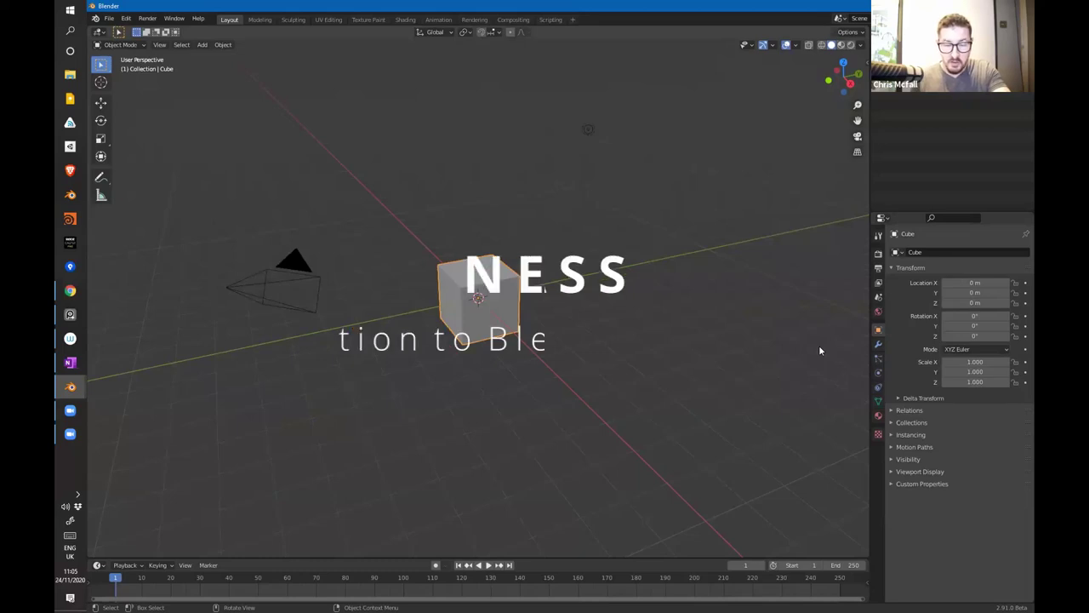
# Step: Bring up the splash screen to view its new-file templates and recent files, and dismiss it
pyautogui.click(109, 19)
pyautogui.moveTo(96, 19)
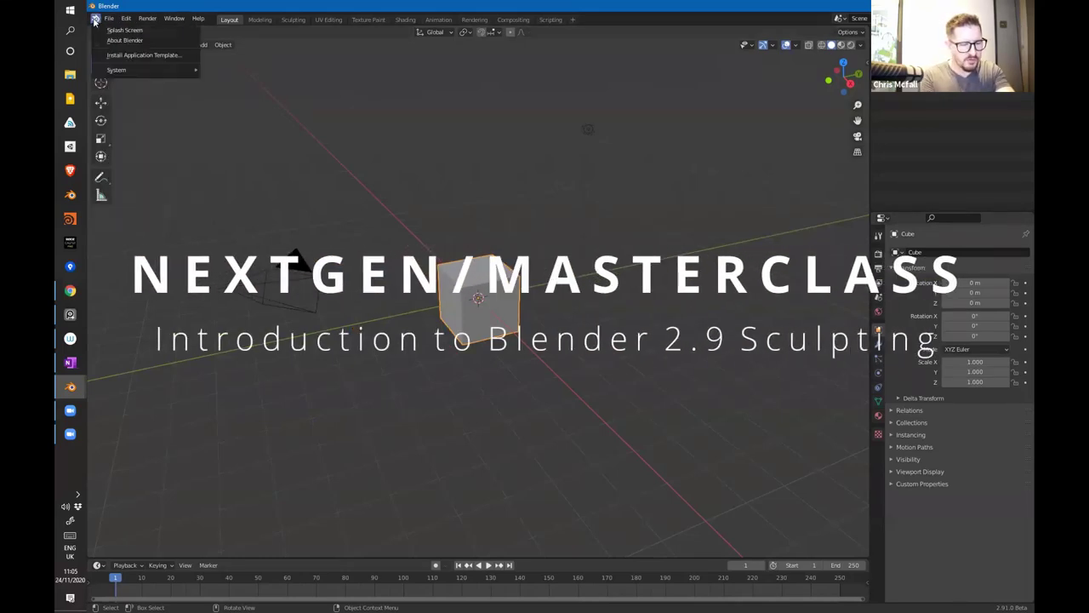
pyautogui.click(138, 32)
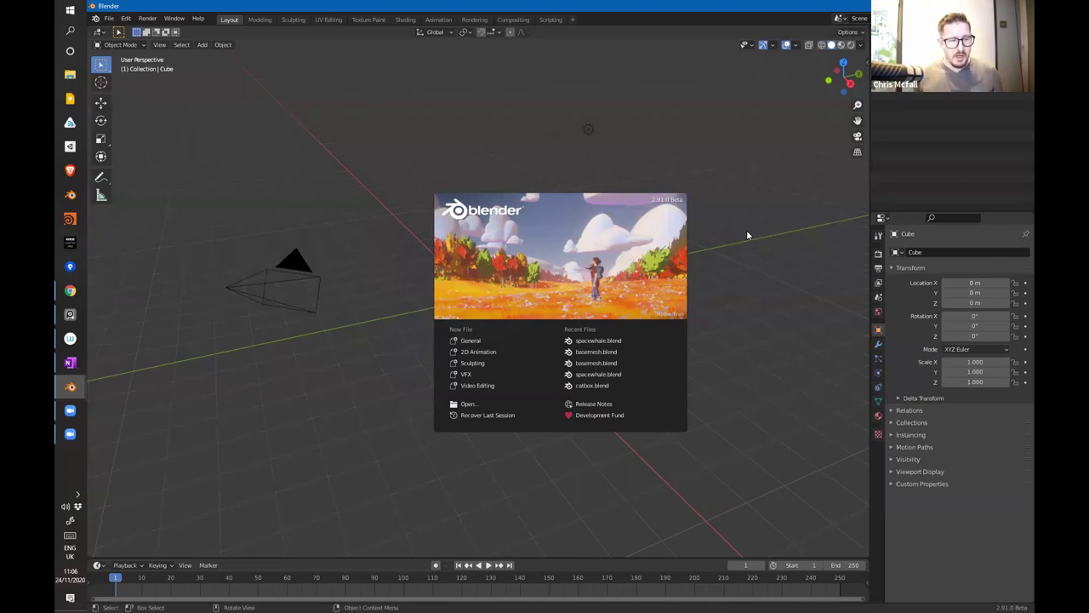
pyautogui.click(109, 18)
pyautogui.click(109, 17)
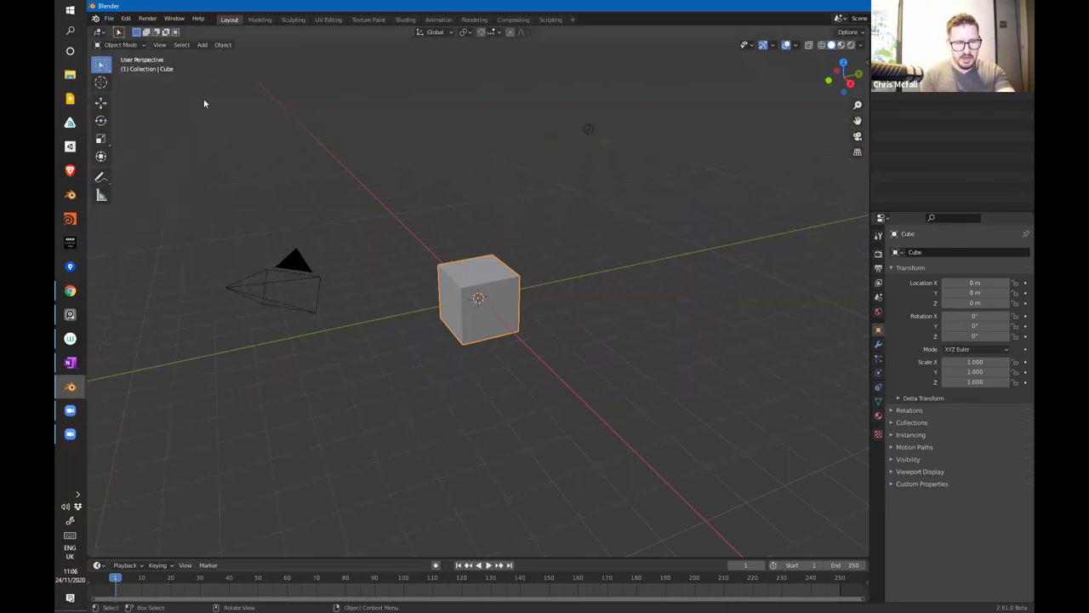
# Step: Open the Keymap section of the preferences and set selection to Right and the spacebar action to Search
pyautogui.click(125, 18)
pyautogui.click(157, 165)
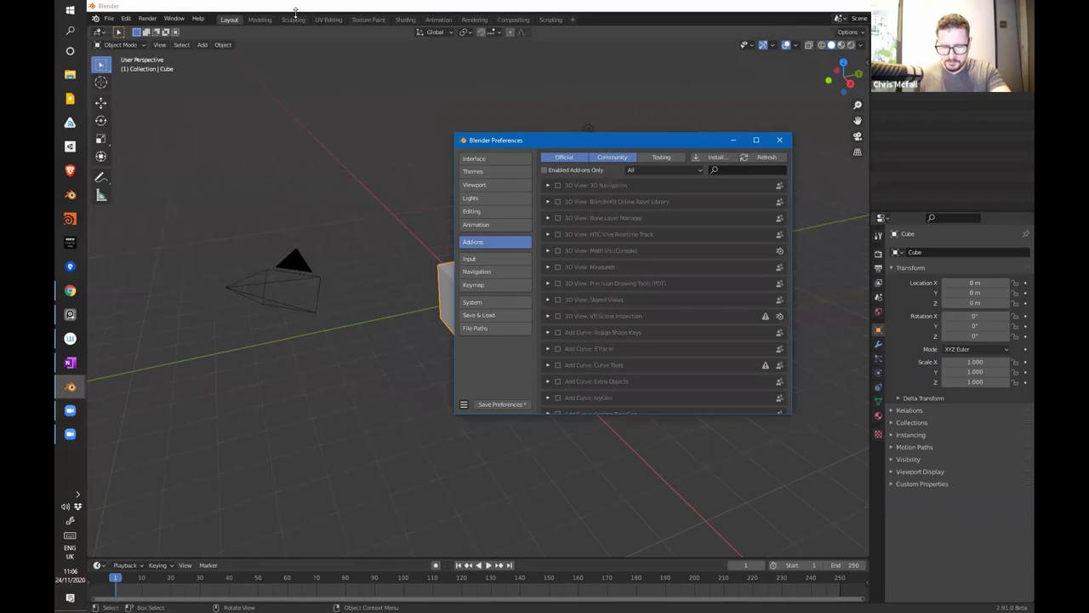
pyautogui.click(487, 160)
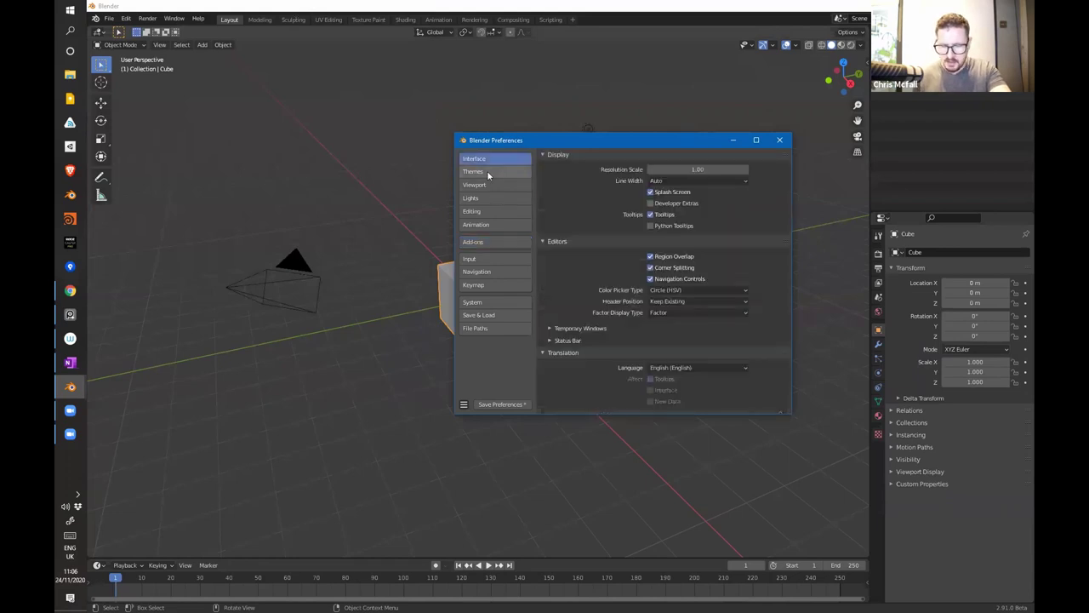
pyautogui.click(487, 243)
pyautogui.click(490, 257)
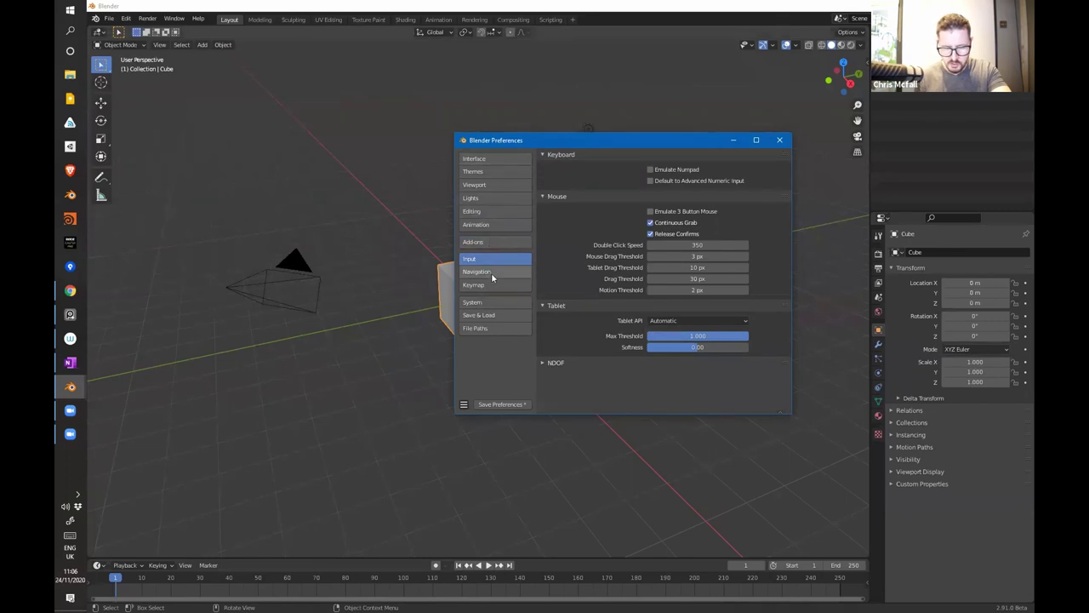
pyautogui.click(491, 273)
pyautogui.click(492, 286)
pyautogui.click(740, 200)
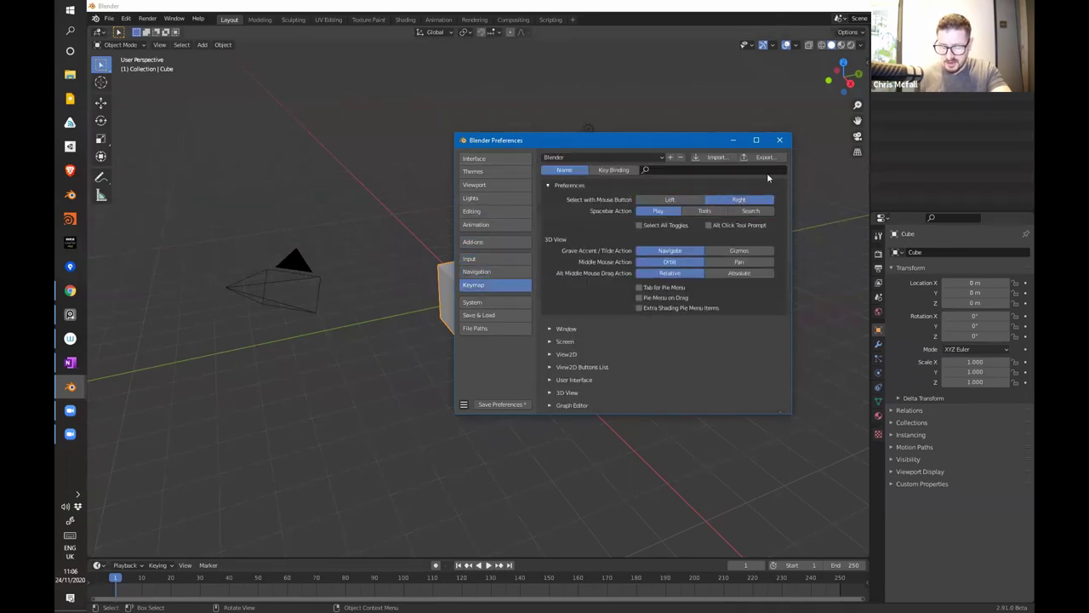
pyautogui.click(750, 211)
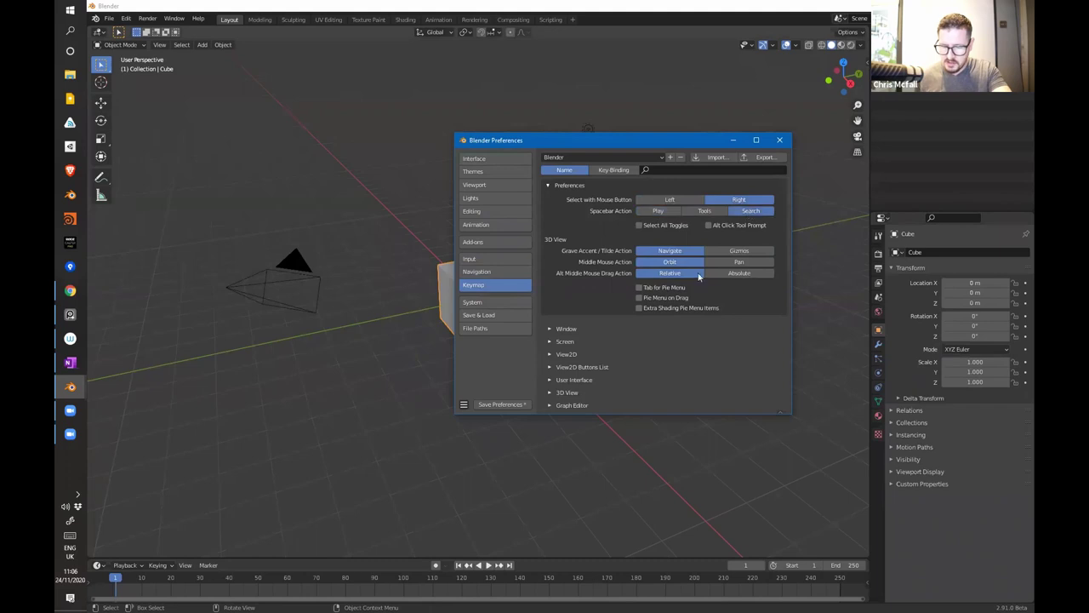
# Step: Enable Select All Toggles and Tab for Pie Menu in the keymap preferences, and put the preferences window away
pyautogui.click(640, 226)
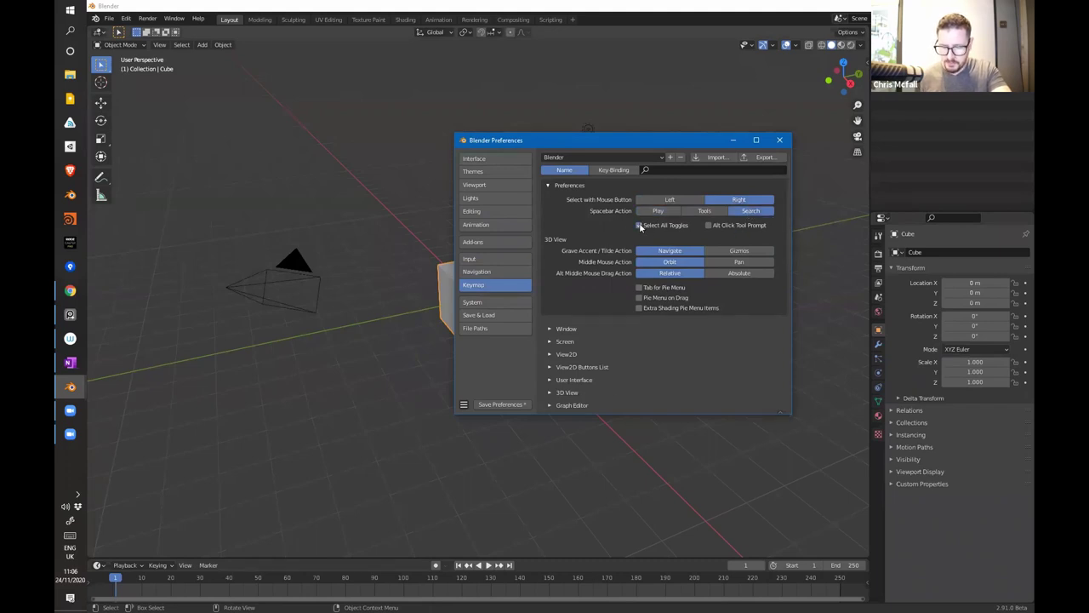
pyautogui.click(639, 288)
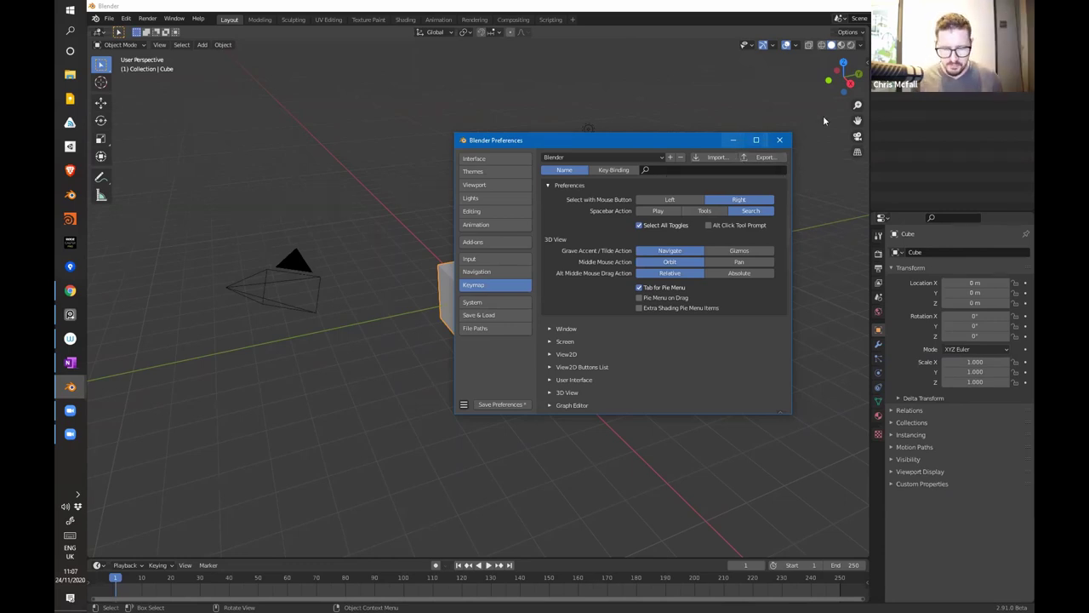
pyautogui.click(734, 140)
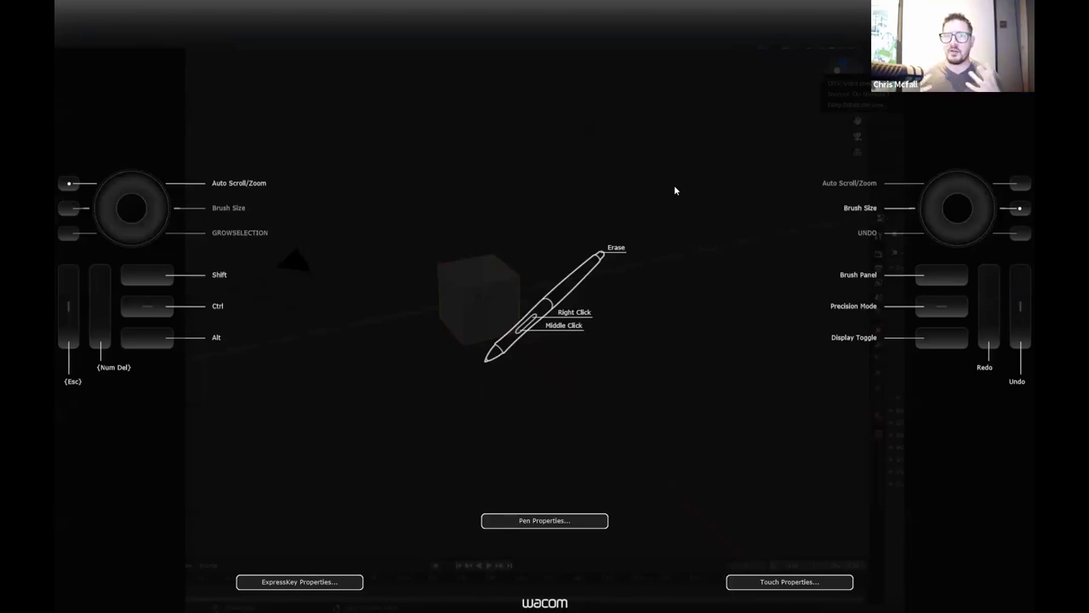
pyautogui.click(674, 190)
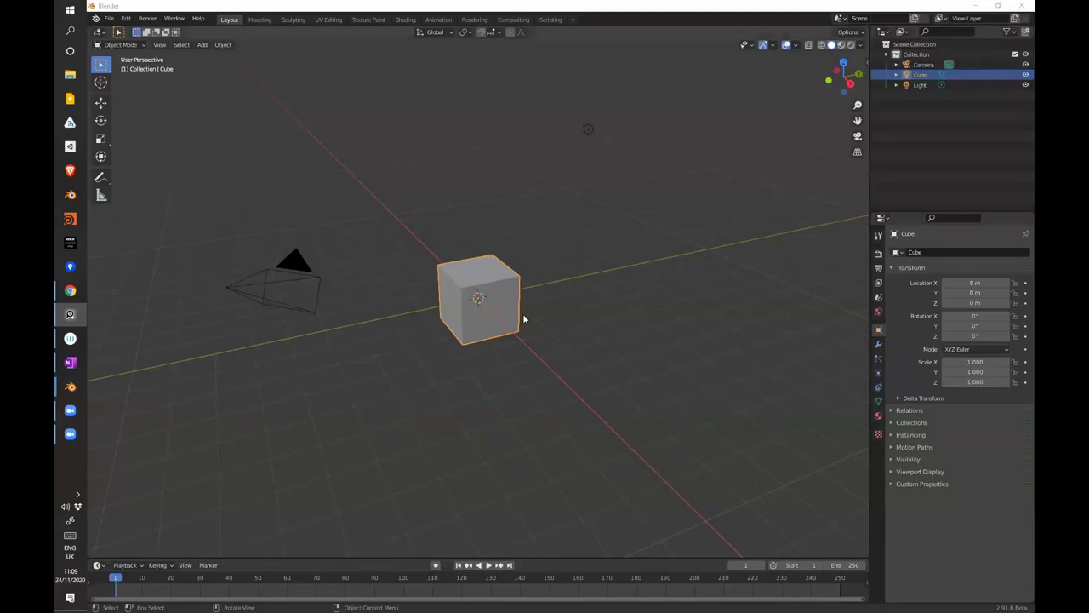
# Step: Look through the Layout, Modeling and UV Editing workspaces and settle on the Sculpting workspace
pyautogui.scroll(3, 524, 317)
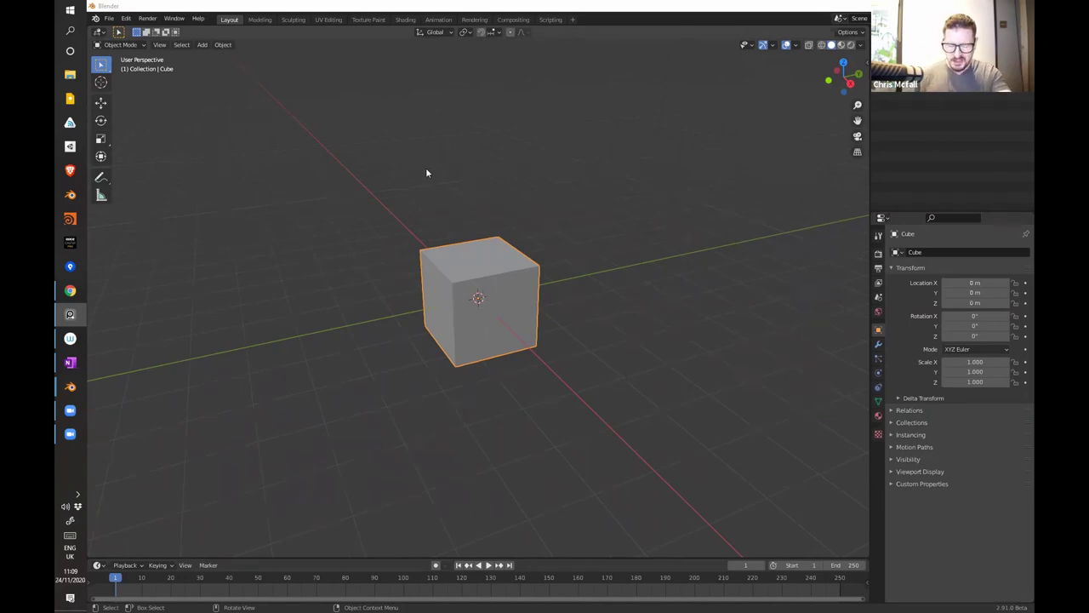
pyautogui.moveTo(598, 250); pyautogui.dragTo(585, 356, button='middle')
pyautogui.scroll(2, 596, 332)
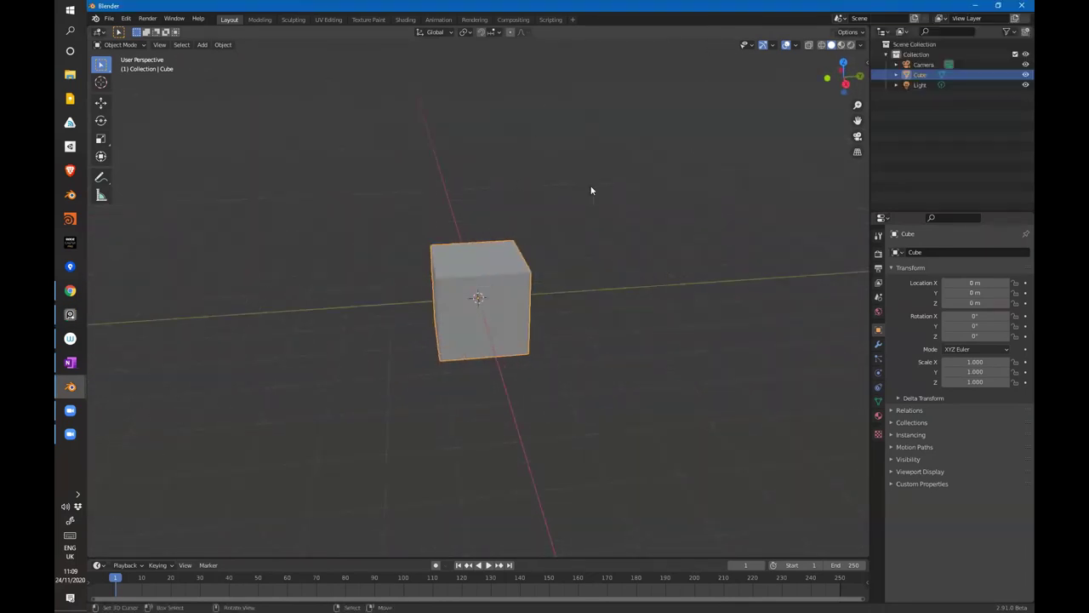
pyautogui.click(293, 19)
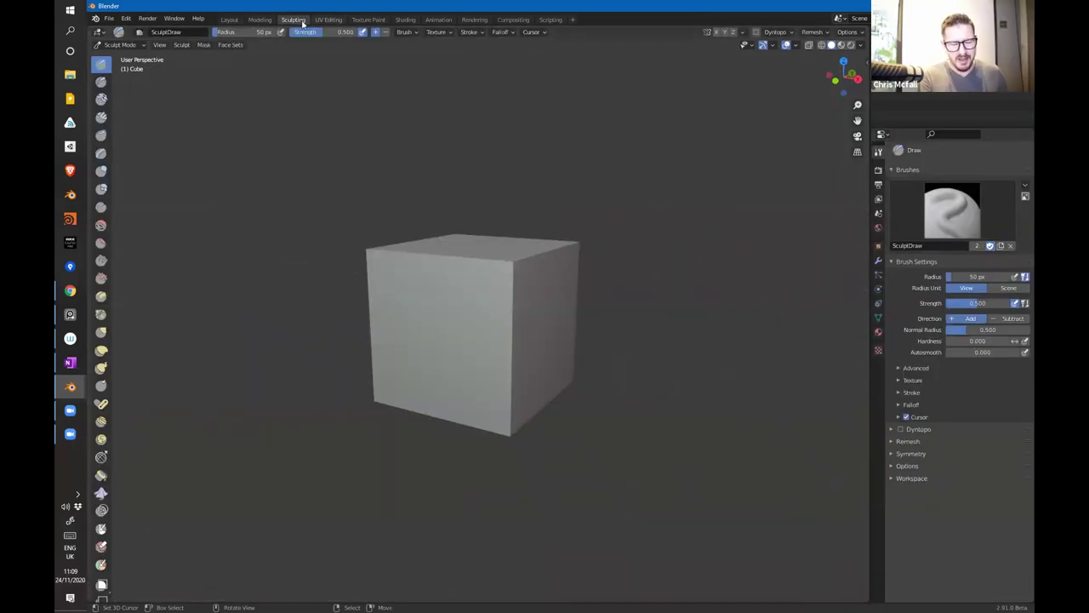
pyautogui.click(230, 20)
pyautogui.click(259, 19)
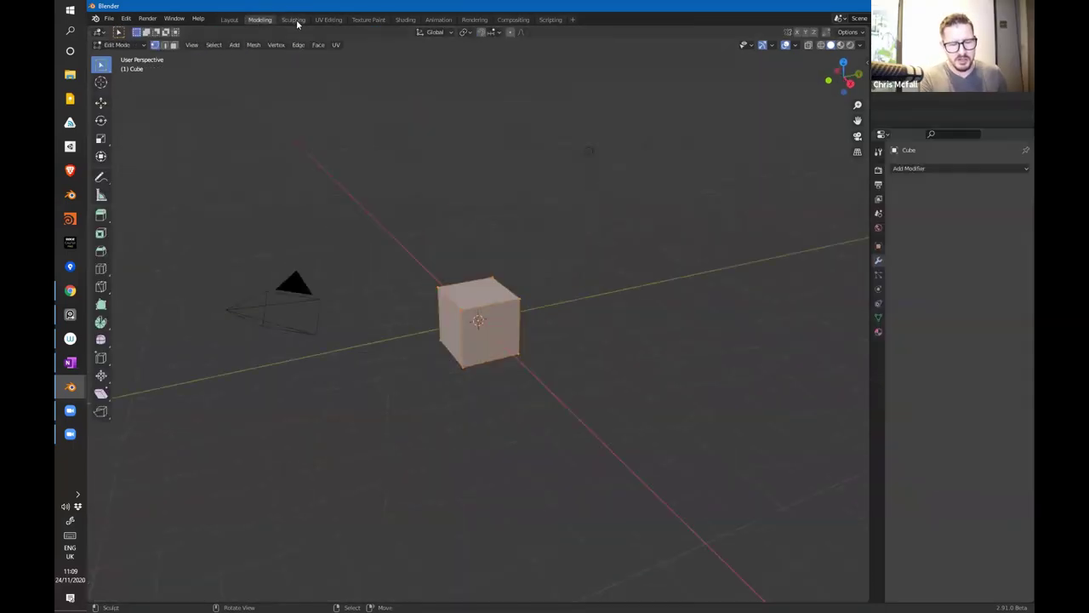
pyautogui.click(293, 19)
pyautogui.click(327, 20)
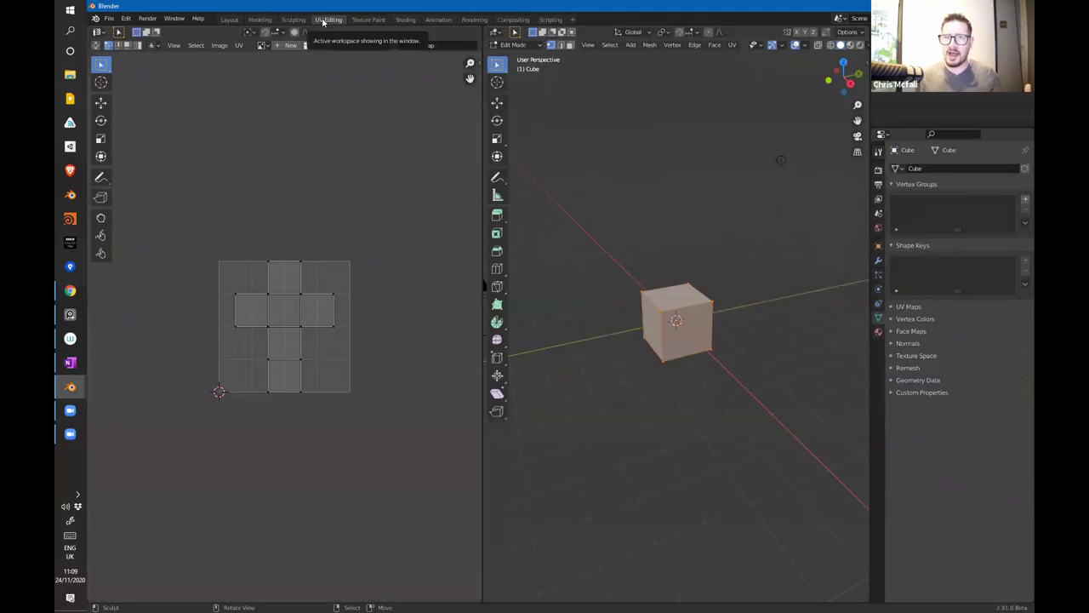
pyautogui.click(294, 20)
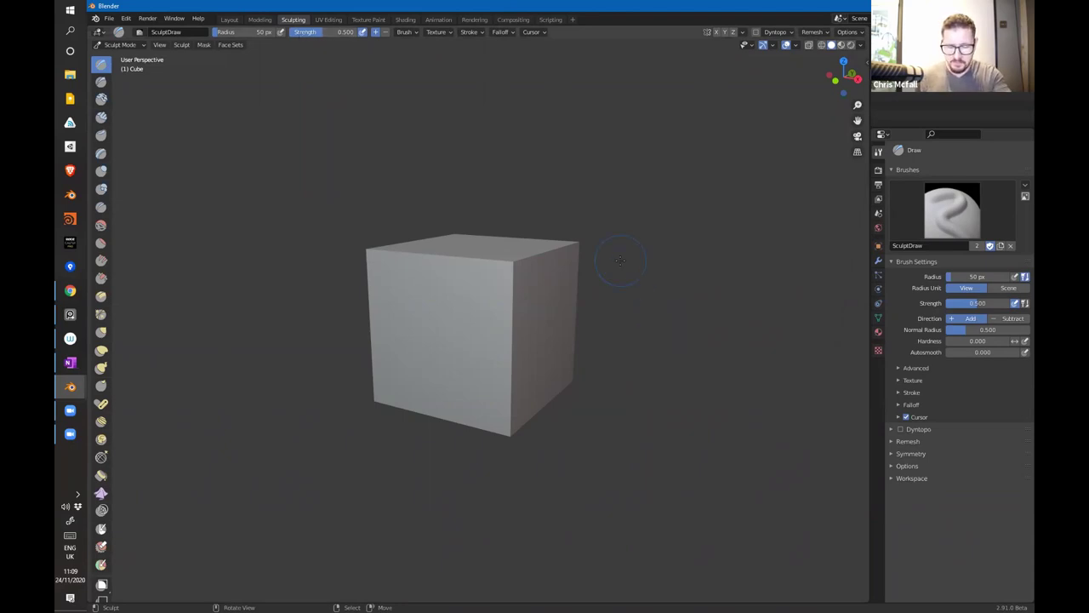
# Step: Enable Dyntopo for the cube, accepting that vertex data is not preserved
pyautogui.moveTo(654, 394); pyautogui.dragTo(594, 358, button='middle')
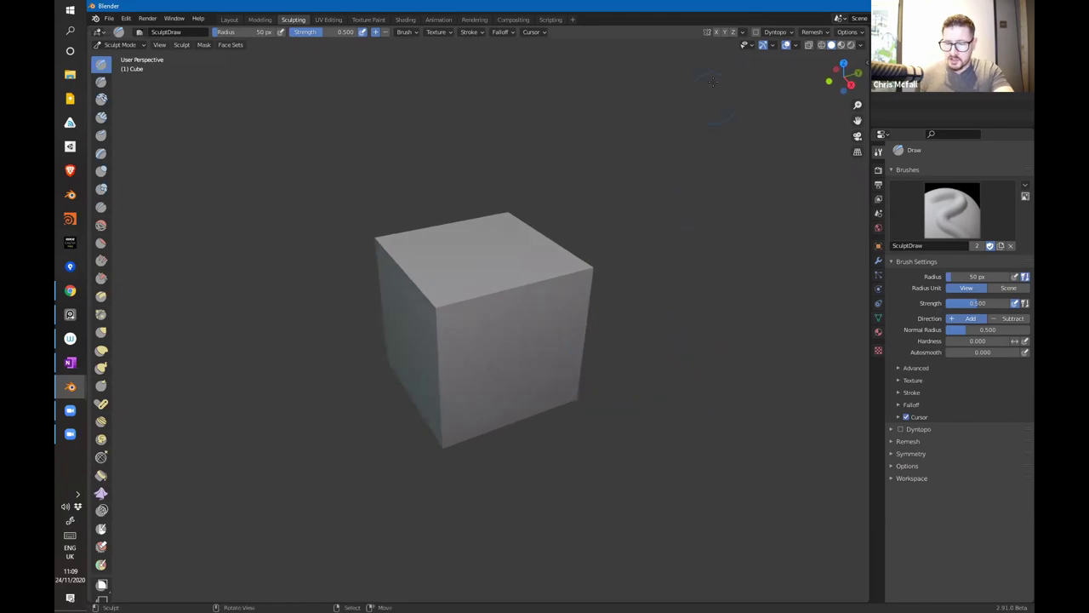
pyautogui.click(756, 33)
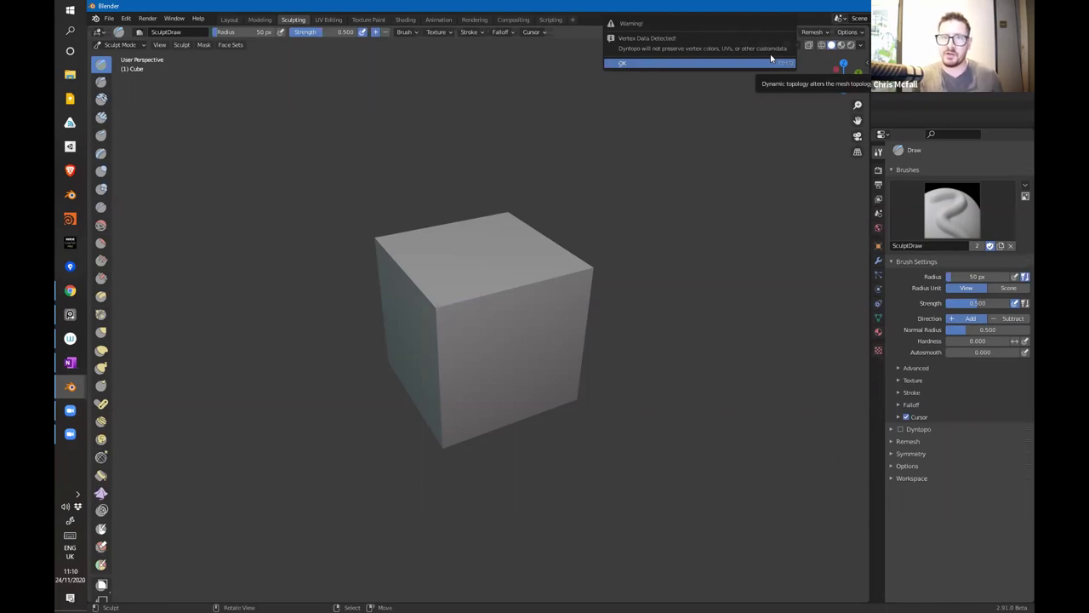
pyautogui.click(686, 62)
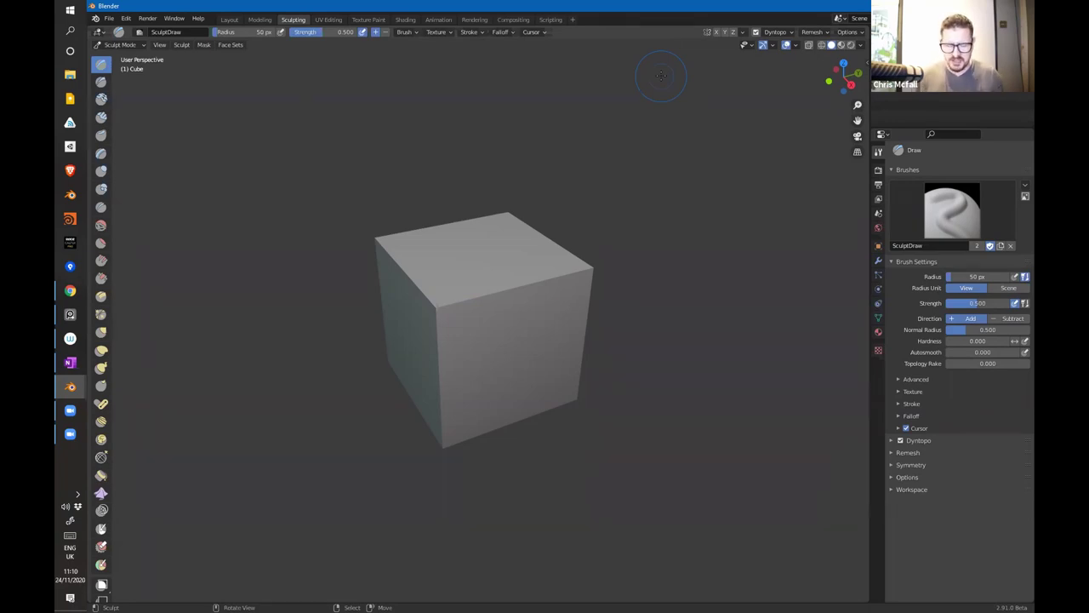
# Step: Turn on the Wireframe viewport overlay to show the cube's topology
pyautogui.moveTo(742, 128); pyautogui.dragTo(727, 53, button='middle')
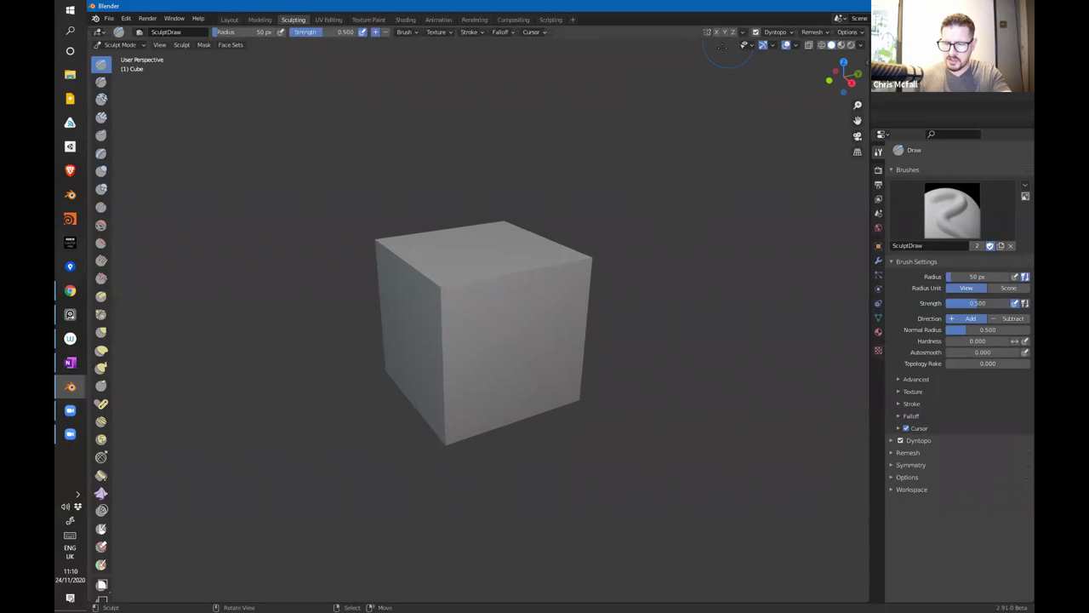
pyautogui.click(796, 45)
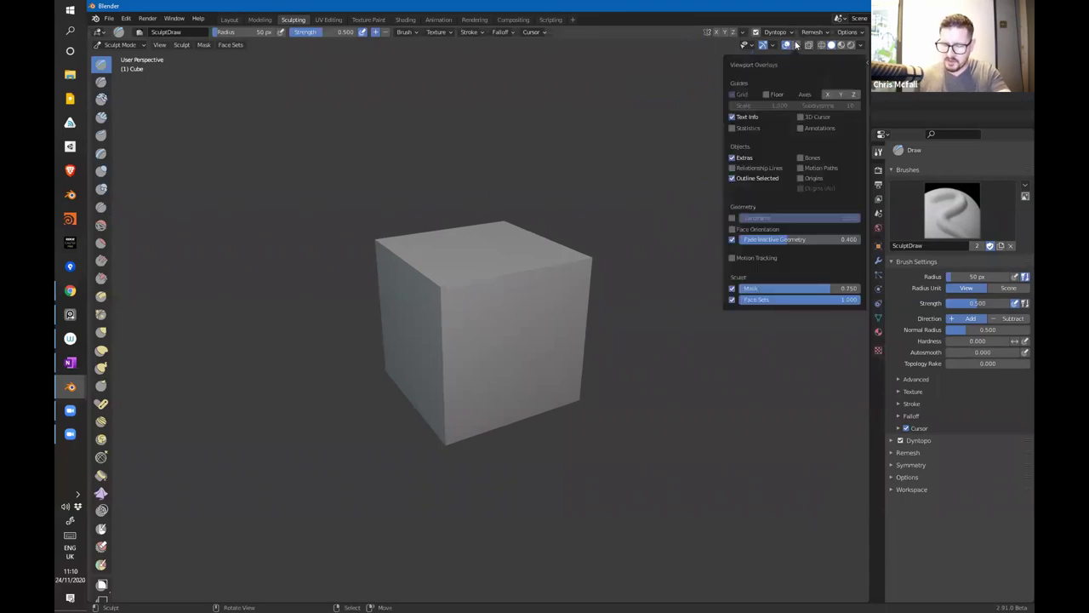
pyautogui.click(797, 45)
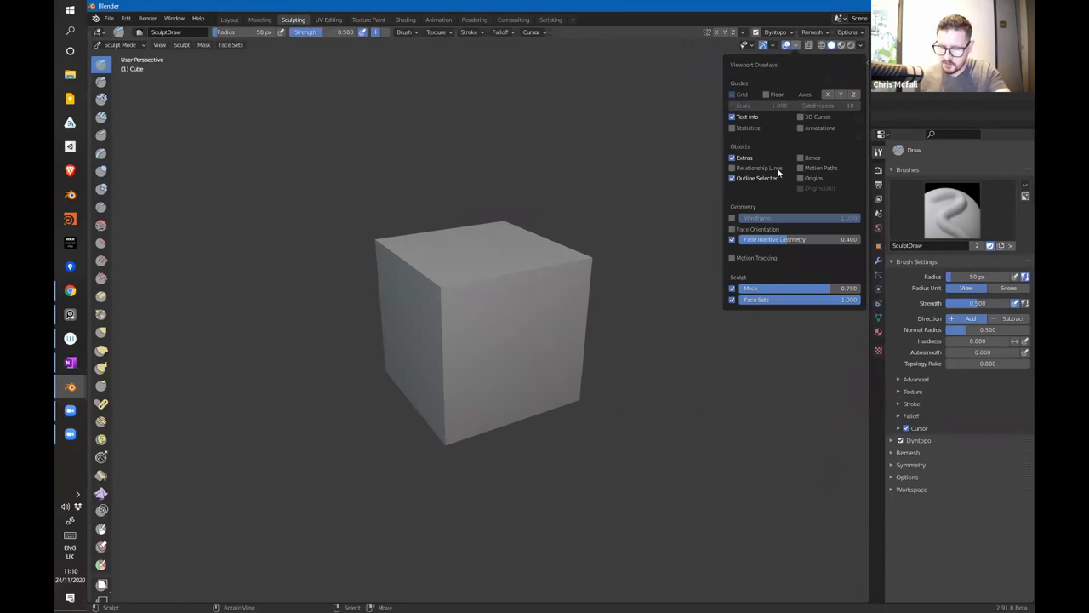
pyautogui.click(732, 218)
# Step: Sculpt several Draw brush strokes across the cube's top edge and down its front face
pyautogui.keyDown('shift'); pyautogui.moveTo(642, 259); pyautogui.dragTo(646, 204, button='middle'); pyautogui.keyUp('shift')
pyautogui.keyDown('ctrl'); pyautogui.moveTo(607, 263); pyautogui.dragTo(614, 195, button='middle'); pyautogui.keyUp('ctrl')
pyautogui.keyDown('shift'); pyautogui.moveTo(696, 241); pyautogui.dragTo(706, 305, button='middle'); pyautogui.keyUp('shift')
pyautogui.moveTo(707, 304); pyautogui.dragTo(710, 311, button='middle')
pyautogui.moveTo(413, 244)
pyautogui.mouseDown()
pyautogui.moveTo(536, 234)
pyautogui.moveTo(689, 194)
pyautogui.mouseUp()
pyautogui.moveTo(417, 266); pyautogui.dragTo(617, 279)
pyautogui.moveTo(584, 328)
pyautogui.keyDown('ctrl'); pyautogui.mouseDown(button='middle')
pyautogui.moveTo(562, 401)
pyautogui.moveTo(511, 365)
pyautogui.mouseUp(button='middle'); pyautogui.keyUp('ctrl')
pyautogui.moveTo(511, 365); pyautogui.dragTo(534, 240)
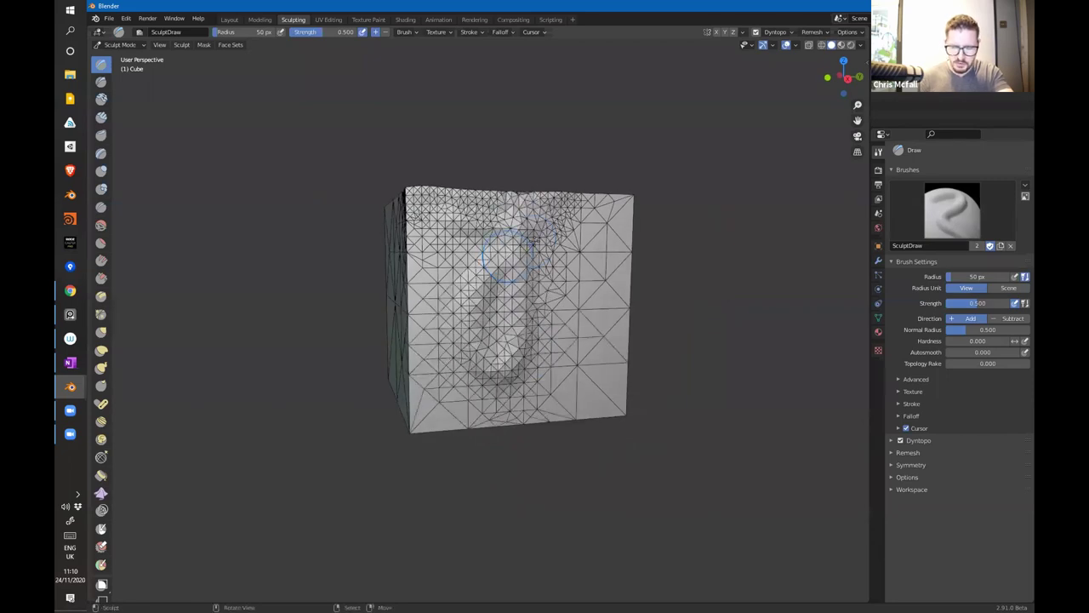
# Step: Set the Dyntopo detail size to 7.40 px and sculpt denser Draw strokes along the cube's front face and vertical edge
pyautogui.click(781, 32)
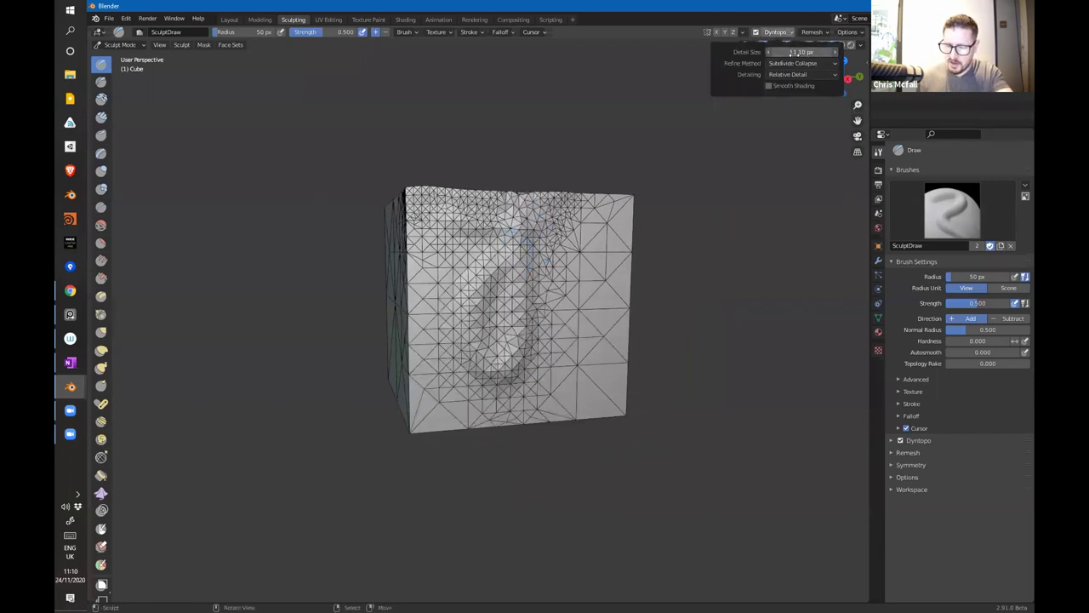
pyautogui.moveTo(513, 274)
pyautogui.mouseDown()
pyautogui.moveTo(477, 381)
pyautogui.moveTo(441, 315)
pyautogui.moveTo(439, 383)
pyautogui.mouseUp()
pyautogui.keyDown('ctrl'); pyautogui.moveTo(438, 298); pyautogui.dragTo(413, 349, button='middle'); pyautogui.keyUp('ctrl')
pyautogui.moveTo(414, 349); pyautogui.dragTo(483, 346, button='middle')
pyautogui.moveTo(499, 289)
pyautogui.mouseDown()
pyautogui.moveTo(504, 366)
pyautogui.moveTo(508, 290)
pyautogui.mouseUp()
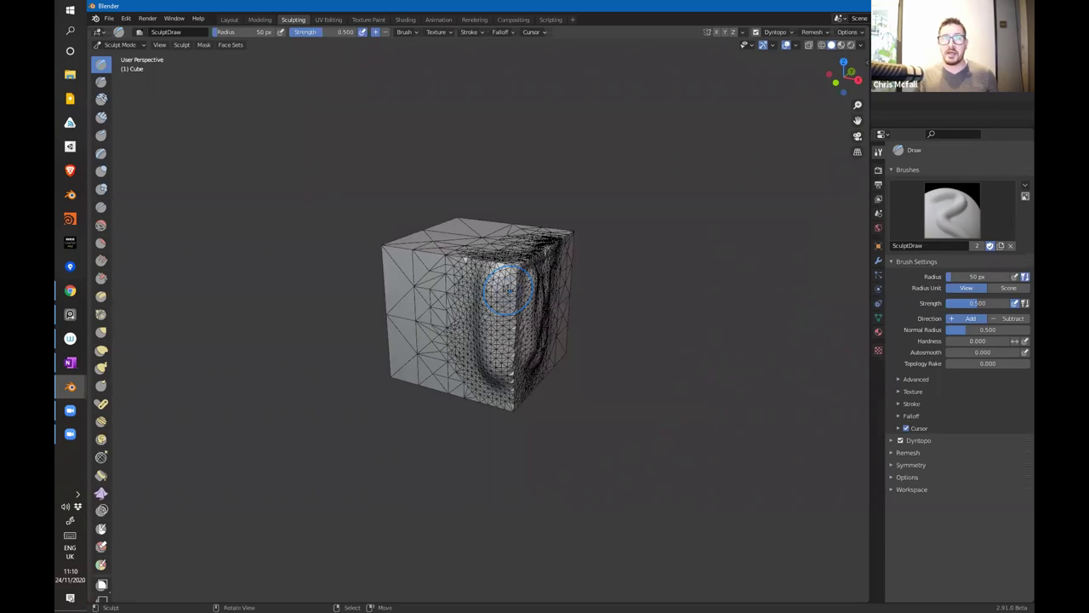
pyautogui.moveTo(508, 345); pyautogui.dragTo(508, 281)
pyautogui.moveTo(650, 97); pyautogui.dragTo(608, 97, button='middle')
# Step: Turn off the Wireframe overlay and enable Smooth Shading for Dyntopo
pyautogui.click(775, 31)
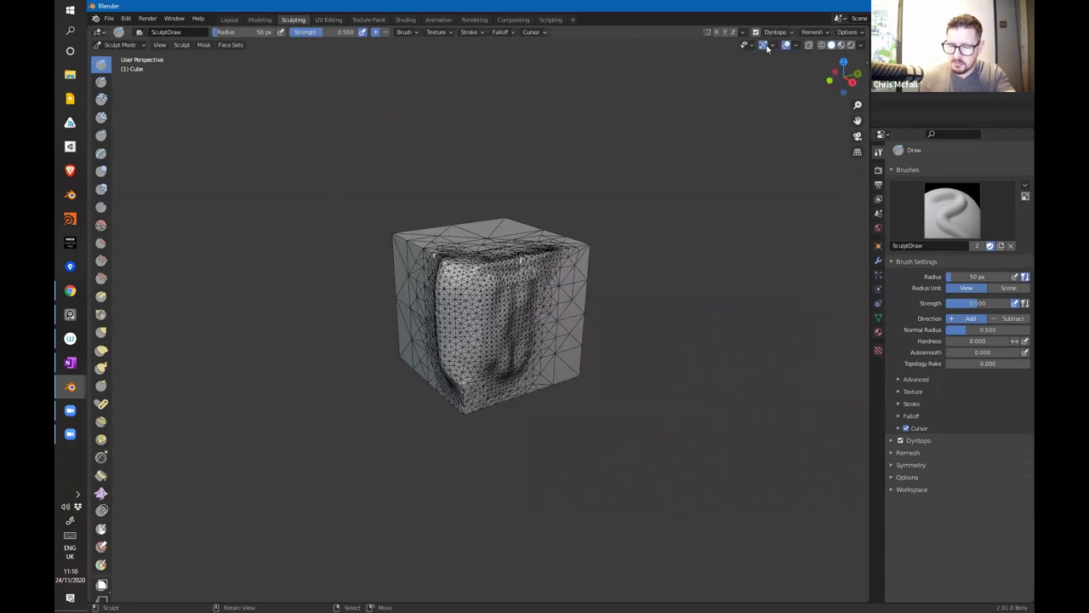
pyautogui.click(795, 47)
pyautogui.click(732, 218)
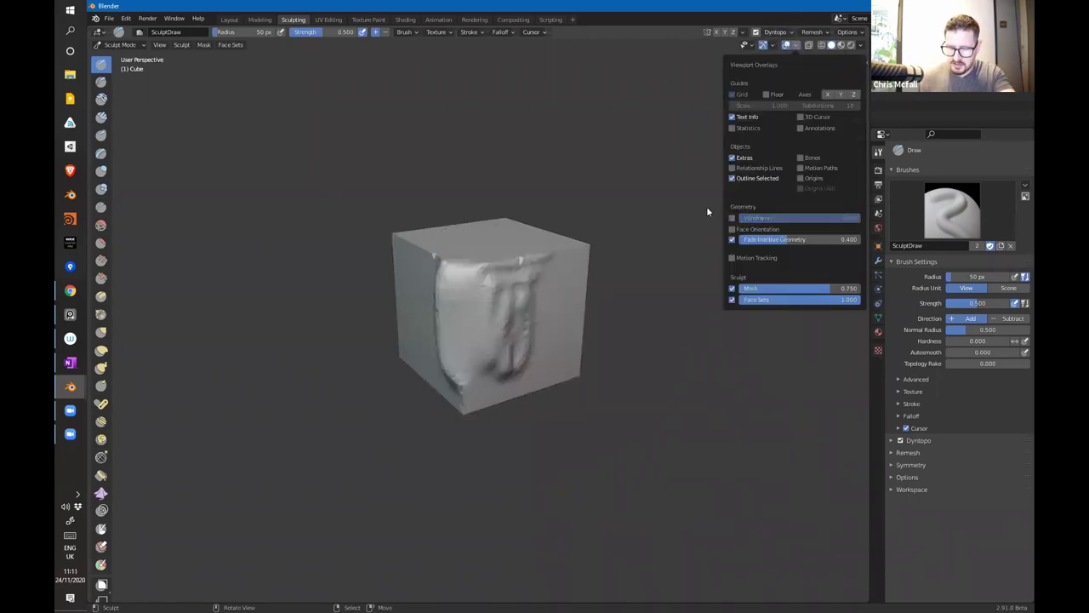
pyautogui.click(791, 33)
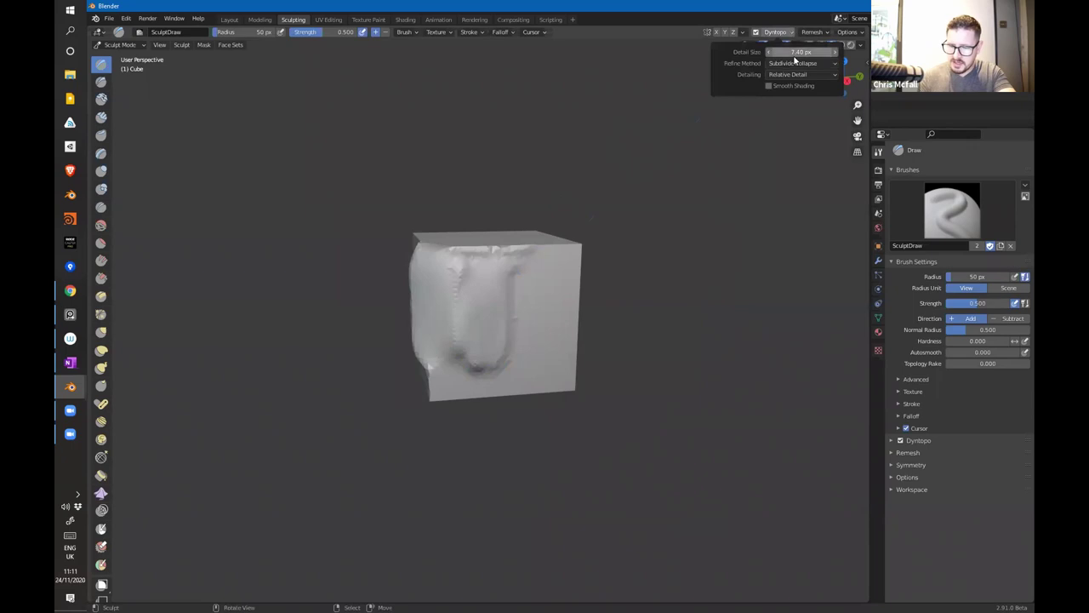
pyautogui.click(768, 85)
# Step: Sculpt further Draw strokes over the cube's faces and edges, working around its sides
pyautogui.scroll(2, 551, 306)
pyautogui.keyDown('shift'); pyautogui.moveTo(551, 306); pyautogui.dragTo(574, 274, button='middle'); pyautogui.keyUp('shift')
pyautogui.moveTo(575, 273)
pyautogui.mouseDown()
pyautogui.moveTo(547, 320)
pyautogui.moveTo(566, 189)
pyautogui.moveTo(507, 177)
pyautogui.moveTo(481, 306)
pyautogui.mouseUp()
pyautogui.scroll(-2, 593, 304)
pyautogui.moveTo(582, 247)
pyautogui.mouseDown()
pyautogui.moveTo(561, 329)
pyautogui.moveTo(575, 228)
pyautogui.moveTo(572, 336)
pyautogui.mouseUp()
pyautogui.moveTo(561, 328); pyautogui.dragTo(678, 317, button='middle')
pyautogui.moveTo(511, 336)
pyautogui.mouseDown()
pyautogui.moveTo(499, 214)
pyautogui.moveTo(488, 212)
pyautogui.moveTo(499, 302)
pyautogui.mouseUp()
pyautogui.moveTo(496, 253)
pyautogui.mouseDown()
pyautogui.moveTo(424, 219)
pyautogui.moveTo(485, 259)
pyautogui.moveTo(477, 263)
pyautogui.moveTo(400, 214)
pyautogui.mouseUp()
pyautogui.moveTo(515, 265); pyautogui.dragTo(596, 280, button='middle')
# Step: Smooth the sculpted areas on the cube's sides and turn Dyntopo off
pyautogui.moveTo(425, 241)
pyautogui.keyDown('shift'); pyautogui.mouseDown()
pyautogui.moveTo(460, 249)
pyautogui.moveTo(406, 247)
pyautogui.moveTo(421, 266)
pyautogui.moveTo(427, 362)
pyautogui.mouseUp(); pyautogui.keyUp('shift')
pyautogui.moveTo(427, 362); pyautogui.dragTo(535, 321, button='middle')
pyautogui.moveTo(549, 330)
pyautogui.keyDown('shift'); pyautogui.mouseDown()
pyautogui.moveTo(563, 352)
pyautogui.moveTo(592, 320)
pyautogui.mouseUp(); pyautogui.keyUp('shift')
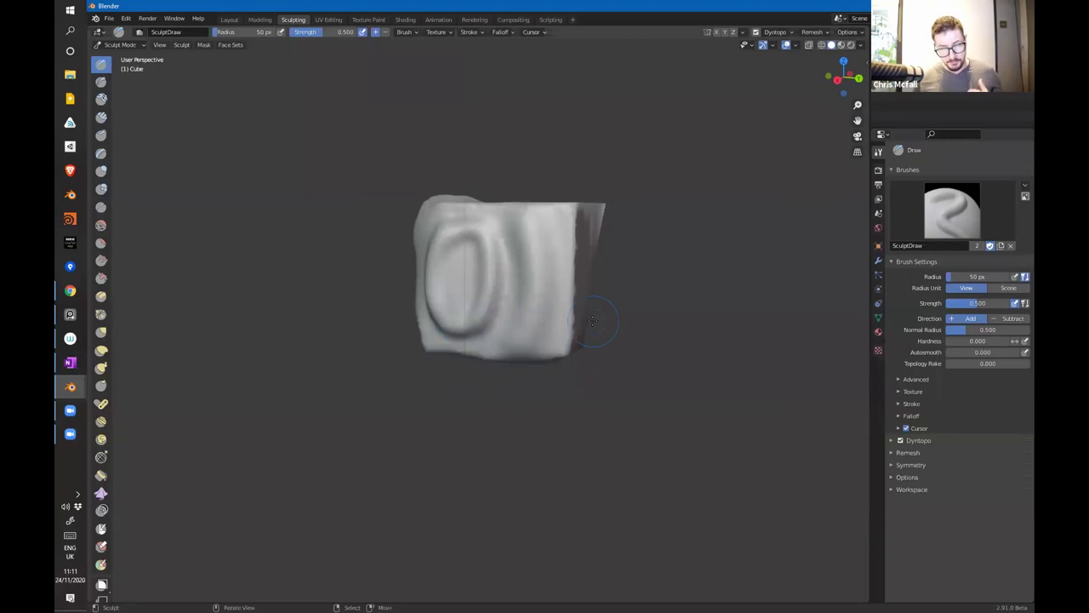
pyautogui.click(756, 31)
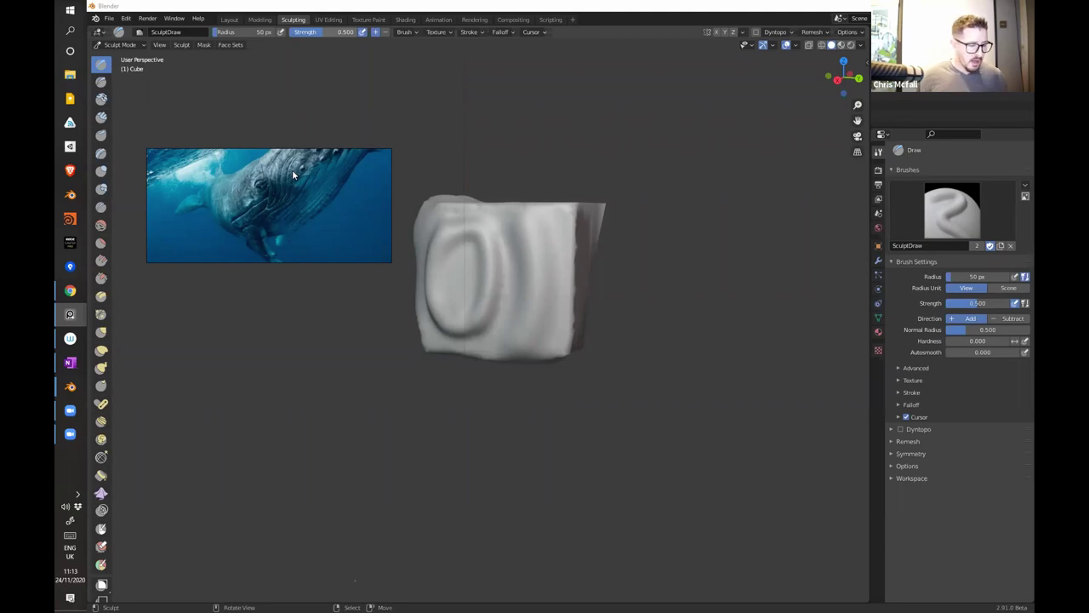
# Step: Bring the whale reference image in front of the viewport and move it clear of the sculpted cube
pyautogui.click(71, 314)
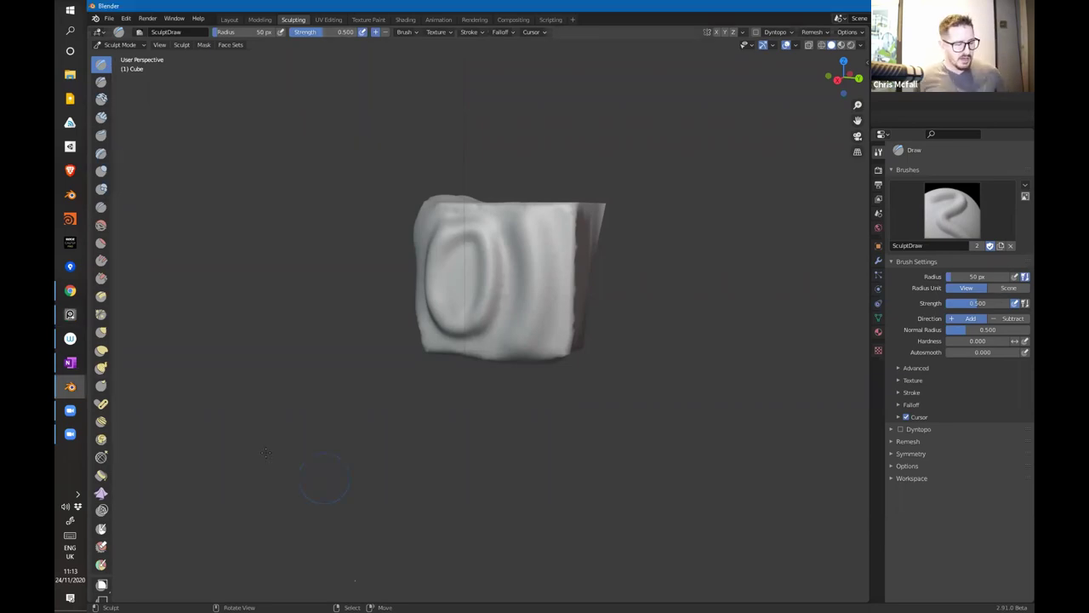
pyautogui.click(72, 314)
pyautogui.moveTo(326, 207); pyautogui.dragTo(464, 188)
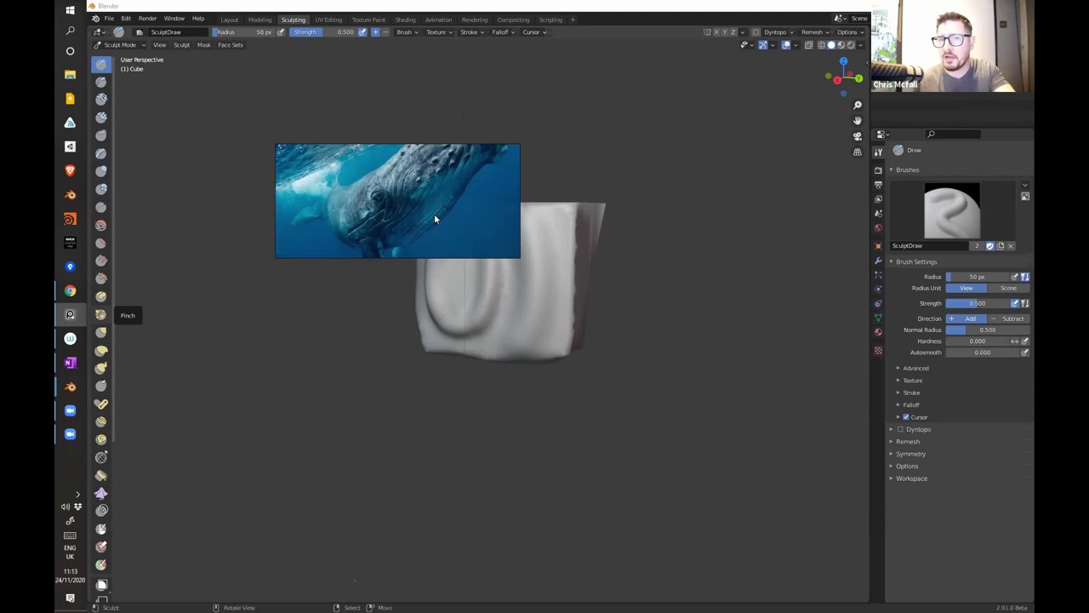
pyautogui.moveTo(452, 182); pyautogui.dragTo(336, 112)
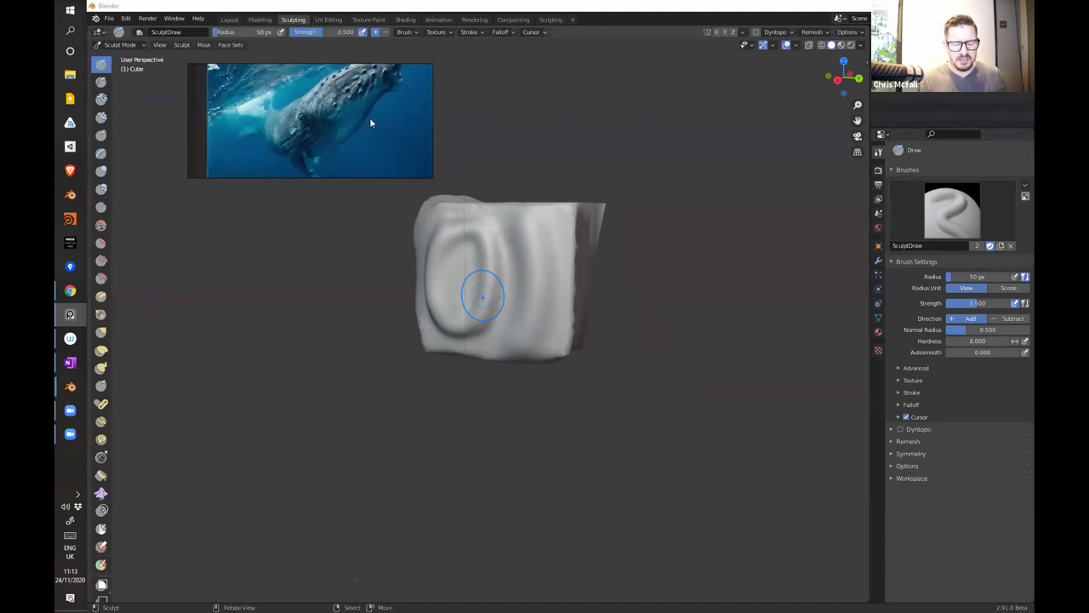
# Step: Place the whale reference image beside the model area and close the sculpted cube file to reveal spacewhale.blend
pyautogui.moveTo(373, 122); pyautogui.dragTo(282, 112)
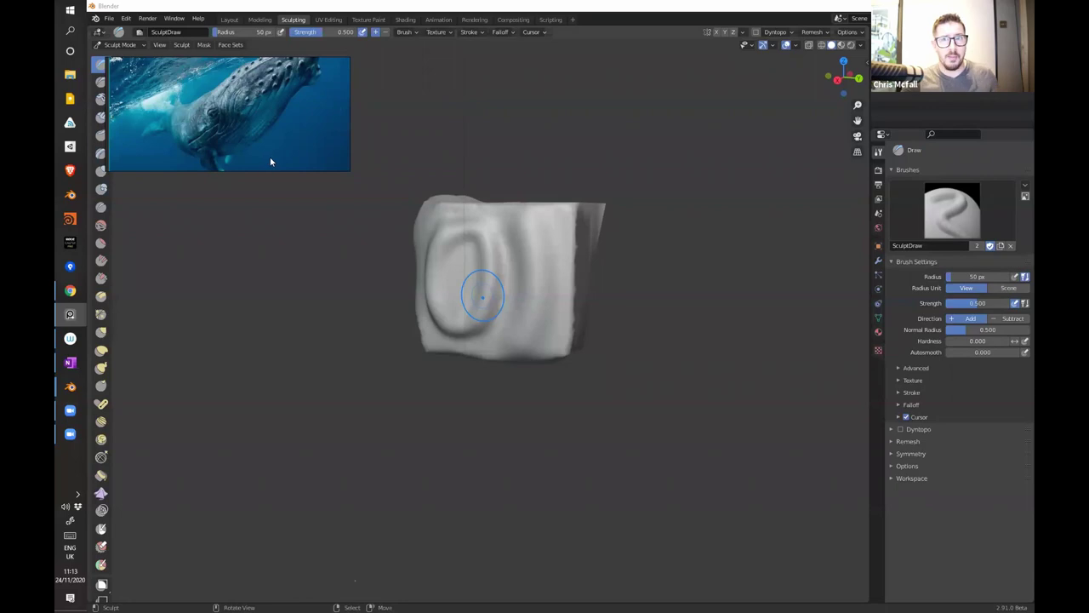
pyautogui.moveTo(252, 108); pyautogui.dragTo(287, 115)
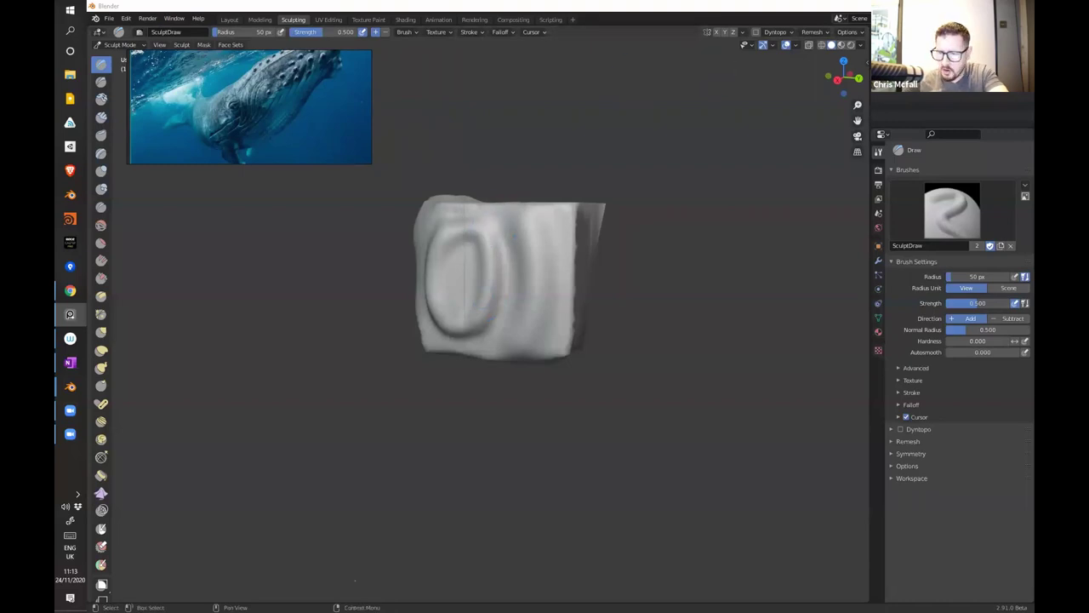
pyautogui.hotkey('ctrl', 'q')
pyautogui.click(564, 329)
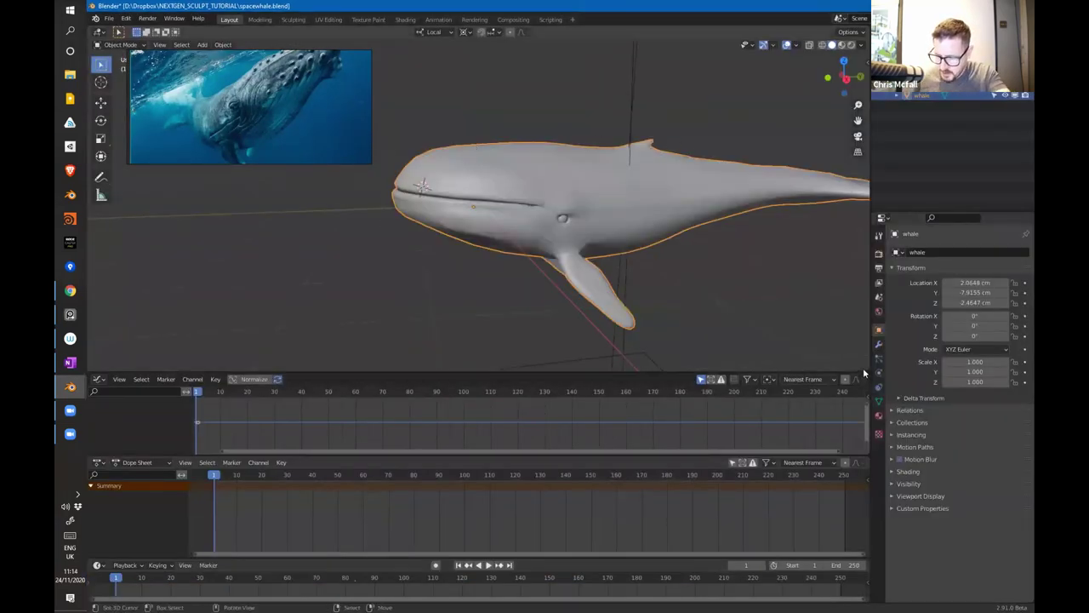
# Step: Expand the whale's 3D viewport over the graph editor, dope sheet and timeline areas
pyautogui.moveTo(867, 383); pyautogui.dragTo(864, 409)
pyautogui.moveTo(867, 457); pyautogui.dragTo(861, 485)
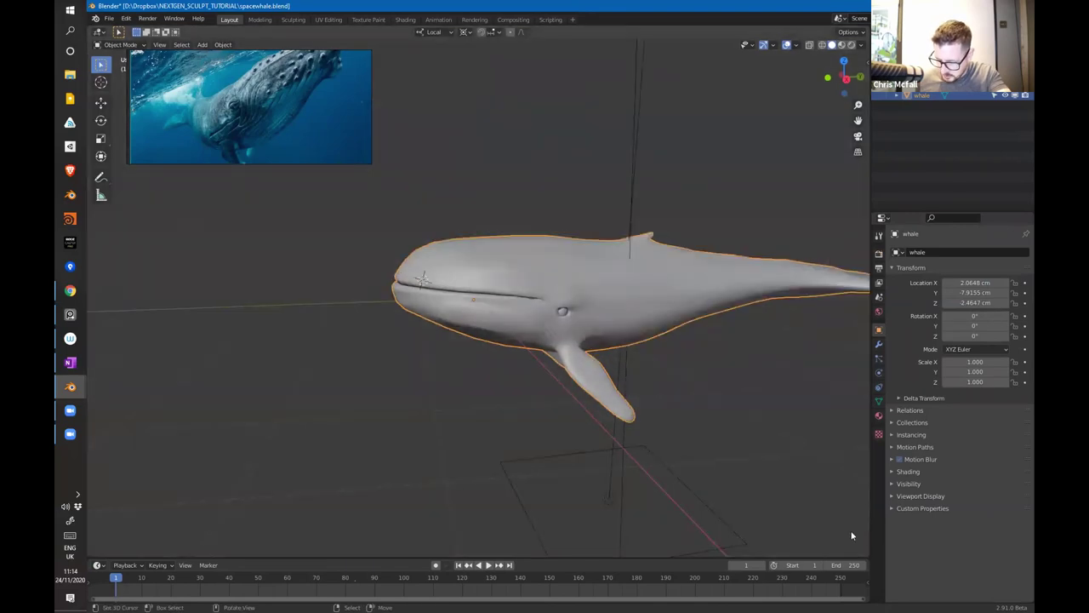
pyautogui.click(864, 549)
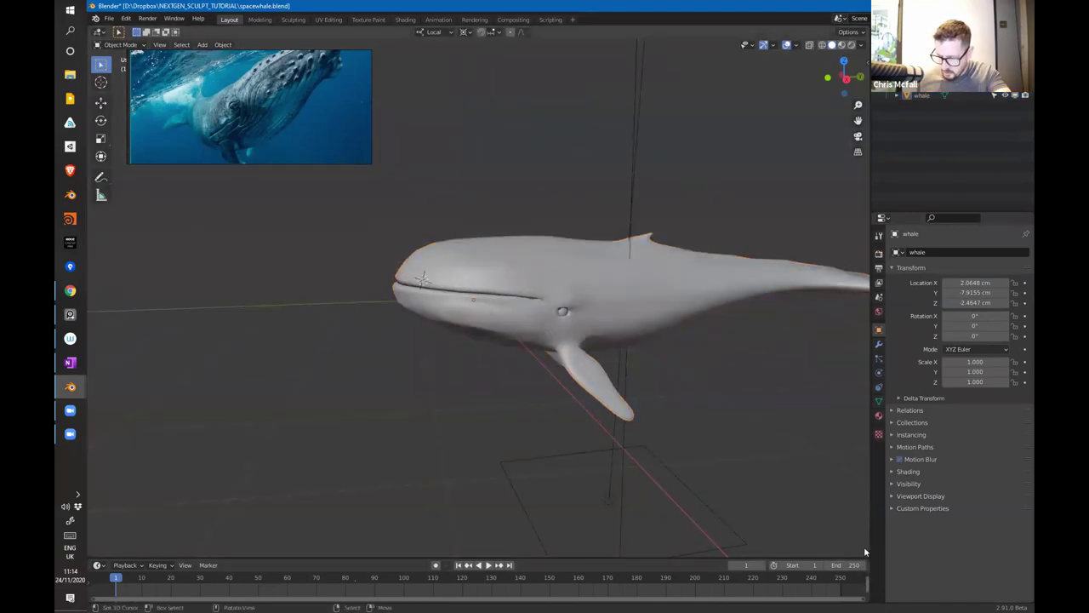
pyautogui.moveTo(866, 554); pyautogui.dragTo(853, 573)
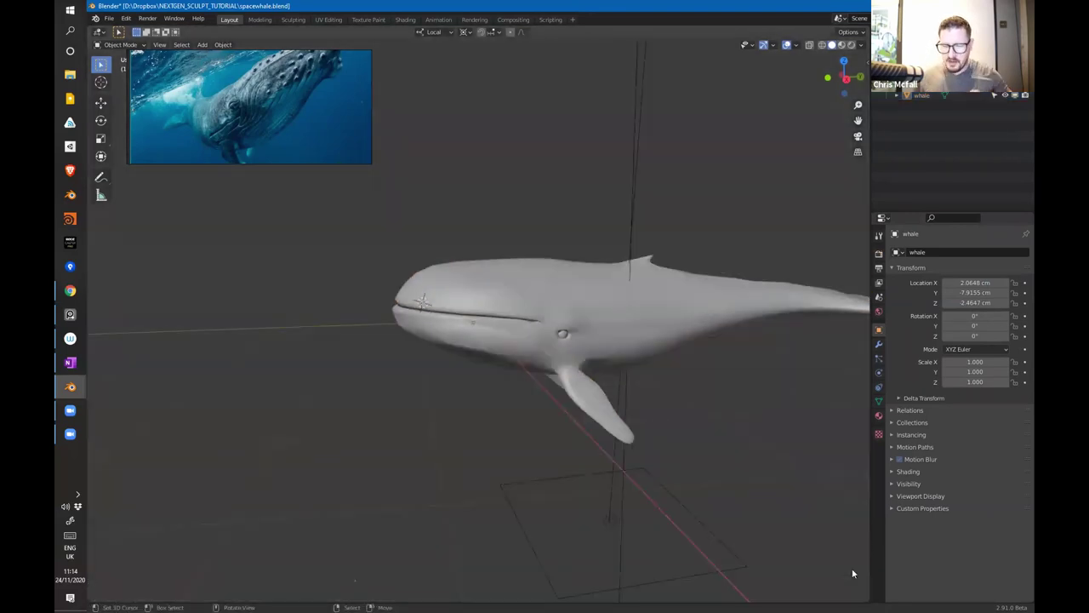
# Step: Open the Sculpting workspace for the whale and frame its head, eye and fin from the side
pyautogui.keyDown('shift'); pyautogui.moveTo(740, 311); pyautogui.dragTo(621, 291, button='middle'); pyautogui.keyUp('shift')
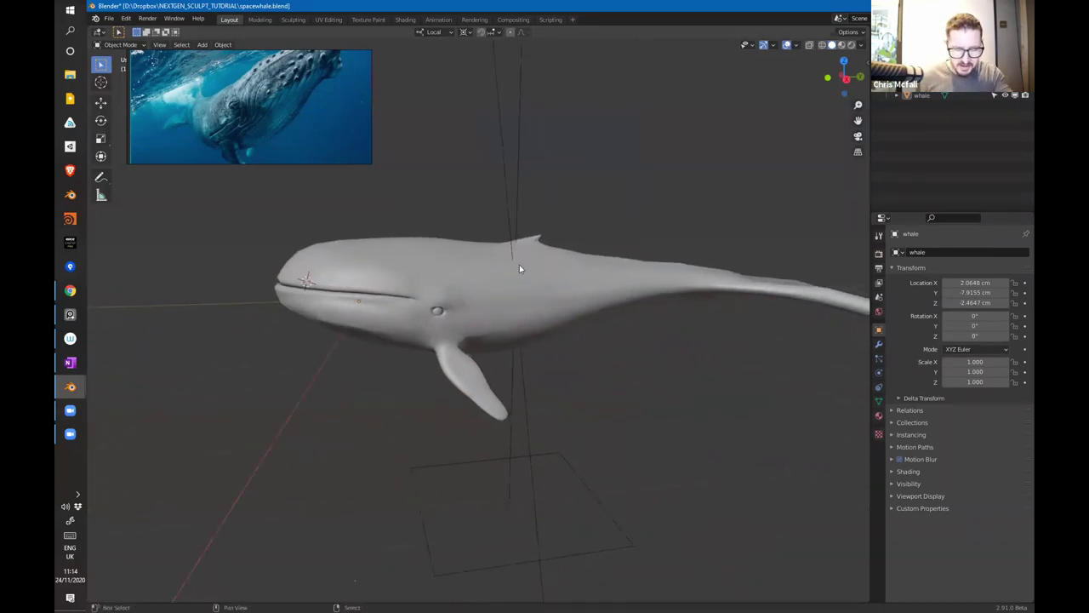
pyautogui.keyDown('shift'); pyautogui.moveTo(519, 268); pyautogui.dragTo(590, 219, button='middle'); pyautogui.keyUp('shift')
pyautogui.click(292, 20)
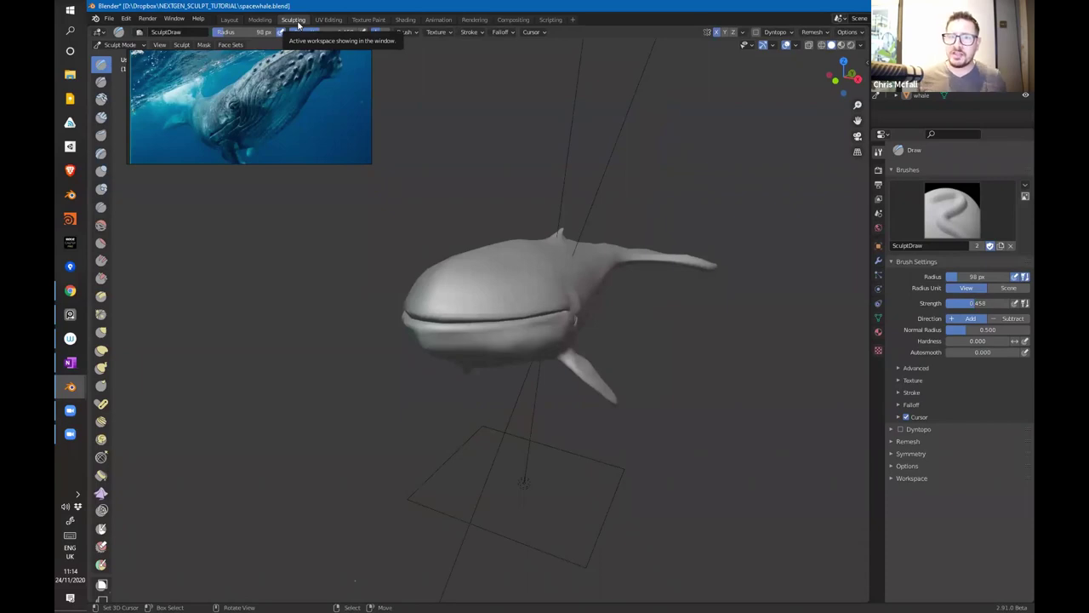
pyautogui.moveTo(700, 361); pyautogui.dragTo(622, 339, button='middle')
pyautogui.scroll(2, 622, 339)
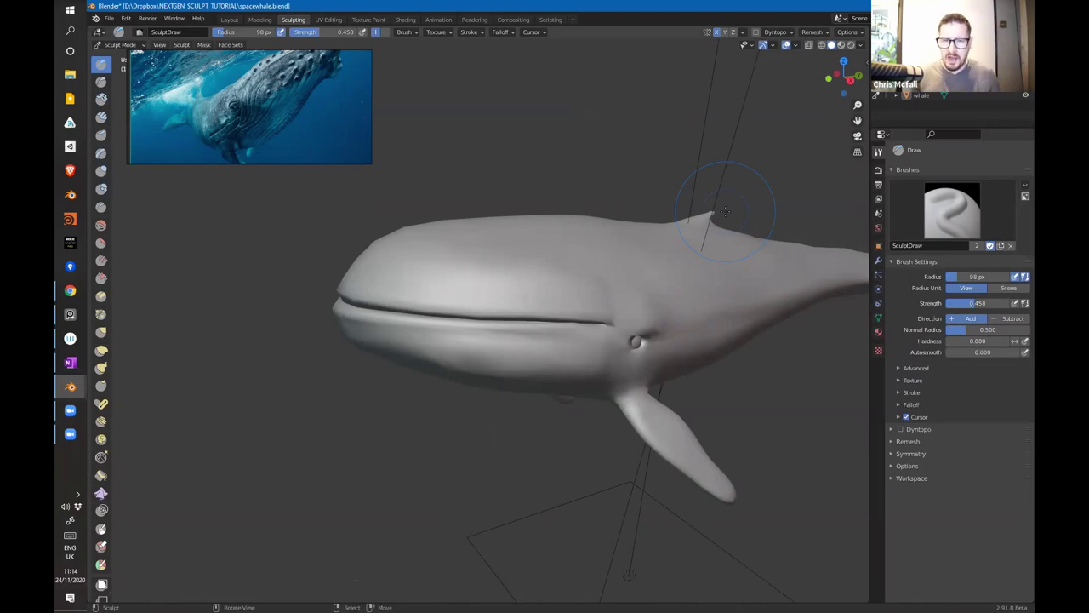
pyautogui.keyDown('shift'); pyautogui.moveTo(706, 297); pyautogui.dragTo(610, 207, button='middle'); pyautogui.keyUp('shift')
pyautogui.scroll(-1, 641, 256)
pyautogui.keyDown('shift'); pyautogui.moveTo(626, 243); pyautogui.dragTo(644, 279, button='middle'); pyautogui.keyUp('shift')
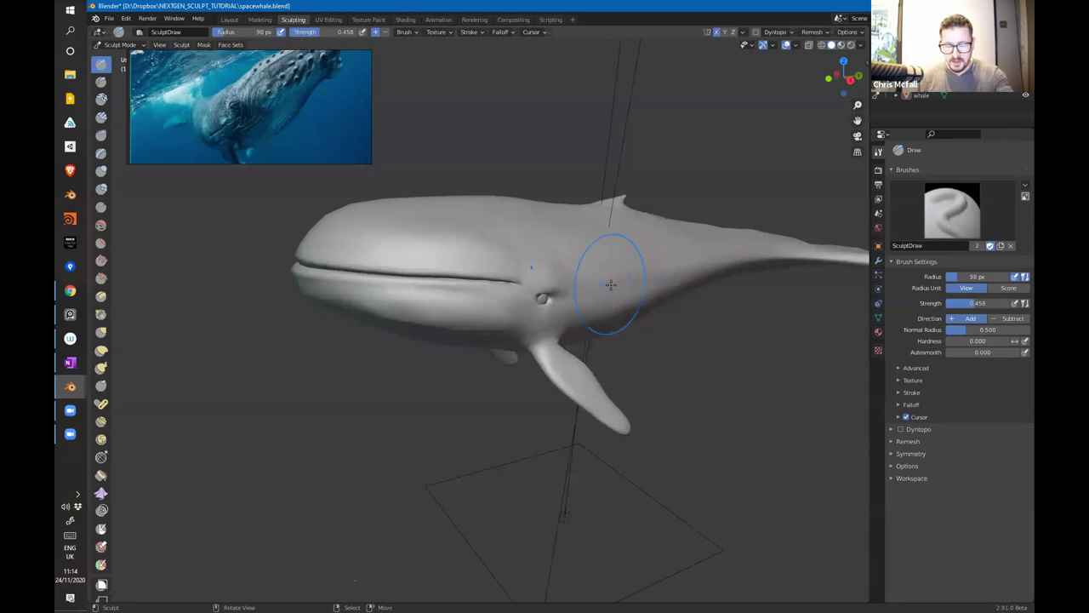
pyautogui.moveTo(610, 284); pyautogui.dragTo(599, 281, button='middle')
# Step: Put the whale in Edit Mode and examine its mesh topology and seams around the eye and fin
pyautogui.press('z')
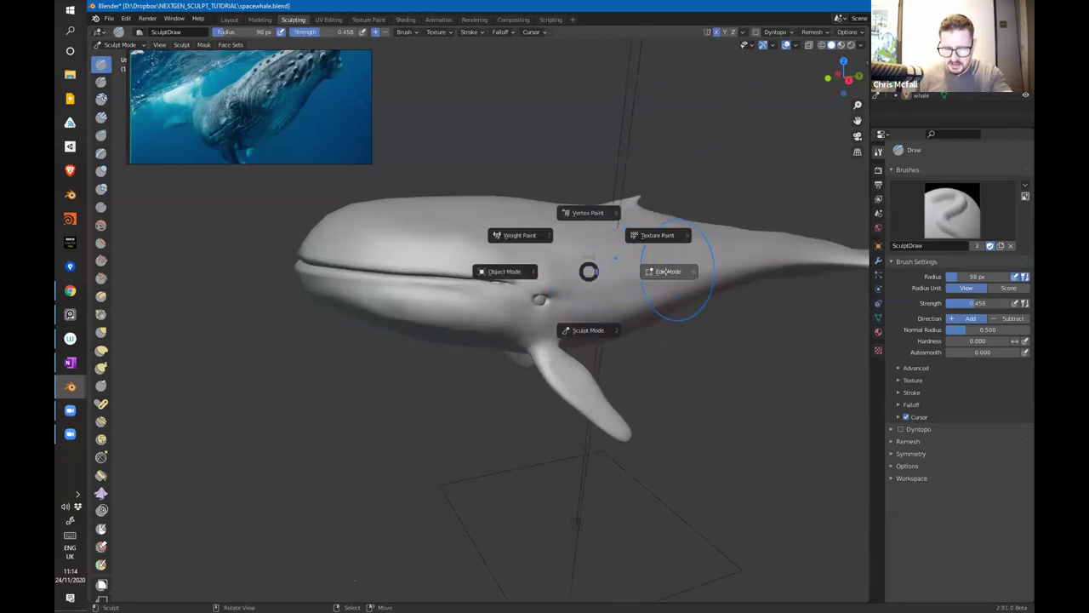
pyautogui.click(676, 273)
pyautogui.keyDown('shift'); pyautogui.moveTo(676, 330); pyautogui.dragTo(720, 235, button='middle'); pyautogui.keyUp('shift')
pyautogui.scroll(3, 675, 279)
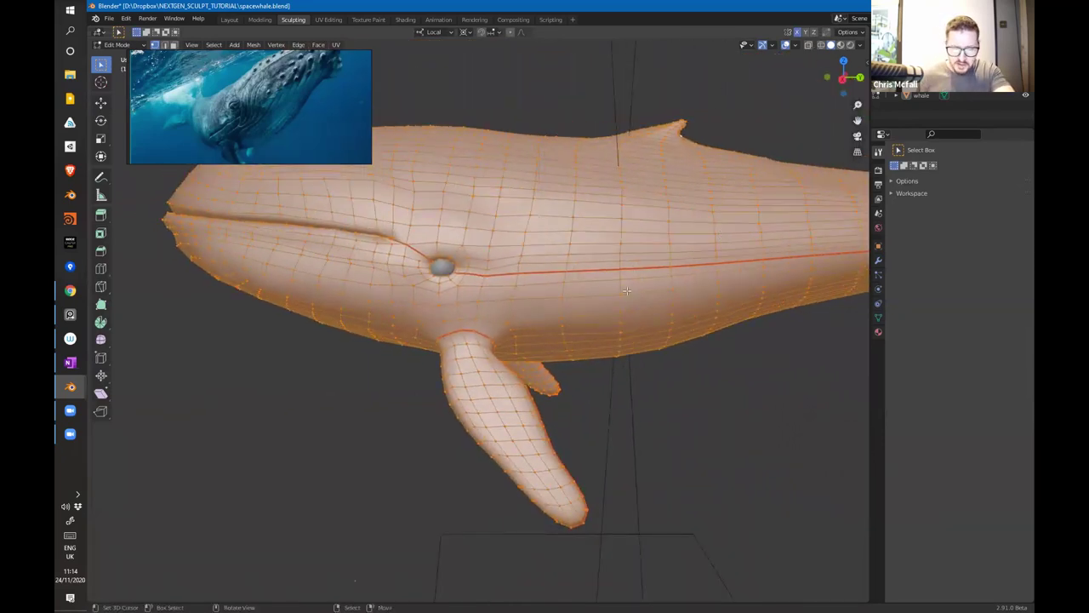
pyautogui.moveTo(656, 294); pyautogui.dragTo(578, 221, button='middle')
# Step: Open the UV Editing workspace and examine the whale's unwrapped UV layout
pyautogui.click(328, 19)
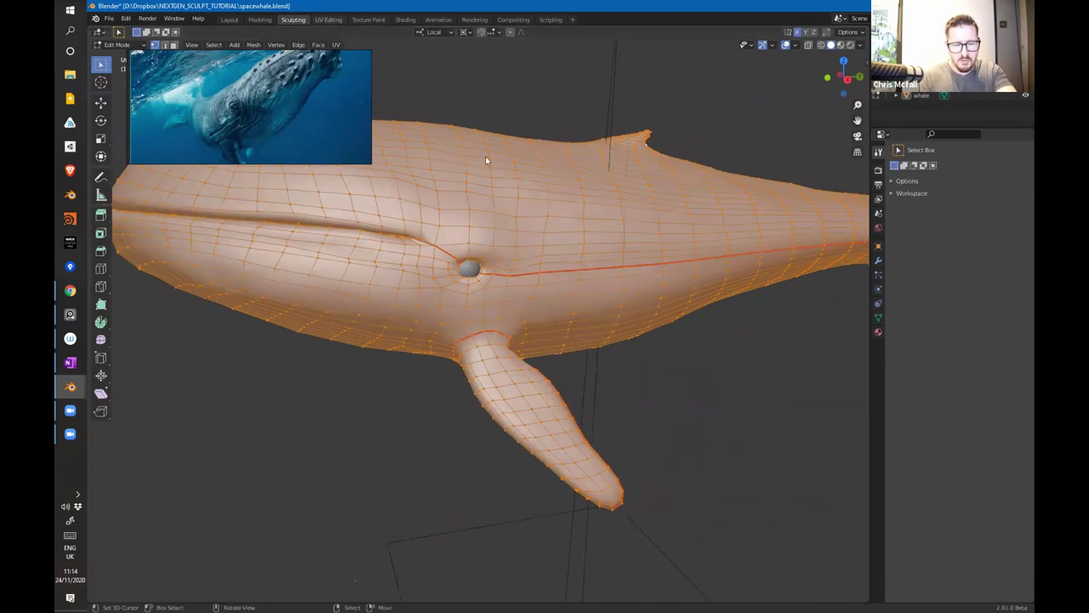
pyautogui.keyDown('shift'); pyautogui.moveTo(732, 292); pyautogui.dragTo(781, 295, button='middle'); pyautogui.keyUp('shift')
pyautogui.keyDown('ctrl'); pyautogui.moveTo(320, 387); pyautogui.dragTo(204, 510, button='middle'); pyautogui.keyUp('ctrl')
pyautogui.keyDown('ctrl'); pyautogui.moveTo(374, 316); pyautogui.dragTo(536, 174, button='middle'); pyautogui.keyUp('ctrl')
pyautogui.moveTo(798, 331); pyautogui.dragTo(689, 288, button='middle')
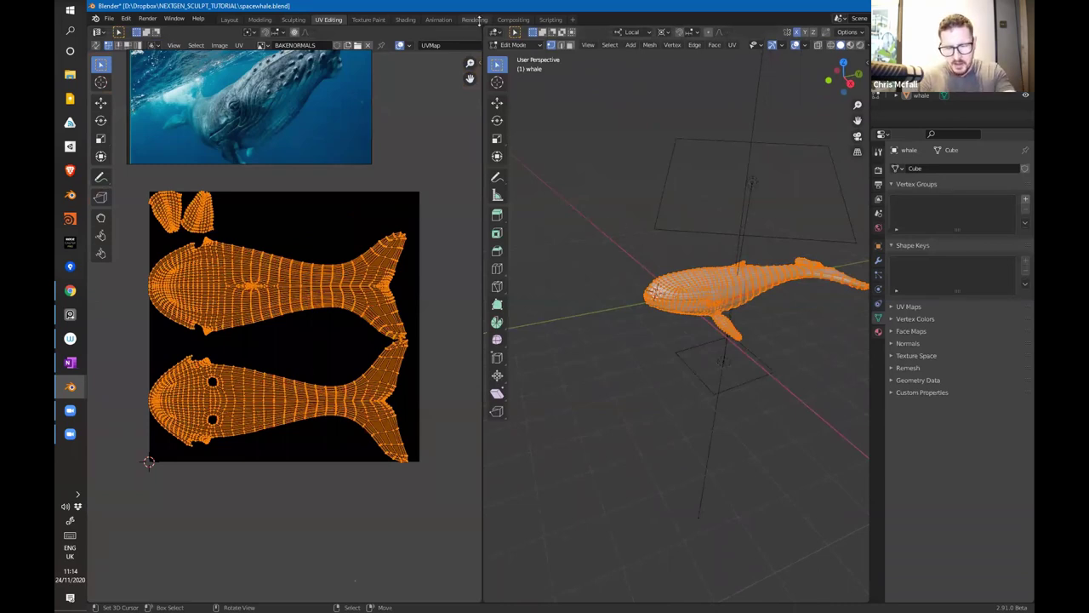
# Step: Return to the Sculpting workspace and add a Multiresolution modifier to the whale
pyautogui.click(292, 18)
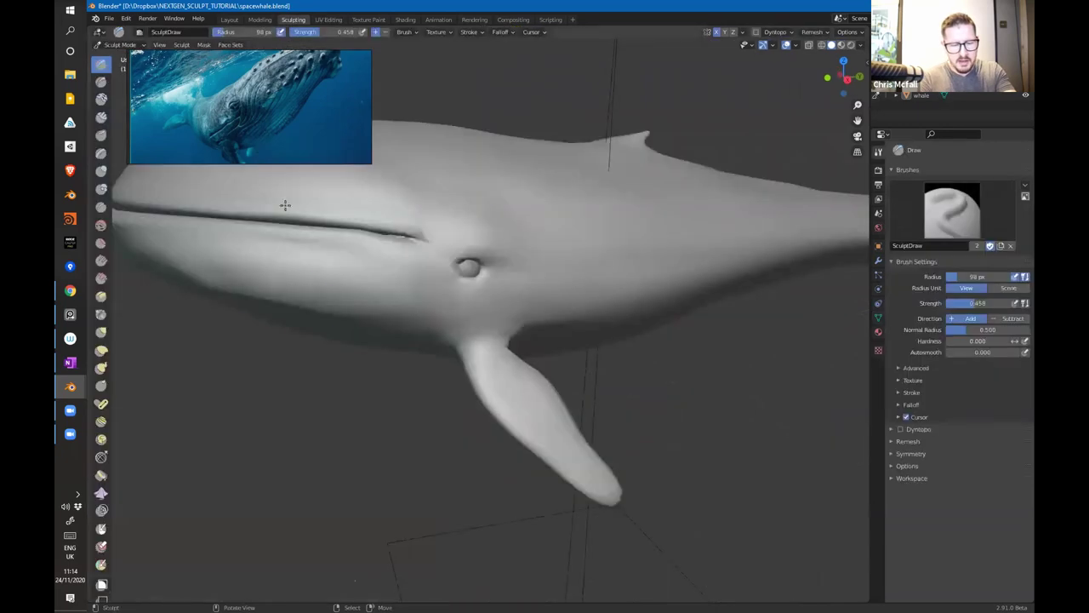
pyautogui.moveTo(570, 288)
pyautogui.mouseDown(button='middle')
pyautogui.moveTo(627, 292)
pyautogui.moveTo(656, 309)
pyautogui.mouseUp(button='middle')
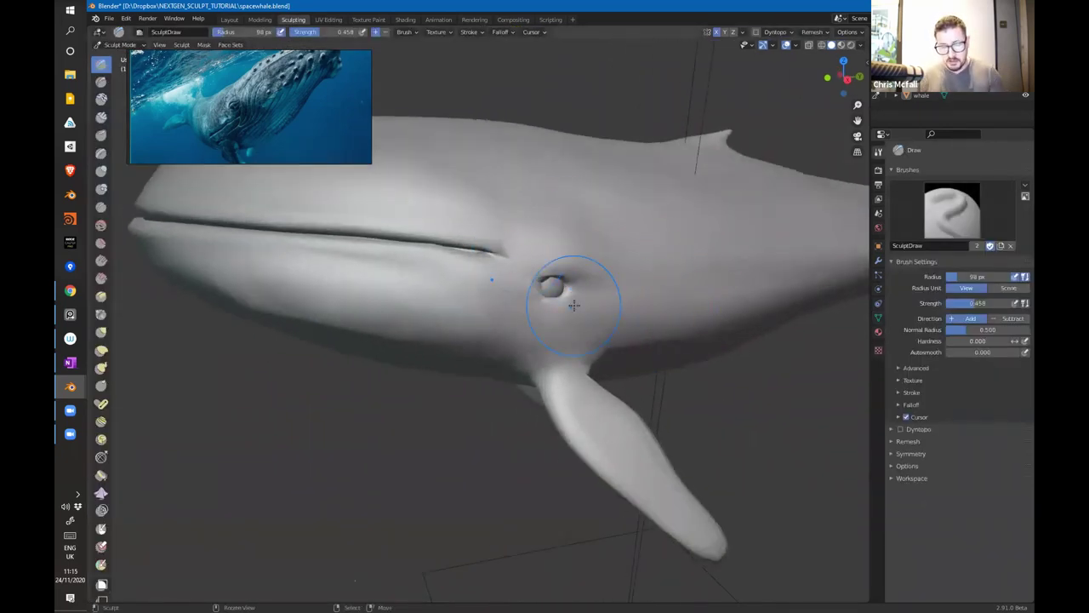
pyautogui.click(878, 260)
pyautogui.click(925, 169)
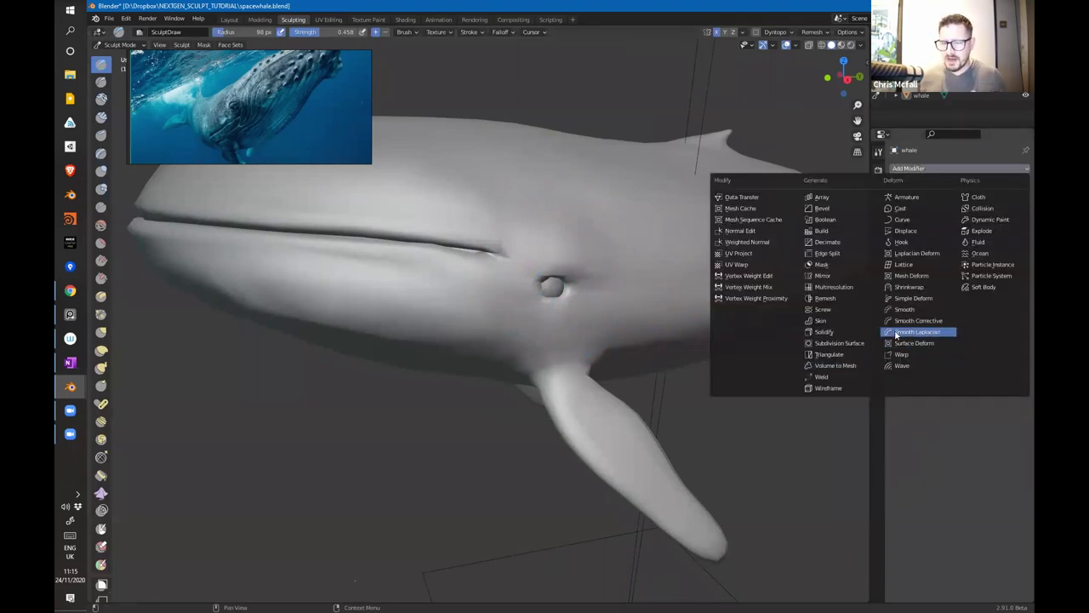
pyautogui.click(861, 287)
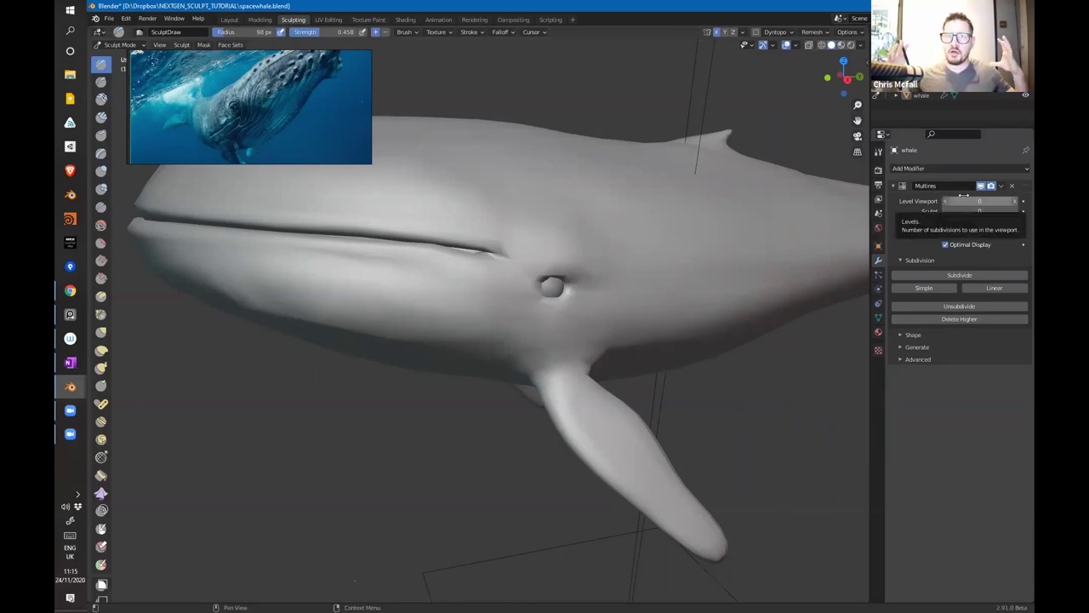
# Step: Subdivide the whale's Multires modifier to level 4 and set its Sculpt level to 2
pyautogui.click(976, 276)
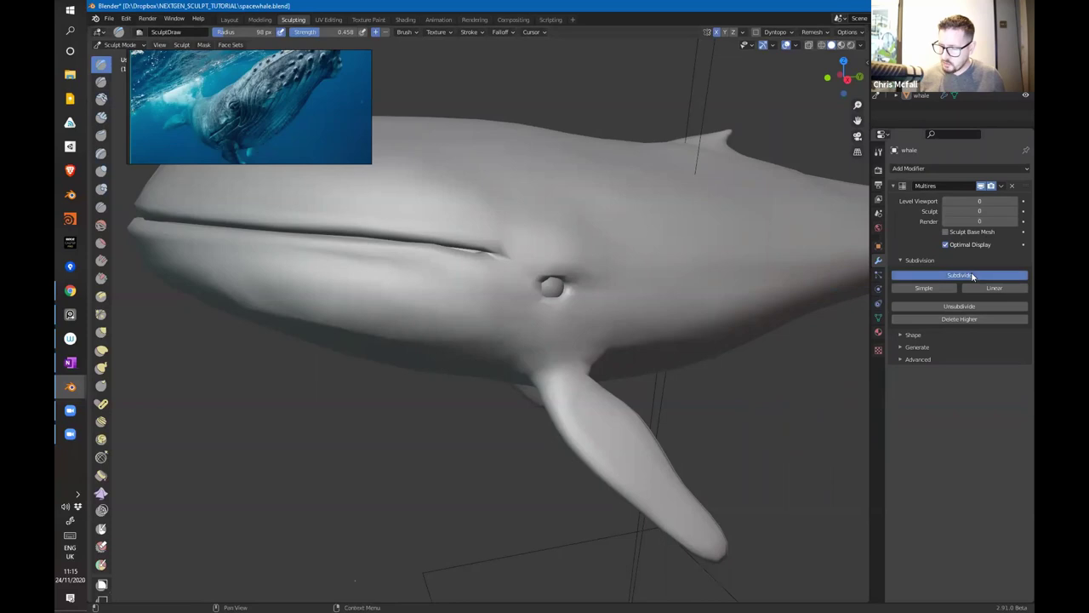
pyautogui.click(979, 275)
pyautogui.click(983, 277)
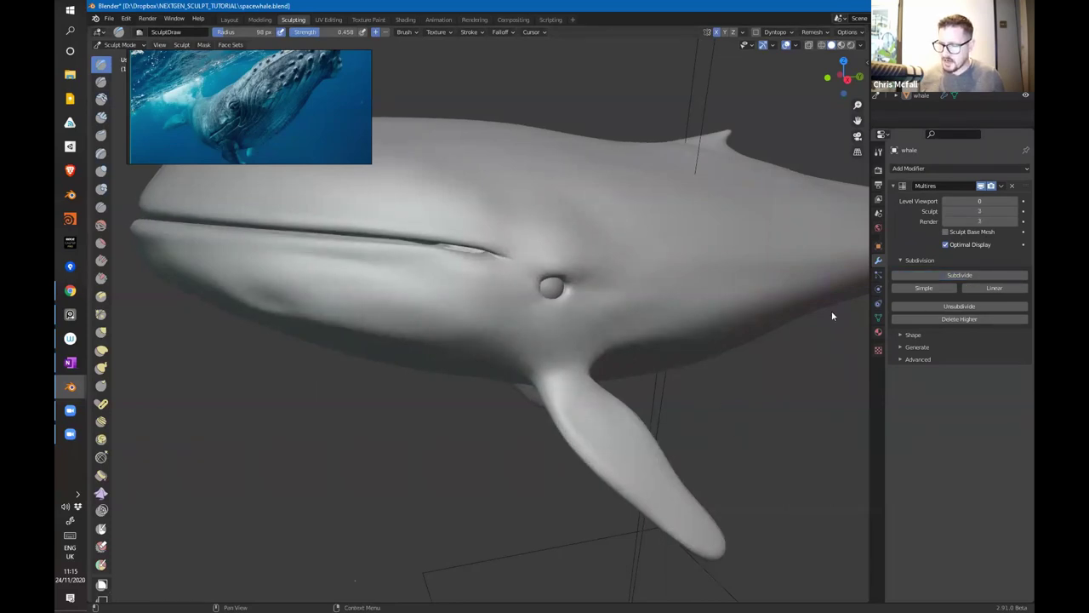
pyautogui.click(934, 289)
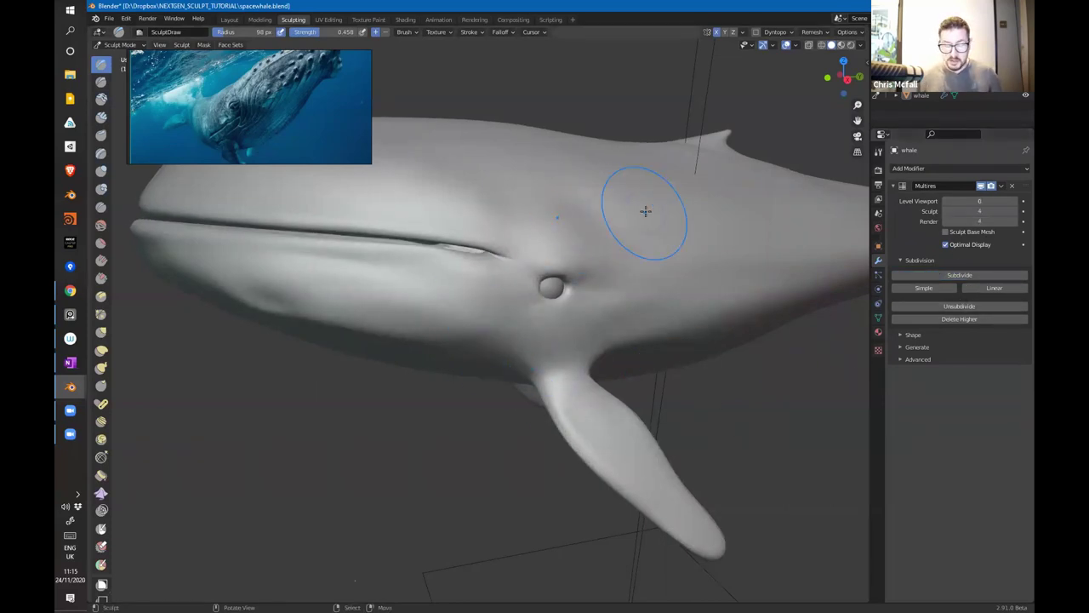
pyautogui.click(946, 212)
pyautogui.click(946, 212)
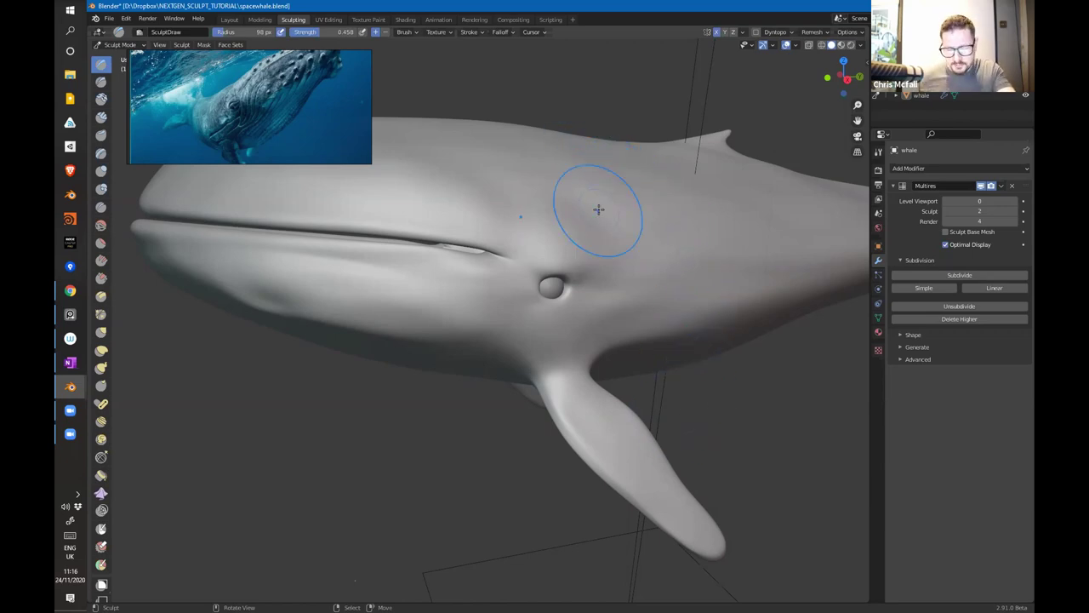
pyautogui.moveTo(647, 226)
pyautogui.mouseDown(button='middle')
pyautogui.moveTo(674, 299)
pyautogui.moveTo(649, 311)
pyautogui.mouseUp(button='middle')
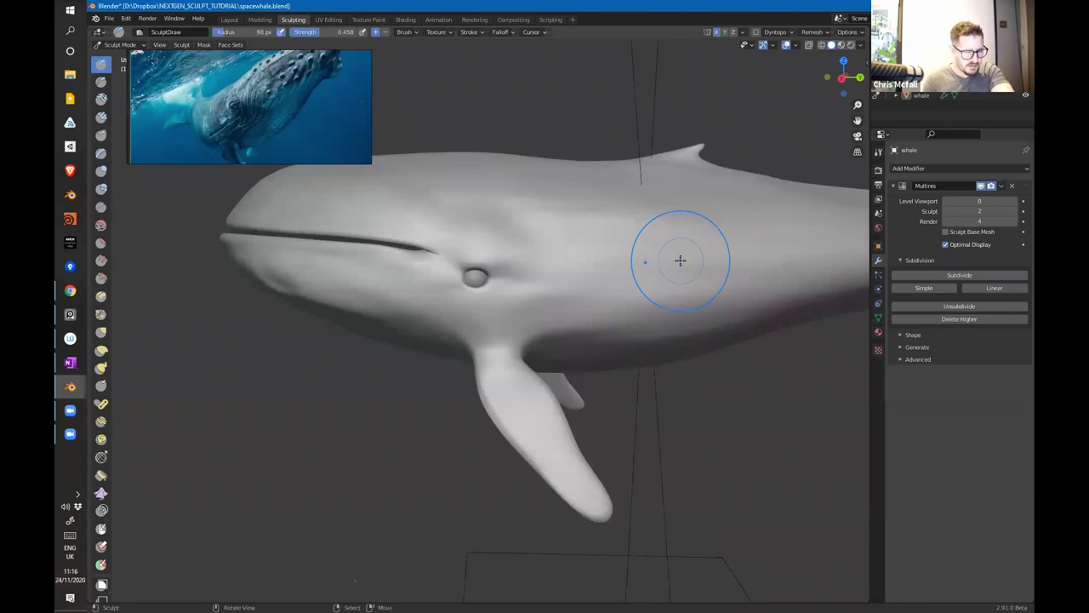
# Step: Switch to the basemesh.blend window, maximize it and expand its 3D viewport over the graph editor and dope sheet
pyautogui.moveTo(71, 386)
pyautogui.click(154, 434)
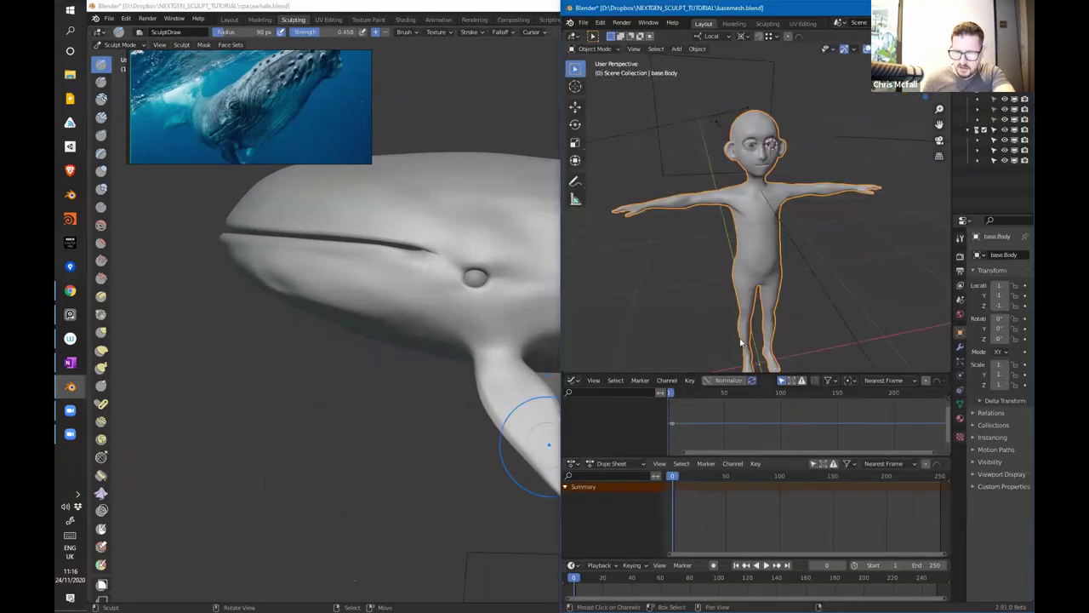
pyautogui.moveTo(855, 256); pyautogui.dragTo(705, 259, button='middle')
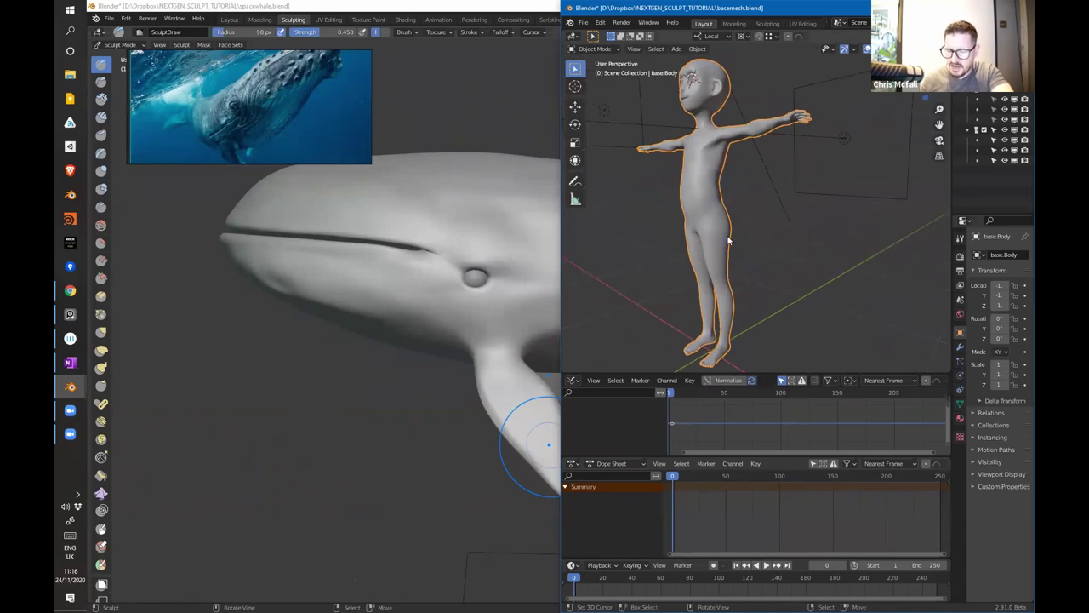
pyautogui.moveTo(727, 274)
pyautogui.mouseDown(button='middle')
pyautogui.moveTo(751, 285)
pyautogui.moveTo(739, 269)
pyautogui.mouseUp(button='middle')
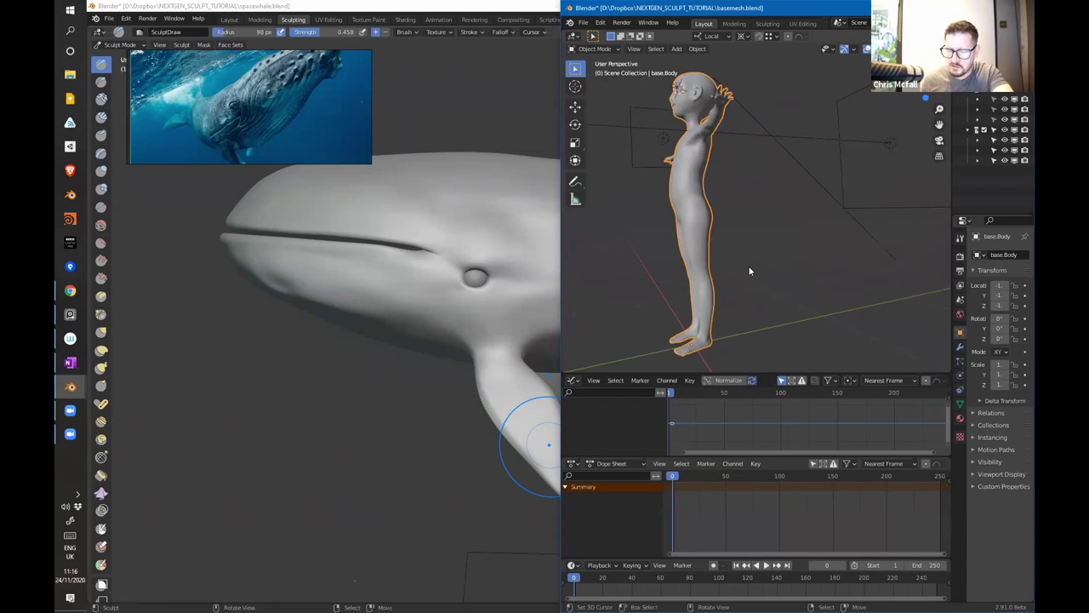
pyautogui.press('super+Up')
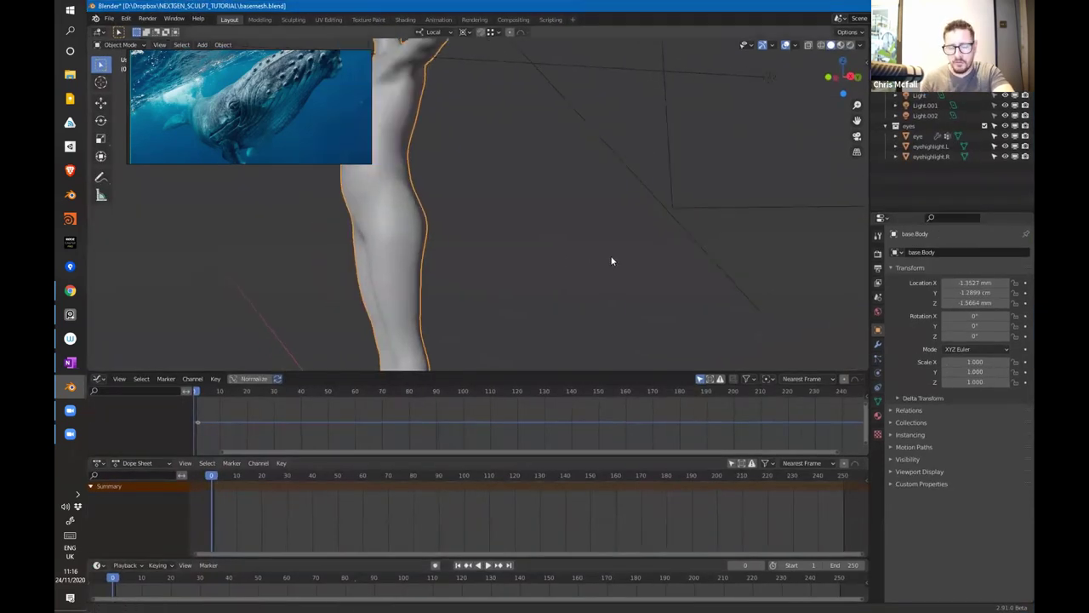
pyautogui.scroll(-8, 611, 260)
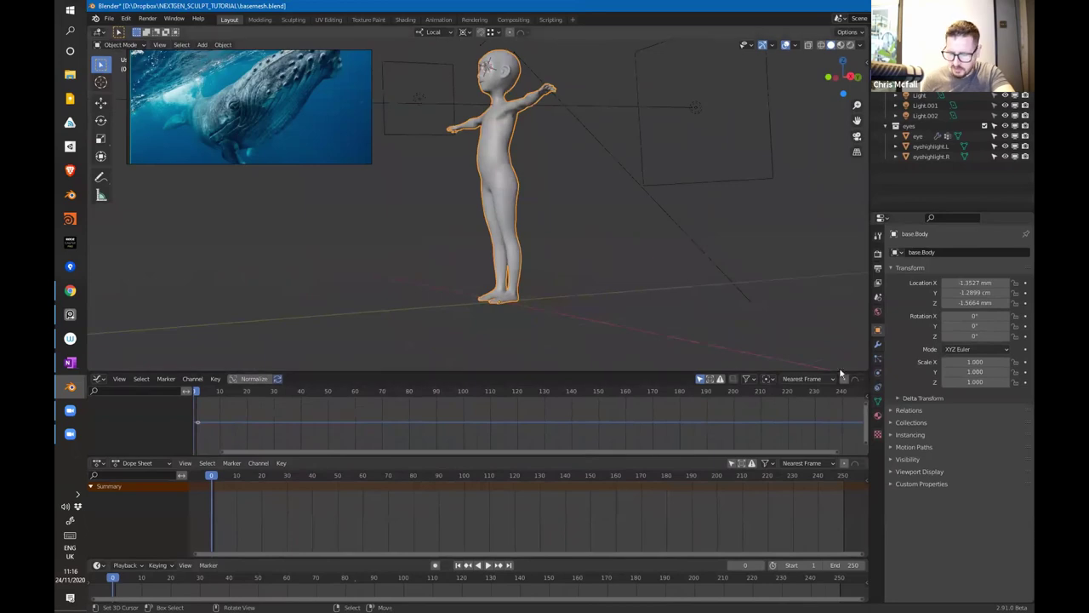
pyautogui.moveTo(865, 371); pyautogui.dragTo(848, 469)
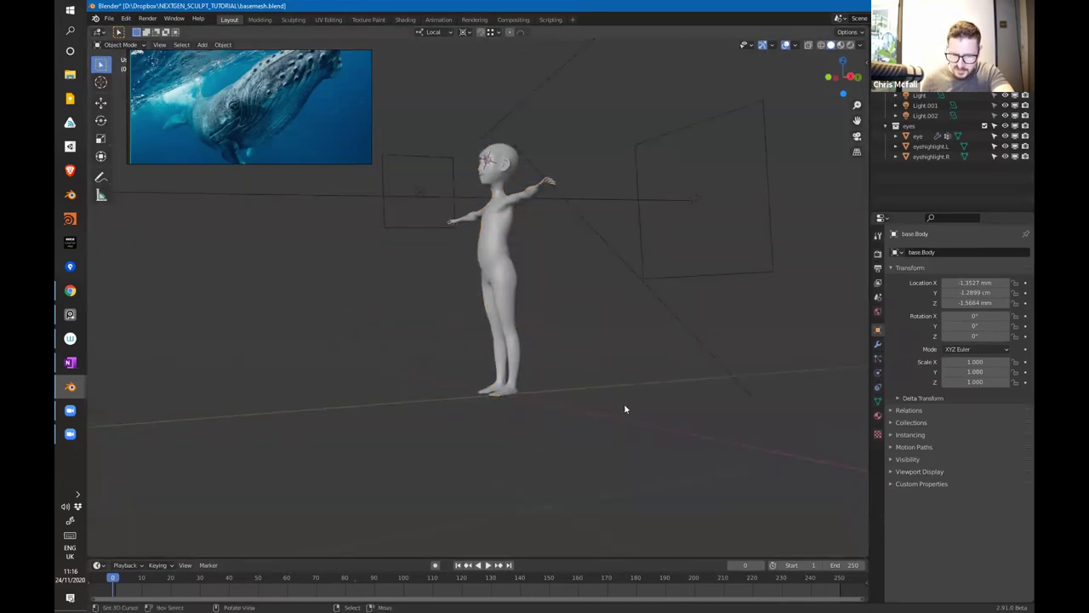
# Step: Face the character's front and select its whole mesh in Edit Mode to examine the topology
pyautogui.moveTo(623, 408); pyautogui.dragTo(639, 374, button='middle')
pyautogui.scroll(4, 633, 340)
pyautogui.hotkey('ctrl', 'Tab')
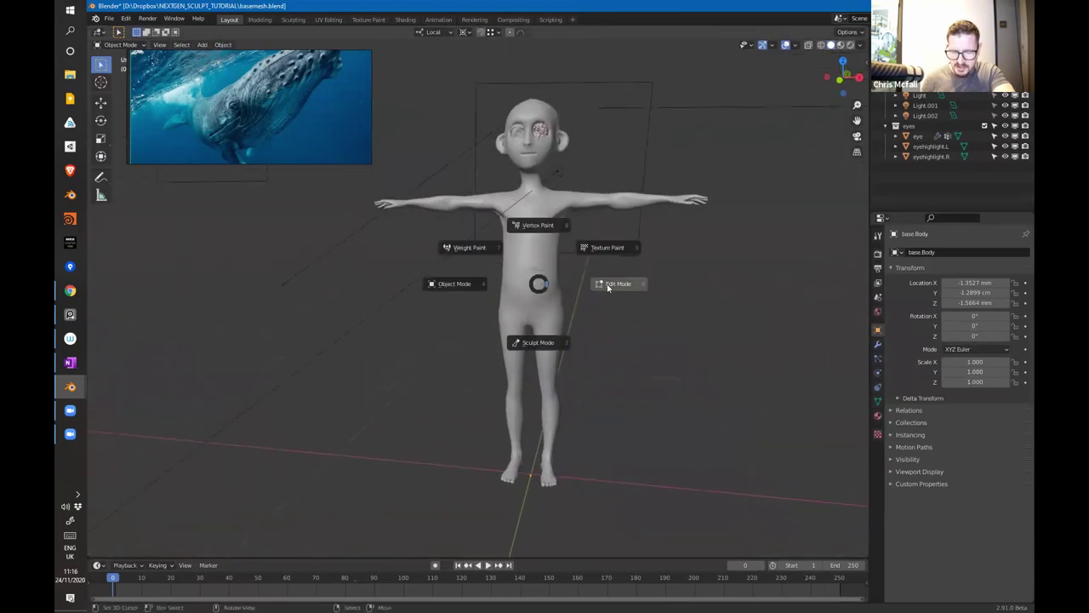
pyautogui.click(607, 288)
pyautogui.press('a')
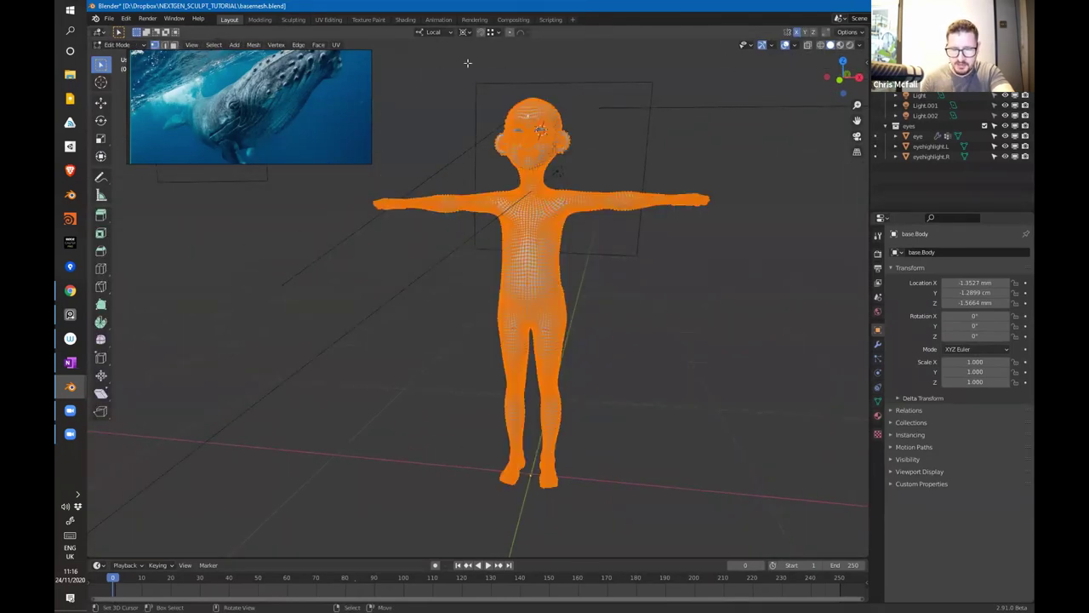
# Step: Open the UV Editing workspace and examine the character's unwrapped UV layout
pyautogui.click(327, 19)
pyautogui.keyDown('ctrl'); pyautogui.moveTo(317, 380); pyautogui.dragTo(407, 331, button='middle'); pyautogui.keyUp('ctrl')
pyautogui.press('Tab')
pyautogui.press('Tab')
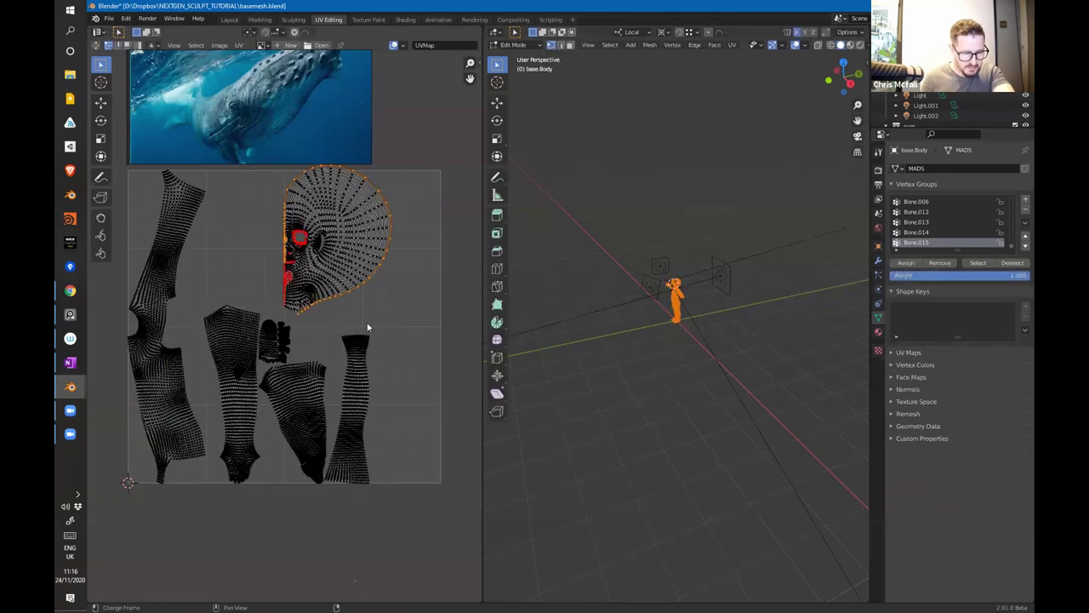
pyautogui.press('Tab')
pyautogui.moveTo(483, 27); pyautogui.dragTo(318, 64)
pyautogui.moveTo(515, 336); pyautogui.dragTo(563, 310, button='middle')
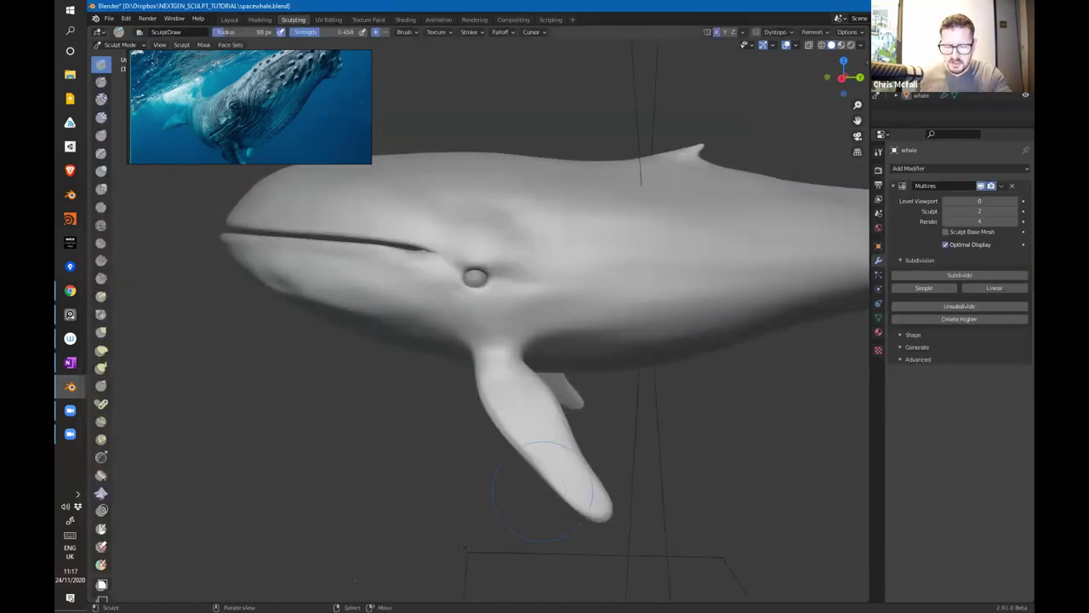
pyautogui.moveTo(575, 330)
pyautogui.keyDown('shift'); pyautogui.mouseDown(button='middle')
pyautogui.moveTo(643, 295)
pyautogui.moveTo(580, 355)
pyautogui.mouseUp(button='middle'); pyautogui.keyUp('shift')
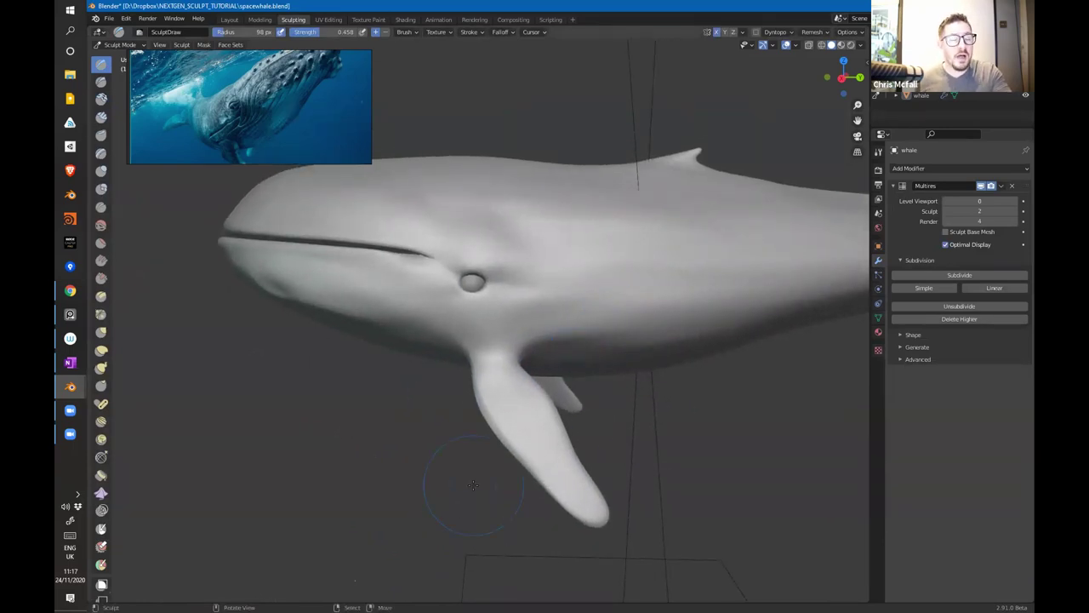
pyautogui.moveTo(70, 387)
pyautogui.click(165, 352)
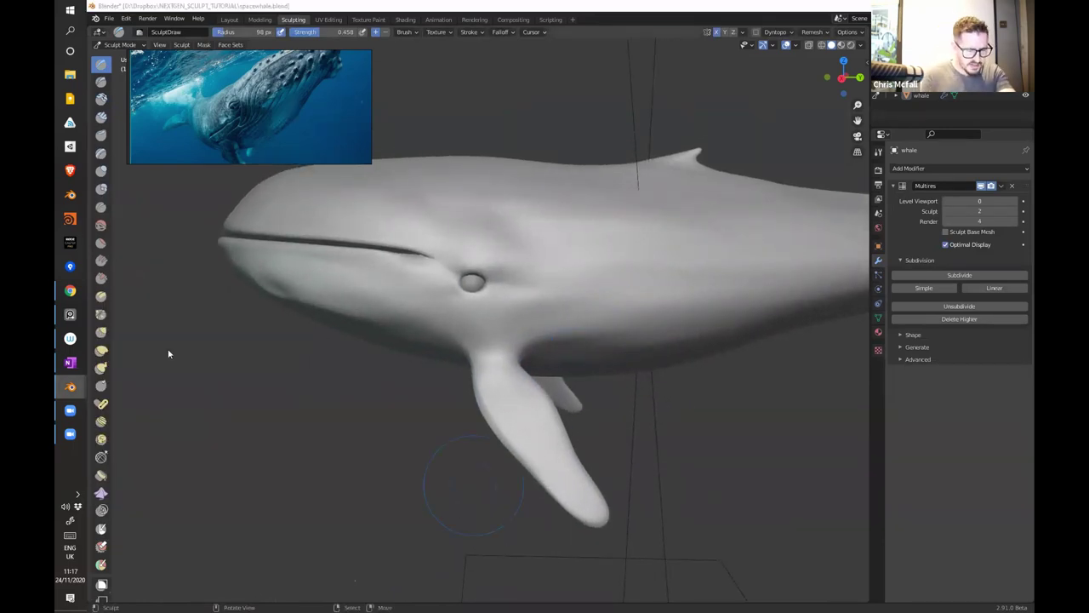
pyautogui.keyDown('ctrl'); pyautogui.moveTo(598, 347); pyautogui.dragTo(634, 311, button='middle'); pyautogui.keyUp('ctrl')
pyautogui.scroll(3, 637, 286)
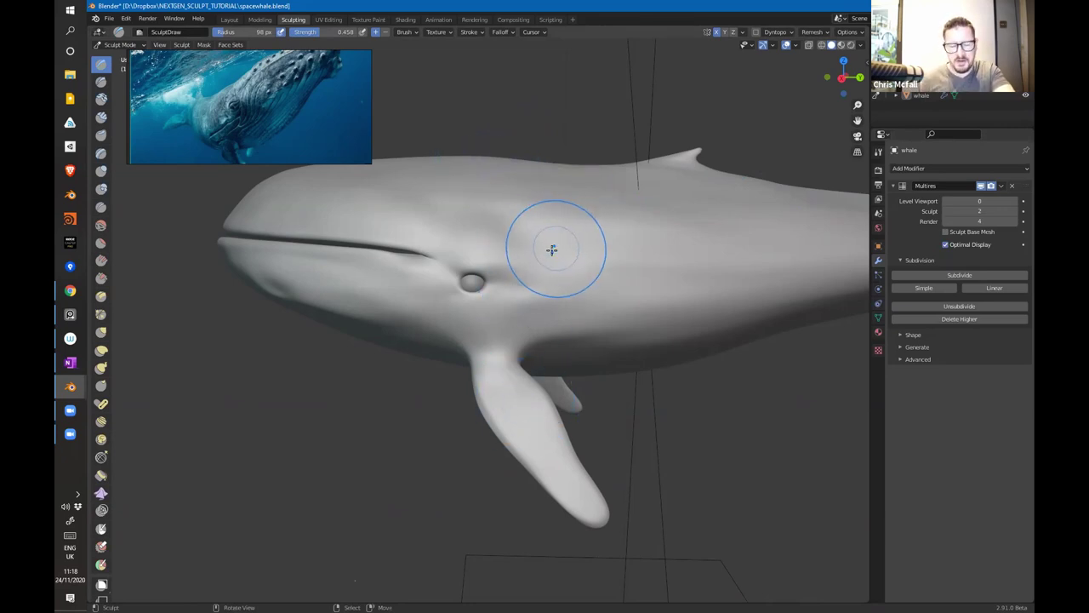
# Step: Change the viewport's MatCap lighting to the red clay sphere for sculpting the whale
pyautogui.click(793, 45)
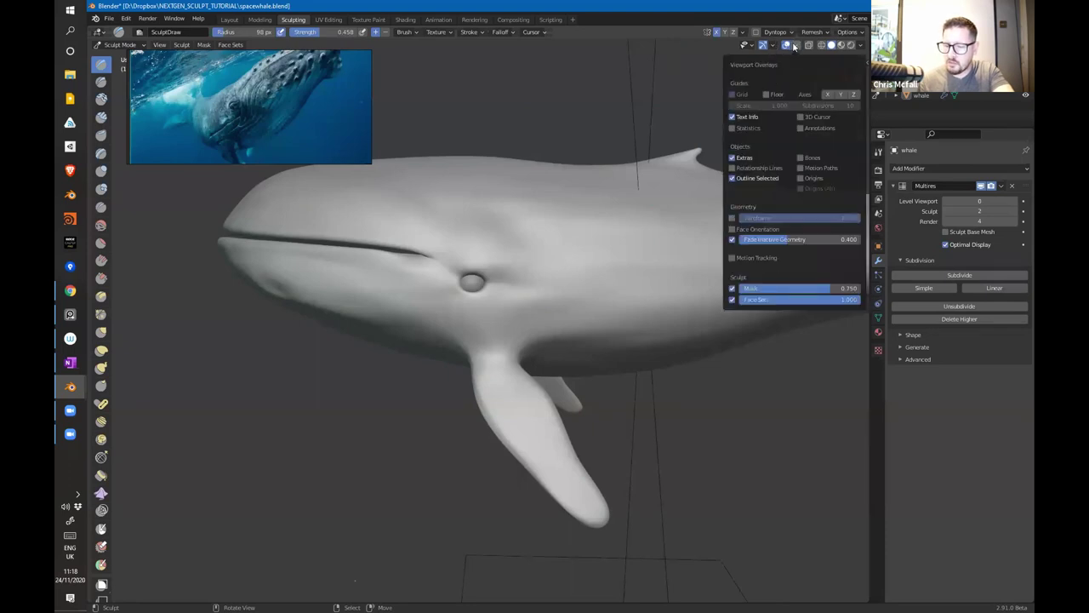
pyautogui.click(860, 45)
pyautogui.click(860, 45)
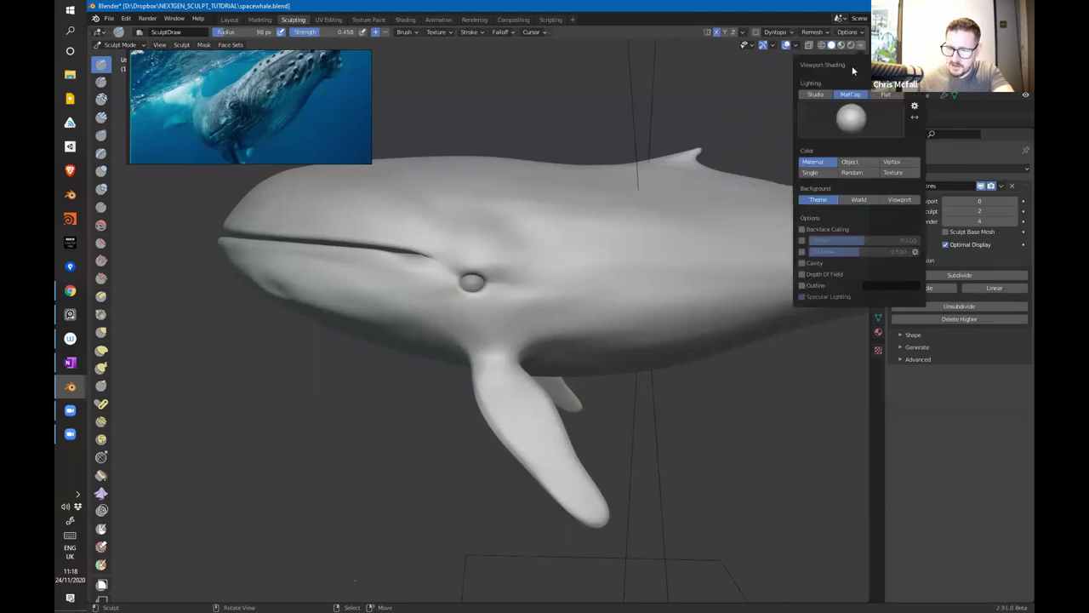
pyautogui.click(851, 118)
pyautogui.click(707, 182)
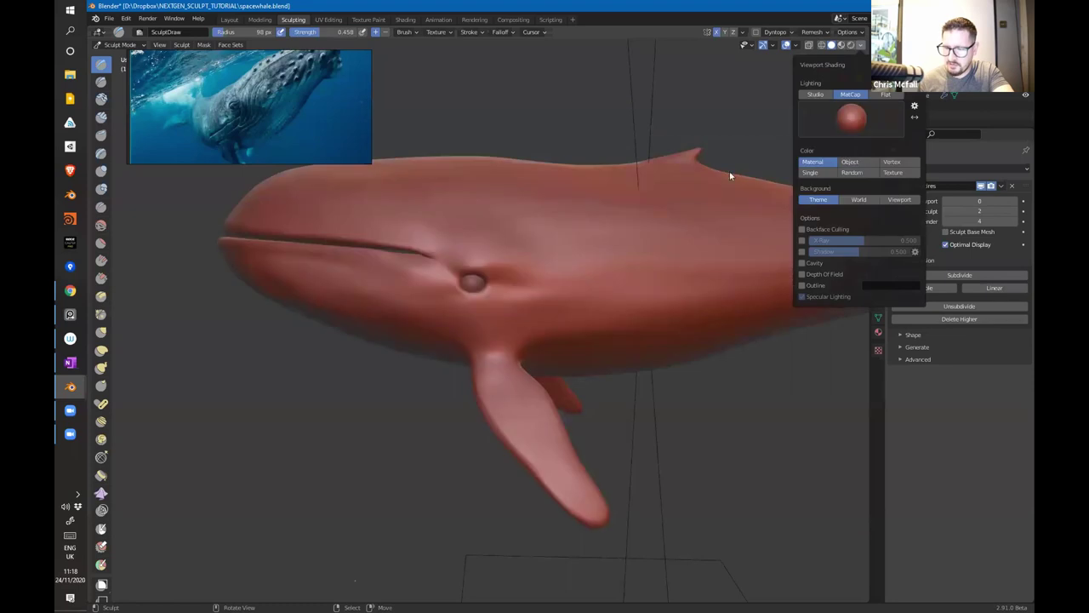
pyautogui.moveTo(451, 327)
pyautogui.mouseDown(button='middle')
pyautogui.moveTo(511, 302)
pyautogui.moveTo(498, 323)
pyautogui.mouseUp(button='middle')
pyautogui.click(861, 45)
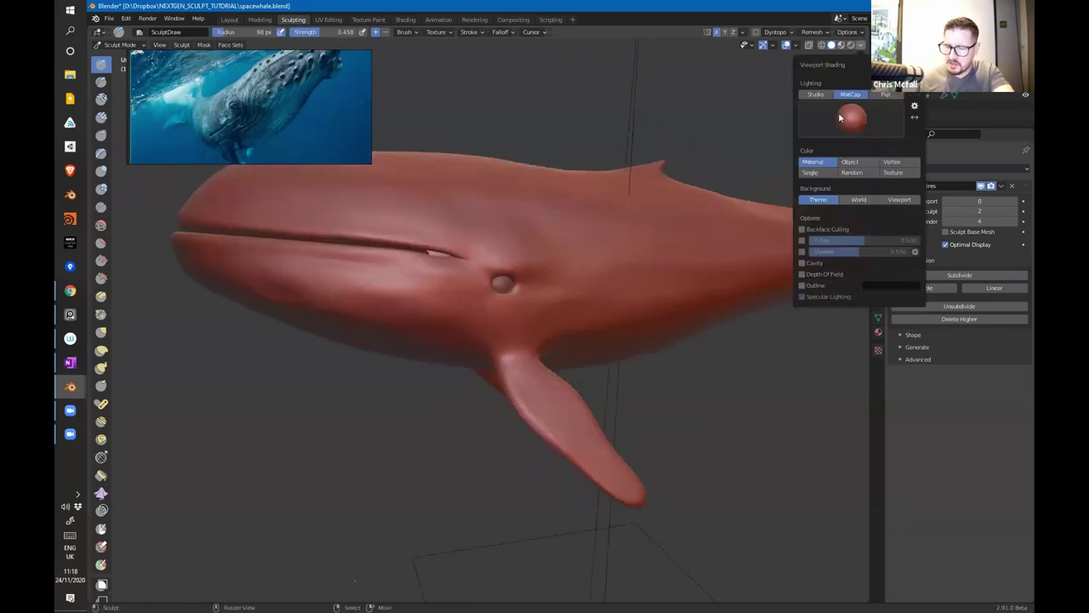
# Step: Try the geometry wireframe overlay on the whale and turn it off again
pyautogui.click(796, 45)
pyautogui.click(794, 46)
pyautogui.click(796, 44)
pyautogui.click(732, 218)
pyautogui.click(731, 218)
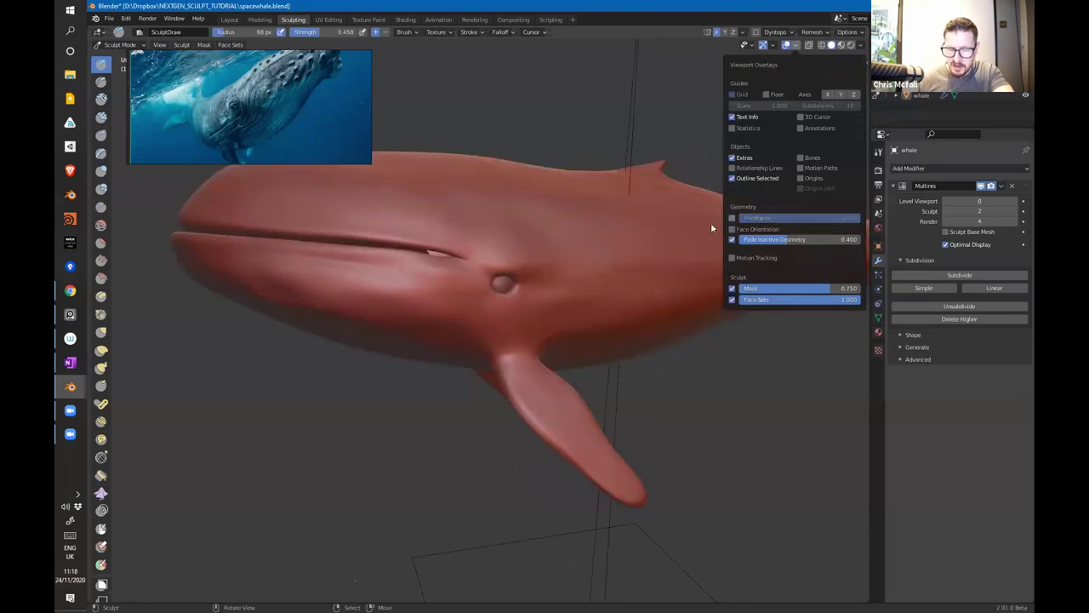
pyautogui.click(860, 45)
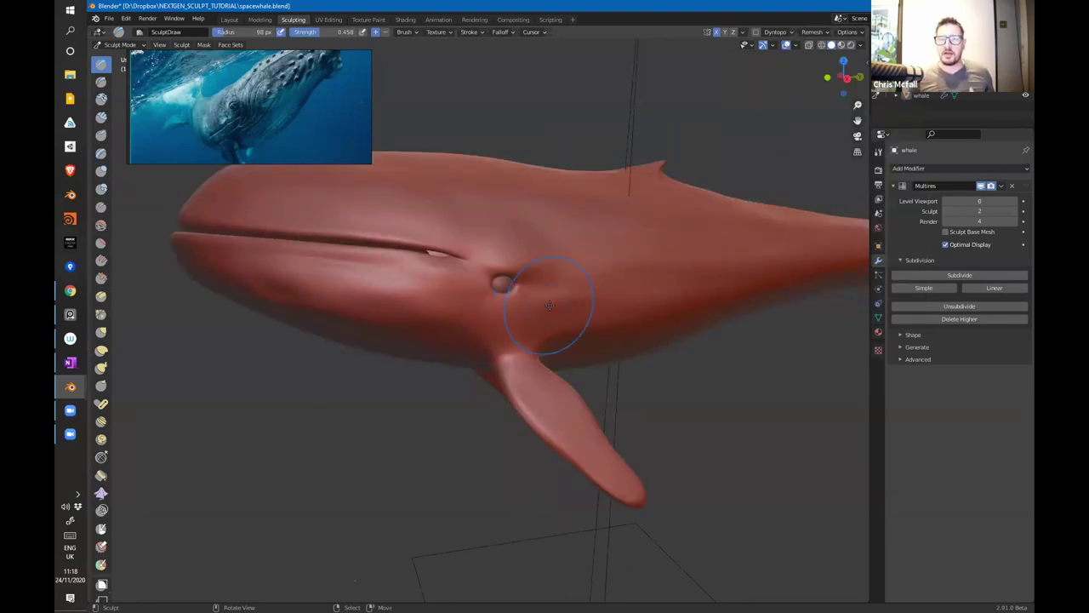
# Step: Try the screen-space Cavity shading option with an adjusted Ridge value, turn it off again and open the MatCap choices
pyautogui.click(860, 45)
pyautogui.click(802, 263)
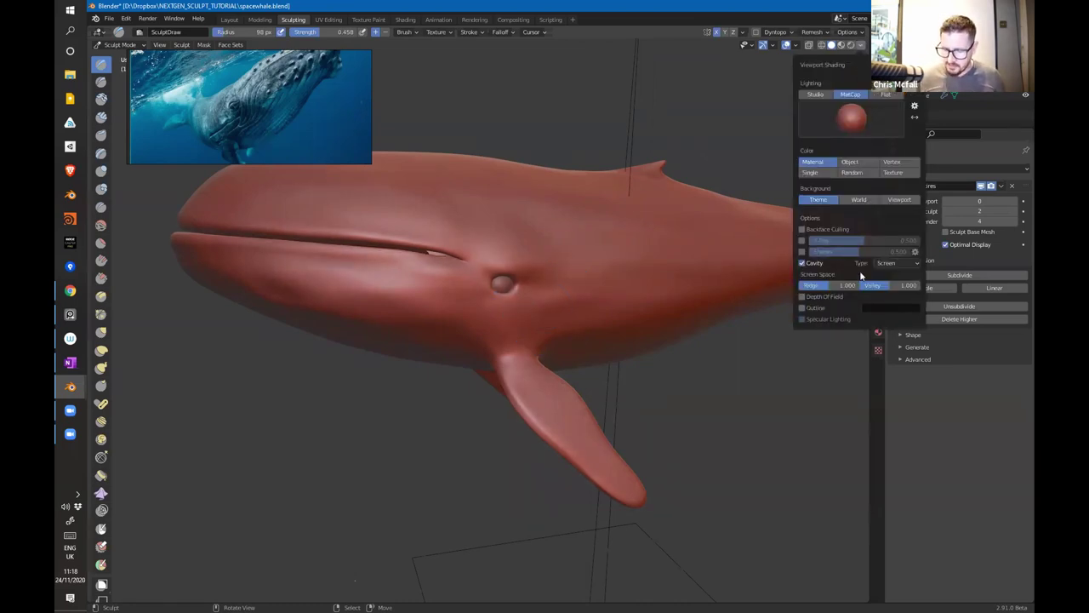
pyautogui.moveTo(827, 286)
pyautogui.mouseDown()
pyautogui.moveTo(949, 287)
pyautogui.moveTo(846, 287)
pyautogui.mouseUp()
pyautogui.click(802, 263)
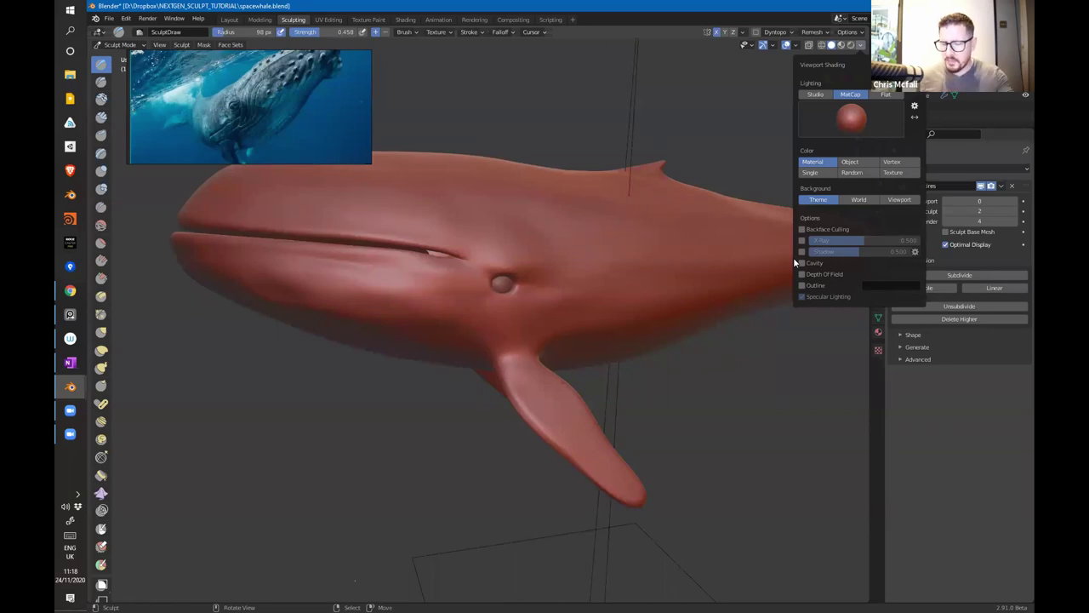
pyautogui.click(851, 119)
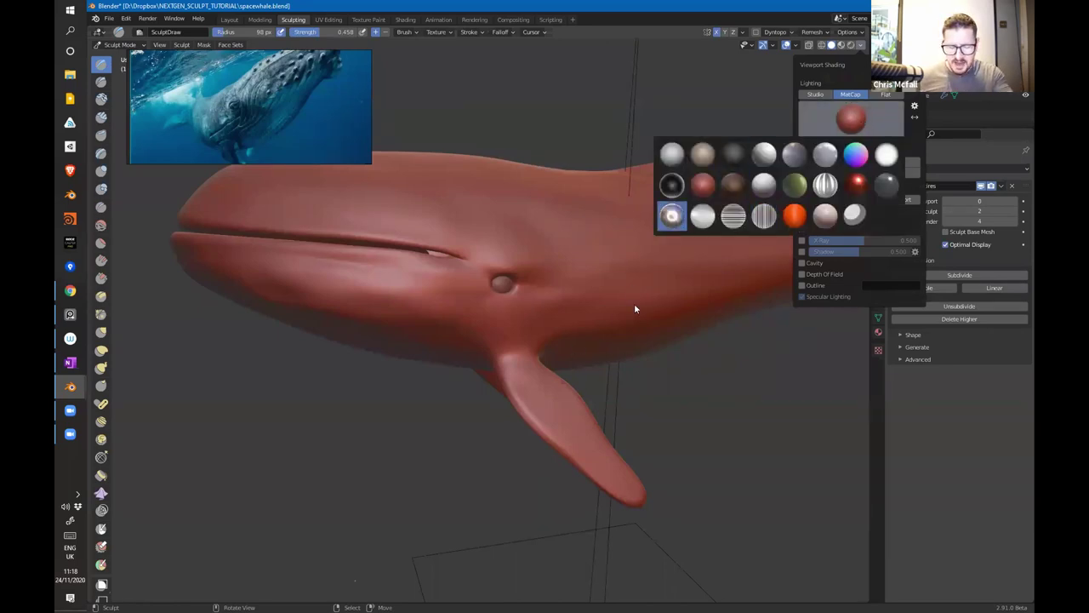
# Step: Widen the sculpt tool list to show the brush names and move the reference image below the whale's head
pyautogui.scroll(4, 683, 298)
pyautogui.keyDown('shift'); pyautogui.moveTo(691, 286); pyautogui.dragTo(679, 355, button='middle'); pyautogui.keyUp('shift')
pyautogui.scroll(-2, 681, 352)
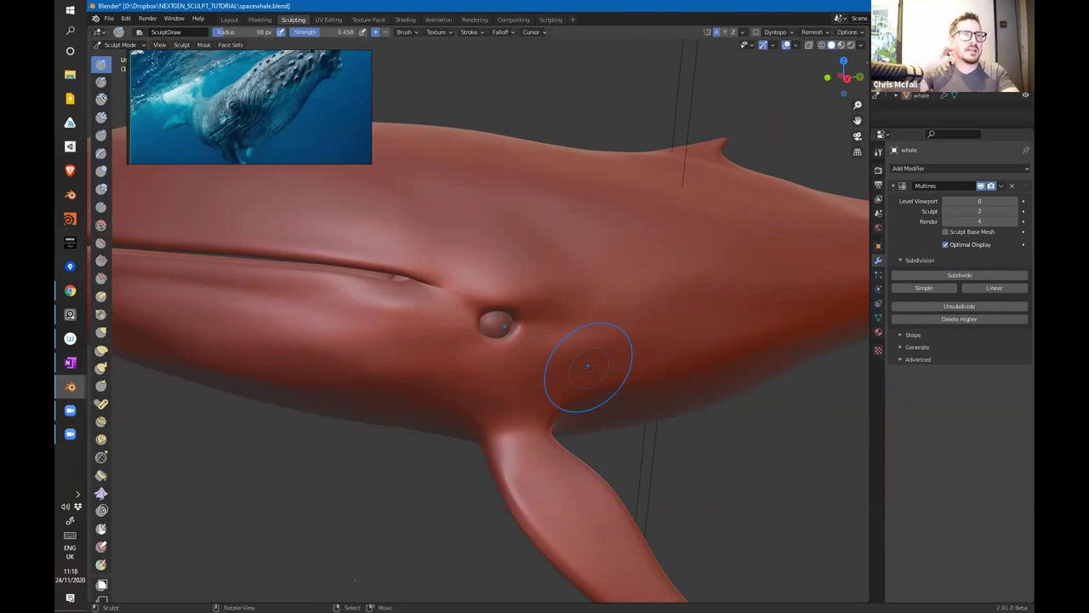
pyautogui.keyDown('shift'); pyautogui.moveTo(589, 368); pyautogui.dragTo(562, 345, button='middle'); pyautogui.keyUp('shift')
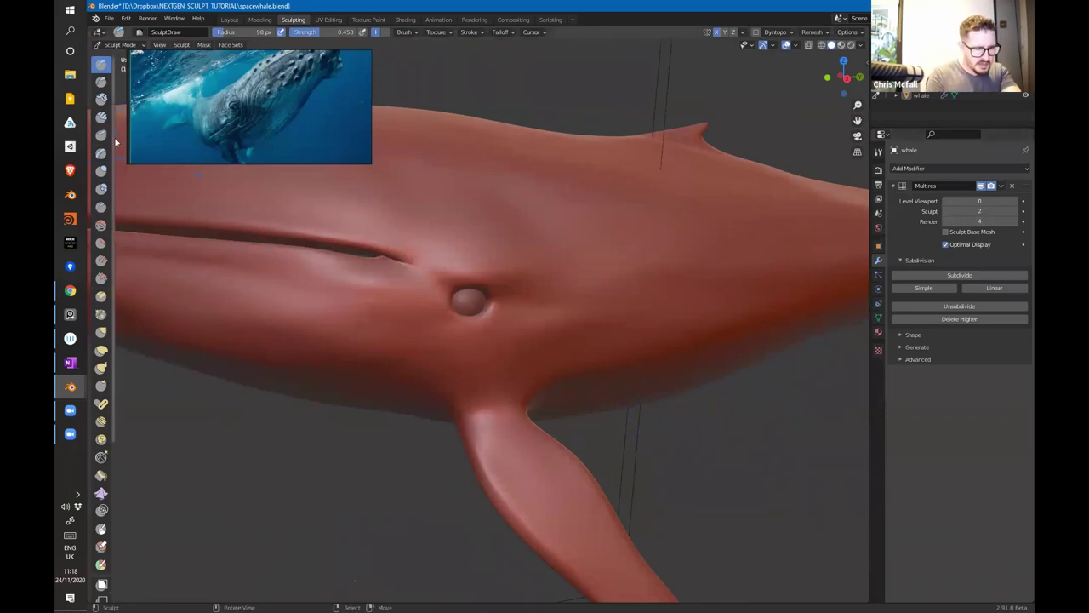
pyautogui.moveTo(113, 147); pyautogui.dragTo(178, 146)
pyautogui.moveTo(540, 240)
pyautogui.mouseDown(button='middle')
pyautogui.moveTo(626, 326)
pyautogui.moveTo(520, 285)
pyautogui.moveTo(570, 255)
pyautogui.mouseUp(button='middle')
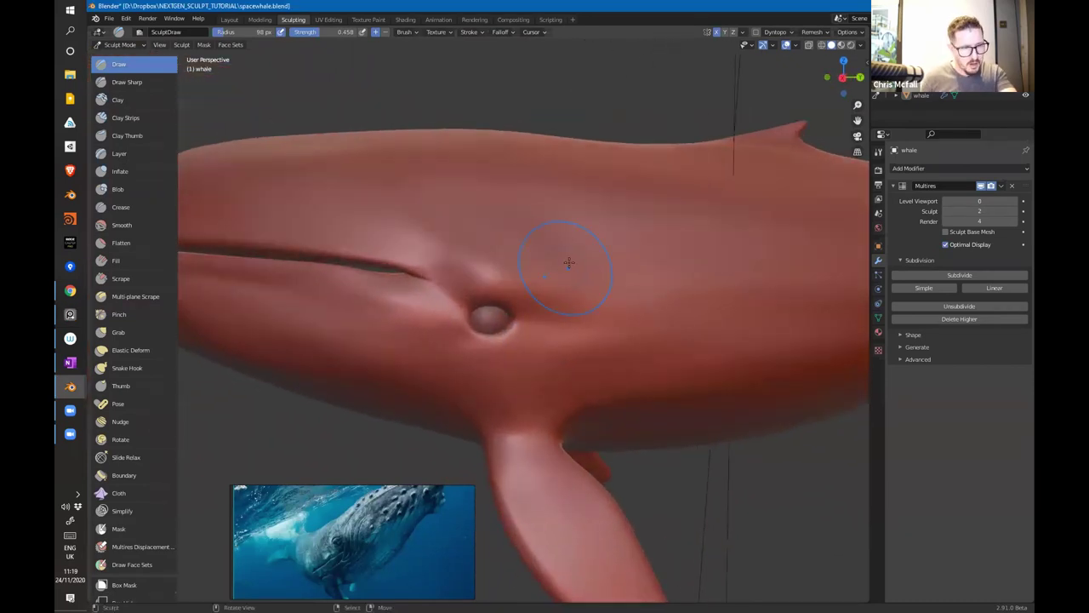
# Step: Reduce the Draw brush radius to 44 px, build up a fold below the whale's eye and carve in the area above it
pyautogui.press('f')
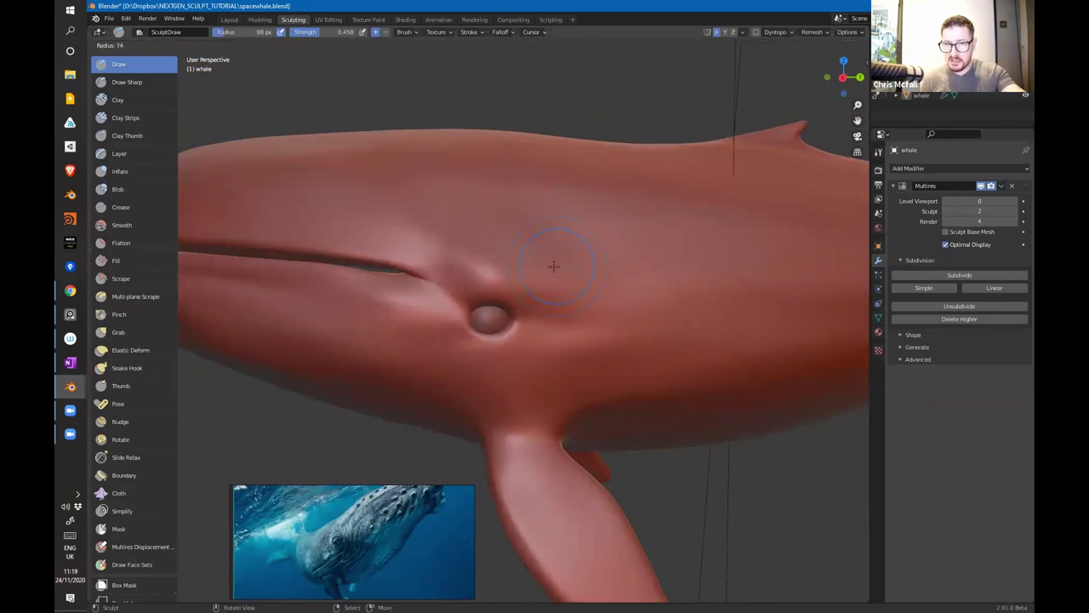
pyautogui.click(546, 272)
pyautogui.press('f')
pyautogui.click(536, 272)
pyautogui.moveTo(456, 260)
pyautogui.mouseDown()
pyautogui.moveTo(498, 288)
pyautogui.moveTo(463, 276)
pyautogui.mouseUp()
pyautogui.moveTo(430, 308); pyautogui.dragTo(504, 361)
pyautogui.moveTo(452, 334)
pyautogui.mouseDown()
pyautogui.moveTo(483, 359)
pyautogui.moveTo(435, 311)
pyautogui.moveTo(462, 341)
pyautogui.mouseUp()
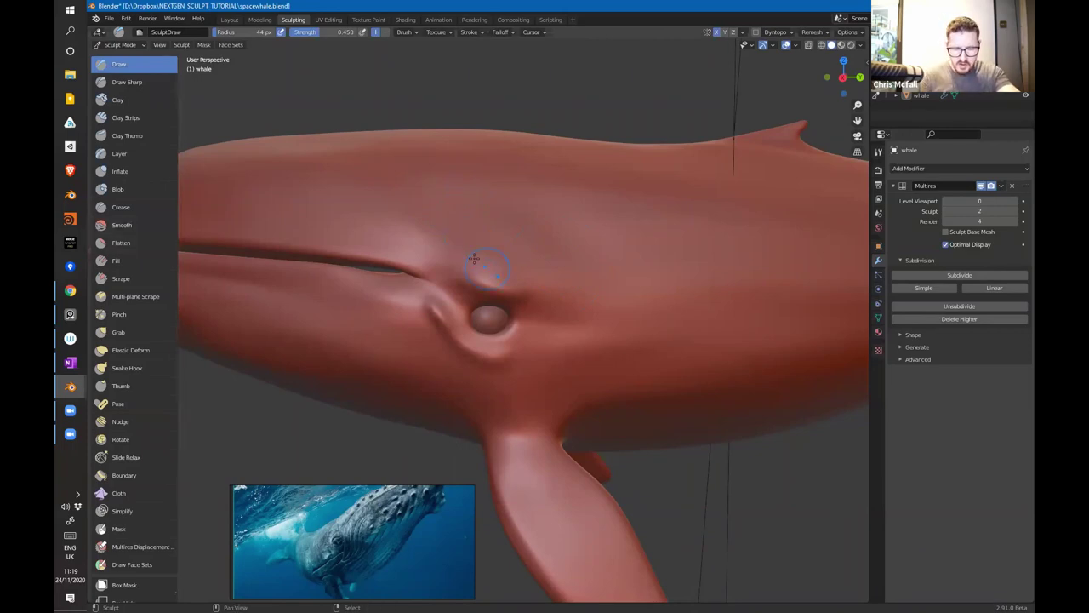
pyautogui.moveTo(424, 238)
pyautogui.keyDown('ctrl'); pyautogui.mouseDown()
pyautogui.moveTo(486, 272)
pyautogui.moveTo(419, 266)
pyautogui.moveTo(430, 246)
pyautogui.mouseUp(); pyautogui.keyUp('ctrl')
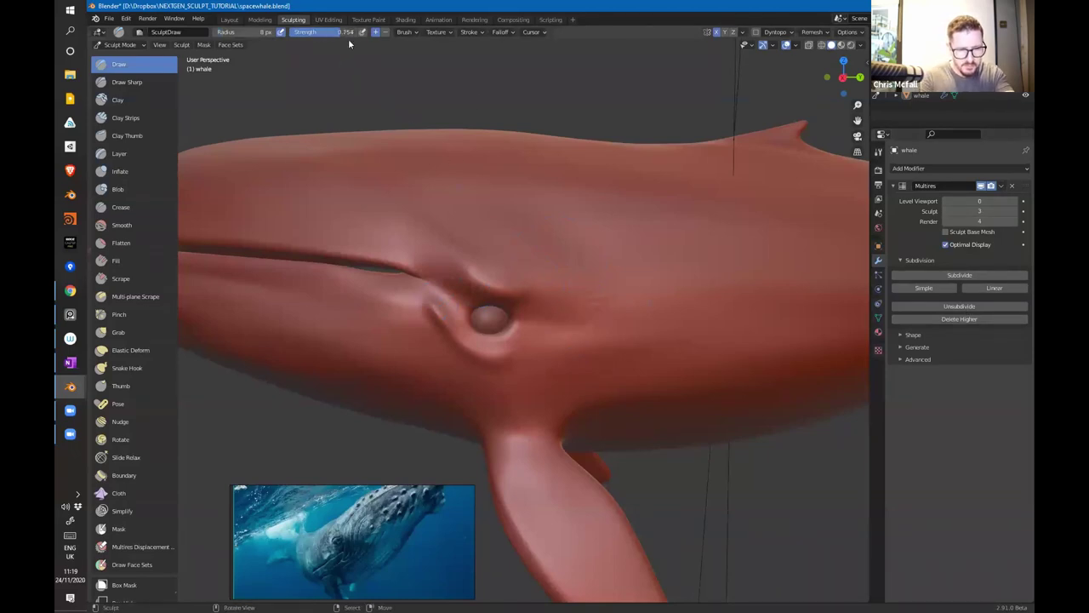
# Step: Draw fine test strokes behind the eye at Multires sculpt level 3 with an 8 px Draw brush at strength 0.858
pyautogui.moveTo(604, 300); pyautogui.dragTo(568, 271)
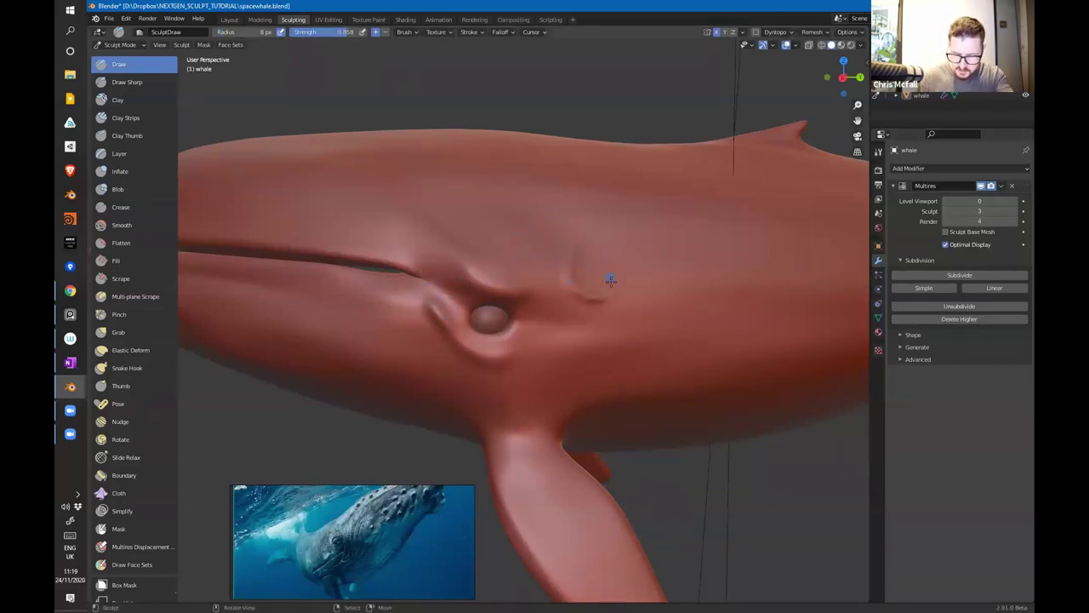
pyautogui.moveTo(610, 280); pyautogui.dragTo(610, 329, button='middle')
pyautogui.moveTo(602, 310)
pyautogui.mouseDown()
pyautogui.moveTo(638, 314)
pyautogui.moveTo(623, 361)
pyautogui.mouseUp()
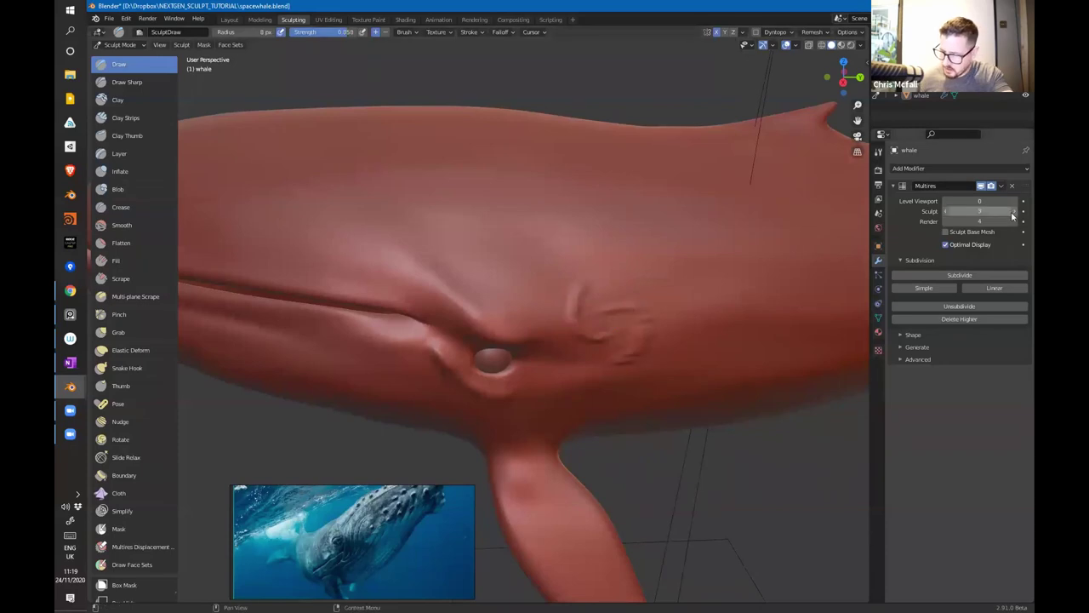
# Step: Raise the Multires Sculpt level to 4 and draw more fine looping strokes behind the eye
pyautogui.press('pageup')
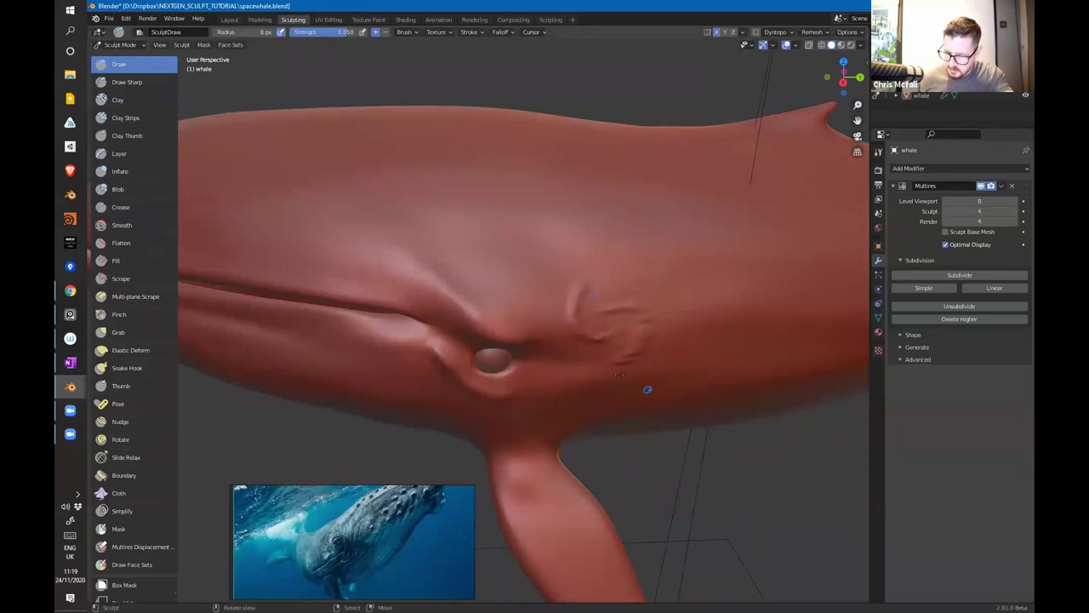
pyautogui.moveTo(632, 315); pyautogui.dragTo(565, 315, button='middle')
pyautogui.moveTo(564, 316)
pyautogui.mouseDown()
pyautogui.moveTo(541, 310)
pyautogui.moveTo(610, 303)
pyautogui.moveTo(655, 330)
pyautogui.moveTo(666, 286)
pyautogui.moveTo(590, 244)
pyautogui.mouseUp()
# Step: Enlarge the brush radius to 60 px and smooth away the test strokes behind the eye
pyautogui.press('f')
pyautogui.click(613, 257)
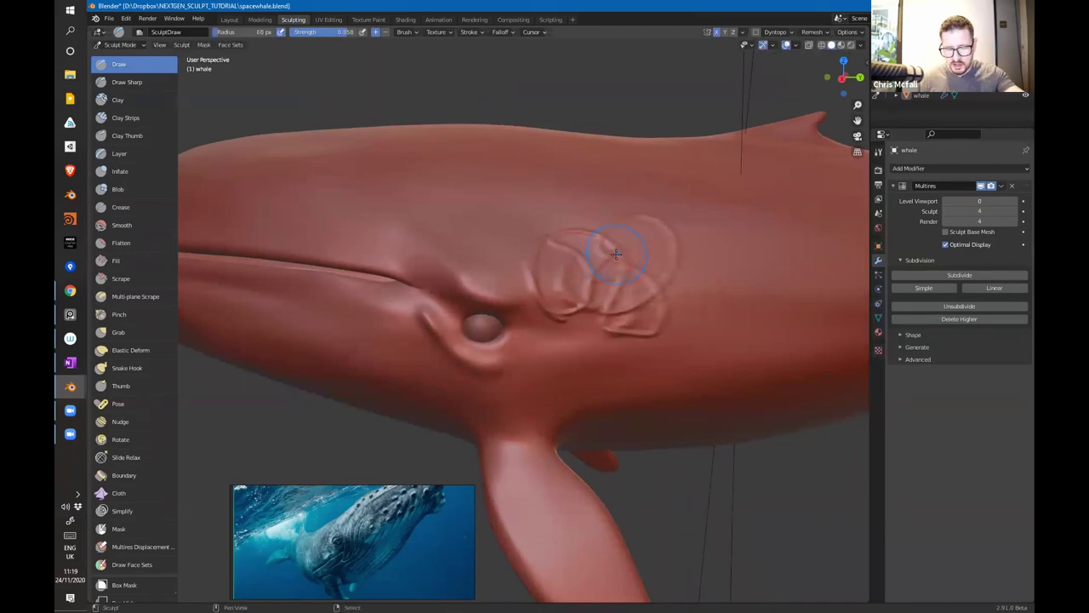
pyautogui.moveTo(586, 272)
pyautogui.keyDown('shift'); pyautogui.mouseDown()
pyautogui.moveTo(599, 298)
pyautogui.moveTo(545, 293)
pyautogui.moveTo(603, 310)
pyautogui.mouseUp(); pyautogui.keyUp('shift')
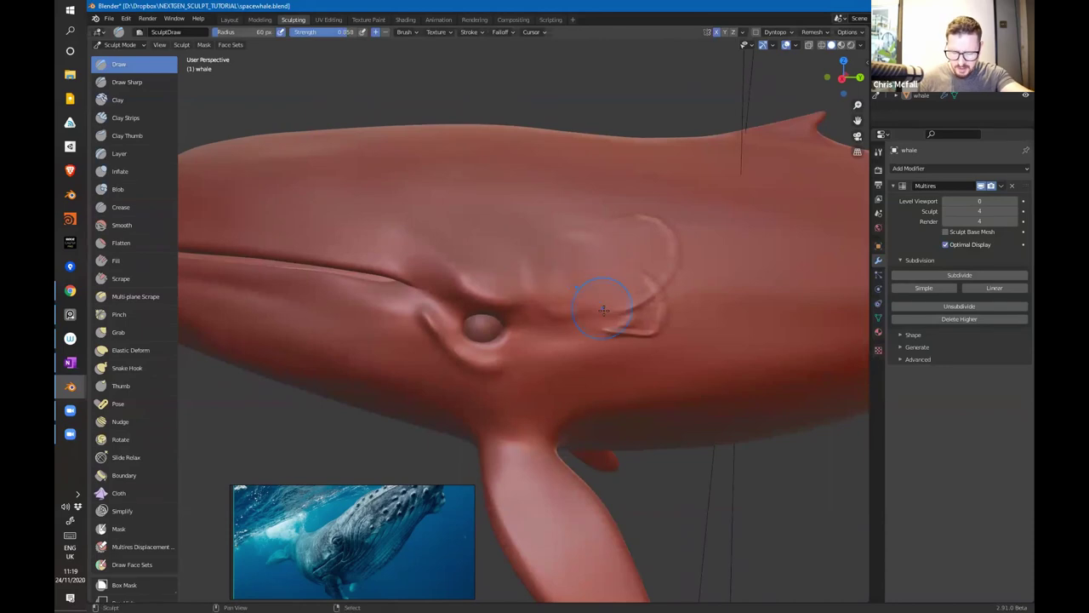
pyautogui.moveTo(603, 306); pyautogui.dragTo(600, 342, button='middle')
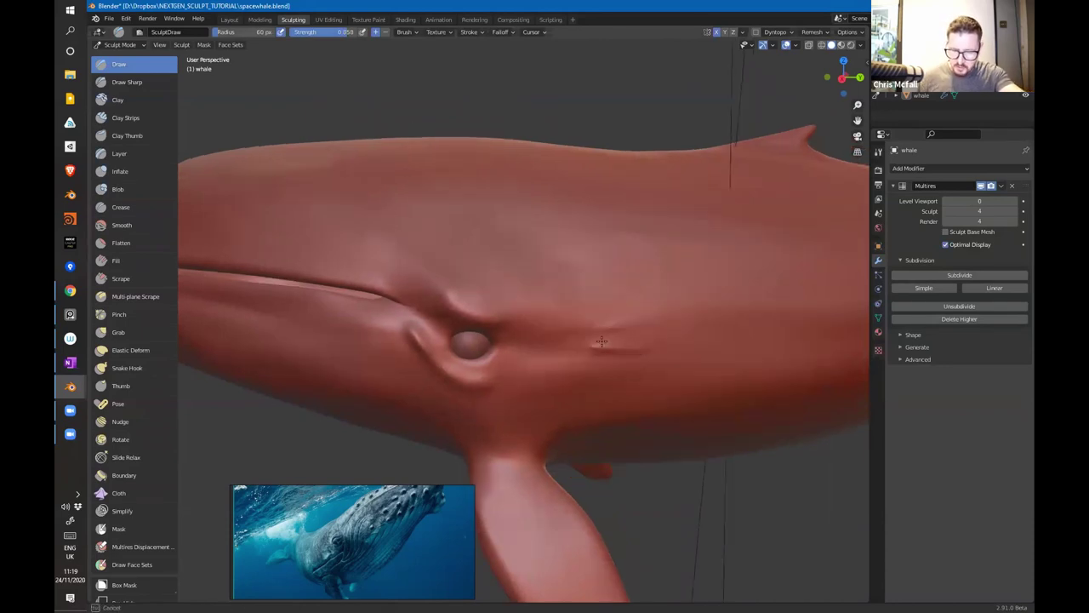
# Step: Reduce the Draw brush radius to 27 px and refine the folds around the whale's eye and mouth corner
pyautogui.press('f')
pyautogui.click(591, 296)
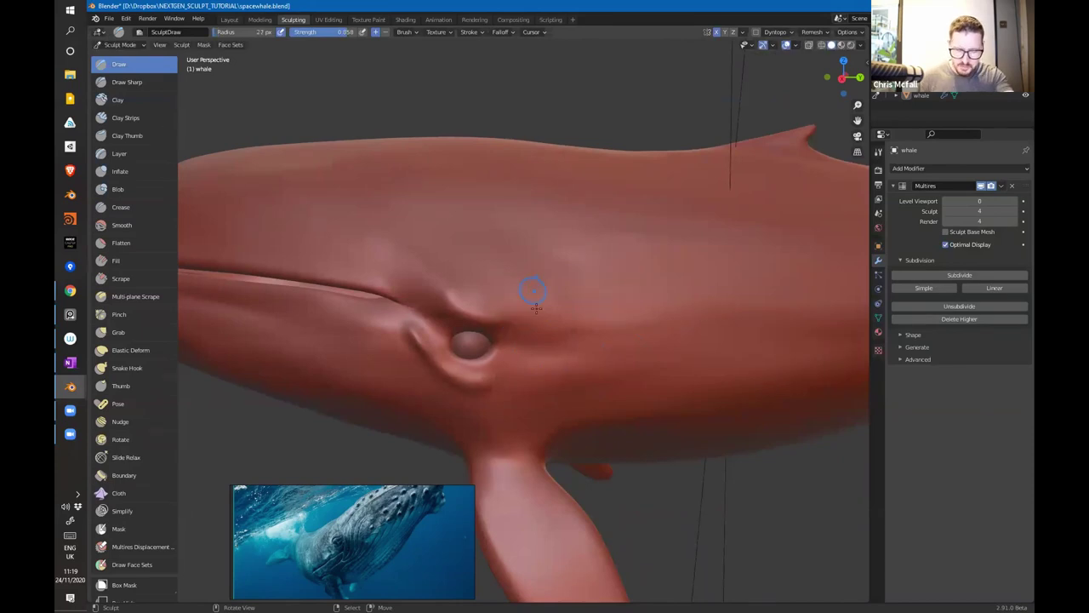
pyautogui.moveTo(508, 368)
pyautogui.mouseDown(button='middle')
pyautogui.moveTo(574, 340)
pyautogui.moveTo(574, 312)
pyautogui.moveTo(502, 289)
pyautogui.mouseUp(button='middle')
pyautogui.moveTo(450, 262)
pyautogui.mouseDown()
pyautogui.moveTo(469, 298)
pyautogui.moveTo(509, 318)
pyautogui.mouseUp()
pyautogui.moveTo(463, 285)
pyautogui.mouseDown()
pyautogui.moveTo(507, 321)
pyautogui.moveTo(452, 266)
pyautogui.moveTo(468, 282)
pyautogui.mouseUp()
pyautogui.moveTo(509, 324); pyautogui.dragTo(510, 325)
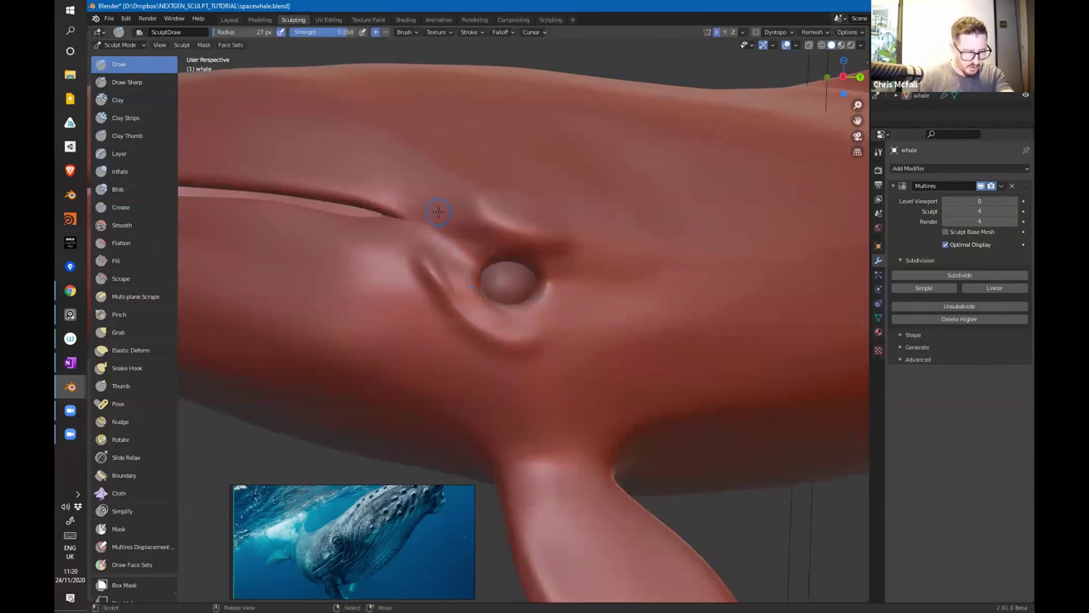
# Step: Use the Clay Strips brush at 54 px radius to build up the lower eyelid in front of and below the eye
pyautogui.click(138, 117)
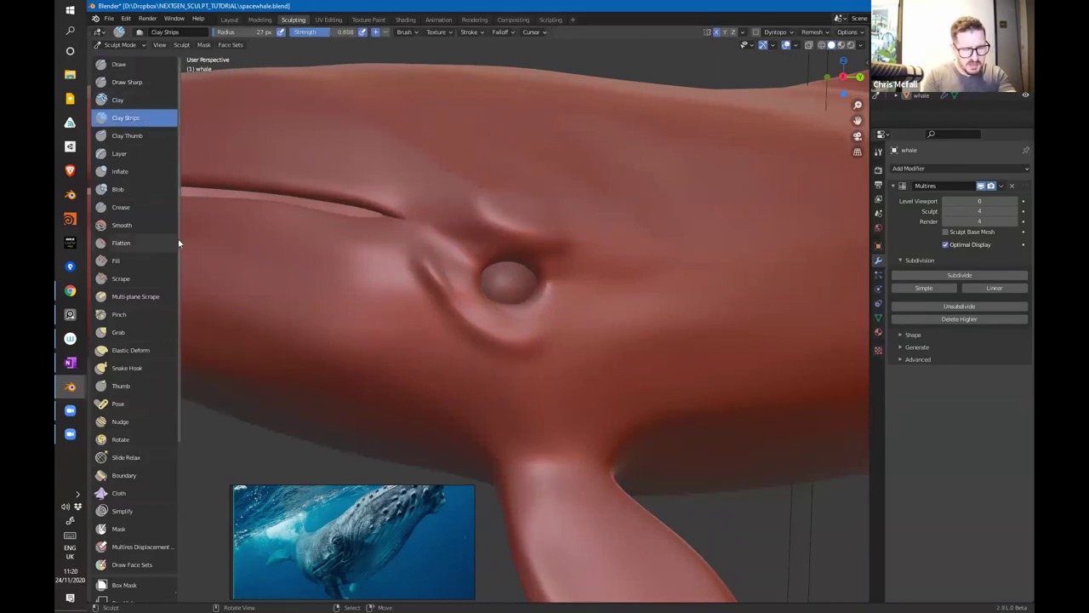
pyautogui.keyDown('shift'); pyautogui.moveTo(569, 311); pyautogui.dragTo(581, 303, button='middle'); pyautogui.keyUp('shift')
pyautogui.press('f')
pyautogui.click(547, 276)
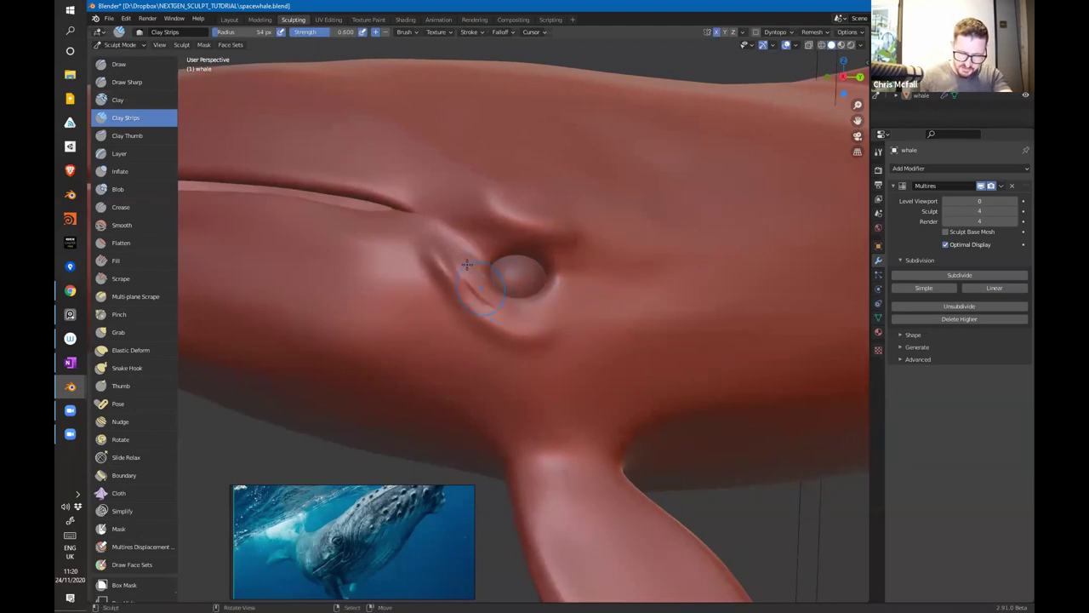
pyautogui.moveTo(468, 269); pyautogui.dragTo(511, 305)
pyautogui.moveTo(464, 262); pyautogui.dragTo(508, 312)
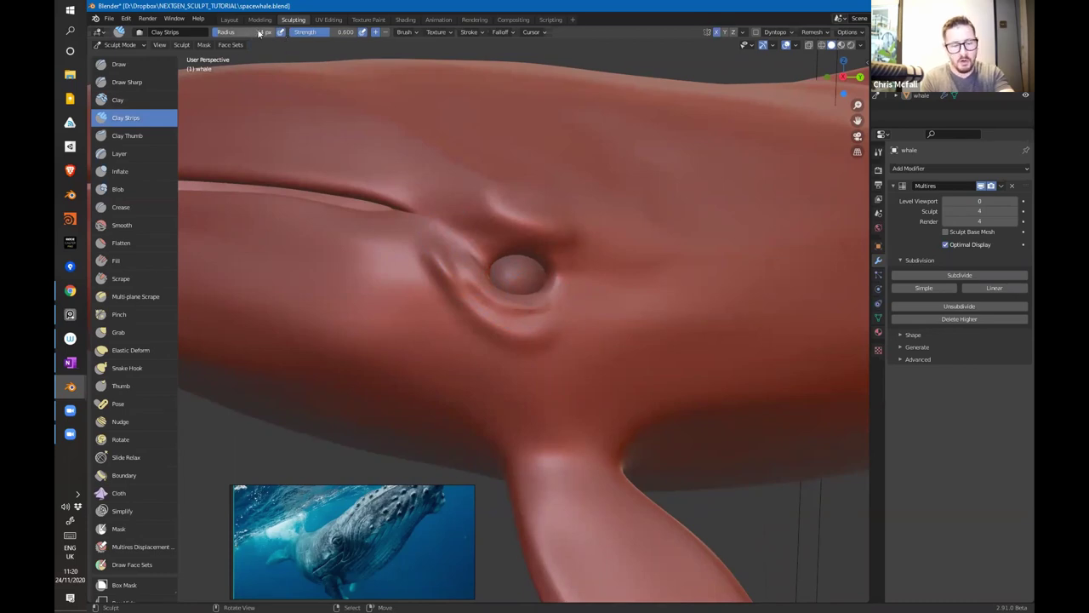
# Step: Sculpt long Clay Strips ridges from the chin along the centre of the whale's underside to begin the throat grooves
pyautogui.moveTo(594, 279)
pyautogui.keyDown('shift'); pyautogui.mouseDown(button='middle')
pyautogui.moveTo(652, 257)
pyautogui.moveTo(573, 352)
pyautogui.moveTo(669, 285)
pyautogui.moveTo(689, 302)
pyautogui.moveTo(466, 125)
pyautogui.mouseUp(button='middle'); pyautogui.keyUp('shift')
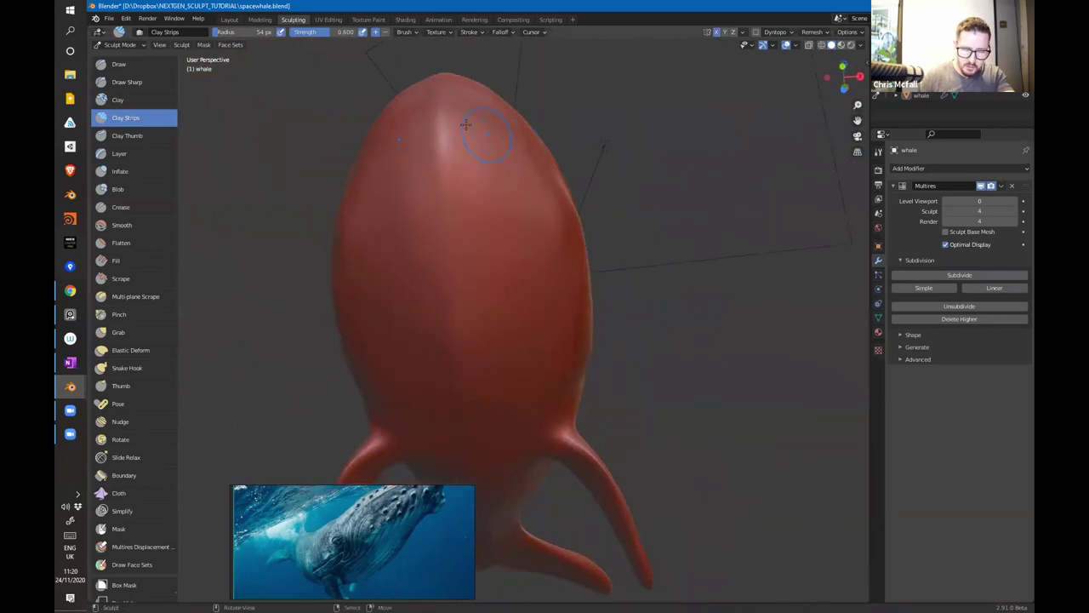
pyautogui.moveTo(449, 86); pyautogui.dragTo(472, 398)
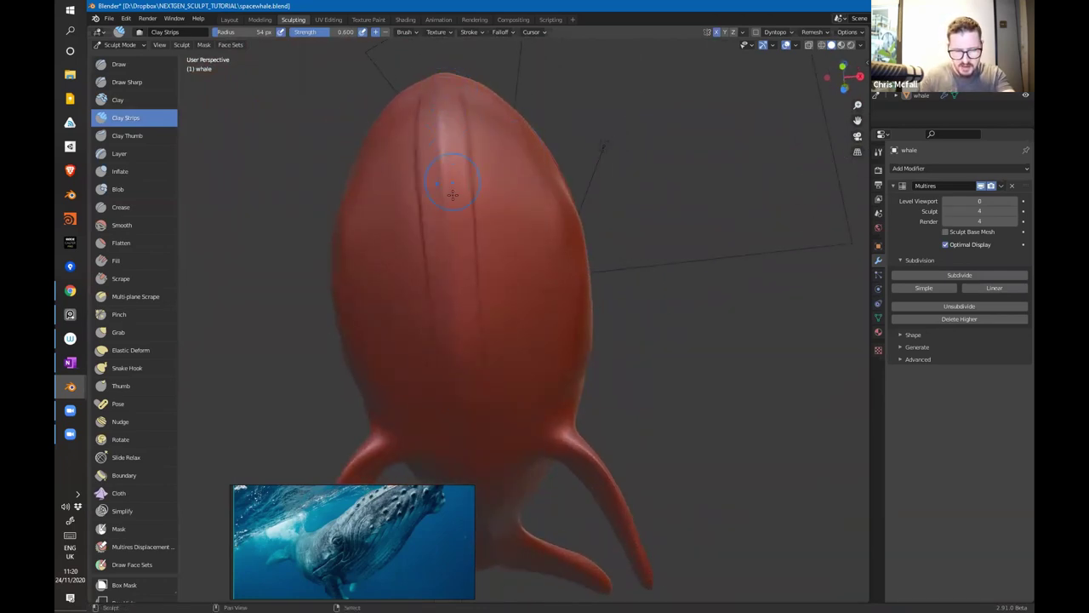
pyautogui.moveTo(486, 218); pyautogui.dragTo(471, 331, button='middle')
pyautogui.moveTo(372, 145)
pyautogui.mouseDown()
pyautogui.moveTo(449, 344)
pyautogui.moveTo(399, 226)
pyautogui.mouseUp()
pyautogui.moveTo(465, 353)
pyautogui.mouseDown()
pyautogui.moveTo(491, 384)
pyautogui.moveTo(406, 247)
pyautogui.moveTo(385, 162)
pyautogui.moveTo(469, 342)
pyautogui.mouseUp()
# Step: Add further Clay Strips pleats down the side of the throat below the mouth line
pyautogui.moveTo(406, 155); pyautogui.dragTo(447, 239)
pyautogui.moveTo(425, 174); pyautogui.dragTo(449, 215)
pyautogui.moveTo(411, 157); pyautogui.dragTo(425, 211)
pyautogui.moveTo(441, 170); pyautogui.dragTo(463, 235)
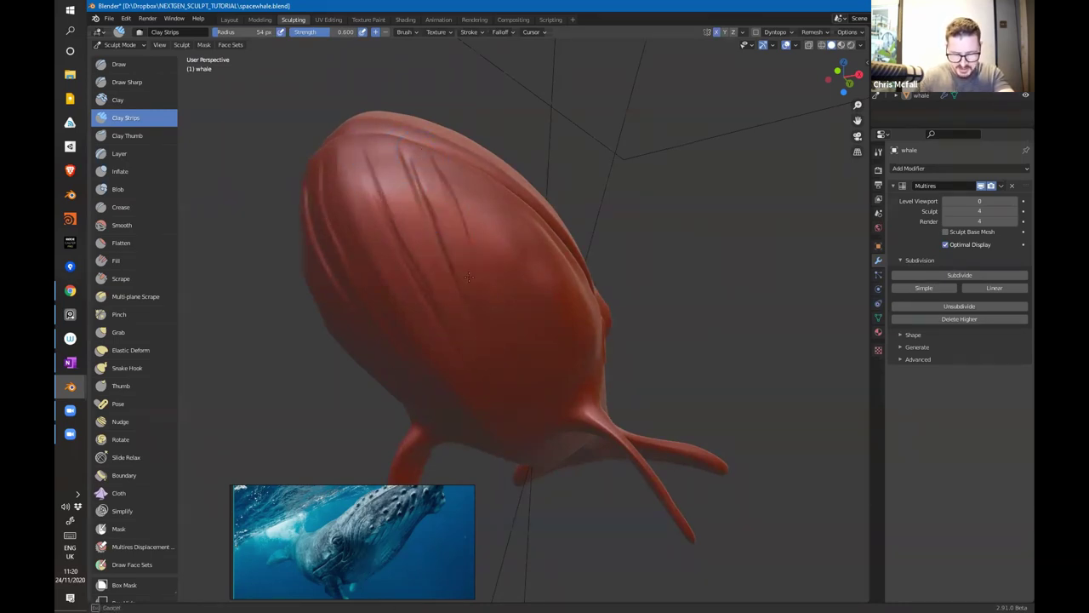
pyautogui.moveTo(498, 328); pyautogui.dragTo(464, 295, button='middle')
pyautogui.moveTo(393, 210)
pyautogui.mouseDown()
pyautogui.moveTo(458, 304)
pyautogui.moveTo(415, 218)
pyautogui.moveTo(430, 197)
pyautogui.mouseUp()
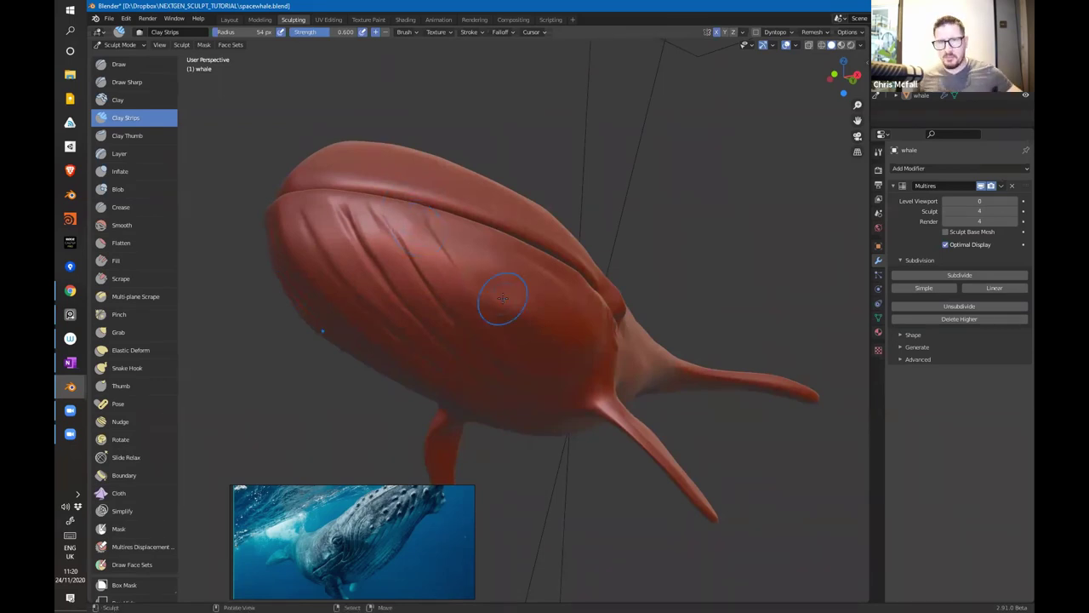
pyautogui.moveTo(502, 297); pyautogui.dragTo(398, 225, button='middle')
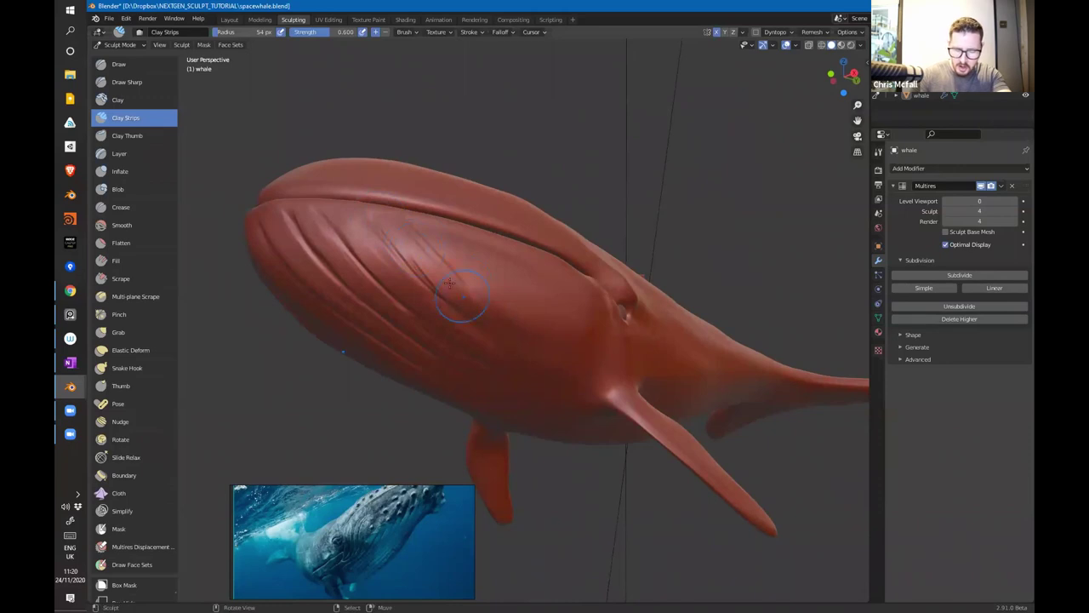
pyautogui.moveTo(514, 329); pyautogui.dragTo(489, 308, button='middle')
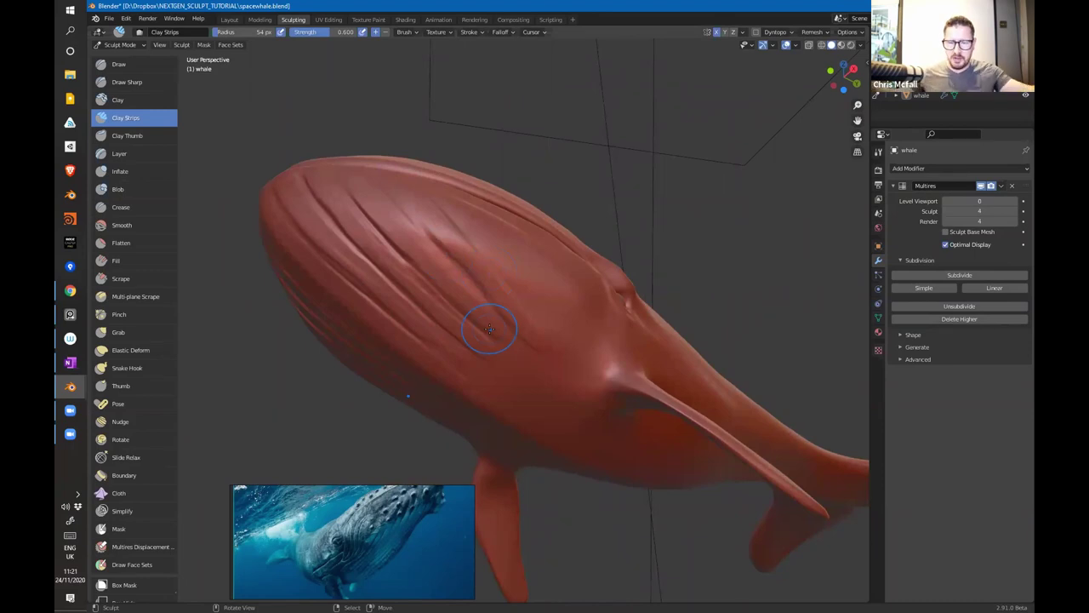
# Step: Extend the Clay Strips pleats along the side of the throat from the chin back towards the eye
pyautogui.moveTo(355, 202); pyautogui.dragTo(476, 345)
pyautogui.moveTo(316, 208)
pyautogui.mouseDown()
pyautogui.moveTo(398, 292)
pyautogui.moveTo(414, 335)
pyautogui.mouseUp()
pyautogui.moveTo(534, 306); pyautogui.dragTo(425, 238, button='middle')
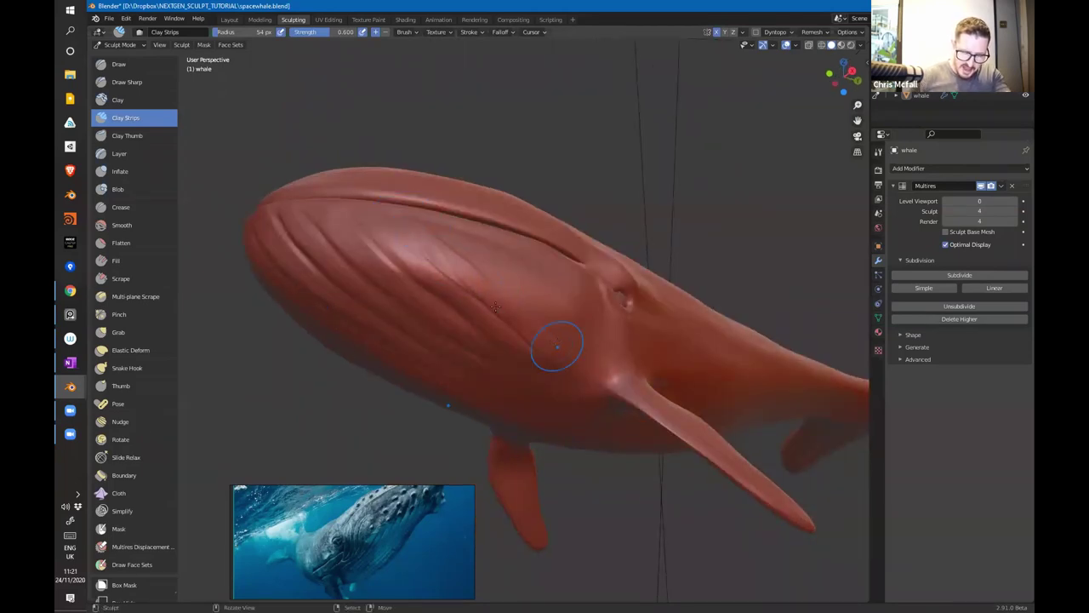
pyautogui.moveTo(558, 346); pyautogui.dragTo(564, 365, button='middle')
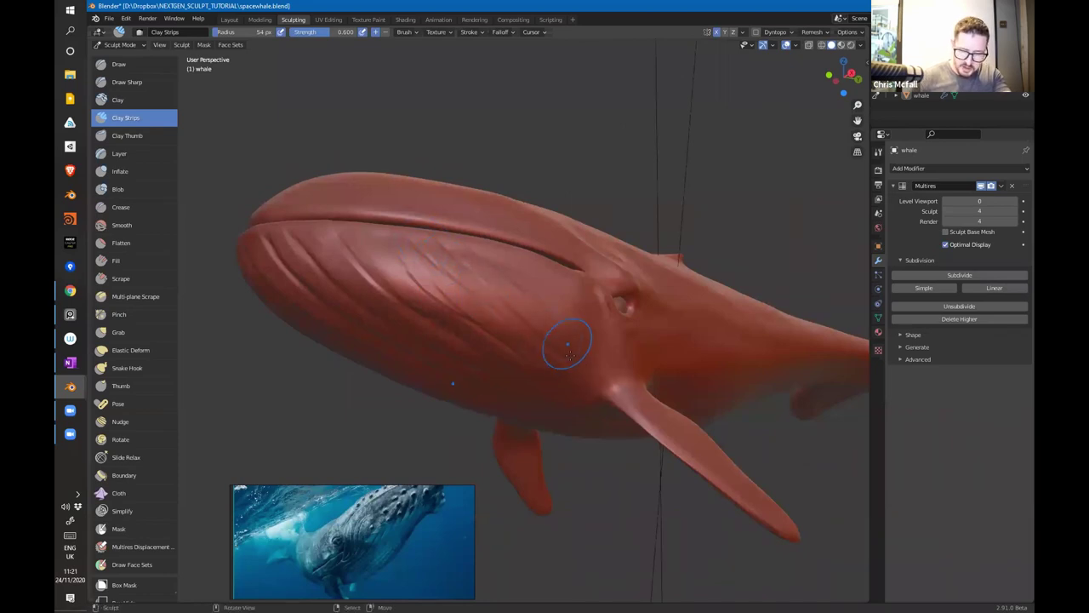
pyautogui.moveTo(564, 335); pyautogui.dragTo(487, 272, button='middle')
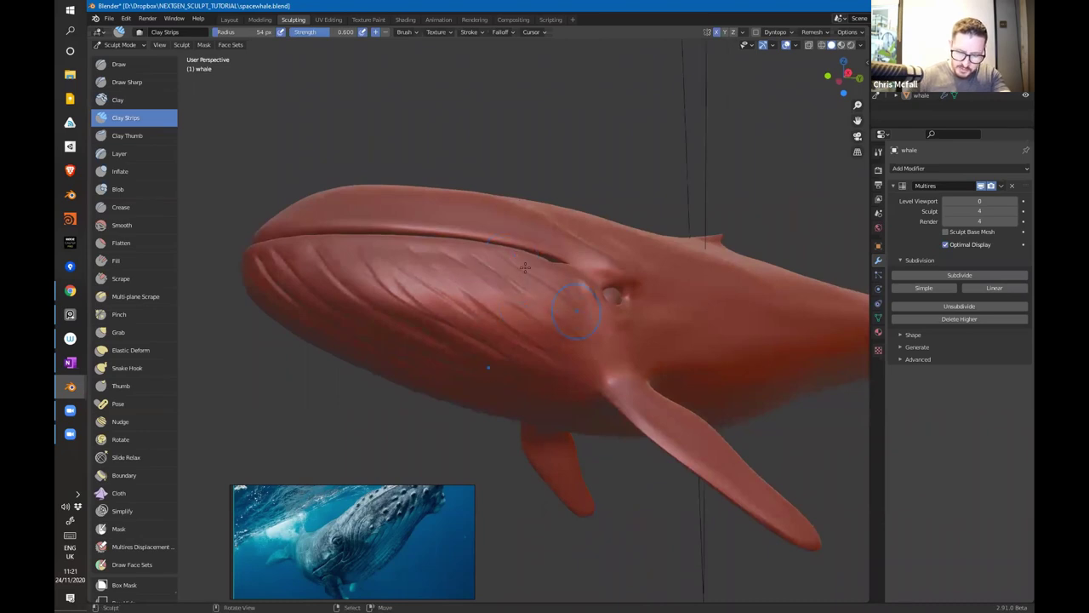
pyautogui.moveTo(552, 277)
pyautogui.mouseDown(button='middle')
pyautogui.moveTo(515, 285)
pyautogui.moveTo(497, 305)
pyautogui.mouseUp(button='middle')
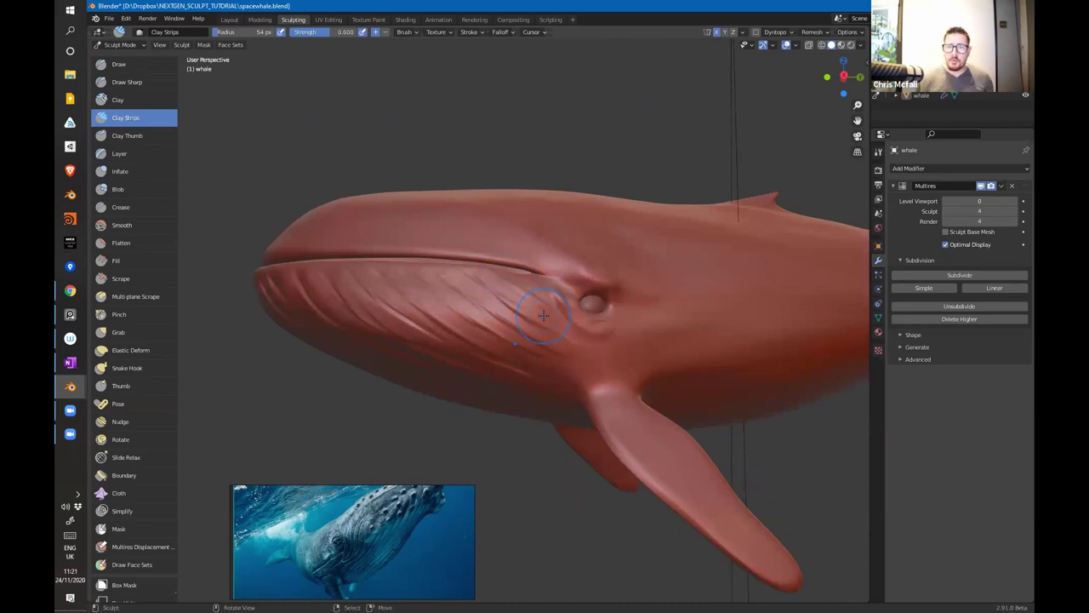
pyautogui.moveTo(588, 315)
pyautogui.mouseDown(button='middle')
pyautogui.moveTo(564, 333)
pyautogui.moveTo(539, 296)
pyautogui.moveTo(526, 221)
pyautogui.mouseUp(button='middle')
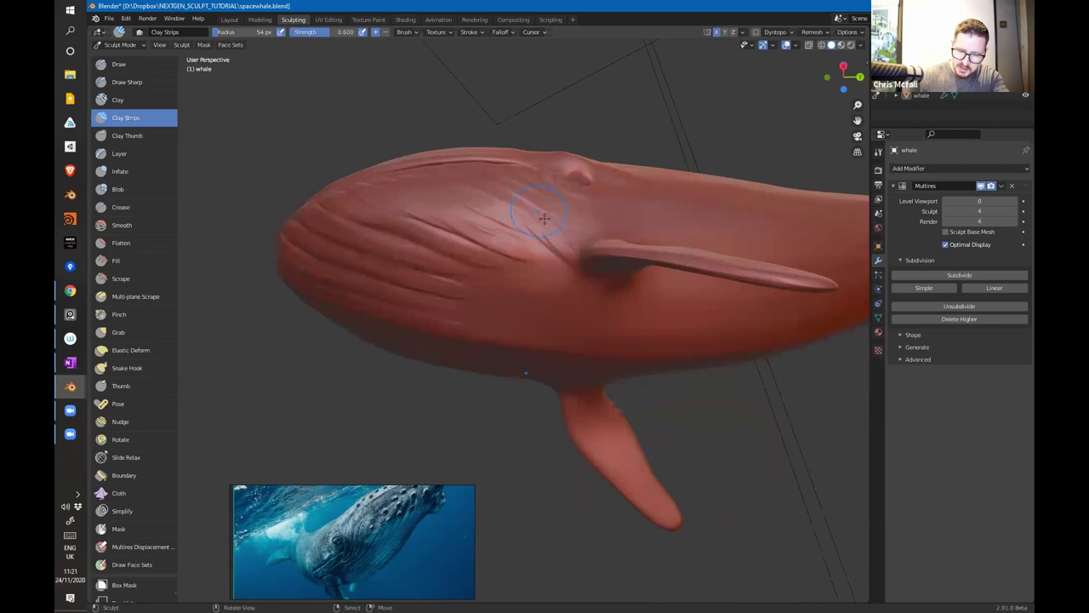
# Step: Add Clay Strips grooves across the rear of the throat towards the flipper base and smooth over them
pyautogui.moveTo(480, 223); pyautogui.dragTo(544, 259)
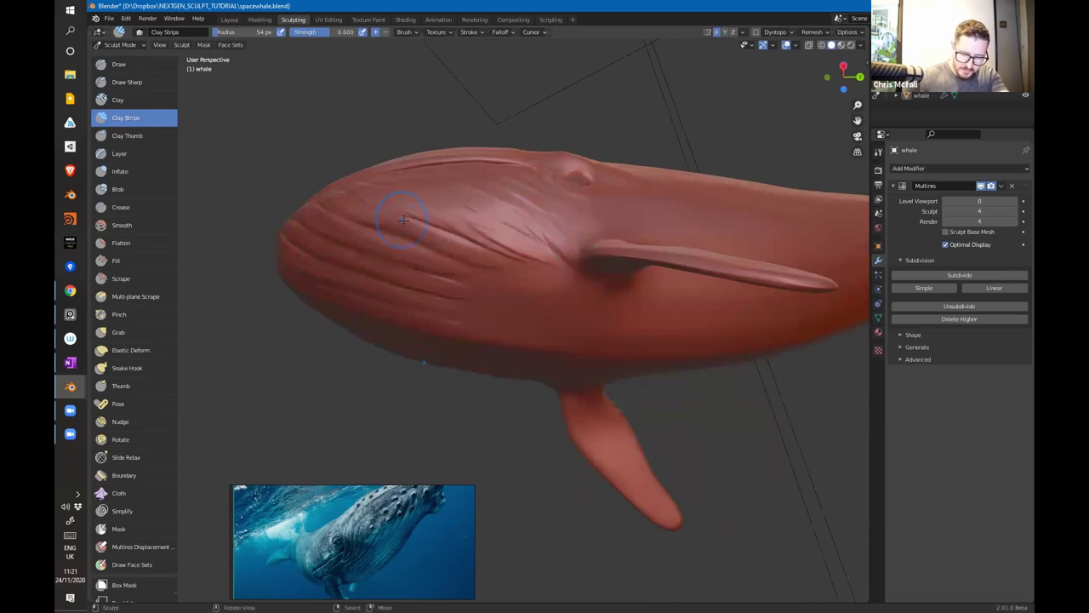
pyautogui.moveTo(474, 245); pyautogui.dragTo(562, 277)
pyautogui.moveTo(410, 261)
pyautogui.mouseDown()
pyautogui.moveTo(536, 300)
pyautogui.moveTo(519, 281)
pyautogui.mouseUp()
pyautogui.moveTo(397, 278)
pyautogui.mouseDown()
pyautogui.moveTo(544, 312)
pyautogui.moveTo(400, 309)
pyautogui.moveTo(513, 321)
pyautogui.mouseUp()
pyautogui.moveTo(513, 321); pyautogui.dragTo(504, 260, button='middle')
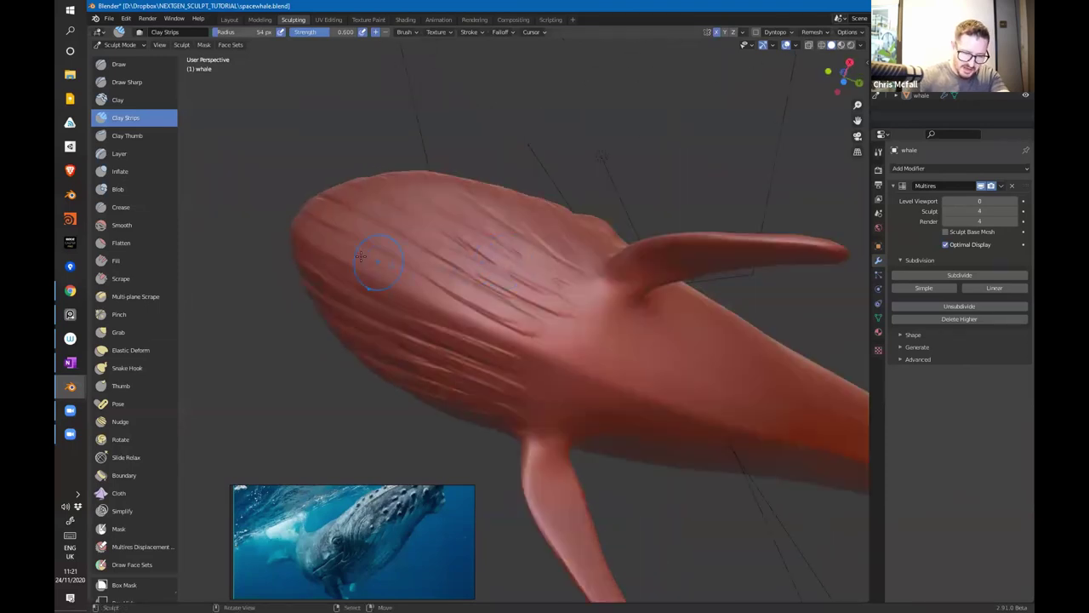
pyautogui.moveTo(463, 292)
pyautogui.keyDown('shift'); pyautogui.mouseDown()
pyautogui.moveTo(566, 329)
pyautogui.moveTo(584, 320)
pyautogui.mouseUp(); pyautogui.keyUp('shift')
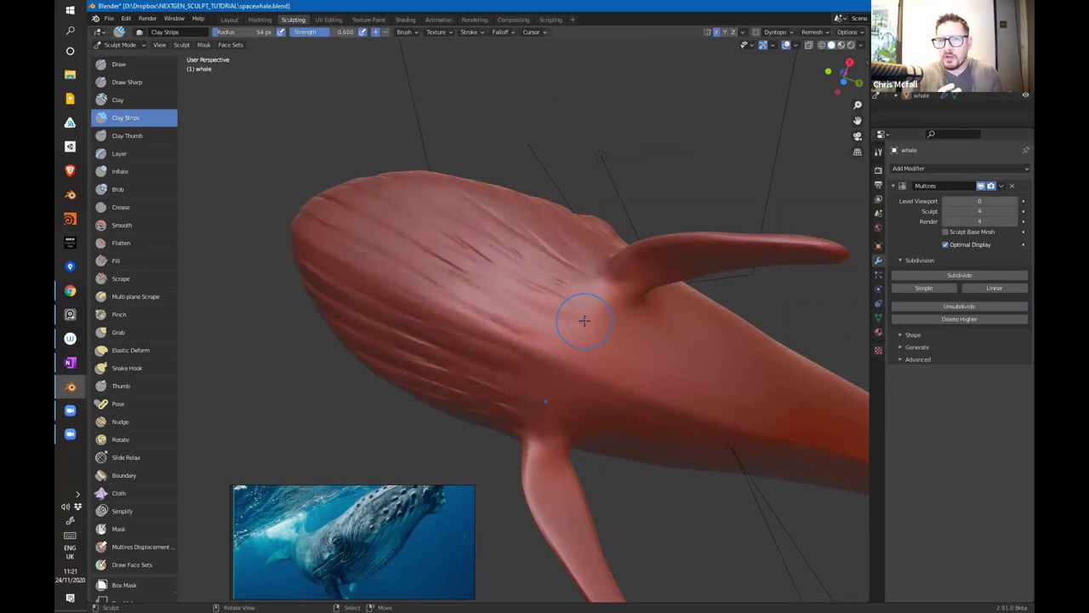
# Step: Build up Clay Strips folds where the front flipper joins the whale's body
pyautogui.moveTo(584, 320); pyautogui.dragTo(521, 473, button='middle')
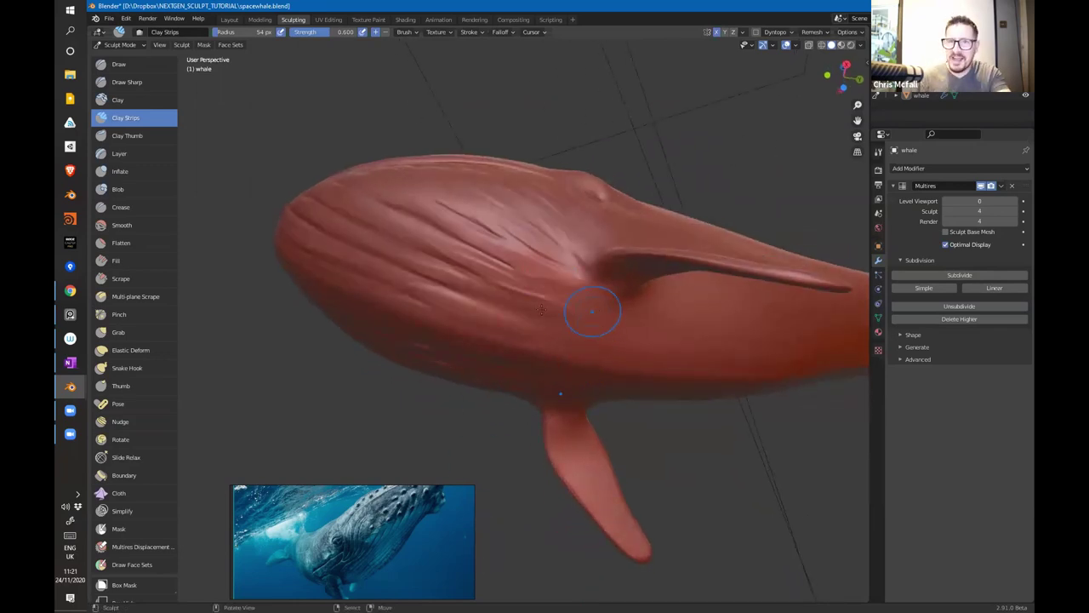
pyautogui.moveTo(608, 280); pyautogui.dragTo(609, 347, button='middle')
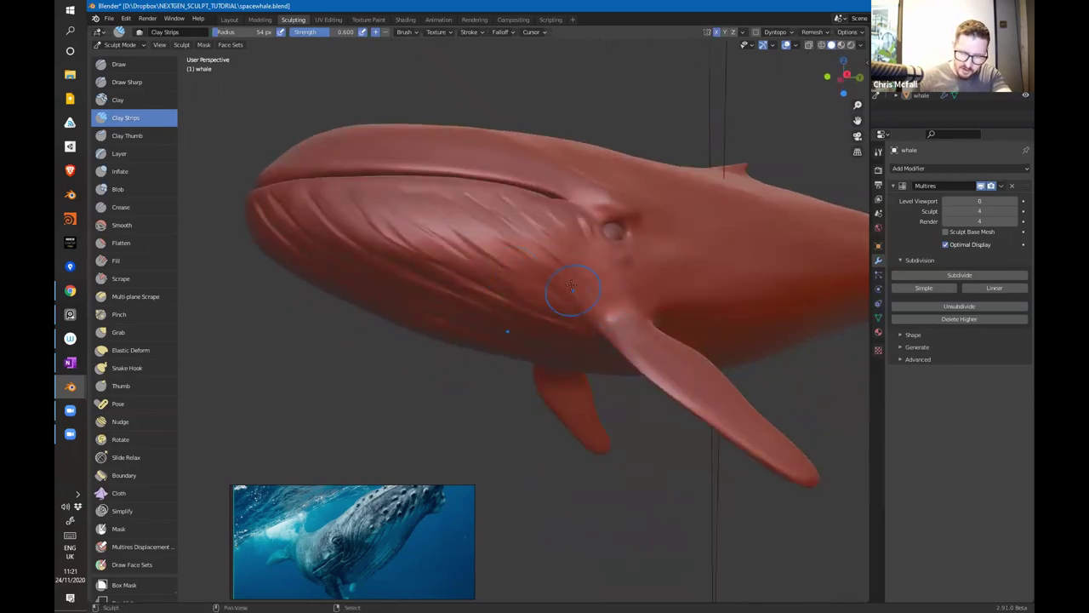
pyautogui.moveTo(571, 287); pyautogui.dragTo(575, 366, button='middle')
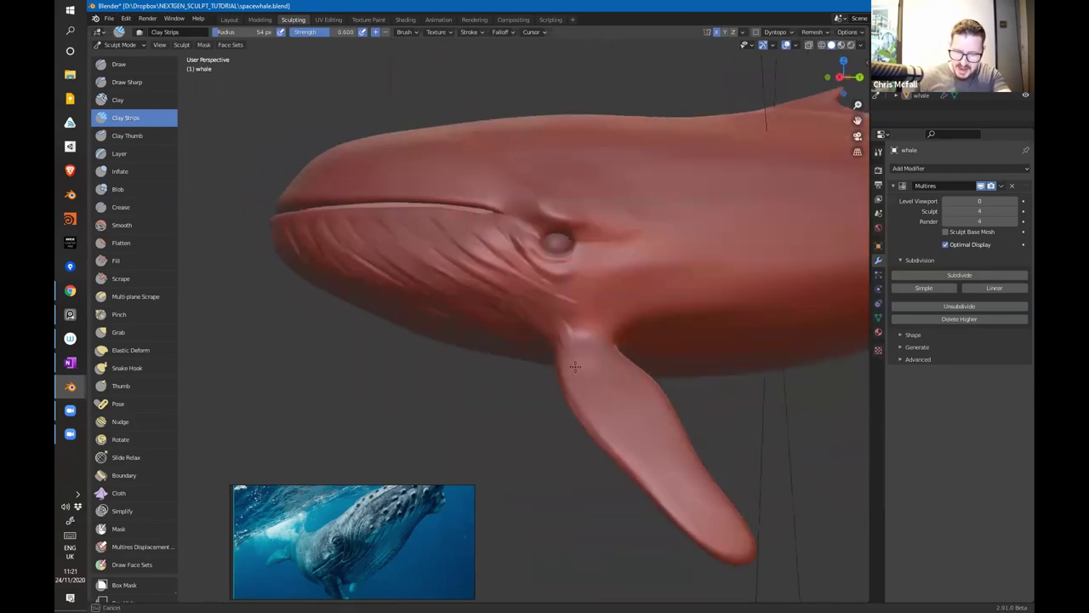
pyautogui.moveTo(556, 322)
pyautogui.mouseDown()
pyautogui.moveTo(533, 311)
pyautogui.moveTo(571, 380)
pyautogui.moveTo(578, 375)
pyautogui.mouseUp()
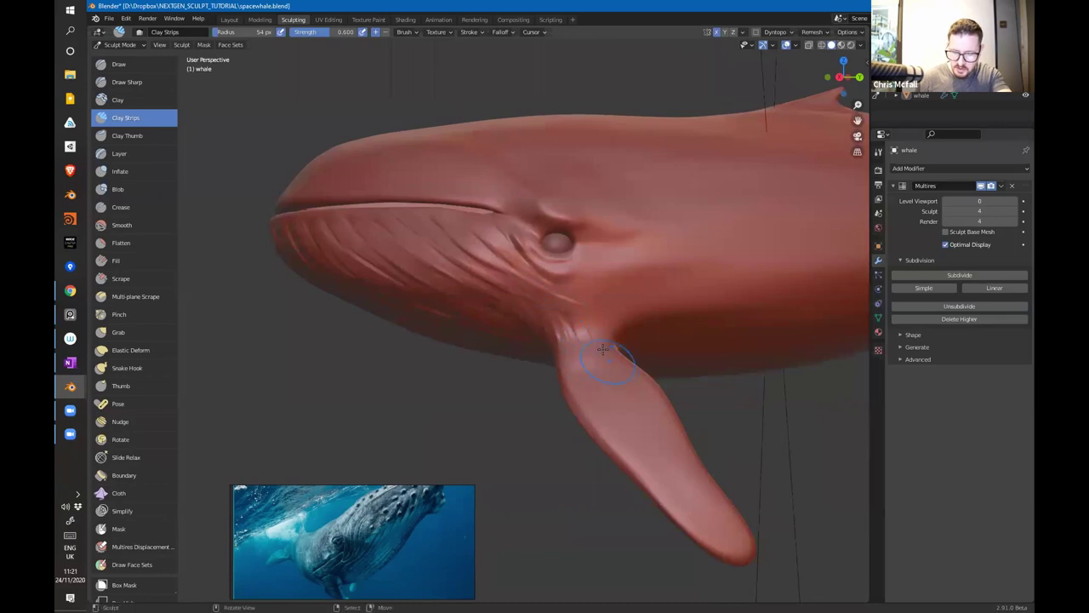
# Step: Sculpt thin Clay Strips ridges along the upper lip towards the eye, changing the brush radius from 25 to 18 px and then larger
pyautogui.moveTo(621, 324)
pyautogui.mouseDown(button='middle')
pyautogui.moveTo(656, 310)
pyautogui.moveTo(299, 254)
pyautogui.mouseUp(button='middle')
pyautogui.moveTo(333, 261); pyautogui.dragTo(453, 260)
pyautogui.hotkey('ctrl', 'z')
pyautogui.moveTo(551, 273)
pyautogui.mouseDown(button='middle')
pyautogui.moveTo(538, 264)
pyautogui.moveTo(571, 235)
pyautogui.mouseUp(button='middle')
pyautogui.moveTo(301, 224)
pyautogui.mouseDown()
pyautogui.moveTo(328, 239)
pyautogui.moveTo(538, 254)
pyautogui.mouseUp()
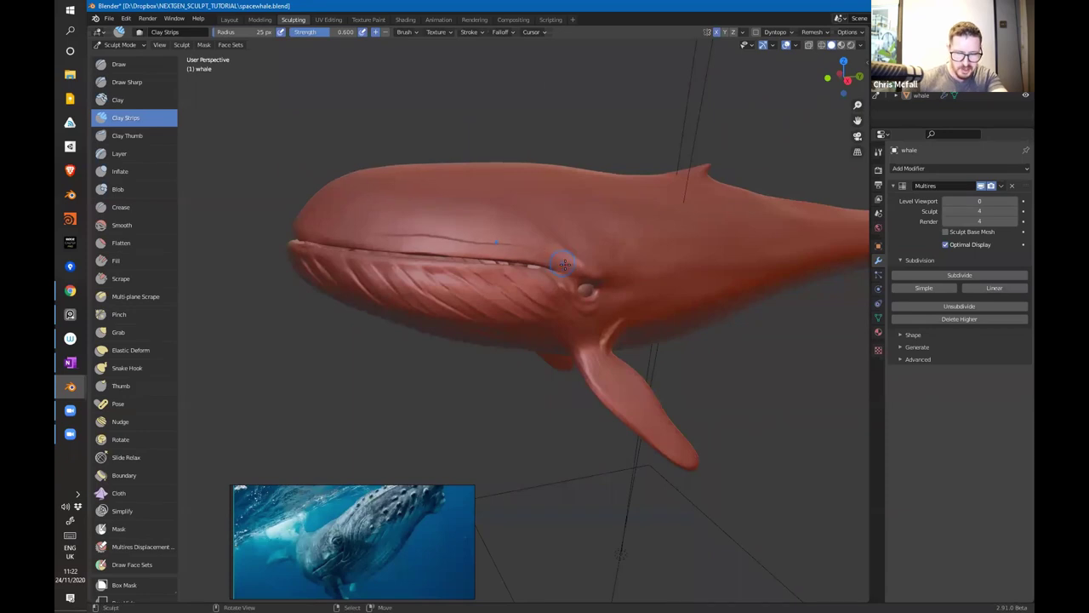
pyautogui.press('f')
pyautogui.click(557, 264)
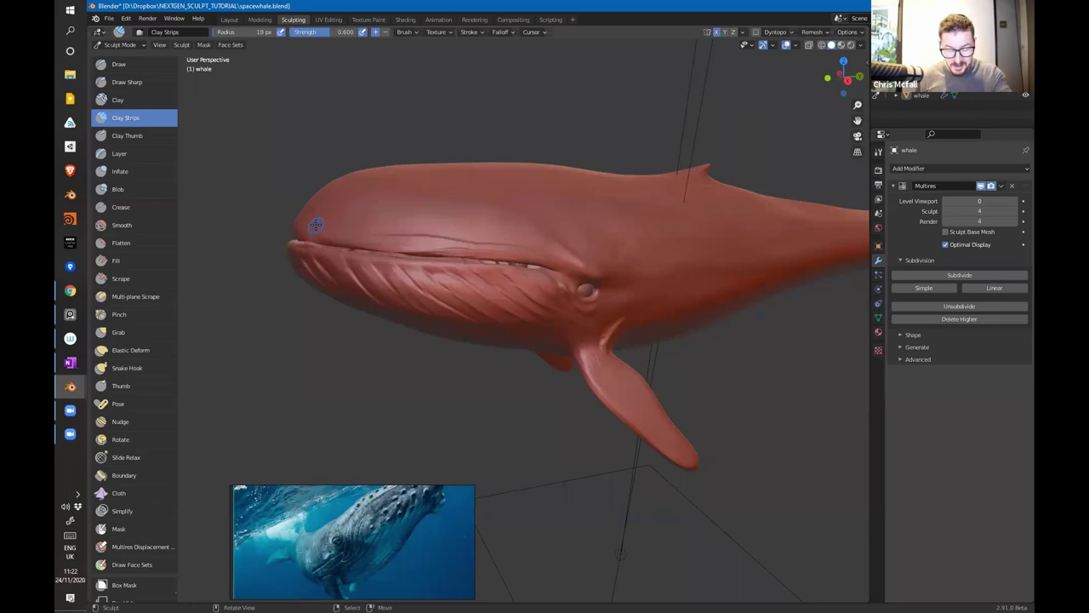
pyautogui.moveTo(541, 295)
pyautogui.mouseDown(button='middle')
pyautogui.moveTo(578, 282)
pyautogui.moveTo(568, 255)
pyautogui.mouseUp(button='middle')
pyautogui.press('f')
pyautogui.click(578, 260)
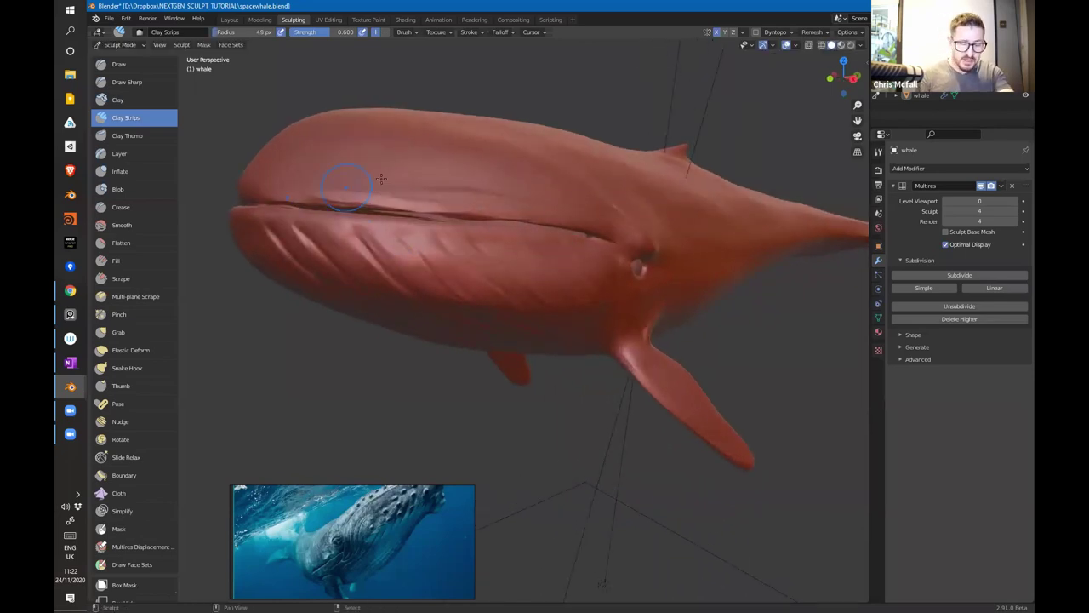
# Step: Use the Crease brush at 28 px radius to cut folds around the lower eyelid and deepen the grooves in front of the eye
pyautogui.moveTo(650, 327); pyautogui.dragTo(590, 335, button='middle')
pyautogui.keyDown('shift'); pyautogui.moveTo(612, 270); pyautogui.dragTo(668, 286, button='middle'); pyautogui.keyUp('shift')
pyautogui.keyDown('shift'); pyautogui.moveTo(550, 296); pyautogui.dragTo(576, 296, button='middle'); pyautogui.keyUp('shift')
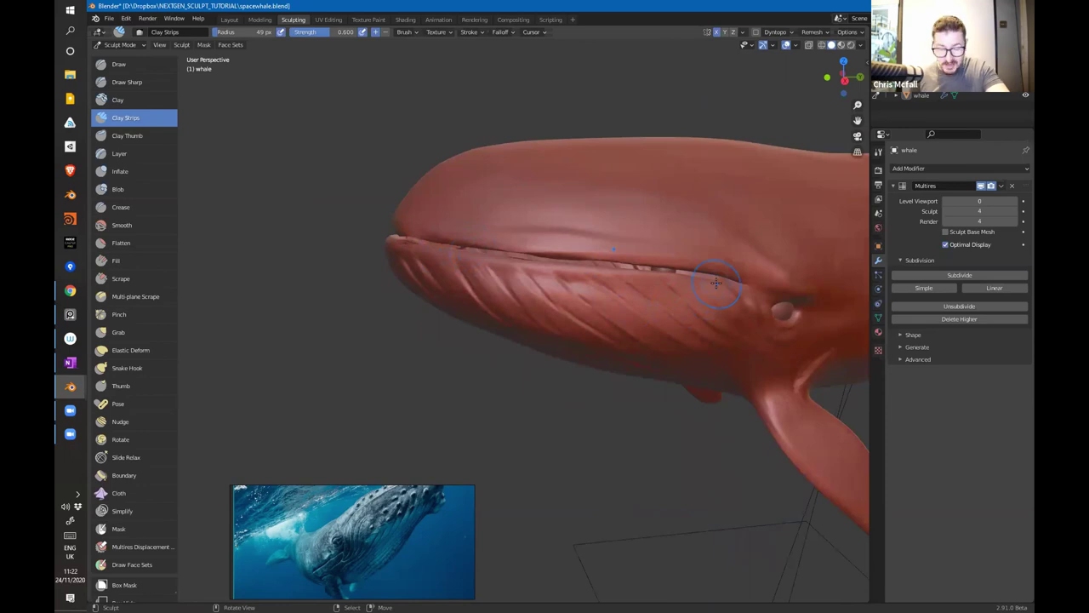
pyautogui.keyDown('shift'); pyautogui.moveTo(718, 306); pyautogui.dragTo(597, 286, button='middle'); pyautogui.keyUp('shift')
pyautogui.click(128, 207)
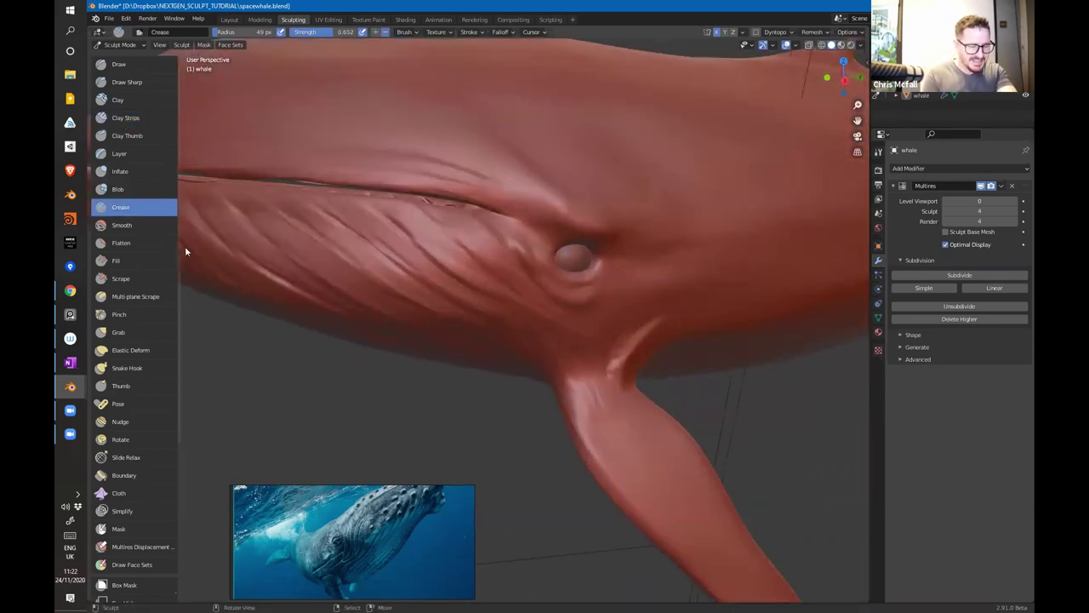
pyautogui.moveTo(679, 316); pyautogui.dragTo(527, 269, button='middle')
pyautogui.moveTo(580, 296)
pyautogui.mouseDown(button='middle')
pyautogui.moveTo(554, 278)
pyautogui.moveTo(571, 228)
pyautogui.moveTo(588, 280)
pyautogui.moveTo(566, 294)
pyautogui.mouseUp(button='middle')
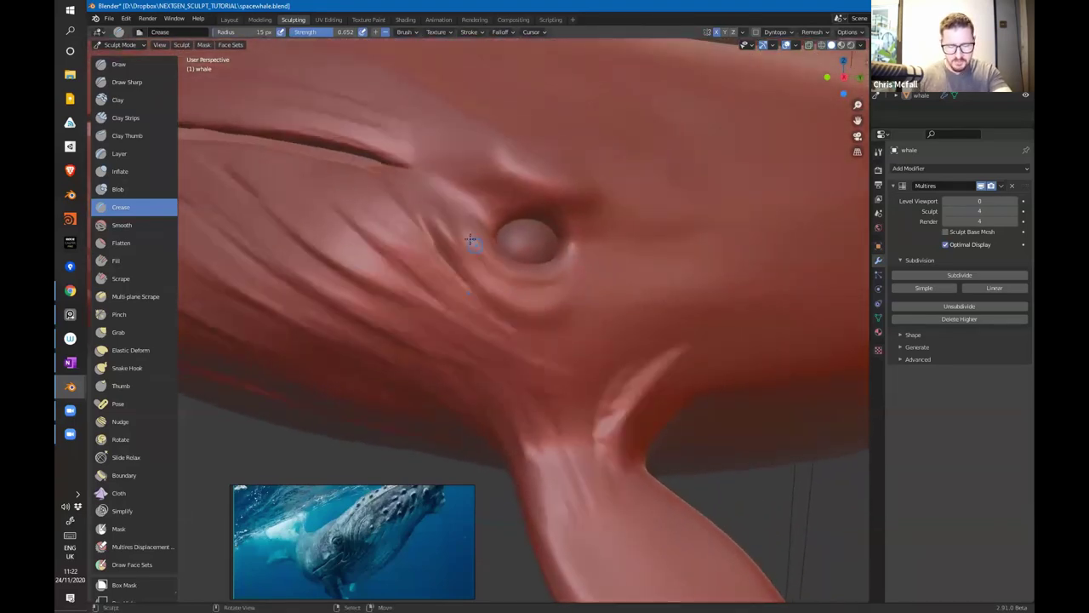
pyautogui.press('f')
pyautogui.click(479, 219)
pyautogui.moveTo(557, 287); pyautogui.dragTo(473, 256)
pyautogui.moveTo(533, 288)
pyautogui.mouseDown()
pyautogui.moveTo(511, 279)
pyautogui.moveTo(502, 322)
pyautogui.moveTo(399, 196)
pyautogui.moveTo(445, 286)
pyautogui.mouseUp()
pyautogui.moveTo(340, 209); pyautogui.dragTo(519, 374)
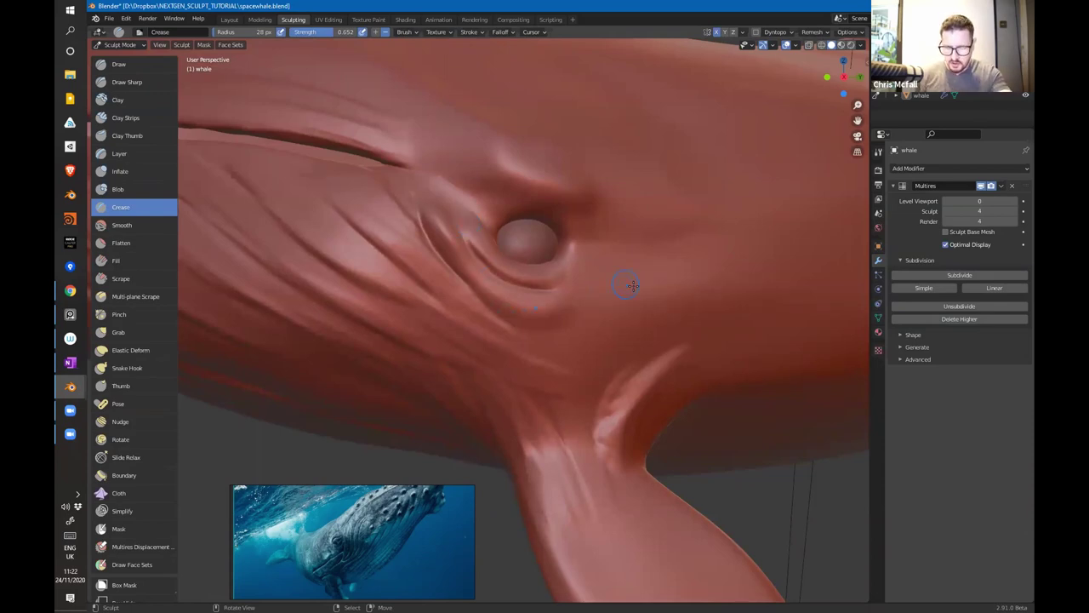
# Step: Carve additional fine wrinkles into the eyelid folds in front of and below the eye with the Crease brush
pyautogui.moveTo(633, 285); pyautogui.dragTo(592, 308, button='middle')
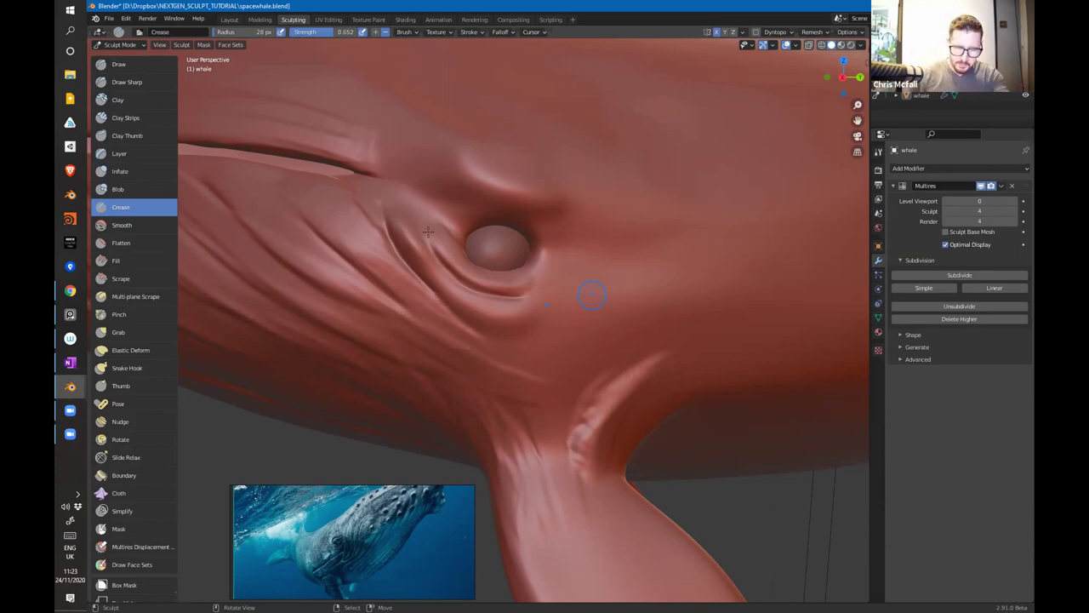
pyautogui.moveTo(469, 287)
pyautogui.mouseDown()
pyautogui.moveTo(418, 223)
pyautogui.moveTo(455, 264)
pyautogui.mouseUp()
pyautogui.moveTo(444, 257)
pyautogui.mouseDown()
pyautogui.moveTo(517, 286)
pyautogui.moveTo(510, 299)
pyautogui.moveTo(451, 281)
pyautogui.moveTo(413, 234)
pyautogui.mouseUp()
pyautogui.moveTo(410, 213); pyautogui.dragTo(447, 293)
pyautogui.moveTo(447, 293)
pyautogui.mouseDown()
pyautogui.moveTo(405, 225)
pyautogui.moveTo(433, 283)
pyautogui.moveTo(414, 255)
pyautogui.moveTo(473, 307)
pyautogui.mouseUp()
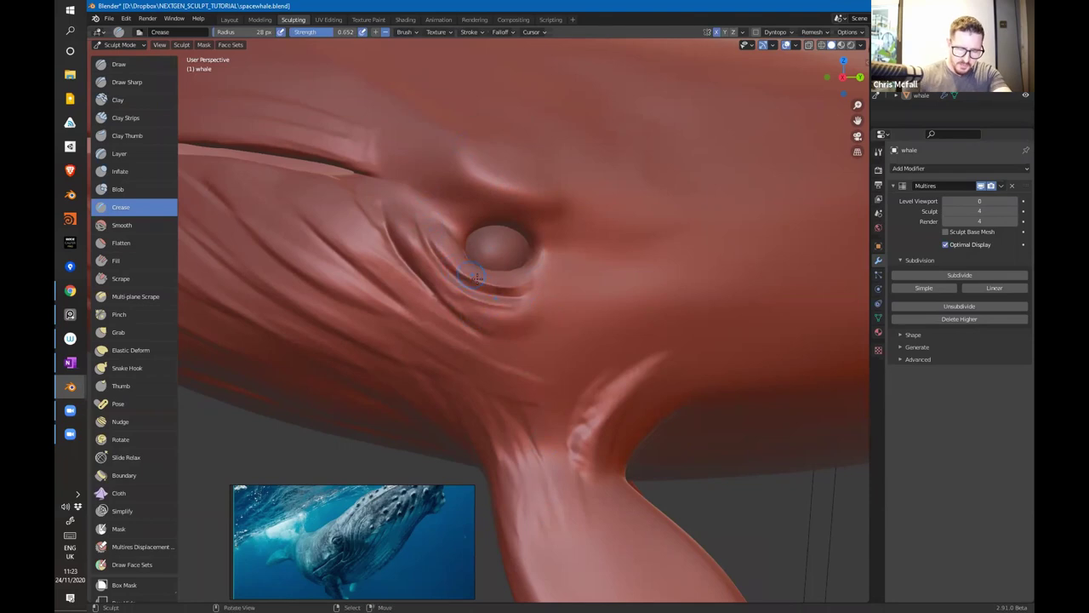
pyautogui.moveTo(451, 266); pyautogui.dragTo(551, 300)
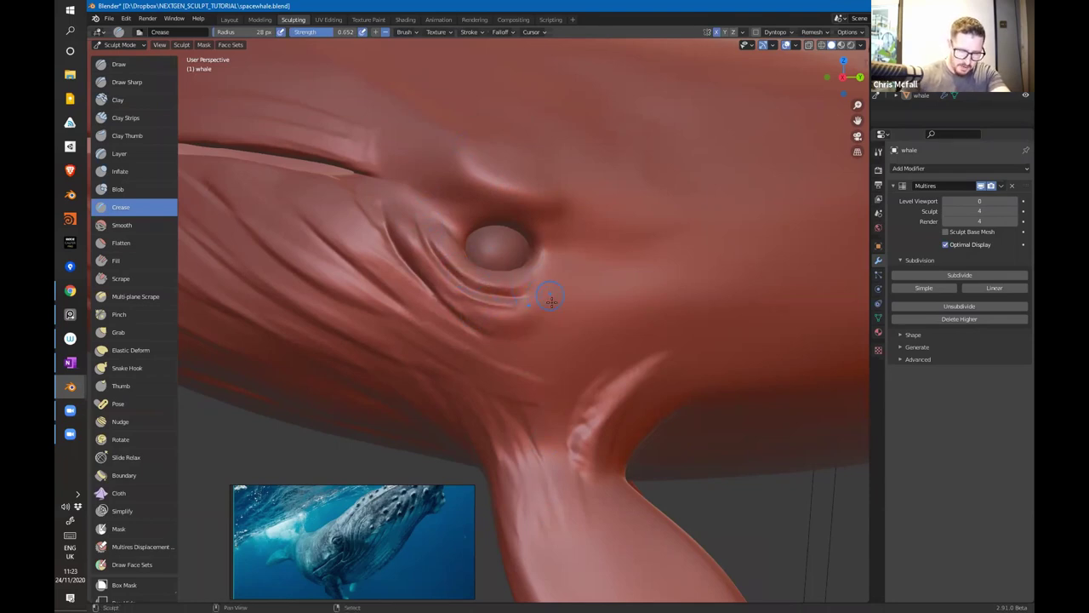
# Step: Sharpen the folds in front of and below the eye with the Pinch brush at 38 px radius
pyautogui.click(128, 315)
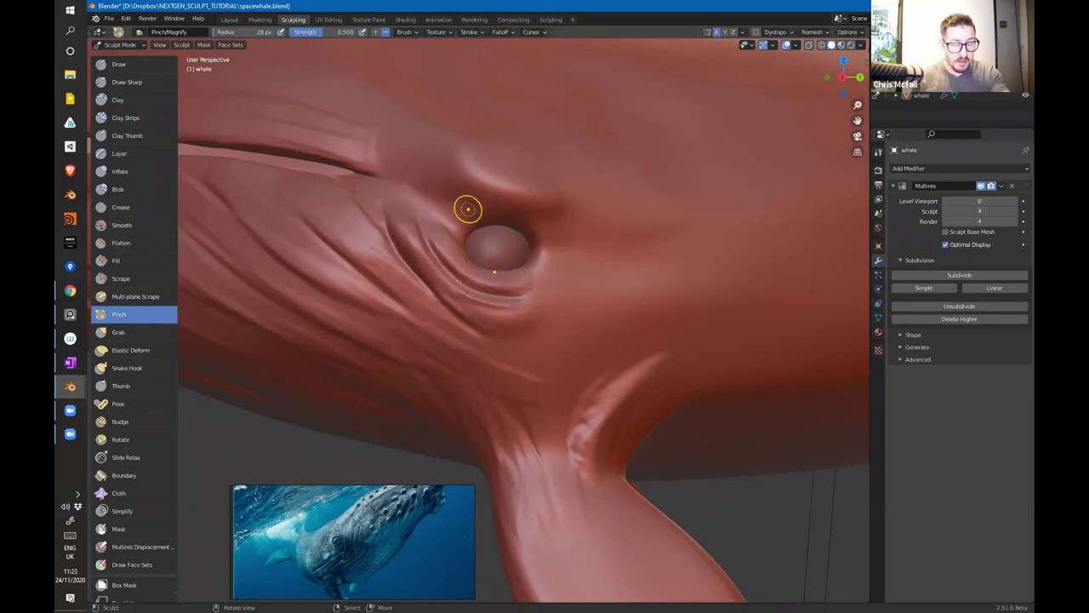
pyautogui.scroll(3, 476, 213)
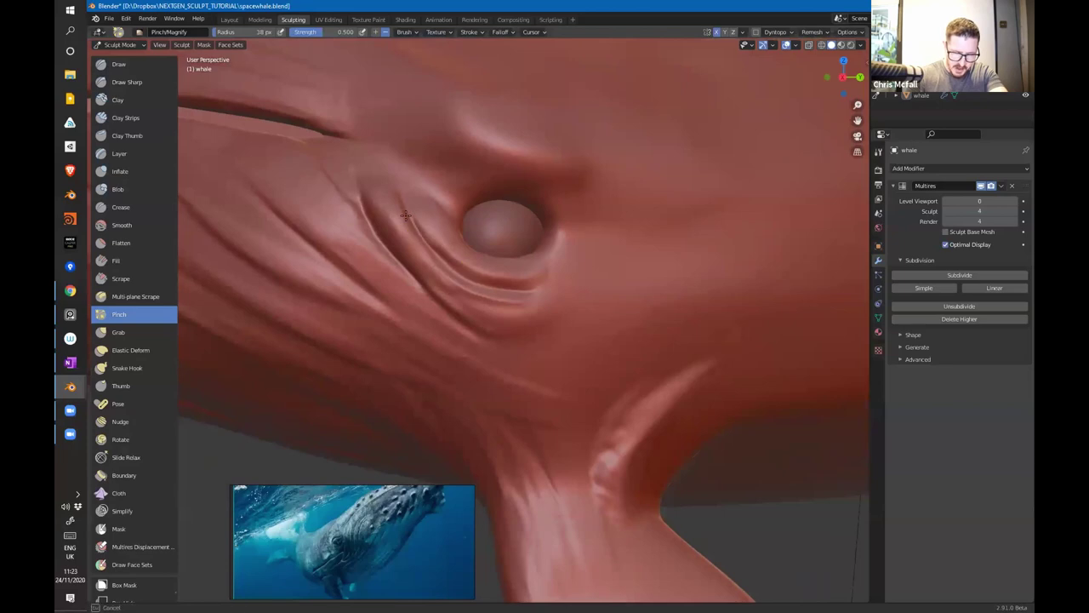
pyautogui.moveTo(453, 267); pyautogui.dragTo(517, 292)
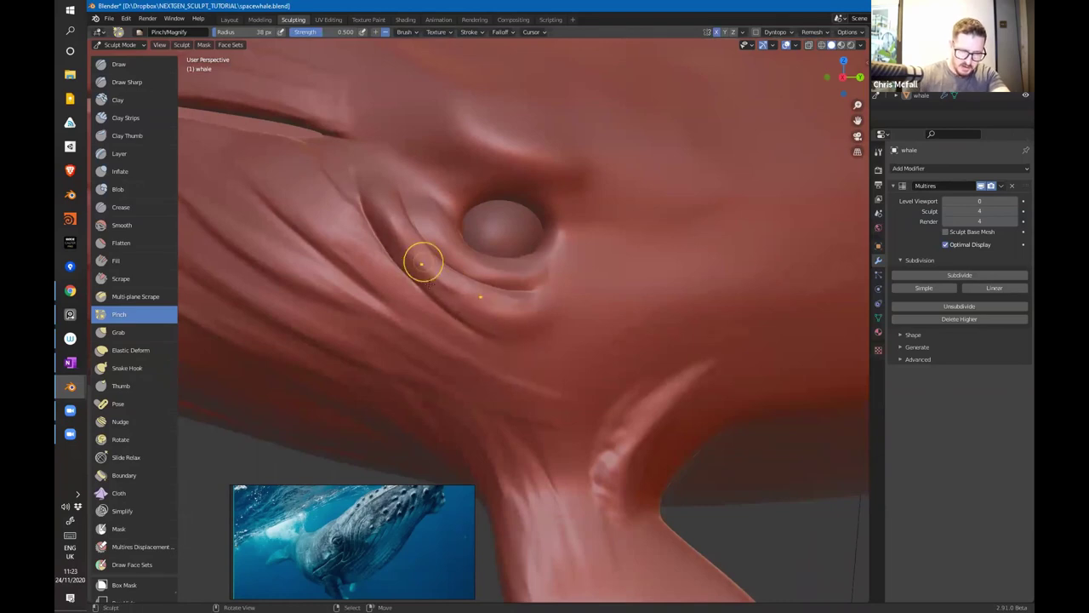
pyautogui.moveTo(423, 262); pyautogui.dragTo(397, 233)
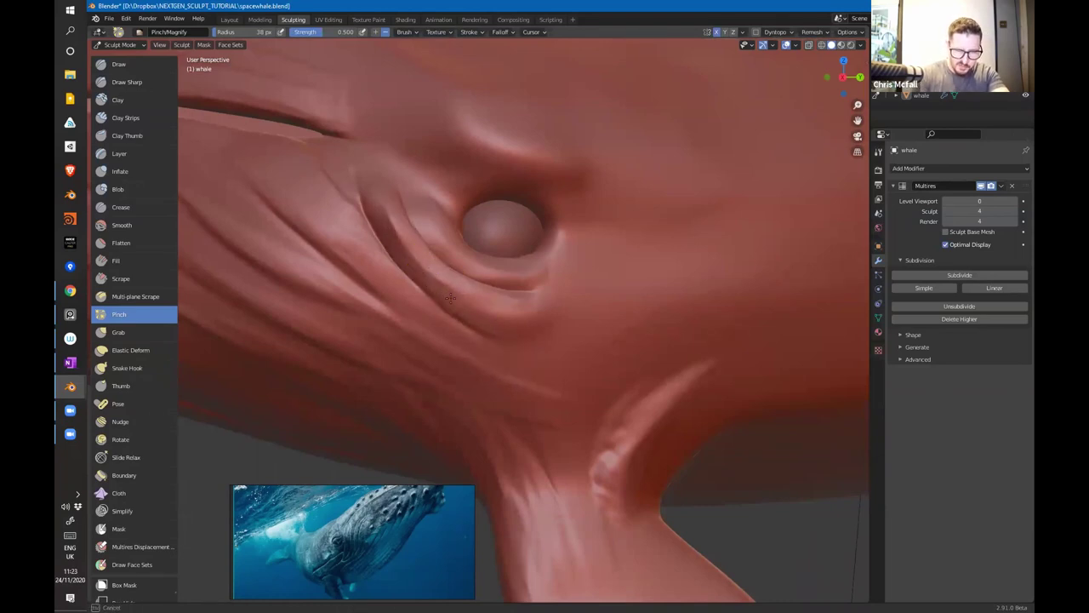
pyautogui.hotkey('ctrl', 'z')
pyautogui.moveTo(382, 203); pyautogui.dragTo(386, 215)
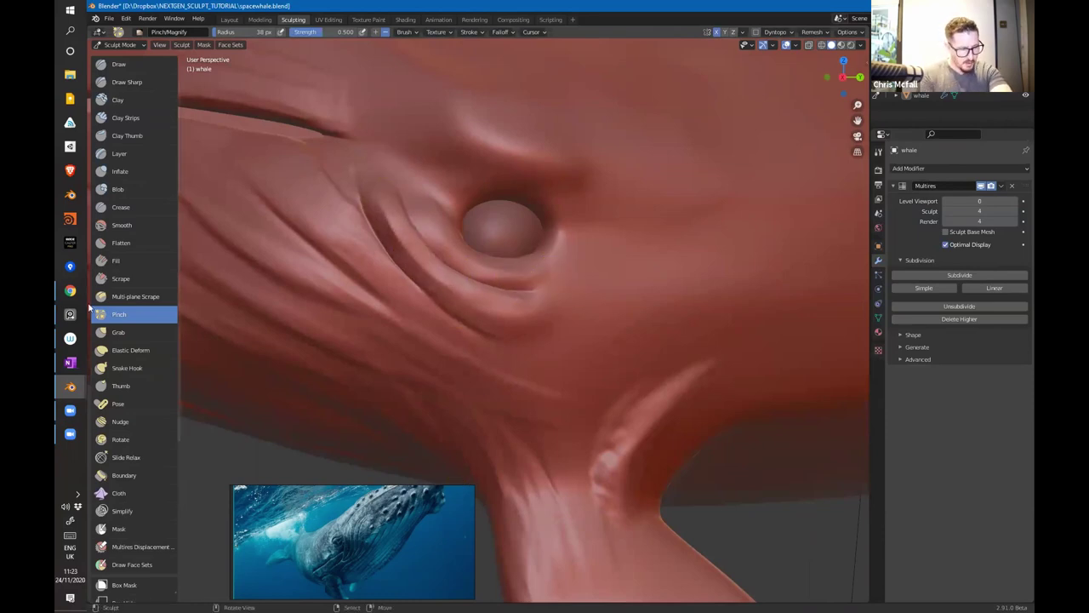
# Step: Scrape the fold in front of the eye with the Scrape brush and set its Sculpt Plane to View Plane
pyautogui.click(126, 280)
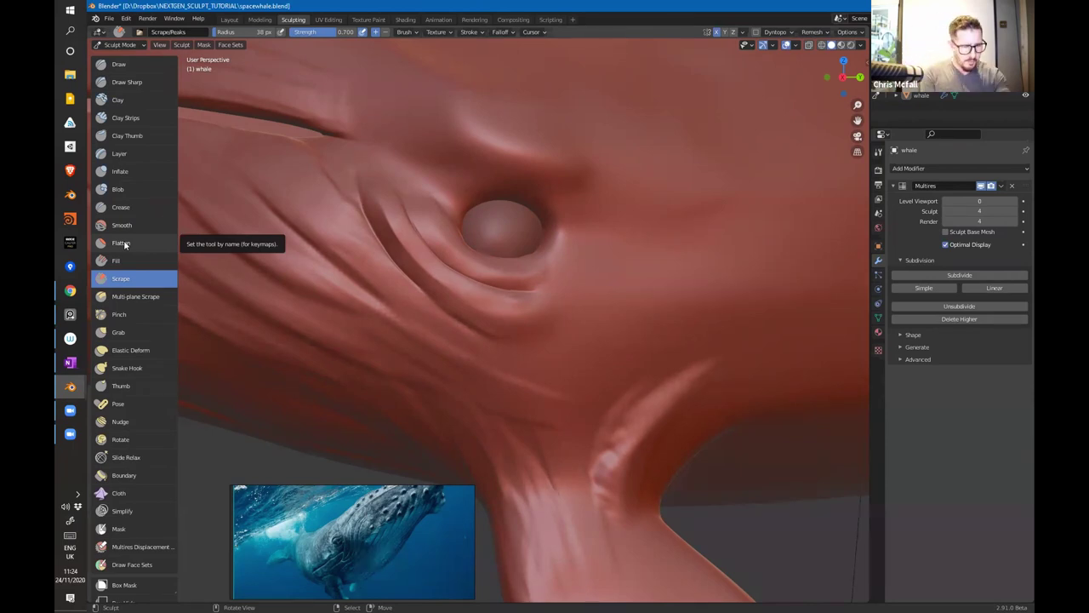
pyautogui.moveTo(381, 207)
pyautogui.mouseDown()
pyautogui.moveTo(402, 242)
pyautogui.moveTo(402, 222)
pyautogui.mouseUp()
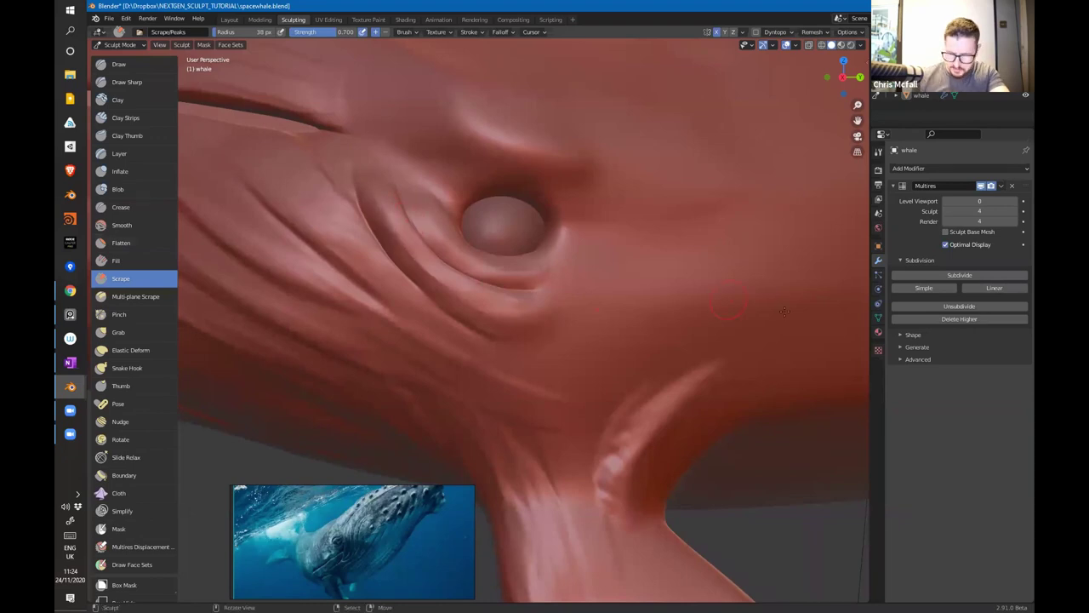
pyautogui.click(878, 151)
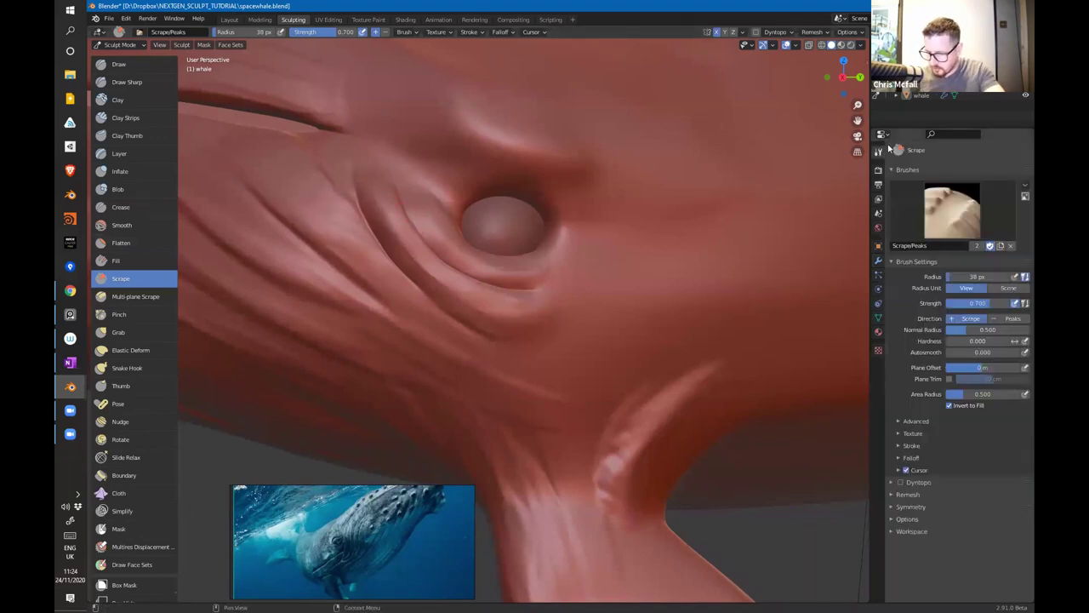
pyautogui.click(898, 420)
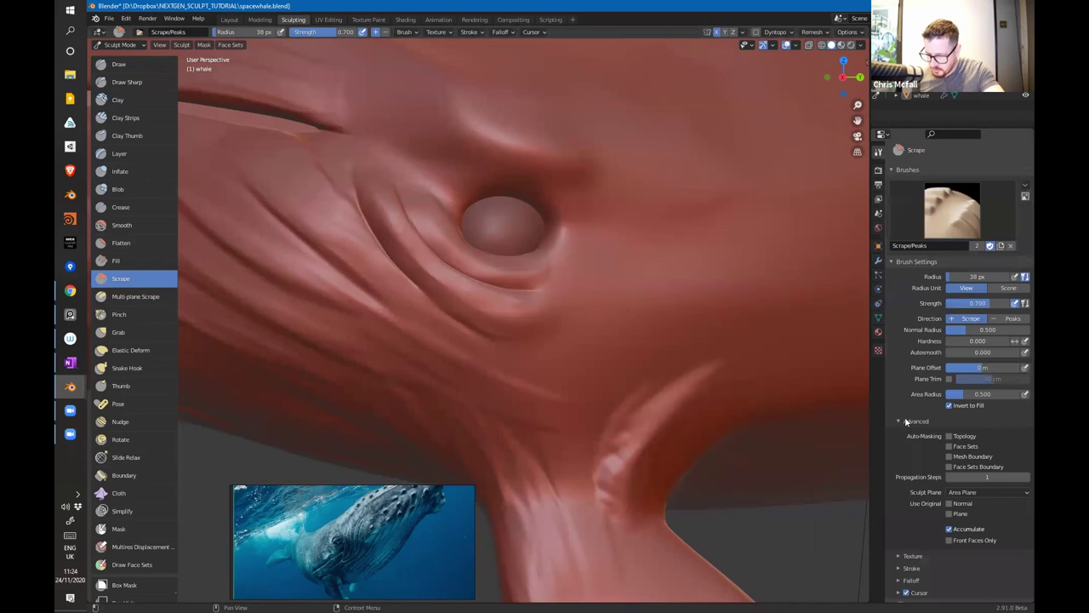
pyautogui.click(981, 493)
pyautogui.click(970, 515)
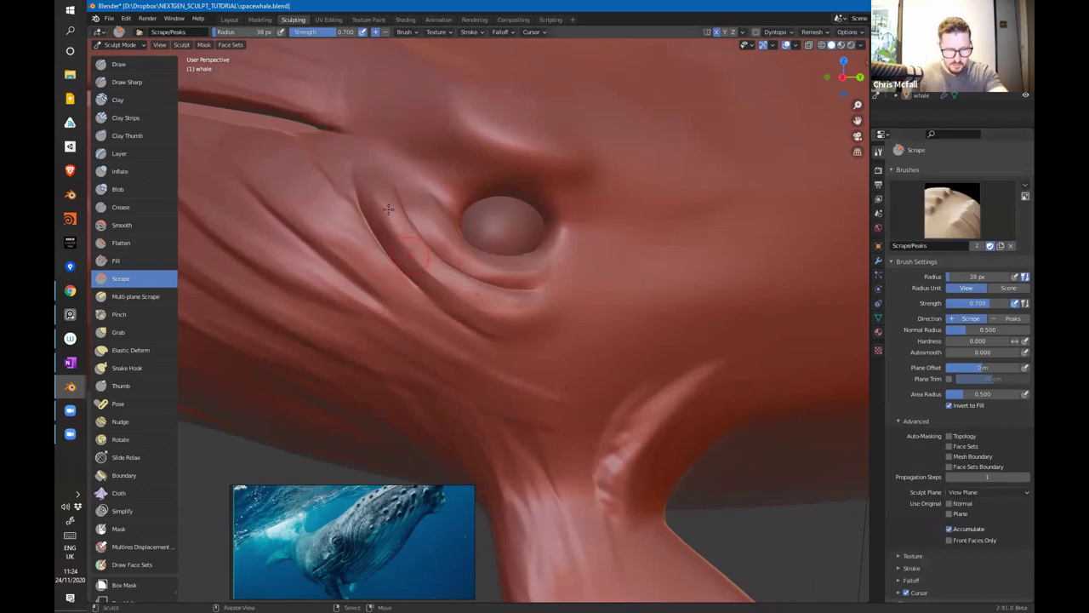
# Step: Try scraping the folds in front of the eye with the radius enlarged to 211 px, and undo the flattening
pyautogui.press('f')
pyautogui.click(405, 219)
pyautogui.moveTo(400, 223)
pyautogui.mouseDown()
pyautogui.moveTo(379, 203)
pyautogui.moveTo(402, 251)
pyautogui.moveTo(466, 302)
pyautogui.moveTo(476, 296)
pyautogui.moveTo(423, 267)
pyautogui.moveTo(409, 243)
pyautogui.moveTo(476, 309)
pyautogui.moveTo(354, 209)
pyautogui.moveTo(383, 219)
pyautogui.mouseUp()
pyautogui.press('f')
pyautogui.click(515, 261)
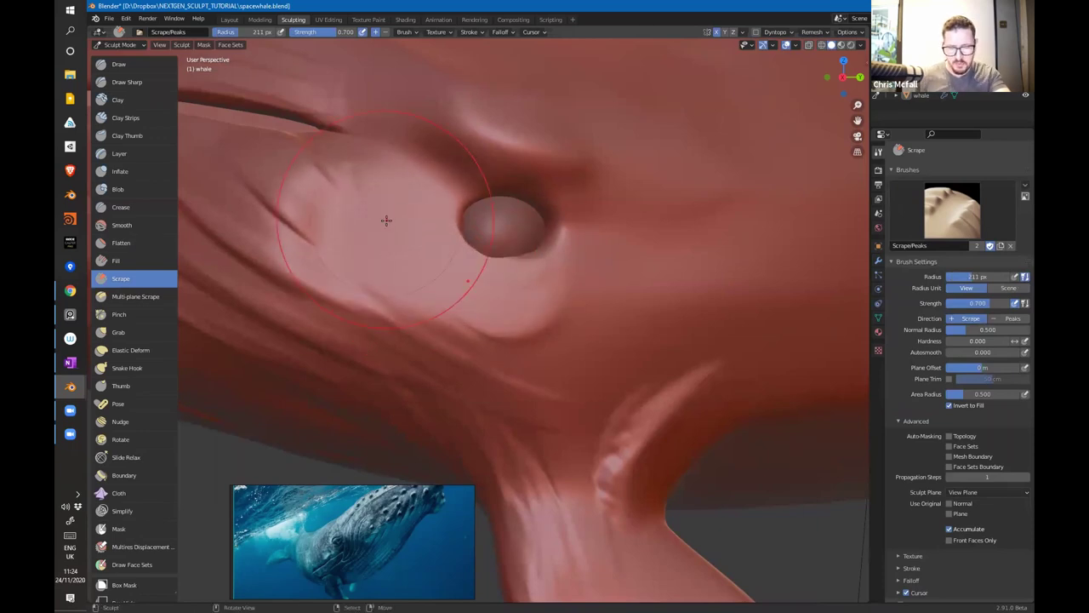
pyautogui.hotkey('ctrl', 'z')
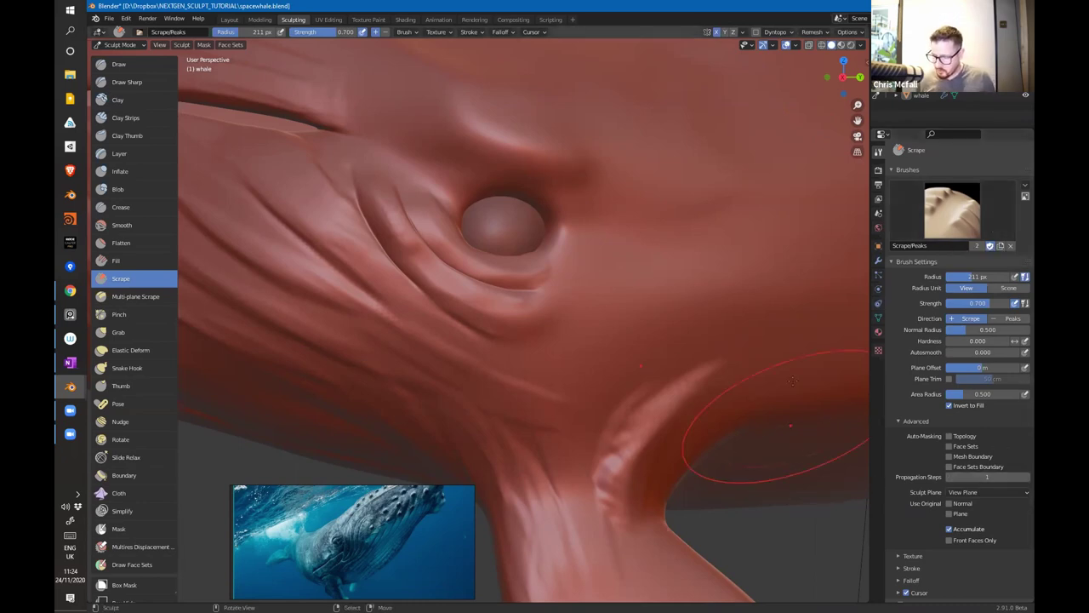
# Step: Set the Scrape brush's Sculpt Plane to Area Plane and try scraping the folds beside the eye
pyautogui.click(968, 493)
pyautogui.click(969, 503)
pyautogui.click(969, 495)
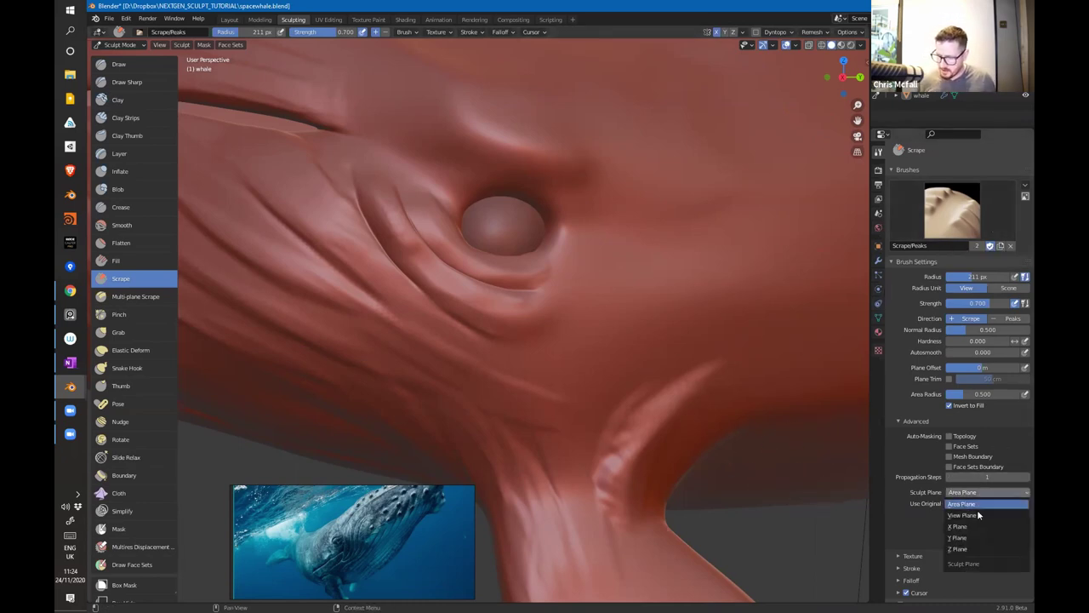
pyautogui.click(981, 515)
pyautogui.click(987, 493)
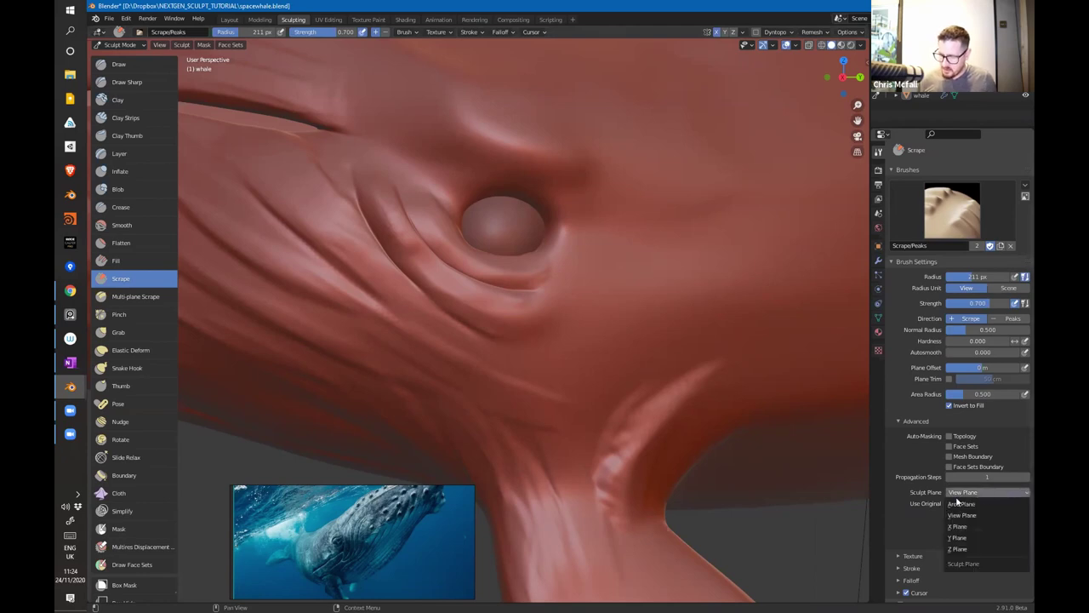
pyautogui.click(978, 492)
pyautogui.click(981, 503)
pyautogui.moveTo(834, 340)
pyautogui.mouseDown(button='middle')
pyautogui.moveTo(727, 355)
pyautogui.moveTo(758, 343)
pyautogui.mouseUp(button='middle')
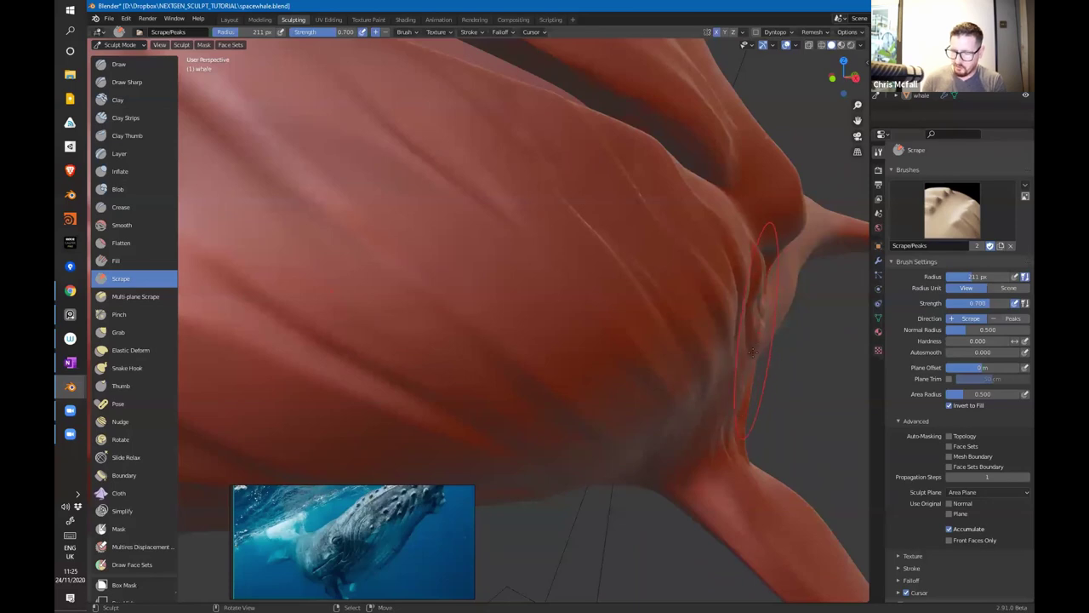
pyautogui.moveTo(754, 344); pyautogui.dragTo(739, 383)
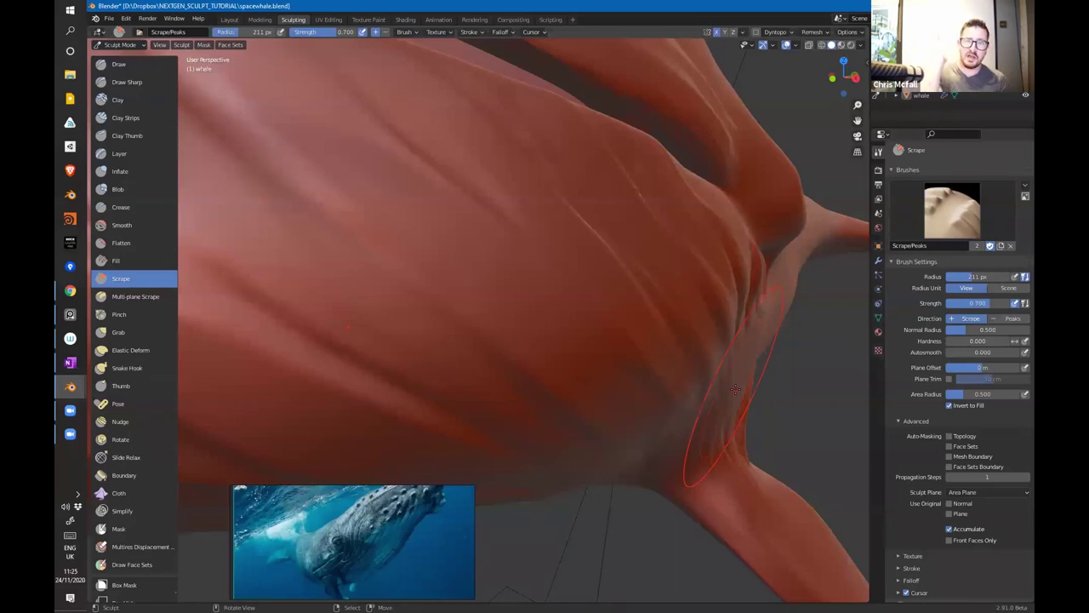
# Step: Set the Scrape brush's Sculpt Plane to View Plane, try one scraping stroke beside the throat grooves and undo it
pyautogui.click(987, 491)
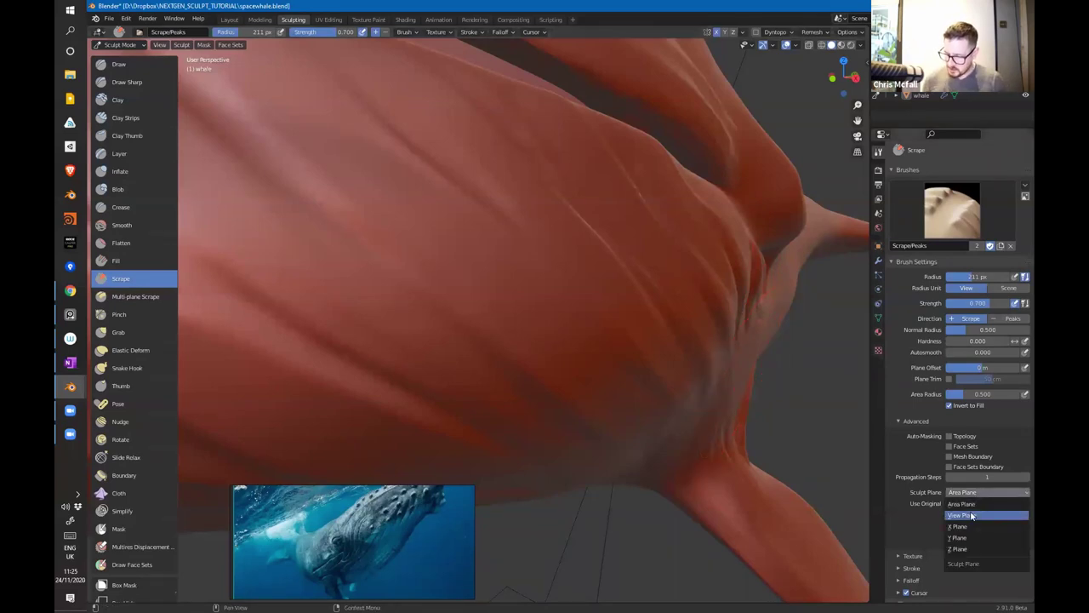
pyautogui.click(979, 516)
pyautogui.moveTo(672, 382)
pyautogui.mouseDown()
pyautogui.moveTo(683, 342)
pyautogui.moveTo(669, 277)
pyautogui.moveTo(664, 349)
pyautogui.mouseUp()
pyautogui.moveTo(664, 349)
pyautogui.mouseDown(button='middle')
pyautogui.moveTo(587, 357)
pyautogui.moveTo(720, 361)
pyautogui.moveTo(593, 401)
pyautogui.moveTo(564, 394)
pyautogui.moveTo(656, 328)
pyautogui.moveTo(599, 420)
pyautogui.moveTo(603, 377)
pyautogui.moveTo(542, 307)
pyautogui.mouseUp(button='middle')
pyautogui.hotkey('ctrl', 'z')
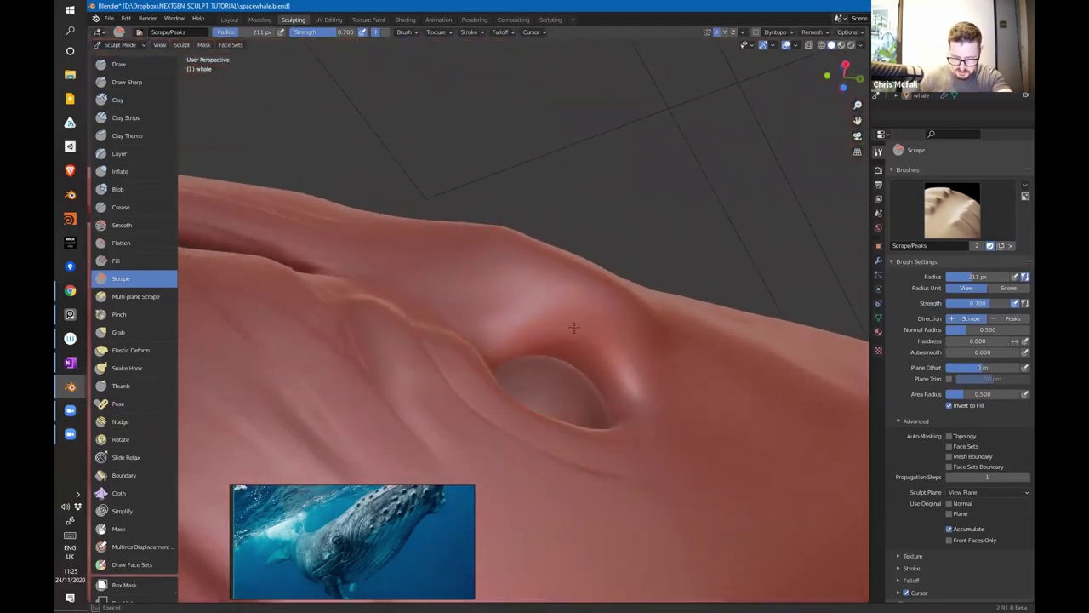
# Step: Reduce the Scrape brush radius to 109 px and scrape the skin around the eye socket
pyautogui.press('f')
pyautogui.click(545, 309)
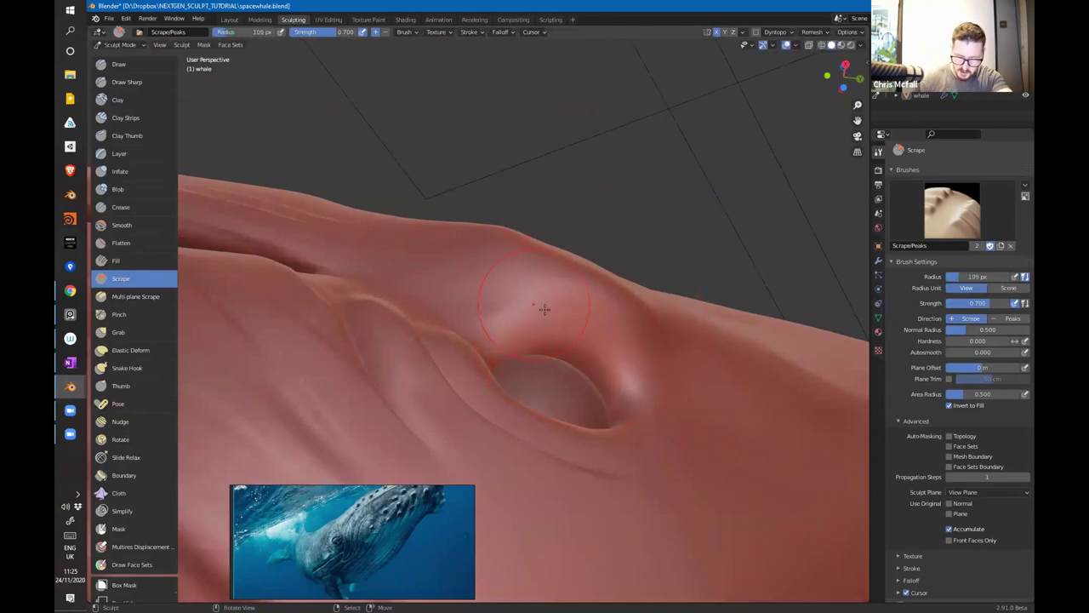
pyautogui.moveTo(662, 394)
pyautogui.mouseDown(button='middle')
pyautogui.moveTo(644, 419)
pyautogui.moveTo(626, 420)
pyautogui.moveTo(449, 332)
pyautogui.moveTo(444, 344)
pyautogui.moveTo(489, 309)
pyautogui.moveTo(539, 296)
pyautogui.mouseUp(button='middle')
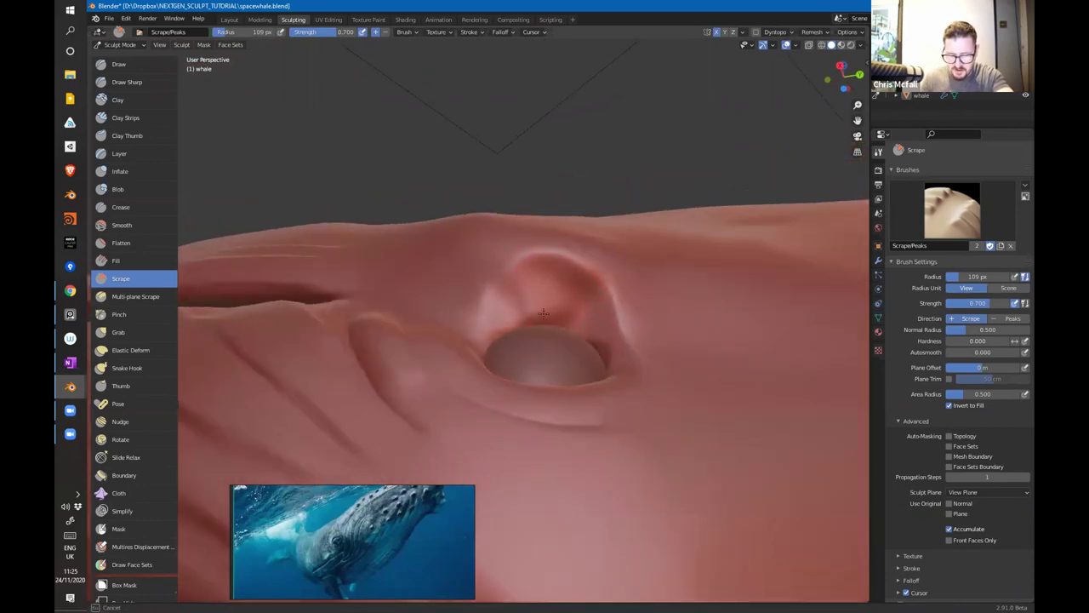
pyautogui.moveTo(603, 354)
pyautogui.mouseDown(button='middle')
pyautogui.moveTo(661, 413)
pyautogui.moveTo(649, 448)
pyautogui.moveTo(639, 395)
pyautogui.mouseUp(button='middle')
pyautogui.moveTo(566, 349)
pyautogui.mouseDown()
pyautogui.moveTo(587, 373)
pyautogui.moveTo(646, 390)
pyautogui.mouseUp()
pyautogui.moveTo(647, 390)
pyautogui.keyDown('ctrl'); pyautogui.mouseDown(button='middle')
pyautogui.moveTo(646, 413)
pyautogui.moveTo(692, 365)
pyautogui.moveTo(517, 253)
pyautogui.mouseUp(button='middle'); pyautogui.keyUp('ctrl')
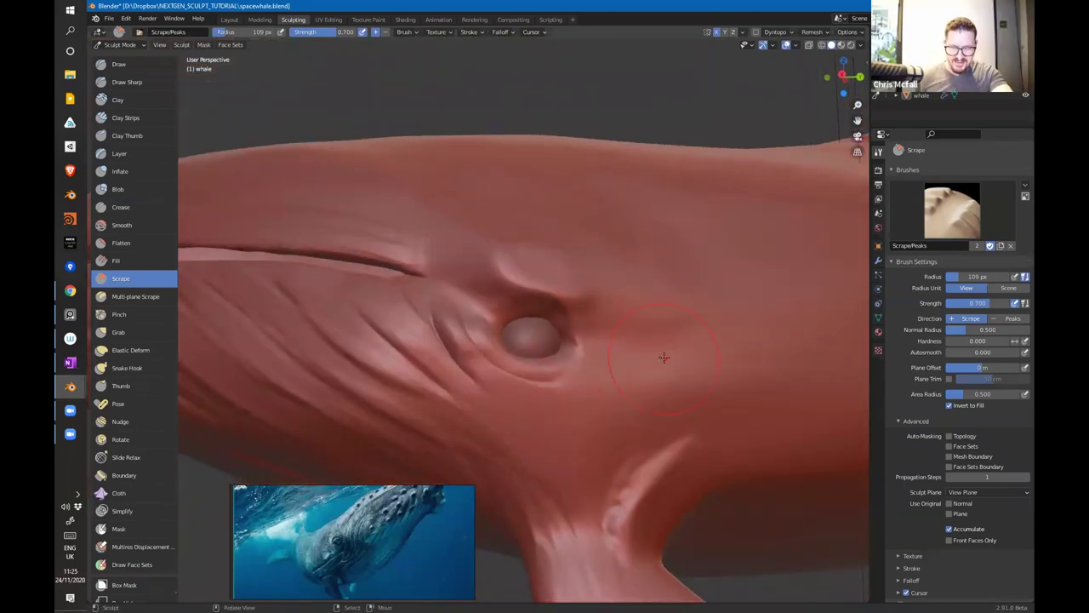
# Step: Return the Scrape brush's Sculpt Plane to Area Plane
pyautogui.click(979, 492)
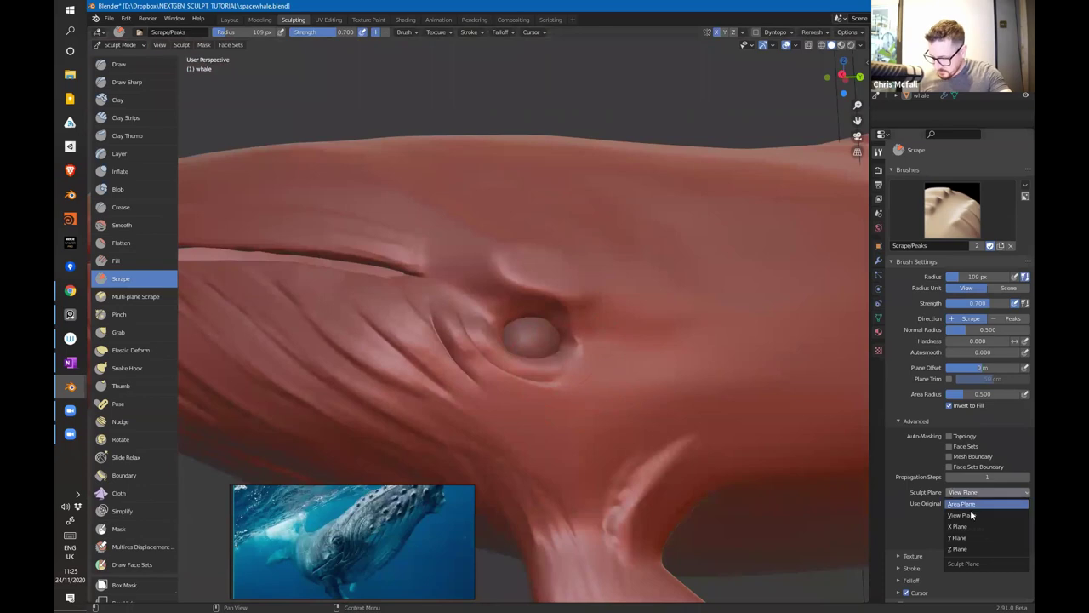
pyautogui.click(974, 500)
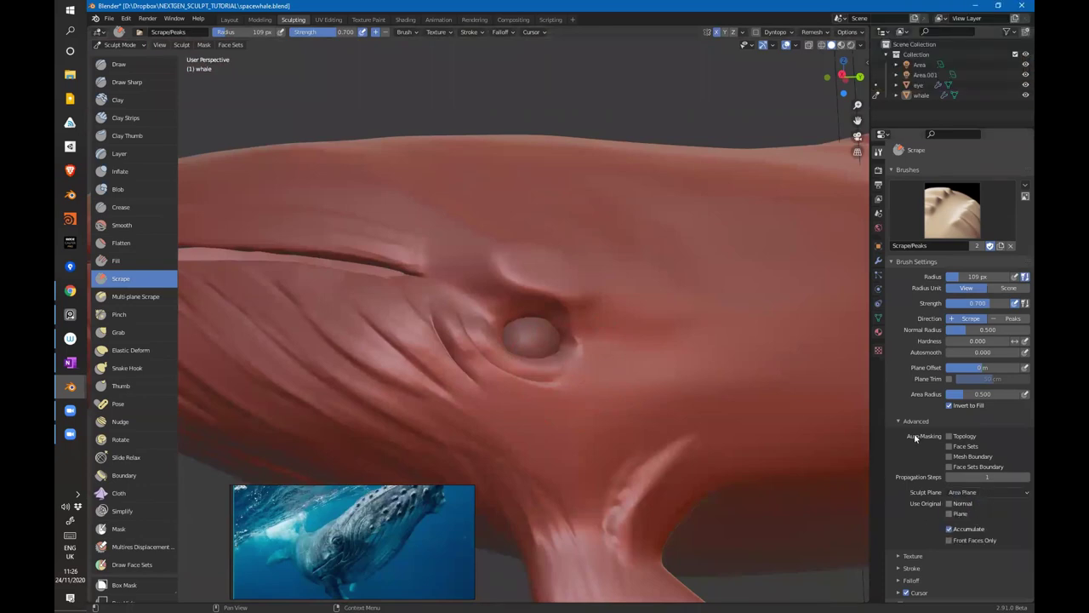
pyautogui.moveTo(589, 377)
pyautogui.keyDown('shift'); pyautogui.mouseDown(button='middle')
pyautogui.moveTo(647, 349)
pyautogui.moveTo(618, 350)
pyautogui.mouseUp(button='middle'); pyautogui.keyUp('shift')
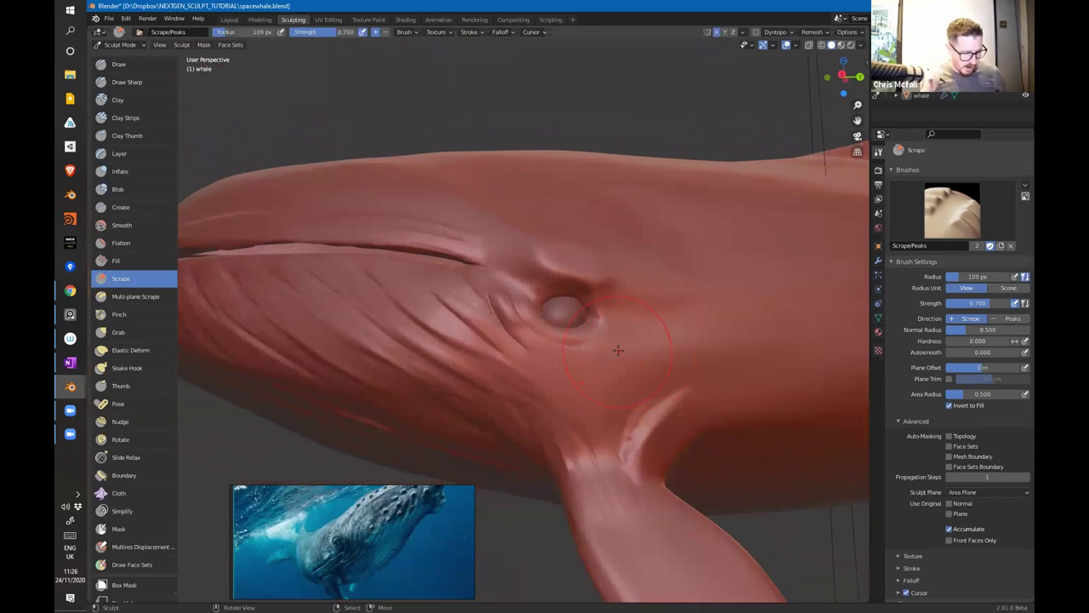
# Step: Try the Elastic Deform brush on the body behind the eye, pulling the surface outward and pushing it back
pyautogui.click(130, 349)
pyautogui.moveTo(564, 272); pyautogui.dragTo(619, 316, button='middle')
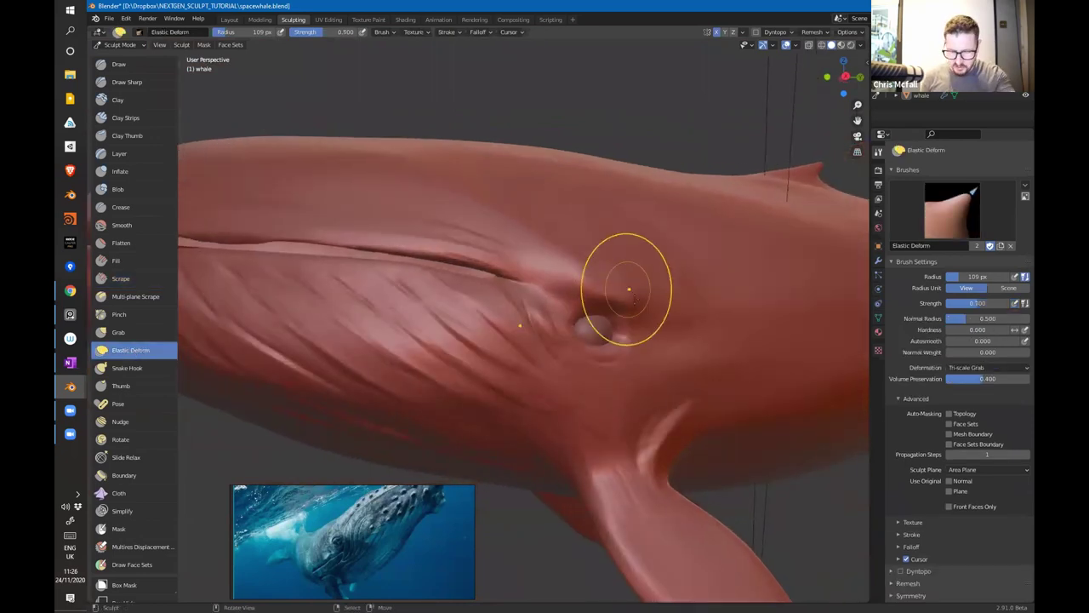
pyautogui.click(671, 293)
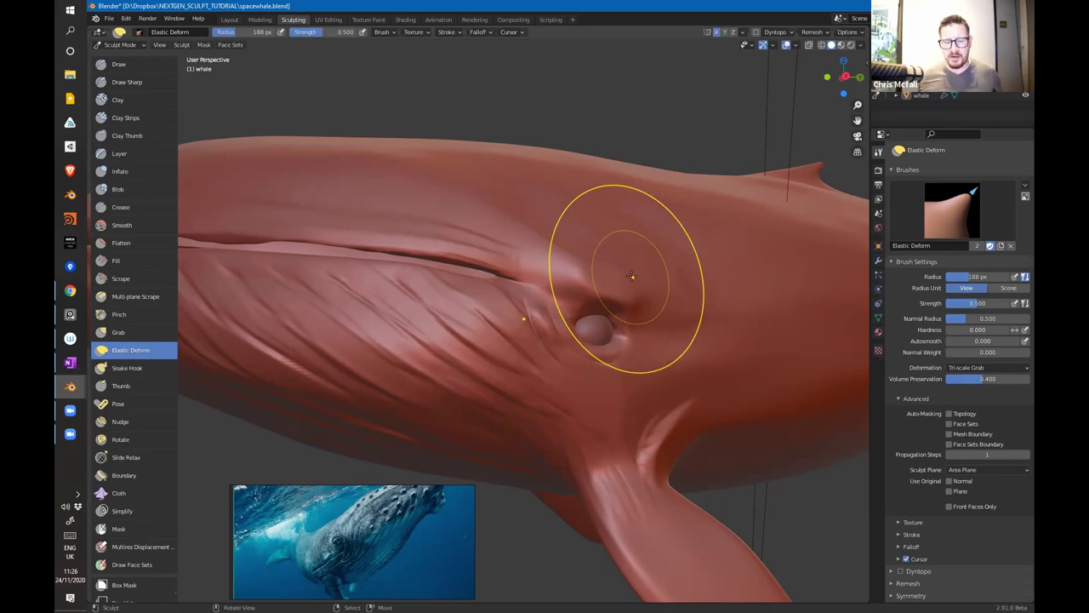
pyautogui.moveTo(680, 304)
pyautogui.mouseDown(button='middle')
pyautogui.moveTo(718, 312)
pyautogui.moveTo(620, 297)
pyautogui.moveTo(664, 272)
pyautogui.moveTo(672, 302)
pyautogui.moveTo(715, 315)
pyautogui.moveTo(622, 292)
pyautogui.mouseUp(button='middle')
pyautogui.press('f')
pyautogui.click(627, 286)
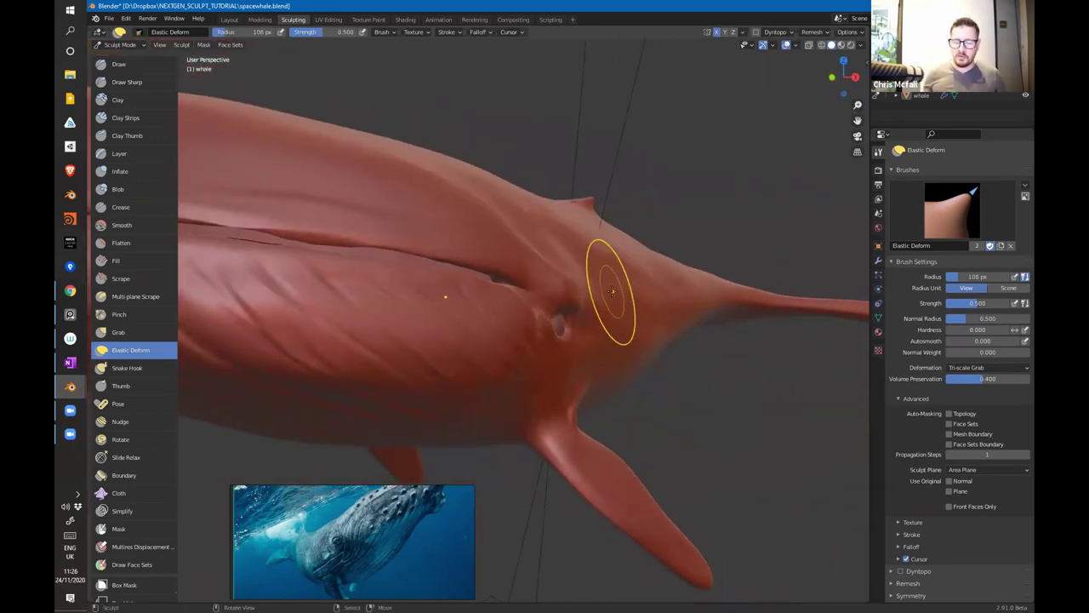
pyautogui.moveTo(628, 275); pyautogui.dragTo(612, 292, button='middle')
pyautogui.moveTo(612, 292)
pyautogui.mouseDown()
pyautogui.moveTo(624, 264)
pyautogui.moveTo(859, 219)
pyautogui.moveTo(698, 262)
pyautogui.moveTo(878, 215)
pyautogui.mouseUp()
pyautogui.moveTo(704, 263); pyautogui.dragTo(637, 284)
# Step: Reduce the brush radius to 76 px with the Grab brush and adjust the eye rim with Elastic Deform
pyautogui.moveTo(664, 322)
pyautogui.mouseDown(button='middle')
pyautogui.moveTo(584, 344)
pyautogui.moveTo(520, 285)
pyautogui.moveTo(554, 291)
pyautogui.moveTo(625, 209)
pyautogui.moveTo(549, 294)
pyautogui.mouseUp(button='middle')
pyautogui.press('f')
pyautogui.click(592, 297)
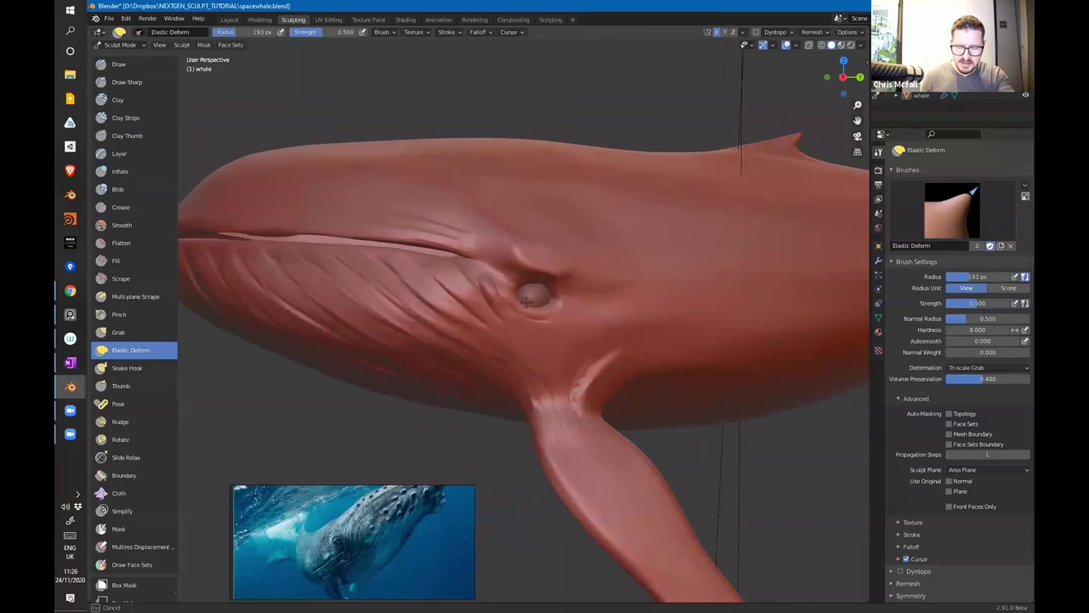
pyautogui.click(118, 332)
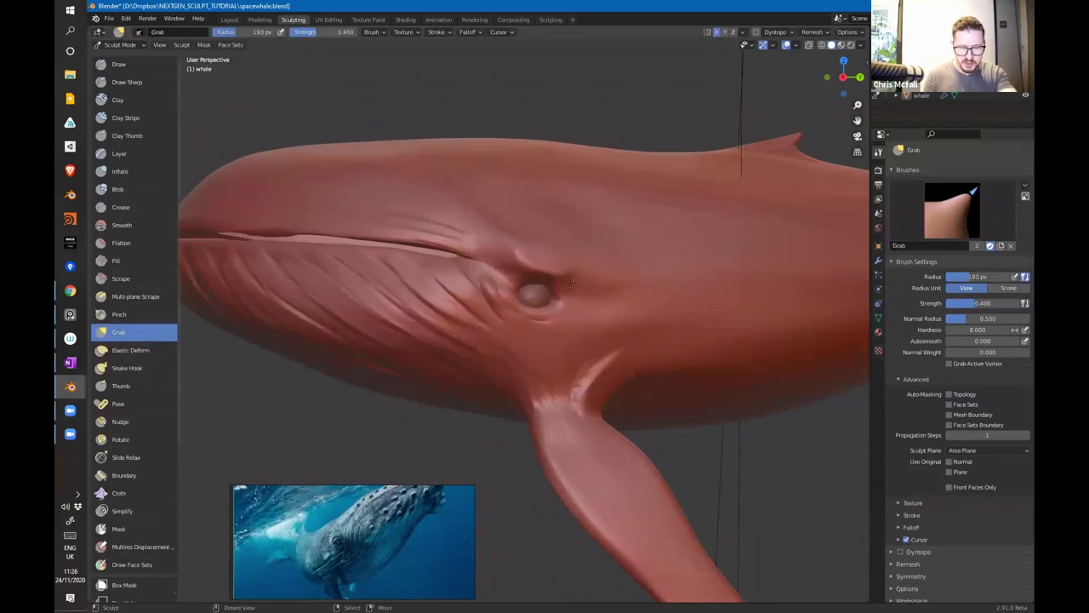
pyautogui.press('f')
pyautogui.click(555, 283)
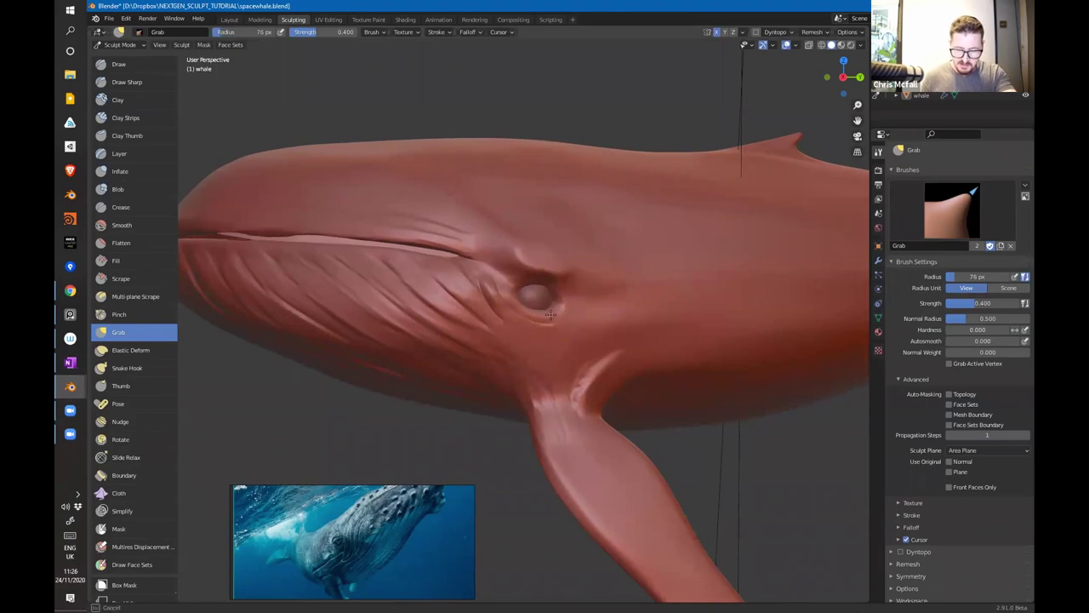
pyautogui.click(128, 349)
pyautogui.moveTo(541, 300)
pyautogui.mouseDown()
pyautogui.moveTo(550, 289)
pyautogui.moveTo(531, 308)
pyautogui.moveTo(568, 274)
pyautogui.mouseUp()
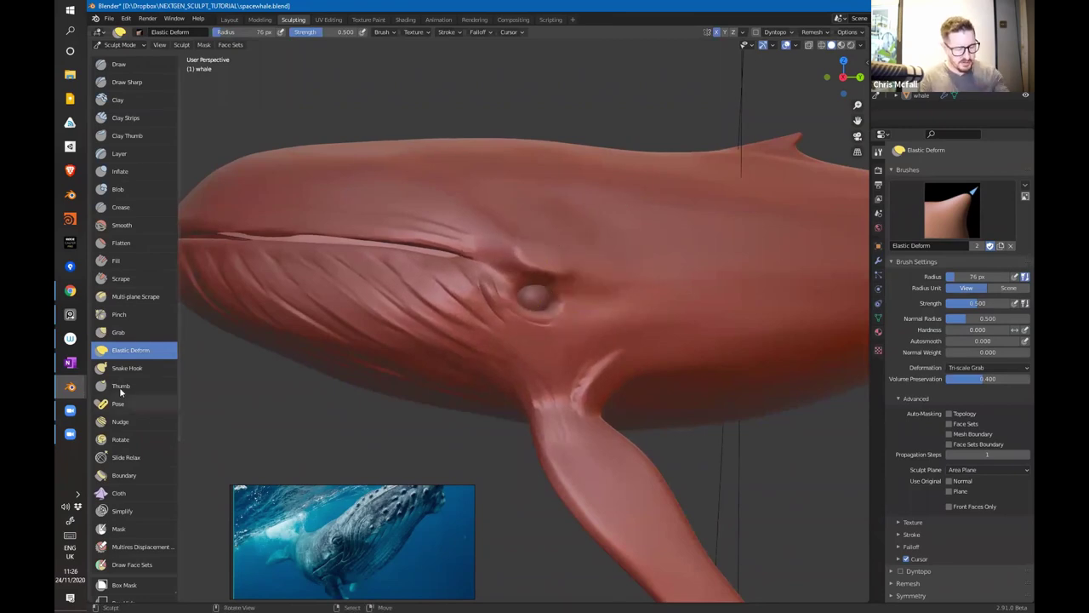
# Step: Pull four curved horns out of the head above and behind the eye with the Snake Hook brush at 63 px radius
pyautogui.click(136, 368)
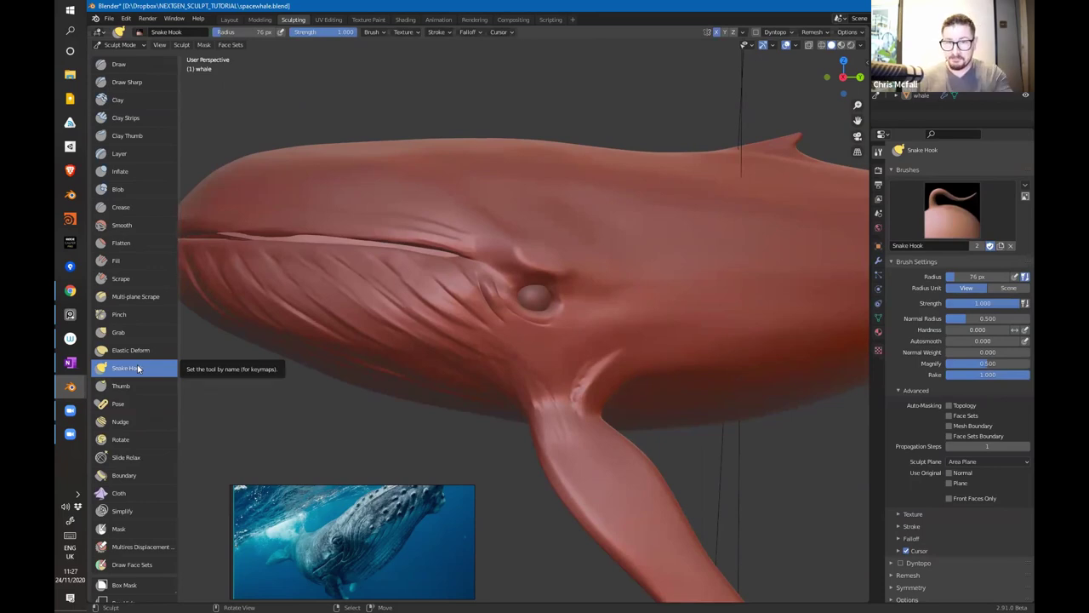
pyautogui.moveTo(564, 274); pyautogui.dragTo(620, 289, button='middle')
pyautogui.moveTo(660, 222)
pyautogui.mouseDown(button='middle')
pyautogui.moveTo(600, 268)
pyautogui.moveTo(598, 285)
pyautogui.mouseUp(button='middle')
pyautogui.press('f')
pyautogui.click(602, 234)
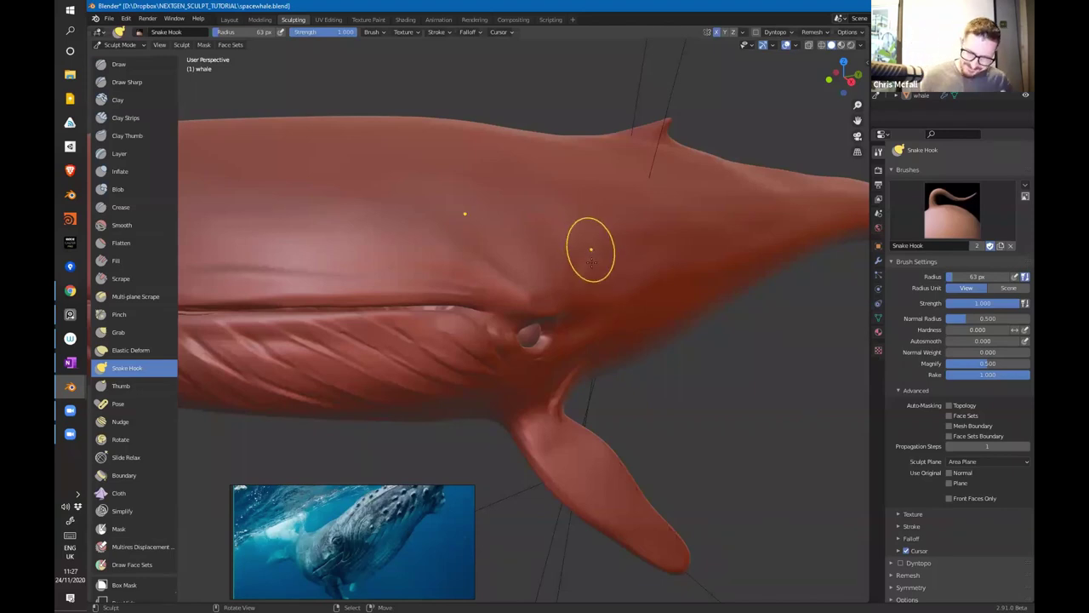
pyautogui.moveTo(590, 250); pyautogui.dragTo(569, 246, button='middle')
pyautogui.moveTo(594, 215)
pyautogui.mouseDown()
pyautogui.moveTo(674, 136)
pyautogui.moveTo(679, 115)
pyautogui.mouseUp()
pyautogui.moveTo(601, 289); pyautogui.dragTo(567, 266, button='middle')
pyautogui.moveTo(481, 240)
pyautogui.mouseDown()
pyautogui.moveTo(475, 230)
pyautogui.moveTo(599, 140)
pyautogui.mouseUp()
pyautogui.moveTo(410, 208); pyautogui.dragTo(527, 116)
pyautogui.moveTo(578, 308); pyautogui.dragTo(736, 235)
pyautogui.moveTo(736, 234); pyautogui.dragTo(676, 301, button='middle')
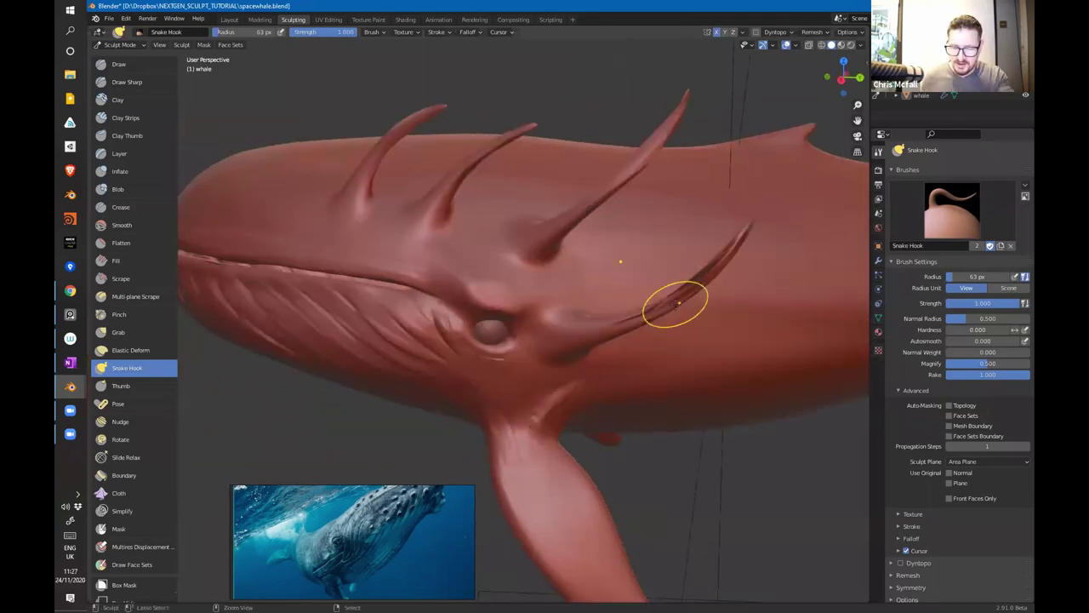
# Step: Undo all the Snake Hook horns on the head
pyautogui.hotkey('ctrl', 'z')
pyautogui.hotkey('ctrl', 'z')
pyautogui.hotkey('ctrl', 'z')
pyautogui.hotkey('ctrl', 'z')
pyautogui.hotkey('ctrl', 'z')
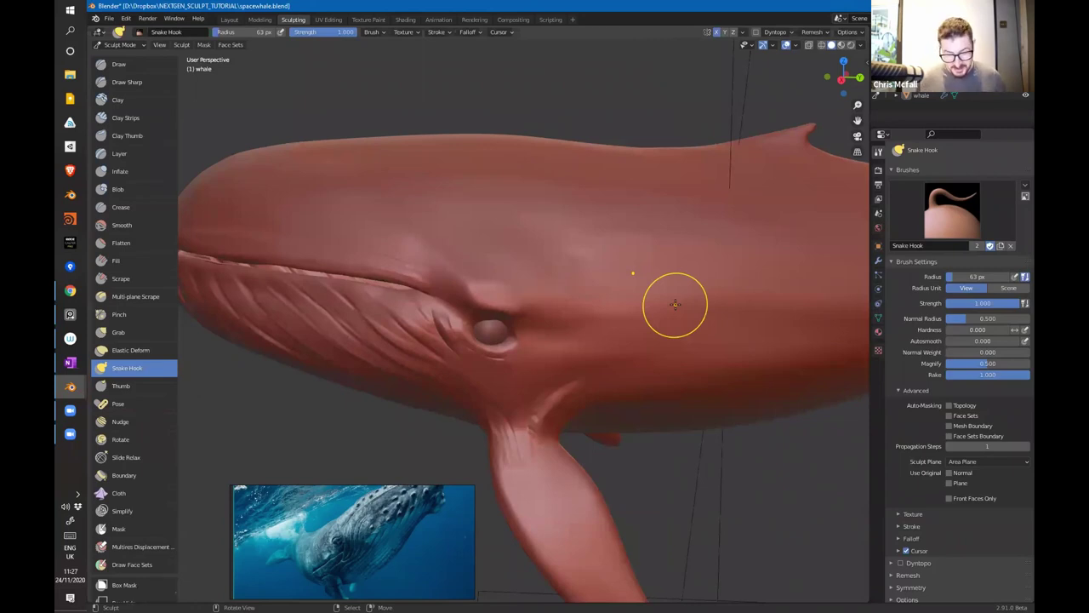
# Step: Try pulling one short spike from the body behind the eye with the Snake Hook brush, and undo it
pyautogui.moveTo(674, 304); pyautogui.dragTo(675, 275, button='middle')
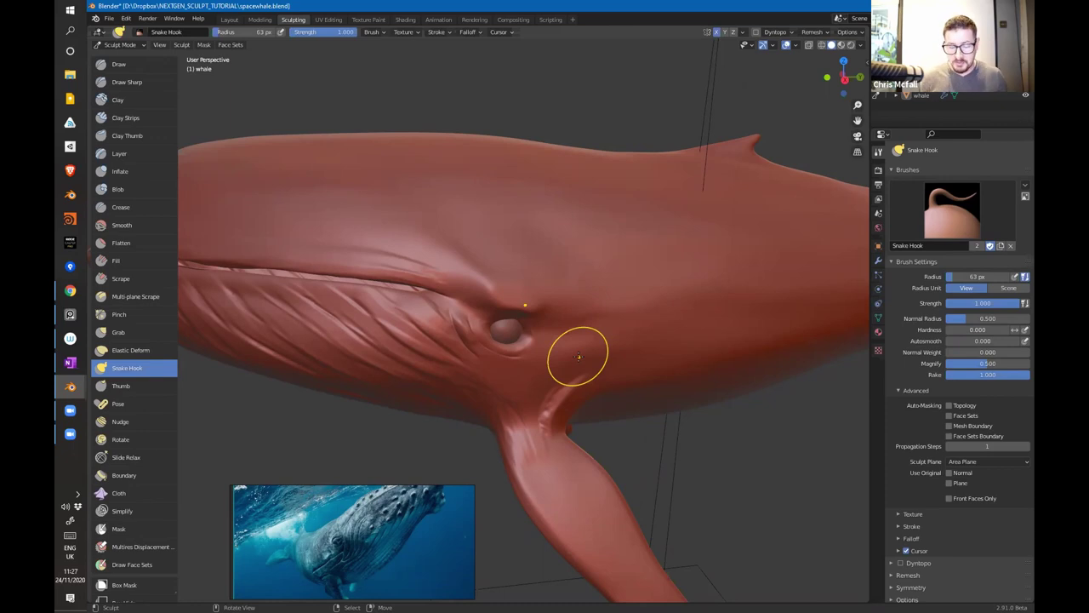
pyautogui.moveTo(606, 248); pyautogui.dragTo(639, 209)
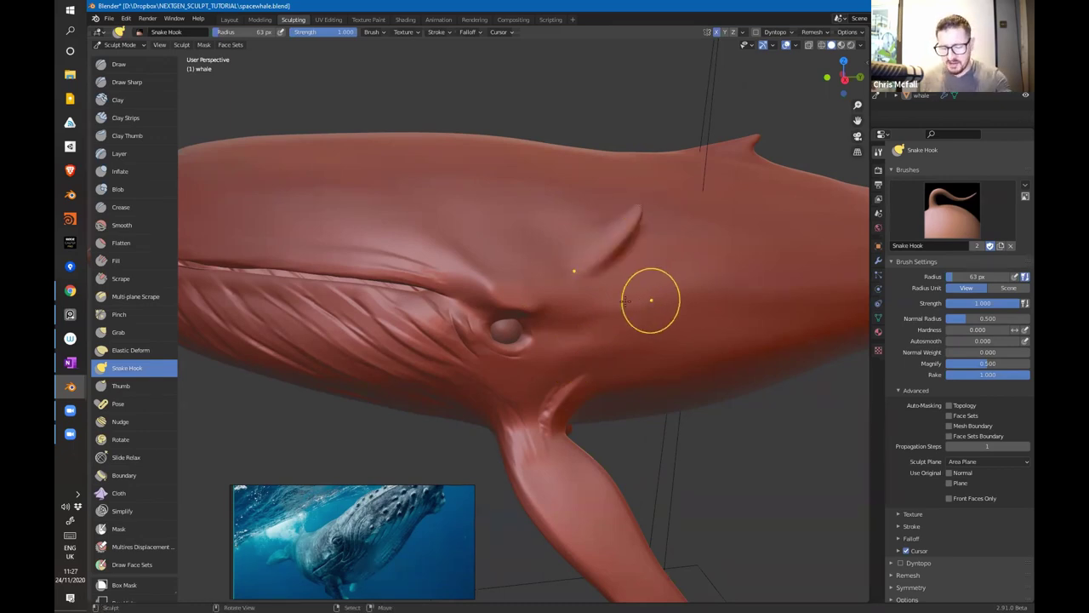
pyautogui.hotkey('ctrl', 'z')
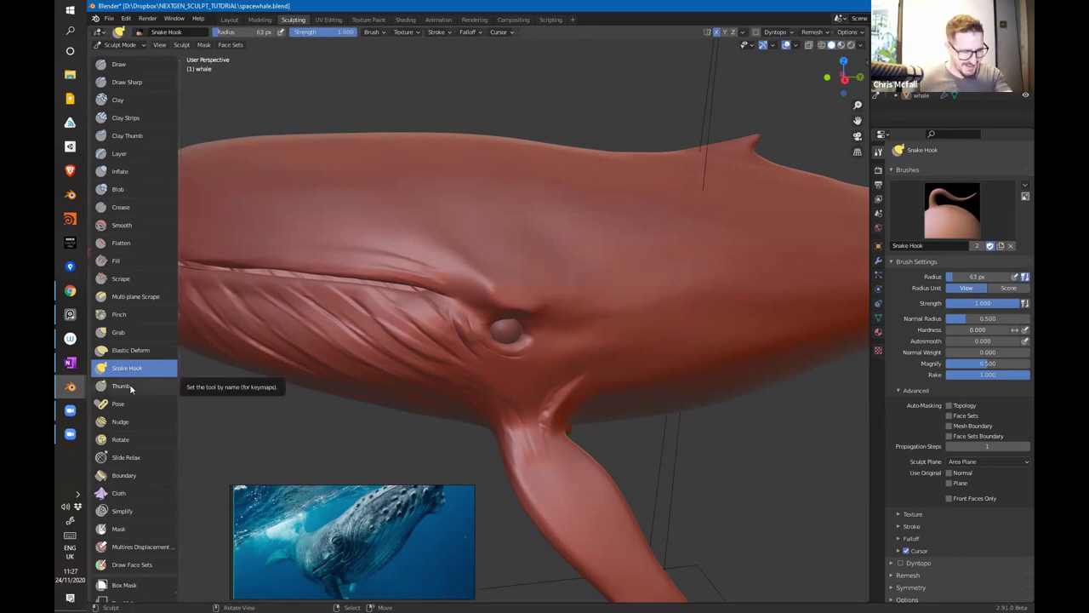
# Step: Switch to the Pose brush, enlarge its radius to 273 px and try rotating the flipper about its base
pyautogui.scroll(-1, 138, 459)
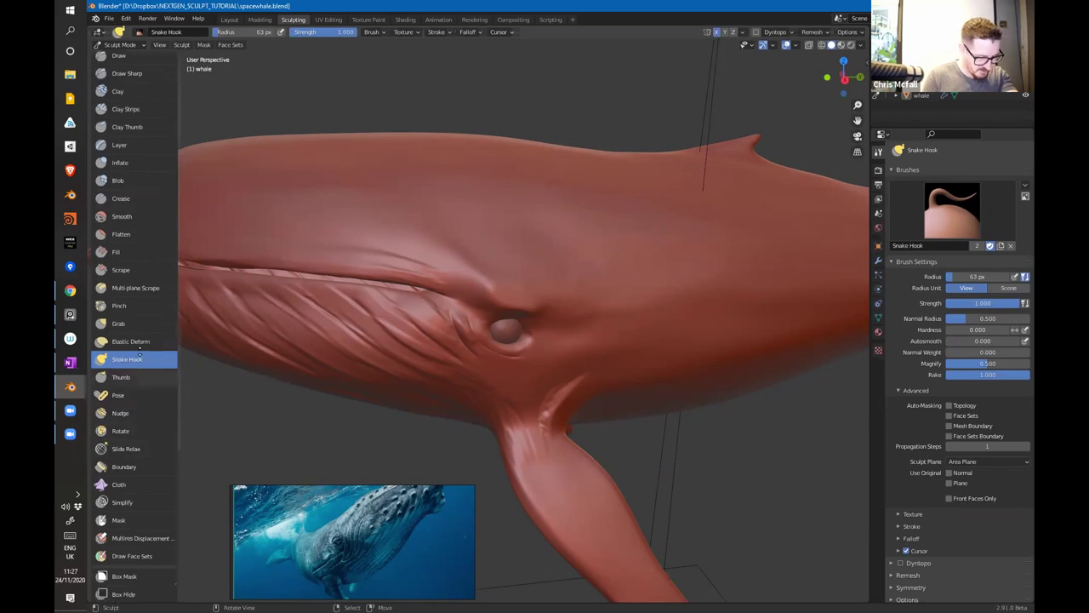
pyautogui.scroll(-5, 139, 347)
pyautogui.click(123, 298)
pyautogui.moveTo(195, 317); pyautogui.dragTo(651, 374, button='middle')
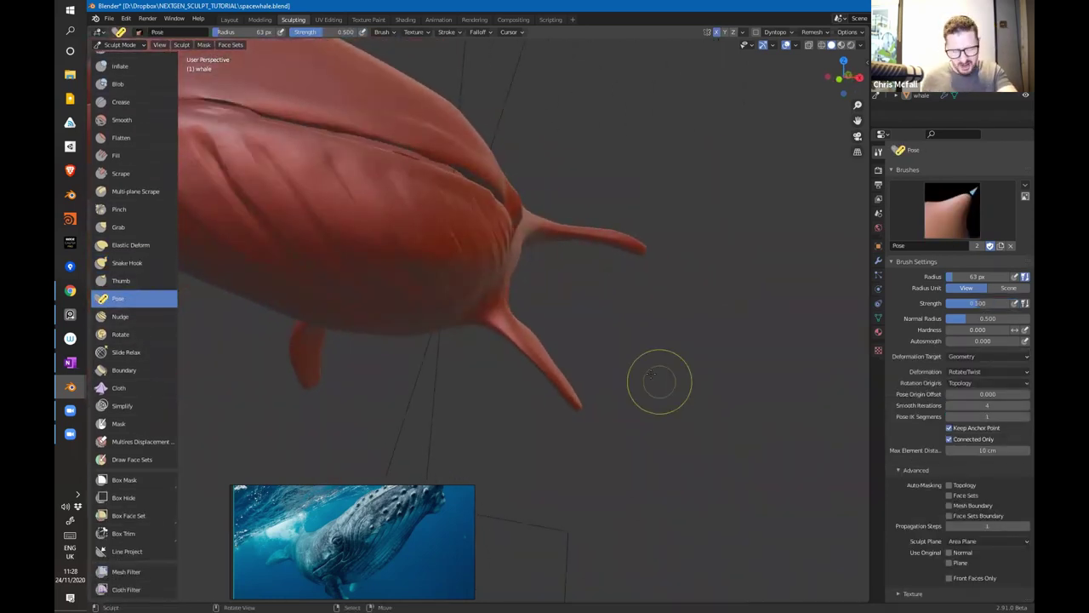
pyautogui.moveTo(610, 340); pyautogui.dragTo(499, 321, button='middle')
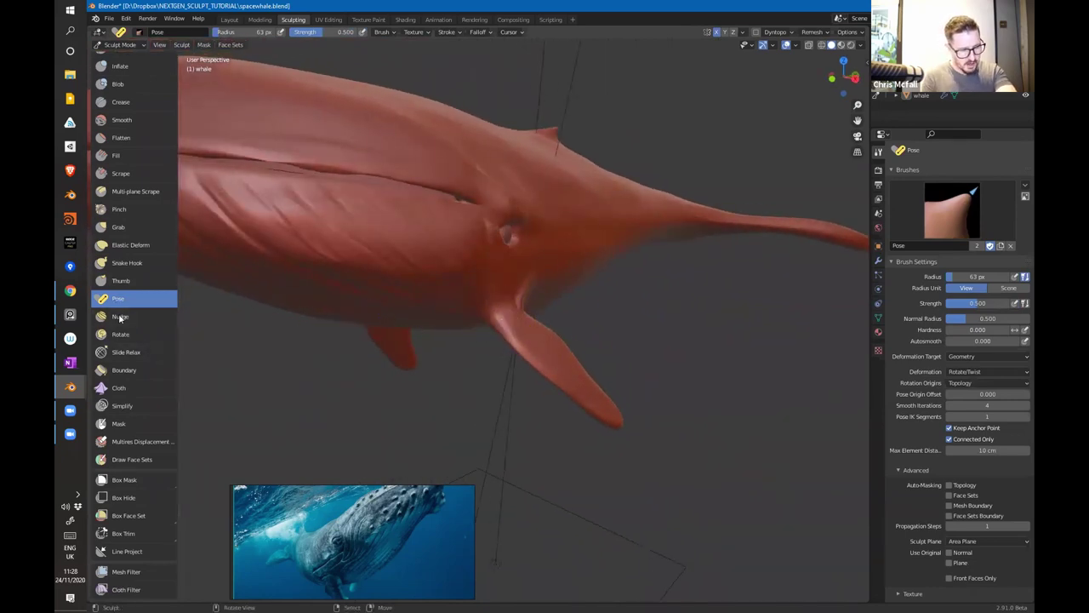
pyautogui.press('f')
pyautogui.moveTo(627, 379); pyautogui.dragTo(540, 352, button='middle')
pyautogui.press('f')
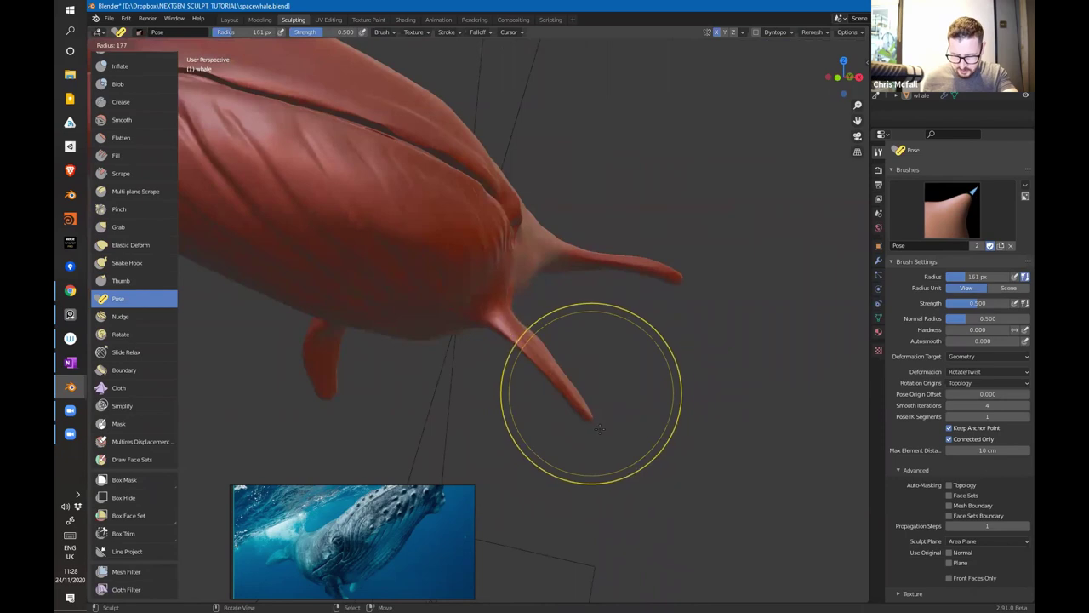
pyautogui.click(638, 400)
pyautogui.moveTo(586, 412)
pyautogui.mouseDown()
pyautogui.moveTo(517, 473)
pyautogui.moveTo(616, 375)
pyautogui.moveTo(591, 401)
pyautogui.mouseUp()
pyautogui.moveTo(590, 401)
pyautogui.mouseDown(button='middle')
pyautogui.moveTo(680, 291)
pyautogui.moveTo(698, 224)
pyautogui.mouseUp(button='middle')
pyautogui.moveTo(706, 231)
pyautogui.mouseDown()
pyautogui.moveTo(723, 166)
pyautogui.moveTo(743, 258)
pyautogui.moveTo(766, 231)
pyautogui.mouseUp()
pyautogui.moveTo(766, 231)
pyautogui.mouseDown(button='middle')
pyautogui.moveTo(655, 328)
pyautogui.moveTo(658, 274)
pyautogui.mouseUp(button='middle')
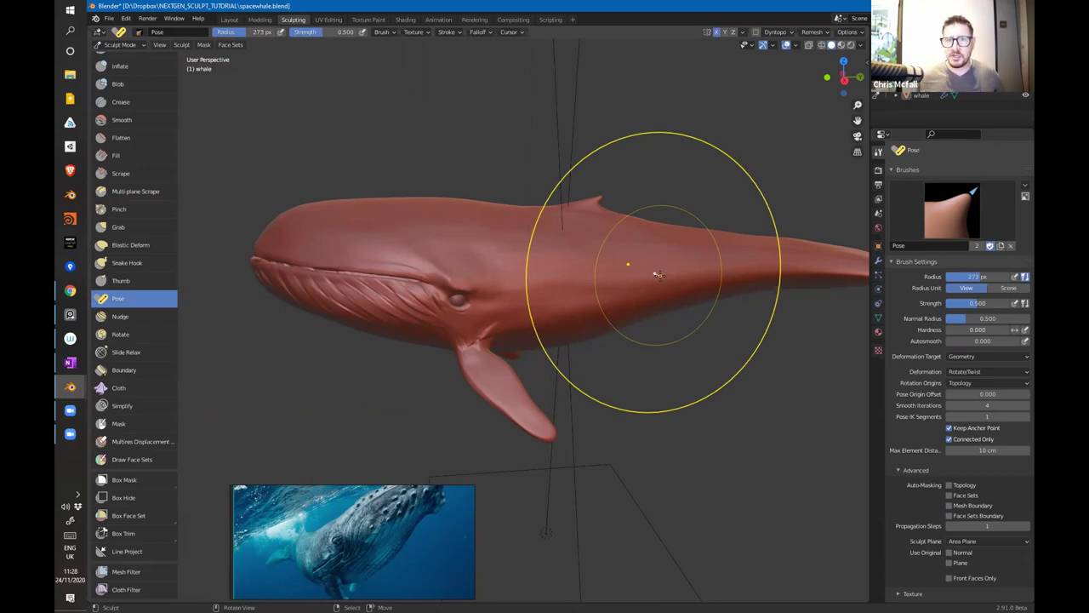
pyautogui.moveTo(546, 389)
pyautogui.mouseDown(button='middle')
pyautogui.moveTo(564, 389)
pyautogui.moveTo(624, 334)
pyautogui.mouseUp(button='middle')
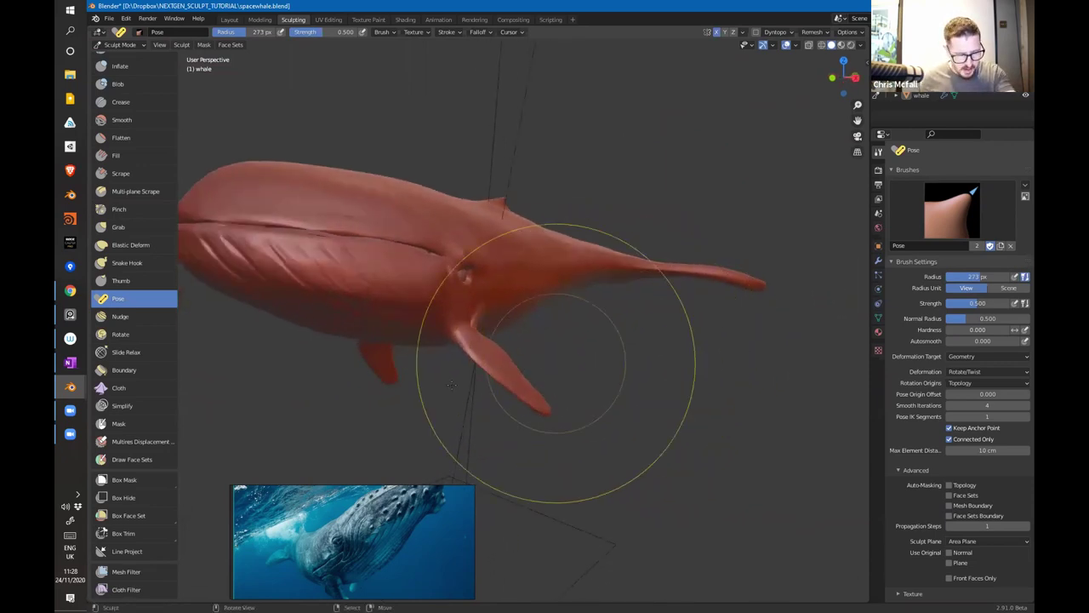
# Step: Switch to the Nudge brush and set its radius to 137 px
pyautogui.click(120, 315)
pyautogui.moveTo(578, 391); pyautogui.dragTo(602, 384, button='middle')
pyautogui.press('f')
pyautogui.click(559, 345)
pyautogui.moveTo(634, 343); pyautogui.dragTo(576, 353, button='middle')
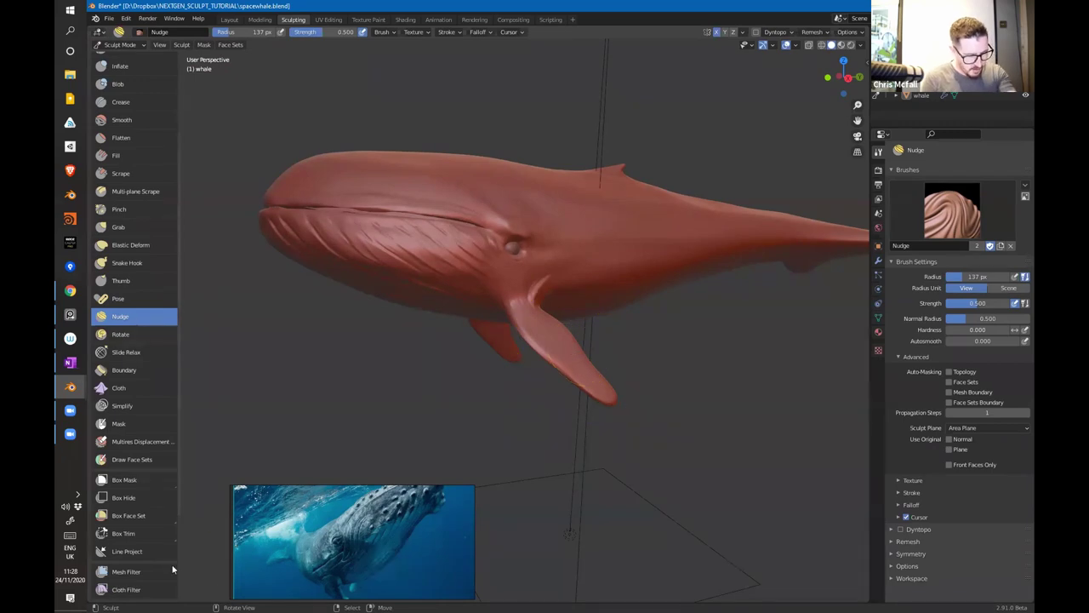
# Step: Switch to the Cloth brush and set its radius to 64 px over the area behind the whale's eye
pyautogui.click(123, 389)
pyautogui.moveTo(541, 436)
pyautogui.keyDown('ctrl'); pyautogui.mouseDown(button='middle')
pyautogui.moveTo(663, 300)
pyautogui.moveTo(605, 364)
pyautogui.moveTo(617, 321)
pyautogui.mouseUp(button='middle'); pyautogui.keyUp('ctrl')
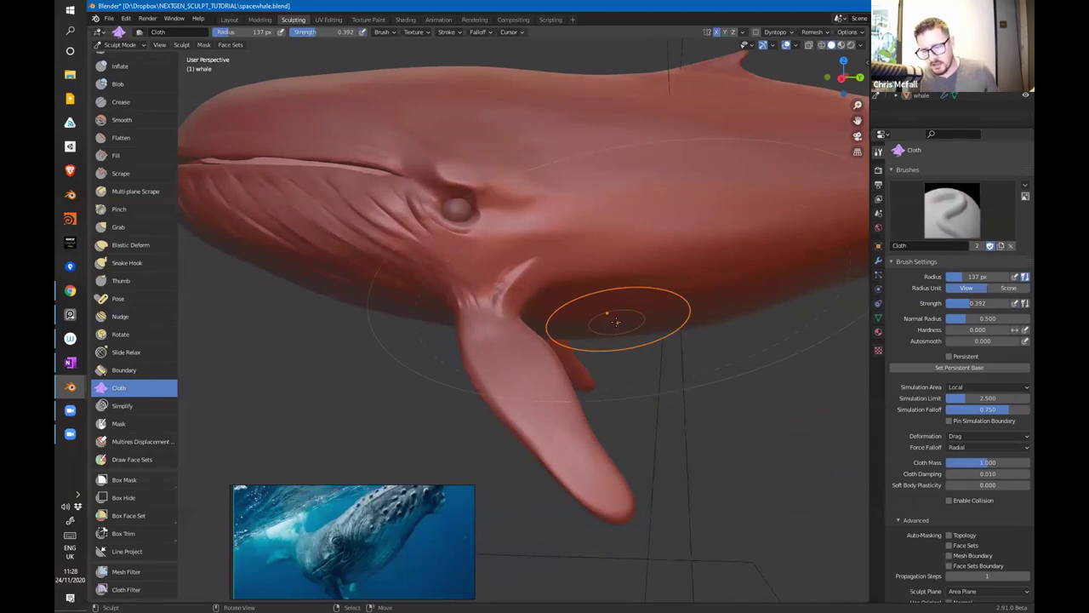
pyautogui.press('f')
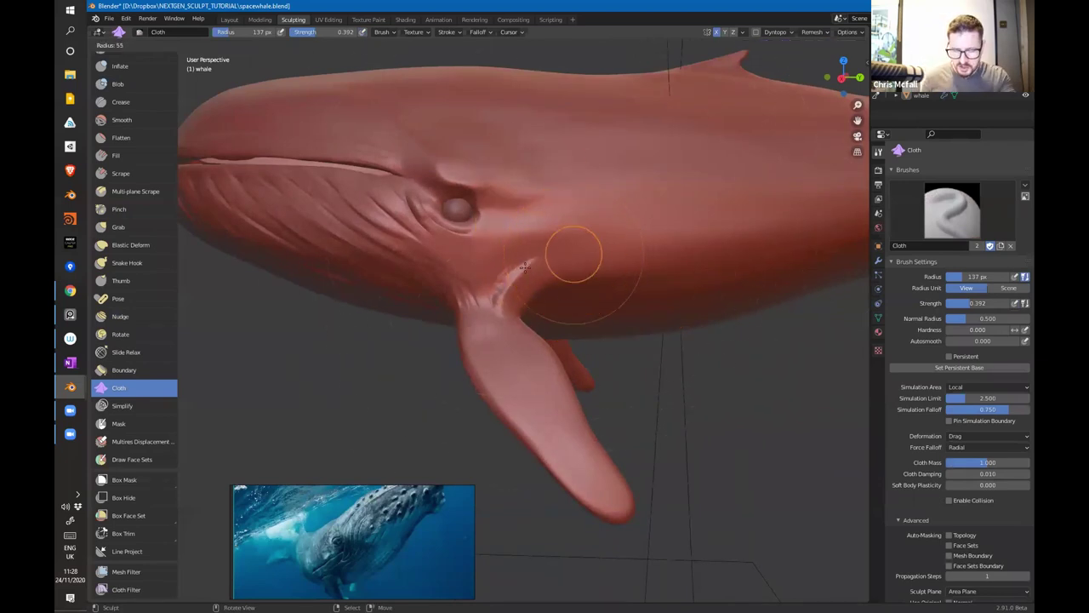
pyautogui.click(562, 265)
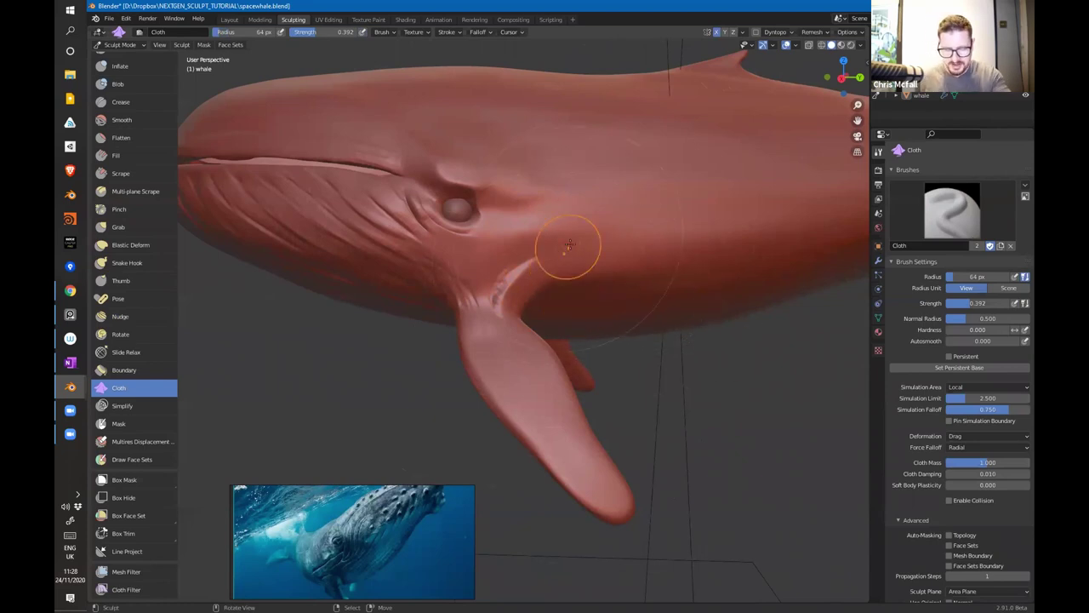
# Step: Step the whale's Multires sculpt level down to 1 and back up to 4 to compare the detail at each level
pyautogui.click(878, 170)
pyautogui.click(878, 260)
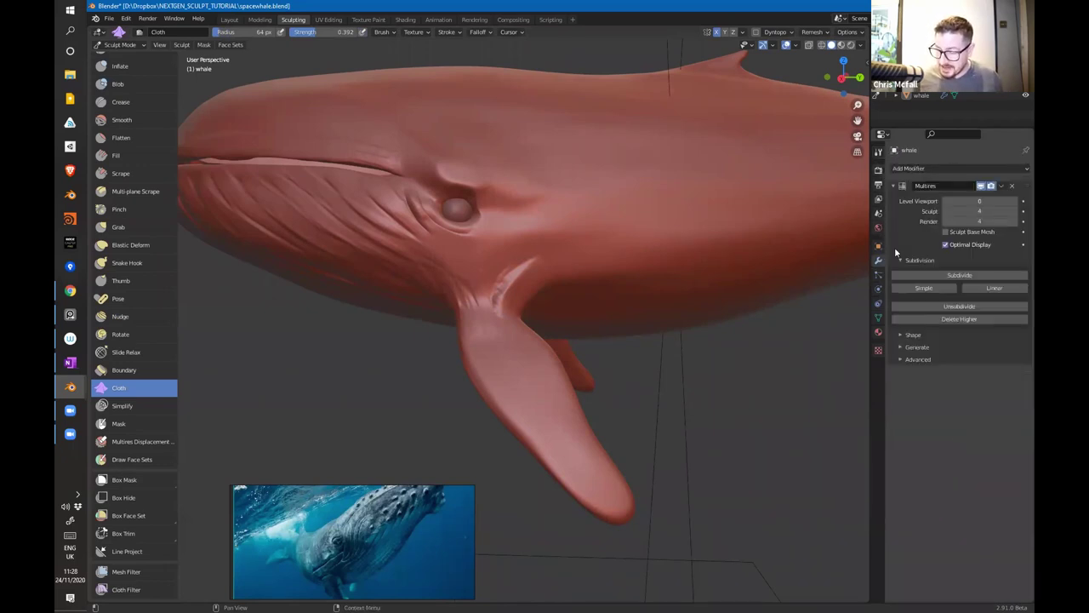
pyautogui.click(946, 212)
pyautogui.click(947, 213)
pyautogui.click(946, 212)
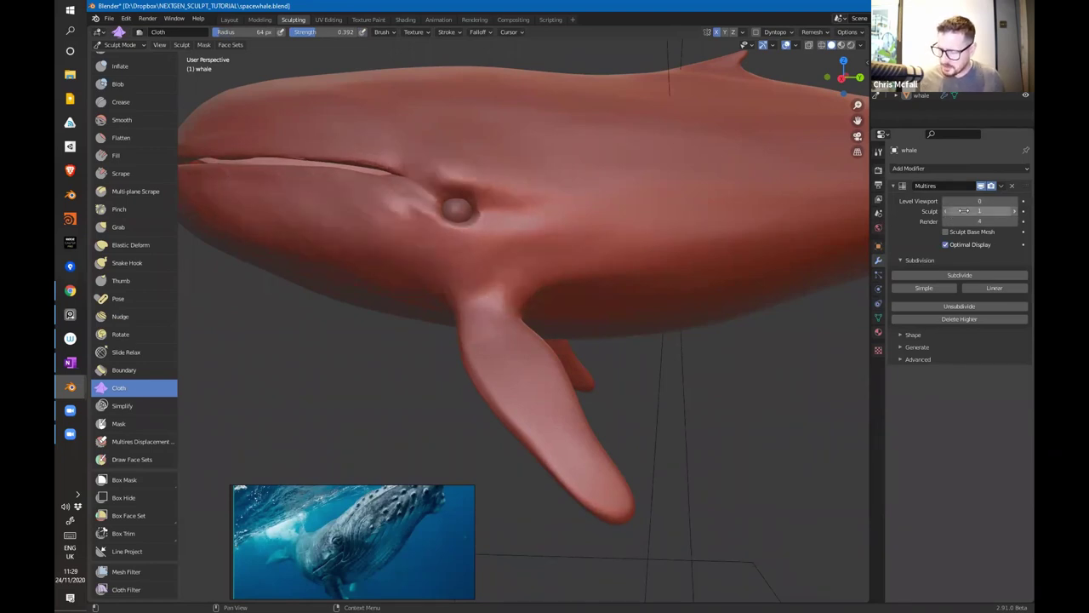
pyautogui.click(1014, 211)
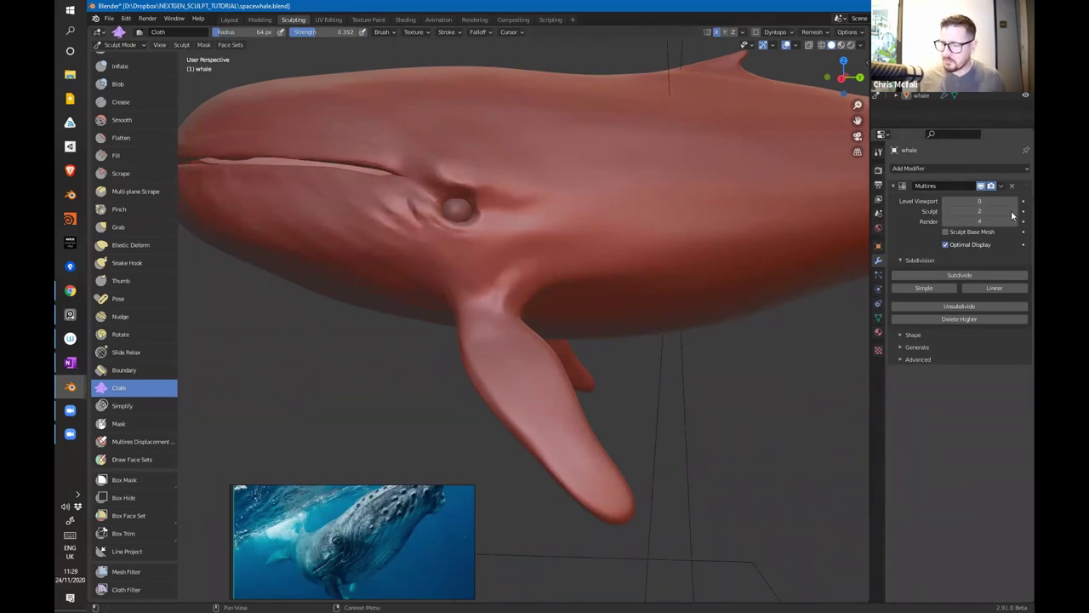
pyautogui.click(1015, 211)
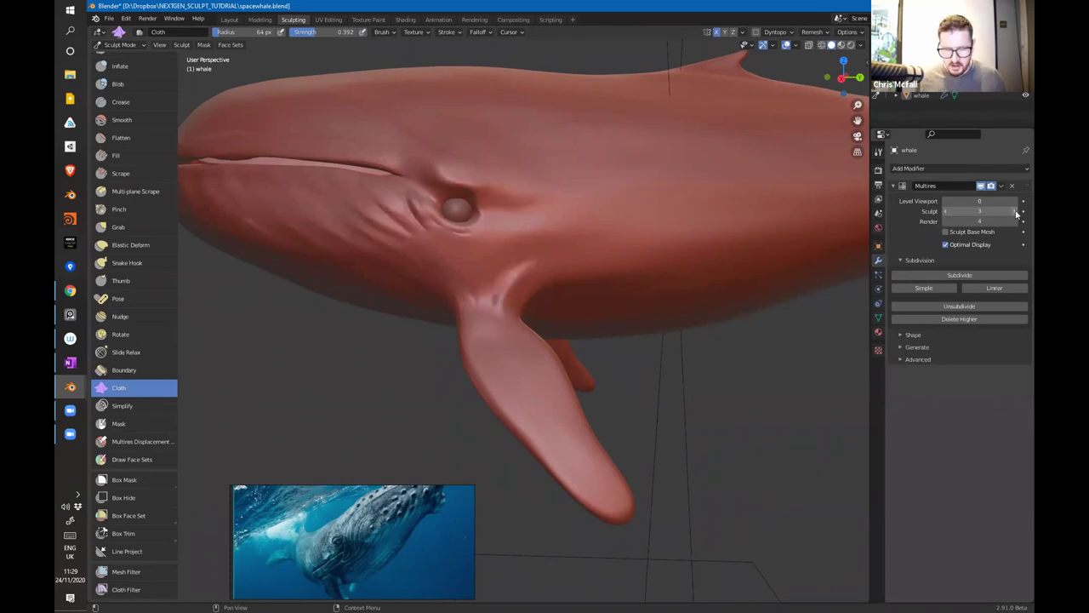
pyautogui.click(1015, 211)
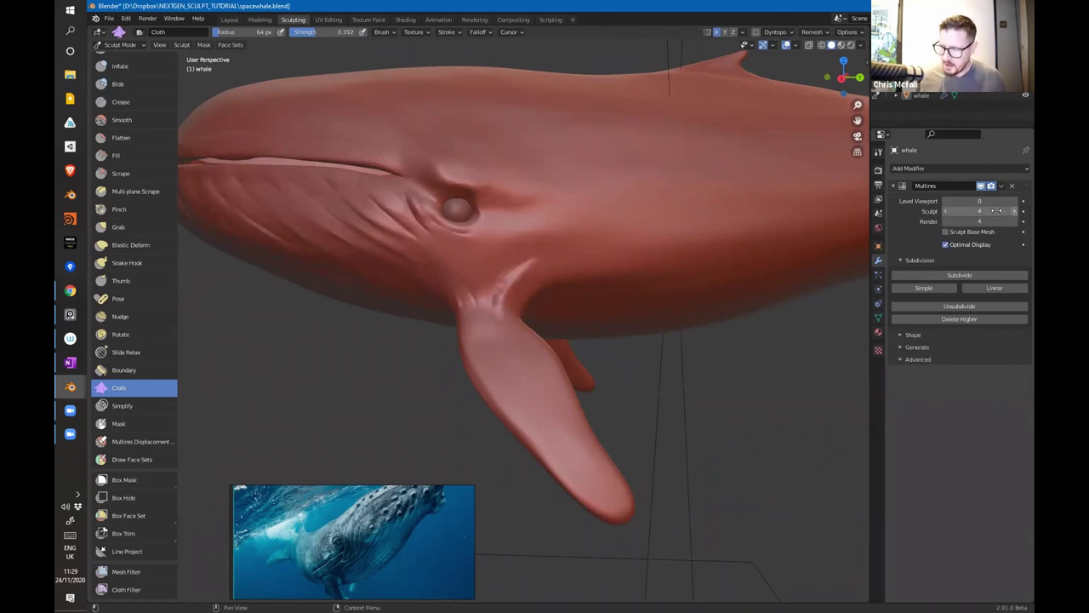
# Step: Lower the Multires sculpt level to 1 and try short Cloth strokes at the base of the flipper
pyautogui.click(947, 212)
pyautogui.click(947, 212)
pyautogui.click(947, 212)
pyautogui.moveTo(539, 306); pyautogui.dragTo(306, 219, button='middle')
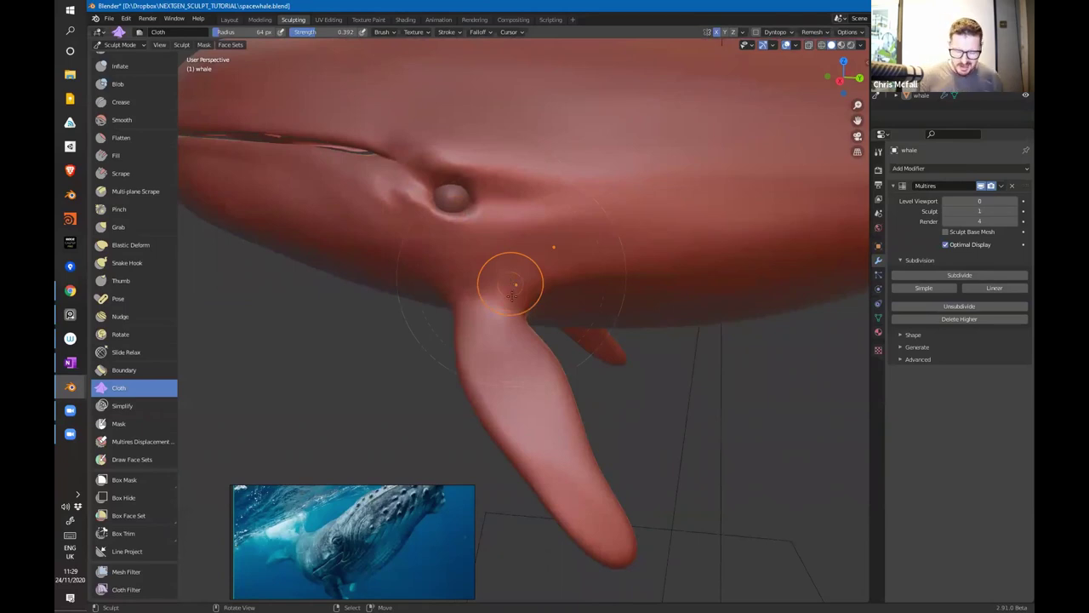
pyautogui.moveTo(511, 291); pyautogui.dragTo(507, 315)
pyautogui.moveTo(515, 270)
pyautogui.mouseDown()
pyautogui.moveTo(501, 323)
pyautogui.moveTo(516, 271)
pyautogui.moveTo(508, 298)
pyautogui.mouseUp()
pyautogui.moveTo(508, 298); pyautogui.dragTo(481, 290)
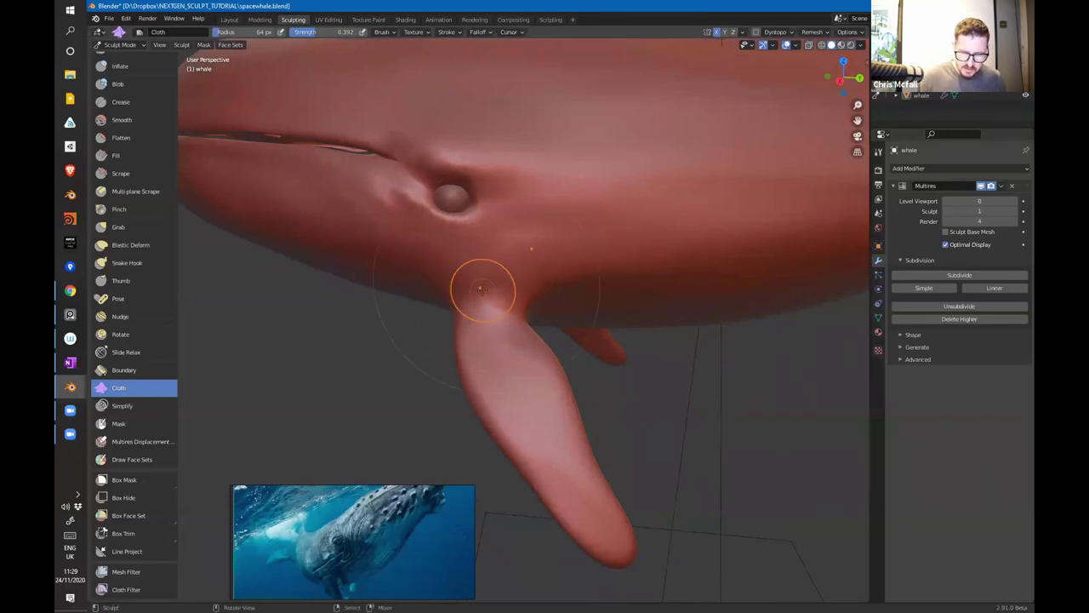
# Step: Change the Cloth brush's deformation mode to Grab
pyautogui.click(879, 170)
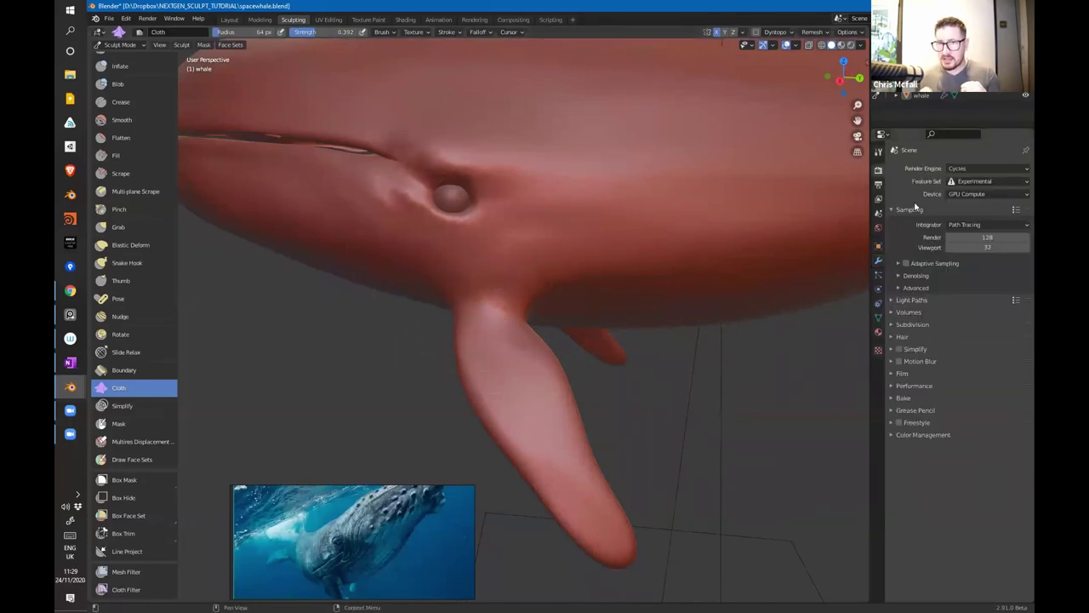
pyautogui.click(879, 152)
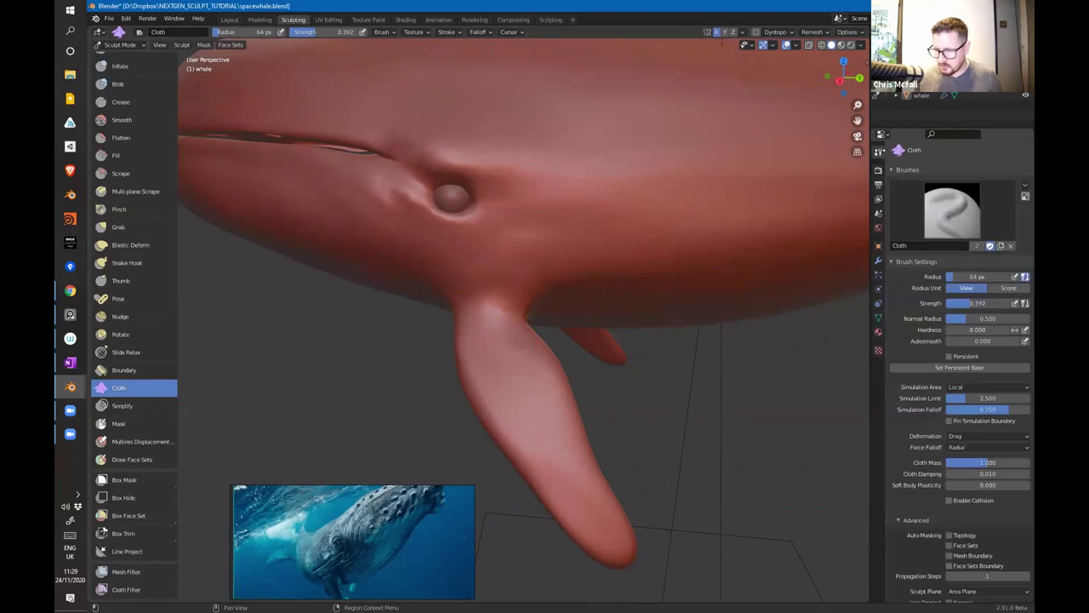
pyautogui.click(980, 437)
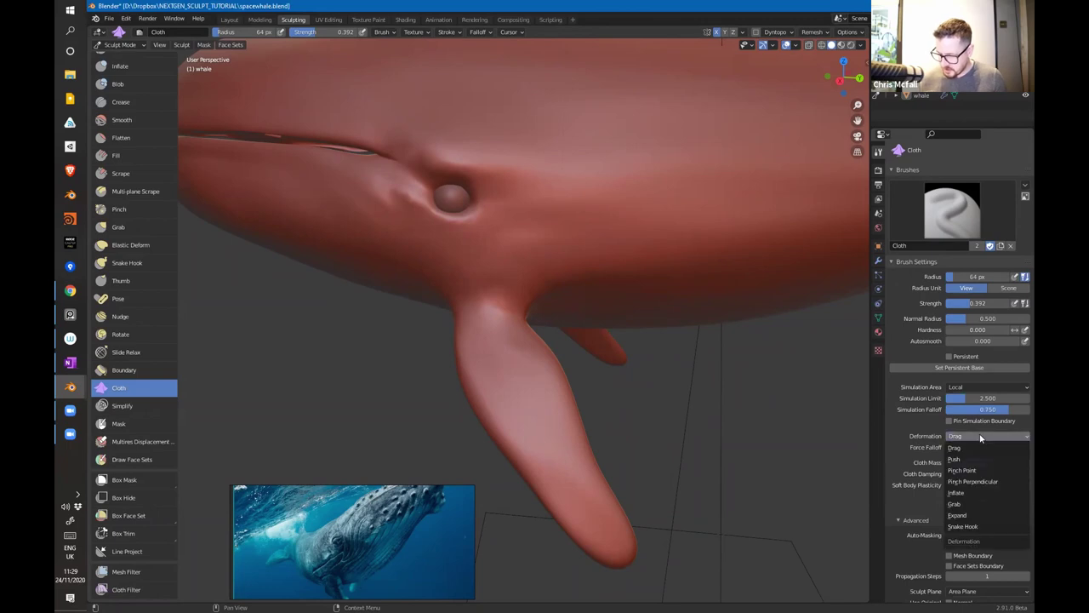
pyautogui.click(976, 506)
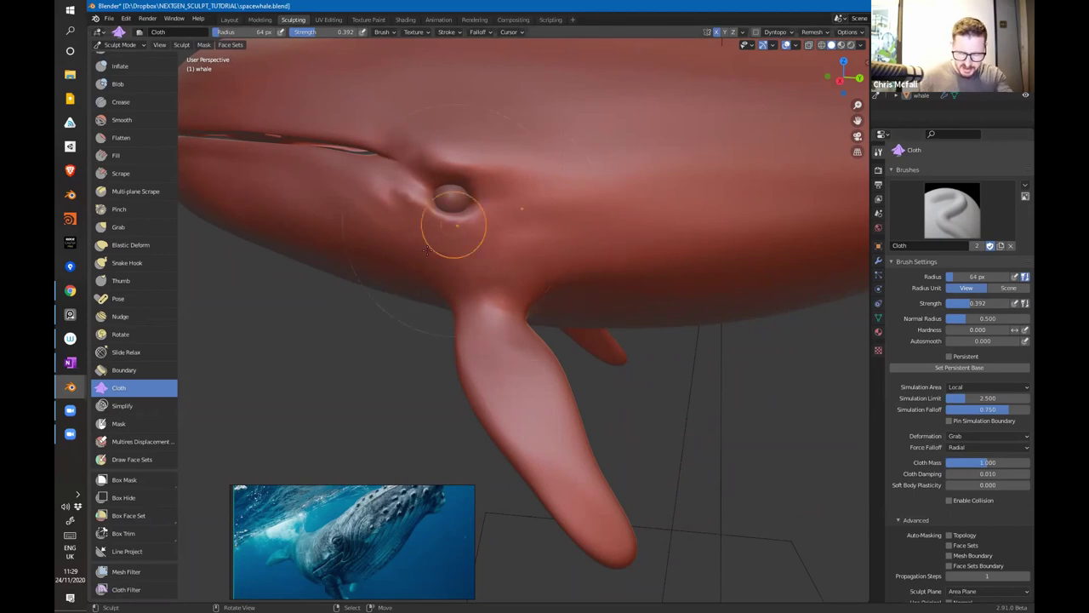
# Step: Pull broad skin folds around the flipper's base with Cloth grab strokes from several angles
pyautogui.moveTo(534, 251); pyautogui.dragTo(553, 292, button='middle')
pyautogui.moveTo(558, 290); pyautogui.dragTo(506, 285)
pyautogui.moveTo(507, 285); pyautogui.dragTo(498, 312)
pyautogui.moveTo(516, 315); pyautogui.dragTo(548, 291, button='middle')
pyautogui.moveTo(547, 290)
pyautogui.mouseDown()
pyautogui.moveTo(494, 331)
pyautogui.moveTo(469, 284)
pyautogui.mouseUp()
pyautogui.moveTo(496, 321)
pyautogui.mouseDown()
pyautogui.moveTo(491, 309)
pyautogui.moveTo(547, 345)
pyautogui.mouseUp()
pyautogui.moveTo(547, 346)
pyautogui.mouseDown(button='middle')
pyautogui.moveTo(516, 324)
pyautogui.moveTo(516, 309)
pyautogui.mouseUp(button='middle')
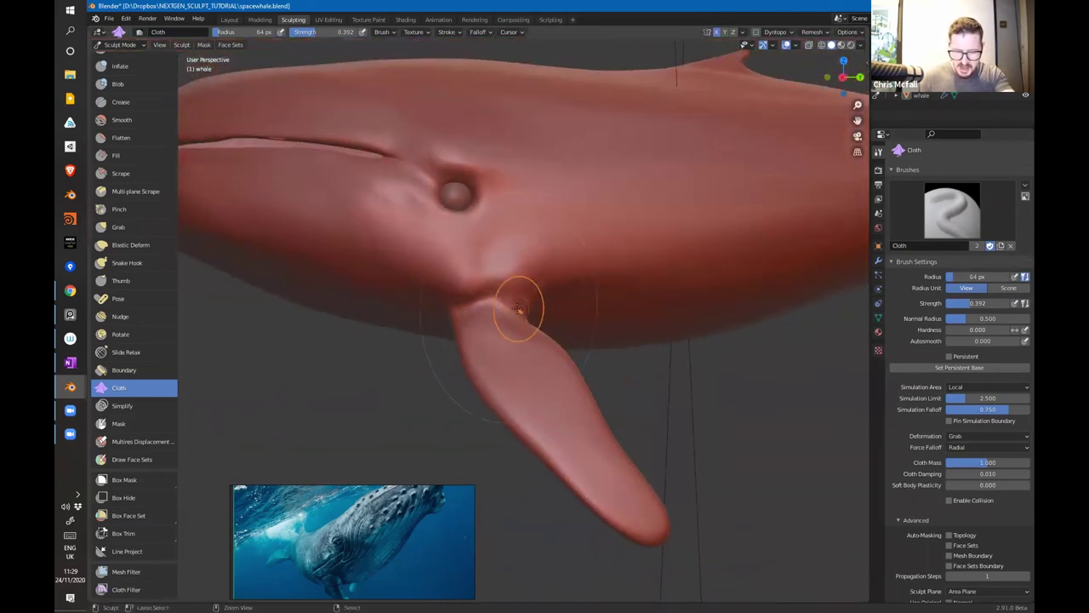
# Step: Raise the Multires sculpt level to 2 and pull tighter Cloth folds where the flipper joins the body
pyautogui.click(878, 260)
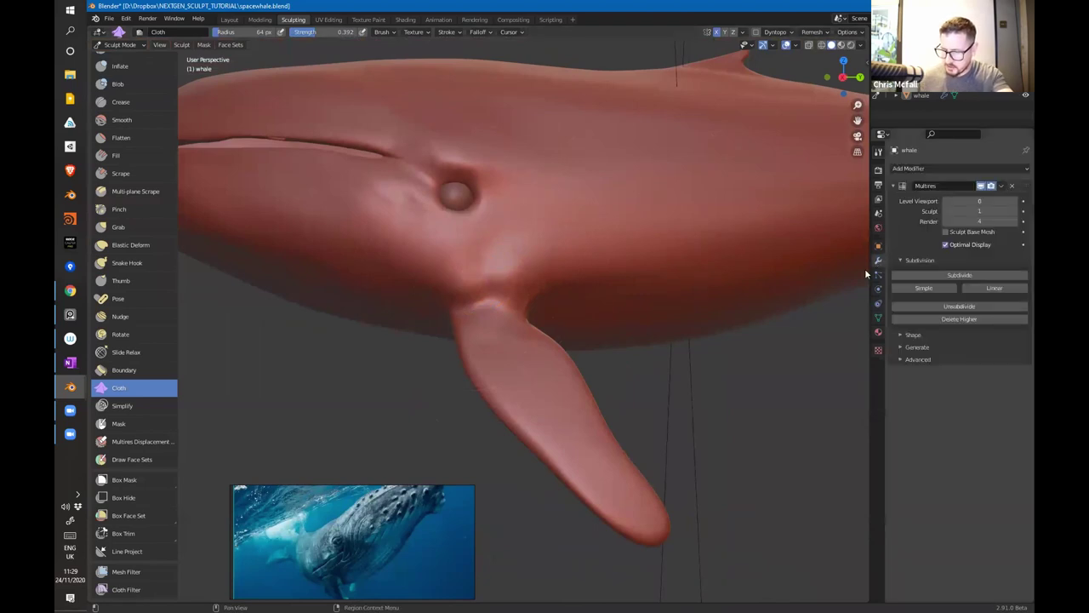
pyautogui.click(1015, 214)
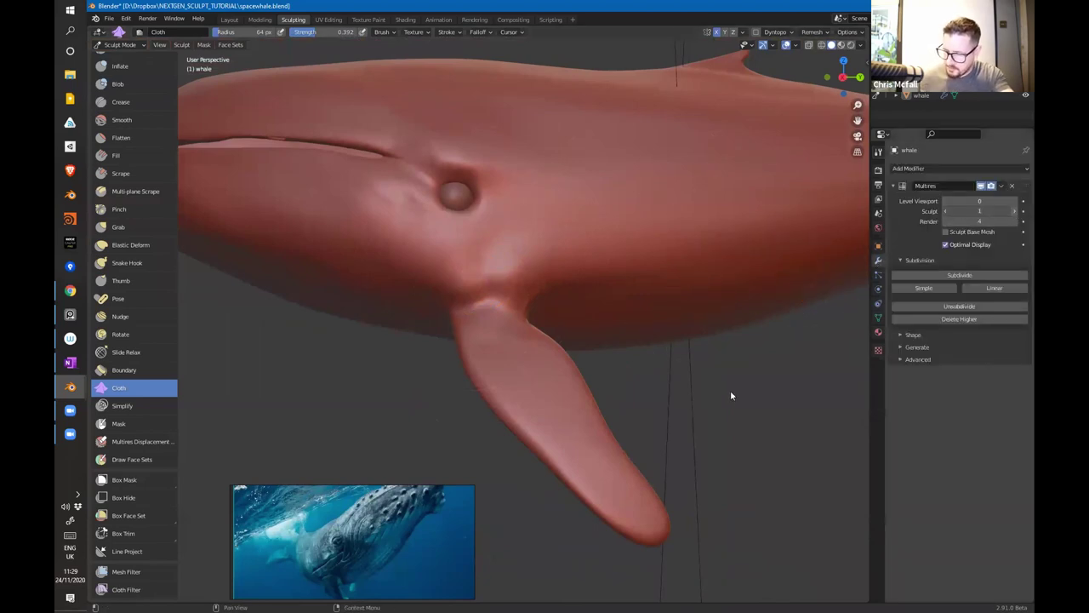
pyautogui.moveTo(596, 316); pyautogui.dragTo(491, 304, button='middle')
pyautogui.moveTo(491, 304); pyautogui.dragTo(479, 304)
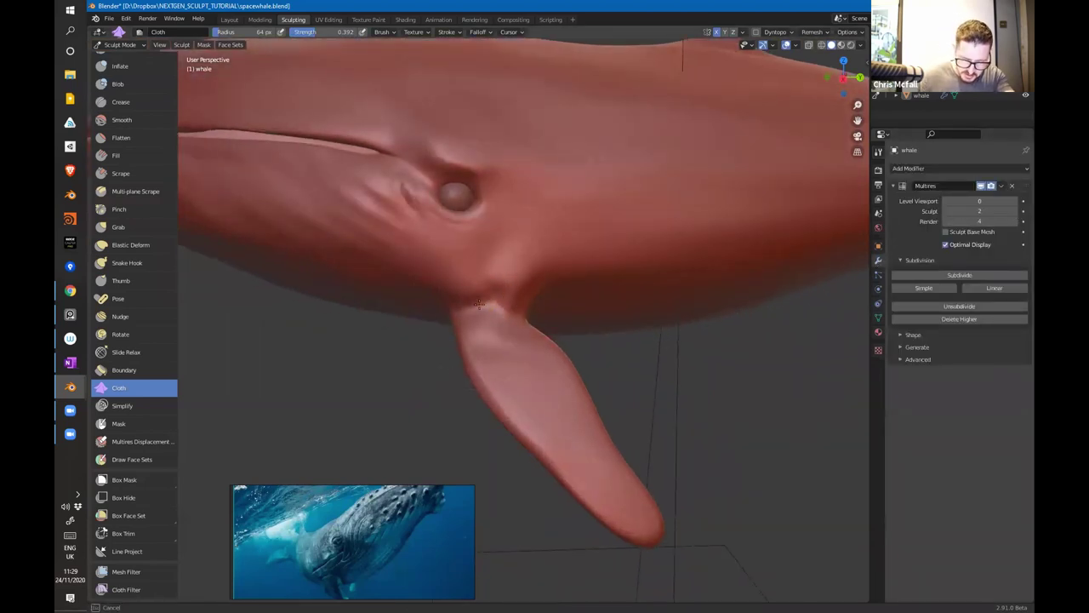
pyautogui.moveTo(461, 257); pyautogui.dragTo(468, 264)
pyautogui.moveTo(486, 316); pyautogui.dragTo(473, 291)
pyautogui.scroll(2, 525, 314)
pyautogui.moveTo(541, 280); pyautogui.dragTo(531, 309)
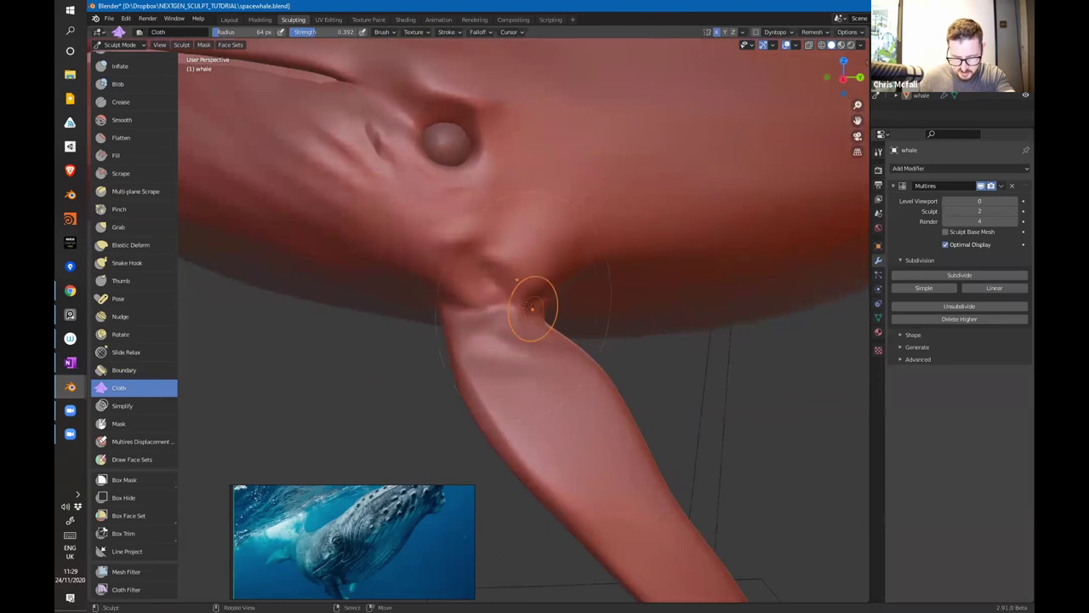
# Step: Reduce the Cloth brush radius to 50 px and bunch up creases around the front and underside of the flipper joint
pyautogui.press('f')
pyautogui.click(501, 293)
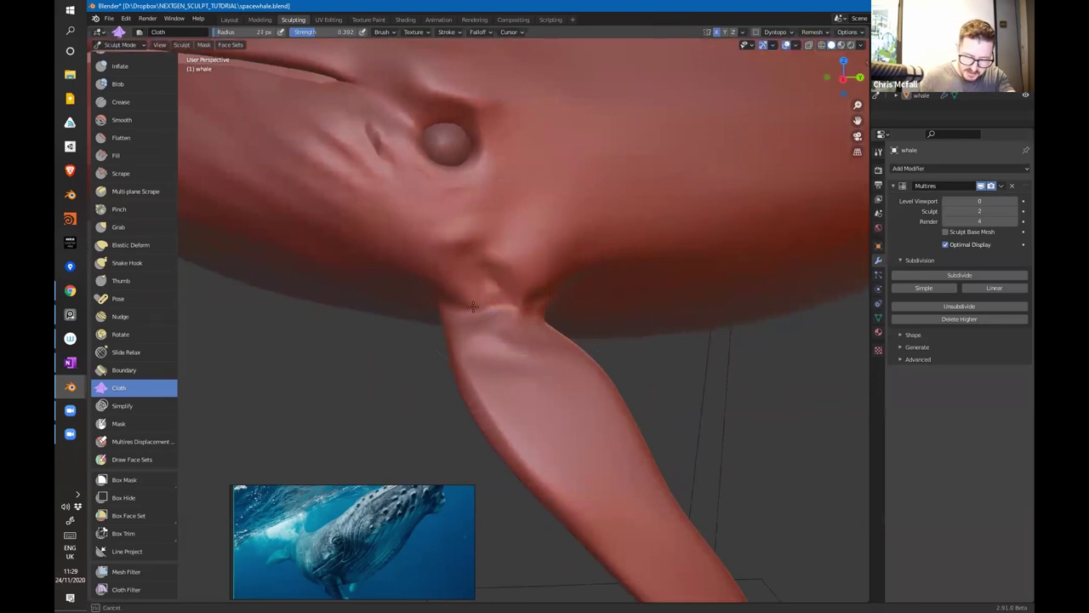
pyautogui.press('f')
pyautogui.click(508, 291)
pyautogui.moveTo(478, 281)
pyautogui.mouseDown()
pyautogui.moveTo(468, 306)
pyautogui.moveTo(495, 271)
pyautogui.moveTo(485, 297)
pyautogui.moveTo(497, 325)
pyautogui.moveTo(457, 333)
pyautogui.moveTo(464, 323)
pyautogui.mouseUp()
pyautogui.moveTo(499, 360)
pyautogui.mouseDown(button='middle')
pyautogui.moveTo(608, 279)
pyautogui.moveTo(471, 286)
pyautogui.mouseUp(button='middle')
pyautogui.moveTo(447, 286)
pyautogui.mouseDown()
pyautogui.moveTo(428, 283)
pyautogui.moveTo(487, 302)
pyautogui.mouseUp()
pyautogui.moveTo(424, 319)
pyautogui.mouseDown()
pyautogui.moveTo(486, 297)
pyautogui.moveTo(430, 345)
pyautogui.moveTo(434, 299)
pyautogui.mouseUp()
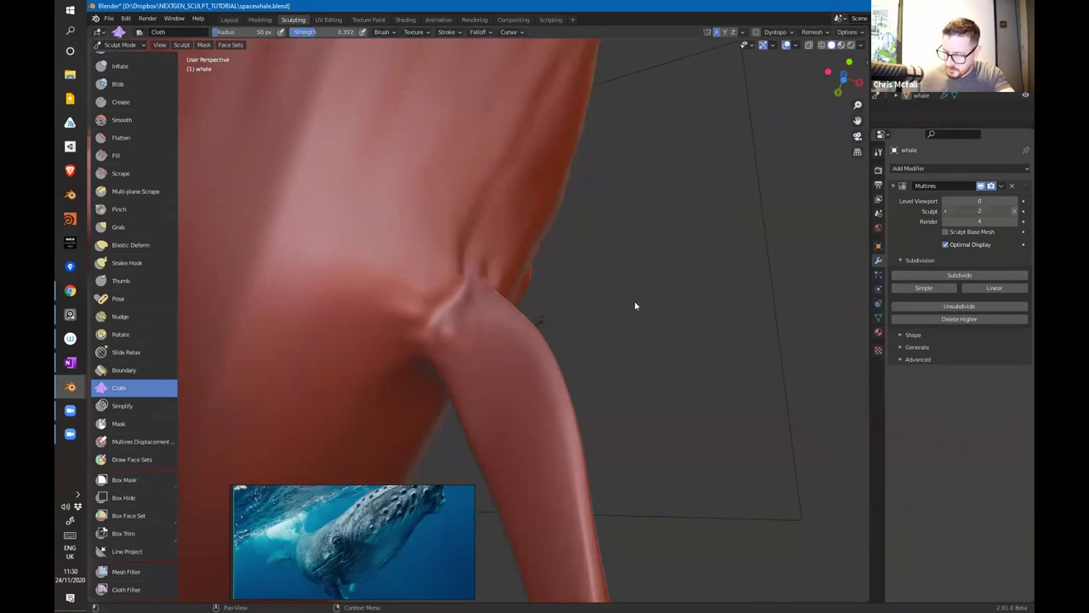
# Step: Set the Cloth brush radius to 59 px and deepen the folds at the flipper joint
pyautogui.moveTo(629, 321); pyautogui.dragTo(566, 320, button='middle')
pyautogui.press('f')
pyautogui.click(499, 309)
pyautogui.moveTo(476, 304)
pyautogui.mouseDown()
pyautogui.moveTo(430, 291)
pyautogui.moveTo(426, 277)
pyautogui.moveTo(428, 360)
pyautogui.moveTo(452, 349)
pyautogui.mouseUp()
pyautogui.moveTo(587, 255)
pyautogui.mouseDown(button='middle')
pyautogui.moveTo(428, 399)
pyautogui.moveTo(498, 328)
pyautogui.mouseUp(button='middle')
pyautogui.moveTo(499, 328)
pyautogui.mouseDown()
pyautogui.moveTo(462, 274)
pyautogui.moveTo(524, 308)
pyautogui.moveTo(446, 296)
pyautogui.moveTo(469, 308)
pyautogui.mouseUp()
# Step: Raise the Multires sculpt level to 4 and wrinkle the skin above the flipper joint with a 116 px Cloth brush
pyautogui.scroll(-1, 496, 351)
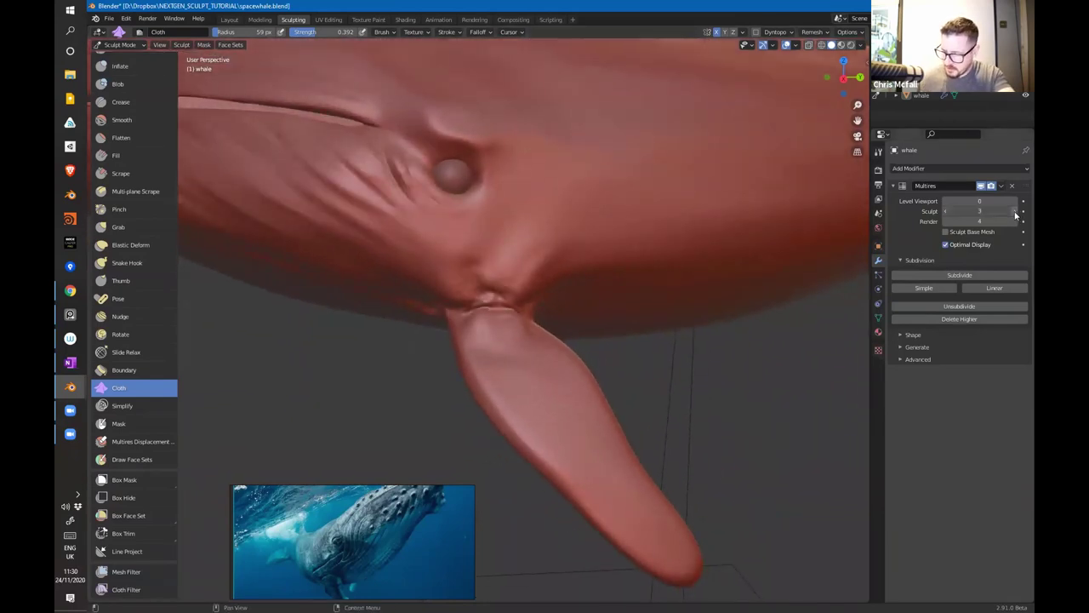
pyautogui.press('f')
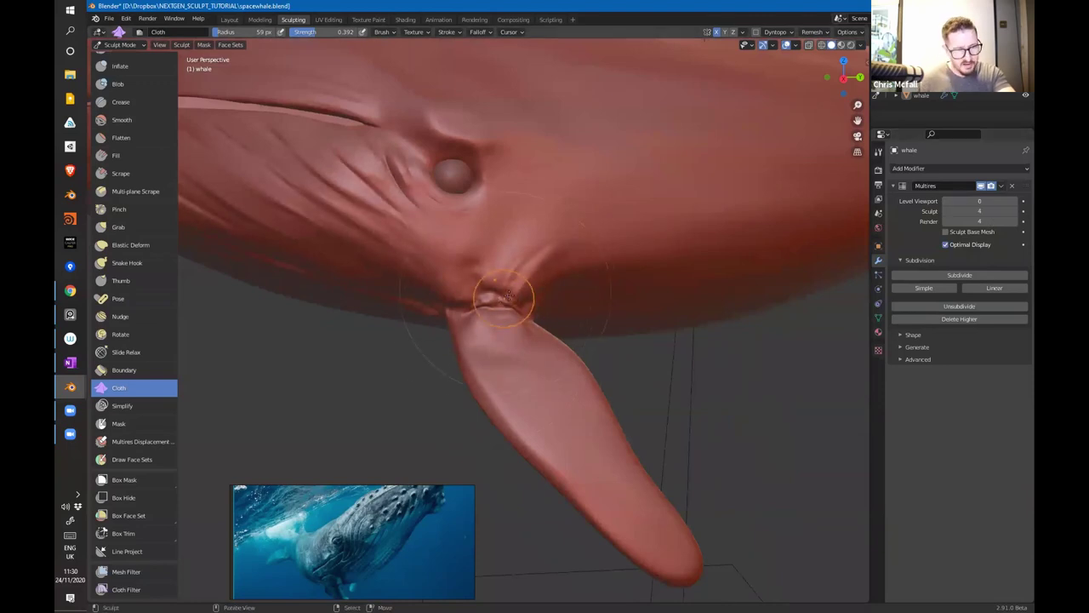
pyautogui.click(550, 315)
pyautogui.moveTo(549, 315); pyautogui.dragTo(558, 303, button='middle')
pyautogui.moveTo(486, 257); pyautogui.dragTo(488, 267)
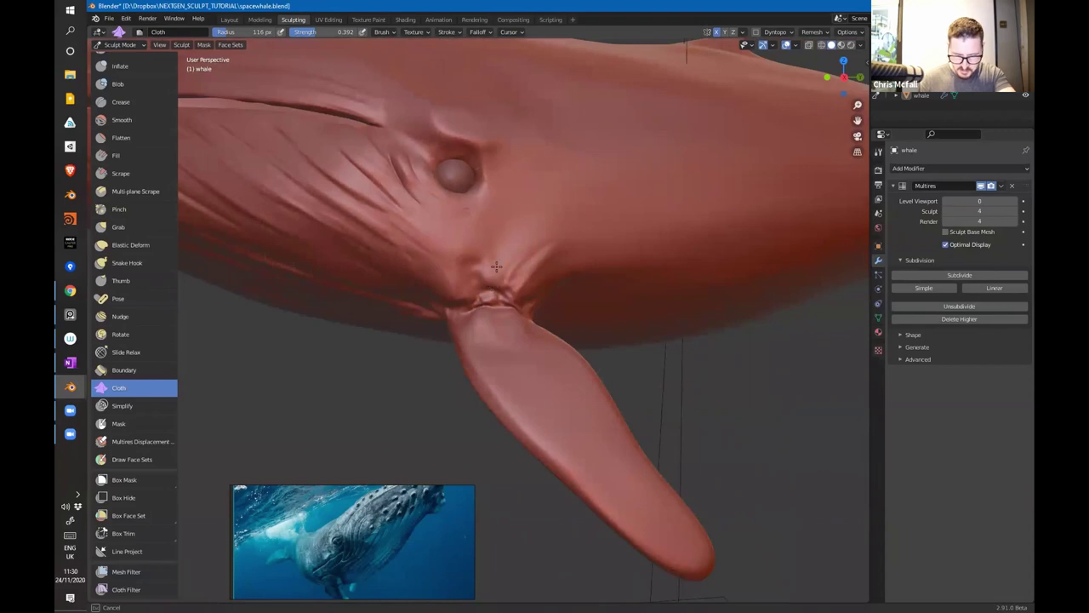
pyautogui.moveTo(490, 240); pyautogui.dragTo(502, 185)
pyautogui.moveTo(554, 279); pyautogui.dragTo(581, 271, button='middle')
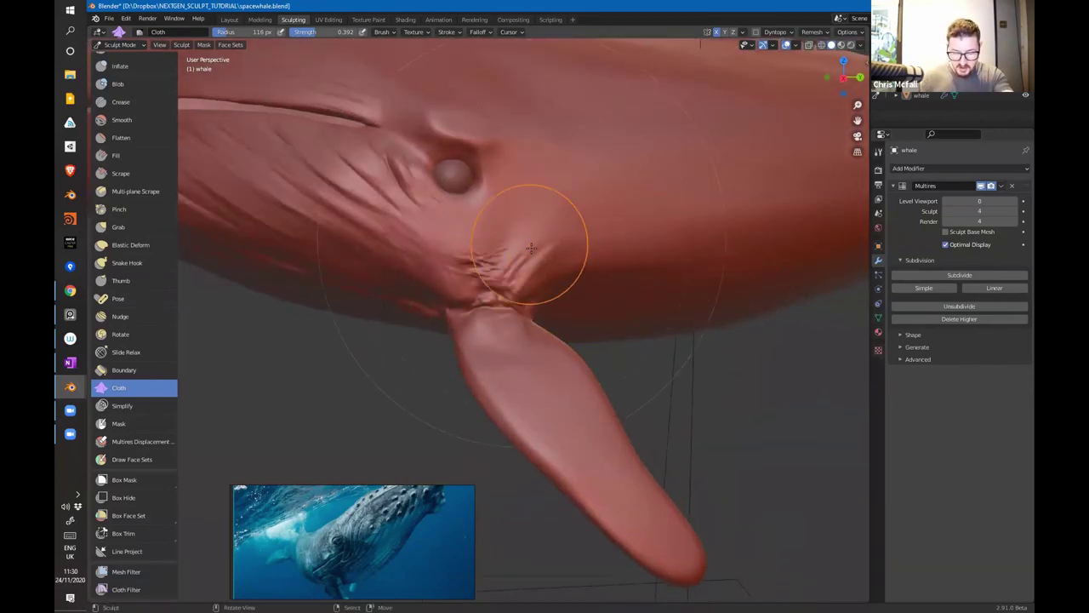
pyautogui.moveTo(528, 265); pyautogui.dragTo(521, 277)
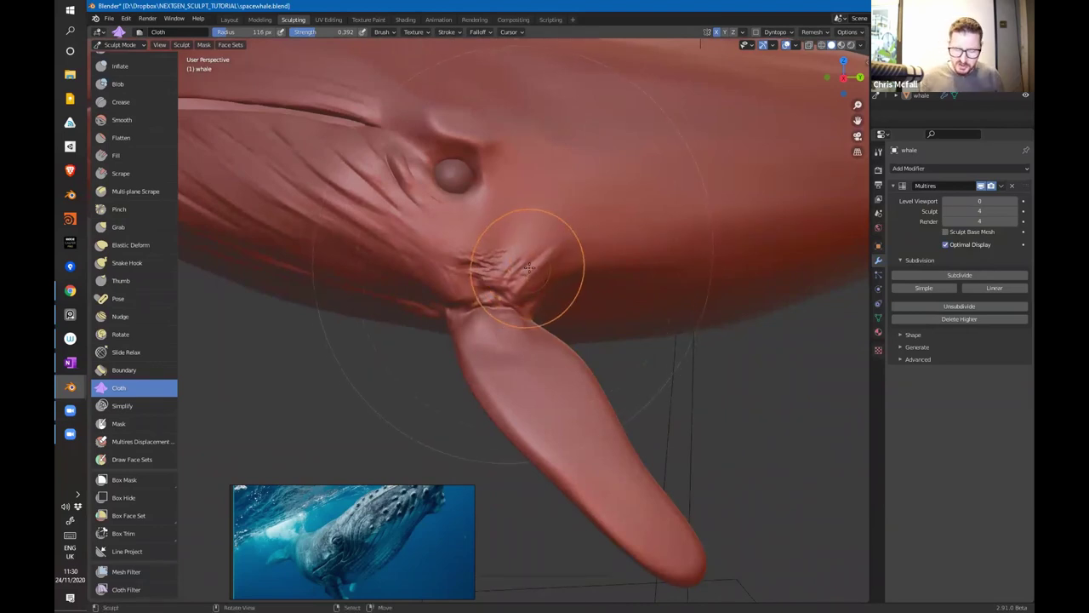
# Step: Extend the fine Cloth wrinkles forward from the flipper joint toward the throat grooves
pyautogui.moveTo(525, 261); pyautogui.dragTo(552, 238, button='middle')
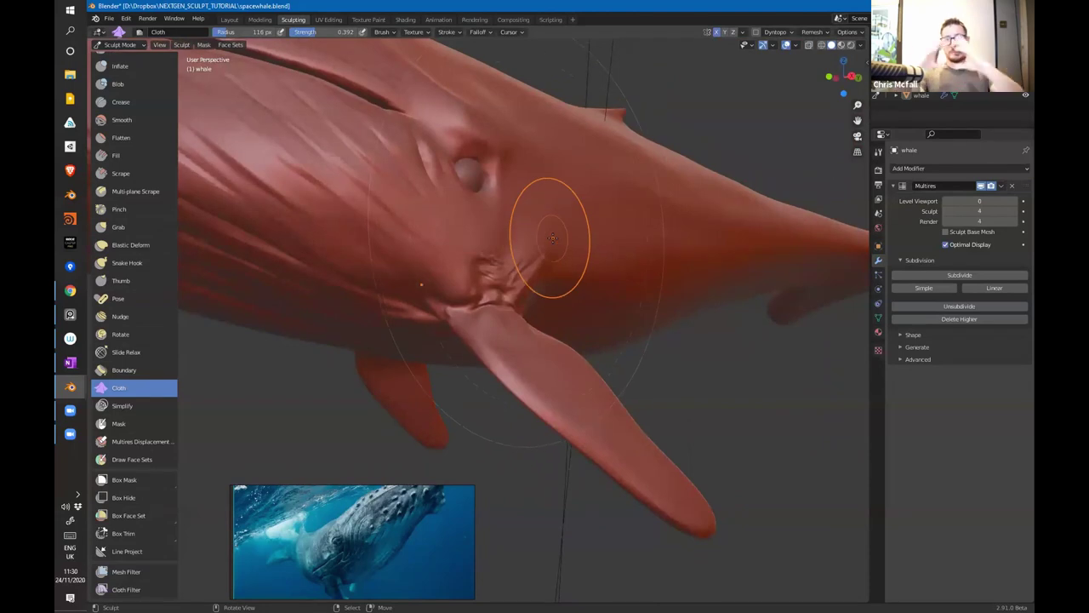
pyautogui.moveTo(479, 272); pyautogui.dragTo(484, 262, button='middle')
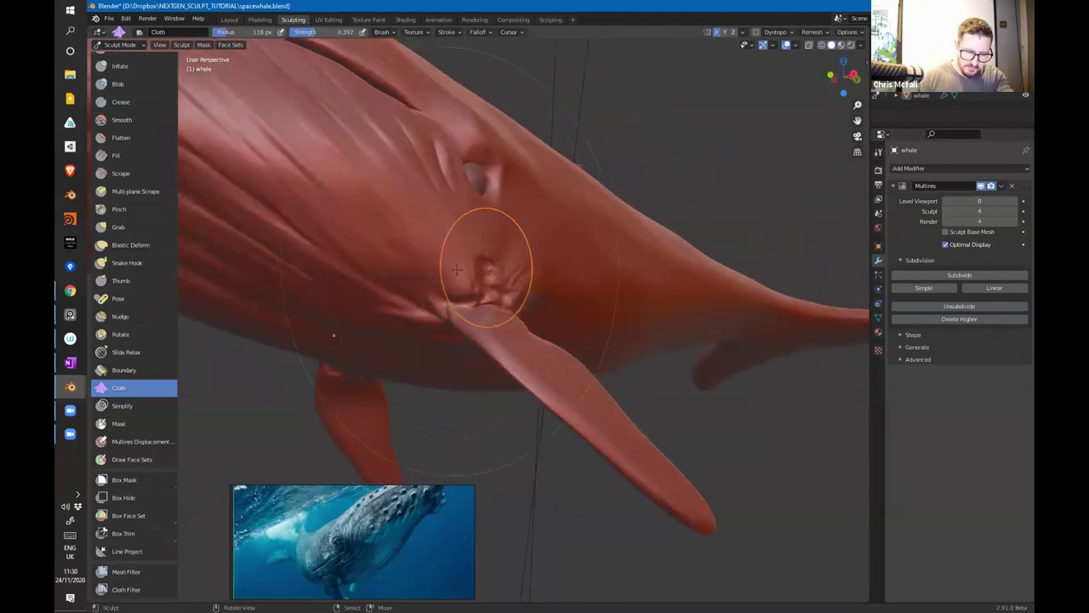
pyautogui.moveTo(433, 248); pyautogui.dragTo(452, 293)
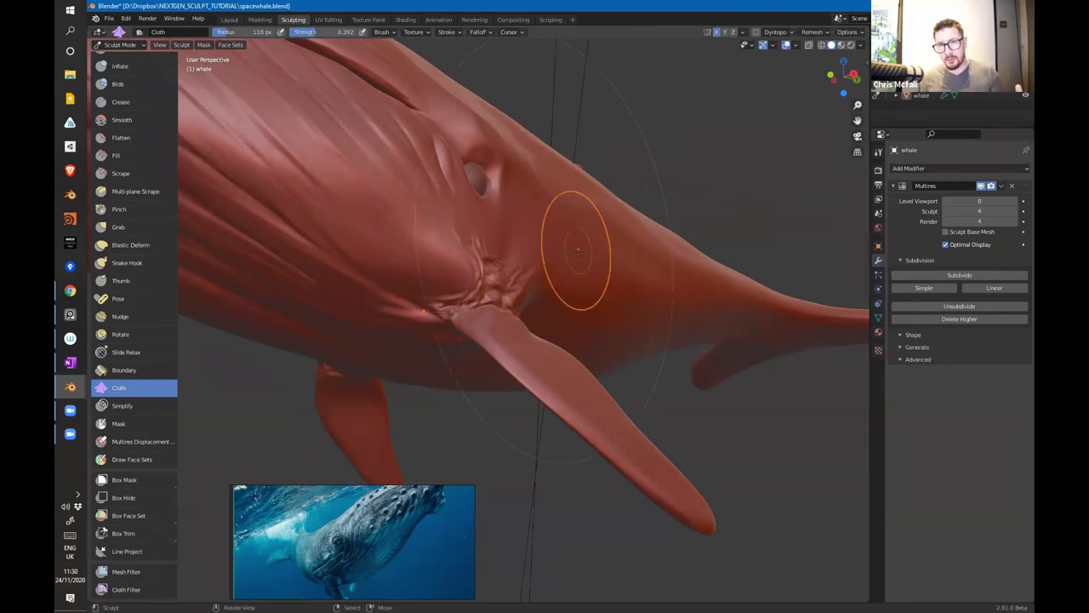
pyautogui.moveTo(578, 249); pyautogui.dragTo(437, 304, button='middle')
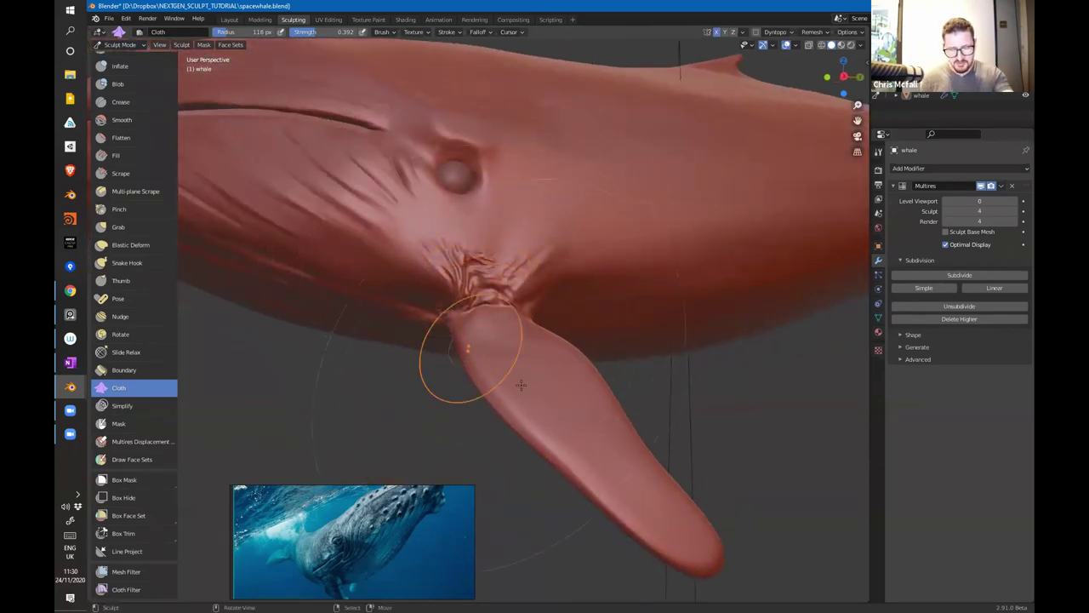
pyautogui.moveTo(525, 263)
pyautogui.keyDown('shift'); pyautogui.mouseDown(button='middle')
pyautogui.moveTo(518, 329)
pyautogui.moveTo(531, 262)
pyautogui.moveTo(547, 370)
pyautogui.moveTo(579, 318)
pyautogui.moveTo(468, 274)
pyautogui.mouseUp(button='middle'); pyautogui.keyUp('shift')
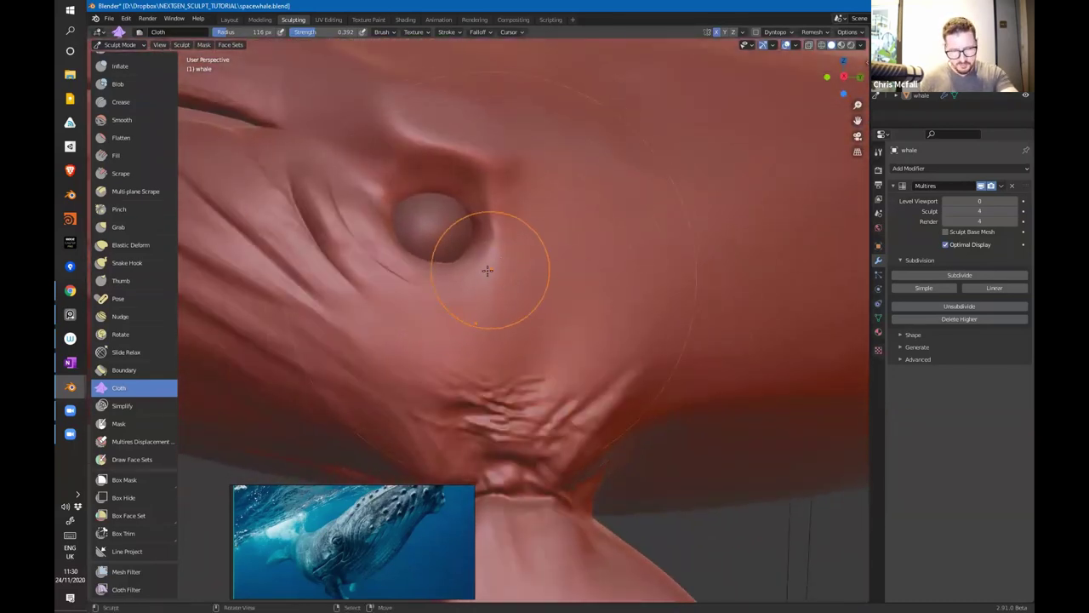
pyautogui.press('g')
pyautogui.press('f')
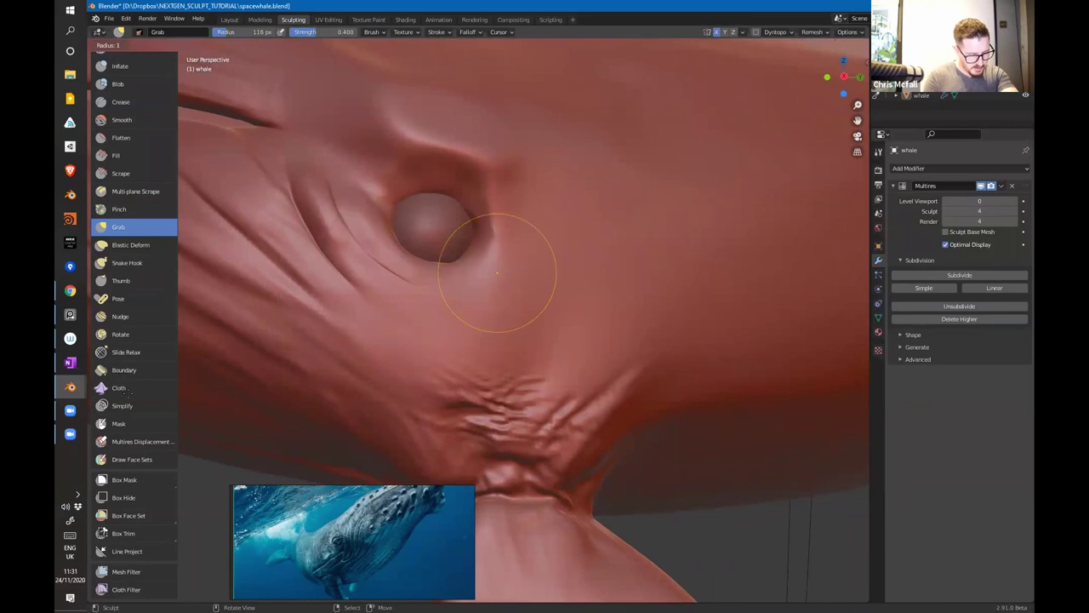
pyautogui.press('Escape')
pyautogui.click(119, 387)
# Step: Set the Cloth brush radius to 71 px and push fine wrinkles into the skin at both corners of the eye
pyautogui.moveTo(476, 323)
pyautogui.mouseDown(button='middle')
pyautogui.moveTo(504, 311)
pyautogui.moveTo(489, 273)
pyautogui.mouseUp(button='middle')
pyautogui.press('f')
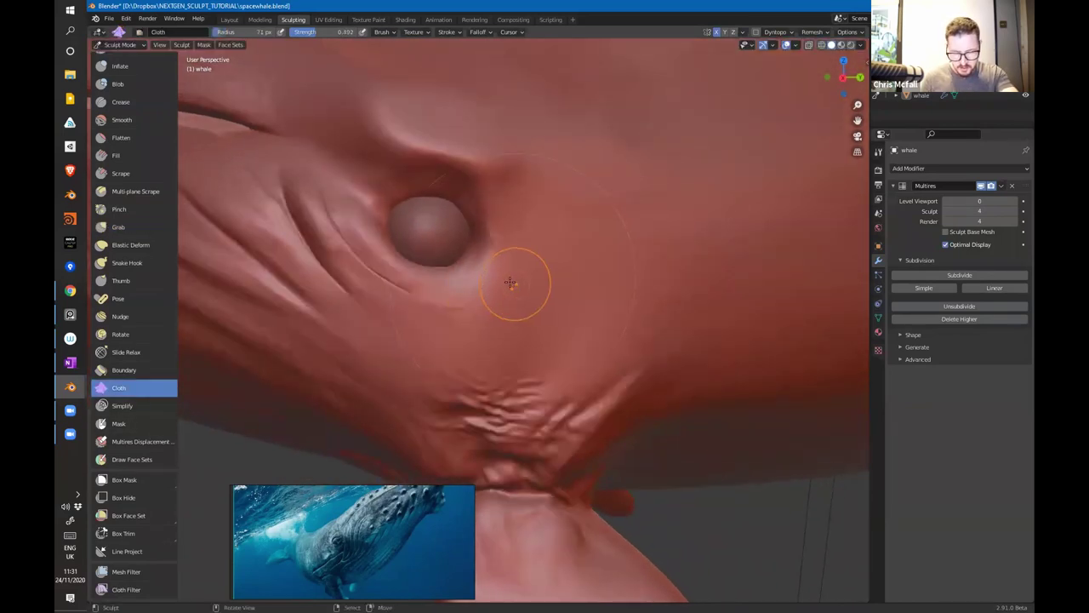
pyautogui.moveTo(503, 258)
pyautogui.mouseDown()
pyautogui.moveTo(492, 273)
pyautogui.moveTo(506, 265)
pyautogui.mouseUp()
pyautogui.moveTo(518, 207); pyautogui.dragTo(515, 250)
pyautogui.moveTo(479, 200); pyautogui.dragTo(483, 236)
pyautogui.moveTo(386, 171)
pyautogui.mouseDown()
pyautogui.moveTo(368, 228)
pyautogui.moveTo(361, 206)
pyautogui.moveTo(332, 204)
pyautogui.moveTo(347, 185)
pyautogui.moveTo(382, 194)
pyautogui.moveTo(380, 207)
pyautogui.moveTo(389, 190)
pyautogui.moveTo(539, 272)
pyautogui.moveTo(445, 230)
pyautogui.moveTo(473, 246)
pyautogui.moveTo(530, 231)
pyautogui.mouseUp()
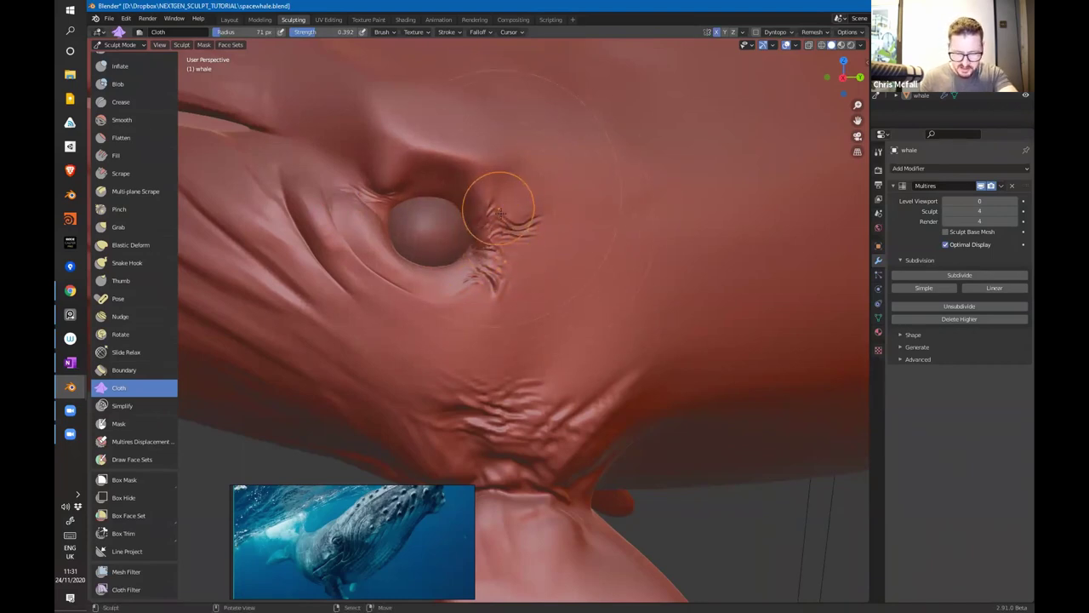
# Step: Lower the Multires sculpt level to 3 and push broader Cloth folds into the skin at both corners of the eye
pyautogui.click(948, 211)
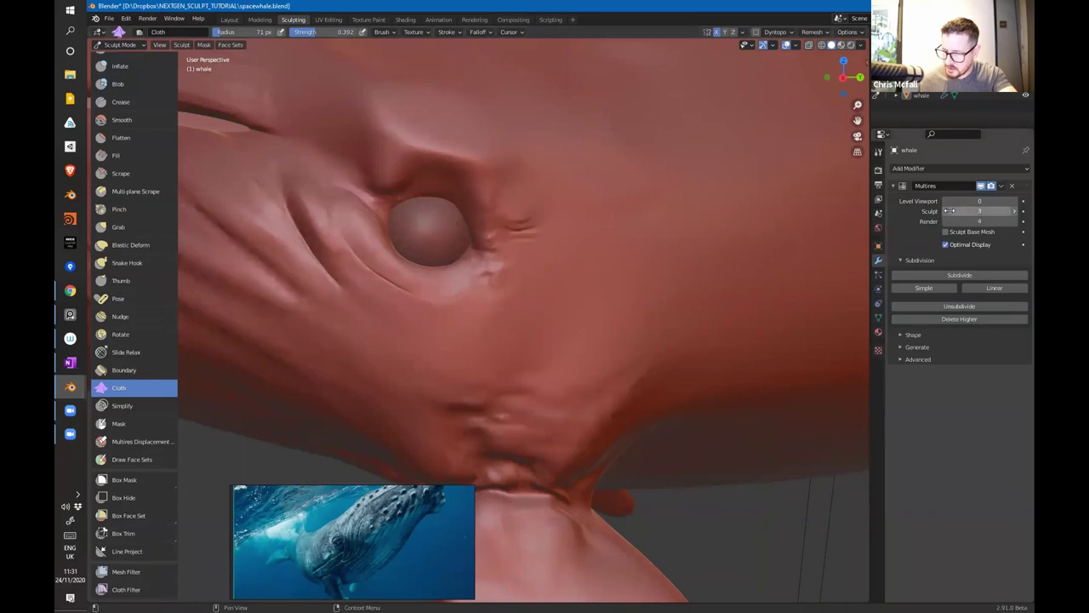
pyautogui.moveTo(519, 243)
pyautogui.mouseDown()
pyautogui.moveTo(489, 213)
pyautogui.moveTo(506, 217)
pyautogui.moveTo(498, 264)
pyautogui.moveTo(533, 246)
pyautogui.moveTo(530, 259)
pyautogui.mouseUp()
pyautogui.moveTo(366, 221); pyautogui.dragTo(365, 169)
pyautogui.moveTo(365, 169)
pyautogui.mouseDown()
pyautogui.moveTo(360, 158)
pyautogui.moveTo(352, 185)
pyautogui.mouseUp()
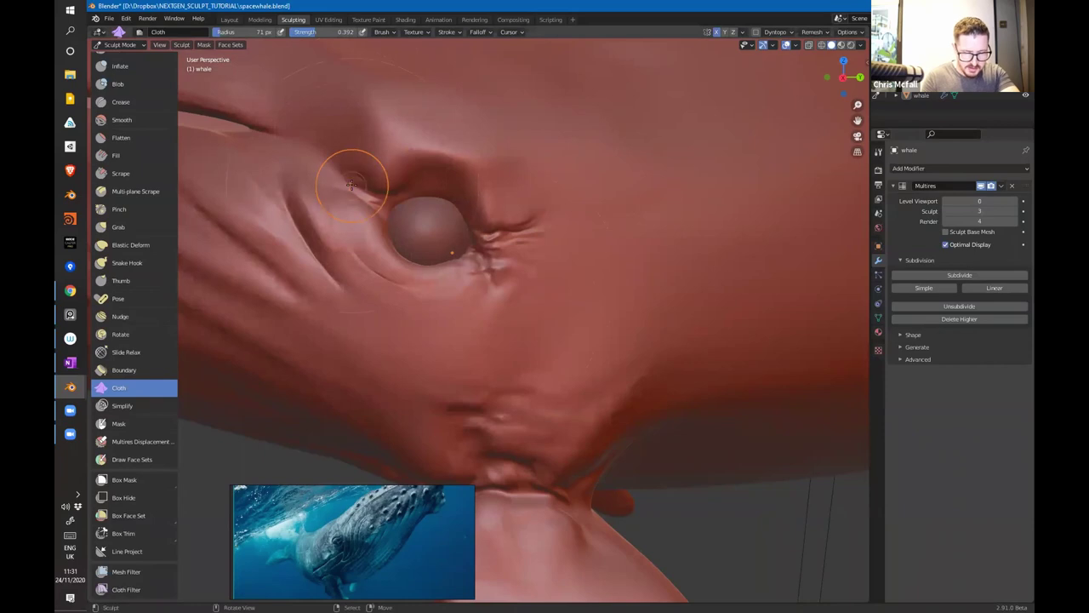
# Step: Raise the Multires sculpt level to 4 and push fine Cloth wrinkles into the skin just below the eye
pyautogui.moveTo(600, 288); pyautogui.dragTo(568, 300, button='middle')
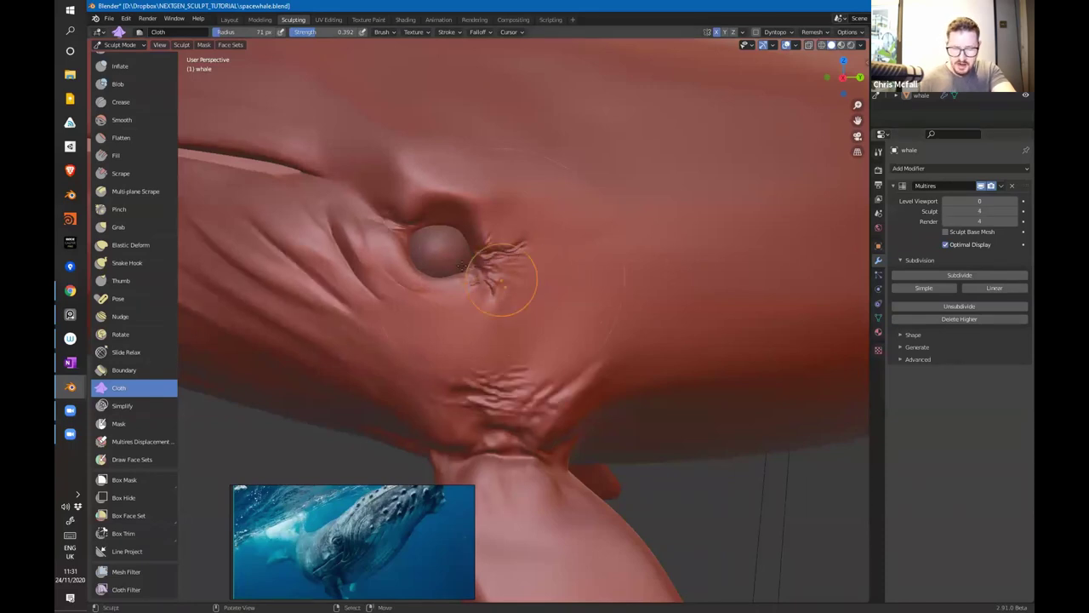
pyautogui.moveTo(411, 299); pyautogui.dragTo(434, 289, button='middle')
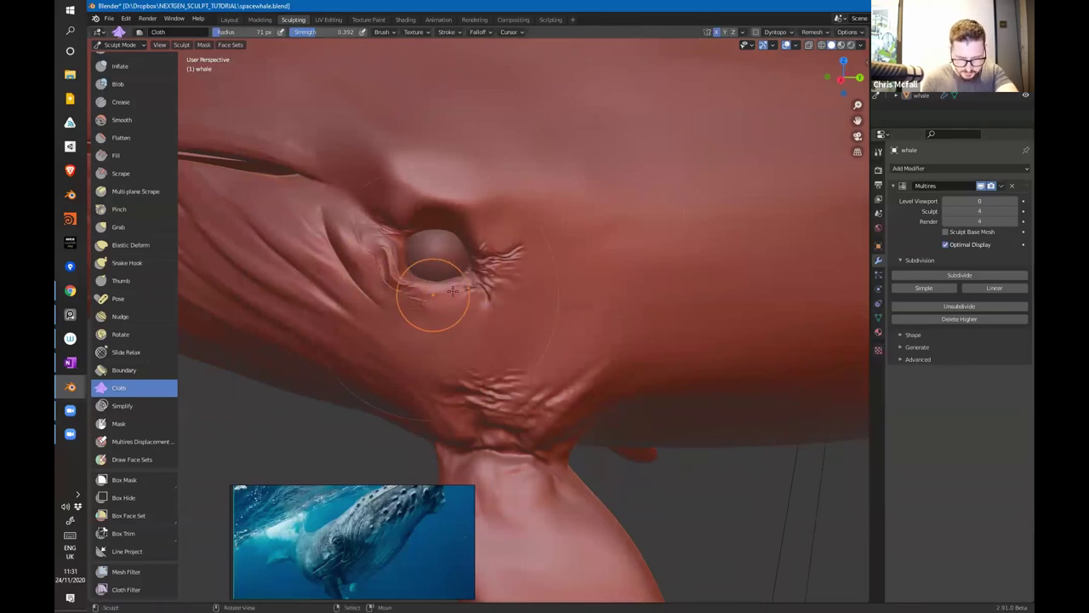
pyautogui.moveTo(455, 296)
pyautogui.mouseDown()
pyautogui.moveTo(389, 289)
pyautogui.moveTo(378, 274)
pyautogui.moveTo(492, 349)
pyautogui.mouseUp()
pyautogui.moveTo(387, 308)
pyautogui.mouseDown()
pyautogui.moveTo(403, 282)
pyautogui.moveTo(394, 303)
pyautogui.moveTo(399, 291)
pyautogui.moveTo(422, 292)
pyautogui.mouseUp()
pyautogui.moveTo(527, 300); pyautogui.dragTo(541, 298, button='middle')
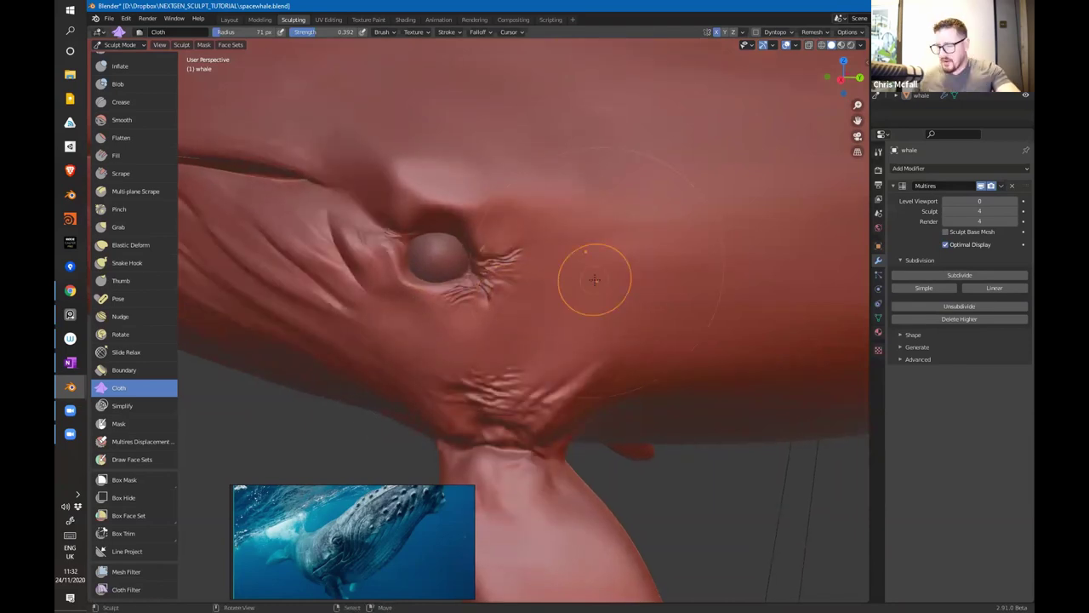
# Step: Lower the Multires sculpt level to 1 and try the Inflate brush on the skin below the eye
pyautogui.click(944, 212)
pyautogui.click(944, 213)
pyautogui.click(944, 213)
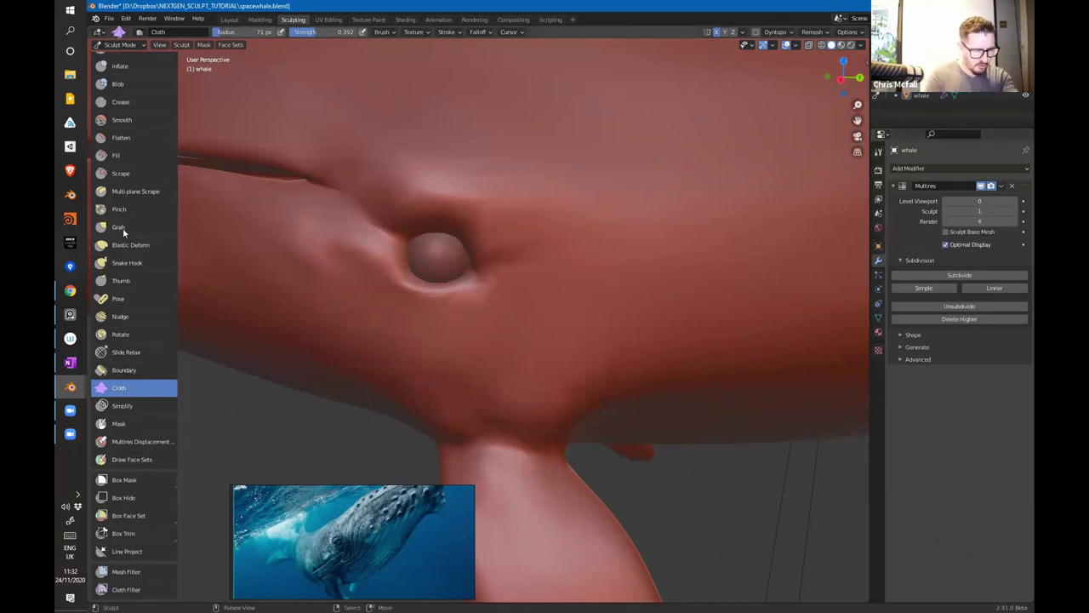
pyautogui.click(128, 67)
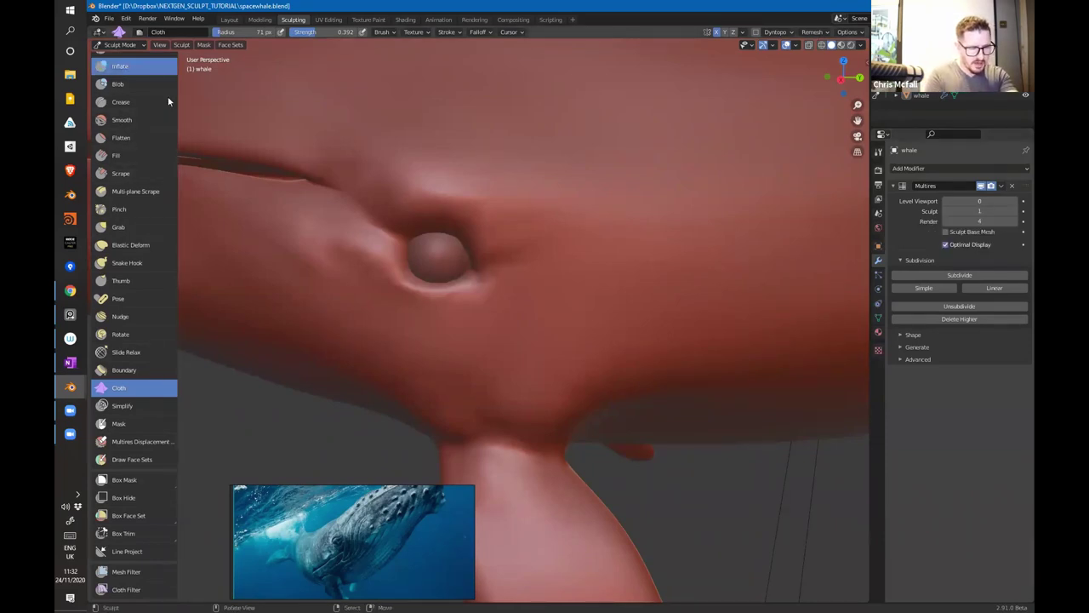
pyautogui.moveTo(510, 297); pyautogui.dragTo(390, 274, button='middle')
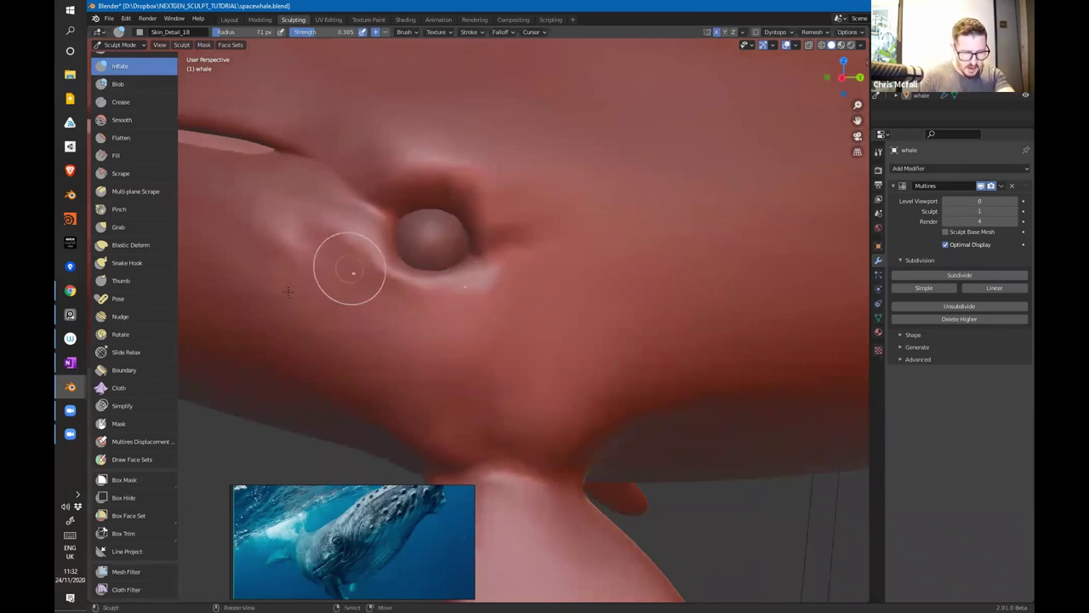
pyautogui.moveTo(352, 273); pyautogui.dragTo(422, 307)
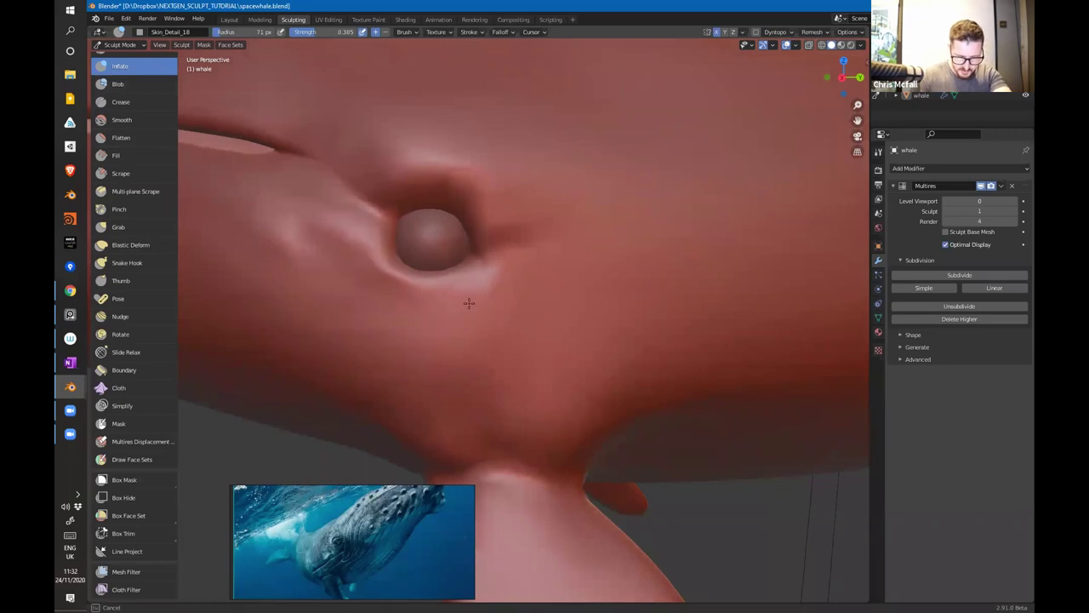
# Step: Raise the Multires sculpt level to 2 and check the Inflate brush's stroke settings
pyautogui.click(1015, 213)
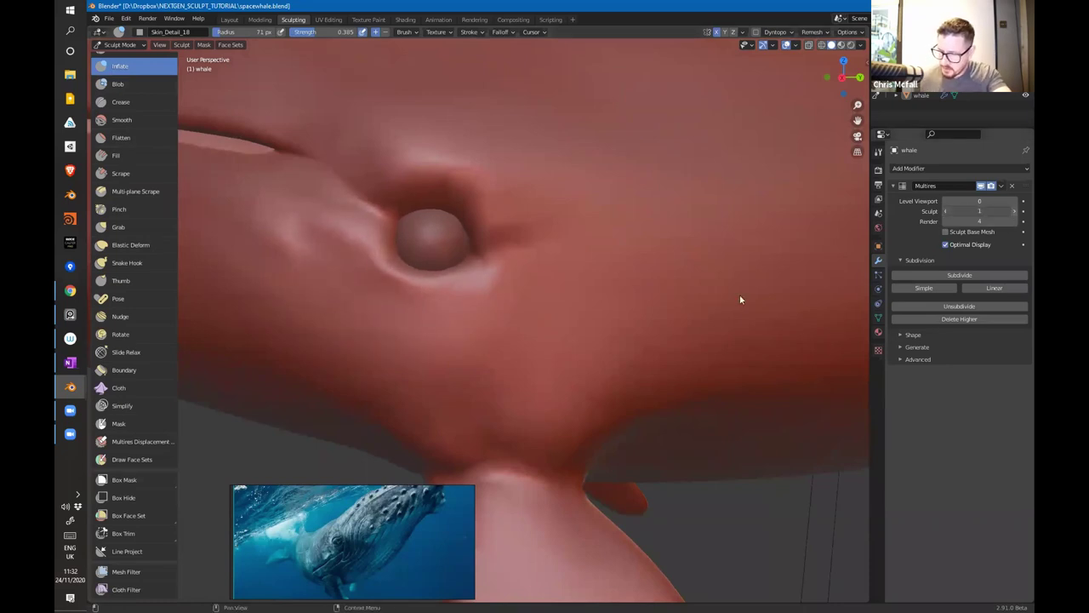
pyautogui.moveTo(372, 250); pyautogui.dragTo(453, 294, button='middle')
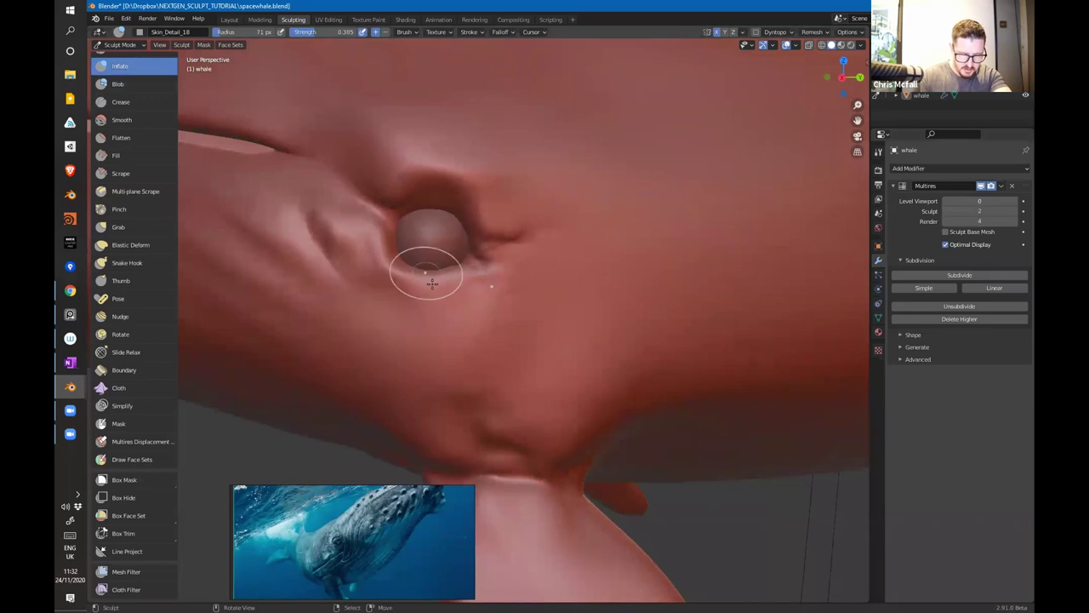
pyautogui.click(452, 31)
pyautogui.click(472, 33)
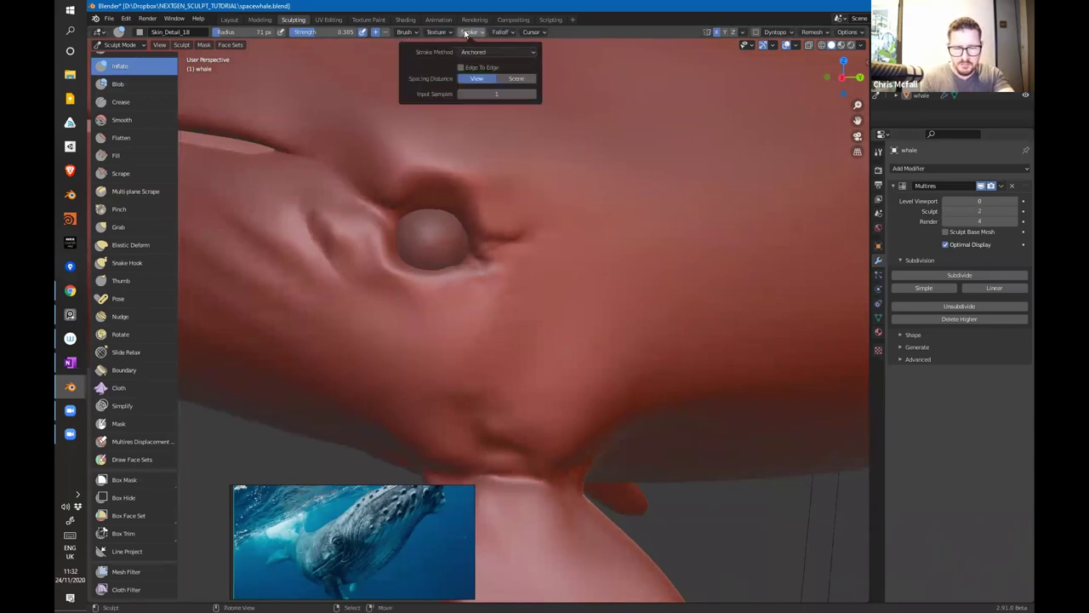
pyautogui.click(144, 221)
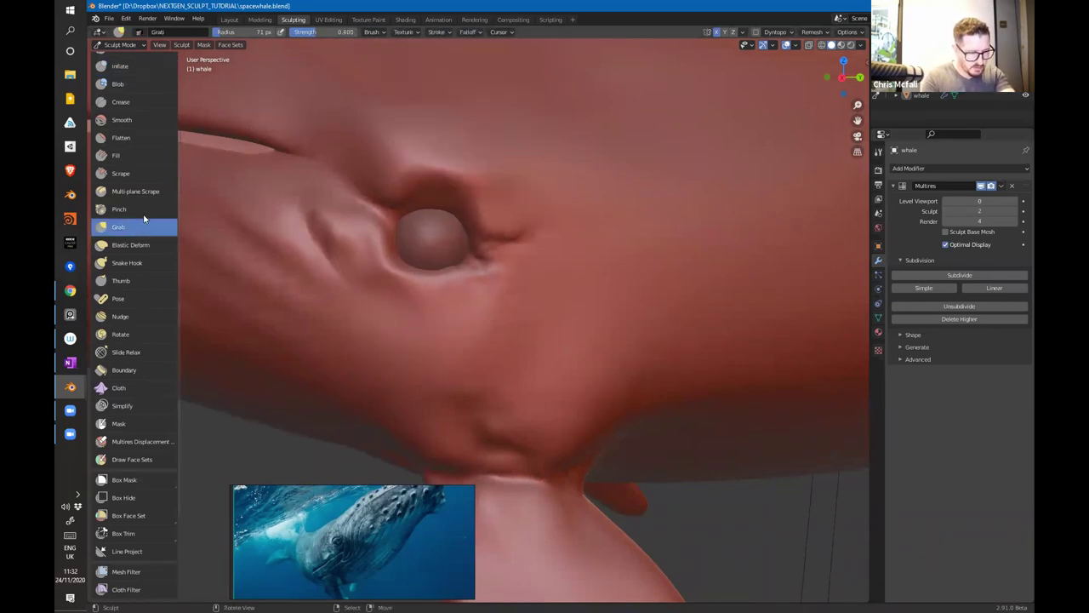
# Step: Build up thick skin folds below, behind and above the eye with the Draw brush
pyautogui.scroll(5, 136, 72)
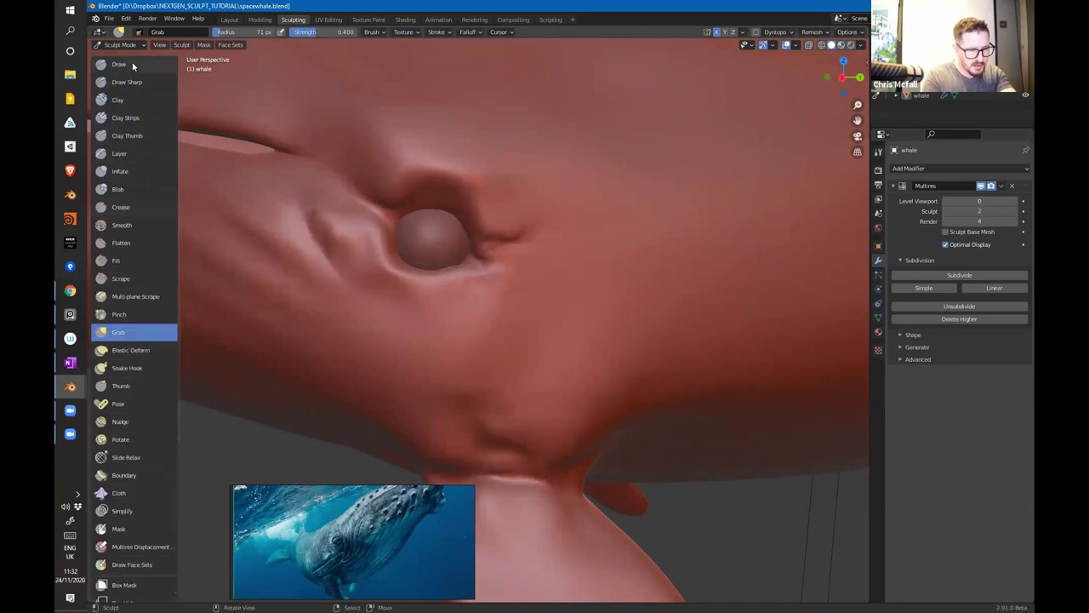
pyautogui.click(131, 63)
pyautogui.moveTo(382, 258)
pyautogui.mouseDown()
pyautogui.moveTo(417, 294)
pyautogui.moveTo(486, 286)
pyautogui.mouseUp()
pyautogui.moveTo(331, 256); pyautogui.dragTo(459, 338)
pyautogui.moveTo(361, 294)
pyautogui.mouseDown()
pyautogui.moveTo(429, 327)
pyautogui.moveTo(480, 336)
pyautogui.mouseUp()
pyautogui.moveTo(396, 311); pyautogui.dragTo(510, 328)
pyautogui.moveTo(477, 295); pyautogui.dragTo(528, 293)
pyautogui.moveTo(476, 272); pyautogui.dragTo(510, 274)
pyautogui.moveTo(515, 228); pyautogui.dragTo(369, 156)
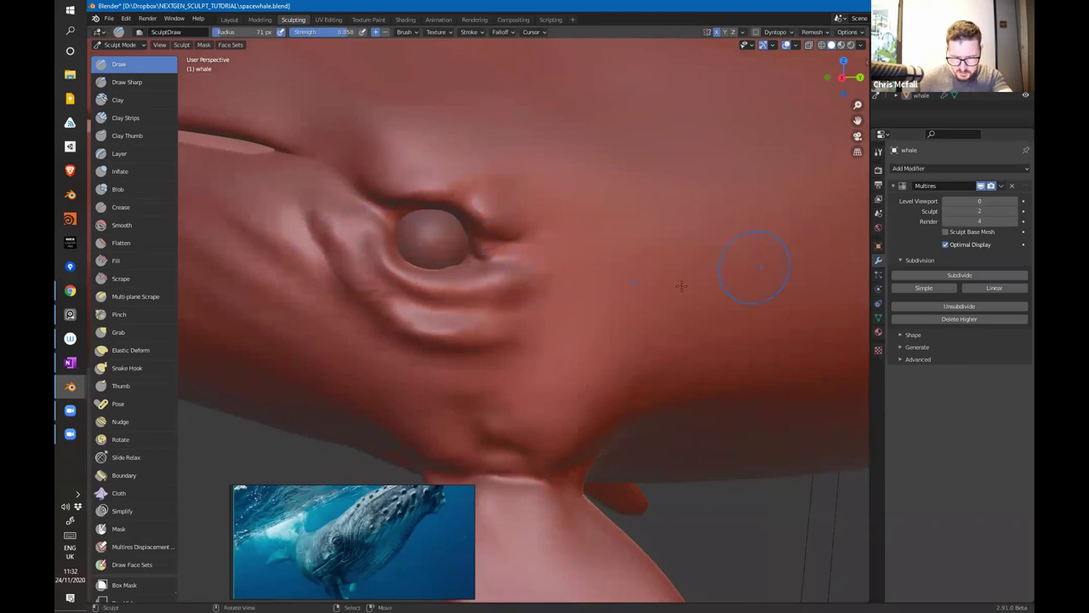
# Step: Raise the Multires sculpt level to 4 and review the eye folds together with the fine wrinkles across the whale's head
pyautogui.click(1015, 213)
pyautogui.click(1015, 213)
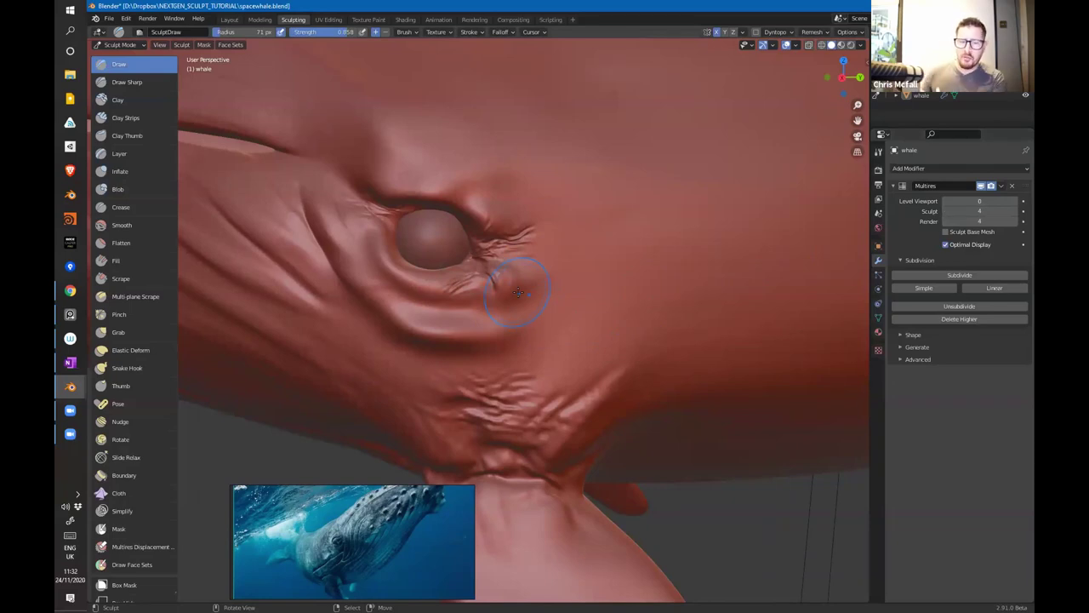
pyautogui.keyDown('shift'); pyautogui.moveTo(550, 267); pyautogui.dragTo(627, 309, button='middle'); pyautogui.keyUp('shift')
pyautogui.moveTo(587, 254); pyautogui.dragTo(561, 324, button='middle')
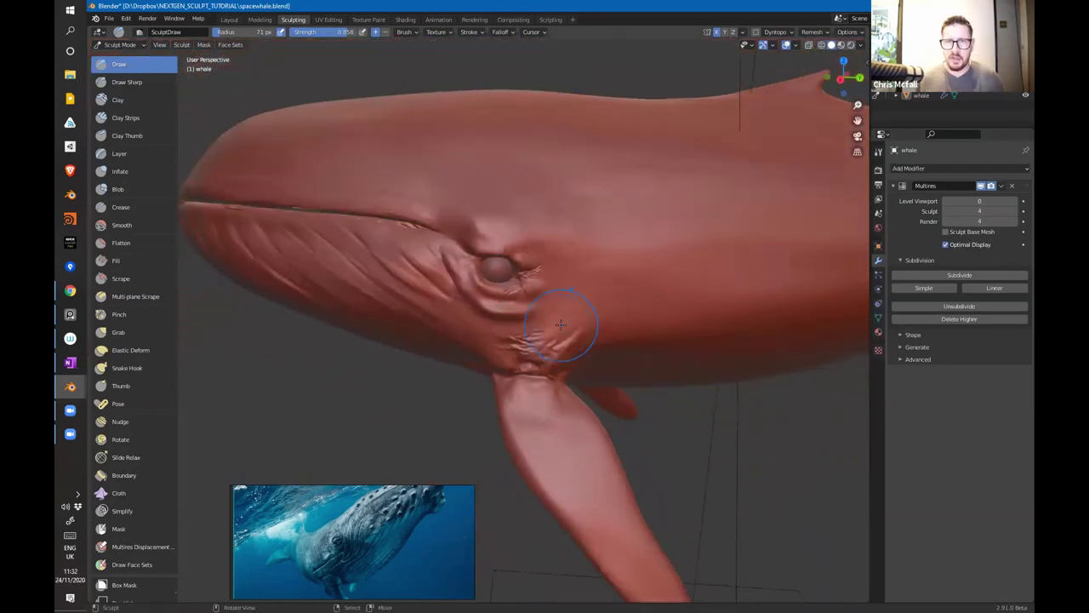
pyautogui.moveTo(557, 195)
pyautogui.mouseDown(button='middle')
pyautogui.moveTo(615, 329)
pyautogui.moveTo(533, 381)
pyautogui.mouseUp(button='middle')
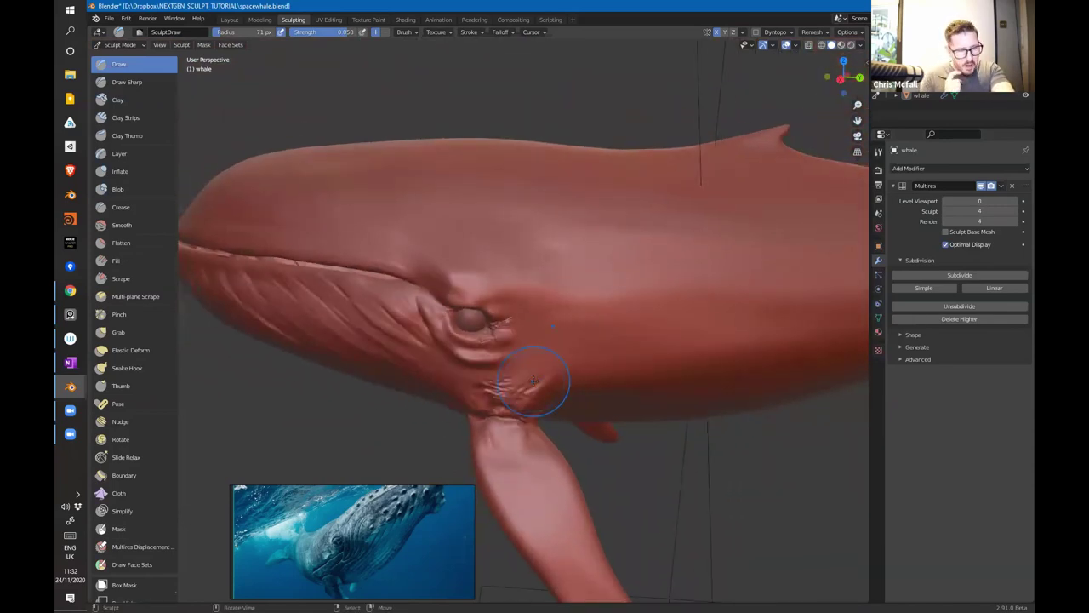
pyautogui.click(127, 173)
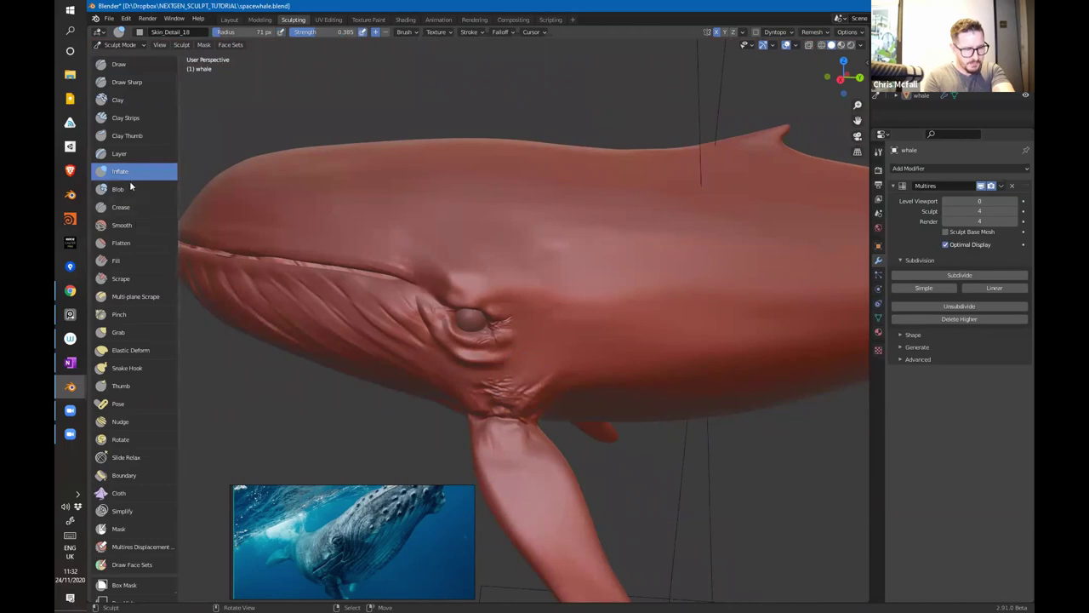
pyautogui.click(131, 187)
pyautogui.moveTo(575, 265)
pyautogui.mouseDown(button='middle')
pyautogui.moveTo(600, 270)
pyautogui.moveTo(581, 277)
pyautogui.moveTo(714, 274)
pyautogui.mouseUp(button='middle')
pyautogui.click(716, 31)
pyautogui.moveTo(538, 254)
pyautogui.mouseDown(button='middle')
pyautogui.moveTo(450, 365)
pyautogui.moveTo(412, 323)
pyautogui.moveTo(366, 228)
pyautogui.moveTo(591, 340)
pyautogui.moveTo(451, 307)
pyautogui.moveTo(480, 289)
pyautogui.moveTo(583, 316)
pyautogui.mouseUp(button='middle')
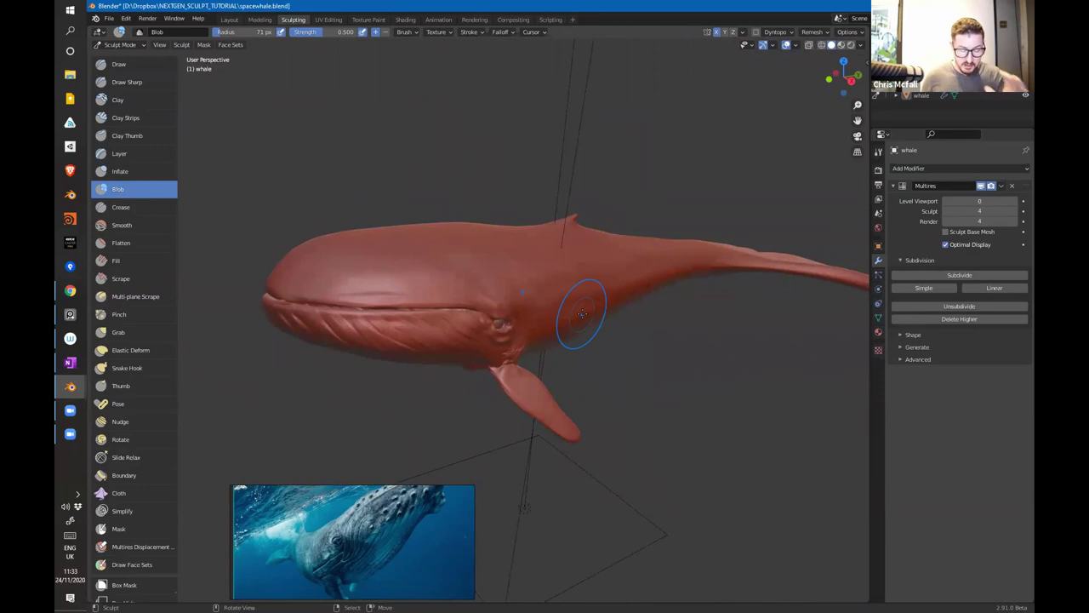
pyautogui.keyDown('shift'); pyautogui.moveTo(452, 267); pyautogui.dragTo(505, 311, button='middle'); pyautogui.keyUp('shift')
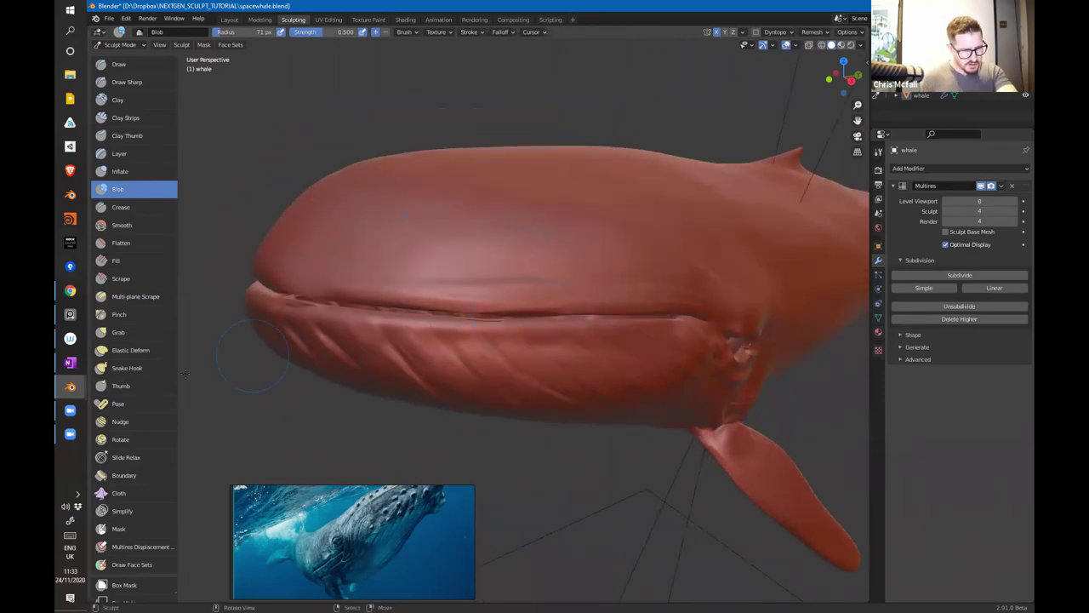
# Step: Set the Clay Strips brush to a 42 px radius and 0.326 strength and sculpt faint vertical ridges above the mouth line
pyautogui.click(129, 120)
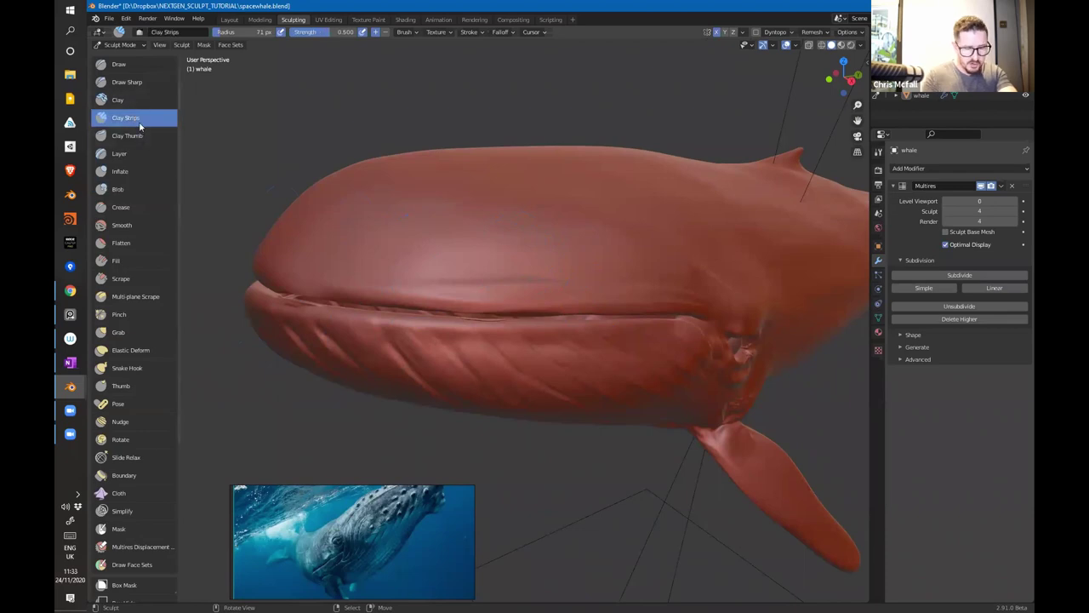
pyautogui.moveTo(445, 224); pyautogui.dragTo(480, 238, button='middle')
pyautogui.press('f')
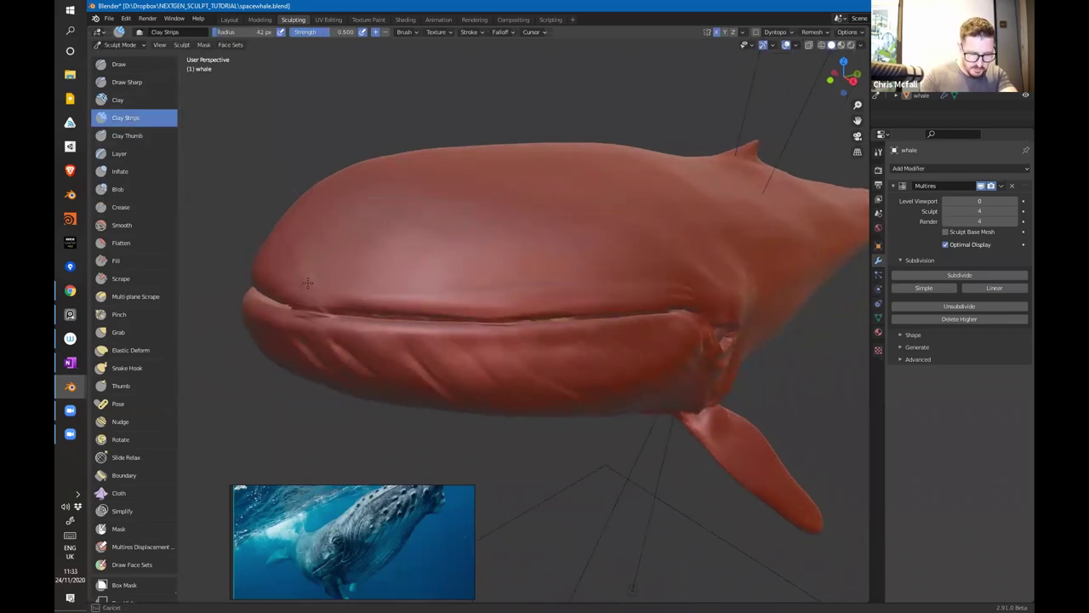
pyautogui.moveTo(306, 216)
pyautogui.mouseDown()
pyautogui.moveTo(286, 272)
pyautogui.moveTo(323, 274)
pyautogui.mouseUp()
pyautogui.moveTo(343, 219)
pyautogui.mouseDown()
pyautogui.moveTo(346, 289)
pyautogui.moveTo(374, 294)
pyautogui.mouseUp()
pyautogui.click(436, 205)
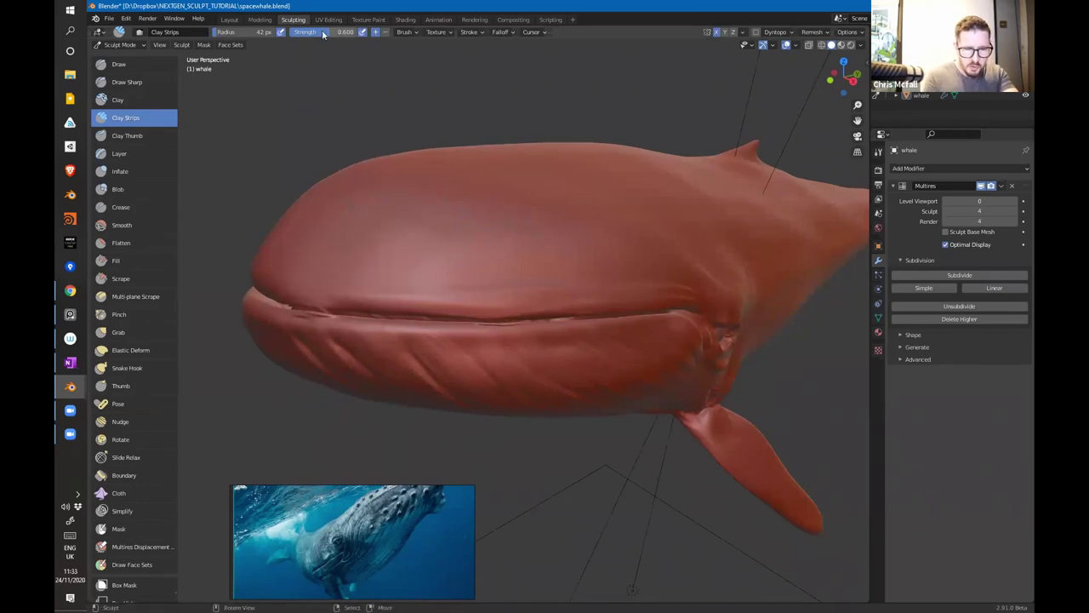
pyautogui.moveTo(279, 279); pyautogui.dragTo(266, 276)
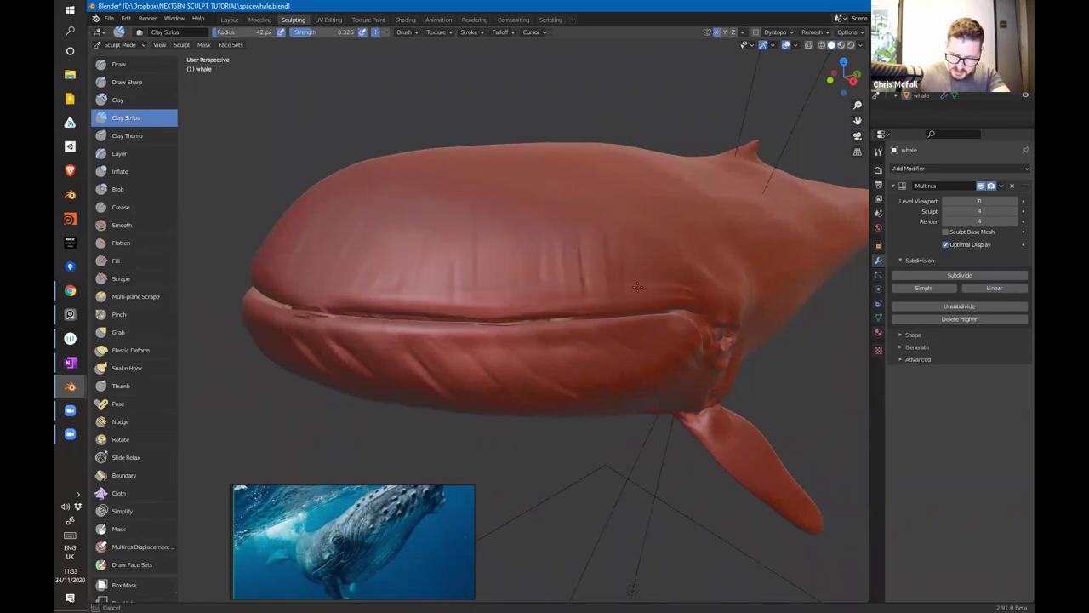
# Step: Lay Clay Strips ridges along the whale's flank behind the eye and smooth them into the body
pyautogui.moveTo(672, 255); pyautogui.dragTo(604, 320, button='middle')
pyautogui.moveTo(596, 338); pyautogui.dragTo(600, 346)
pyautogui.moveTo(595, 337)
pyautogui.mouseDown(button='middle')
pyautogui.moveTo(537, 287)
pyautogui.moveTo(590, 350)
pyautogui.mouseUp(button='middle')
pyautogui.moveTo(514, 312)
pyautogui.mouseDown()
pyautogui.moveTo(464, 253)
pyautogui.moveTo(483, 259)
pyautogui.mouseUp()
pyautogui.moveTo(482, 258); pyautogui.dragTo(555, 309, button='middle')
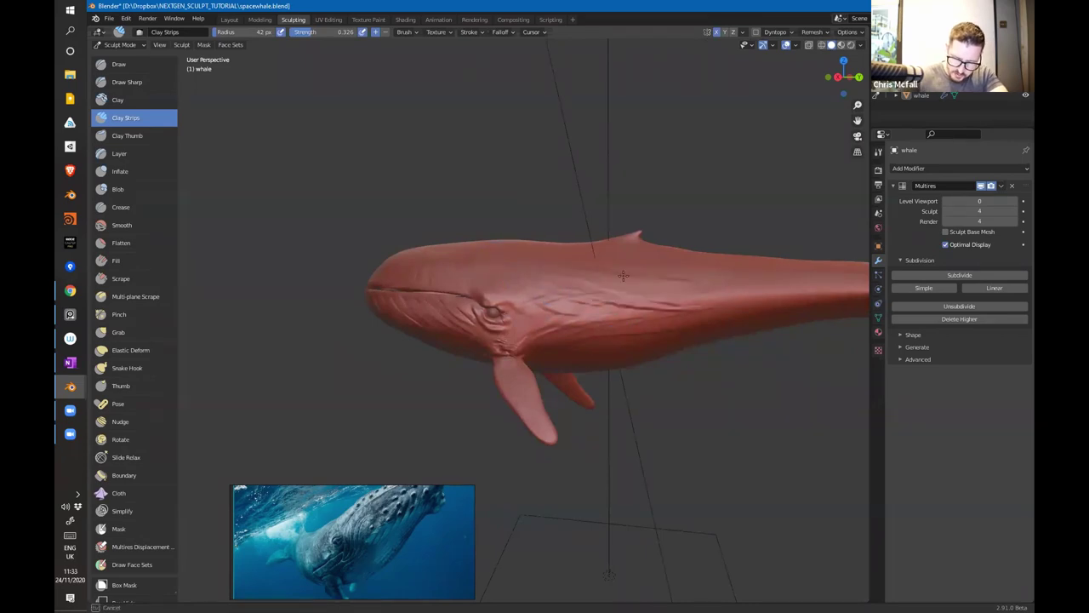
pyautogui.moveTo(622, 244); pyautogui.dragTo(575, 334, button='middle')
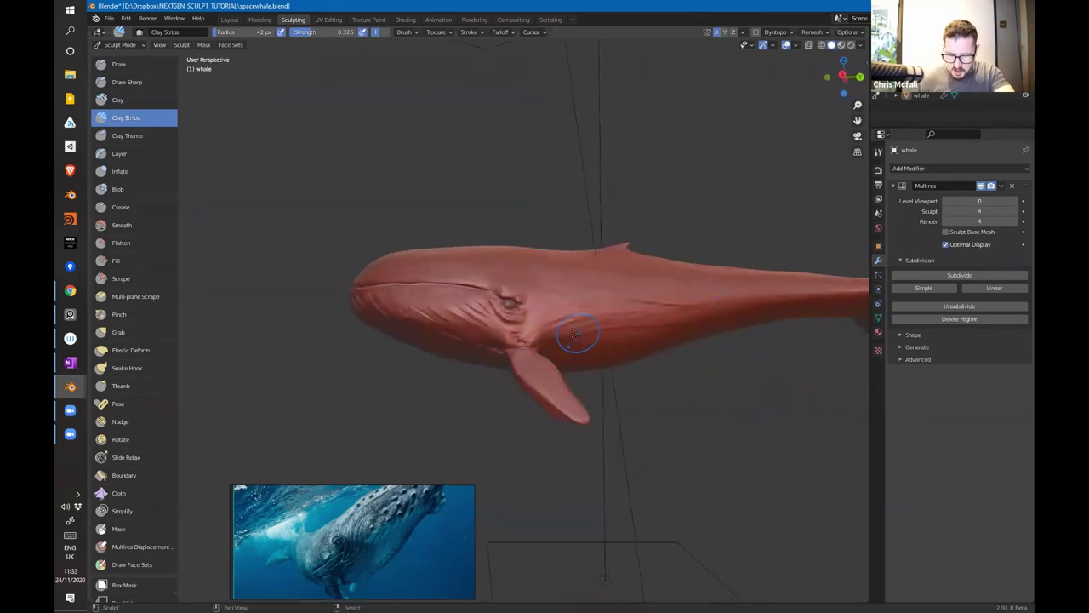
pyautogui.keyDown('shift'); pyautogui.moveTo(561, 317); pyautogui.dragTo(683, 293); pyautogui.keyUp('shift')
# Step: Set the Crease brush radius to 61 px and crease the skin of the upper jaw above the mouth line
pyautogui.moveTo(633, 288)
pyautogui.mouseDown(button='middle')
pyautogui.moveTo(535, 312)
pyautogui.moveTo(433, 316)
pyautogui.moveTo(277, 375)
pyautogui.mouseUp(button='middle')
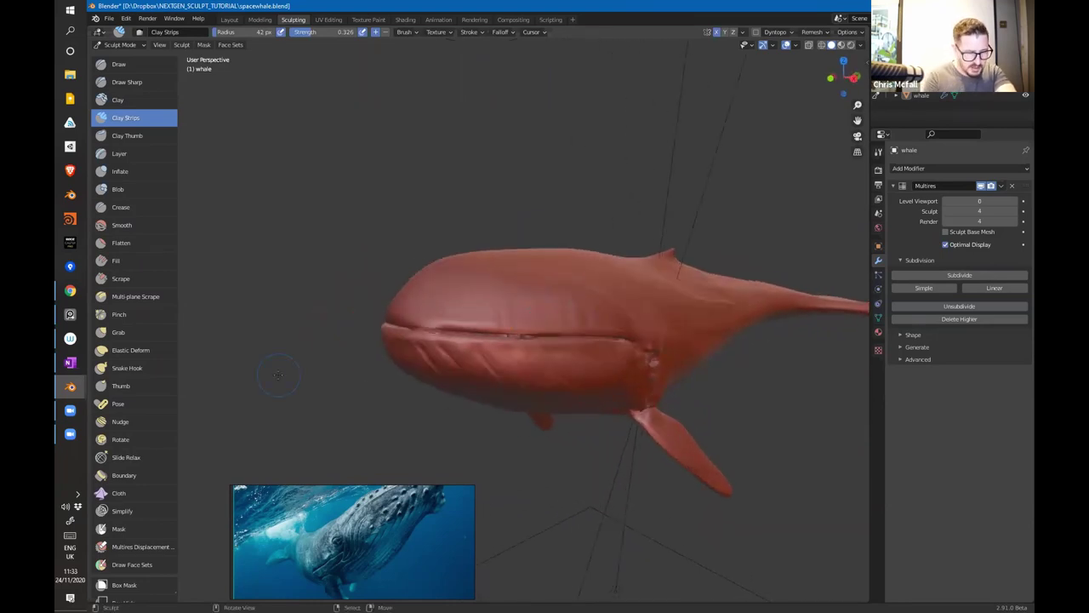
pyautogui.click(131, 207)
pyautogui.scroll(3, 545, 302)
pyautogui.press('f')
pyautogui.click(555, 352)
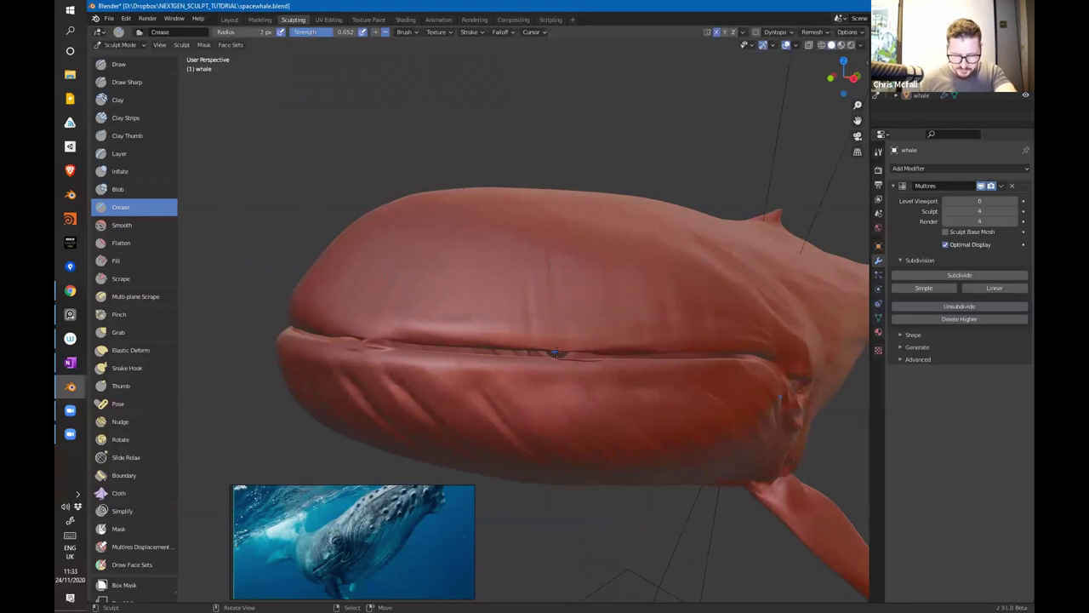
pyautogui.press('f')
pyautogui.click(395, 297)
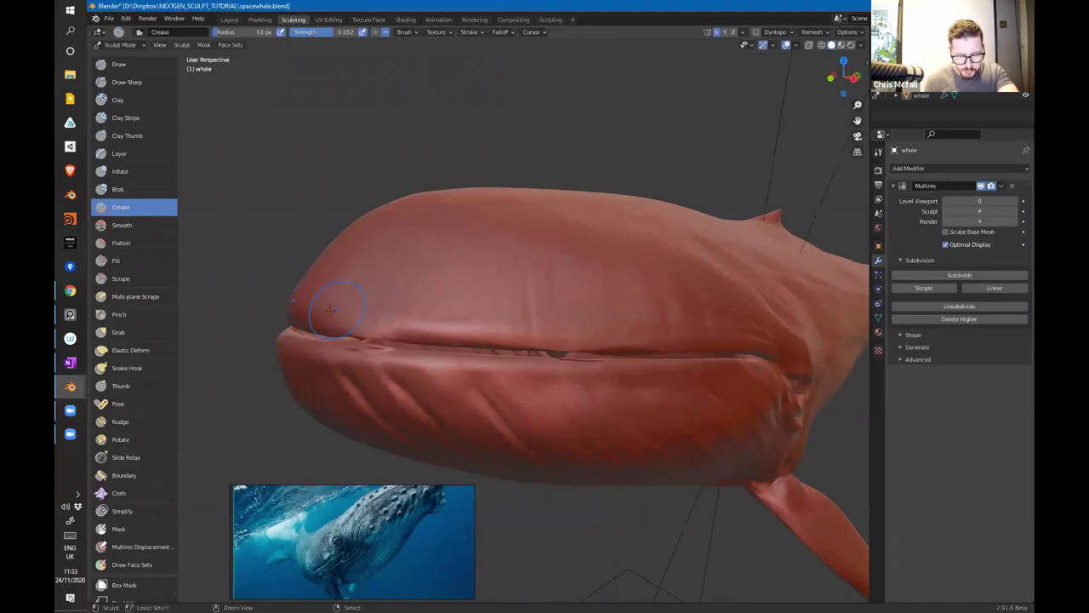
pyautogui.click(376, 314)
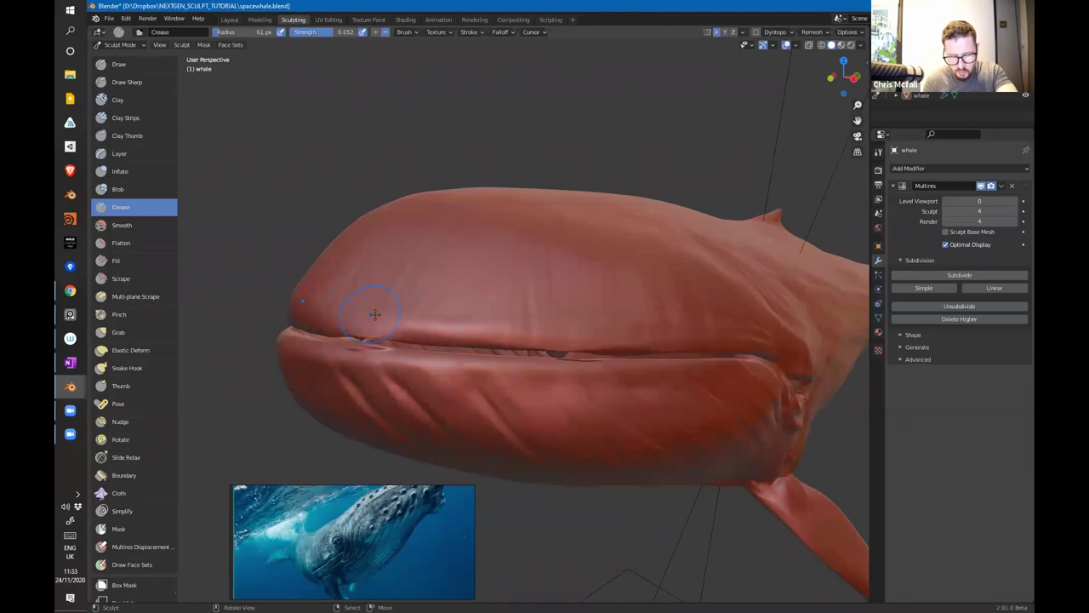
# Step: Set the Crease brush radius to 26 px and sharpen the wrinkles and ridges at the rear corner of the eye
pyautogui.moveTo(696, 328); pyautogui.dragTo(600, 334, button='middle')
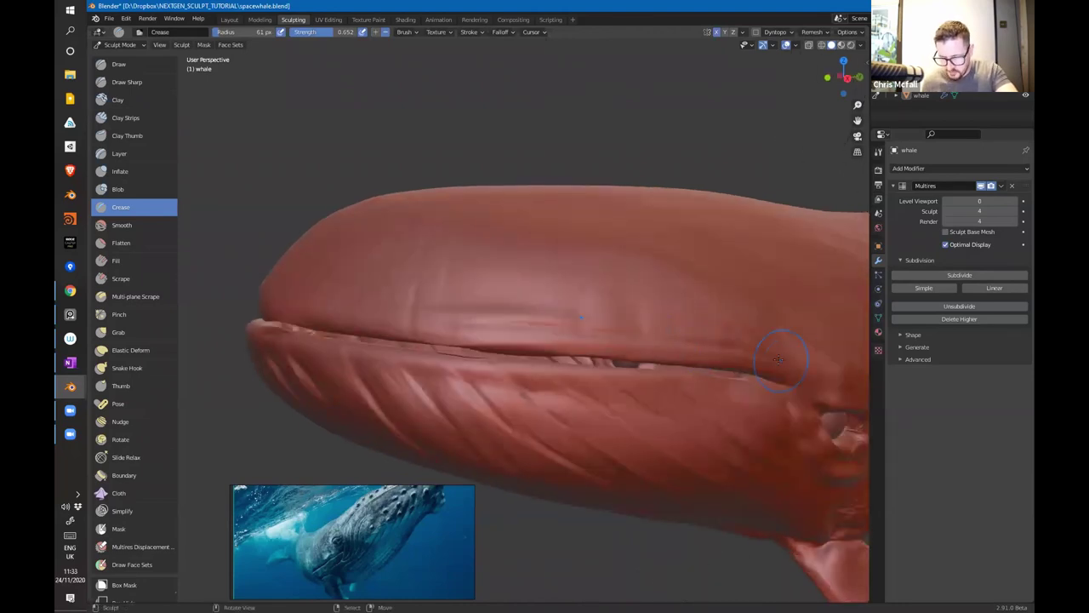
pyautogui.moveTo(741, 388); pyautogui.dragTo(498, 329, button='middle')
pyautogui.scroll(3, 466, 274)
pyautogui.moveTo(466, 274)
pyautogui.keyDown('shift'); pyautogui.mouseDown(button='middle')
pyautogui.moveTo(566, 320)
pyautogui.moveTo(508, 235)
pyautogui.moveTo(523, 244)
pyautogui.moveTo(465, 336)
pyautogui.mouseUp(button='middle'); pyautogui.keyUp('shift')
pyautogui.press('f')
pyautogui.click(495, 266)
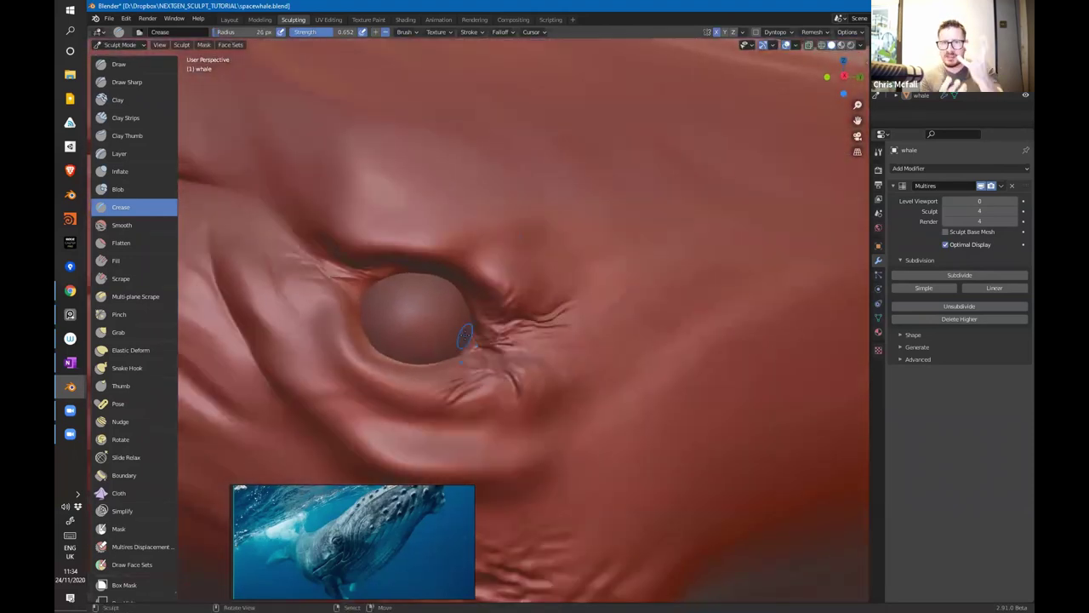
pyautogui.scroll(2, 510, 315)
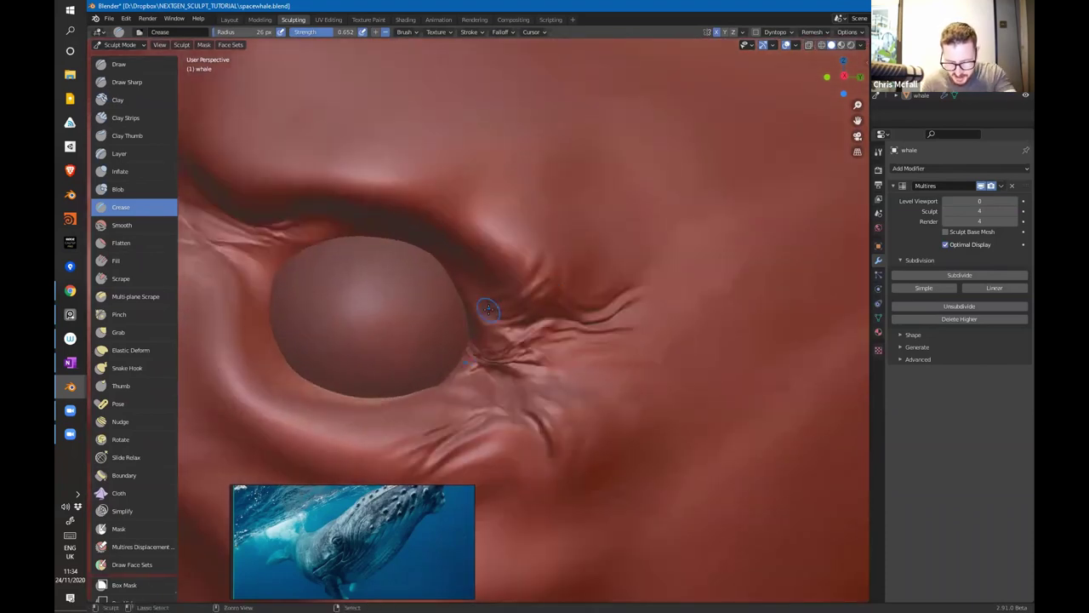
pyautogui.moveTo(502, 305)
pyautogui.keyDown('ctrl'); pyautogui.mouseDown()
pyautogui.moveTo(541, 269)
pyautogui.moveTo(481, 302)
pyautogui.moveTo(523, 276)
pyautogui.moveTo(532, 242)
pyautogui.mouseUp(); pyautogui.keyUp('ctrl')
pyautogui.keyDown('ctrl'); pyautogui.moveTo(515, 299); pyautogui.dragTo(512, 310); pyautogui.keyUp('ctrl')
pyautogui.moveTo(557, 312)
pyautogui.mouseDown(button='middle')
pyautogui.moveTo(547, 316)
pyautogui.moveTo(579, 331)
pyautogui.mouseUp(button='middle')
pyautogui.moveTo(536, 305)
pyautogui.mouseDown()
pyautogui.moveTo(558, 295)
pyautogui.moveTo(569, 266)
pyautogui.moveTo(622, 262)
pyautogui.moveTo(603, 309)
pyautogui.moveTo(458, 325)
pyautogui.moveTo(498, 315)
pyautogui.moveTo(485, 322)
pyautogui.mouseUp()
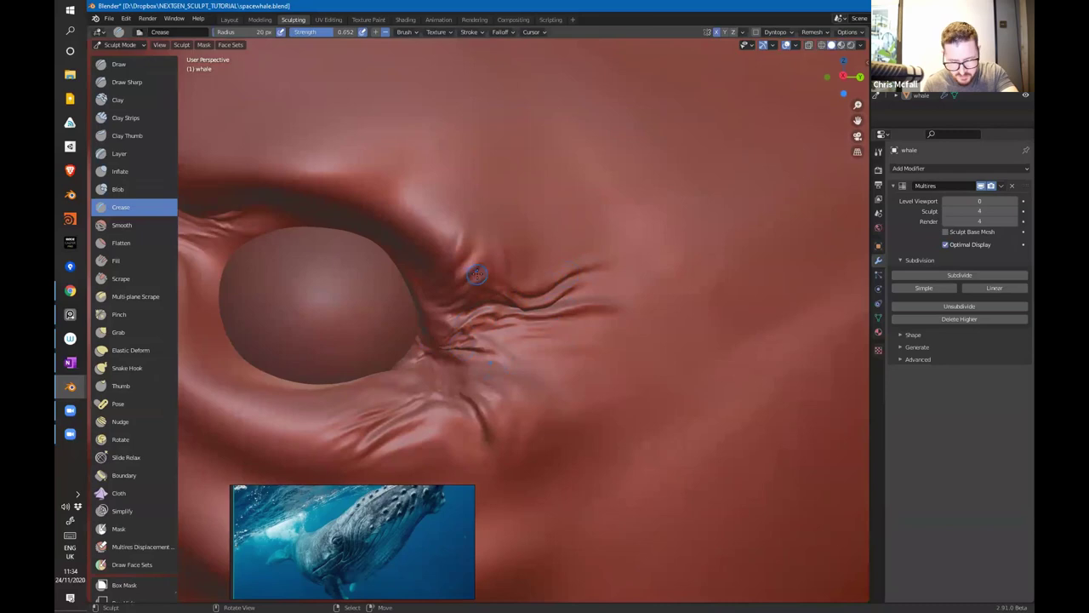
# Step: Add another Crease wrinkle at the eye's rear corner and subdivide the Multires modifier to level 5
pyautogui.moveTo(437, 287); pyautogui.dragTo(469, 256)
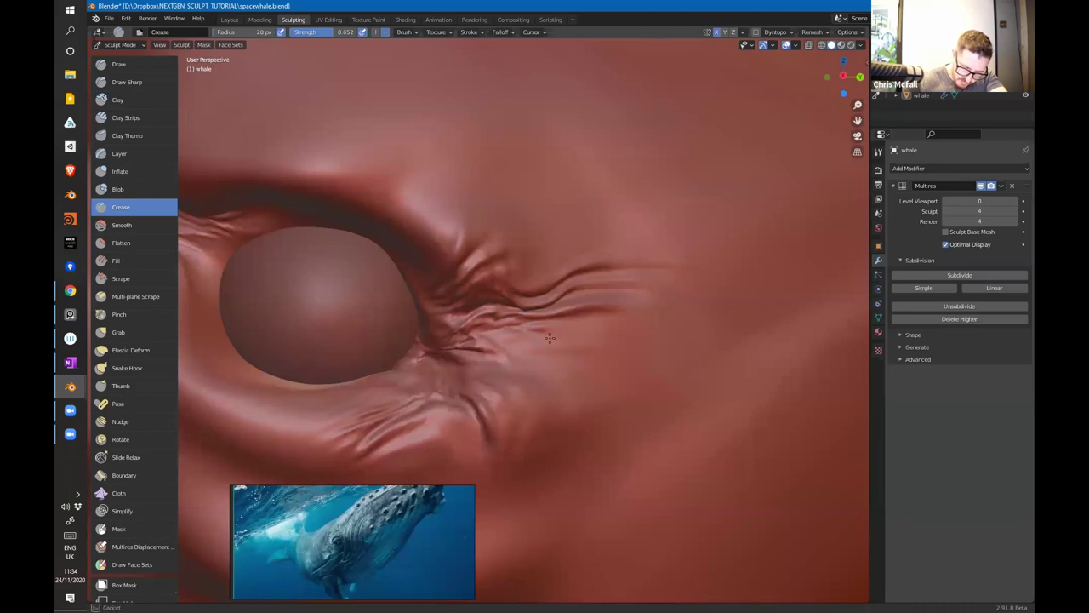
pyautogui.click(960, 275)
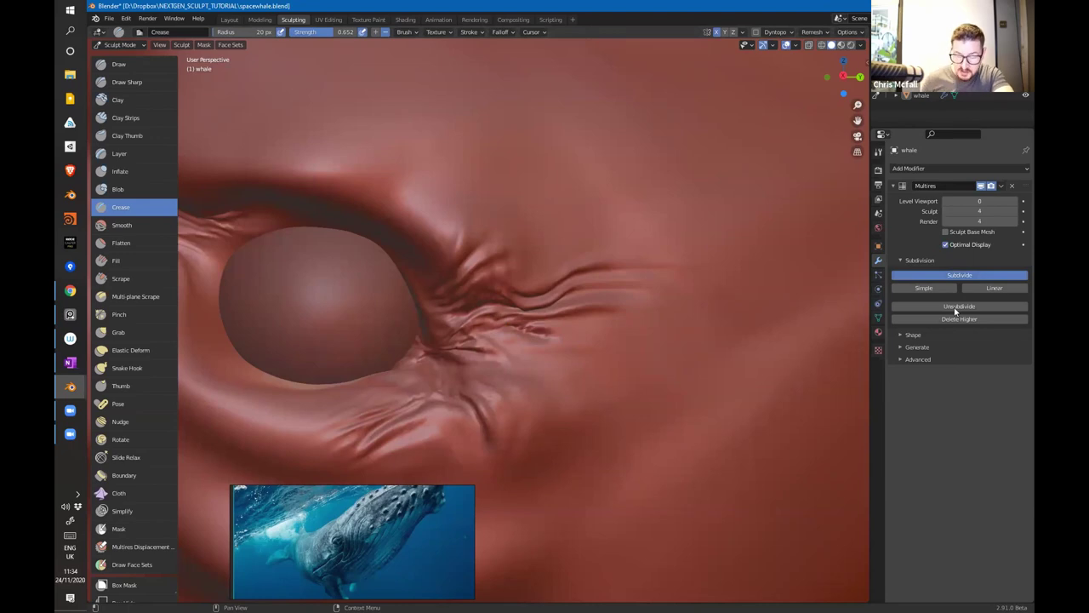
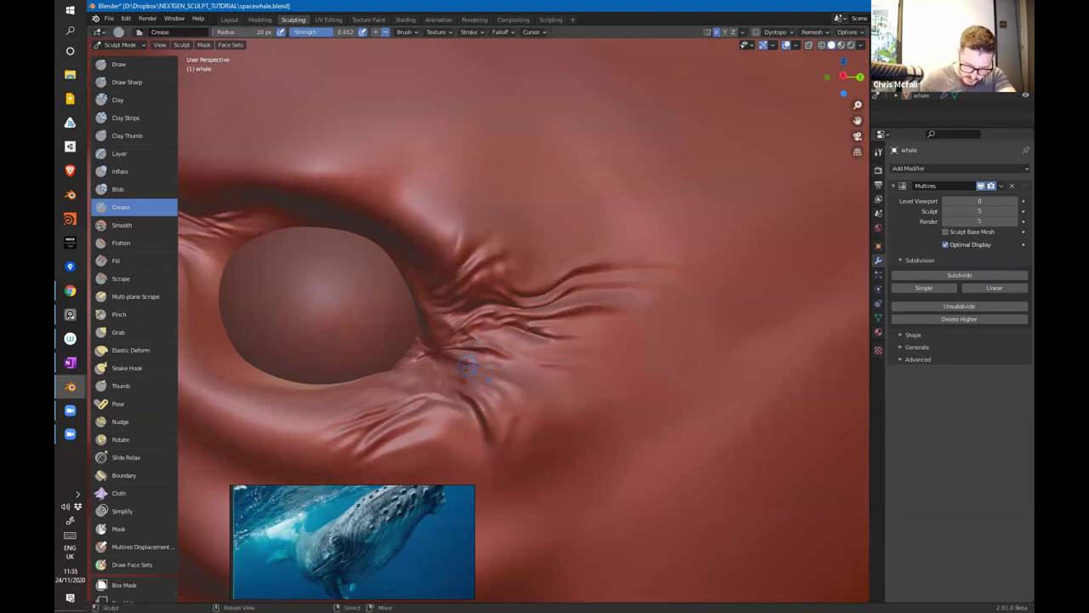
# Step: Crease fine folds beneath the lower eyelid and around the front of the eye with the 20 px brush
pyautogui.keyDown('ctrl'); pyautogui.moveTo(511, 386); pyautogui.dragTo(561, 297, button='middle'); pyautogui.keyUp('ctrl')
pyautogui.moveTo(464, 325); pyautogui.dragTo(515, 321)
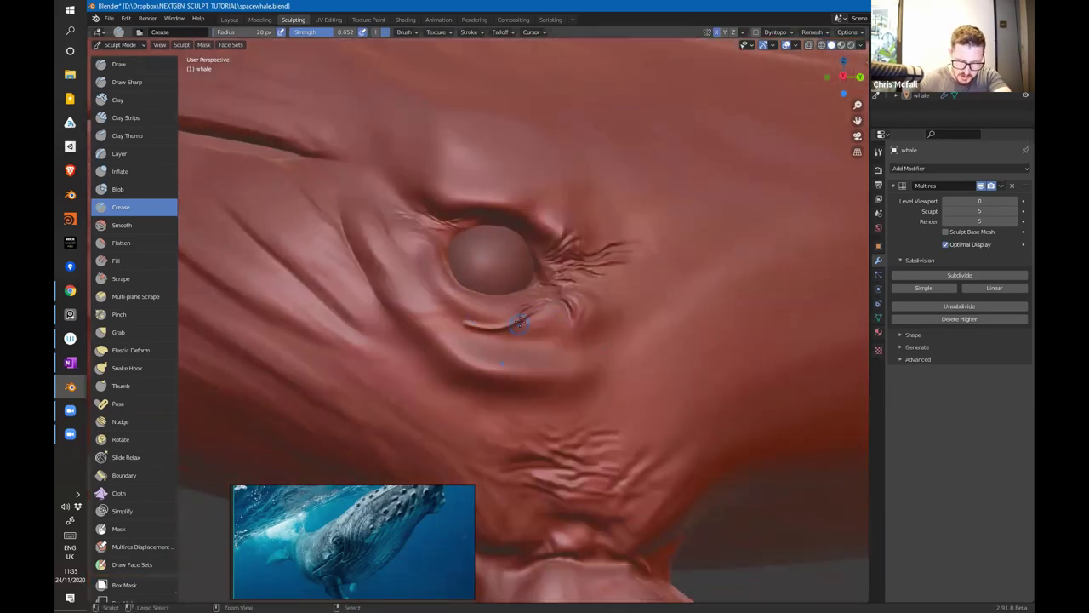
pyautogui.moveTo(512, 311); pyautogui.dragTo(499, 314)
pyautogui.moveTo(439, 293); pyautogui.dragTo(414, 258)
pyautogui.moveTo(518, 304); pyautogui.dragTo(512, 306)
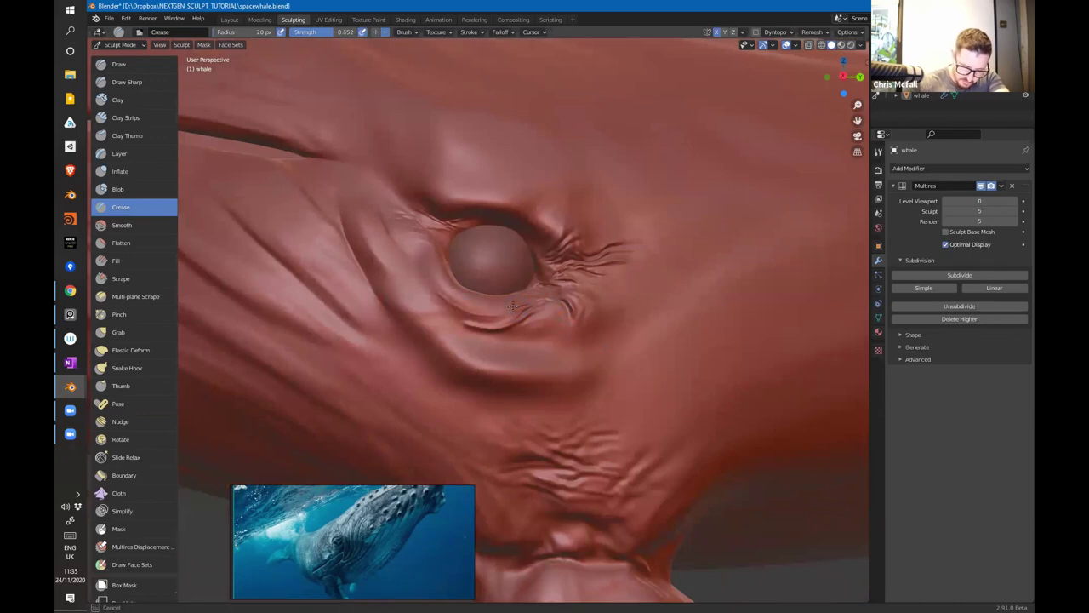
pyautogui.moveTo(436, 251)
pyautogui.mouseDown()
pyautogui.moveTo(422, 231)
pyautogui.moveTo(451, 285)
pyautogui.moveTo(445, 265)
pyautogui.moveTo(468, 291)
pyautogui.moveTo(443, 263)
pyautogui.mouseUp()
# Step: Set the Crease brush radius to 53 px and carve a curved brow fold arching above the eye toward its rear corner
pyautogui.moveTo(517, 304); pyautogui.dragTo(542, 295, button='middle')
pyautogui.scroll(3, 486, 315)
pyautogui.keyDown('shift'); pyautogui.moveTo(448, 312); pyautogui.dragTo(527, 309, button='middle'); pyautogui.keyUp('shift')
pyautogui.press('f')
pyautogui.click(478, 181)
pyautogui.moveTo(531, 138); pyautogui.dragTo(367, 124, button='middle')
pyautogui.moveTo(461, 136)
pyautogui.mouseDown()
pyautogui.moveTo(569, 210)
pyautogui.moveTo(577, 230)
pyautogui.mouseUp()
pyautogui.moveTo(577, 230); pyautogui.dragTo(536, 306, button='middle')
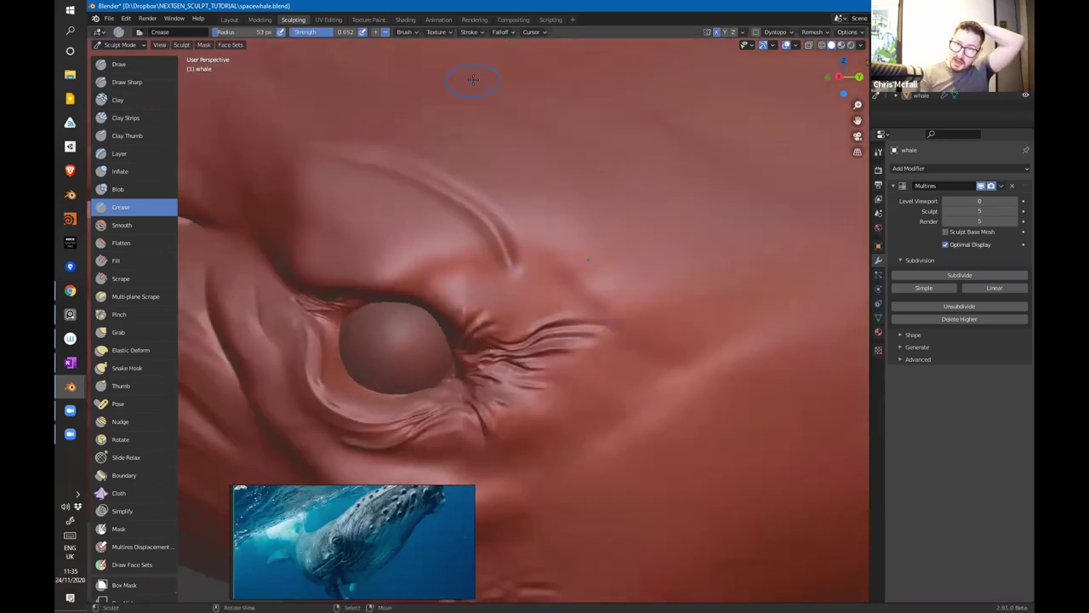
# Step: Change the Crease brush's falloff preset to Custom
pyautogui.click(504, 32)
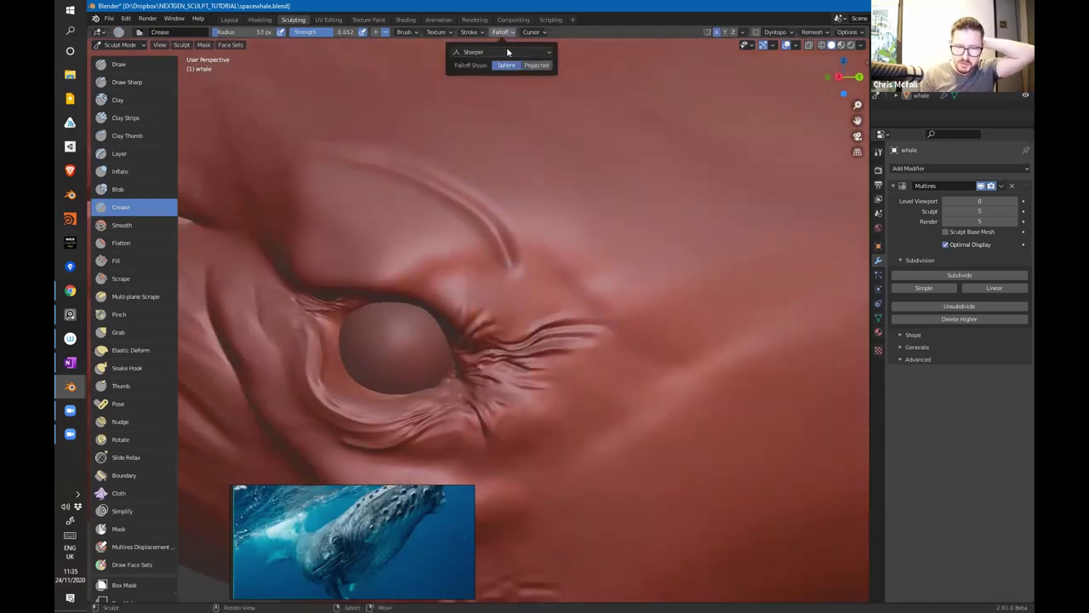
pyautogui.click(508, 53)
pyautogui.click(509, 64)
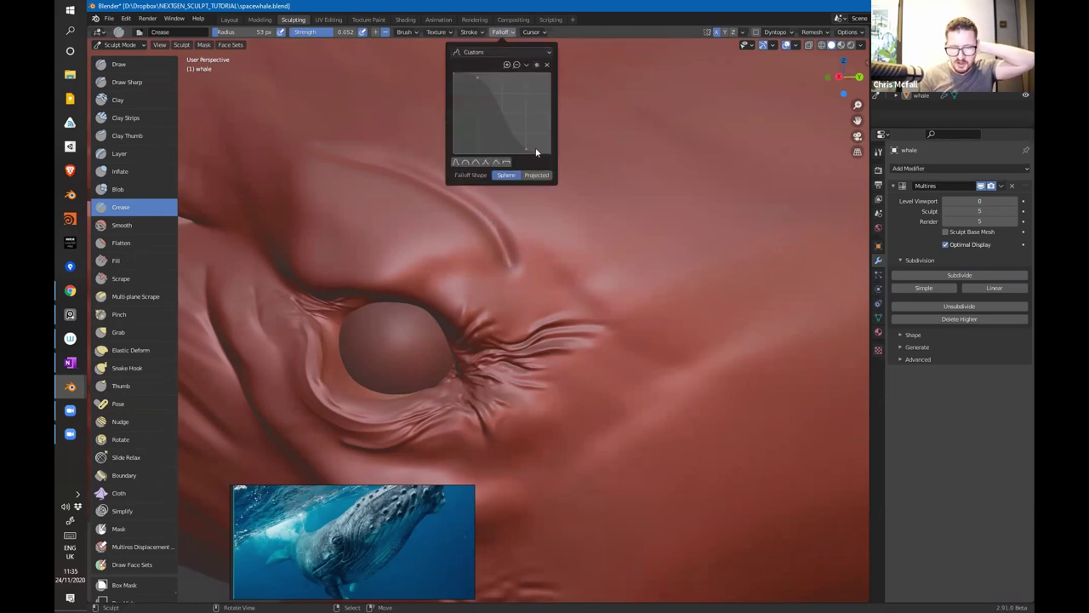
pyautogui.moveTo(543, 177); pyautogui.dragTo(608, 176, button='middle')
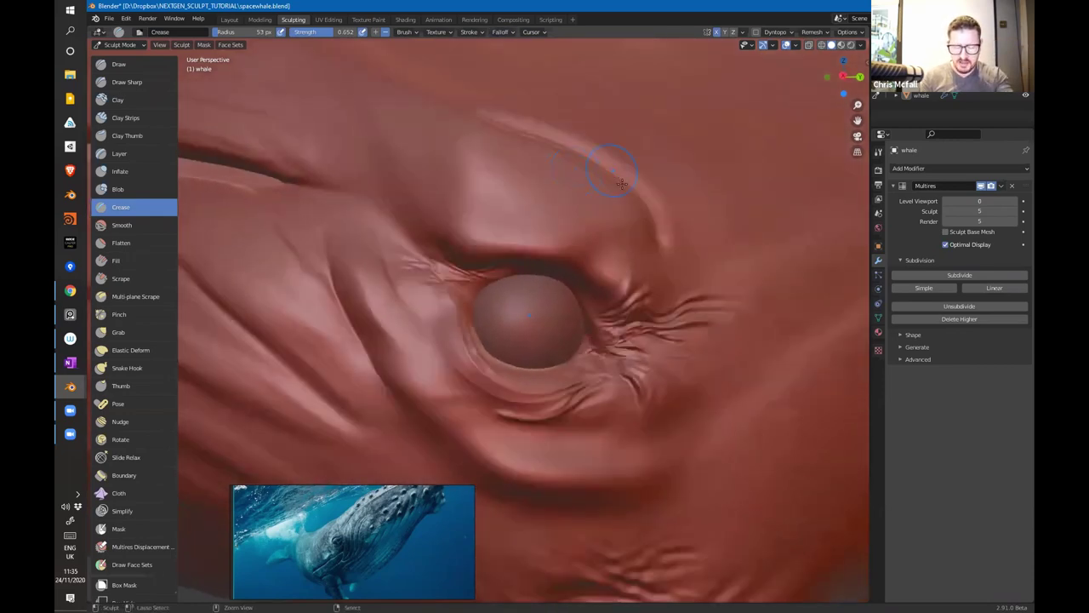
# Step: Raise a round bump above the mouth line using the Blob brush at 53 px radius and 0.500 strength
pyautogui.scroll(-3, 607, 176)
pyautogui.click(138, 188)
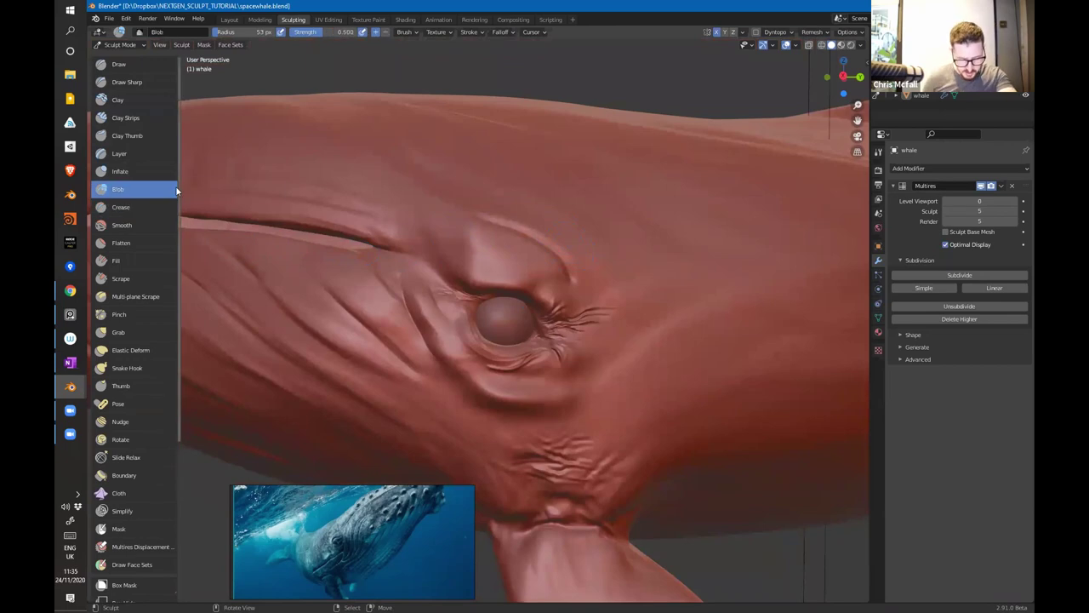
pyautogui.click(385, 509)
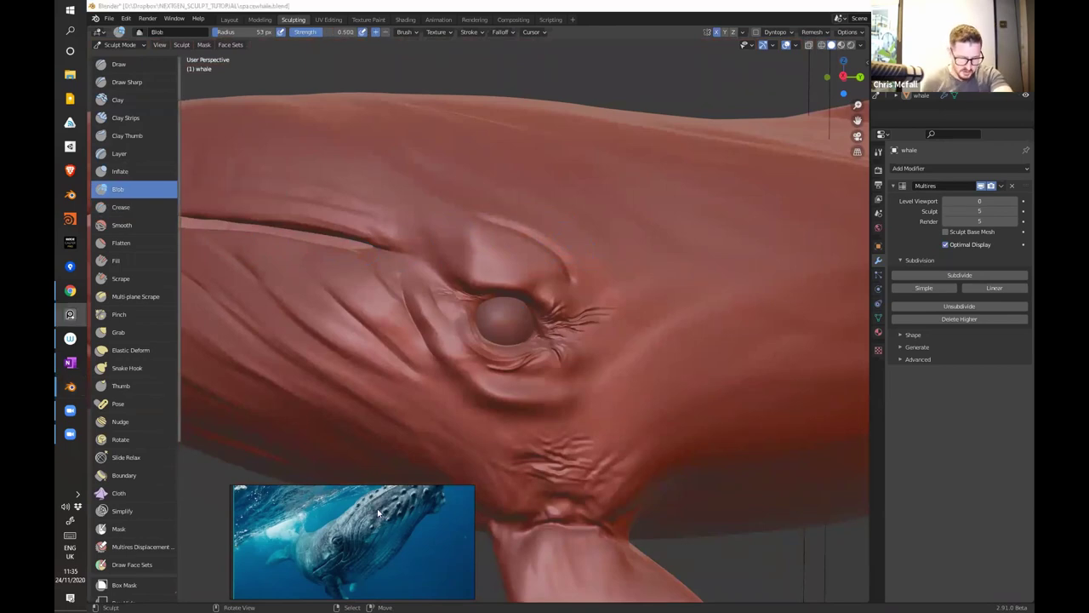
pyautogui.moveTo(408, 357); pyautogui.dragTo(465, 299, button='middle')
pyautogui.moveTo(477, 187); pyautogui.dragTo(452, 195, button='middle')
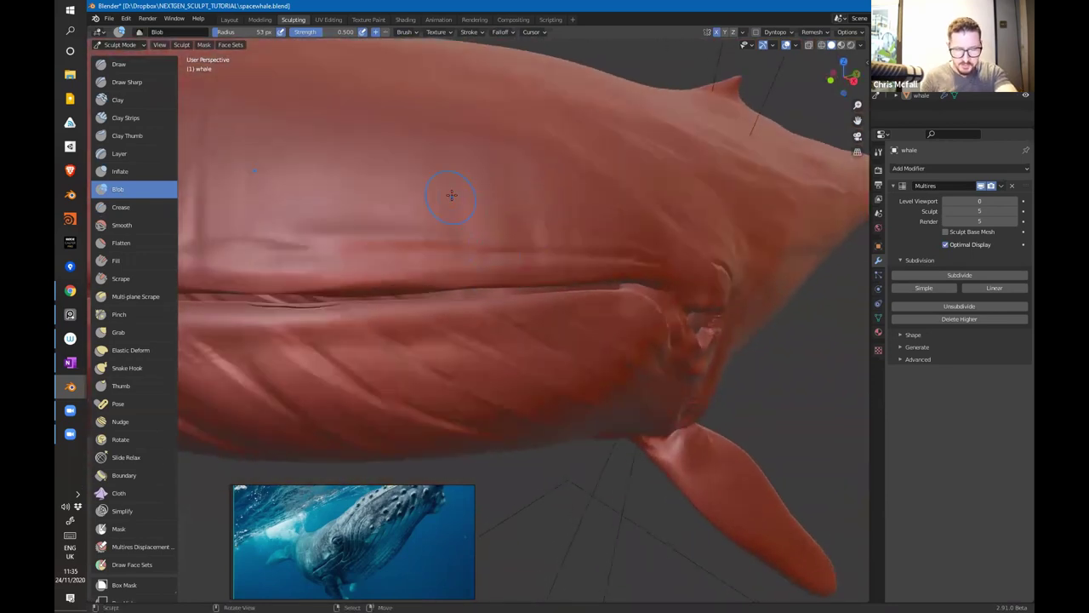
pyautogui.moveTo(450, 204); pyautogui.dragTo(460, 204)
pyautogui.moveTo(460, 204)
pyautogui.mouseDown(button='middle')
pyautogui.moveTo(508, 241)
pyautogui.moveTo(371, 207)
pyautogui.mouseUp(button='middle')
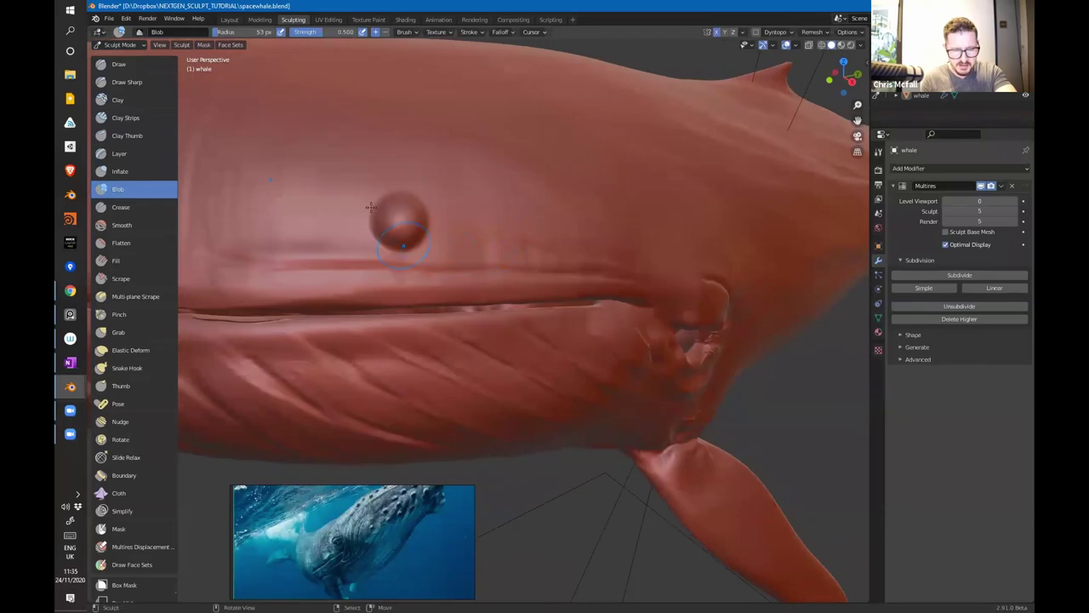
# Step: Switch the Blob brush's falloff to Custom and reshape its curve into a rounded dome profile
pyautogui.click(502, 31)
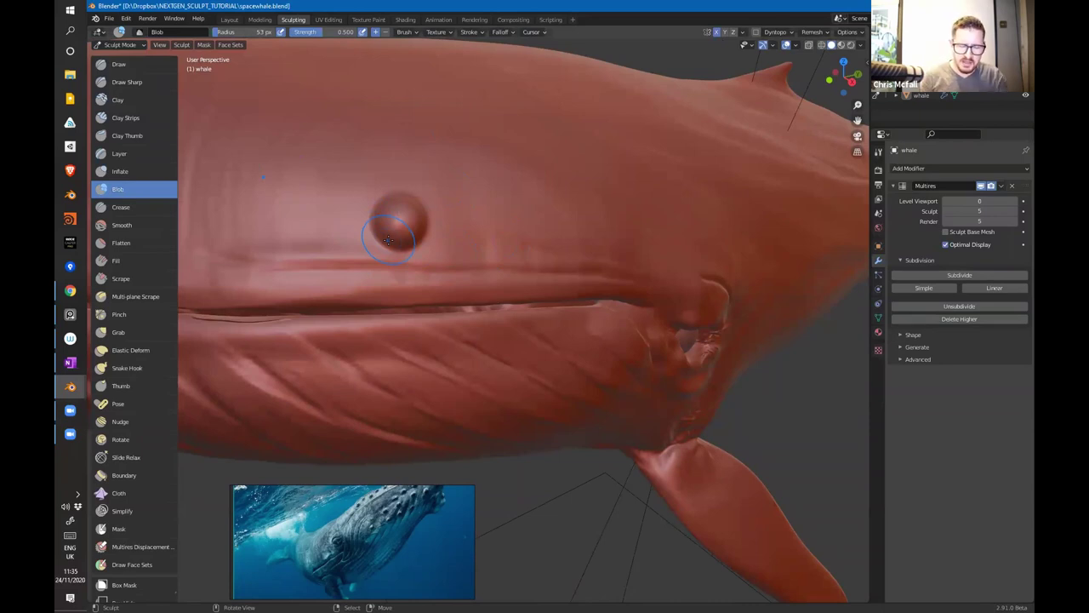
pyautogui.click(478, 34)
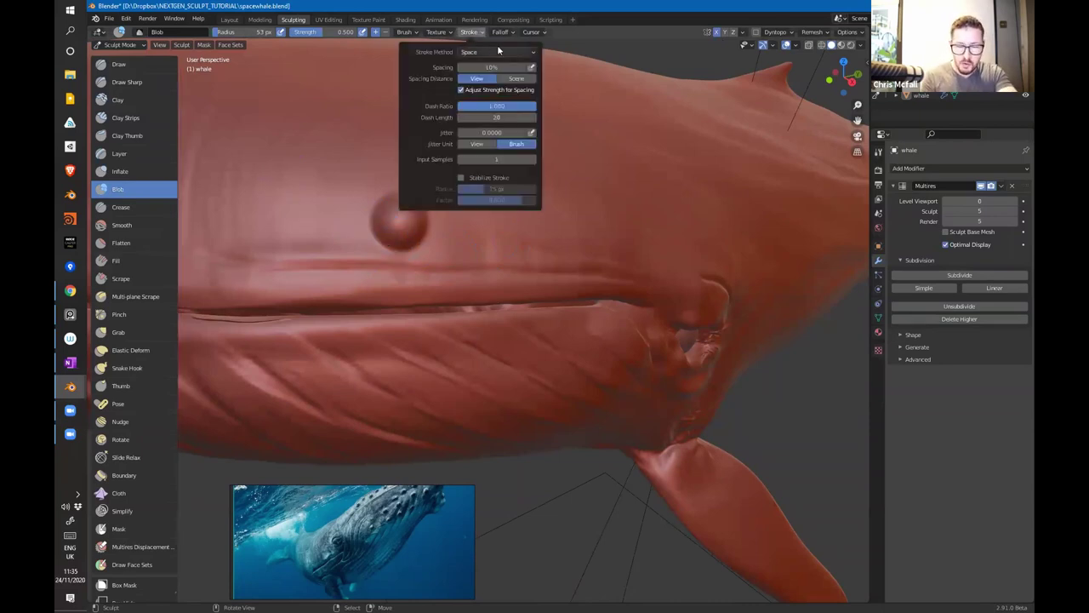
pyautogui.click(512, 34)
pyautogui.click(536, 52)
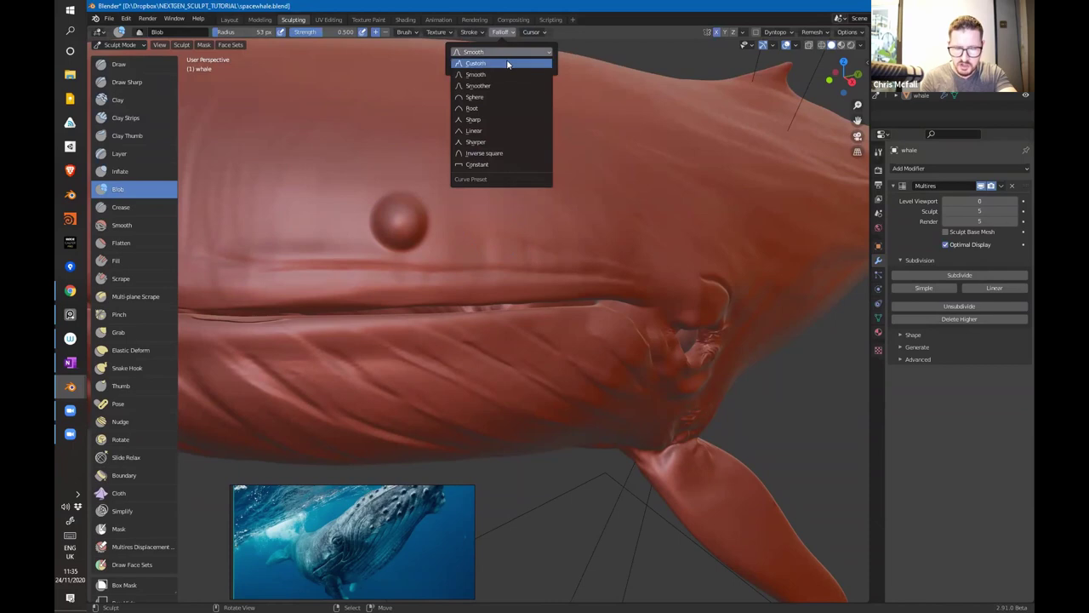
pyautogui.click(541, 155)
pyautogui.click(500, 31)
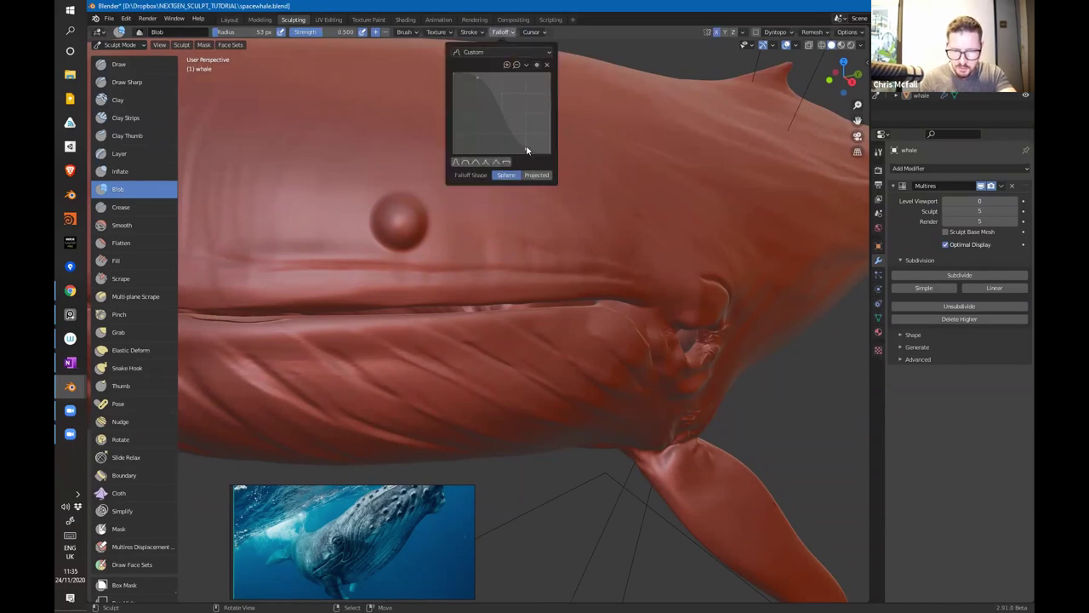
pyautogui.click(536, 115)
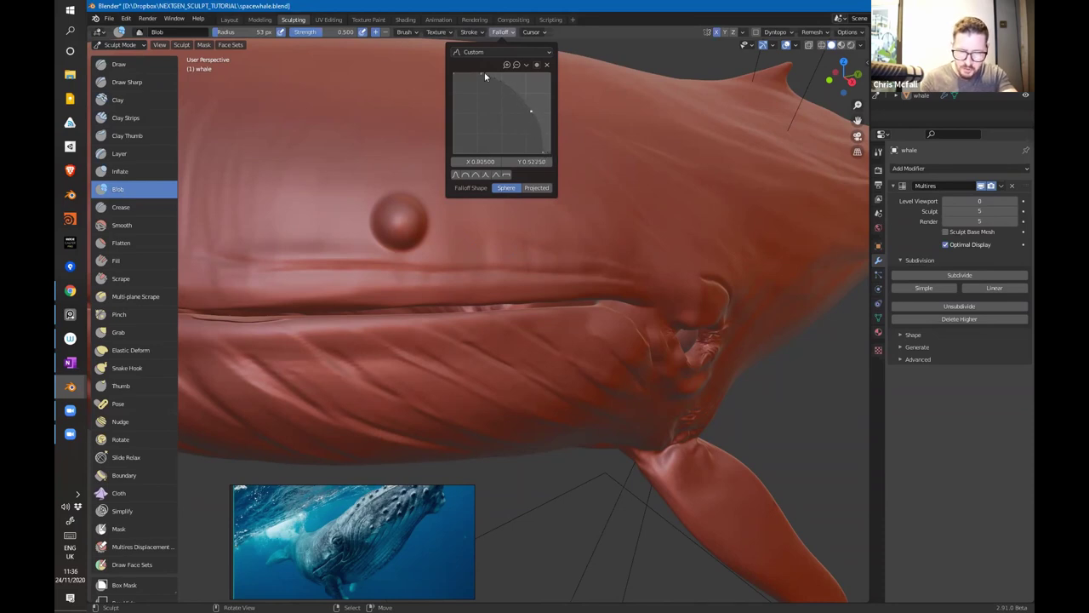
pyautogui.moveTo(478, 75); pyautogui.dragTo(476, 73)
# Step: Set the Blob brush strength to 1.000 and try out bumps behind the first one, undoing each test
pyautogui.moveTo(482, 198); pyautogui.dragTo(476, 206)
pyautogui.hotkey('ctrl', 'z')
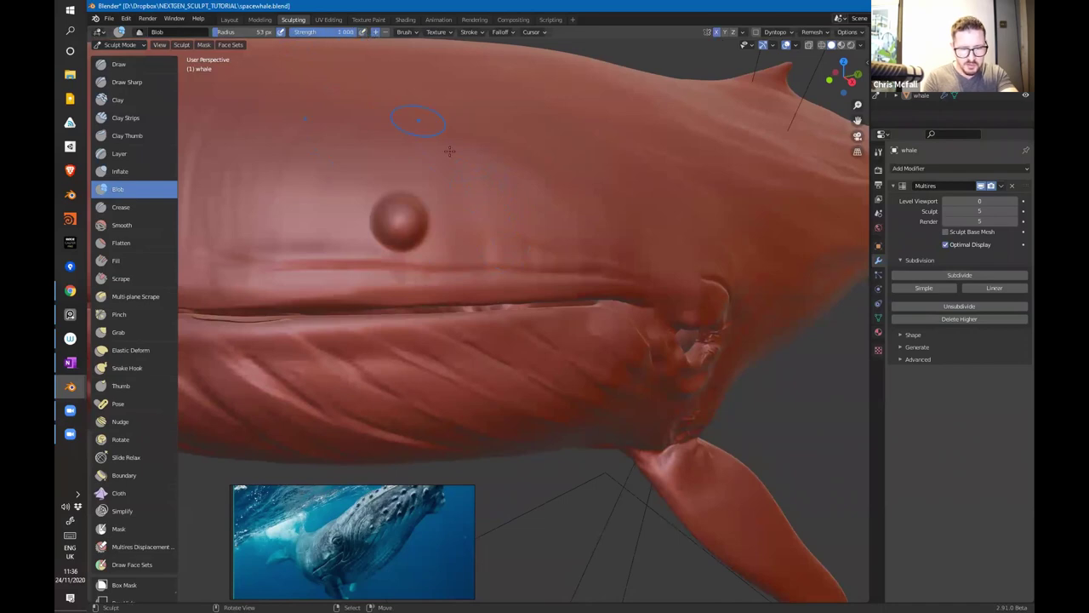
pyautogui.click(473, 201)
pyautogui.hotkey('ctrl', 'z')
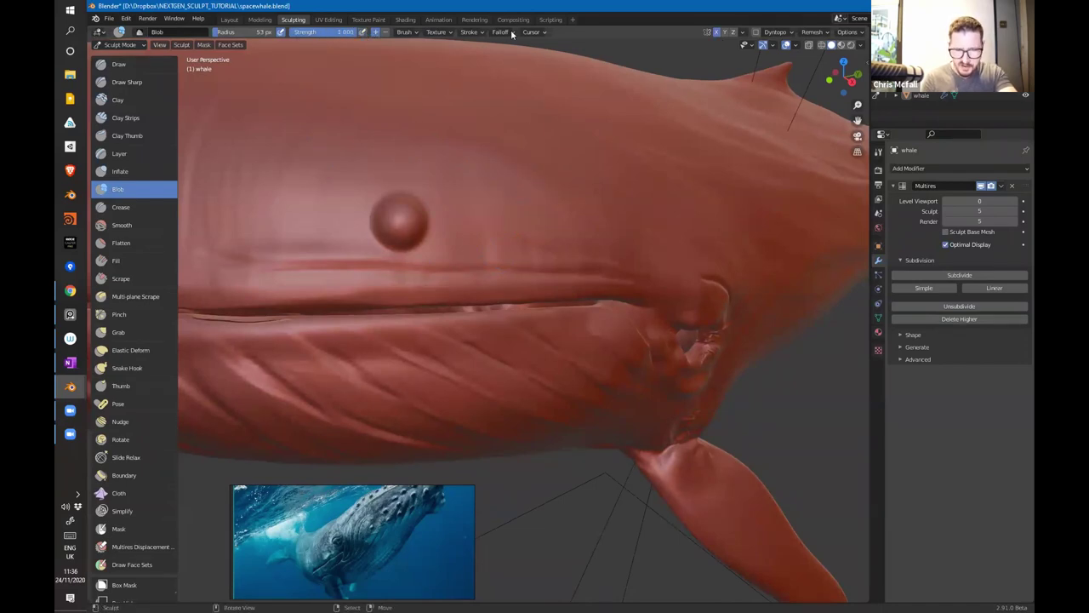
pyautogui.click(502, 33)
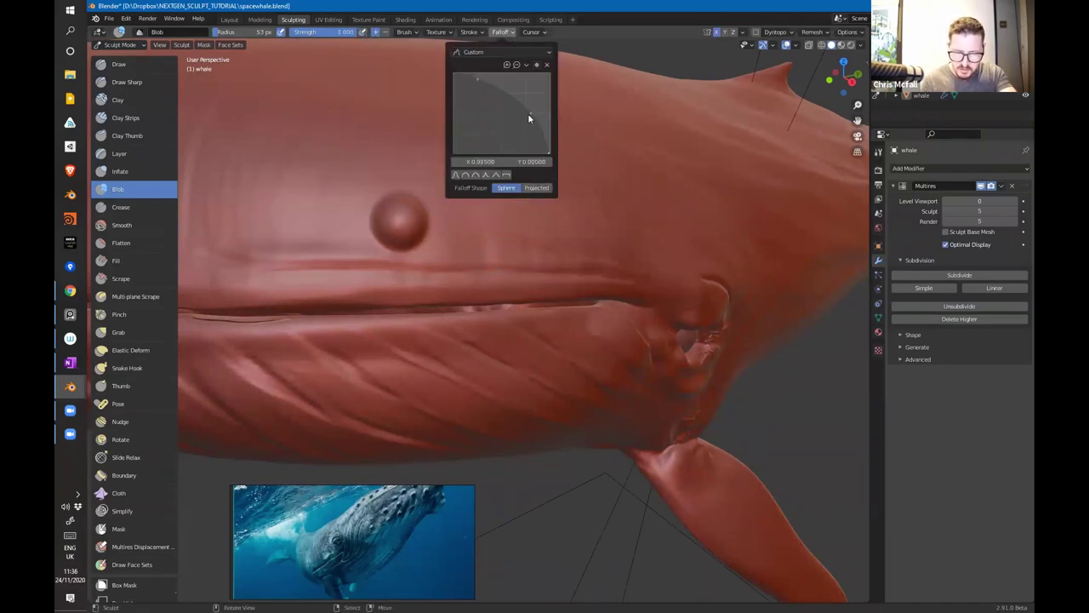
pyautogui.click(487, 185)
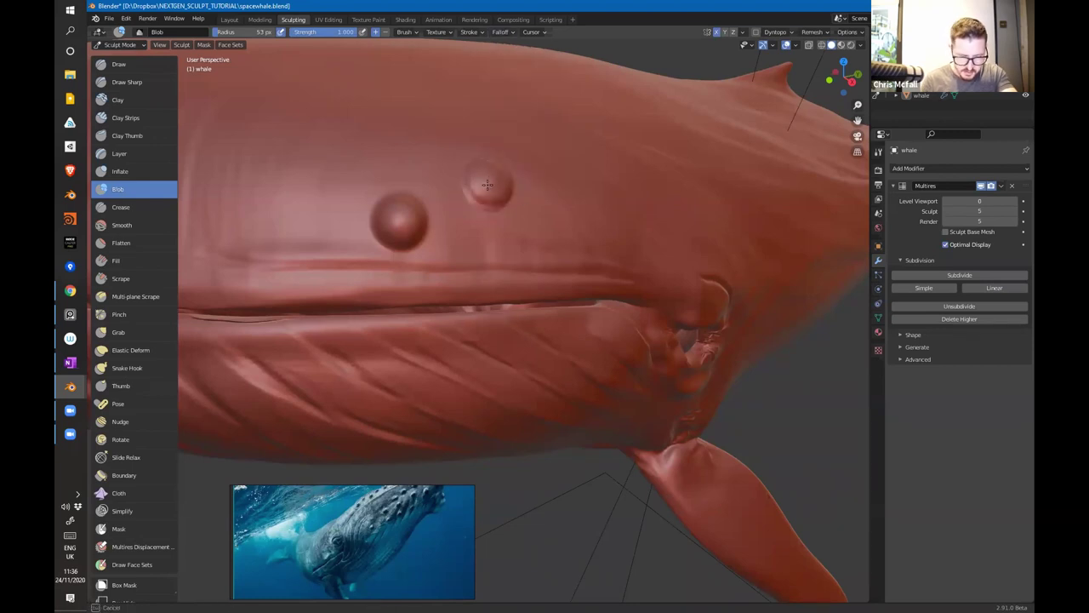
pyautogui.hotkey('ctrl', 'z')
# Step: Set the Blob brush radius to 33 px and add a smaller bump behind the first one on the upper jaw
pyautogui.press('f')
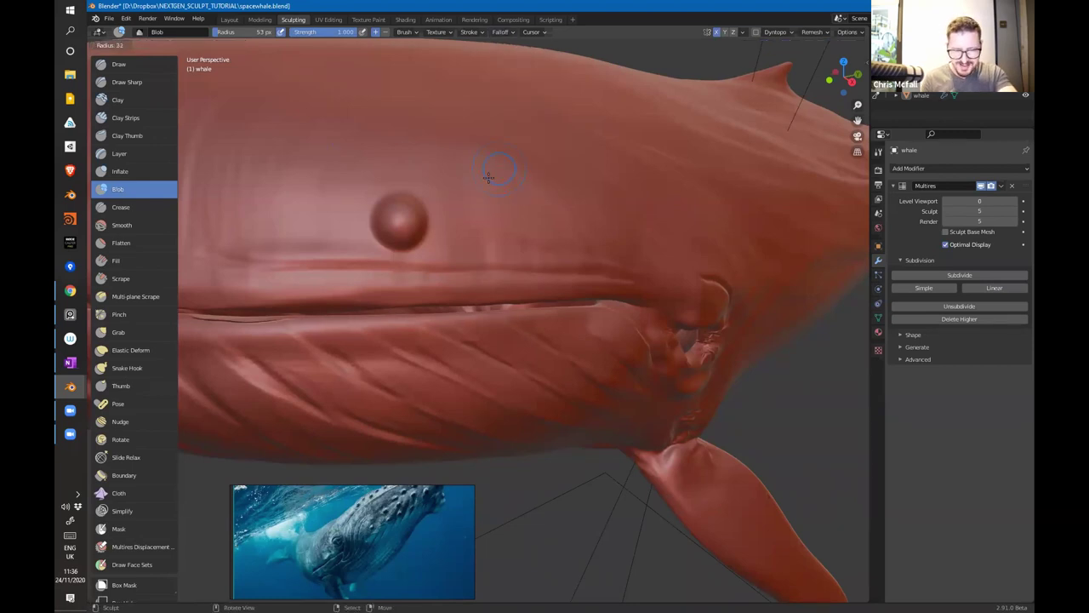
pyautogui.rightClick(488, 177)
pyautogui.moveTo(487, 193); pyautogui.dragTo(484, 189)
pyautogui.moveTo(495, 210); pyautogui.dragTo(513, 270, button='middle')
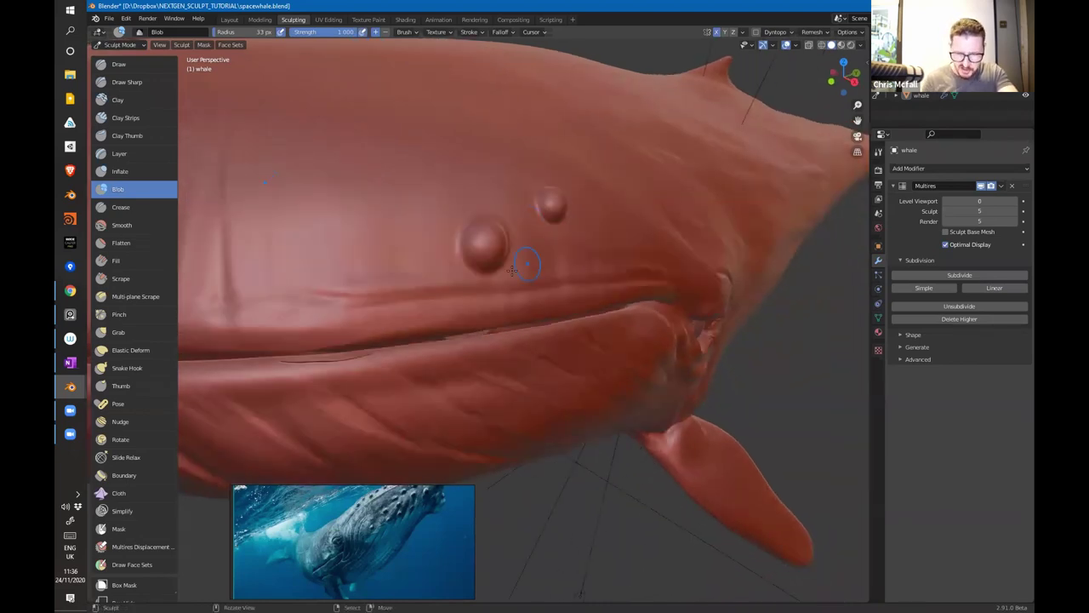
# Step: Add a large bump nearer the snout, reduce the Blob brush radius, and scatter smaller bumps across the head
pyautogui.moveTo(466, 222)
pyautogui.mouseDown(button='middle')
pyautogui.moveTo(427, 220)
pyautogui.moveTo(433, 244)
pyautogui.moveTo(435, 211)
pyautogui.mouseUp(button='middle')
pyautogui.scroll(-6, 380, 274)
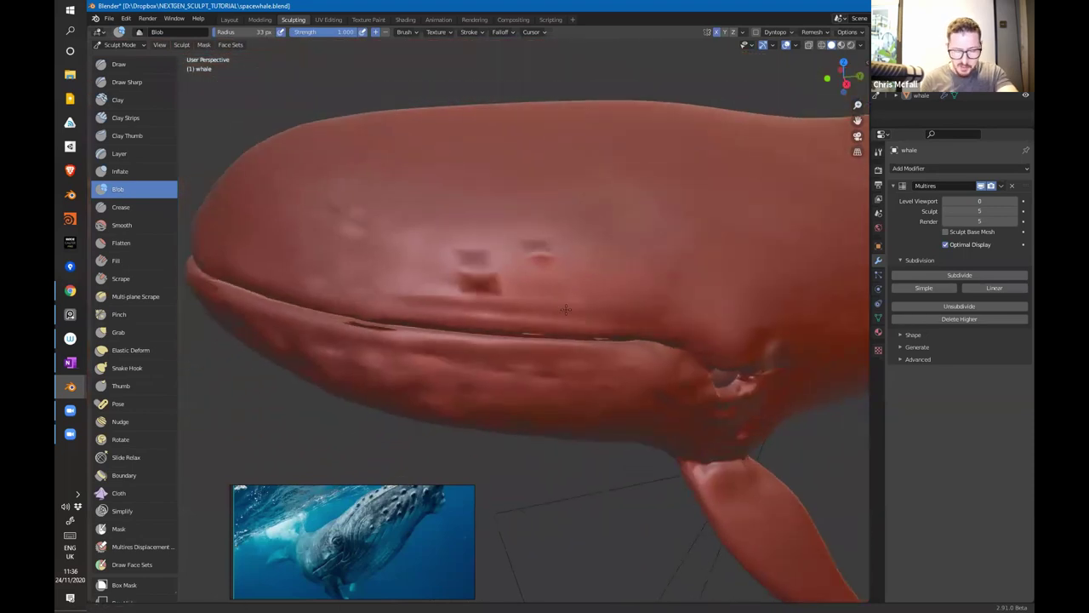
pyautogui.click(444, 258)
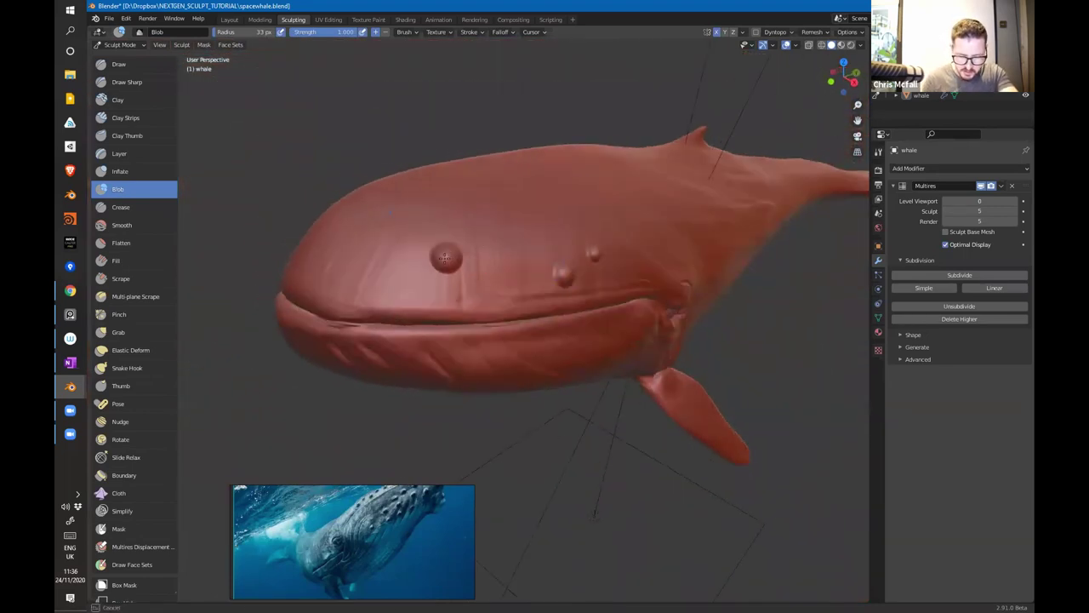
pyautogui.press('f')
pyautogui.click(499, 220)
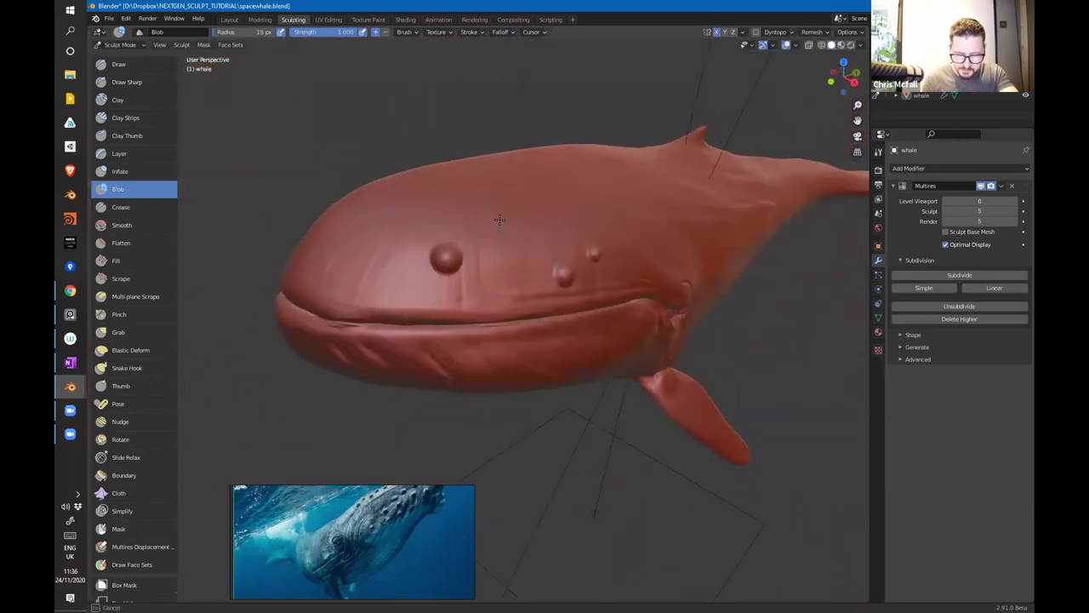
pyautogui.moveTo(500, 221); pyautogui.dragTo(409, 292, button='middle')
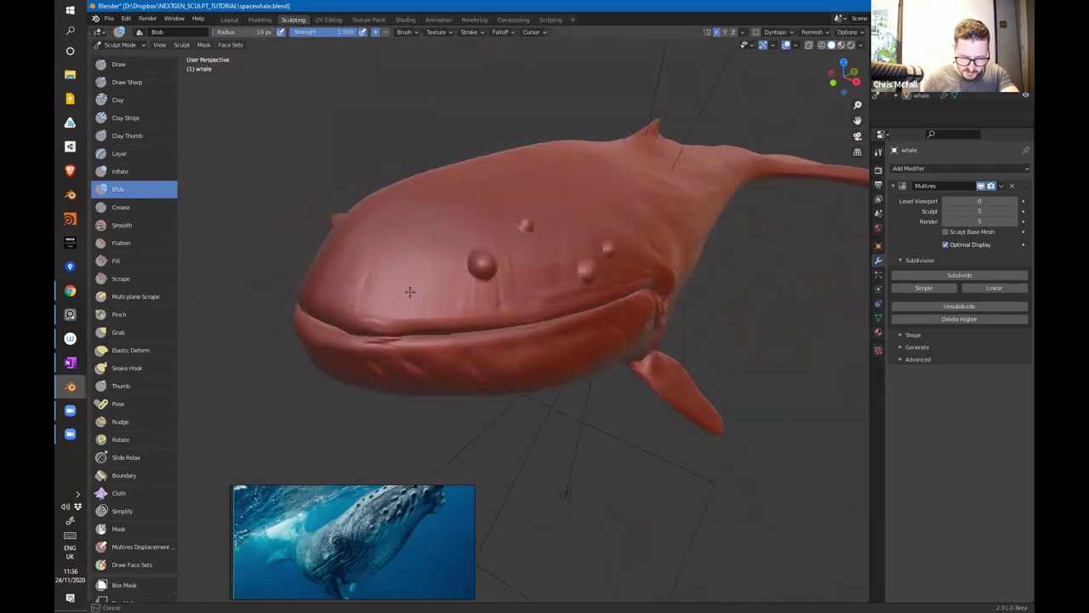
pyautogui.click(409, 292)
pyautogui.click(429, 260)
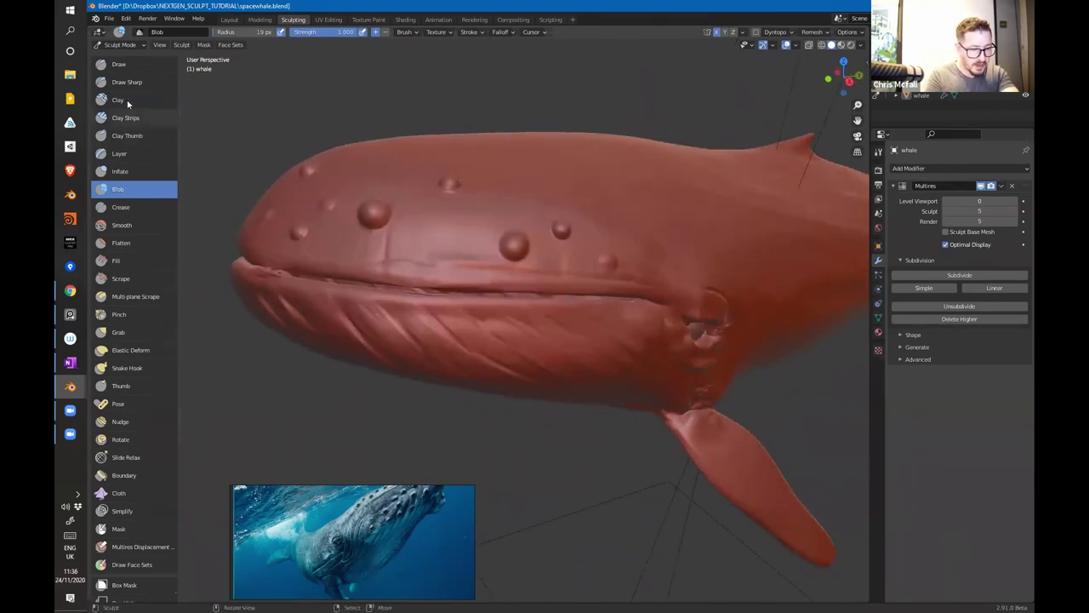
# Step: Choose the Inflate brush with the Skin_Detail_18 preset and open its texture settings
pyautogui.click(120, 99)
pyautogui.click(141, 208)
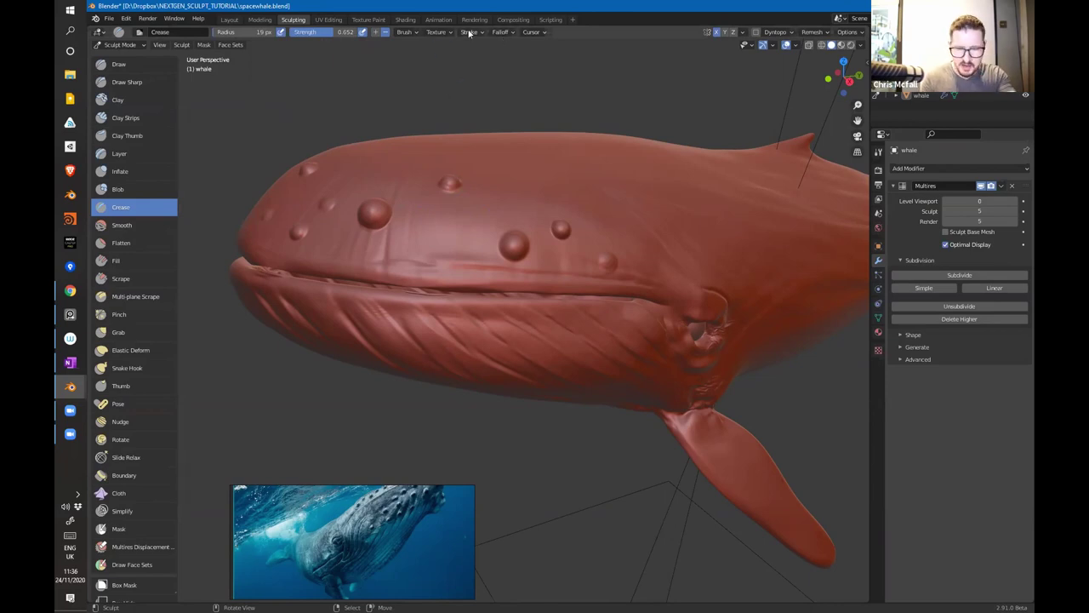
pyautogui.click(436, 32)
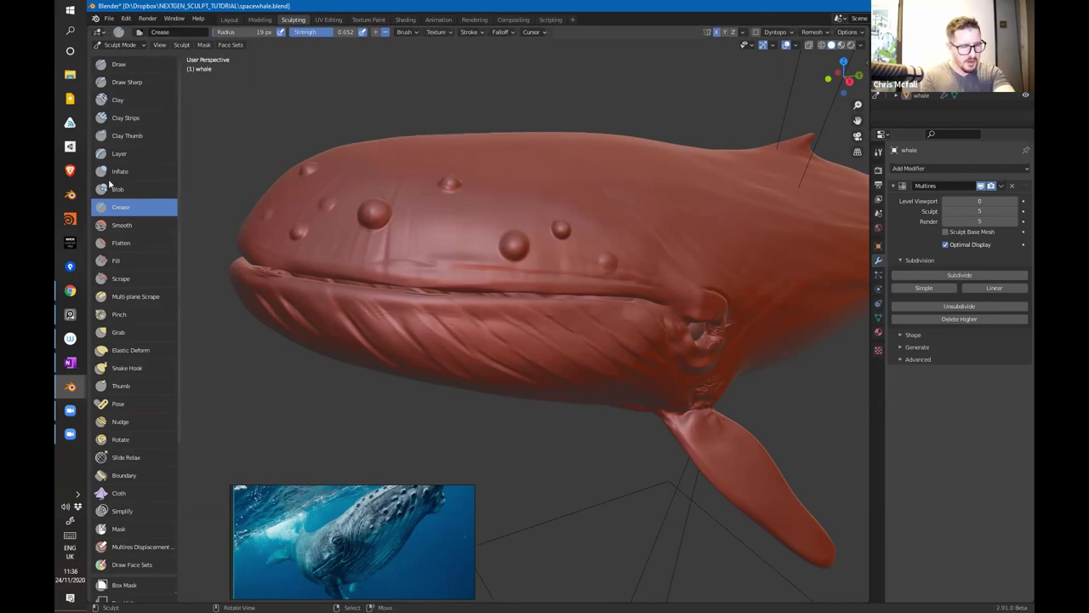
pyautogui.click(136, 172)
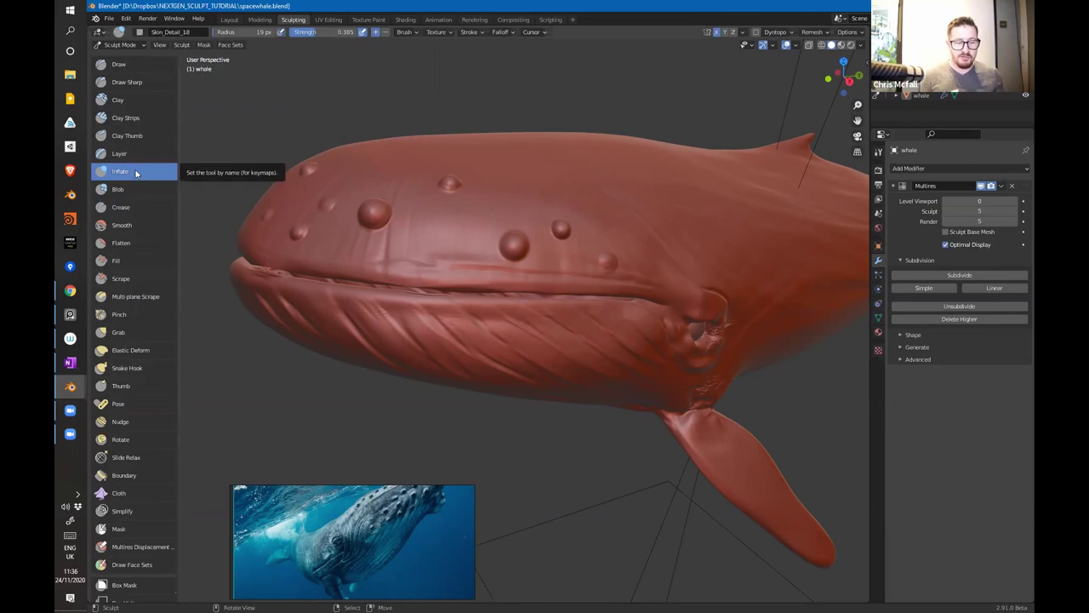
pyautogui.click(449, 32)
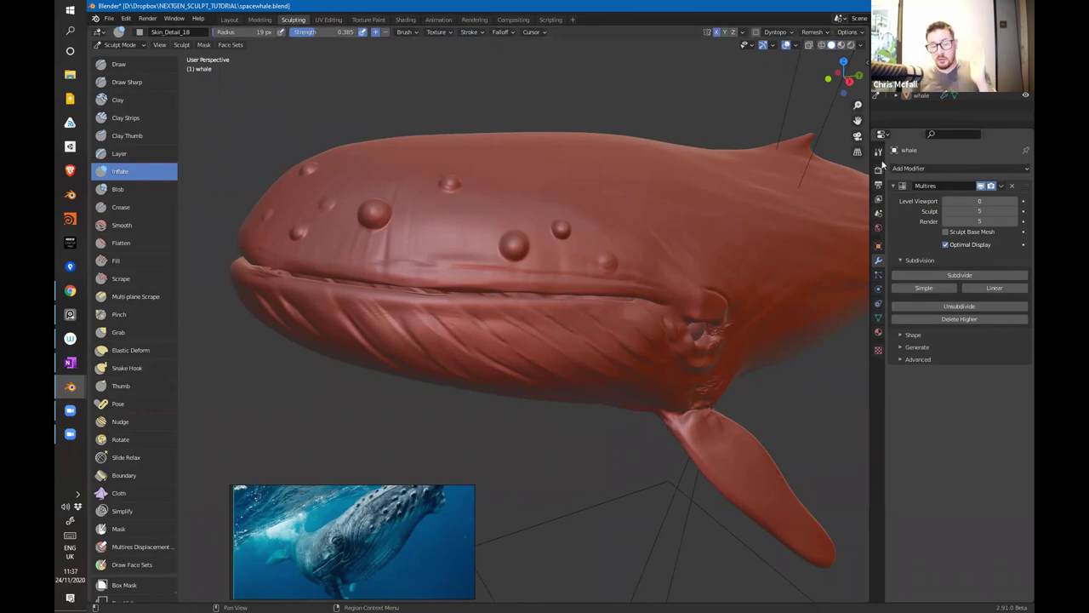
pyautogui.moveTo(720, 373); pyautogui.dragTo(574, 489, button='middle')
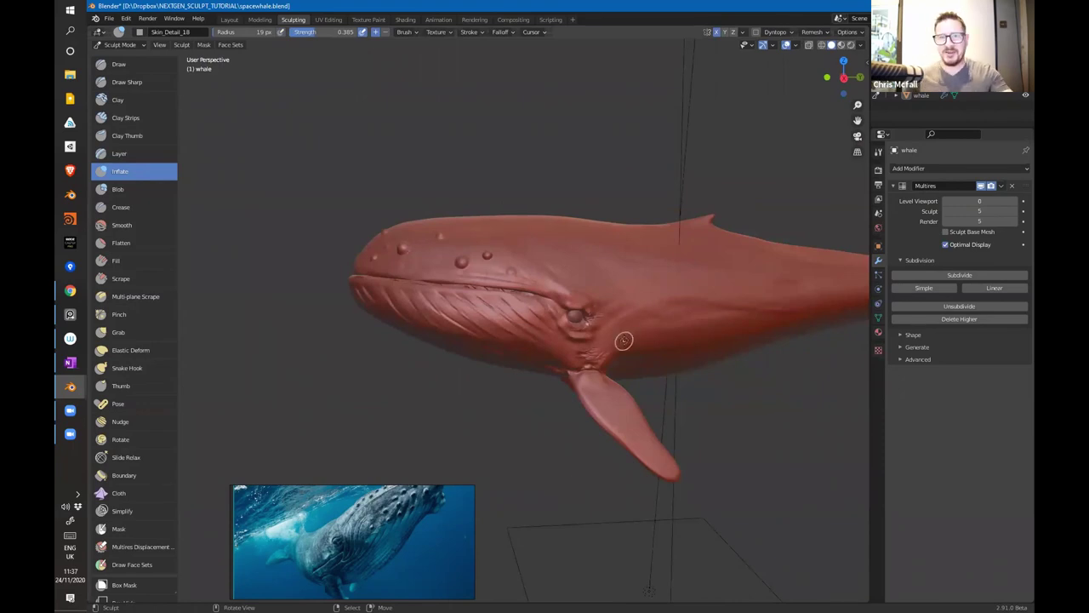
pyautogui.scroll(4, 624, 340)
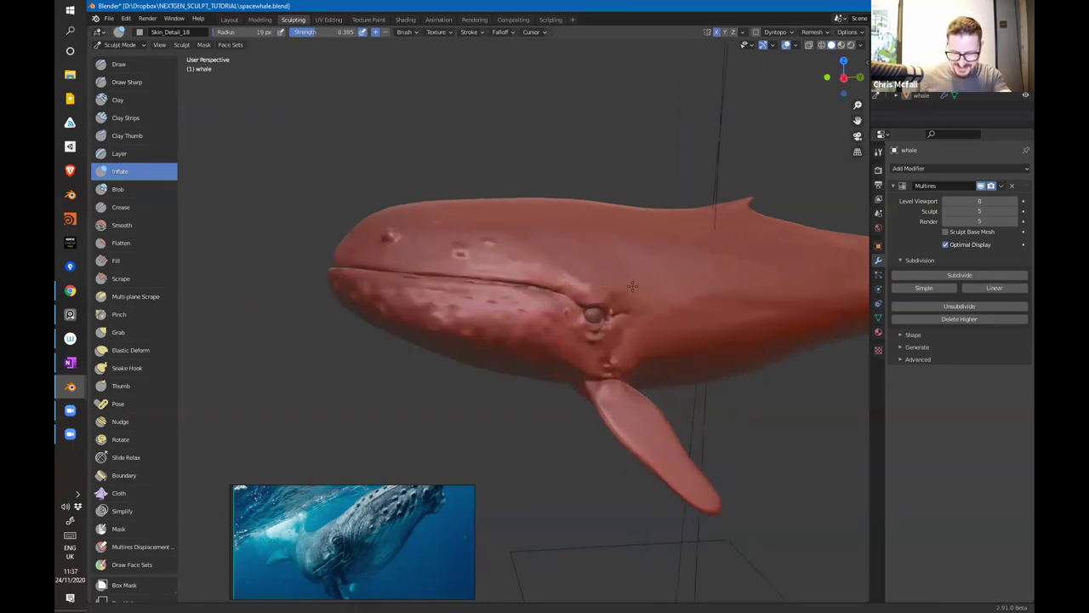
# Step: Set the Inflate brush radius to 53 px, then show the active brush settings and collapse their Advanced section
pyautogui.press('f')
pyautogui.click(577, 269)
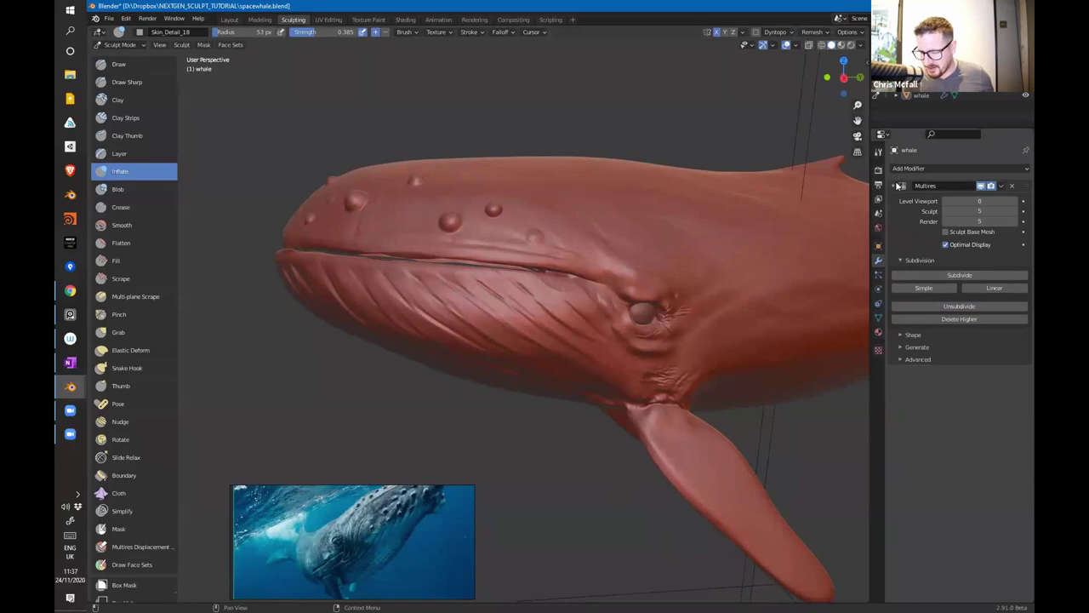
pyautogui.click(879, 152)
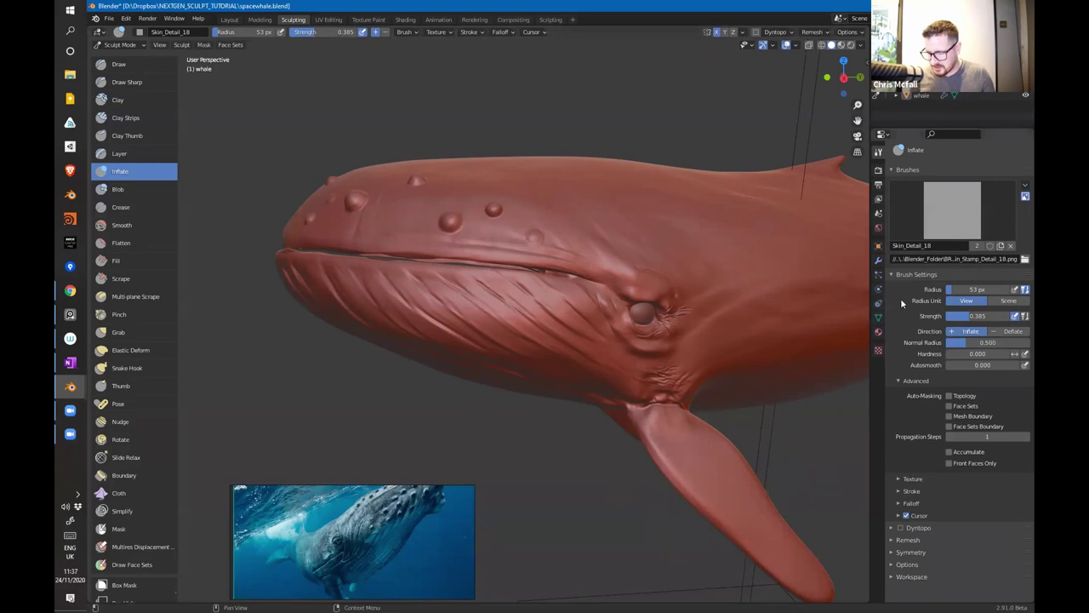
pyautogui.click(914, 380)
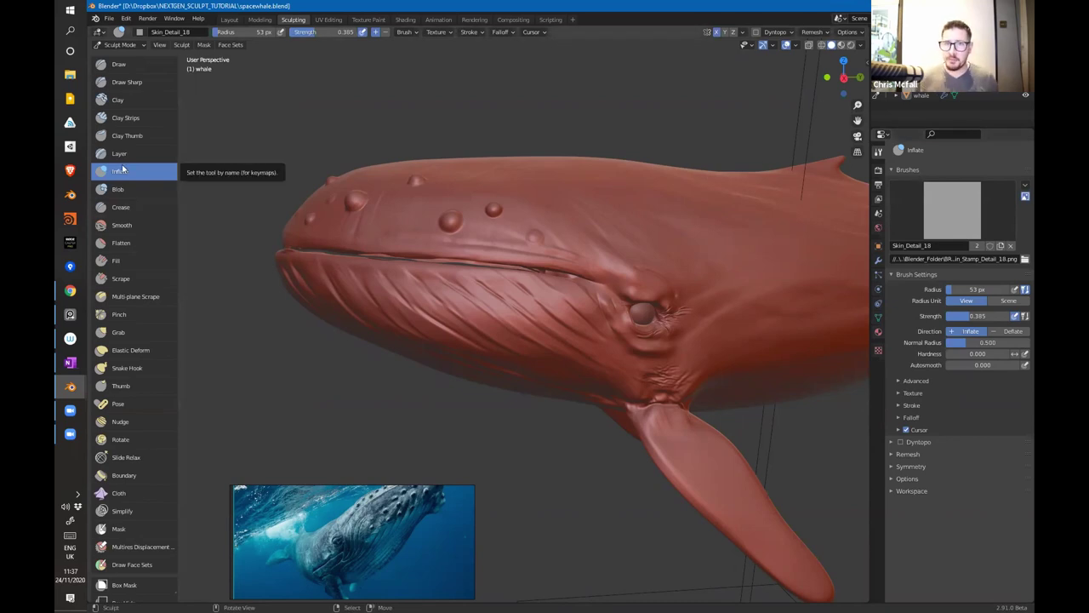
pyautogui.moveTo(737, 306); pyautogui.dragTo(746, 304, button='middle')
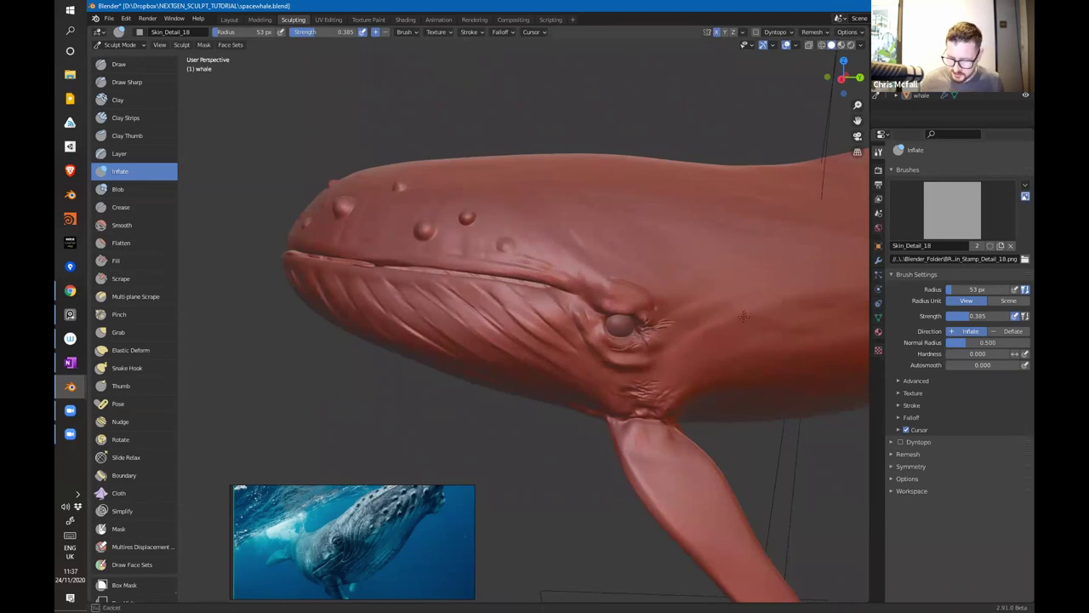
# Step: Change the Inflate brush's stroke method to Space and test strokes on the skin behind the whale's eye
pyautogui.click(470, 31)
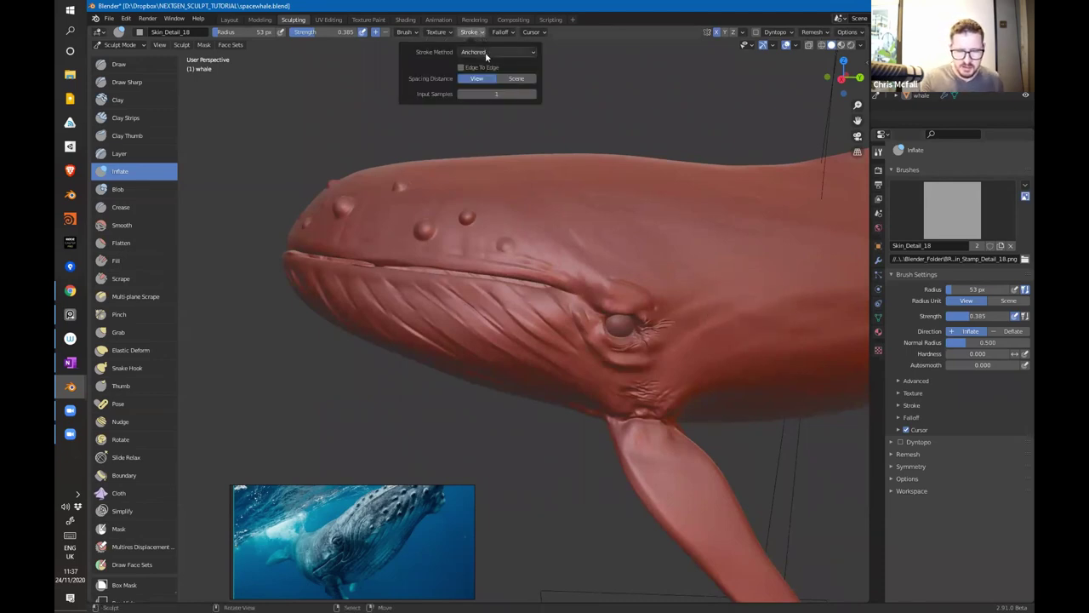
pyautogui.click(487, 52)
pyautogui.click(493, 85)
pyautogui.click(494, 52)
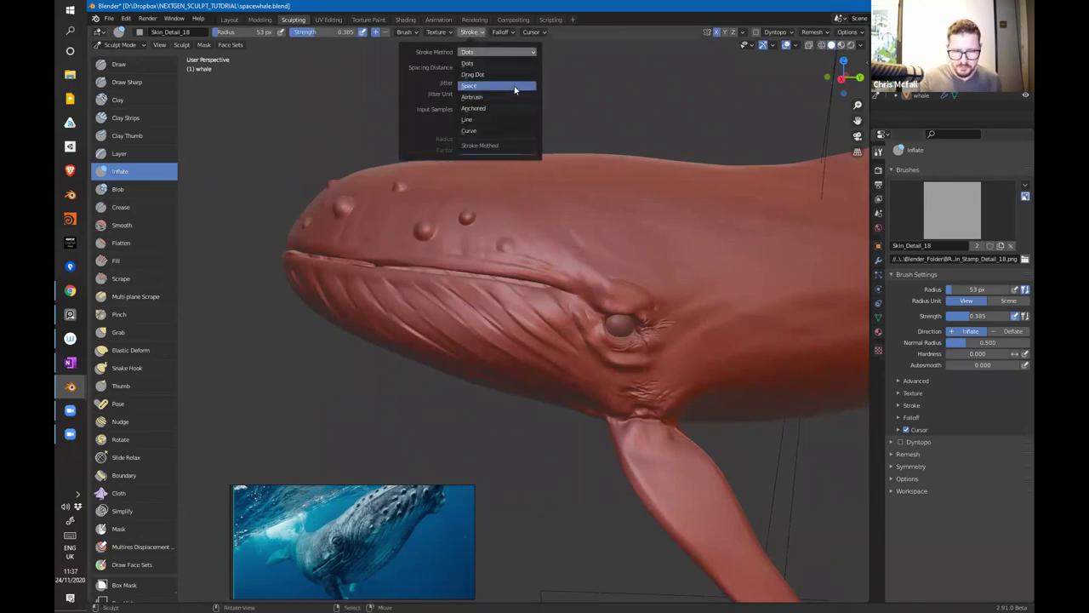
pyautogui.click(515, 88)
pyautogui.moveTo(731, 327); pyautogui.dragTo(761, 313)
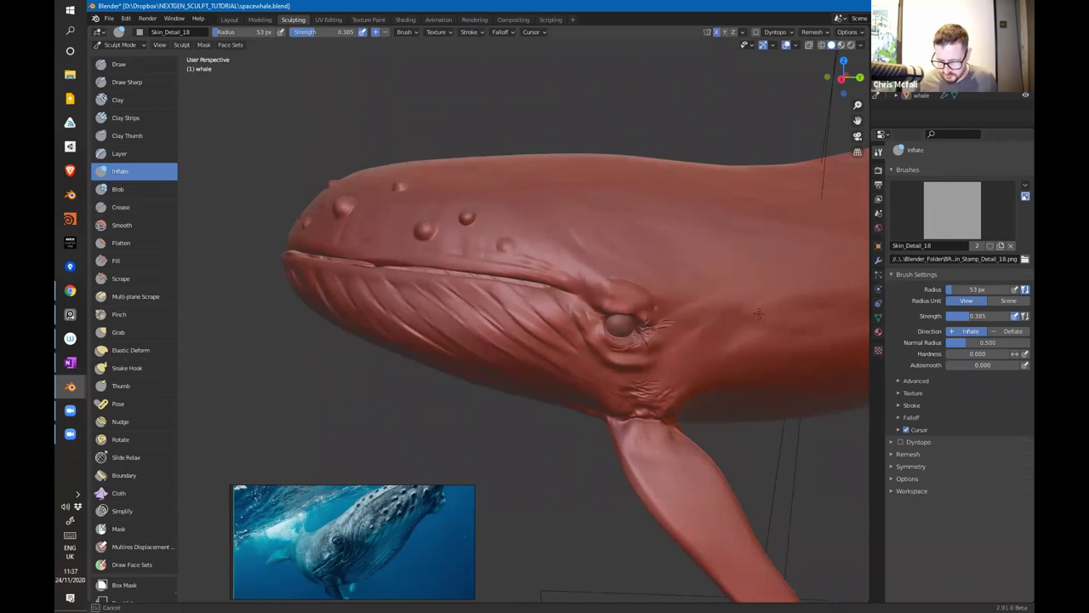
pyautogui.moveTo(730, 328); pyautogui.dragTo(744, 314, button='middle')
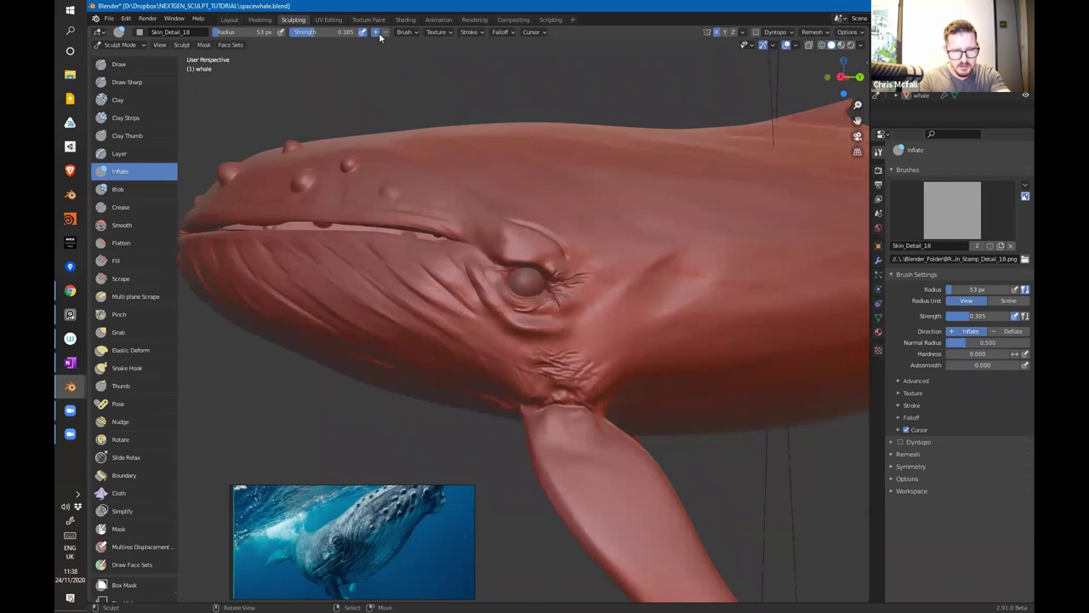
pyautogui.moveTo(610, 308)
pyautogui.mouseDown()
pyautogui.moveTo(520, 313)
pyautogui.moveTo(536, 330)
pyautogui.moveTo(523, 325)
pyautogui.moveTo(591, 340)
pyautogui.moveTo(673, 302)
pyautogui.mouseUp()
# Step: Switch the brush direction to Deflate, set its radius to 119 px and stroke the flank behind the eye
pyautogui.moveTo(706, 287); pyautogui.dragTo(510, 340, button='middle')
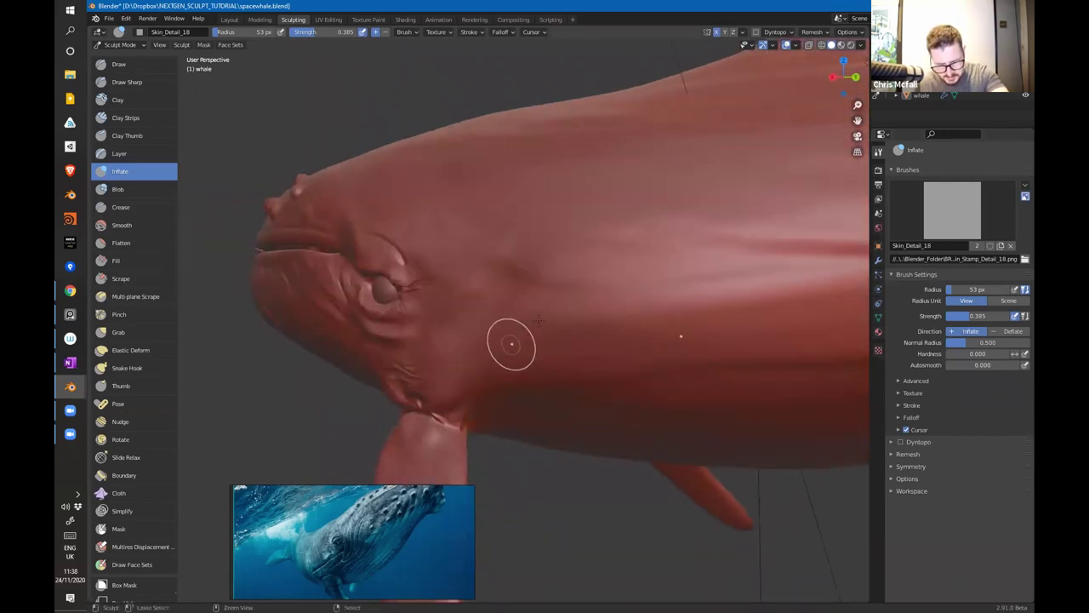
pyautogui.scroll(5, 595, 284)
pyautogui.click(384, 32)
pyautogui.moveTo(546, 310)
pyautogui.mouseDown()
pyautogui.moveTo(530, 307)
pyautogui.moveTo(519, 353)
pyautogui.mouseUp()
pyautogui.press('f')
pyautogui.click(605, 299)
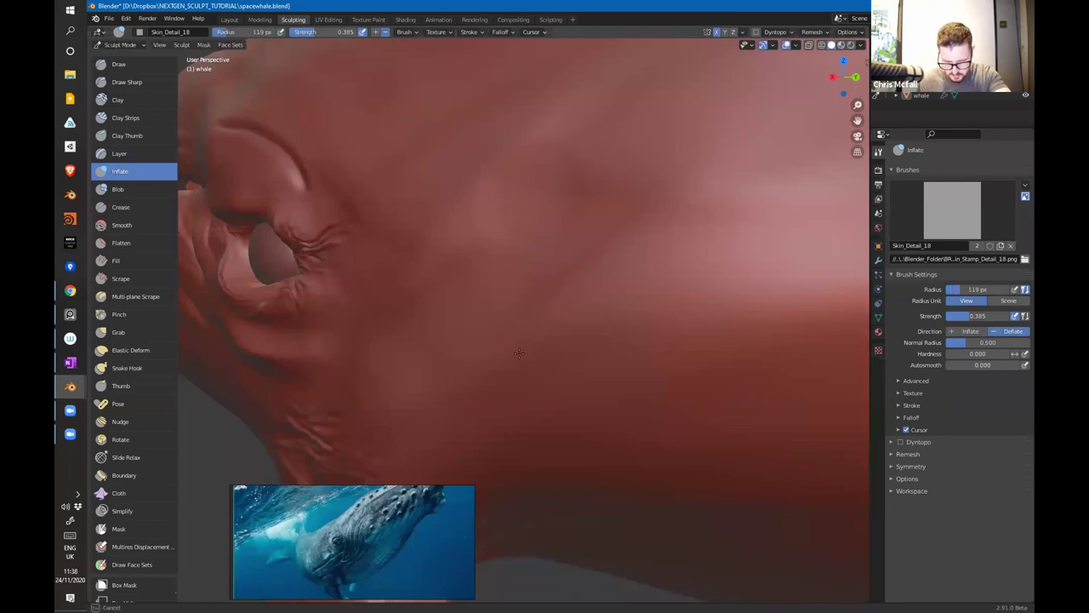
pyautogui.moveTo(584, 310); pyautogui.dragTo(585, 309)
# Step: Raise the brush strength to 1.000 and try deflating strokes on the body around the front flipper
pyautogui.scroll(-4, 585, 309)
pyautogui.moveTo(544, 383); pyautogui.dragTo(646, 400, button='middle')
pyautogui.moveTo(666, 446); pyautogui.dragTo(627, 446)
pyautogui.hotkey('shift', 'f')
pyautogui.click(656, 464)
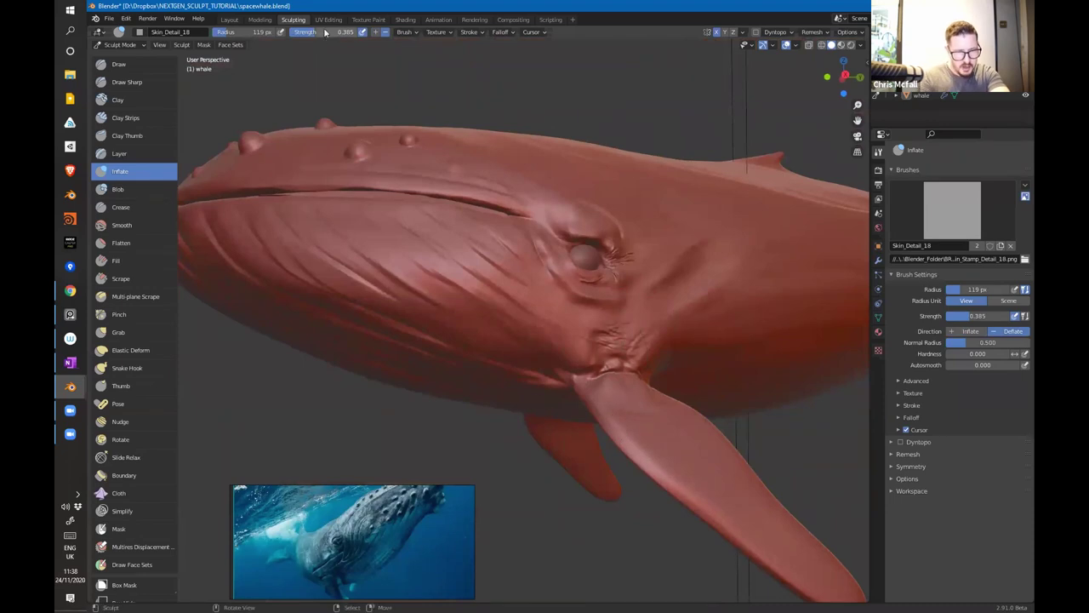
pyautogui.moveTo(656, 463); pyautogui.dragTo(646, 331, button='middle')
pyautogui.moveTo(664, 345); pyautogui.dragTo(651, 332)
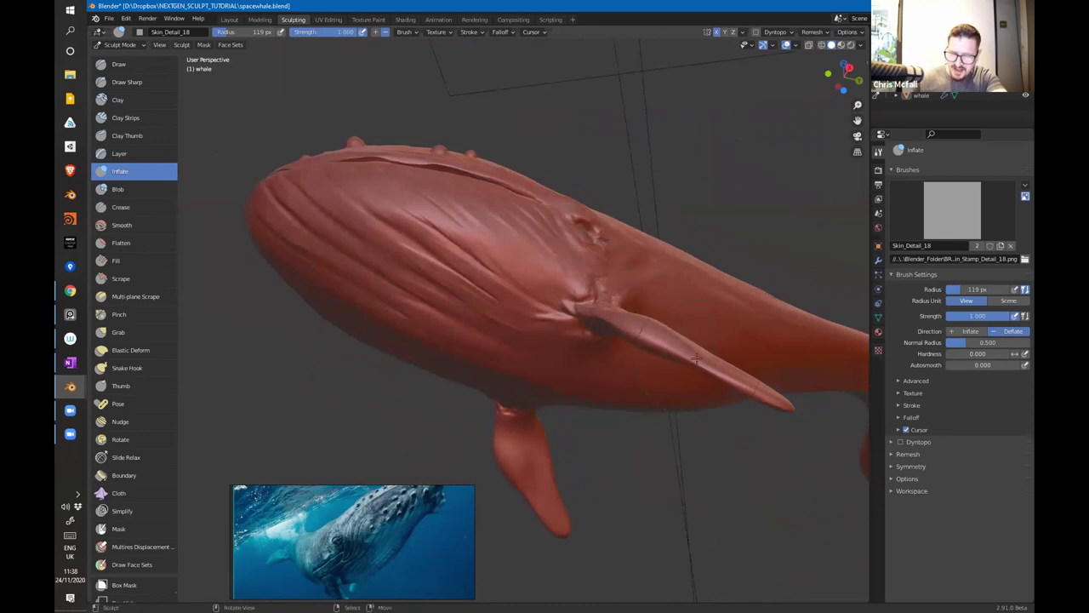
pyautogui.moveTo(696, 359); pyautogui.dragTo(601, 334, button='middle')
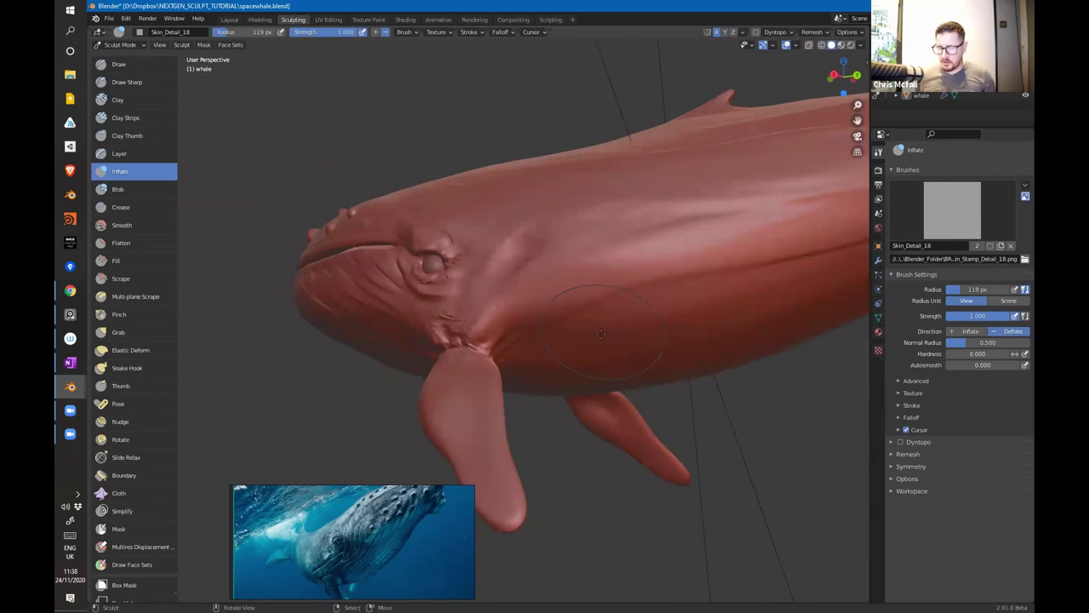
# Step: Unlink the Skin_Detail_18 brush from the Inflate tool and create a new brush in its place
pyautogui.click(1011, 245)
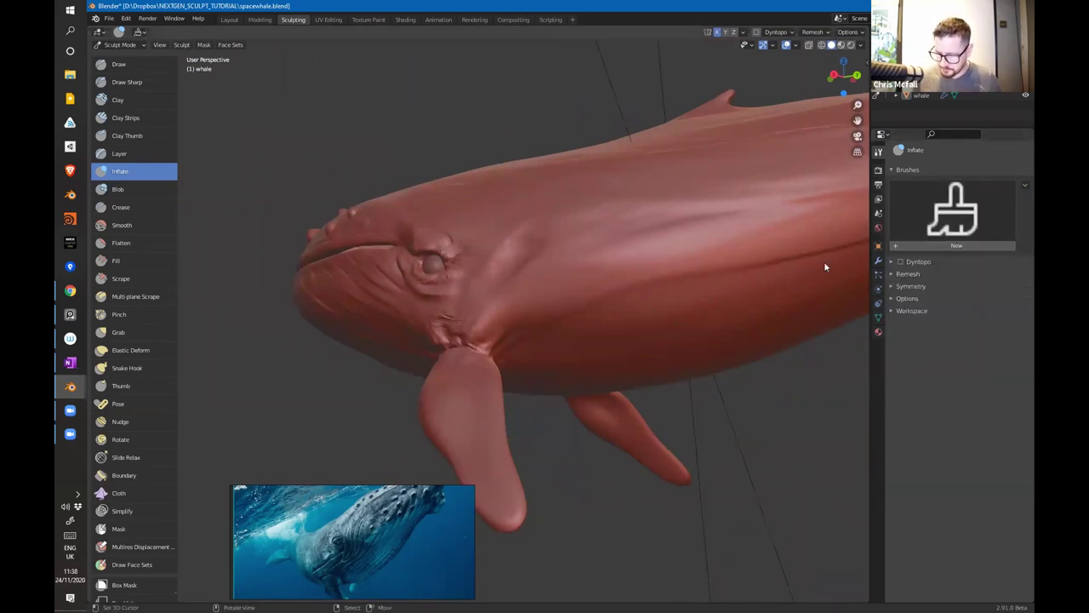
pyautogui.click(879, 259)
pyautogui.click(878, 152)
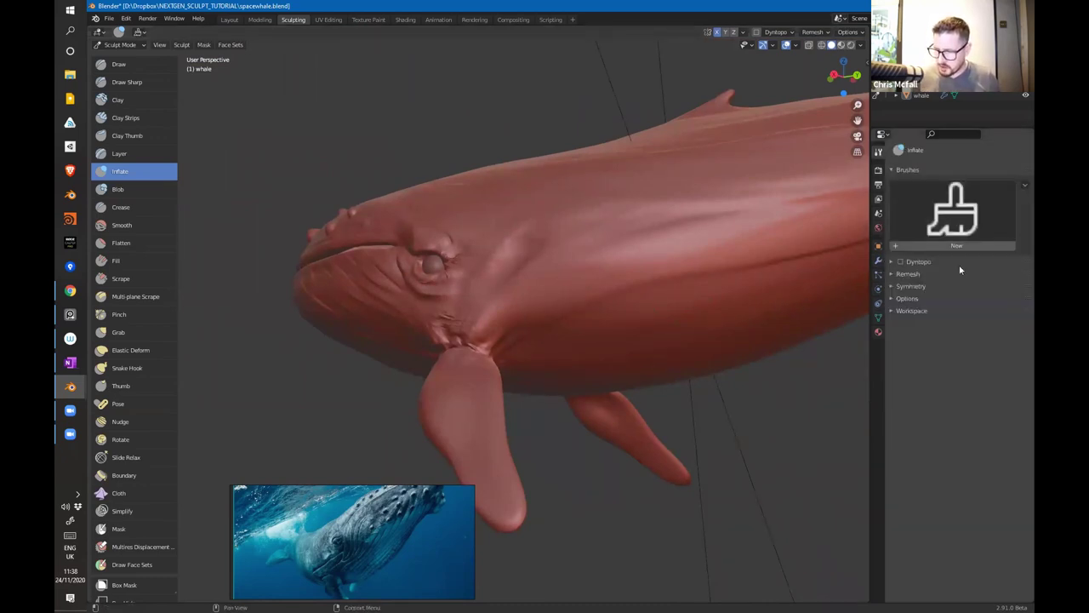
pyautogui.click(976, 245)
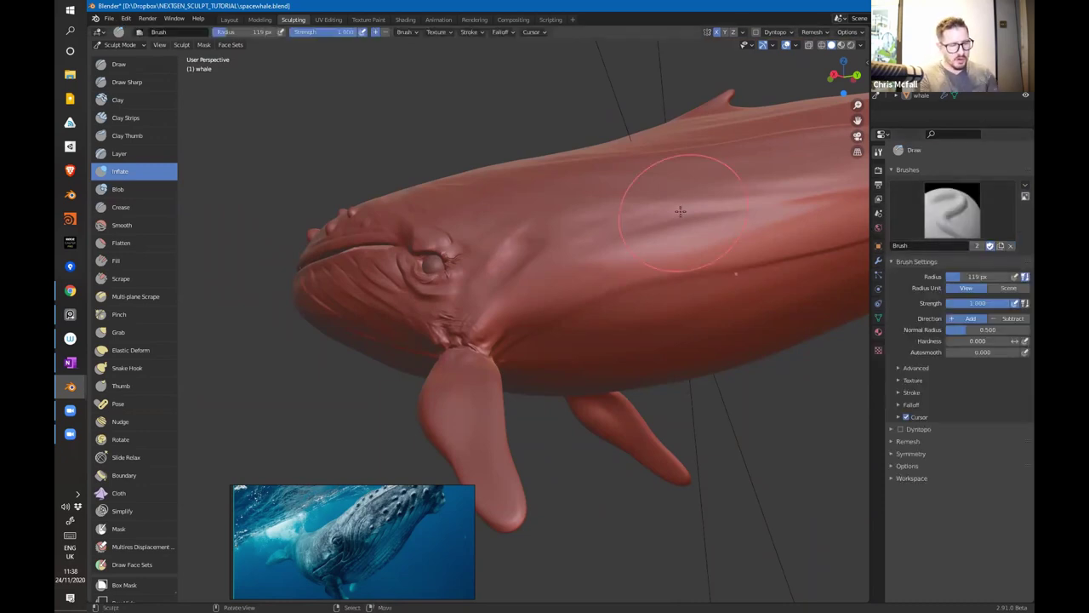
# Step: Return to the Inflate brush and open the name of the Skin_Detail_18.001 preset for editing
pyautogui.click(128, 171)
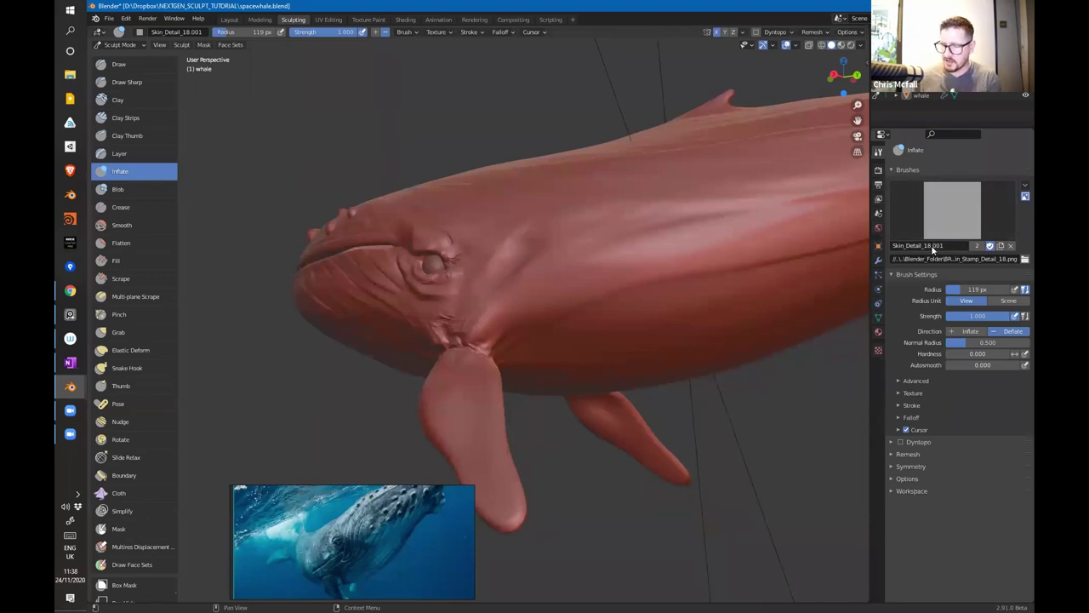
pyautogui.click(939, 247)
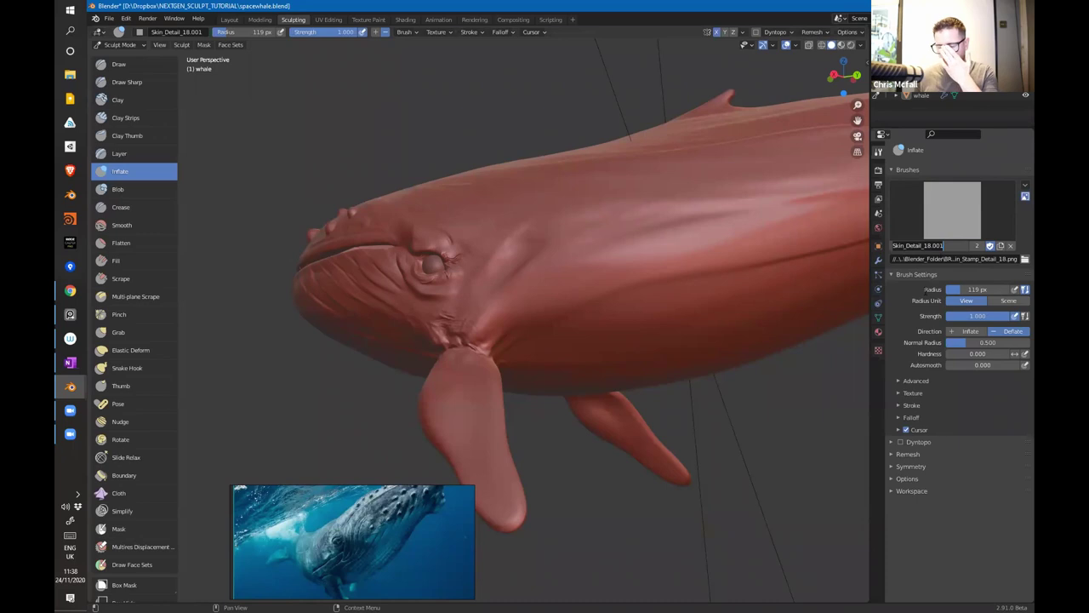
# Step: Rename the duplicated Skin_Detail_18.001 brush as Skin
pyautogui.hotkey('ctrl', 'a')
pyautogui.write('S')
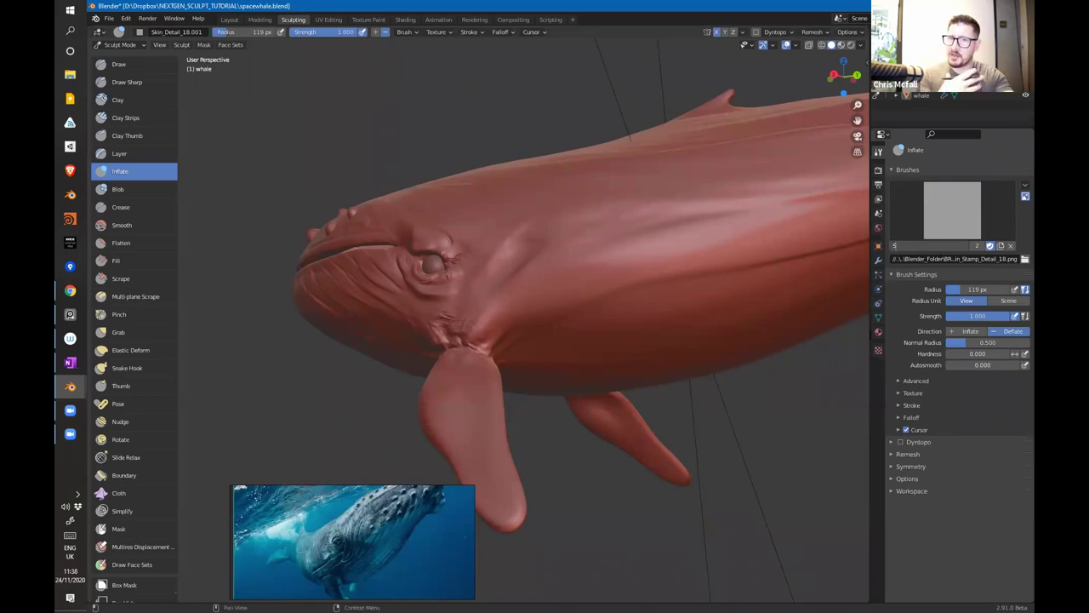
pyautogui.write('t')
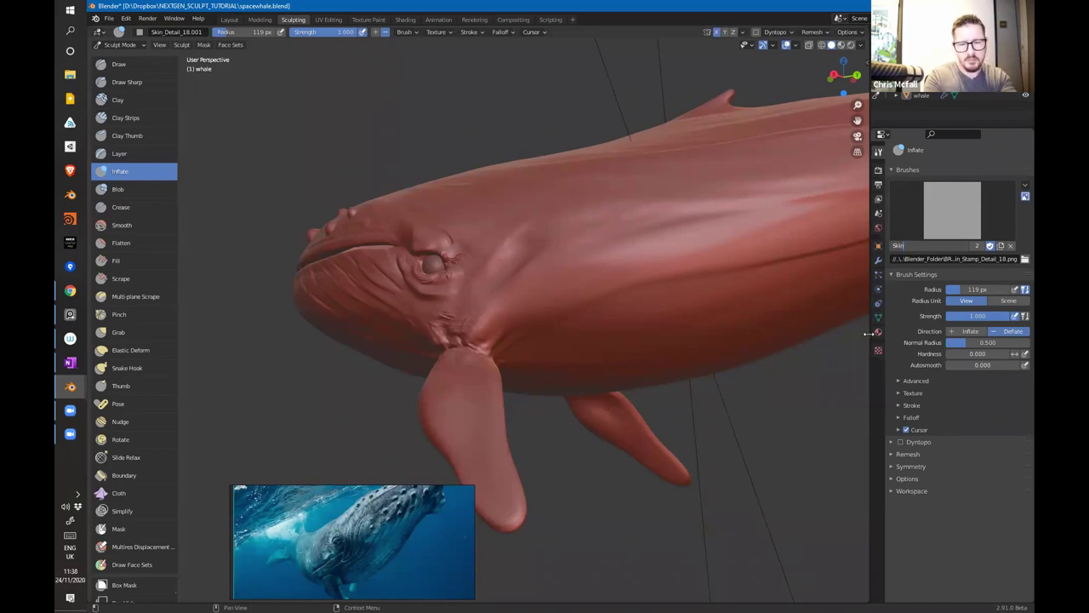
pyautogui.write('in')
pyautogui.press('Return')
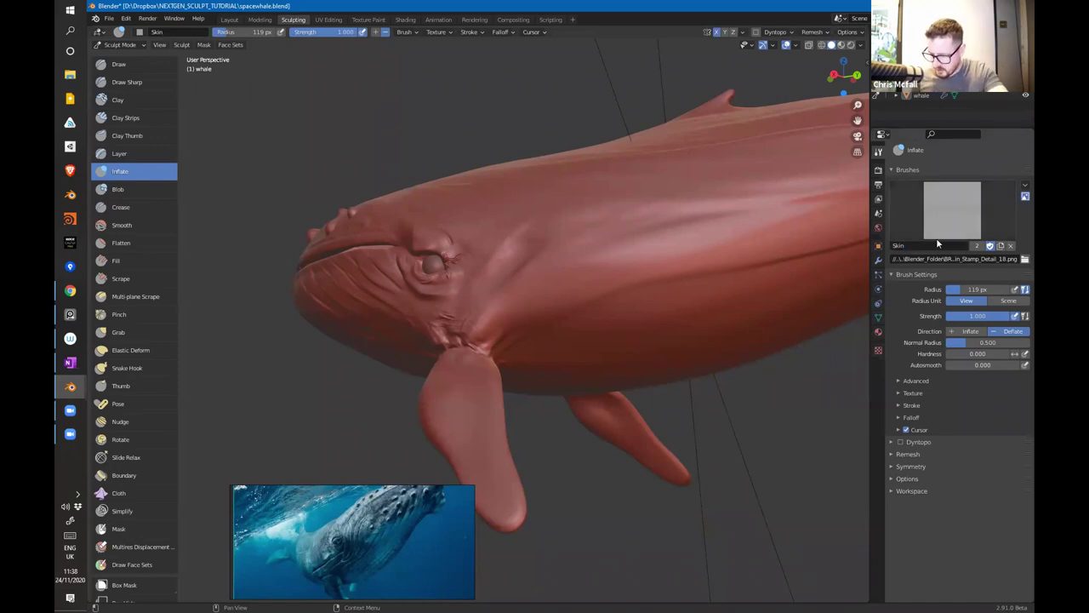
# Step: Add a separate new texture to the Skin brush in place of Skin_Detail_18 and name it SKIN
pyautogui.click(892, 479)
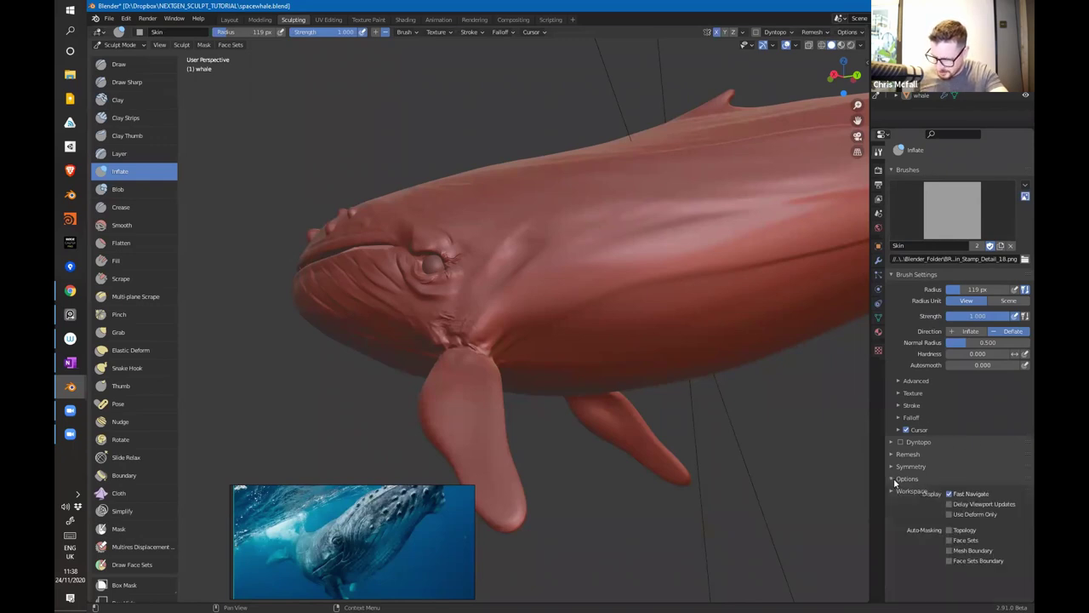
pyautogui.click(894, 466)
pyautogui.scroll(-4, 889, 374)
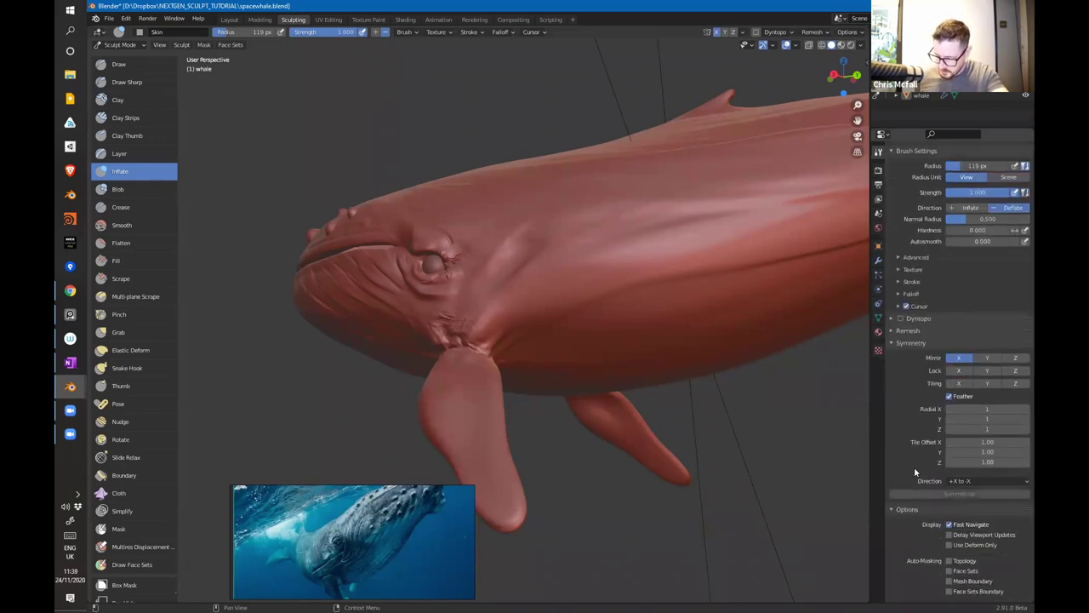
pyautogui.click(899, 342)
pyautogui.click(892, 251)
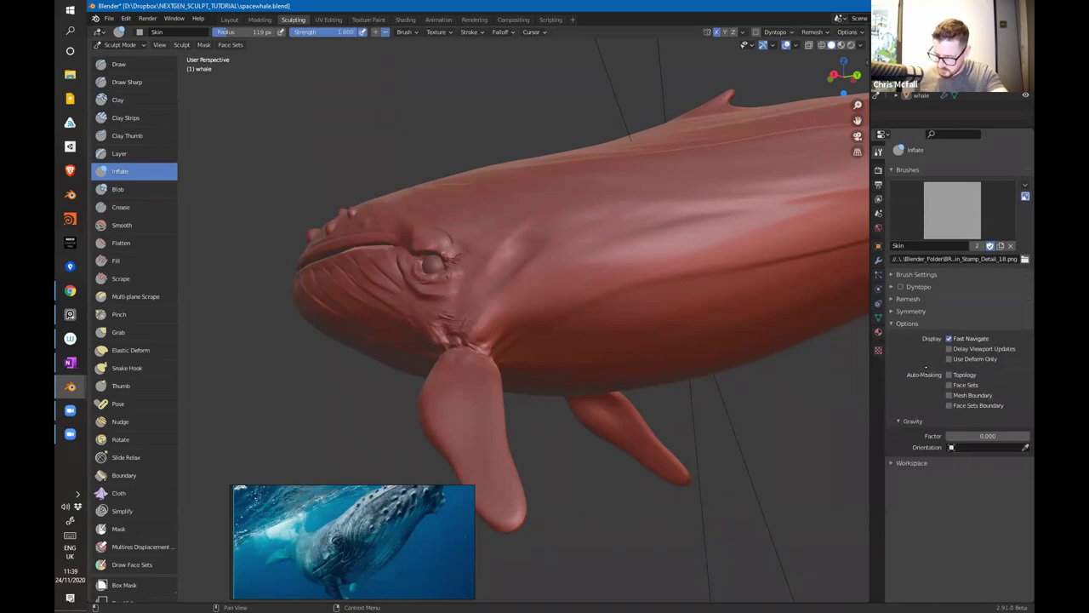
pyautogui.click(898, 275)
pyautogui.scroll(-1, 889, 375)
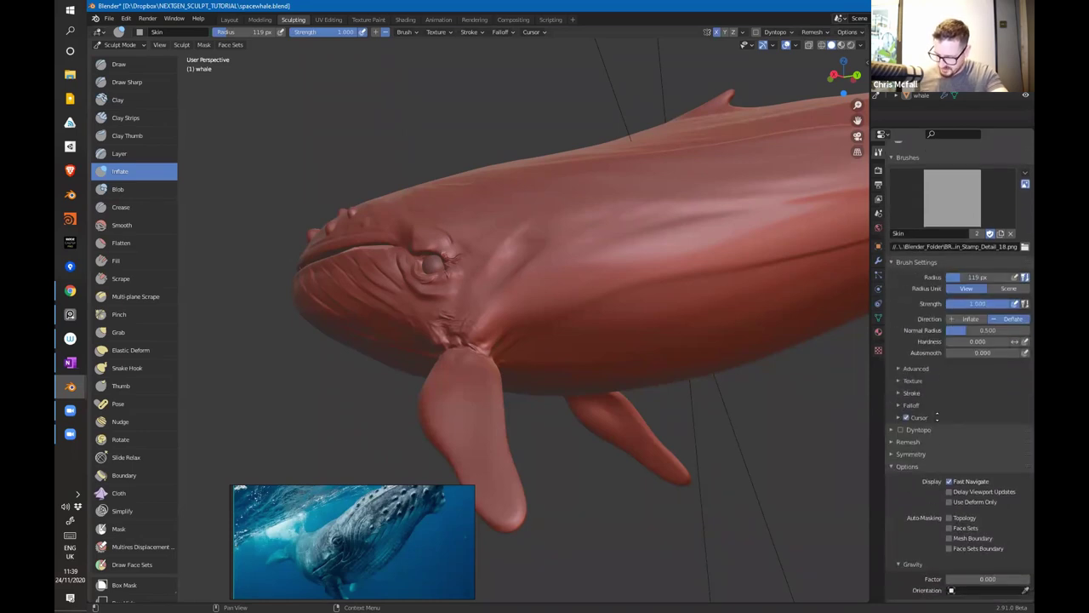
pyautogui.click(899, 372)
pyautogui.scroll(-3, 889, 373)
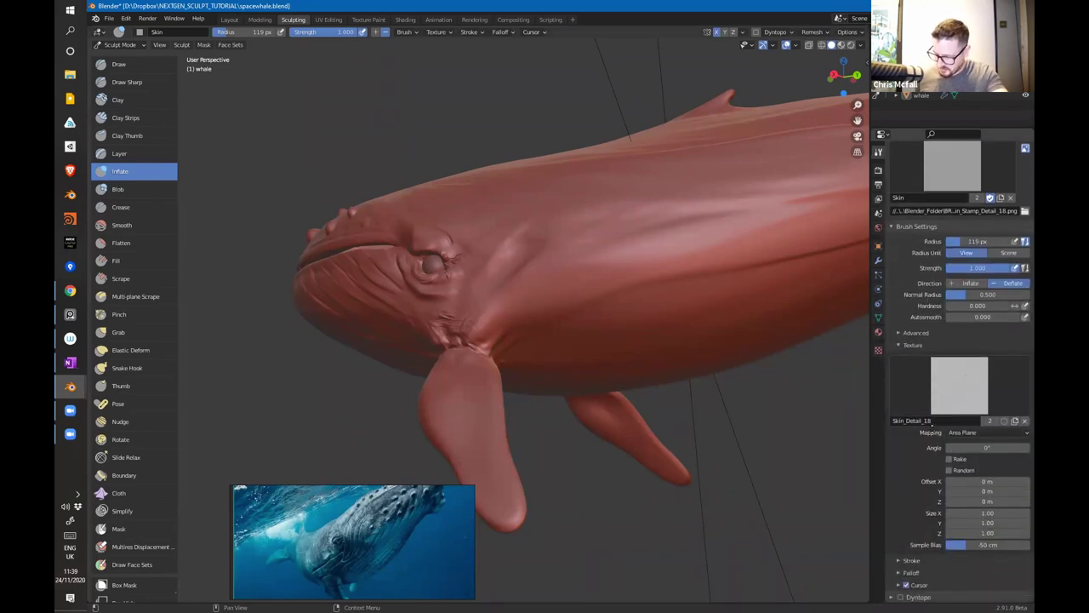
pyautogui.click(964, 370)
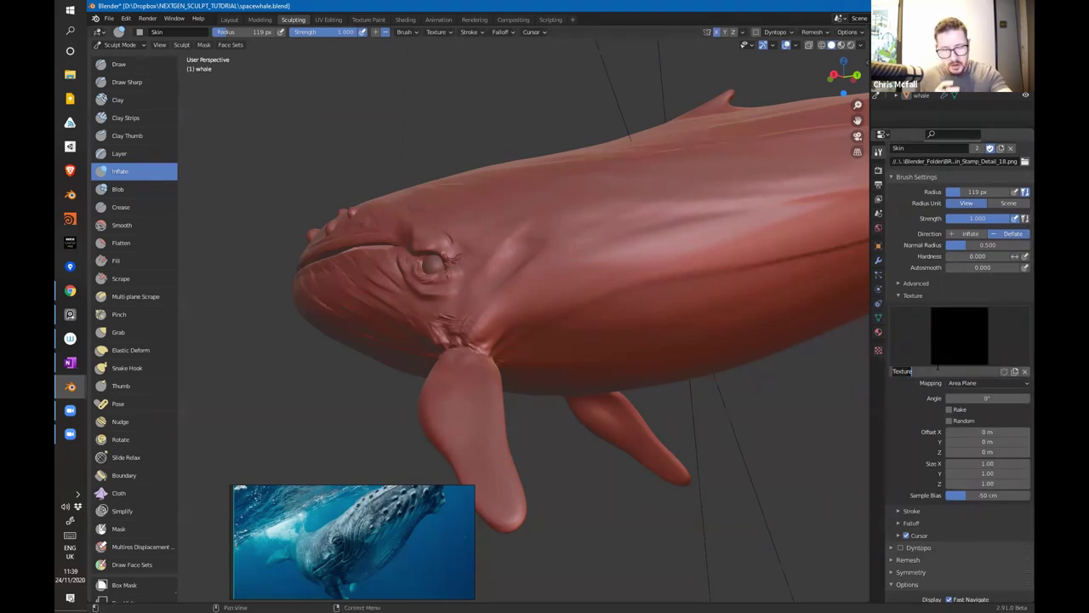
pyautogui.write('IN')
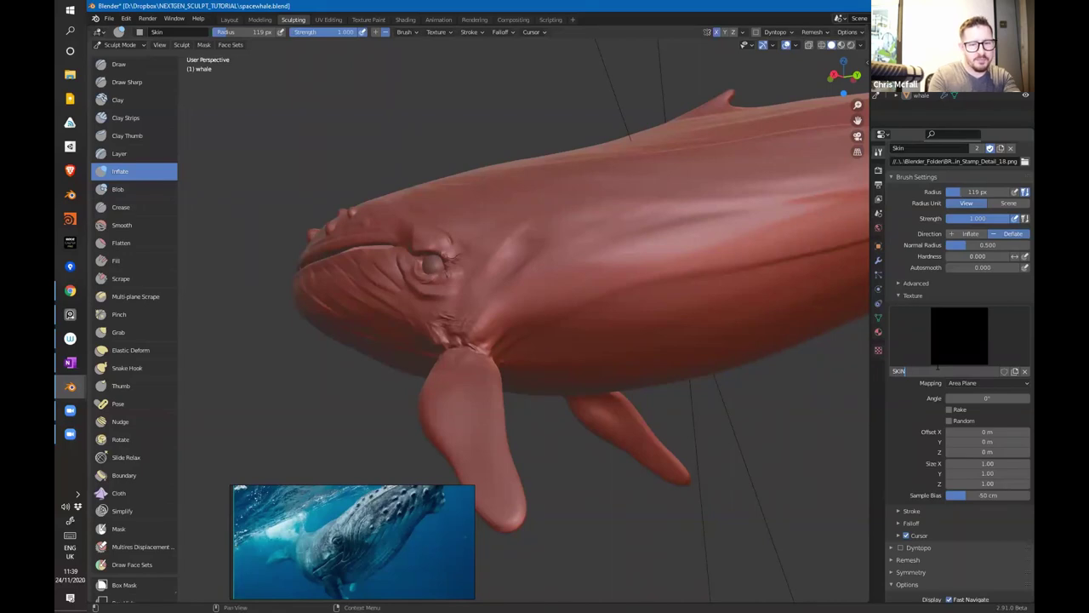
pyautogui.press('Return')
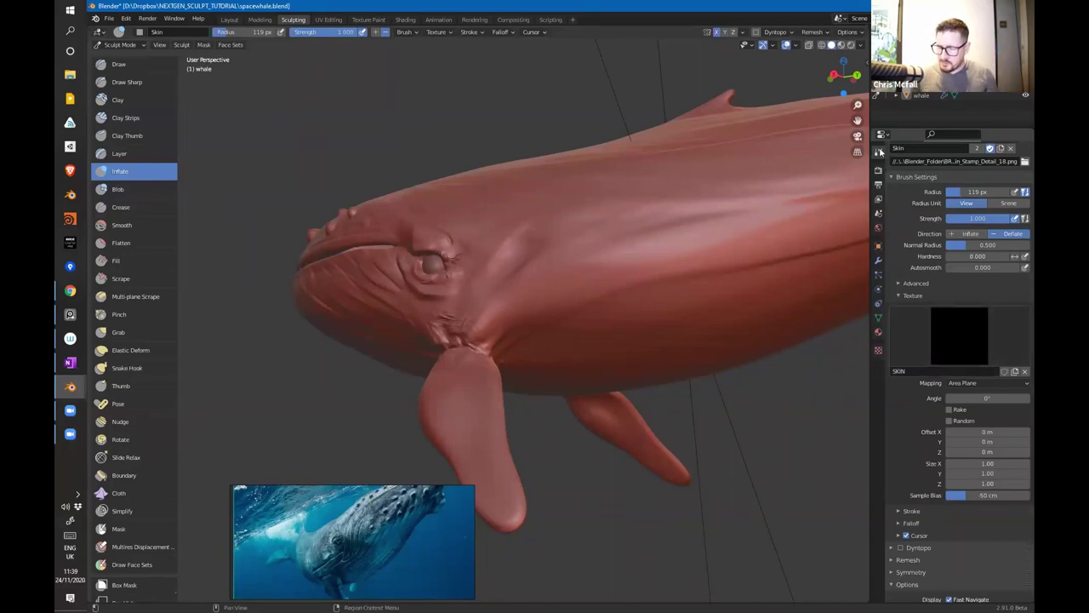
# Step: Keep the SKIN texture's type as Image or Movie, start loading an image for it, and browse the Dropbox folder
pyautogui.click(878, 353)
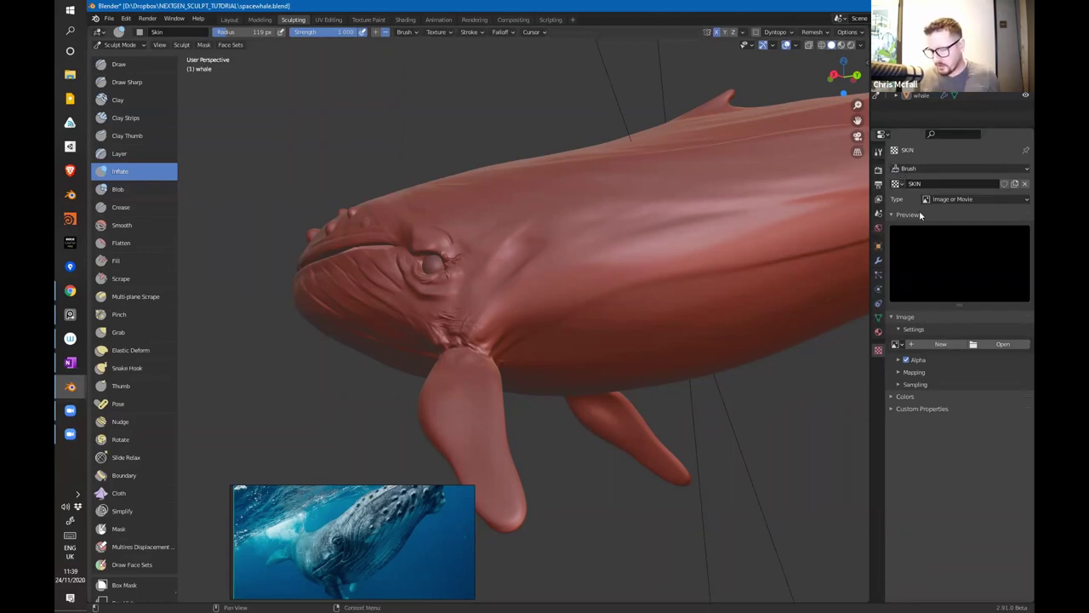
pyautogui.click(967, 202)
pyautogui.click(975, 200)
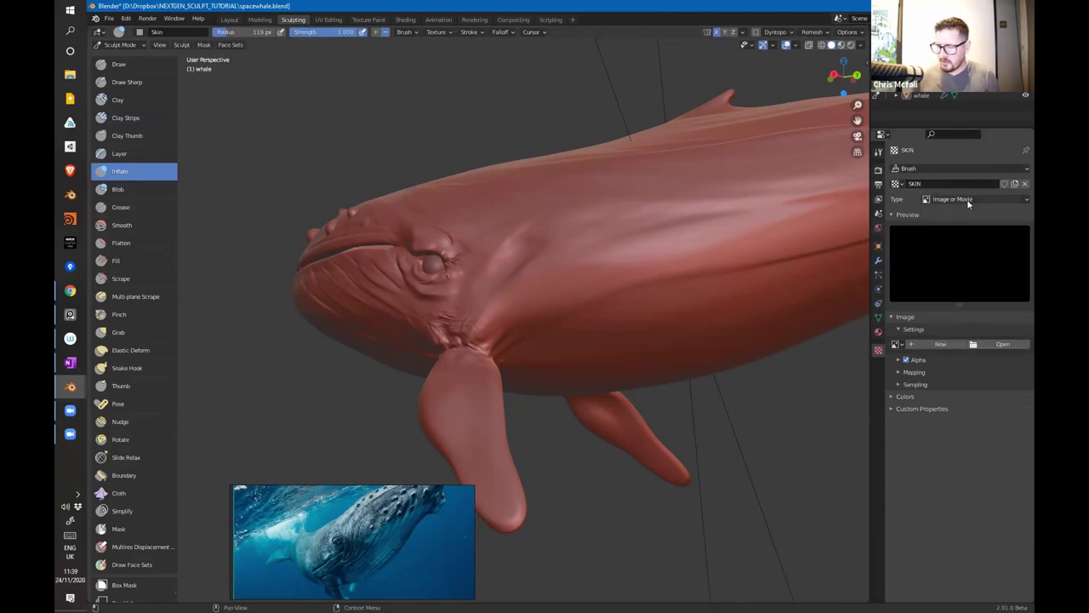
pyautogui.click(989, 345)
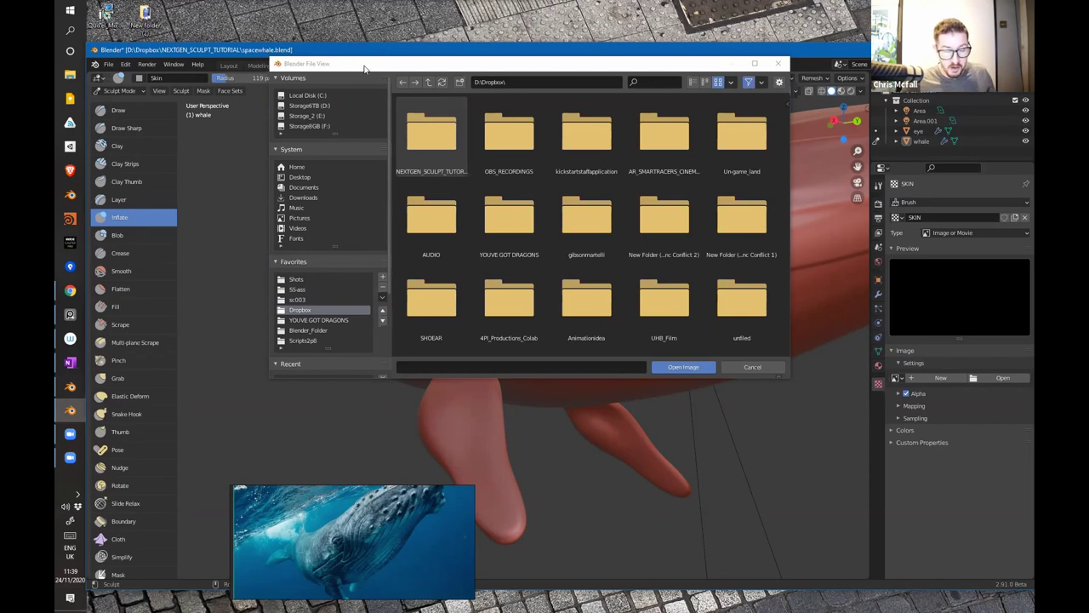
pyautogui.click(364, 66)
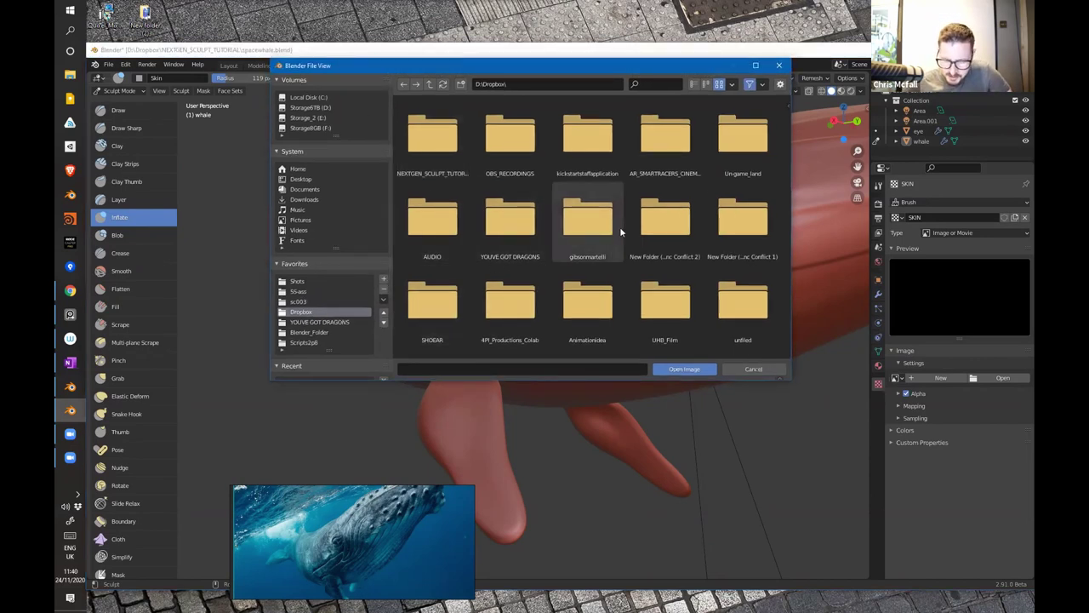
pyautogui.scroll(-1, 621, 255)
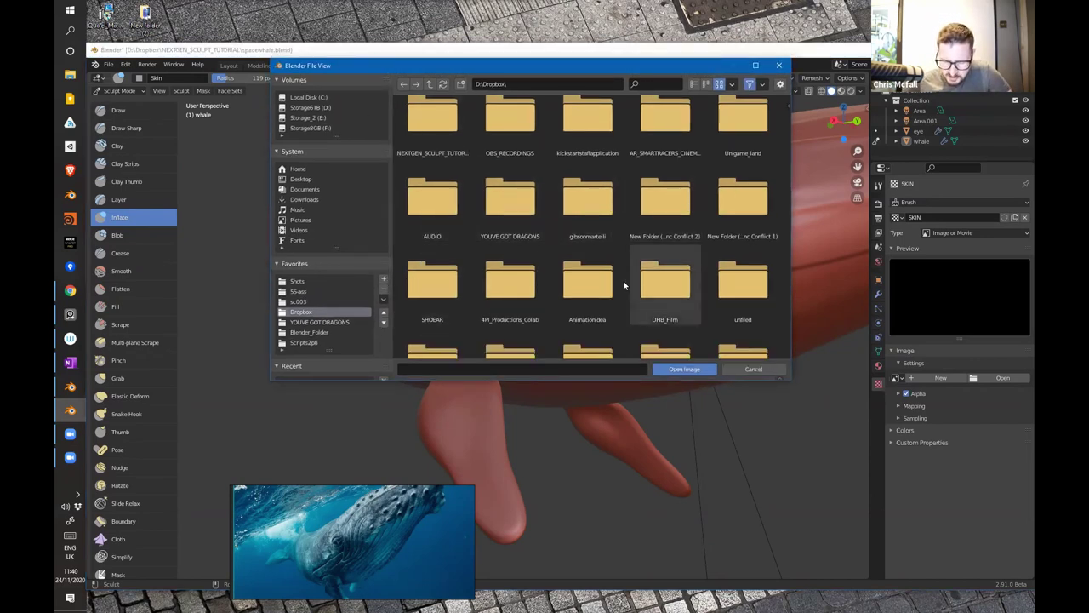
pyautogui.click(308, 315)
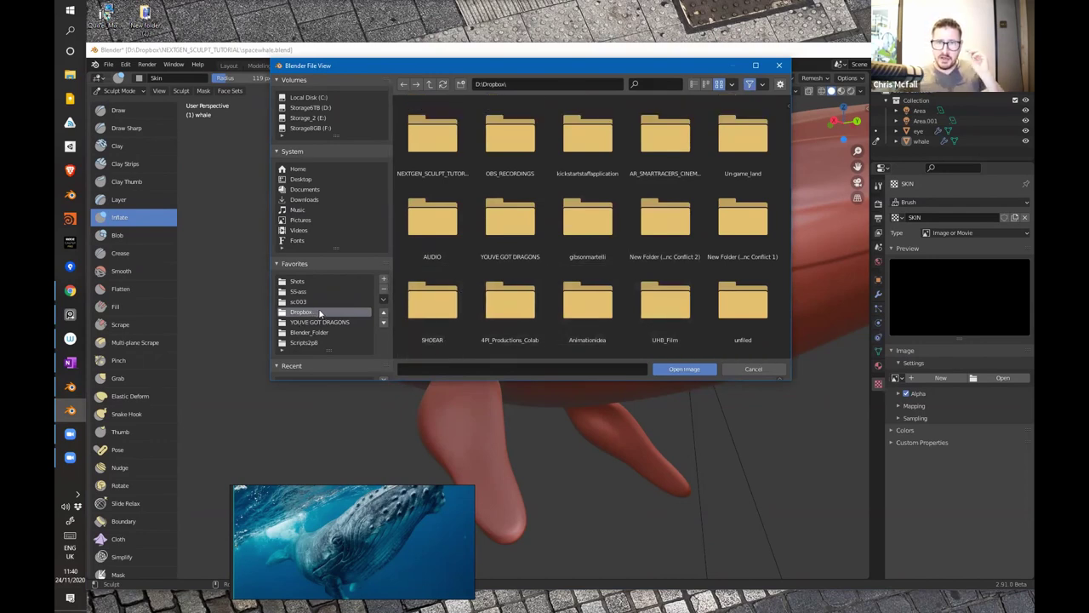
pyautogui.scroll(-4, 596, 306)
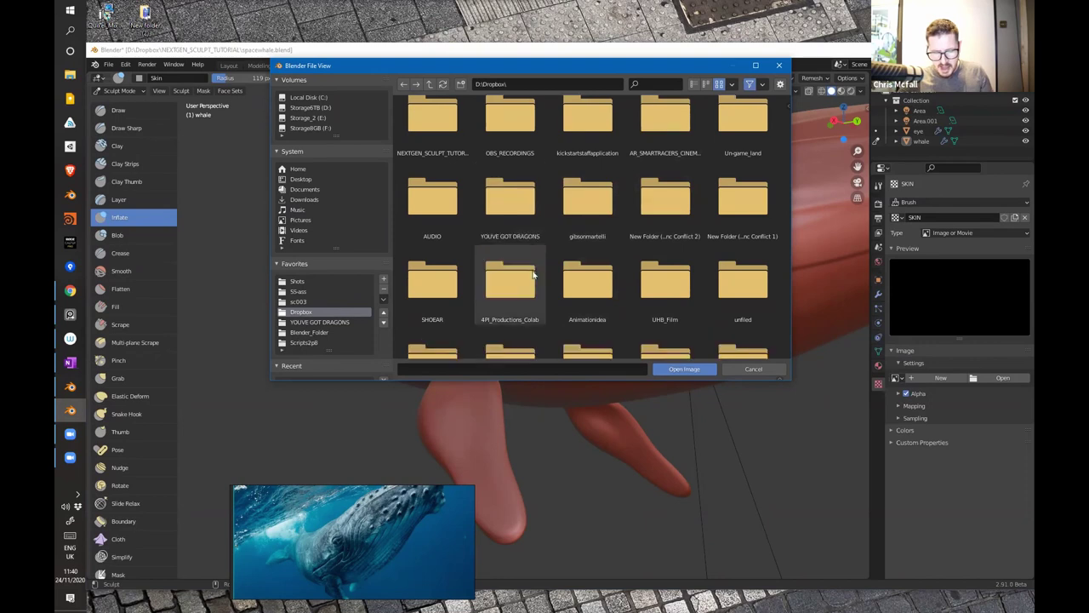
pyautogui.scroll(3, 601, 315)
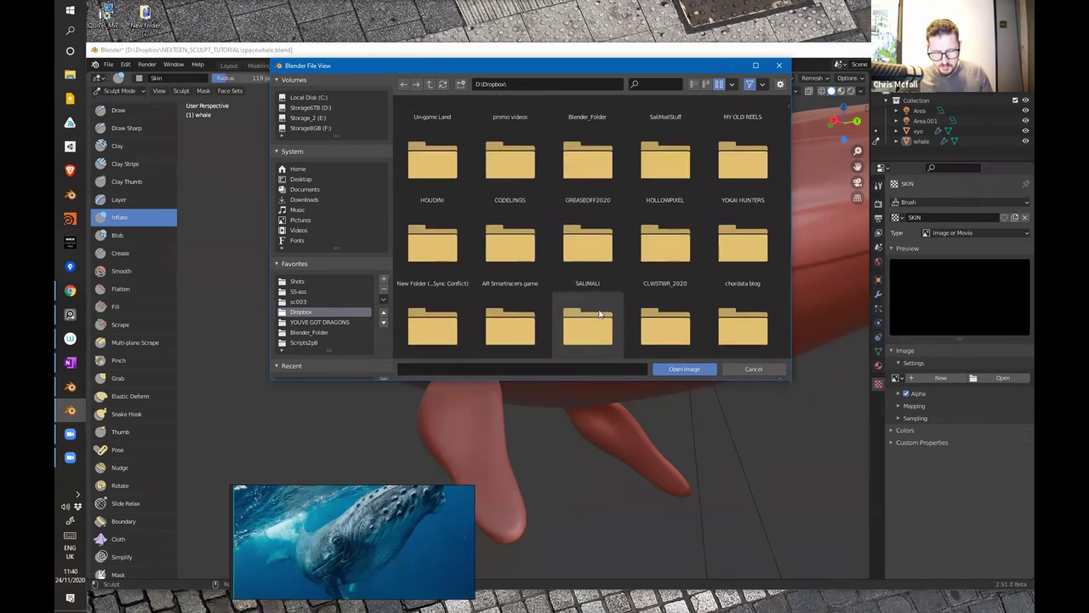
pyautogui.scroll(2, 583, 286)
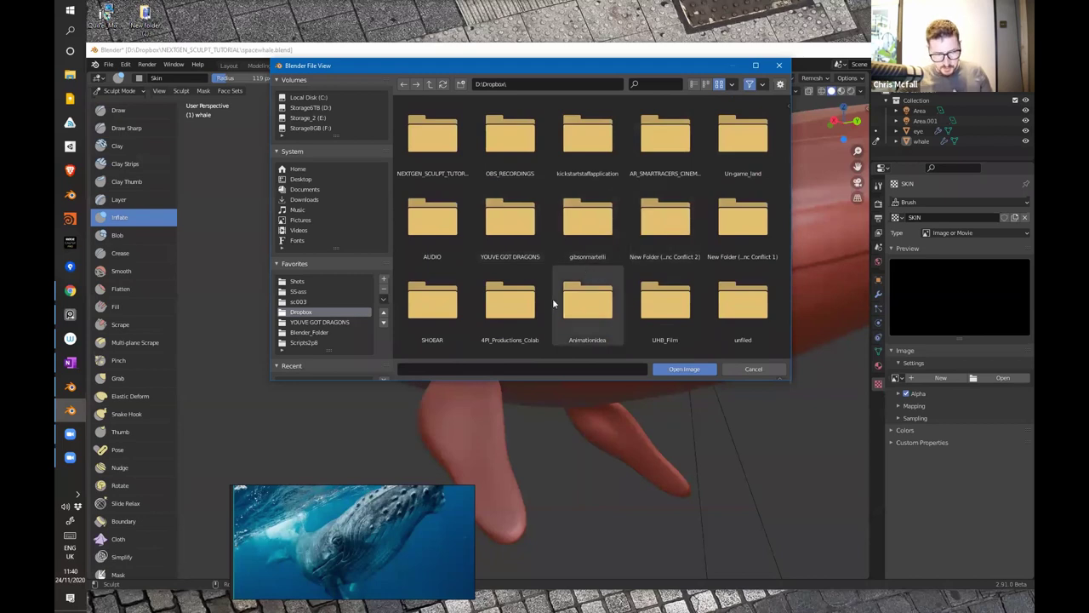
# Step: Load Skin_Lip_Detail_02.png into the SKIN texture from the Sculptors Toolbox Skin Stamps folder, under BRUSHES in Blender_Folder
pyautogui.click(321, 333)
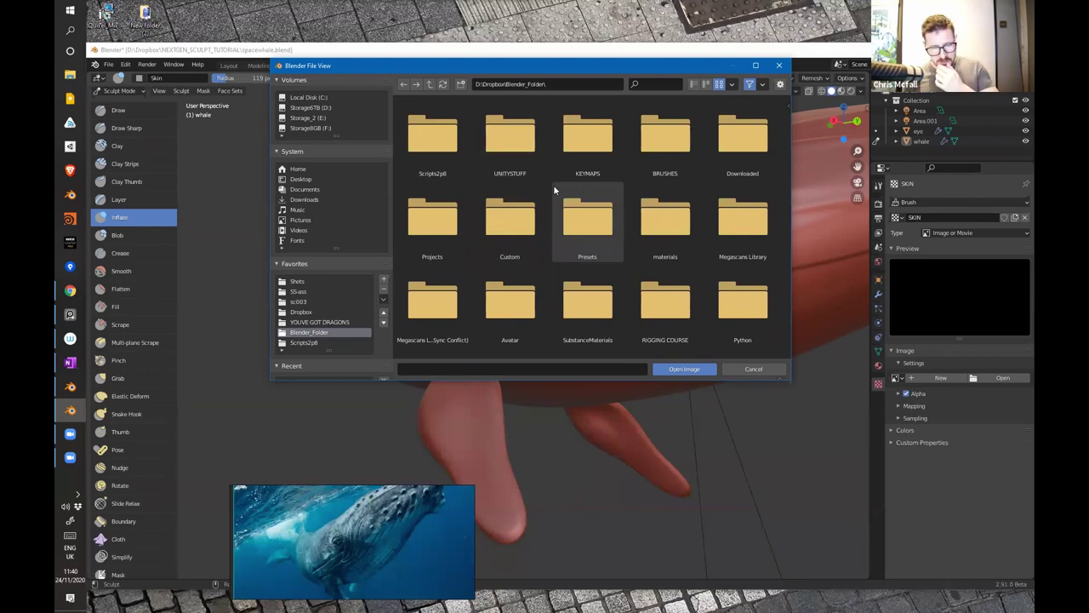
pyautogui.doubleClick(669, 137)
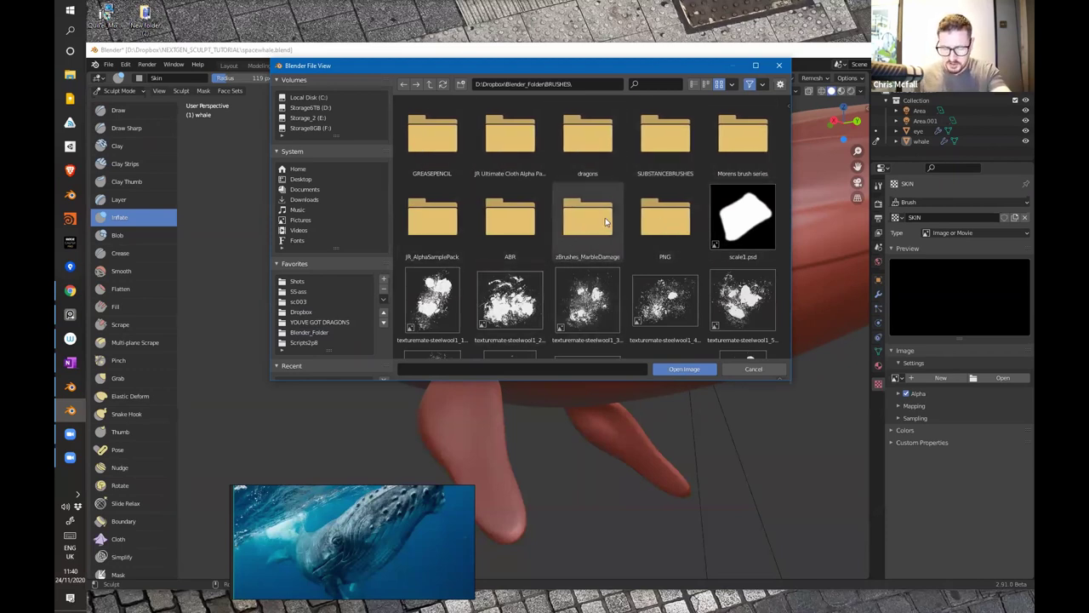
pyautogui.doubleClick(746, 147)
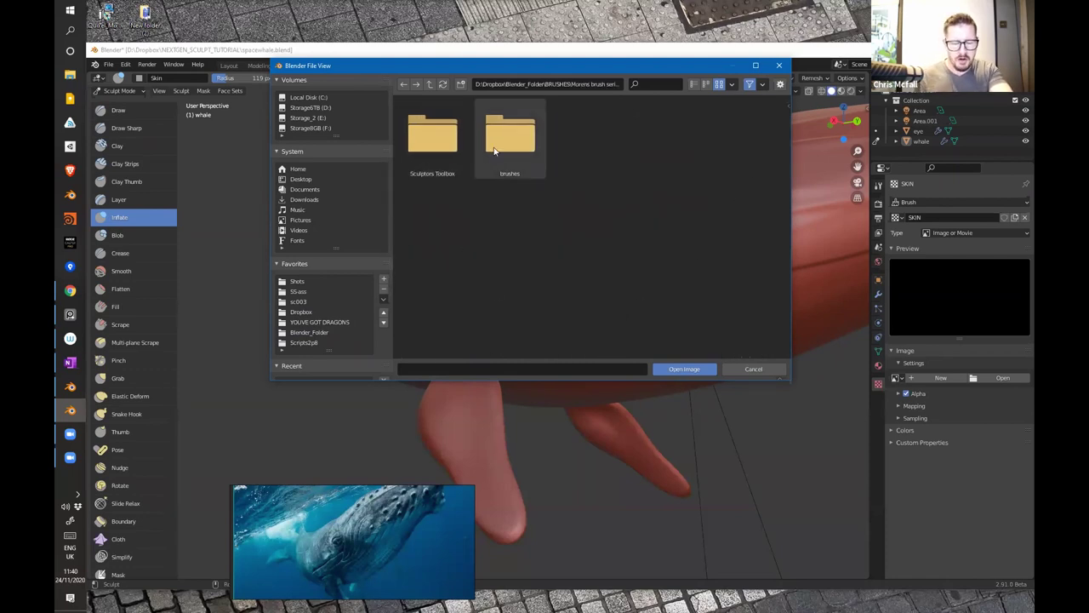
pyautogui.doubleClick(441, 149)
pyautogui.doubleClick(438, 145)
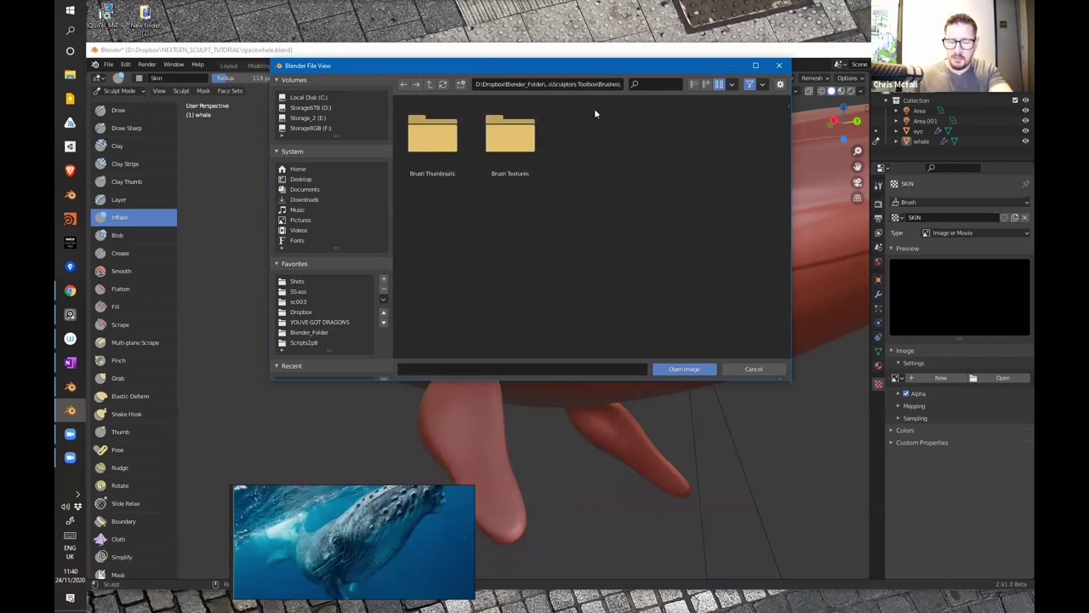
pyautogui.doubleClick(511, 136)
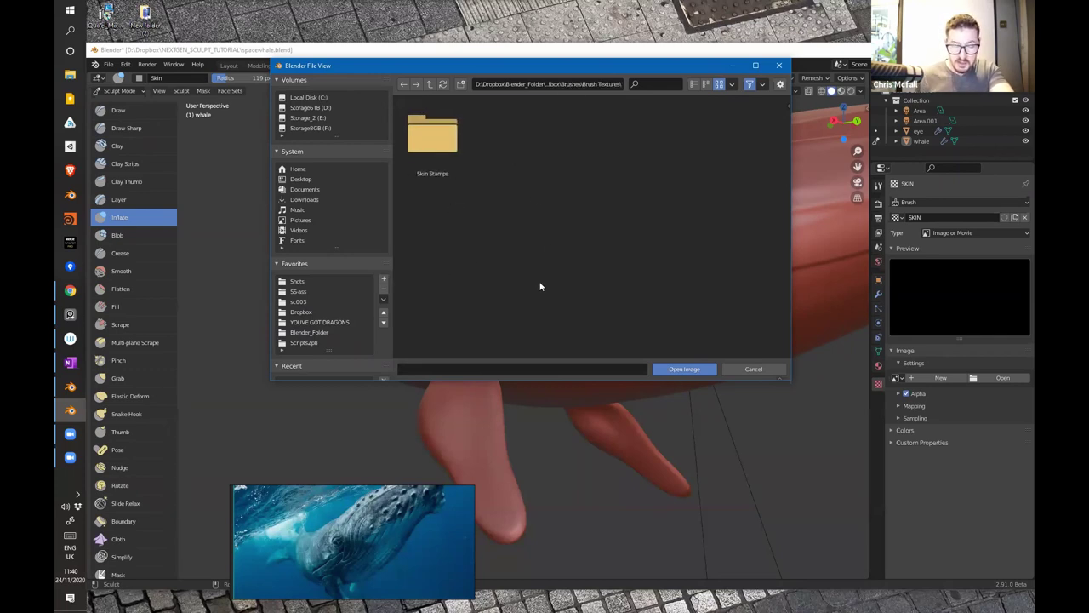
pyautogui.doubleClick(443, 142)
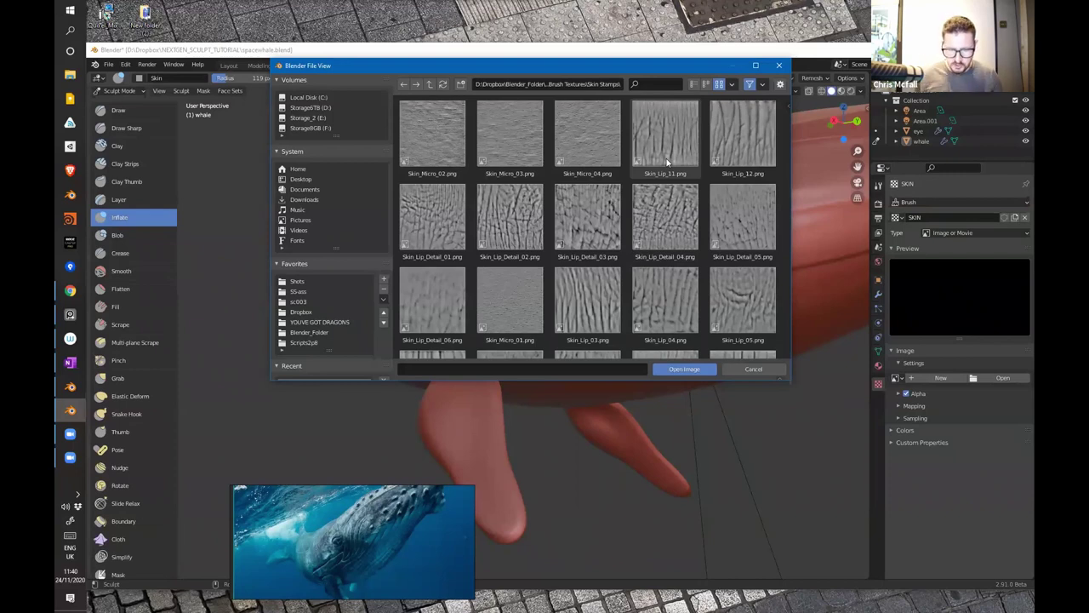
pyautogui.click(513, 221)
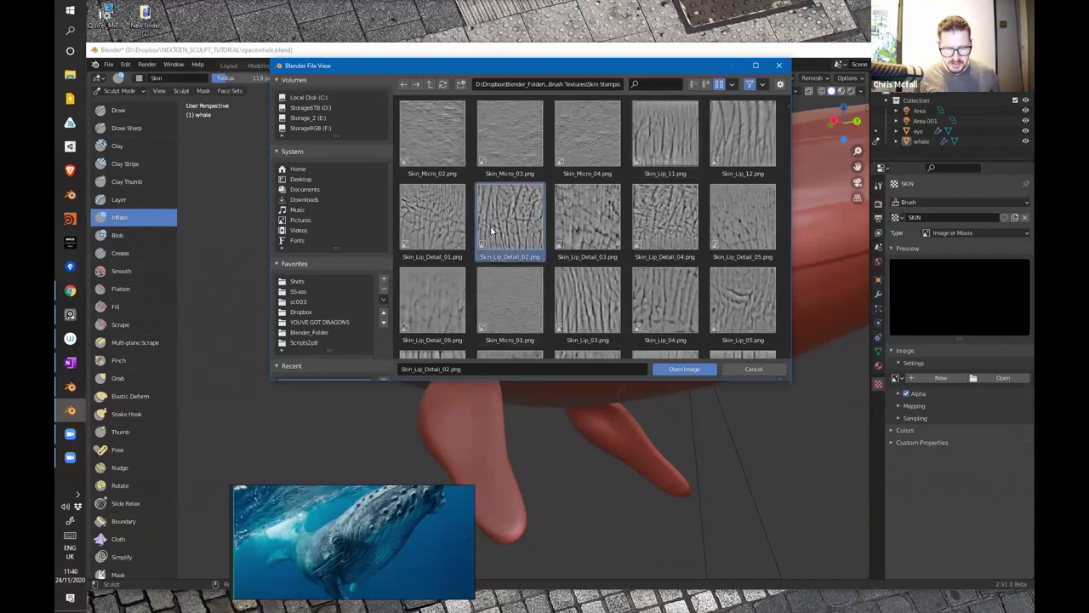
pyautogui.click(696, 370)
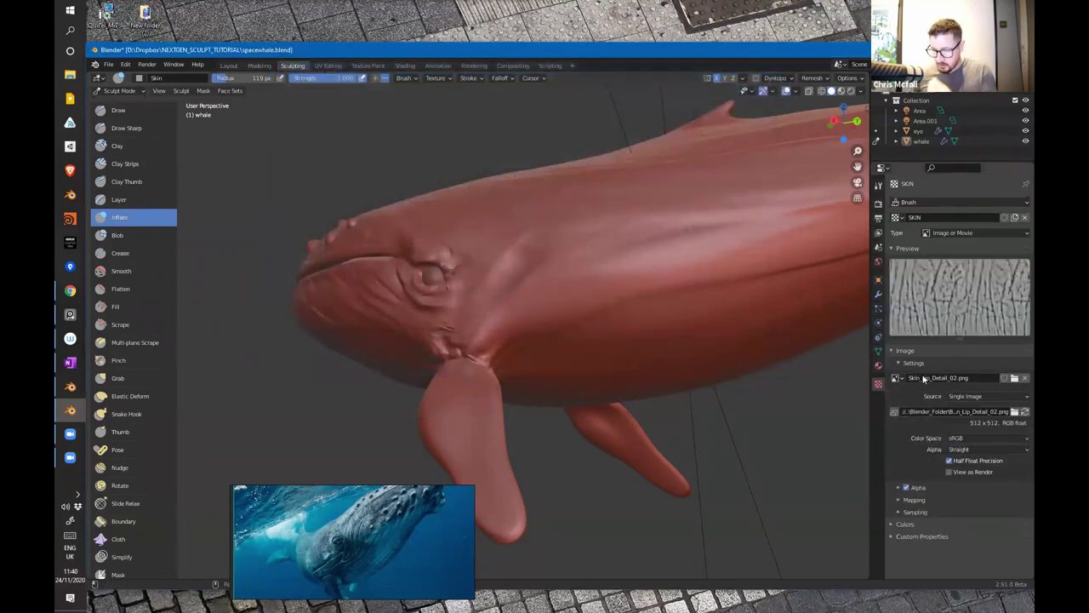
# Step: Return to the brush settings, maximize the Blender window, and set the SKIN texture's mapping to View Plane
pyautogui.click(878, 187)
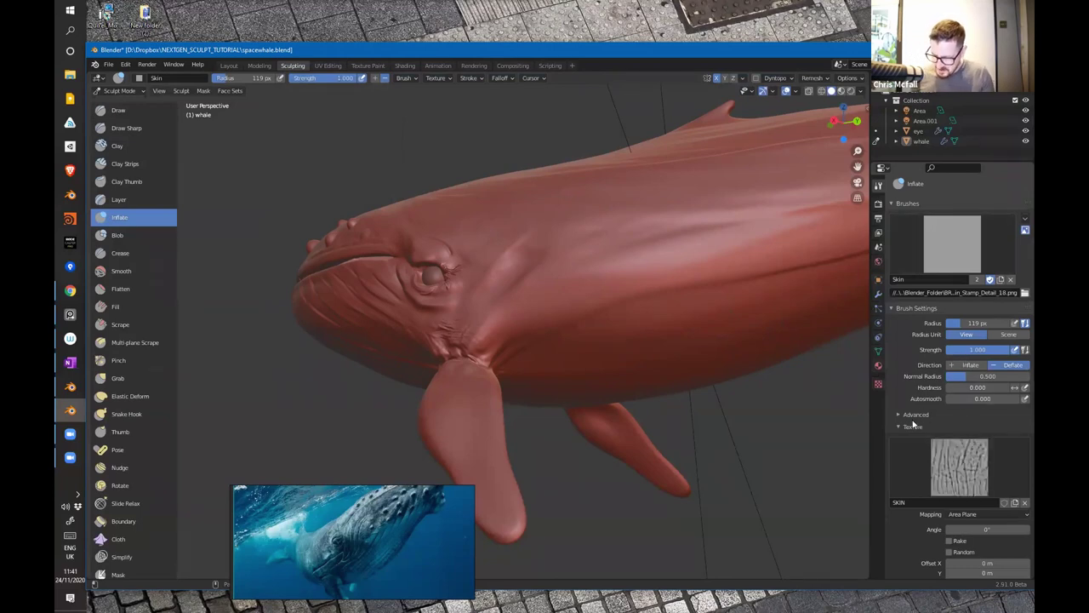
pyautogui.moveTo(577, 254)
pyautogui.mouseDown(button='middle')
pyautogui.moveTo(634, 260)
pyautogui.moveTo(634, 242)
pyautogui.mouseUp(button='middle')
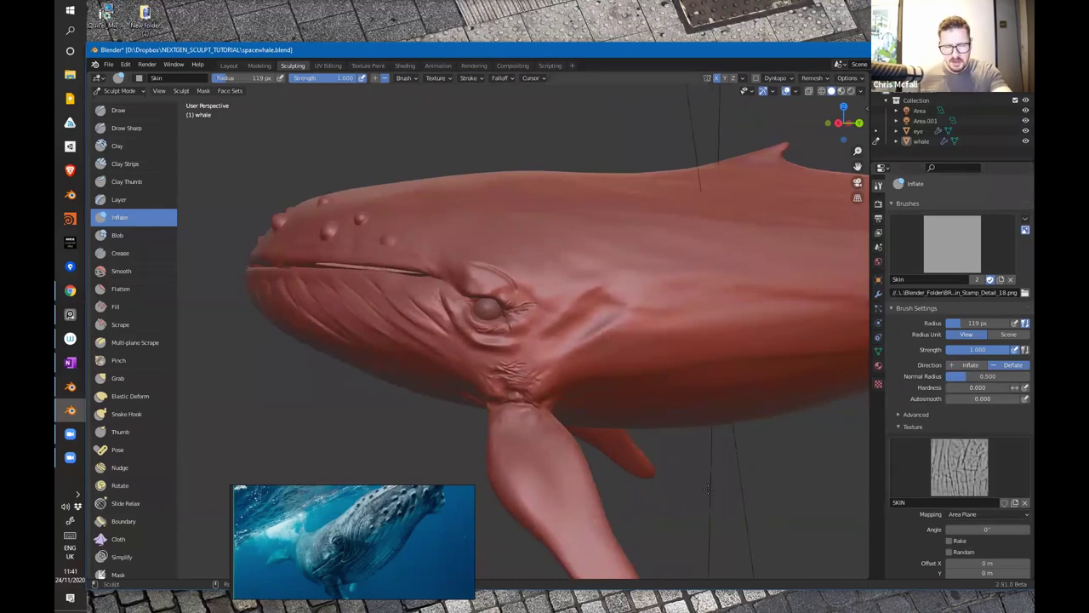
pyautogui.press('super+Up')
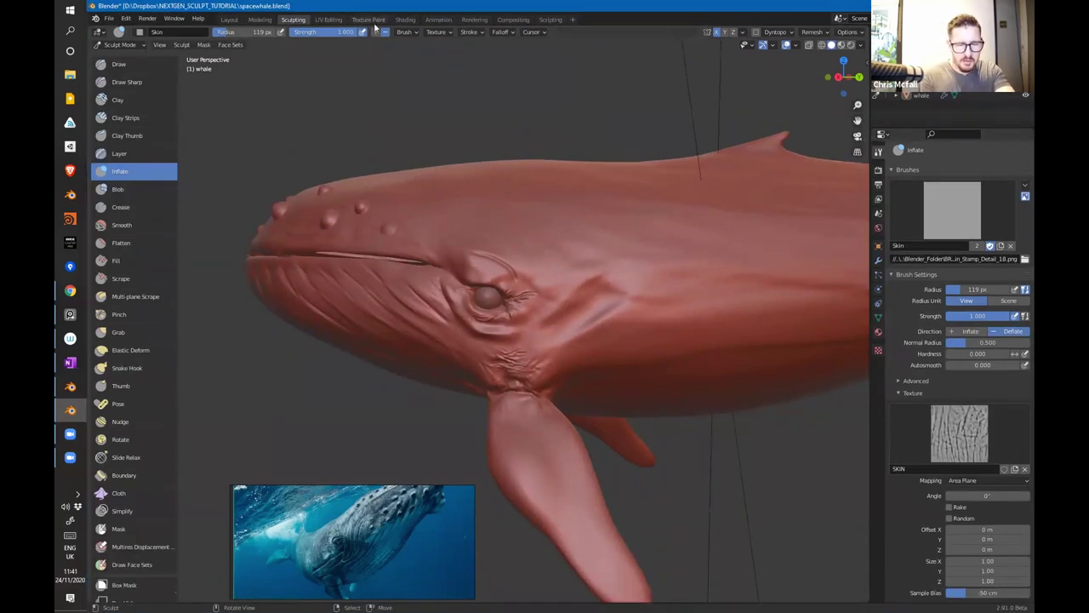
pyautogui.click(447, 33)
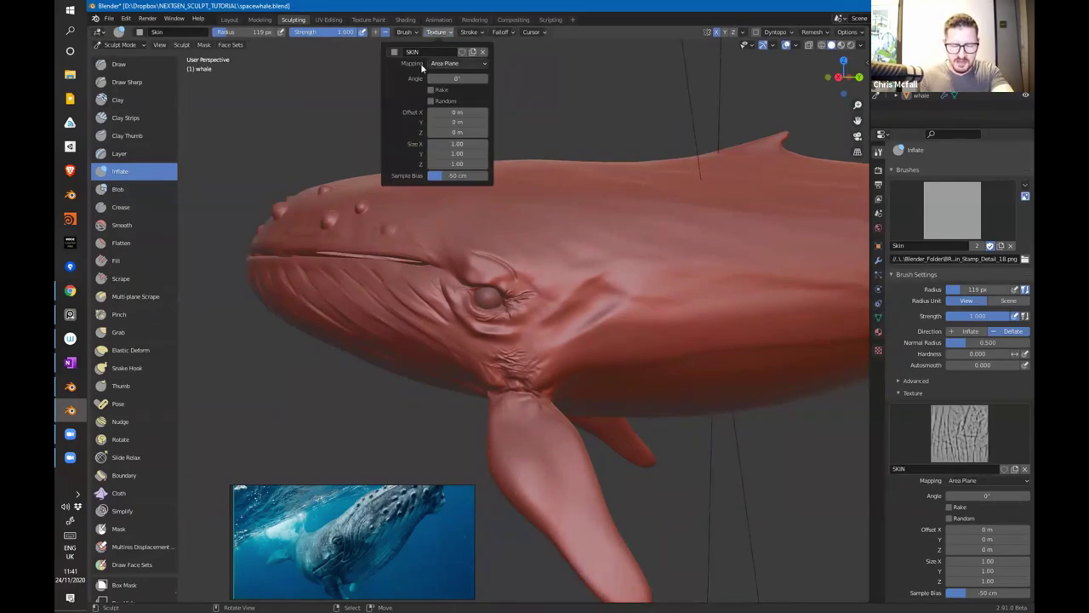
pyautogui.click(453, 64)
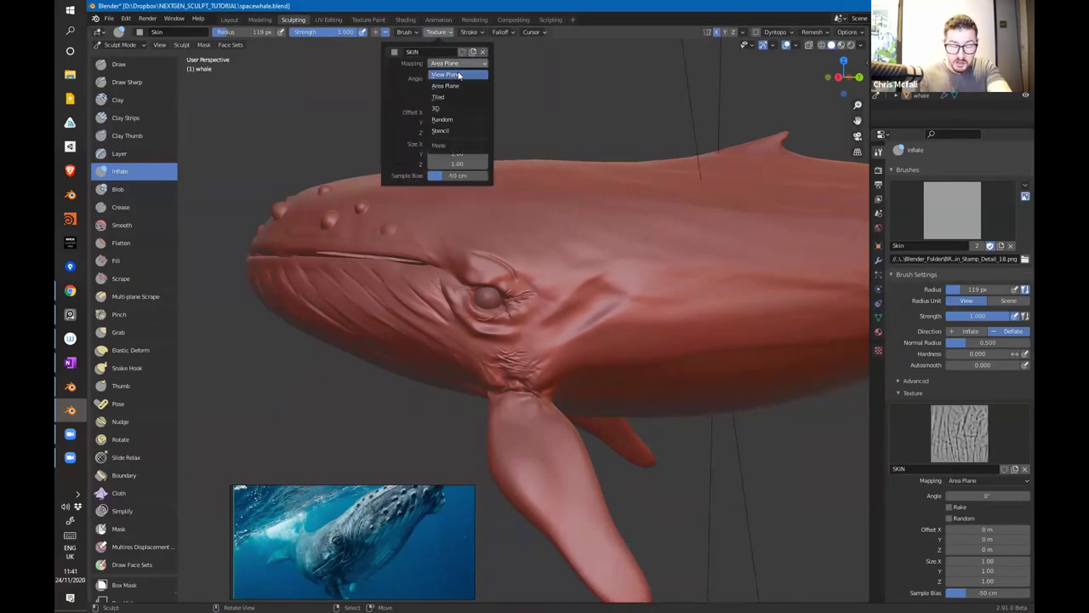
pyautogui.click(458, 74)
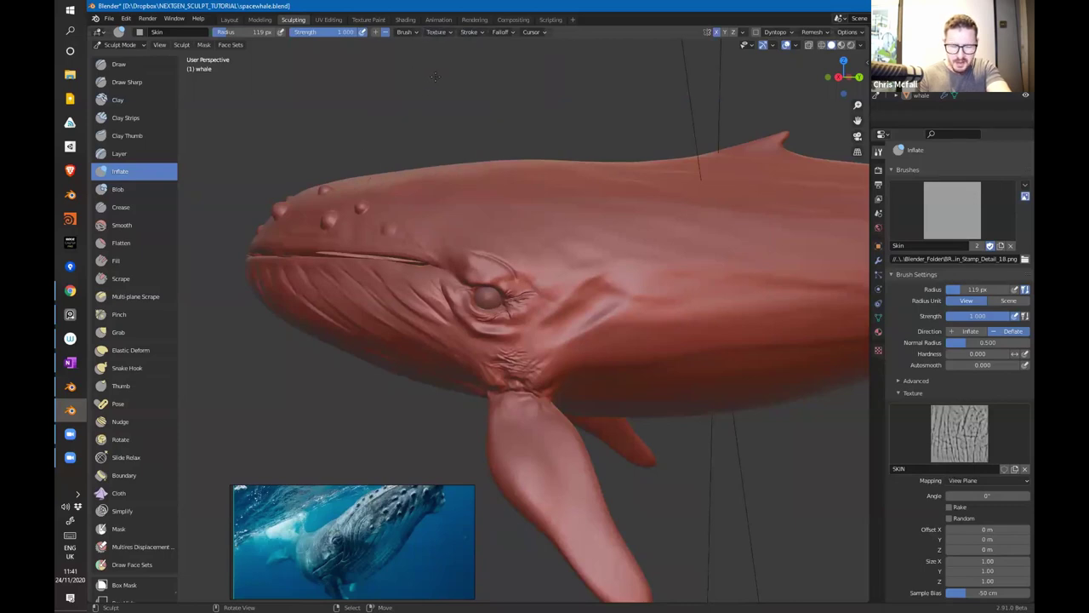
# Step: Set the Skin brush's stroke method to Anchored
pyautogui.click(470, 33)
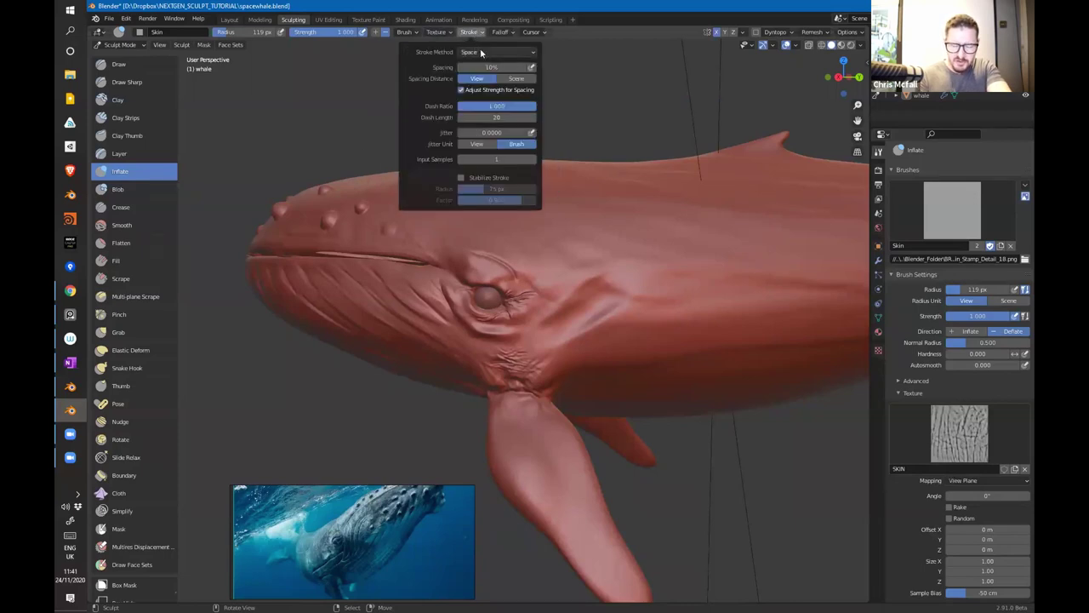
pyautogui.click(483, 53)
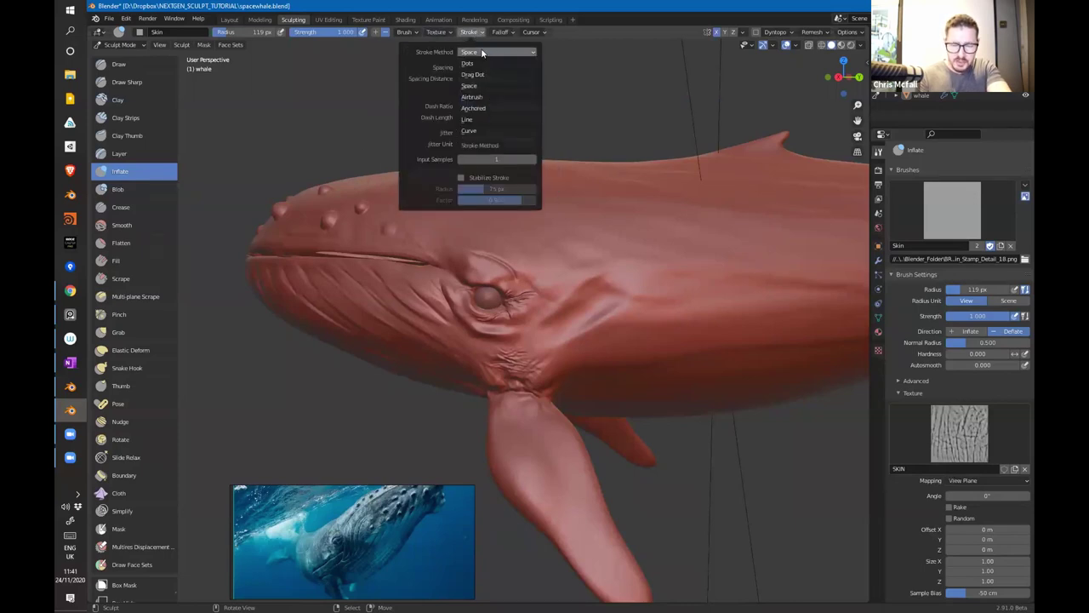
pyautogui.click(495, 109)
# Step: Stamp the skin texture once on the whale's side behind the eye, and smooth the stamped area down
pyautogui.moveTo(673, 269)
pyautogui.mouseDown(button='middle')
pyautogui.moveTo(686, 279)
pyautogui.moveTo(678, 273)
pyautogui.mouseUp(button='middle')
pyautogui.moveTo(638, 302)
pyautogui.mouseDown()
pyautogui.moveTo(652, 287)
pyautogui.moveTo(737, 283)
pyautogui.moveTo(686, 205)
pyautogui.moveTo(655, 281)
pyautogui.moveTo(596, 353)
pyautogui.moveTo(661, 304)
pyautogui.moveTo(723, 328)
pyautogui.moveTo(736, 300)
pyautogui.moveTo(729, 277)
pyautogui.mouseUp()
pyautogui.moveTo(670, 322)
pyautogui.mouseDown(button='middle')
pyautogui.moveTo(683, 318)
pyautogui.moveTo(680, 294)
pyautogui.mouseUp(button='middle')
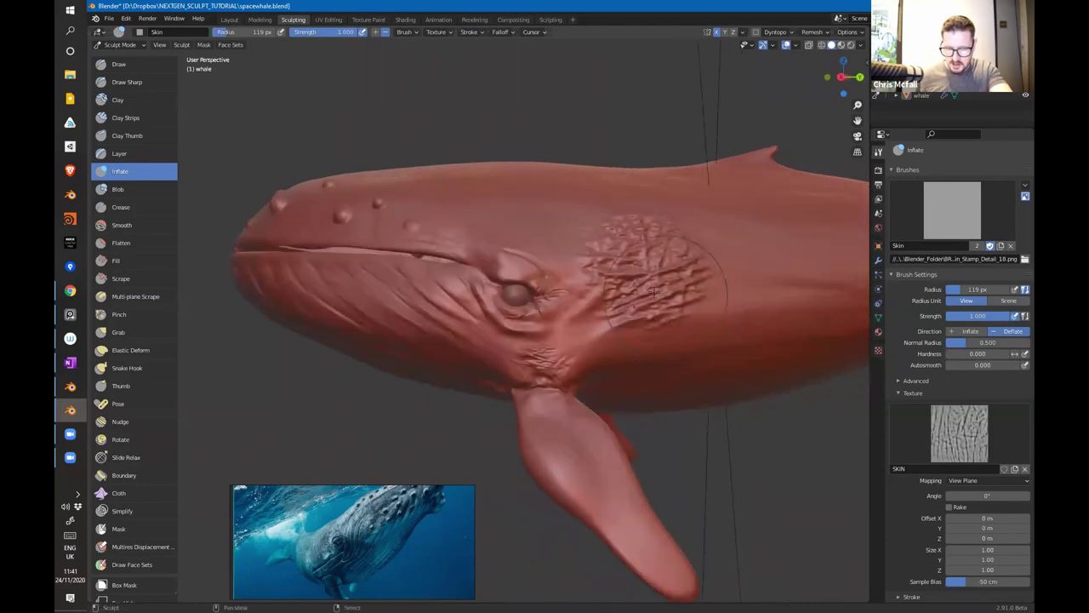
pyautogui.moveTo(664, 289)
pyautogui.keyDown('shift'); pyautogui.mouseDown()
pyautogui.moveTo(647, 261)
pyautogui.moveTo(653, 223)
pyautogui.moveTo(628, 282)
pyautogui.mouseUp(); pyautogui.keyUp('shift')
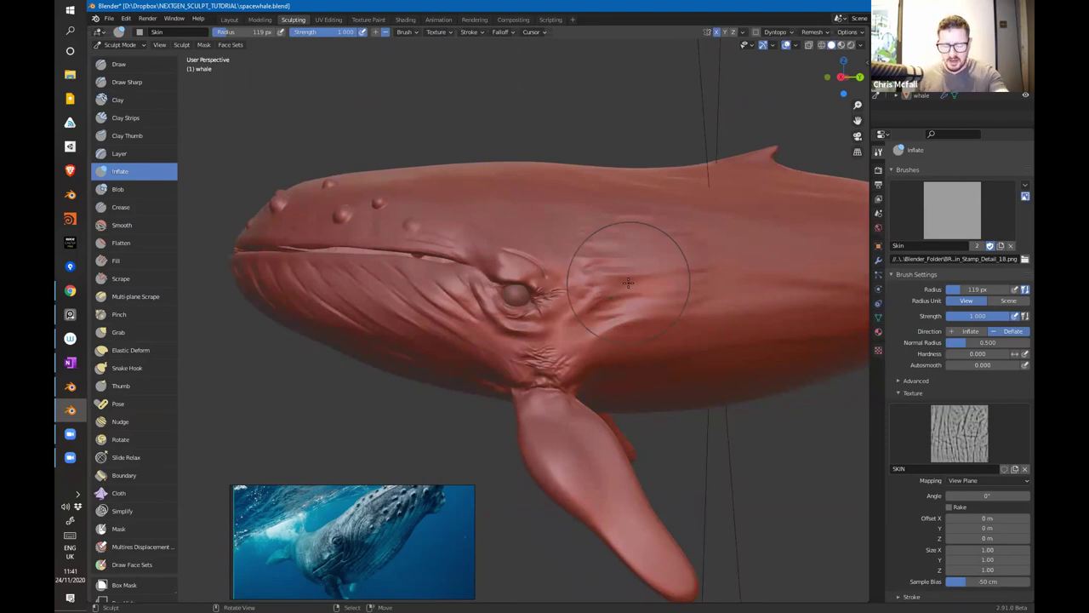
# Step: Try the skin stamp below the eye at a brush strength of 0.422, and set the strength to 0.763
pyautogui.scroll(8, 628, 282)
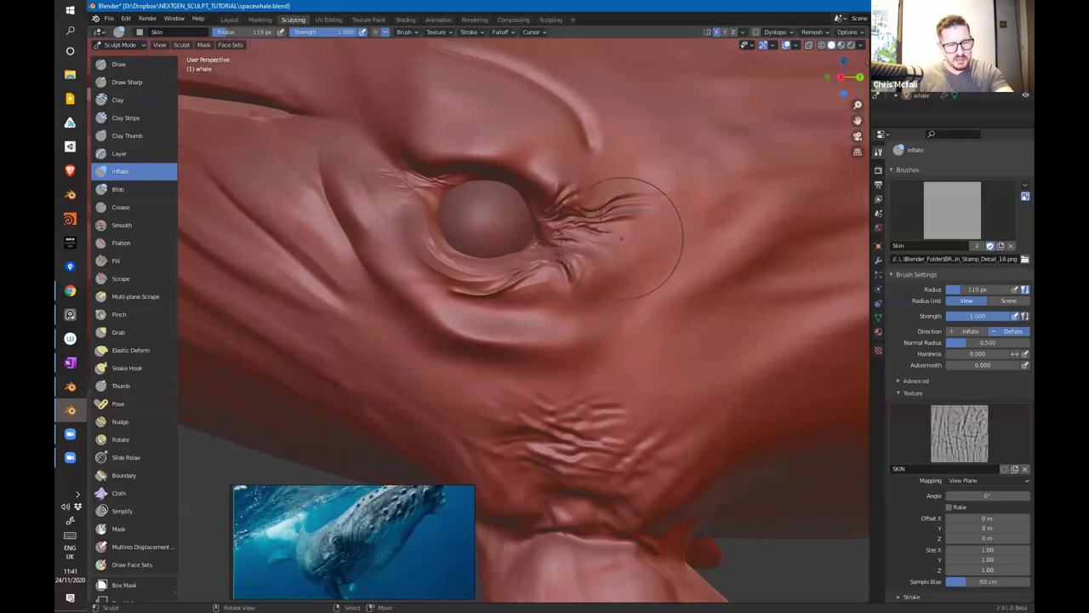
pyautogui.moveTo(349, 34); pyautogui.dragTo(308, 43)
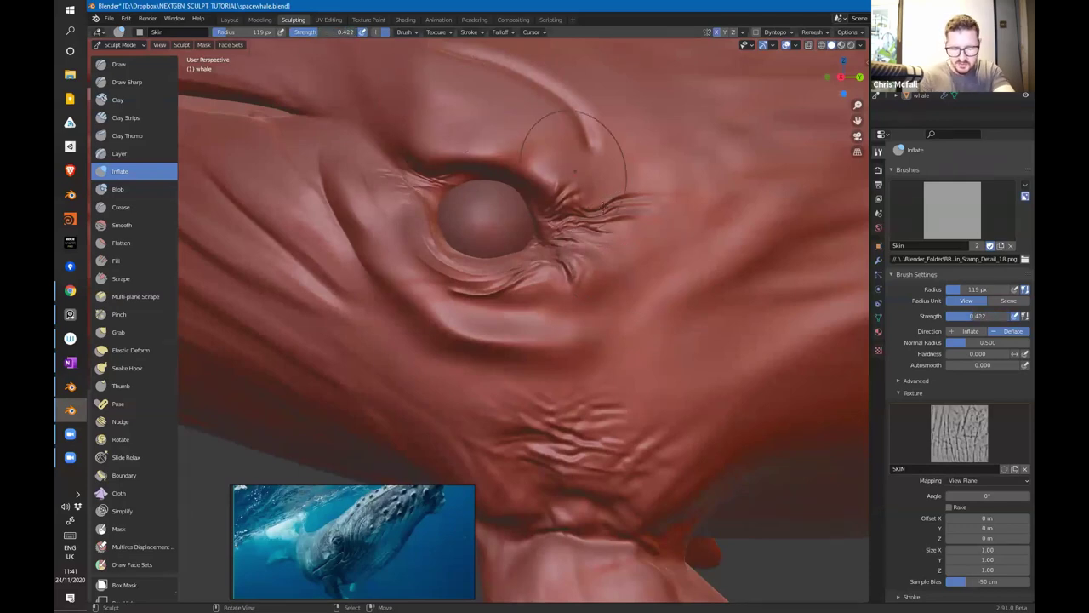
pyautogui.moveTo(606, 282); pyautogui.dragTo(613, 290, button='middle')
pyautogui.moveTo(609, 308)
pyautogui.mouseDown()
pyautogui.moveTo(642, 323)
pyautogui.moveTo(643, 304)
pyautogui.mouseUp()
pyautogui.moveTo(333, 35); pyautogui.dragTo(361, 34)
pyautogui.moveTo(635, 313)
pyautogui.mouseDown()
pyautogui.moveTo(659, 304)
pyautogui.moveTo(614, 291)
pyautogui.mouseUp()
pyautogui.moveTo(647, 281); pyautogui.dragTo(633, 242, button='middle')
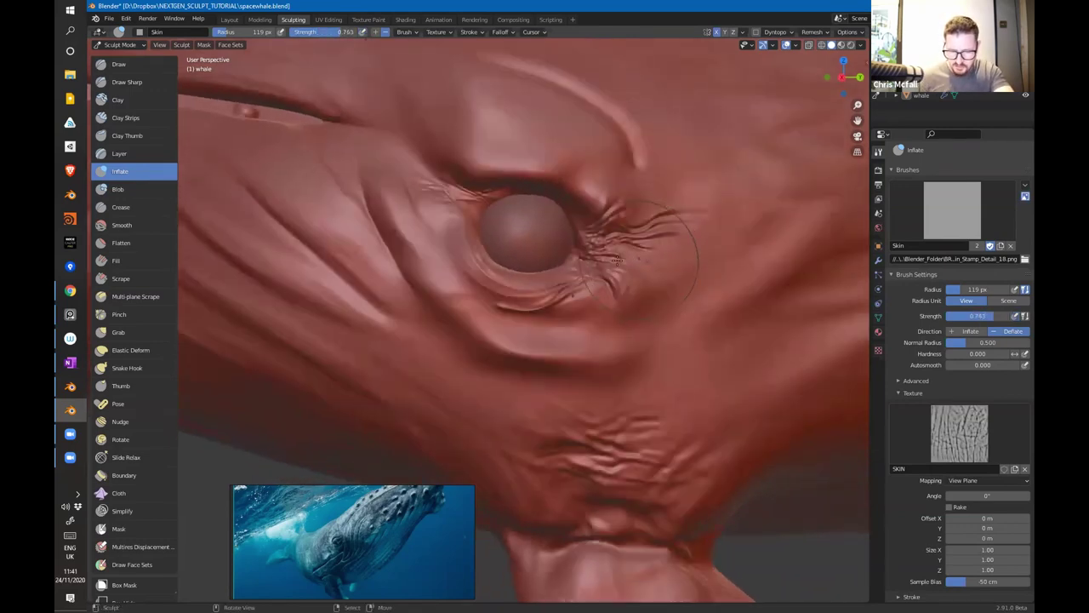
# Step: Stamp fine skin wrinkles around the rim of the whale's eye and eyelids
pyautogui.moveTo(590, 278)
pyautogui.mouseDown()
pyautogui.moveTo(583, 307)
pyautogui.moveTo(603, 281)
pyautogui.moveTo(524, 312)
pyautogui.moveTo(502, 289)
pyautogui.moveTo(527, 284)
pyautogui.moveTo(546, 344)
pyautogui.moveTo(510, 293)
pyautogui.moveTo(444, 255)
pyautogui.moveTo(458, 259)
pyautogui.moveTo(410, 272)
pyautogui.moveTo(409, 196)
pyautogui.moveTo(476, 161)
pyautogui.moveTo(463, 200)
pyautogui.moveTo(382, 231)
pyautogui.moveTo(451, 204)
pyautogui.moveTo(394, 188)
pyautogui.mouseUp()
pyautogui.moveTo(491, 187)
pyautogui.mouseDown()
pyautogui.moveTo(478, 128)
pyautogui.moveTo(447, 103)
pyautogui.moveTo(468, 201)
pyautogui.moveTo(535, 151)
pyautogui.moveTo(518, 86)
pyautogui.moveTo(526, 126)
pyautogui.moveTo(541, 124)
pyautogui.mouseUp()
pyautogui.moveTo(585, 181); pyautogui.dragTo(606, 147)
pyautogui.click(878, 170)
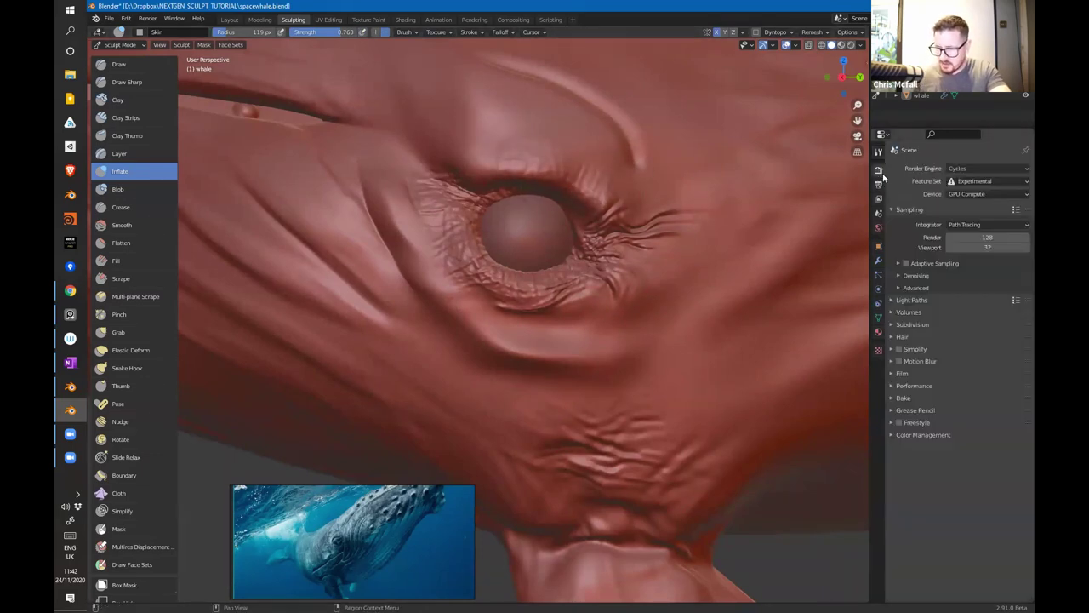
pyautogui.click(879, 150)
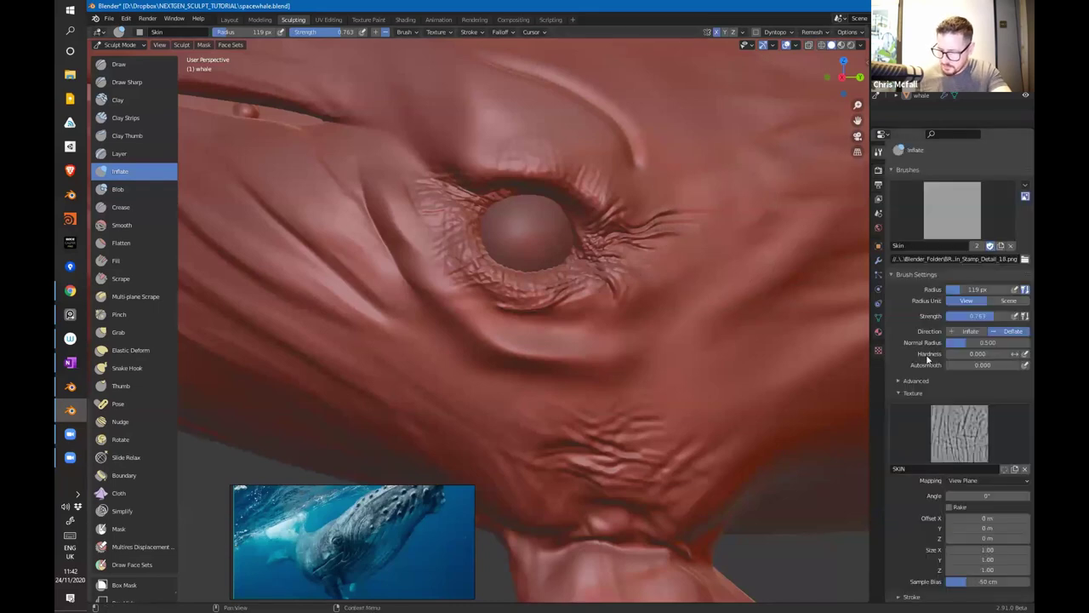
# Step: Stamp larger skin wrinkles on the cheek below and in front of the eye, down towards the base of the fin
pyautogui.scroll(-6, 461, 321)
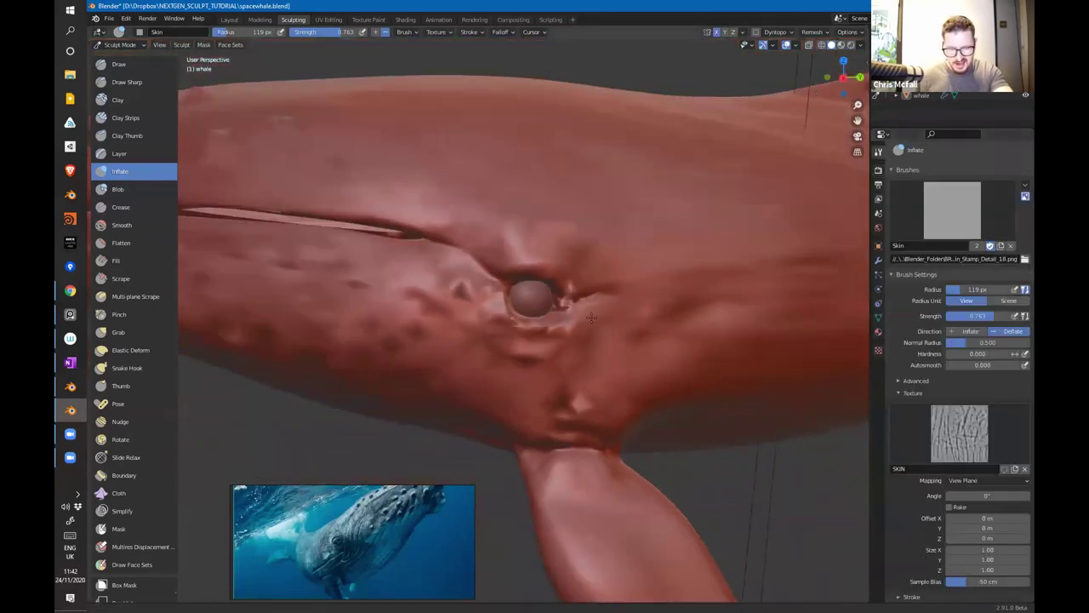
pyautogui.moveTo(460, 321)
pyautogui.mouseDown()
pyautogui.moveTo(443, 274)
pyautogui.moveTo(464, 311)
pyautogui.mouseUp()
pyautogui.moveTo(506, 340)
pyautogui.mouseDown()
pyautogui.moveTo(493, 327)
pyautogui.moveTo(477, 353)
pyautogui.mouseUp()
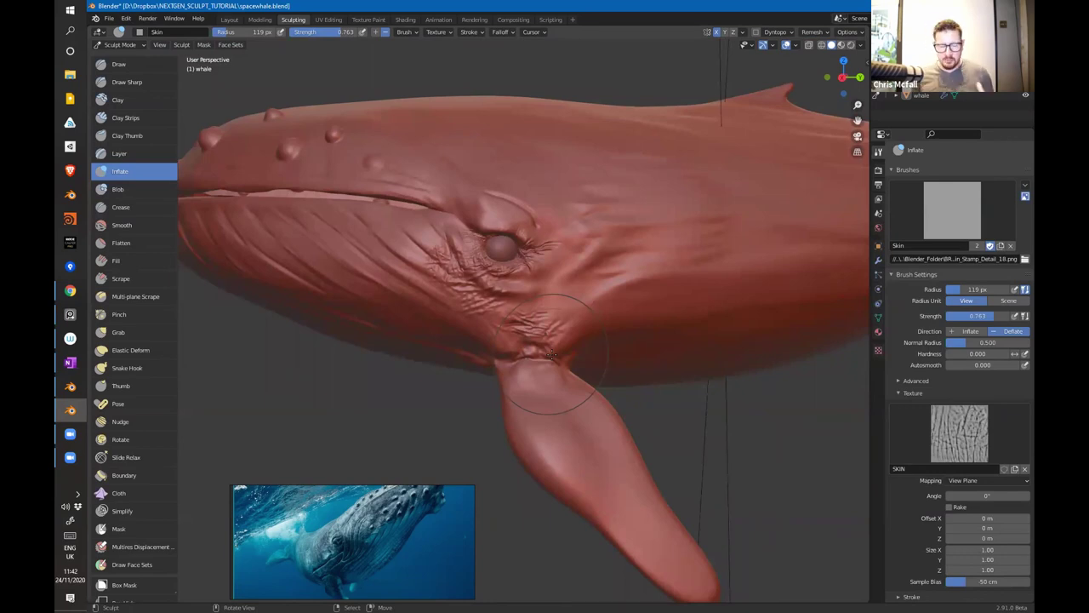
pyautogui.moveTo(545, 332)
pyautogui.mouseDown()
pyautogui.moveTo(504, 339)
pyautogui.moveTo(536, 358)
pyautogui.moveTo(524, 364)
pyautogui.mouseUp()
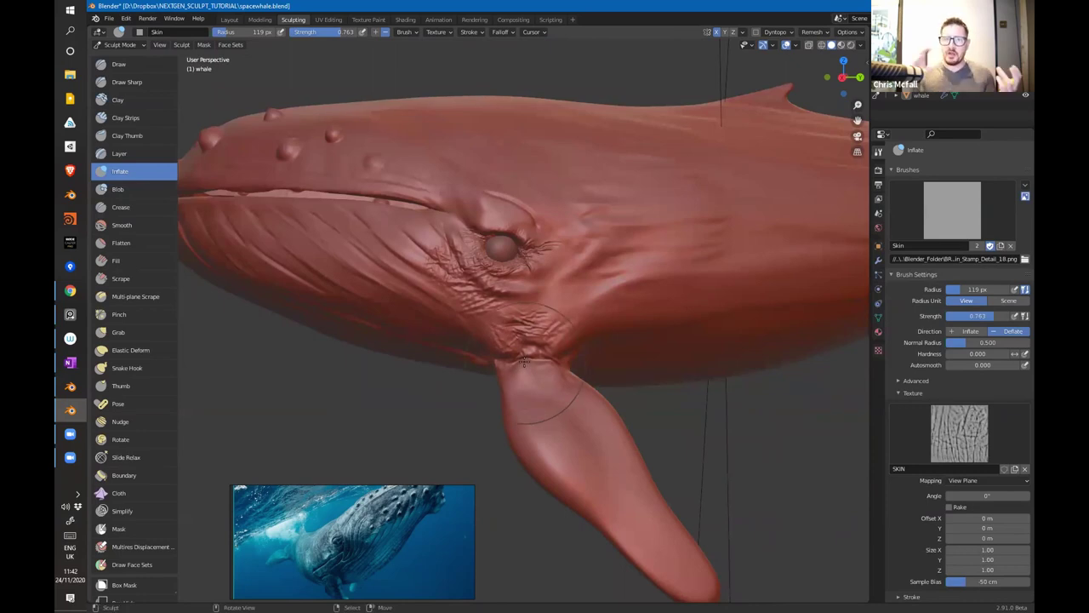
# Step: Stamp skin texture along the upper lip beneath the bumps on the whale's head
pyautogui.moveTo(524, 363); pyautogui.dragTo(575, 336, button='middle')
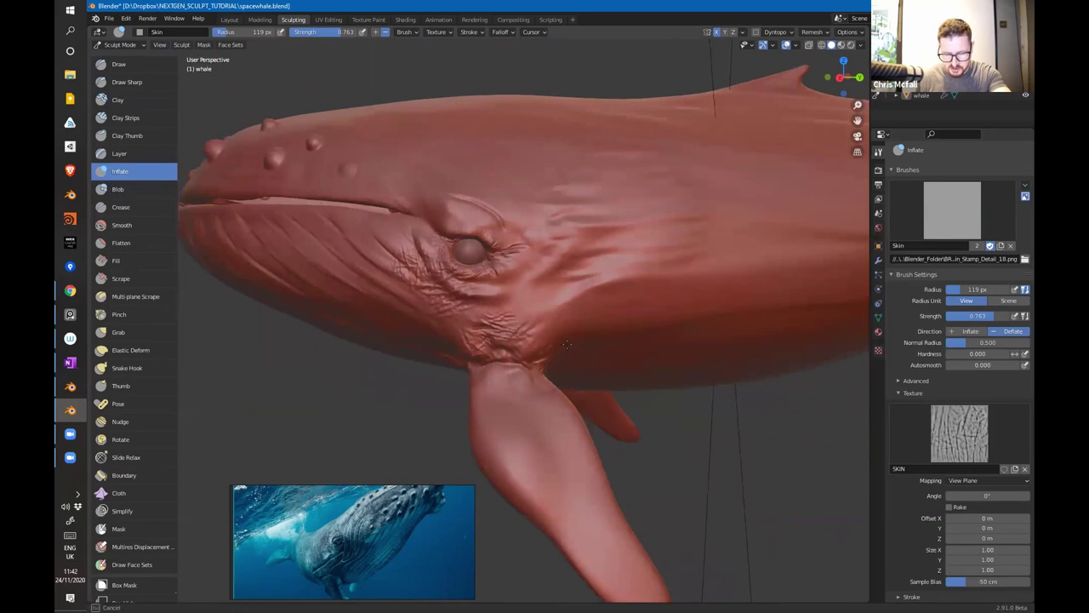
pyautogui.moveTo(536, 275); pyautogui.dragTo(552, 299, button='middle')
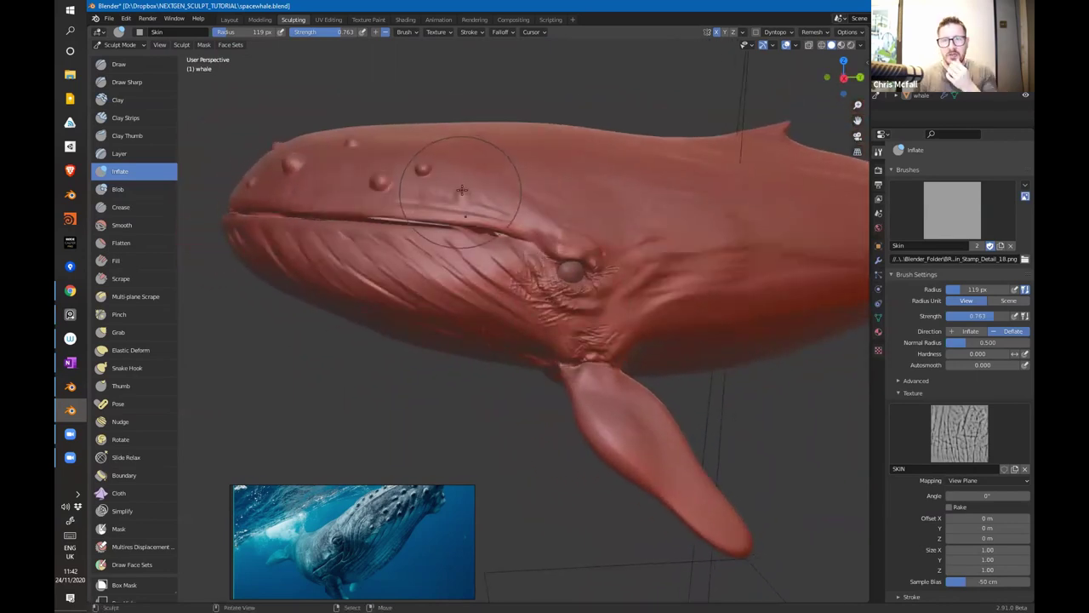
pyautogui.moveTo(468, 213); pyautogui.dragTo(358, 211, button='middle')
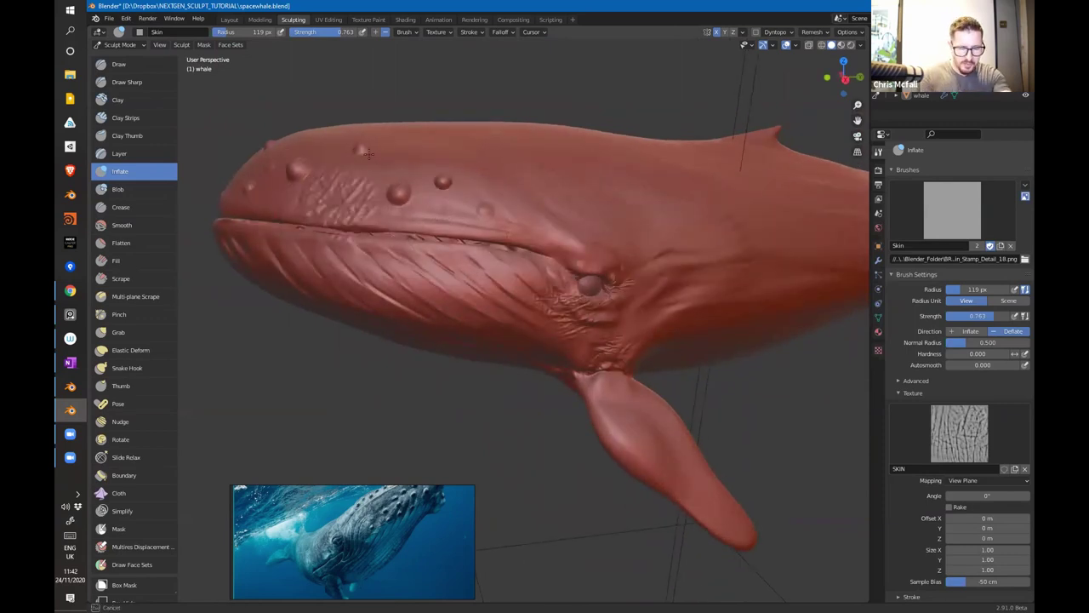
pyautogui.moveTo(376, 180); pyautogui.dragTo(381, 171)
pyautogui.moveTo(408, 215); pyautogui.dragTo(411, 171)
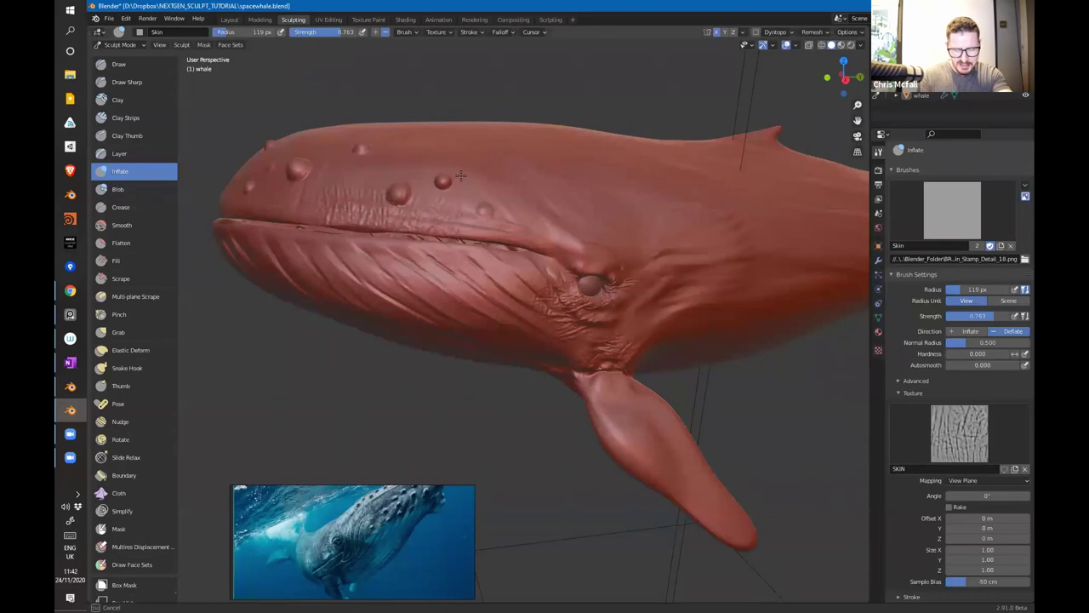
pyautogui.moveTo(325, 148); pyautogui.dragTo(399, 232, button='middle')
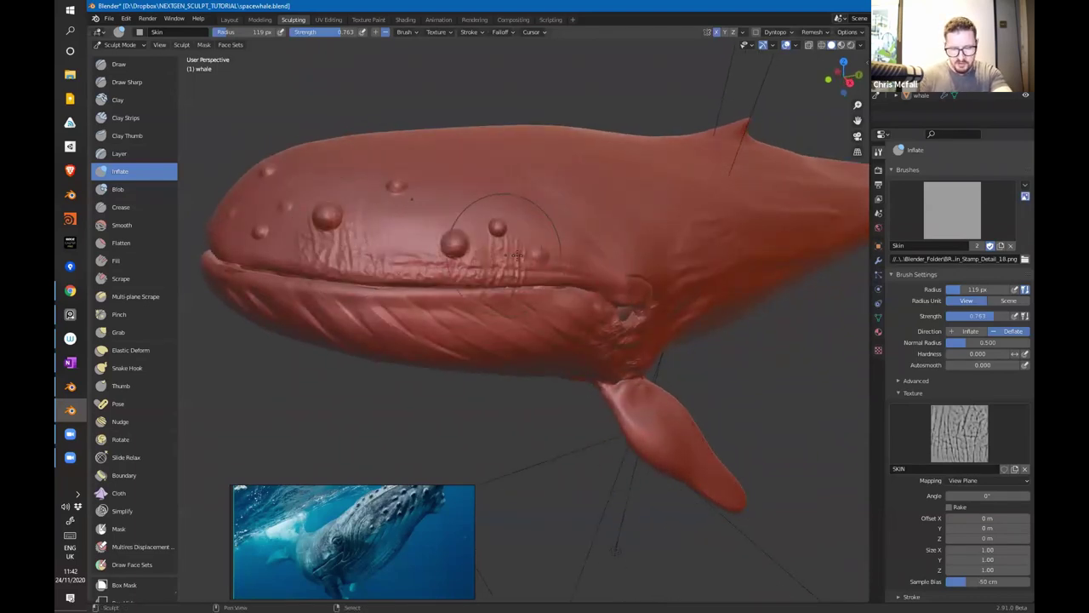
# Step: With the Crease brush at an 18 px radius, carve a branching wrinkle upwards from the mouth line between the bumps
pyautogui.scroll(3, 450, 196)
pyautogui.click(140, 153)
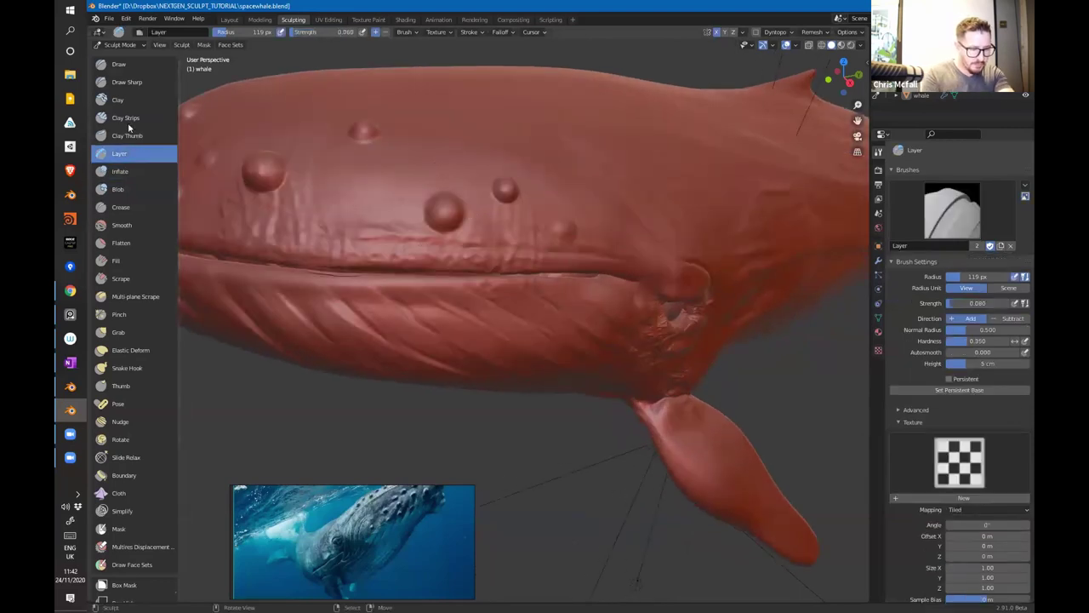
pyautogui.click(128, 207)
pyautogui.press('f')
pyautogui.click(430, 207)
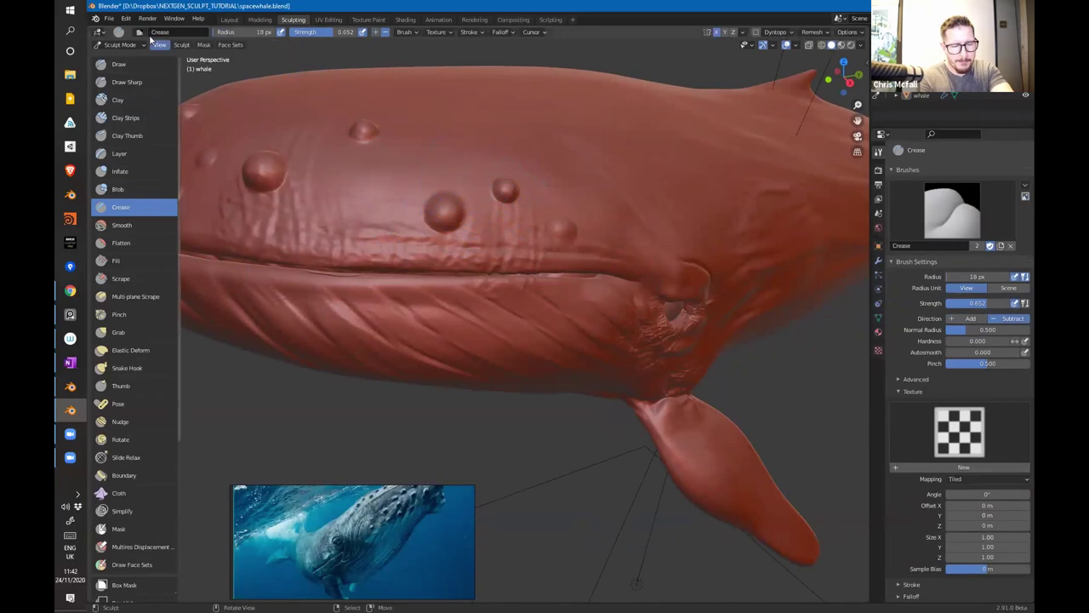
pyautogui.moveTo(445, 247)
pyautogui.mouseDown(button='middle')
pyautogui.moveTo(564, 206)
pyautogui.moveTo(574, 253)
pyautogui.mouseUp(button='middle')
pyautogui.scroll(5, 564, 206)
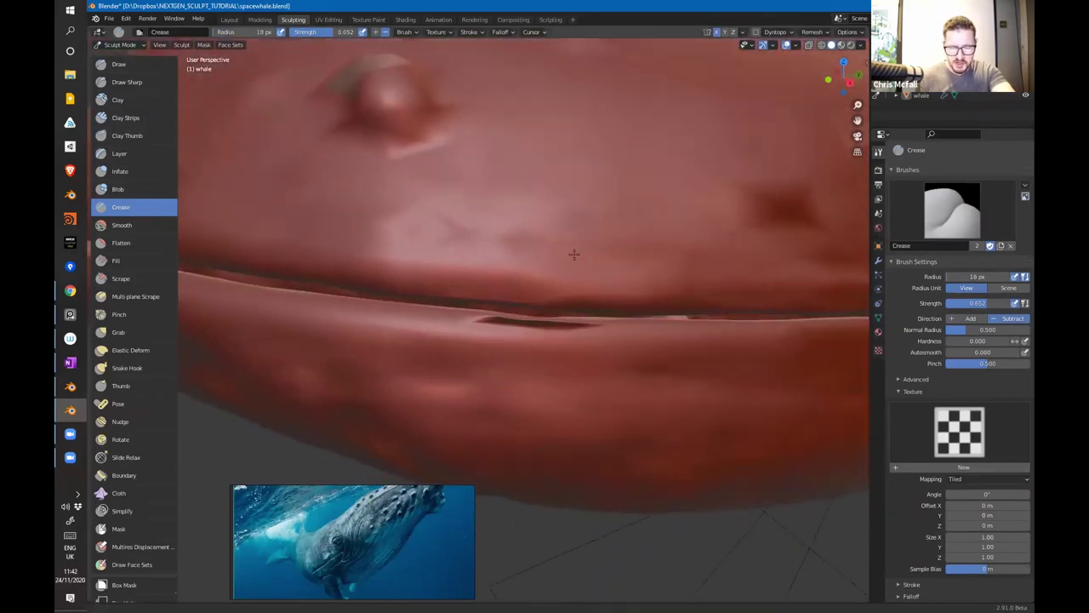
pyautogui.moveTo(468, 272); pyautogui.dragTo(469, 256)
pyautogui.moveTo(507, 149)
pyautogui.mouseDown()
pyautogui.moveTo(530, 95)
pyautogui.moveTo(516, 83)
pyautogui.moveTo(522, 121)
pyautogui.moveTo(536, 70)
pyautogui.mouseUp()
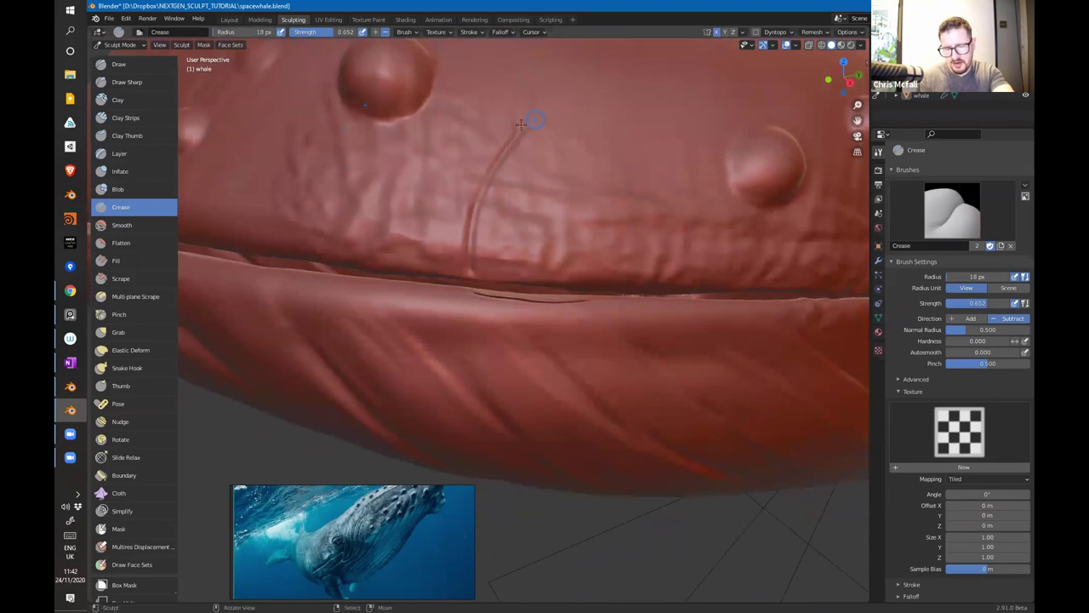
pyautogui.moveTo(474, 202); pyautogui.dragTo(489, 205)
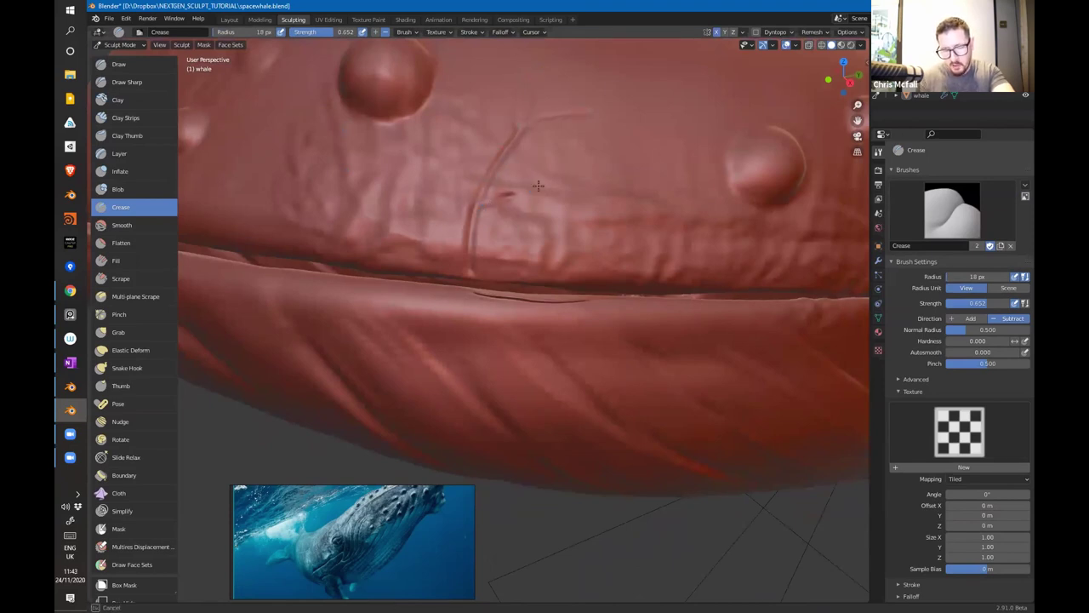
# Step: Carve further creases from the mouth line up to neighbouring bumps and across the upper part of the head
pyautogui.moveTo(554, 223); pyautogui.dragTo(451, 289, button='middle')
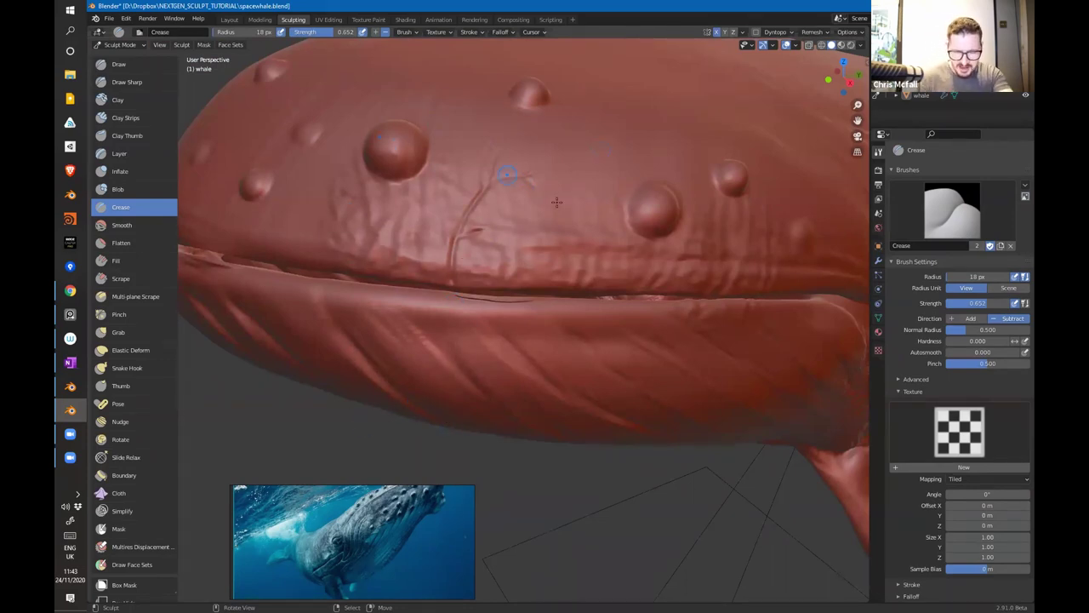
pyautogui.moveTo(601, 281); pyautogui.dragTo(628, 229)
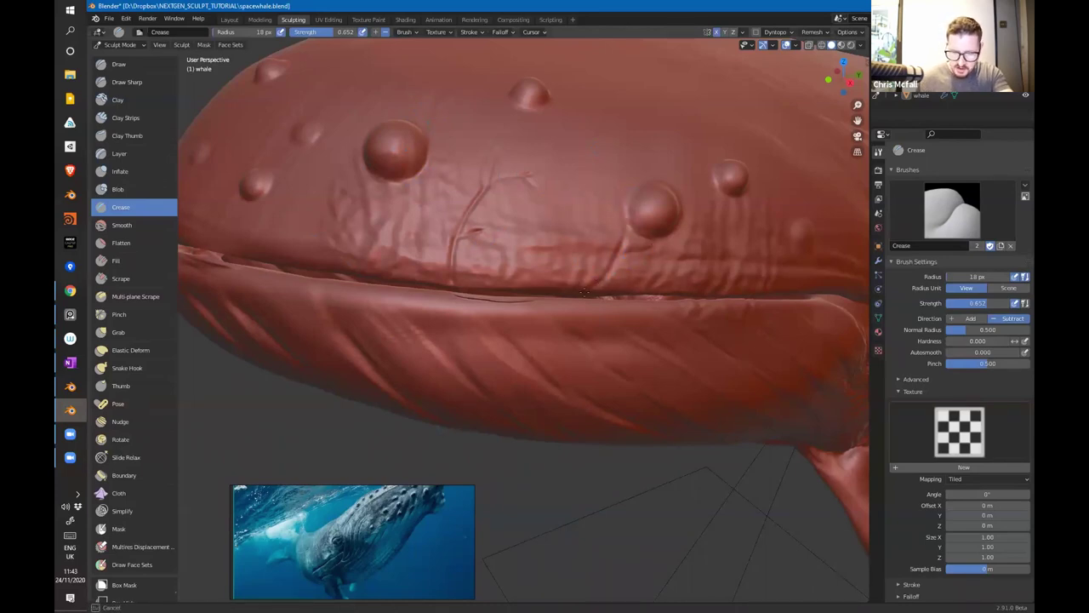
pyautogui.moveTo(287, 259); pyautogui.dragTo(315, 132)
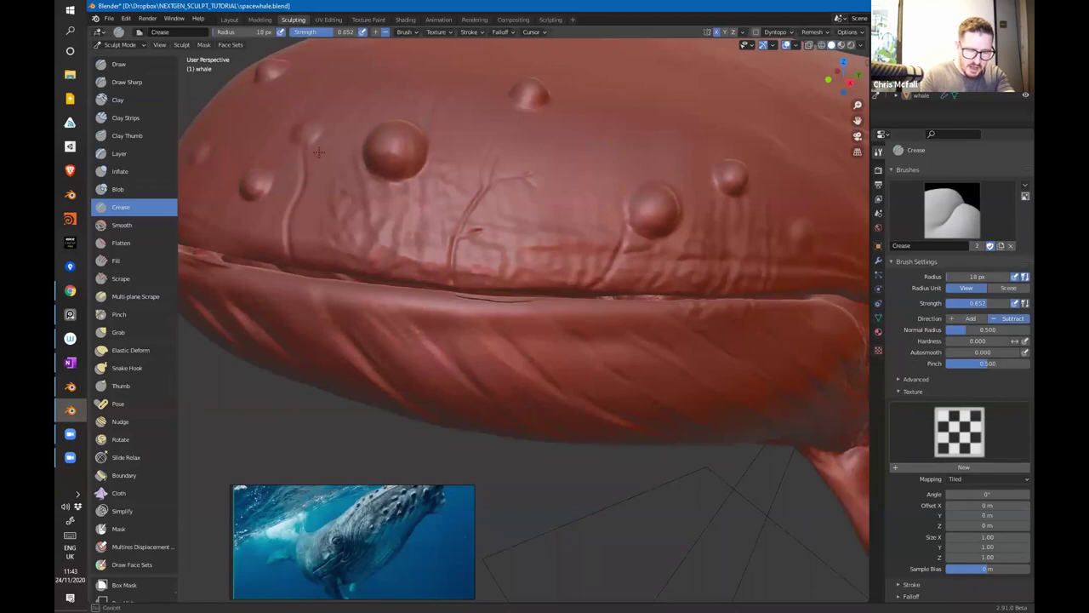
pyautogui.moveTo(498, 160); pyautogui.dragTo(498, 133)
pyautogui.moveTo(500, 63); pyautogui.dragTo(499, 60)
pyautogui.moveTo(444, 86); pyautogui.dragTo(478, 93)
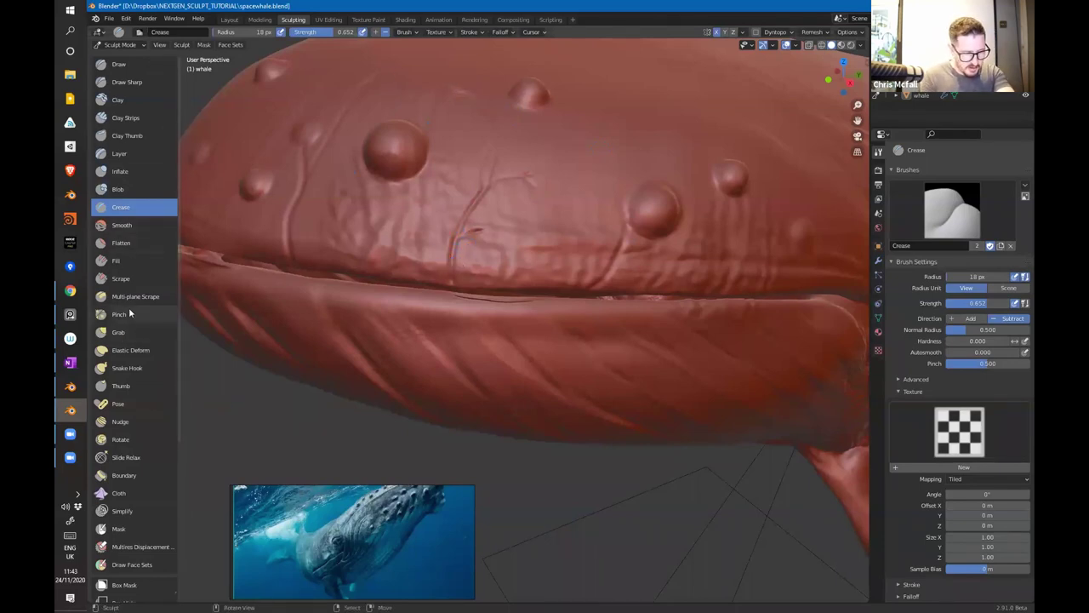
# Step: Sharpen the crease near the upper head bump using the Pinch brush at a 42 px radius
pyautogui.press('p')
pyautogui.moveTo(473, 266); pyautogui.dragTo(462, 263, button='middle')
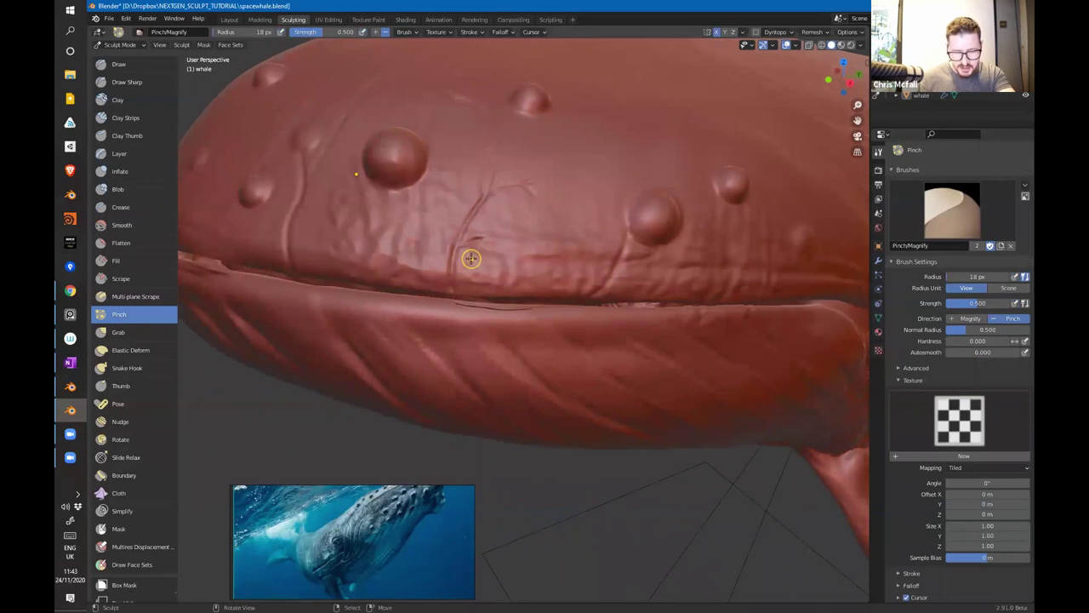
pyautogui.press('f')
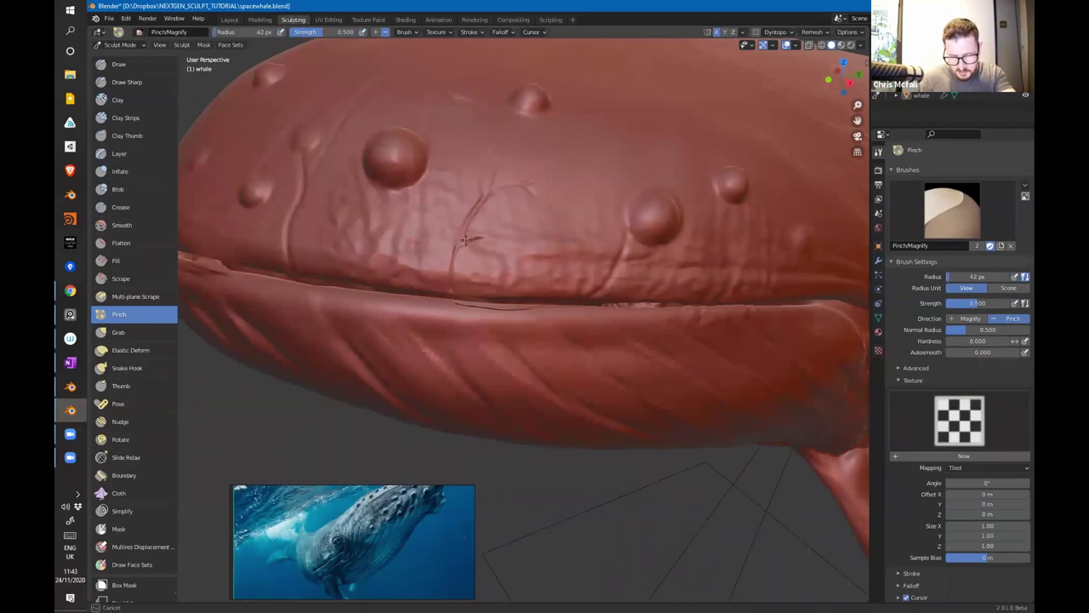
pyautogui.scroll(5, 503, 239)
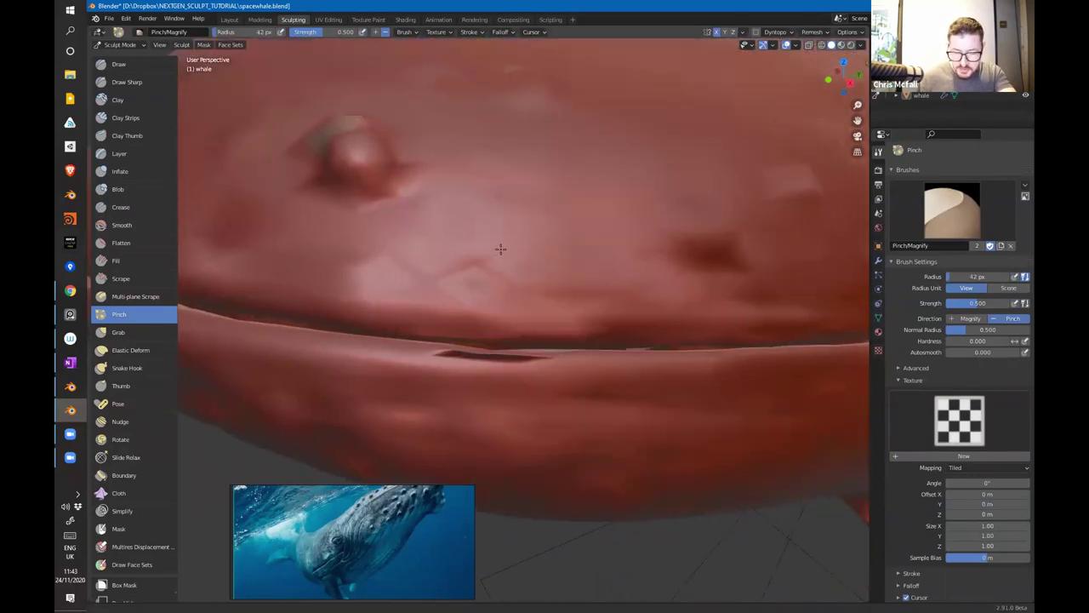
pyautogui.moveTo(508, 175); pyautogui.dragTo(512, 230, button='middle')
pyautogui.moveTo(515, 283); pyautogui.dragTo(508, 215)
pyautogui.moveTo(500, 232); pyautogui.dragTo(518, 231, button='middle')
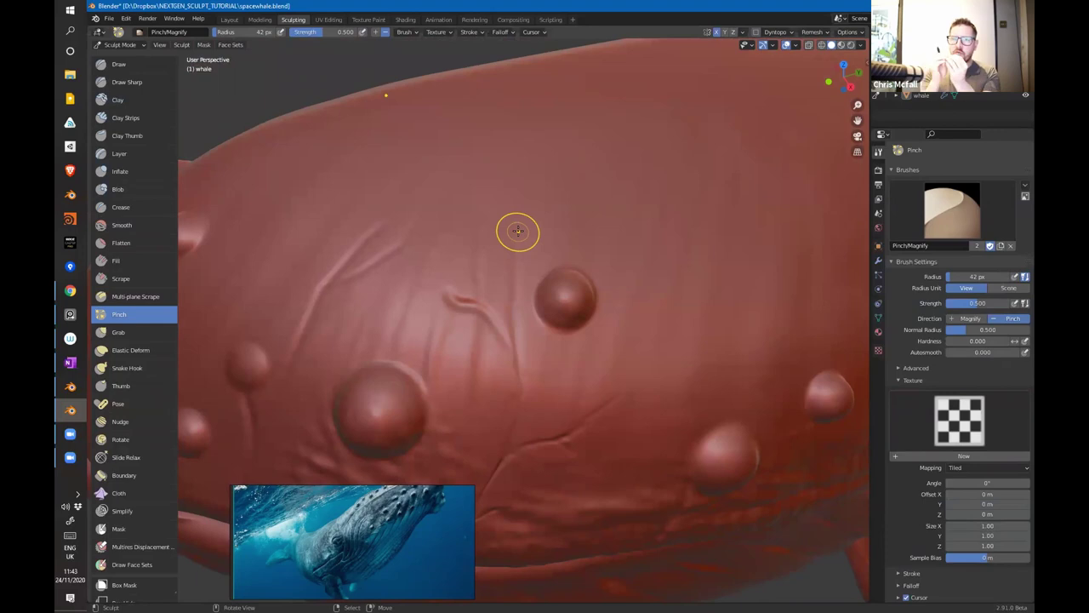
pyautogui.moveTo(454, 299)
pyautogui.mouseDown()
pyautogui.moveTo(437, 286)
pyautogui.moveTo(488, 313)
pyautogui.mouseUp()
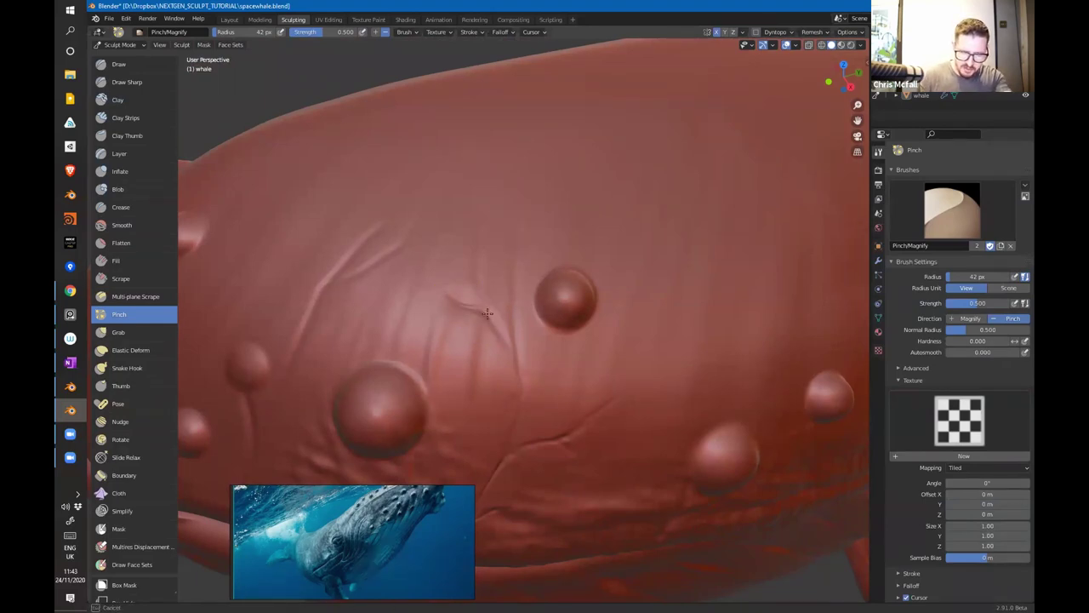
pyautogui.moveTo(480, 262); pyautogui.dragTo(480, 253)
# Step: Pinch the branching wrinkle above the mouth and the crease below the rear bump to tighten them
pyautogui.keyDown('shift'); pyautogui.moveTo(569, 377); pyautogui.dragTo(566, 302, button='middle'); pyautogui.keyUp('shift')
pyautogui.moveTo(515, 376); pyautogui.dragTo(544, 361)
pyautogui.moveTo(504, 402); pyautogui.dragTo(566, 372)
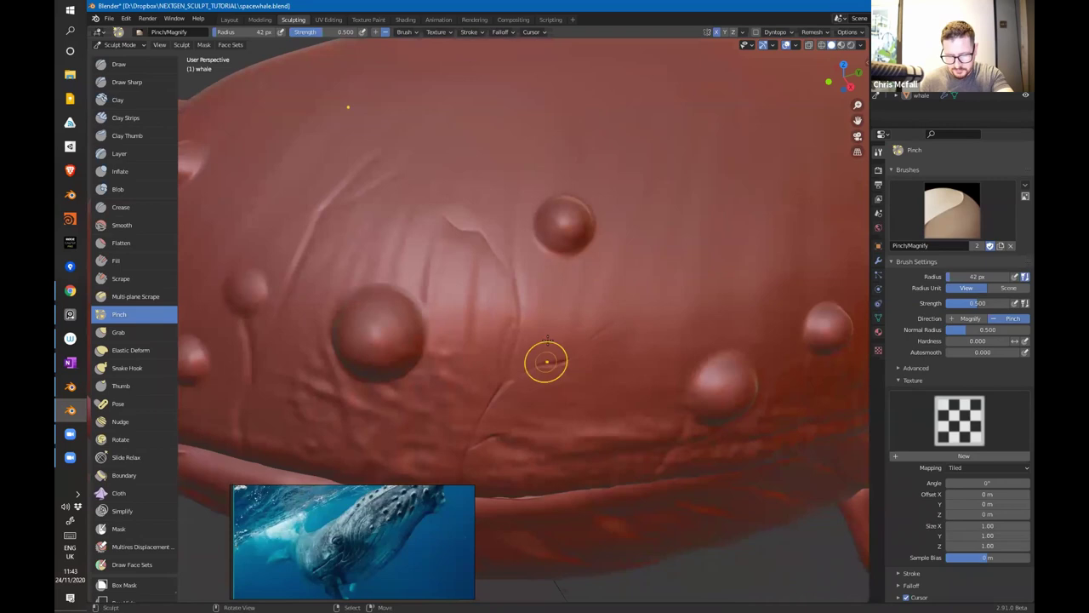
pyautogui.moveTo(591, 332)
pyautogui.mouseDown(button='middle')
pyautogui.moveTo(580, 429)
pyautogui.moveTo(536, 401)
pyautogui.mouseUp(button='middle')
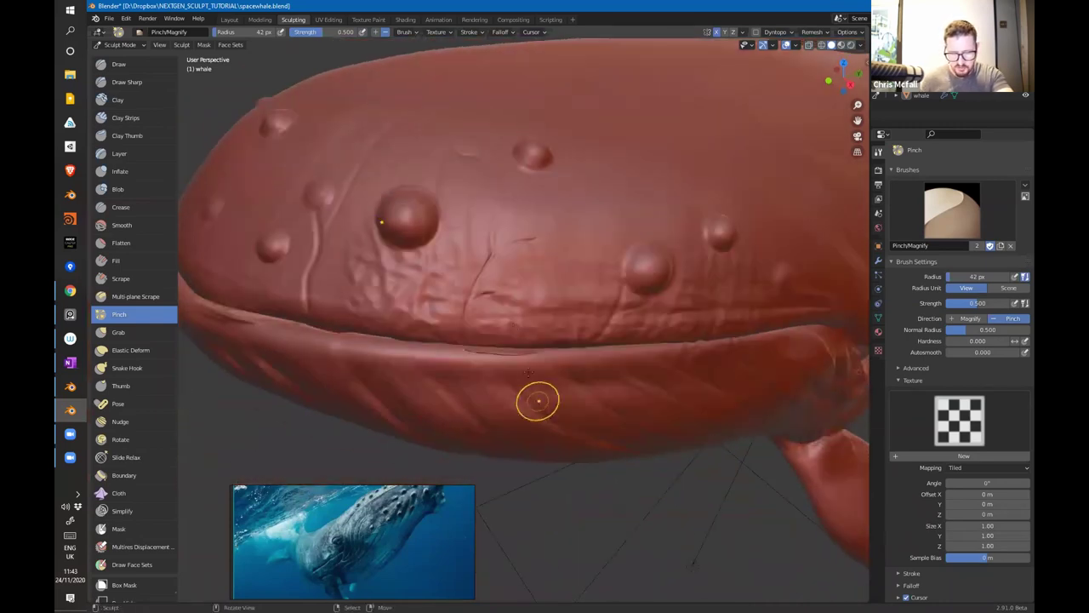
pyautogui.keyDown('ctrl'); pyautogui.moveTo(481, 298); pyautogui.dragTo(540, 263, button='middle'); pyautogui.keyUp('ctrl')
pyautogui.moveTo(476, 217)
pyautogui.mouseDown()
pyautogui.moveTo(515, 187)
pyautogui.moveTo(476, 119)
pyautogui.moveTo(421, 228)
pyautogui.mouseUp()
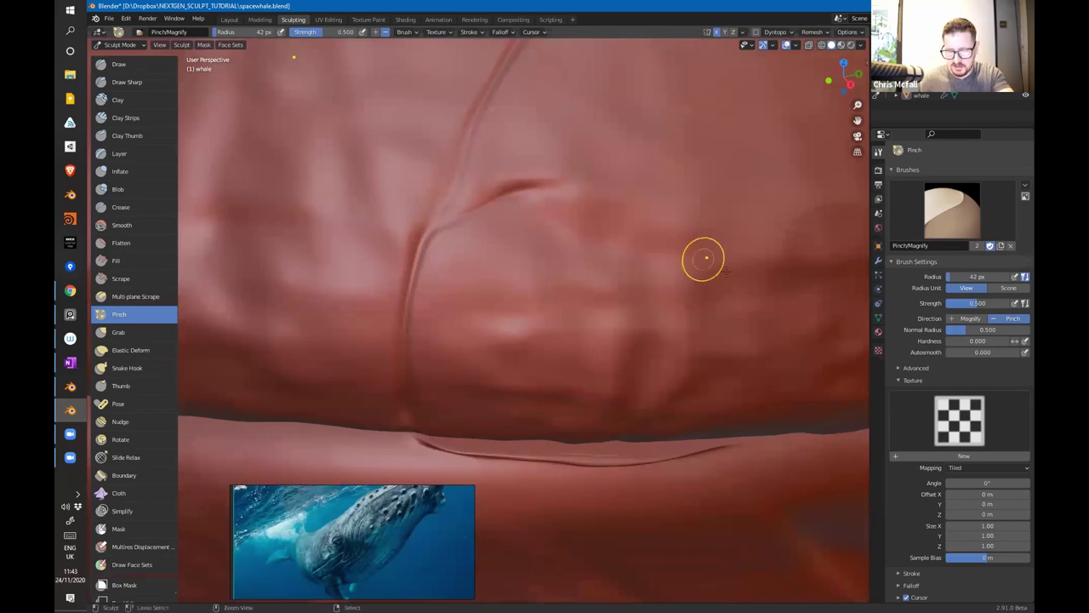
pyautogui.keyDown('ctrl'); pyautogui.moveTo(706, 259); pyautogui.dragTo(721, 333, button='middle'); pyautogui.keyUp('ctrl')
pyautogui.moveTo(648, 338); pyautogui.dragTo(641, 345)
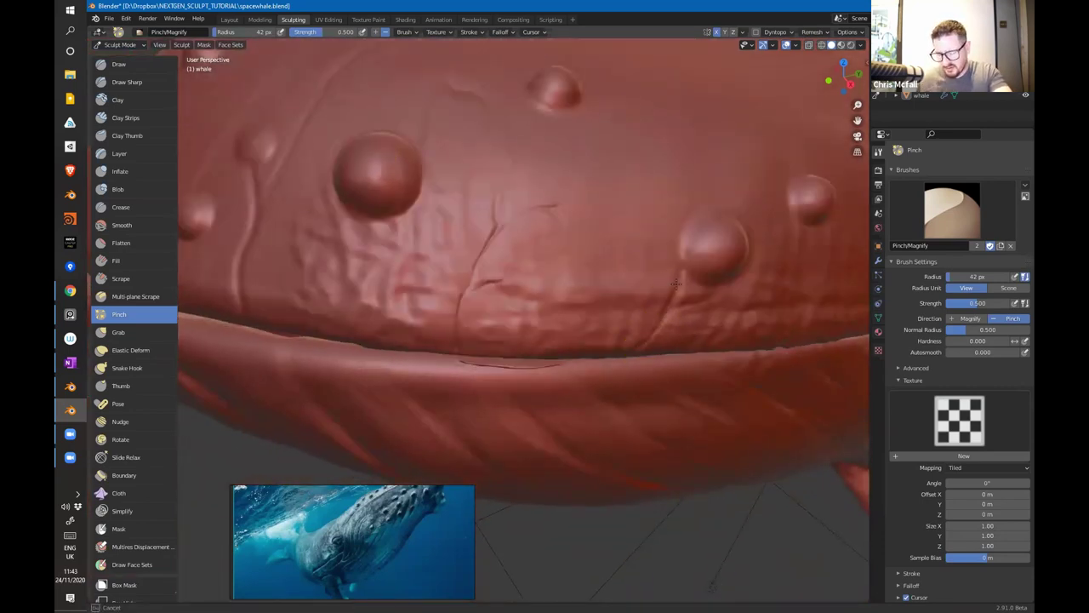
# Step: Tighten the long creases around the small bumps near the snout using the Pinch brush at a 42 px radius
pyautogui.scroll(-2, 681, 271)
pyautogui.moveTo(692, 290); pyautogui.dragTo(430, 285, button='middle')
pyautogui.moveTo(362, 325); pyautogui.dragTo(373, 268)
pyautogui.moveTo(373, 223); pyautogui.dragTo(379, 271)
pyautogui.moveTo(451, 166); pyautogui.dragTo(505, 282, button='middle')
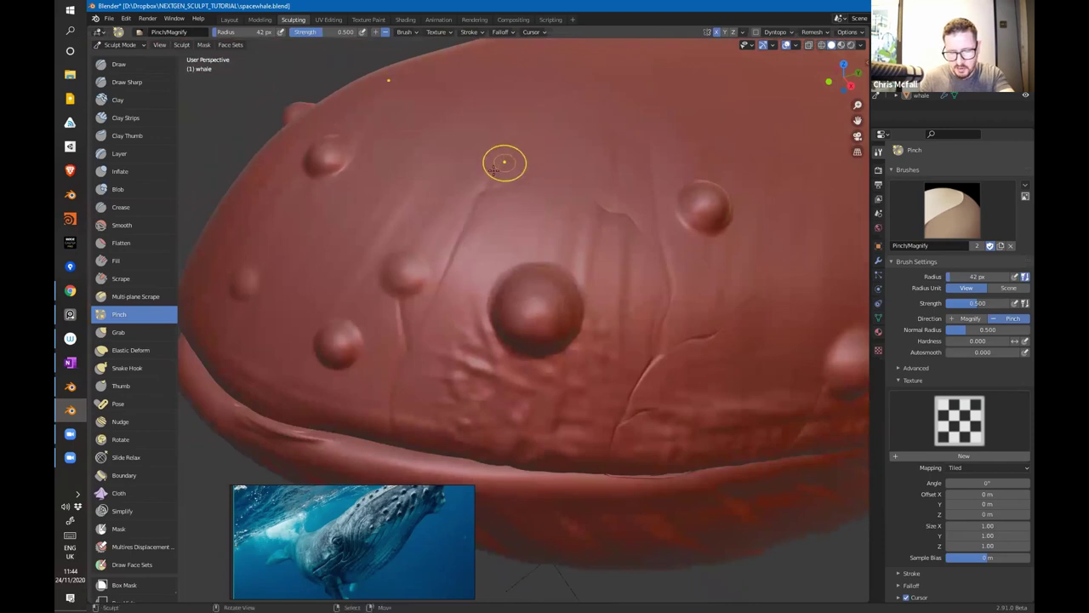
pyautogui.moveTo(510, 176); pyautogui.dragTo(479, 208)
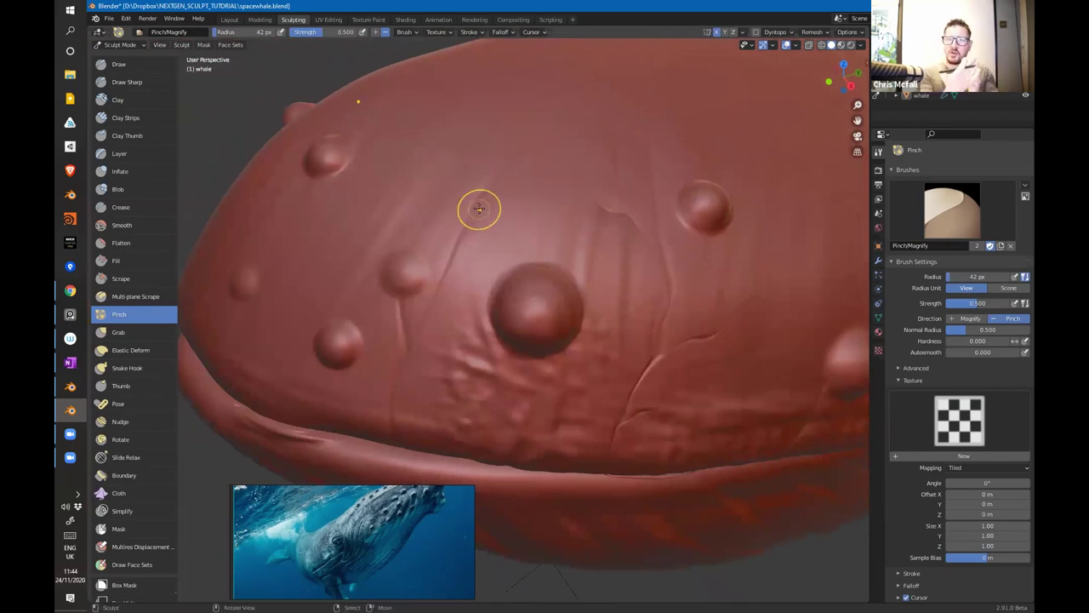
pyautogui.moveTo(409, 310); pyautogui.dragTo(395, 361)
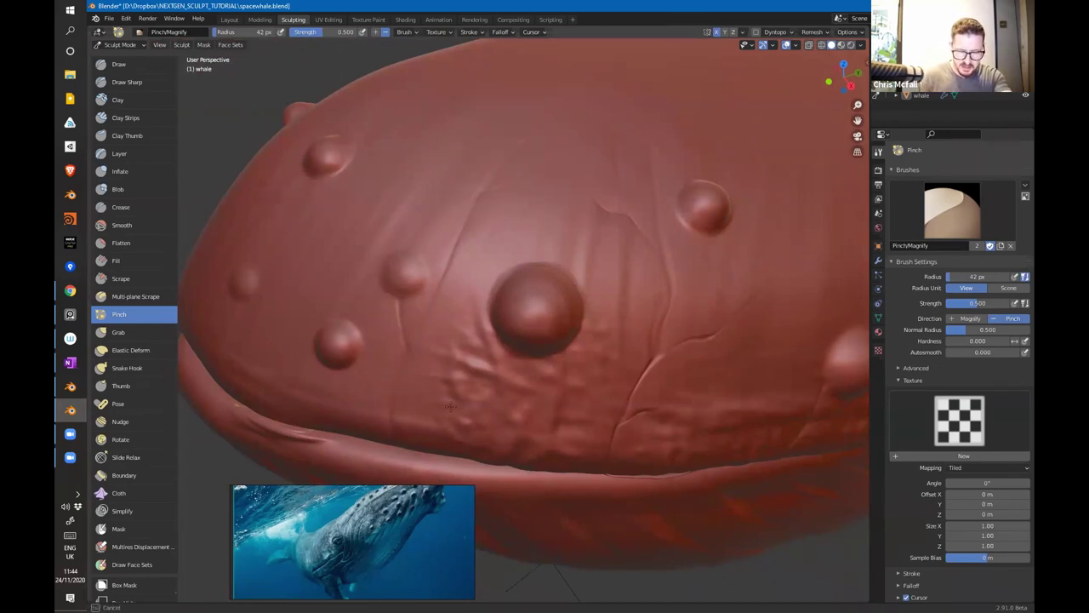
pyautogui.moveTo(697, 360); pyautogui.dragTo(660, 374, button='middle')
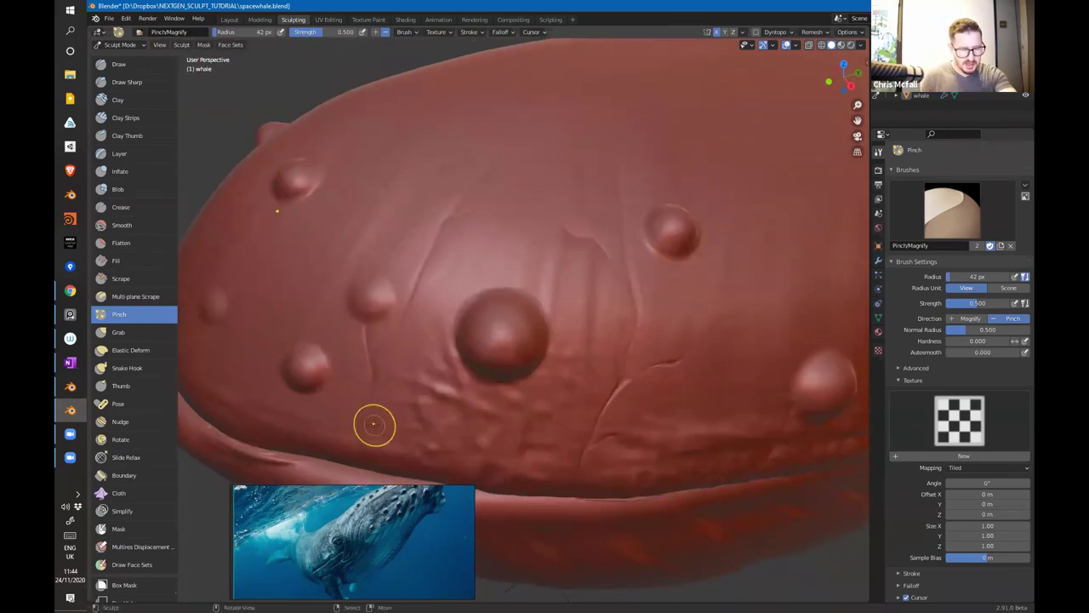
# Step: With the inverted Crease brush at a 23 px radius, raise ridges along the main trunk of the branching wrinkle above the mouth
pyautogui.click(120, 207)
pyautogui.scroll(5, 606, 308)
pyautogui.press('f')
pyautogui.click(565, 294)
pyautogui.moveTo(509, 421); pyautogui.dragTo(518, 381)
pyautogui.moveTo(513, 422); pyautogui.dragTo(518, 386)
pyautogui.moveTo(512, 410); pyautogui.dragTo(519, 379)
pyautogui.moveTo(530, 342); pyautogui.dragTo(556, 291)
pyautogui.moveTo(539, 323); pyautogui.dragTo(562, 281)
pyautogui.moveTo(547, 311); pyautogui.dragTo(564, 275)
# Step: Raise crease ridges beside the wrinkle's fork, its rear branch and the small side branch near the mouth line
pyautogui.moveTo(570, 199)
pyautogui.mouseDown()
pyautogui.moveTo(573, 249)
pyautogui.moveTo(591, 135)
pyautogui.moveTo(595, 228)
pyautogui.mouseUp()
pyautogui.moveTo(596, 228)
pyautogui.mouseDown()
pyautogui.moveTo(588, 261)
pyautogui.moveTo(590, 250)
pyautogui.mouseUp()
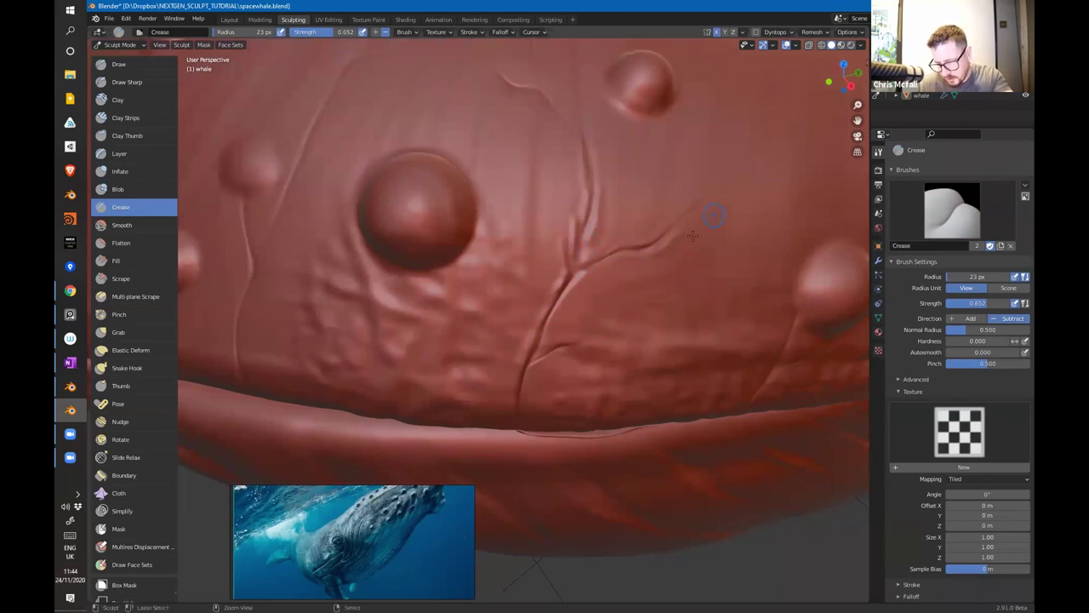
pyautogui.moveTo(615, 261); pyautogui.dragTo(594, 268)
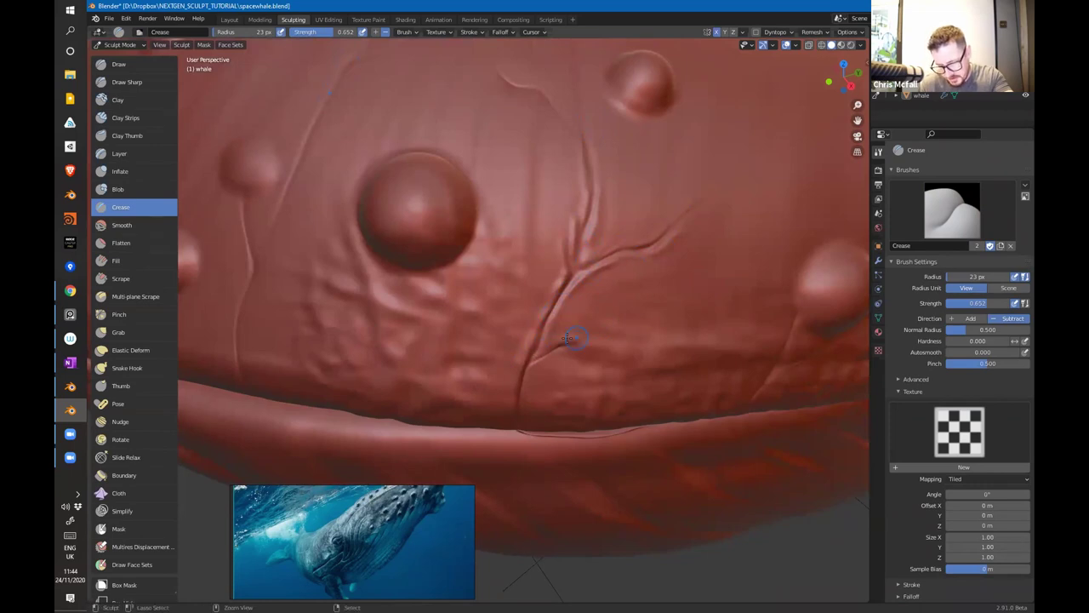
pyautogui.moveTo(570, 346); pyautogui.dragTo(542, 369)
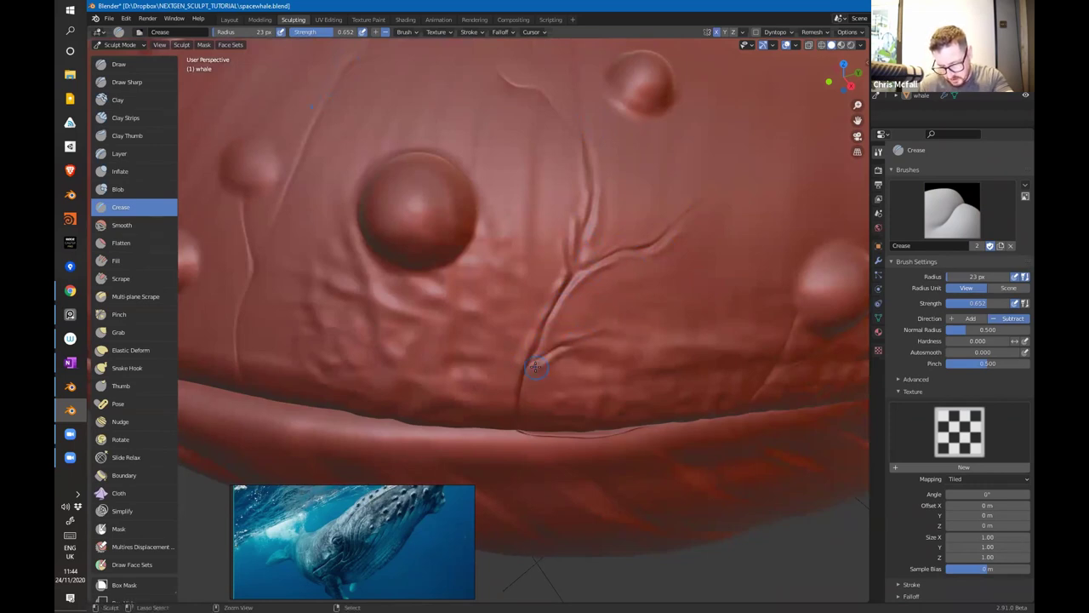
pyautogui.moveTo(521, 409); pyautogui.dragTo(520, 413)
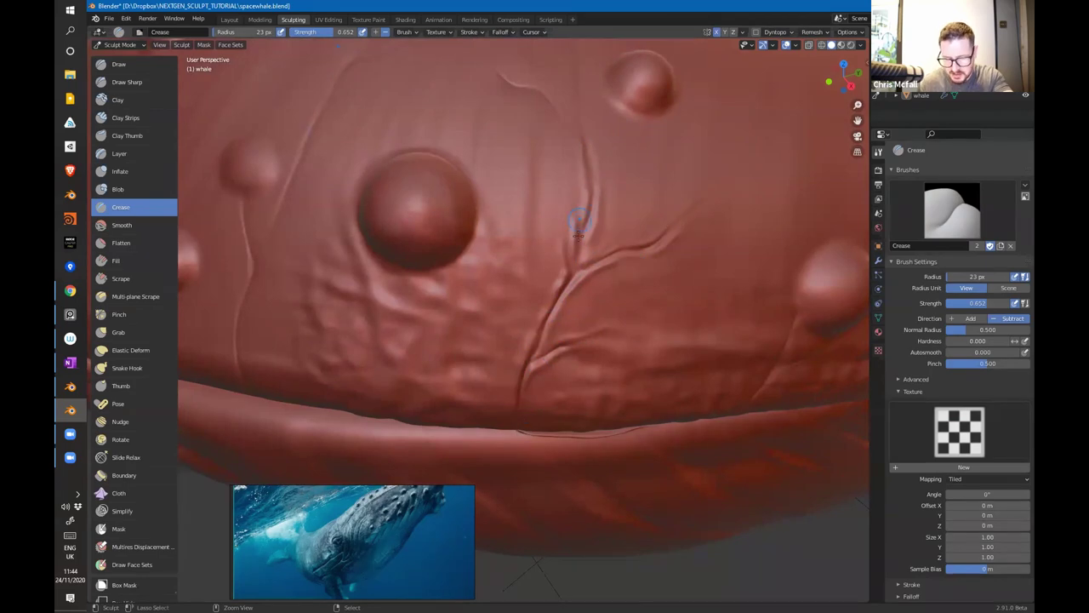
# Step: Build up inverted Crease ridges along the wrinkle's upper branch and around its forked tip
pyautogui.keyDown('ctrl'); pyautogui.moveTo(562, 269); pyautogui.dragTo(558, 238); pyautogui.keyUp('ctrl')
pyautogui.keyDown('shift'); pyautogui.moveTo(585, 142); pyautogui.dragTo(587, 196, button='middle'); pyautogui.keyUp('shift')
pyautogui.moveTo(499, 136)
pyautogui.keyDown('ctrl'); pyautogui.mouseDown()
pyautogui.moveTo(542, 156)
pyautogui.moveTo(578, 209)
pyautogui.mouseUp(); pyautogui.keyUp('ctrl')
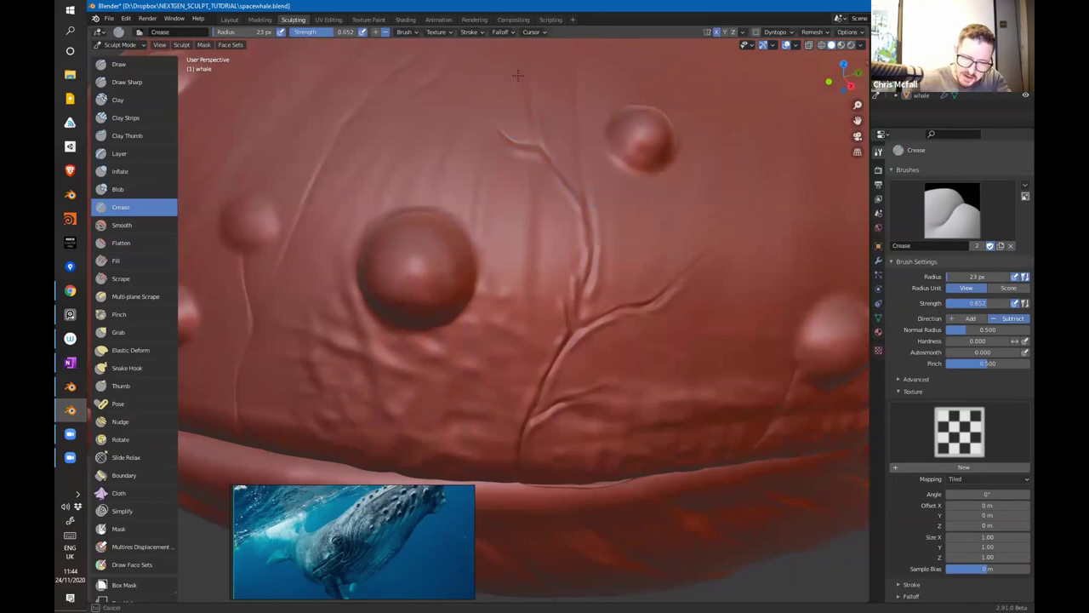
pyautogui.moveTo(506, 149)
pyautogui.mouseDown()
pyautogui.moveTo(469, 131)
pyautogui.moveTo(519, 174)
pyautogui.mouseUp()
pyautogui.moveTo(516, 156); pyautogui.dragTo(528, 189)
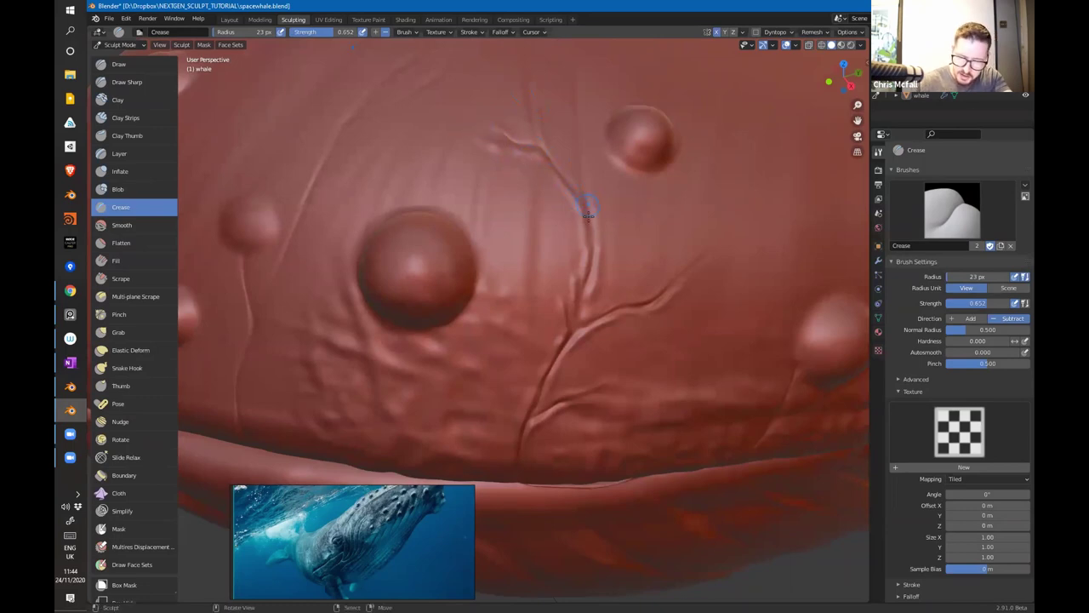
pyautogui.moveTo(571, 244); pyautogui.dragTo(553, 281, button='middle')
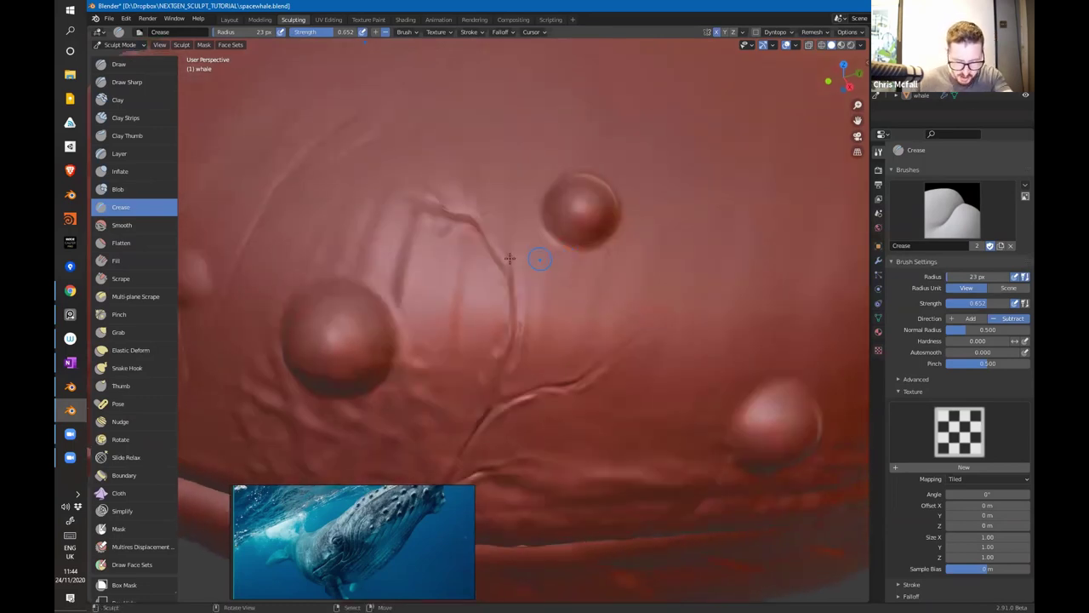
# Step: Switch from the Skin brush to the standard Inflate/Deflate brush at an 18 px radius and swell the skin along the wrinkle's upper branch
pyautogui.click(133, 174)
pyautogui.moveTo(482, 243); pyautogui.dragTo(498, 258, button='middle')
pyautogui.moveTo(482, 241)
pyautogui.mouseDown()
pyautogui.moveTo(518, 297)
pyautogui.moveTo(509, 334)
pyautogui.mouseUp()
pyautogui.press('f')
pyautogui.click(518, 297)
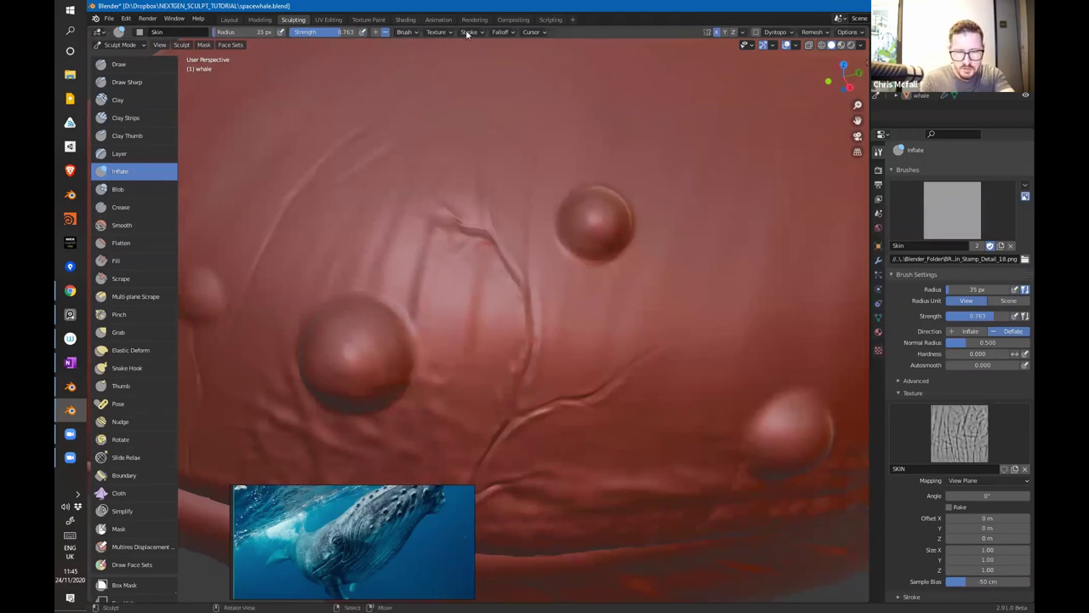
pyautogui.click(119, 32)
pyautogui.click(157, 65)
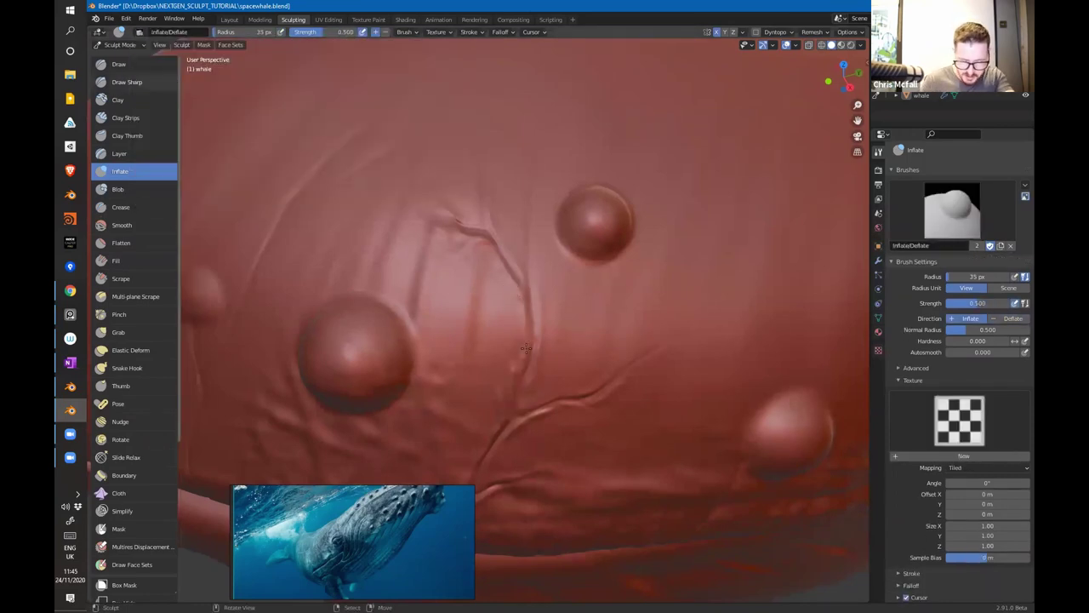
pyautogui.press('f')
pyautogui.click(531, 255)
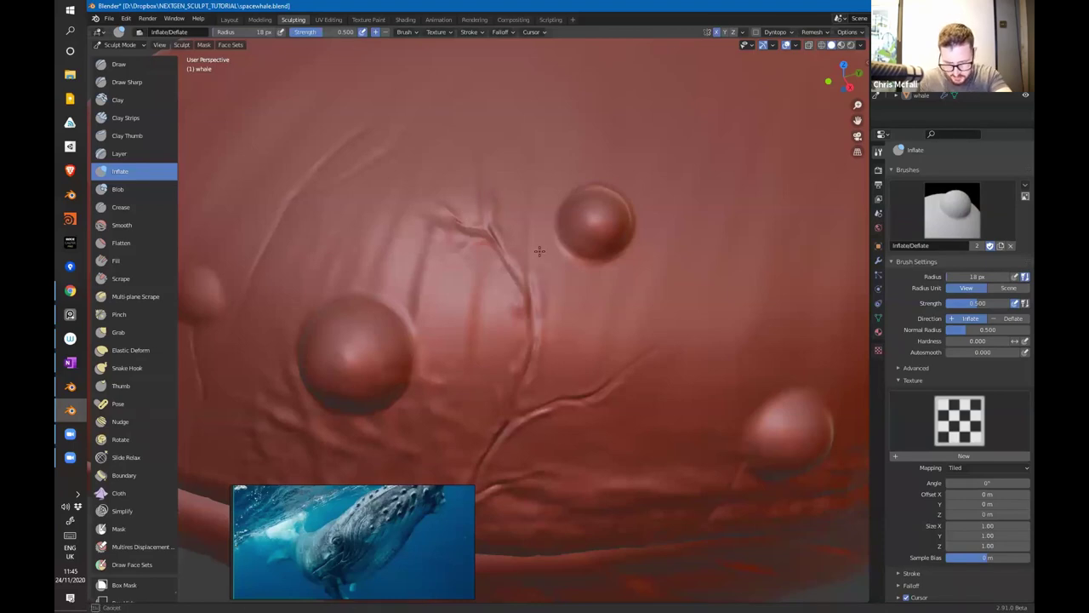
pyautogui.moveTo(520, 243); pyautogui.dragTo(524, 234)
# Step: Inflate the skin along the wrinkle's main trunk and its rear branch to thicken the folds
pyautogui.keyDown('shift'); pyautogui.moveTo(556, 348); pyautogui.dragTo(562, 313, button='middle'); pyautogui.keyUp('shift')
pyautogui.moveTo(545, 279); pyautogui.dragTo(550, 300)
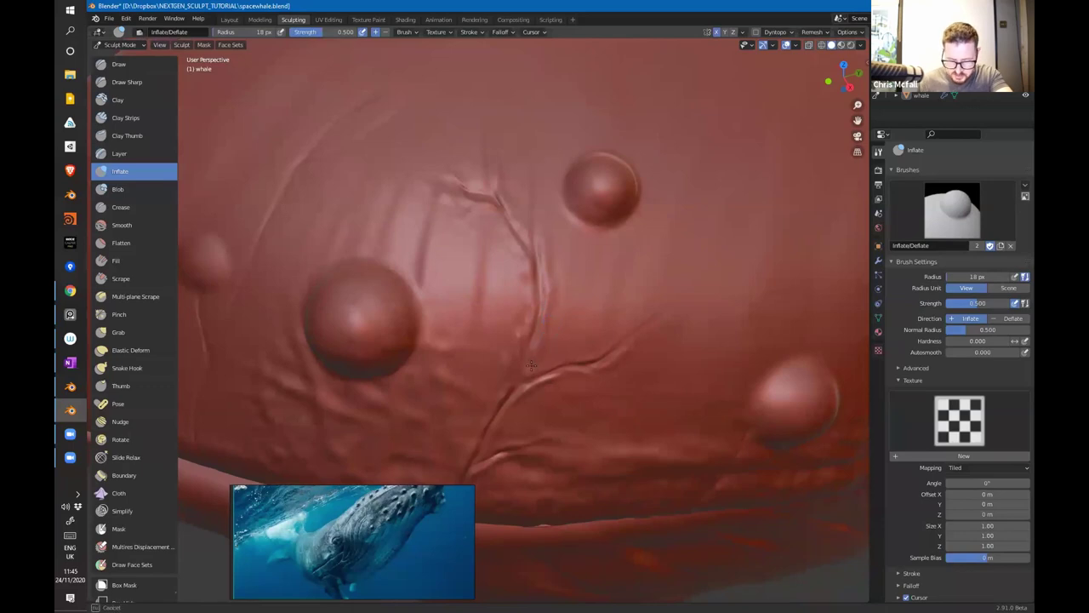
pyautogui.moveTo(591, 354); pyautogui.dragTo(666, 312)
pyautogui.moveTo(647, 330); pyautogui.dragTo(669, 317)
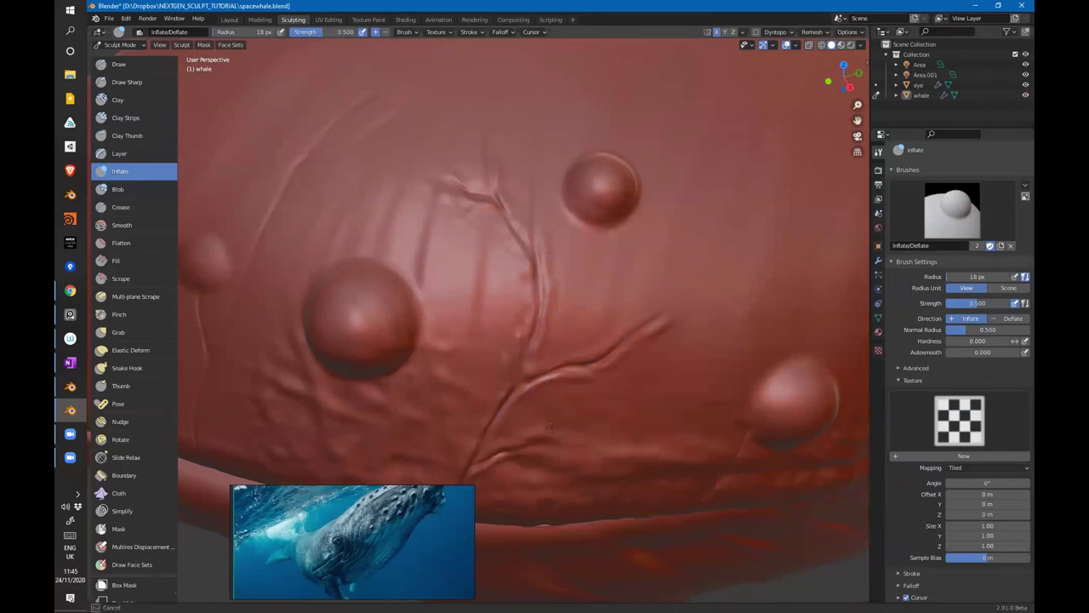
pyautogui.moveTo(547, 438); pyautogui.dragTo(554, 413, button='middle')
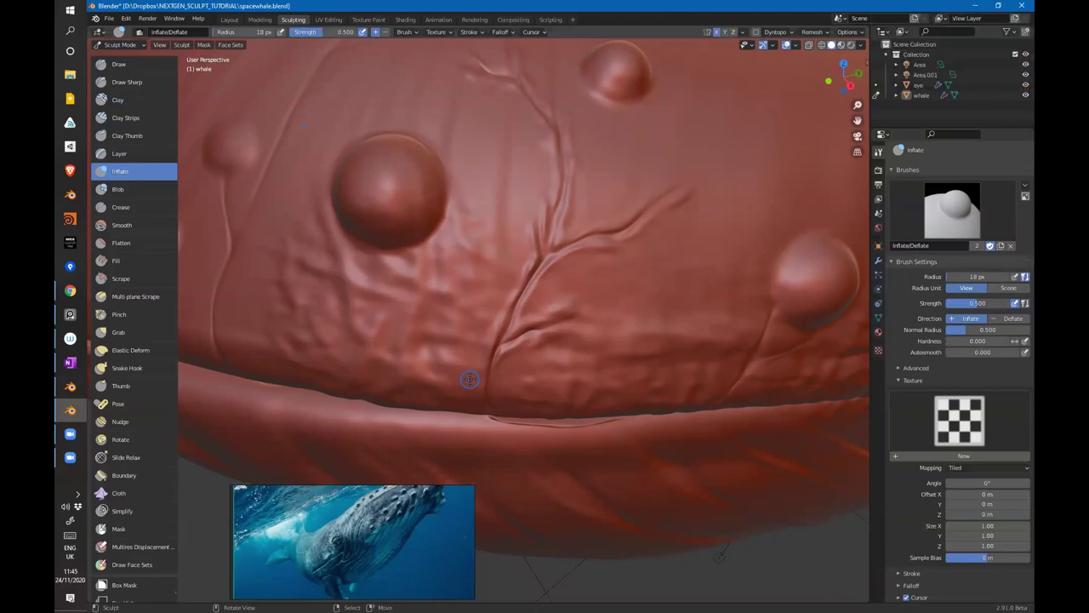
pyautogui.keyDown('ctrl'); pyautogui.moveTo(629, 267); pyautogui.dragTo(628, 289, button='middle'); pyautogui.keyUp('ctrl')
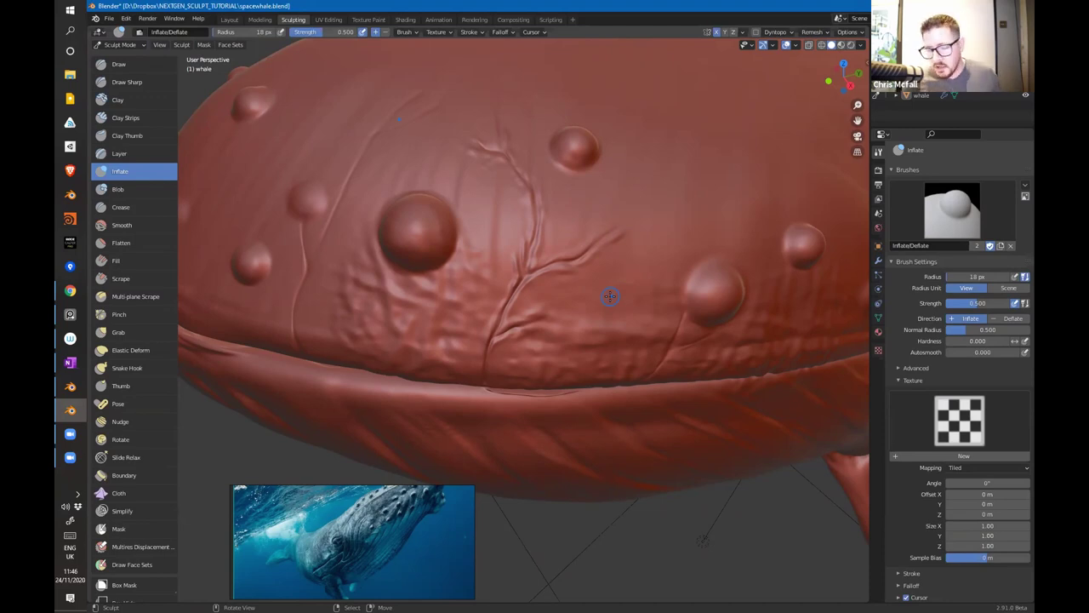
pyautogui.keyDown('ctrl'); pyautogui.moveTo(518, 294); pyautogui.dragTo(618, 303, button='middle'); pyautogui.keyUp('ctrl')
pyautogui.keyDown('shift'); pyautogui.moveTo(685, 344); pyautogui.dragTo(640, 326, button='middle'); pyautogui.keyUp('shift')
pyautogui.keyDown('shift'); pyautogui.moveTo(590, 355); pyautogui.dragTo(655, 346, button='middle'); pyautogui.keyUp('shift')
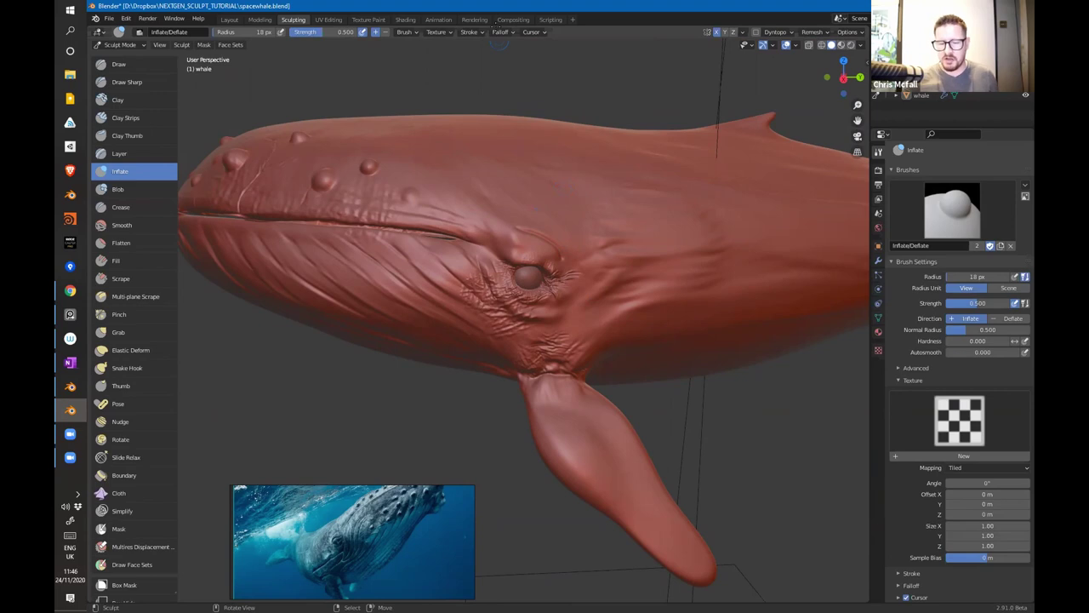
# Step: Close spacewhale.blend without saving and switch to the Blender window containing basemesh.blend
pyautogui.click(999, 6)
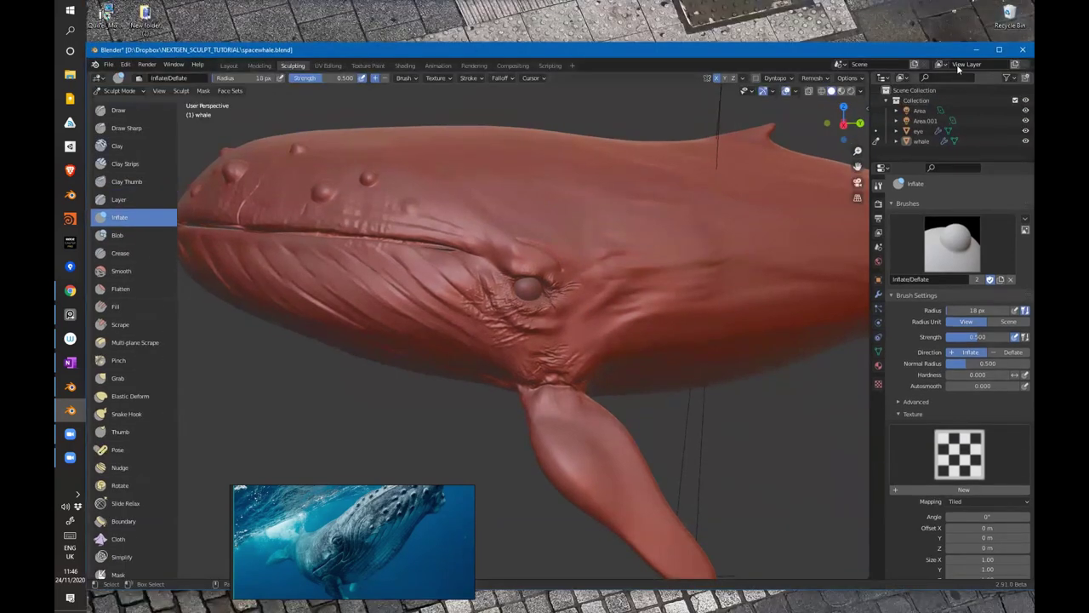
pyautogui.click(1021, 50)
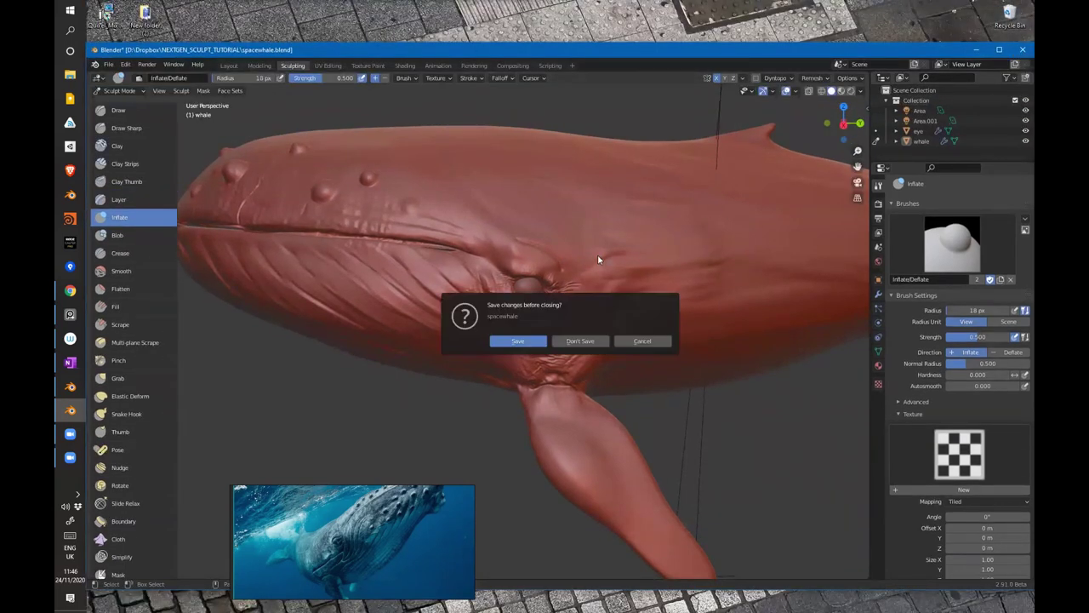
pyautogui.click(579, 341)
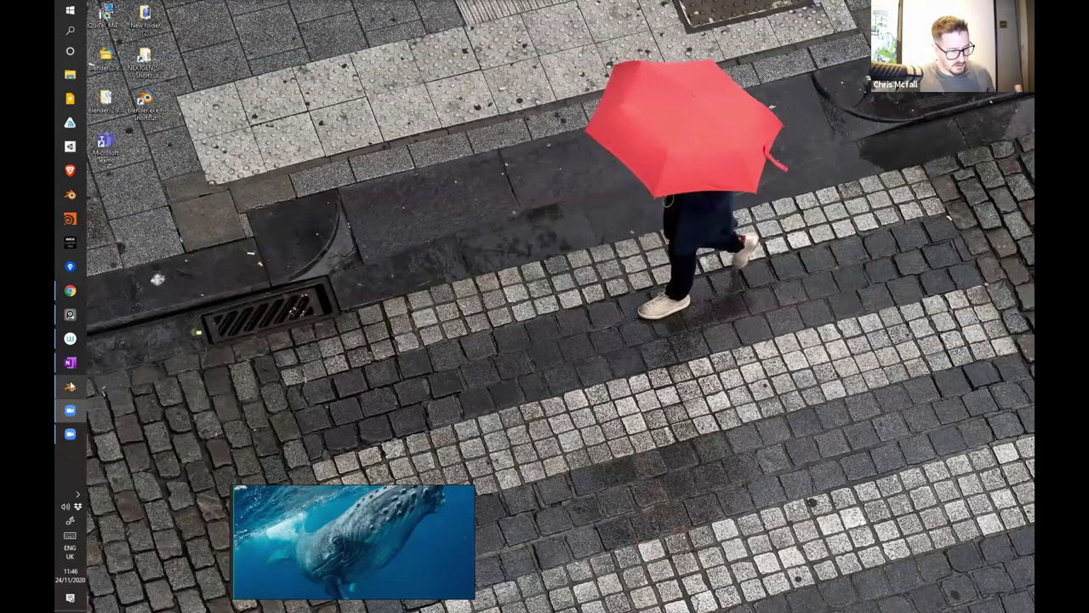
pyautogui.click(70, 386)
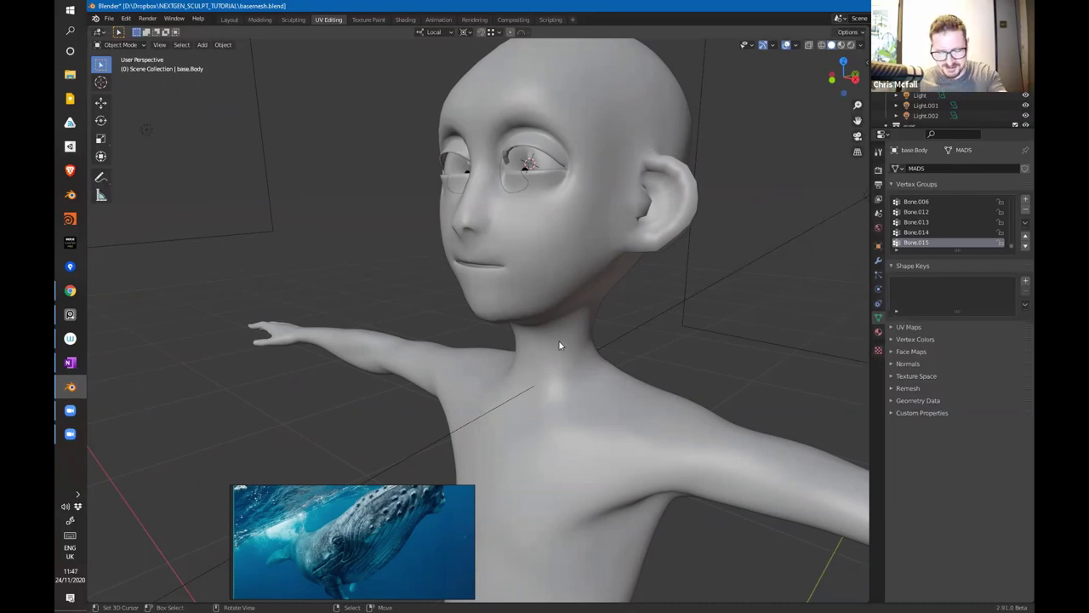
# Step: Collapse the ENV and eyes collections in the scene hierarchy
pyautogui.click(885, 83)
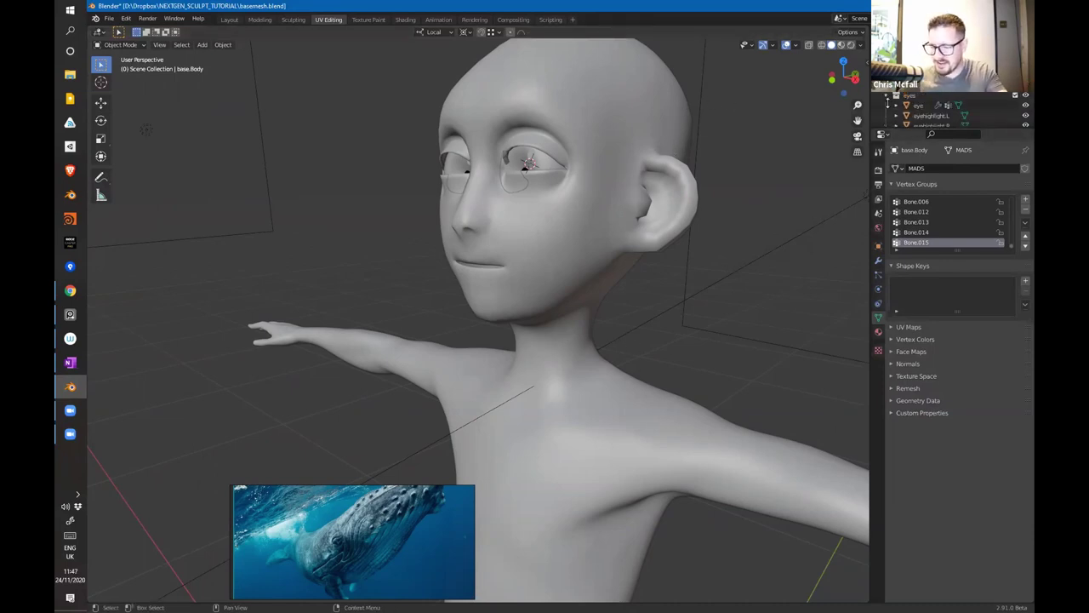
pyautogui.click(885, 95)
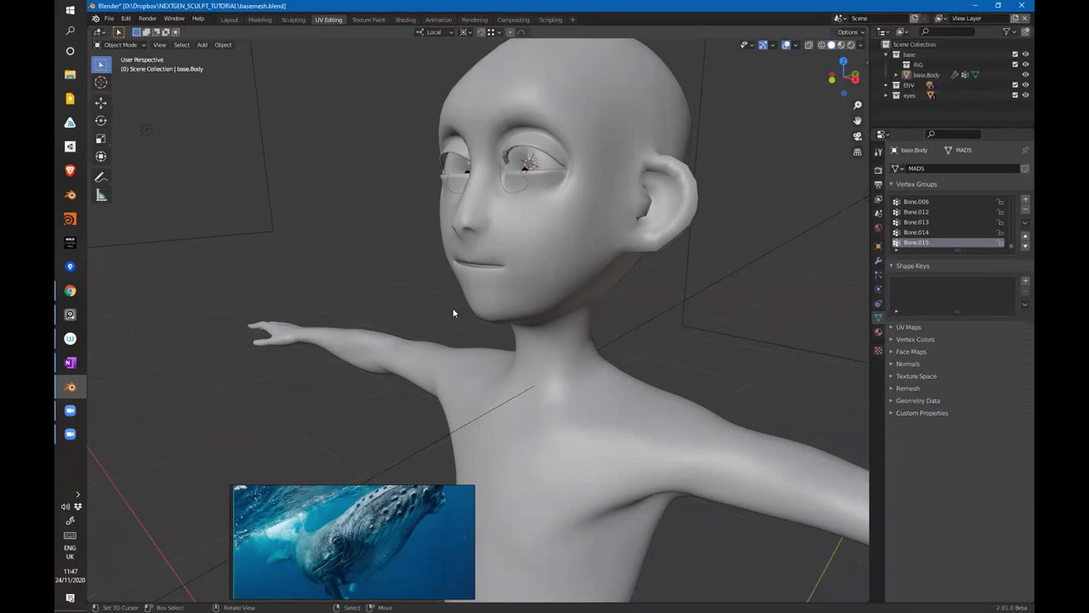
pyautogui.moveTo(453, 314); pyautogui.dragTo(557, 289, button='middle')
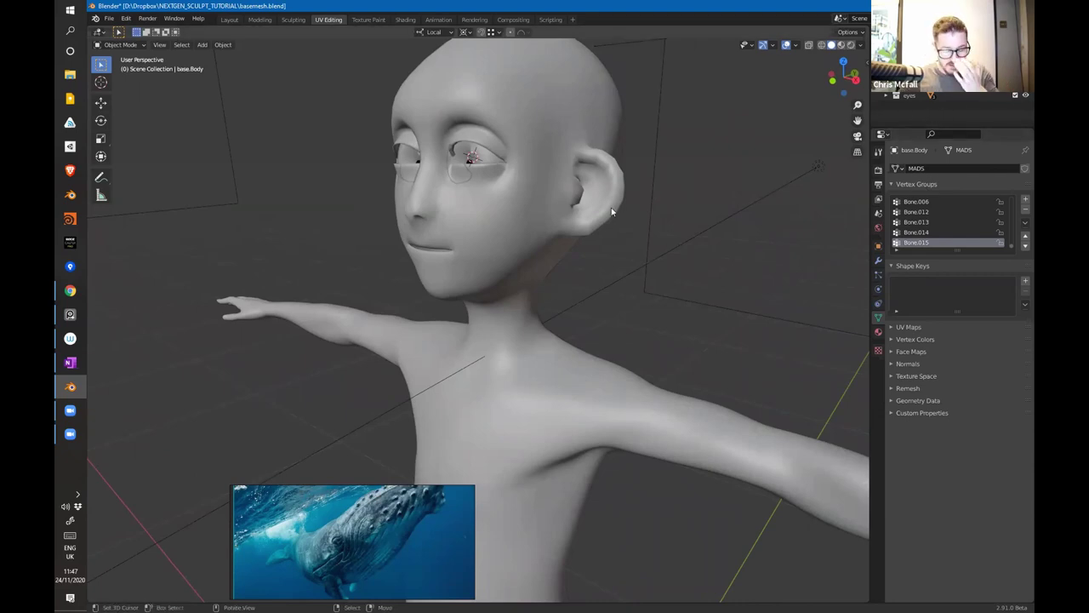
# Step: Select the character's body and try the wireframe overlay on it
pyautogui.click(502, 234)
pyautogui.click(794, 45)
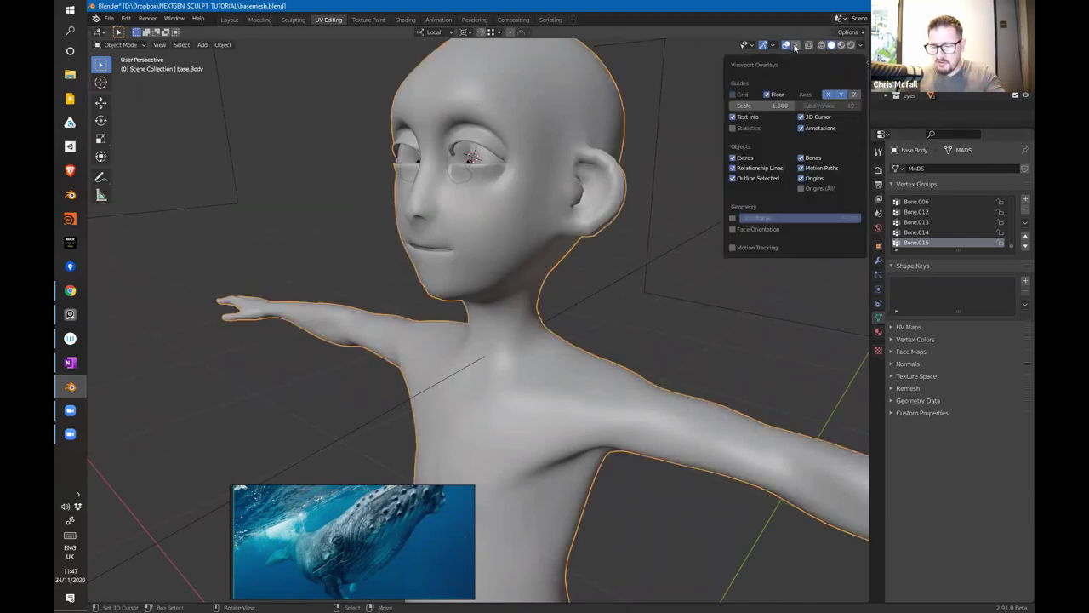
pyautogui.click(733, 218)
pyautogui.click(732, 218)
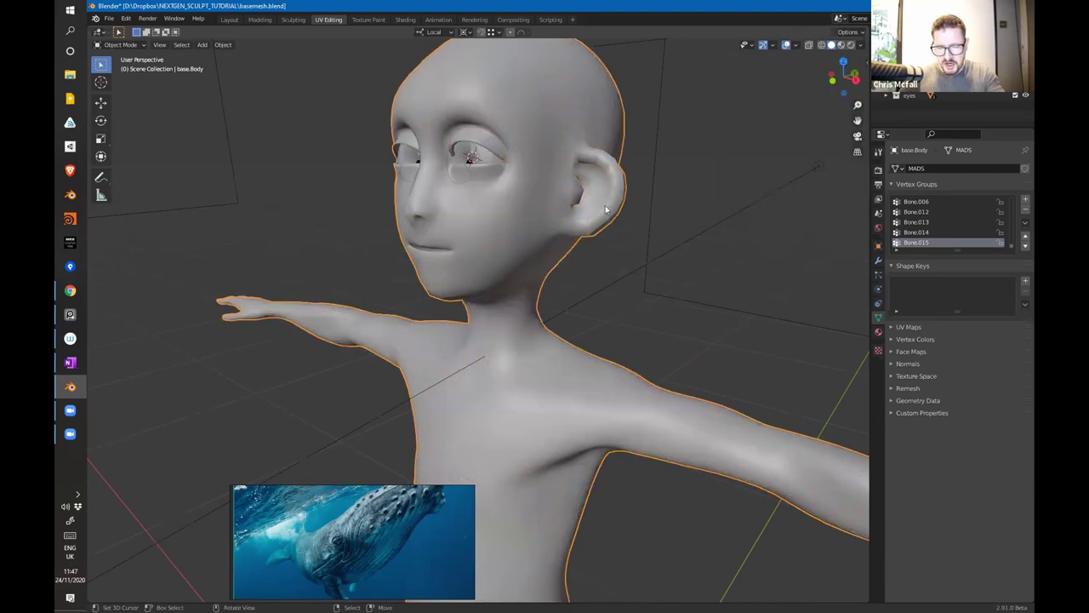
# Step: Hide the eyes collection and view the character's body from the front
pyautogui.click(1025, 95)
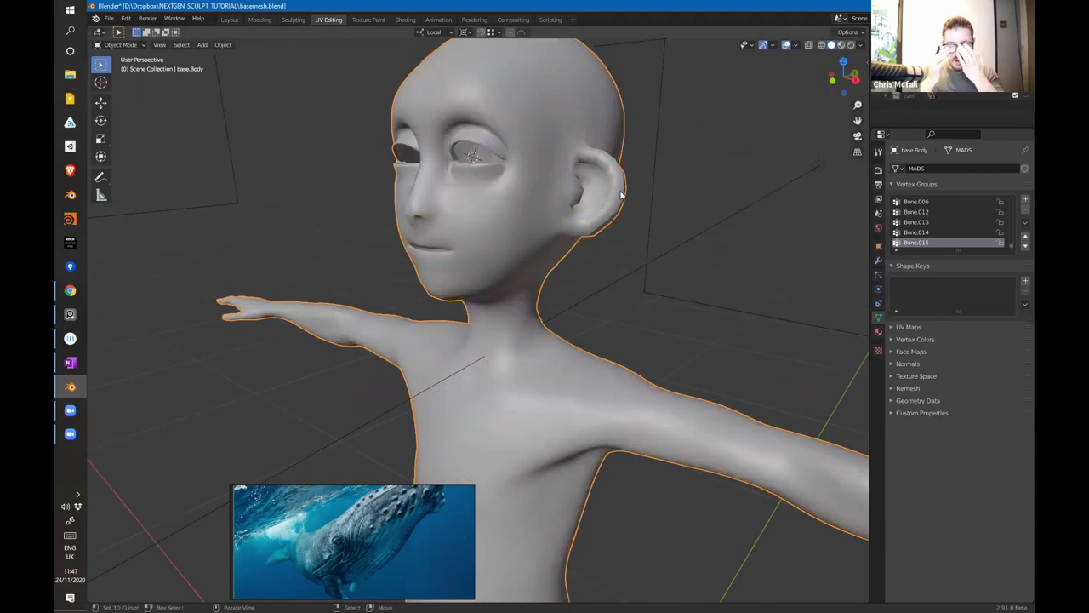
pyautogui.moveTo(593, 254); pyautogui.dragTo(634, 248, button='middle')
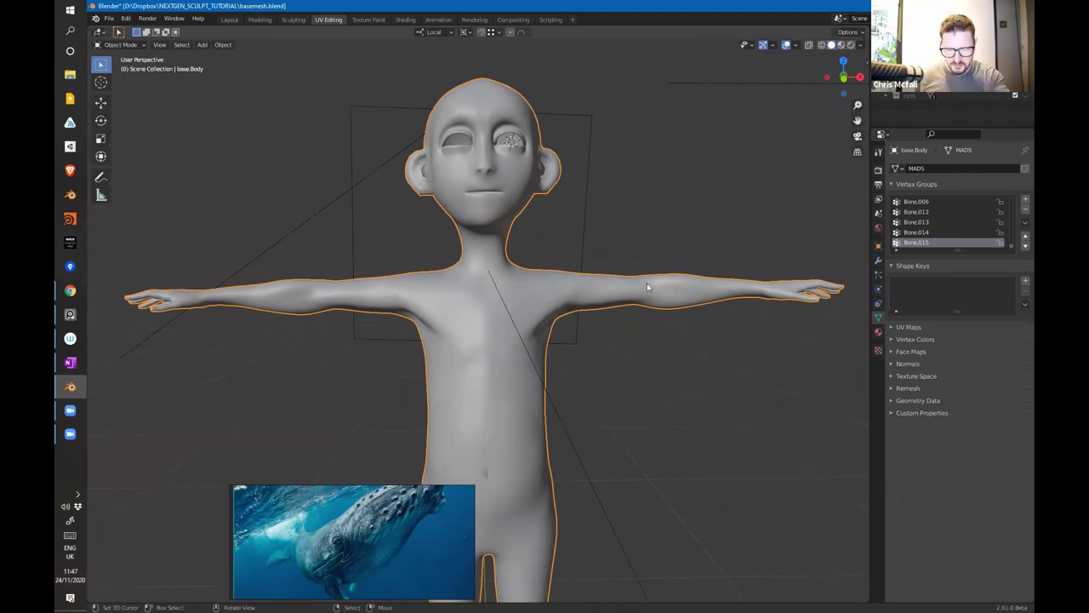
pyautogui.scroll(-1, 643, 289)
pyautogui.moveTo(626, 328); pyautogui.dragTo(631, 340, button='middle')
# Step: Delete the whale picture from the floating reference viewer and clear the empty viewer off the 3D view
pyautogui.moveTo(383, 556); pyautogui.dragTo(355, 165, button='right')
pyautogui.press('Delete')
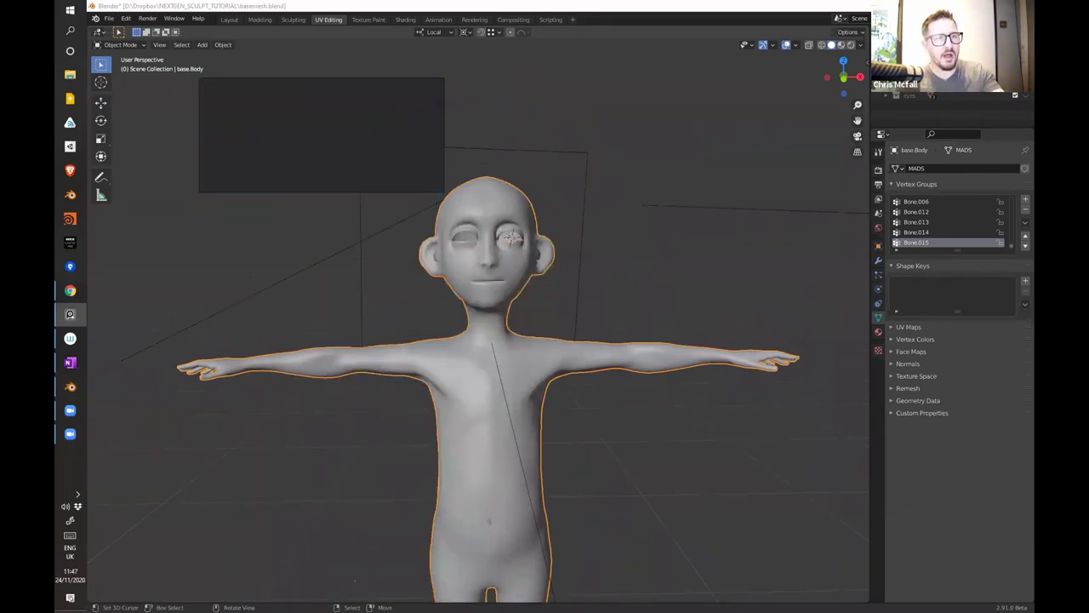
pyautogui.moveTo(325, 136)
pyautogui.mouseDown()
pyautogui.moveTo(195, 207)
pyautogui.moveTo(247, 194)
pyautogui.mouseUp()
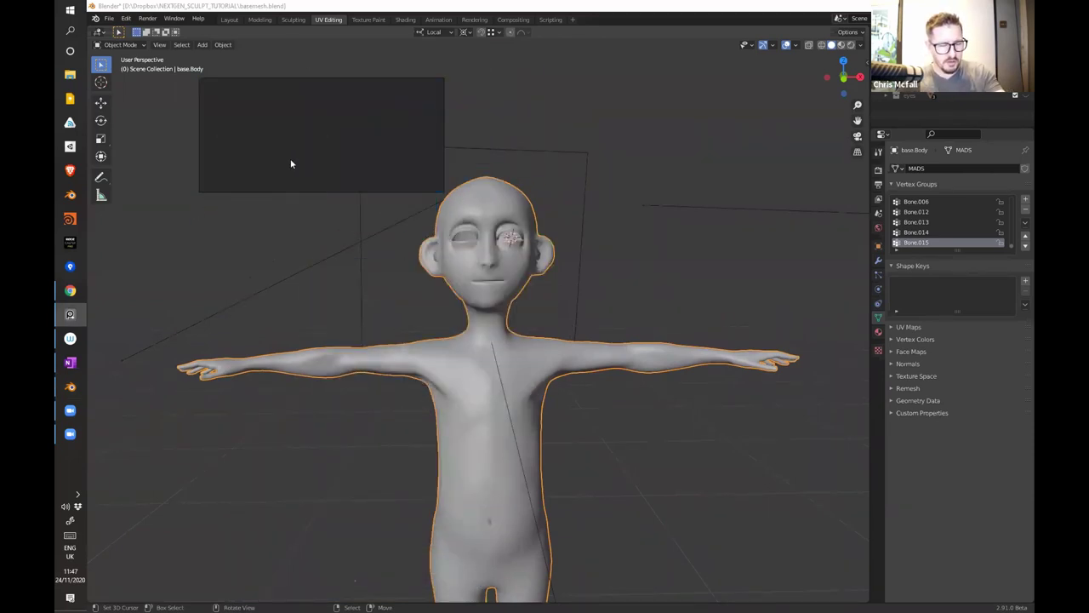
pyautogui.moveTo(290, 158); pyautogui.dragTo(240, 196, button='right')
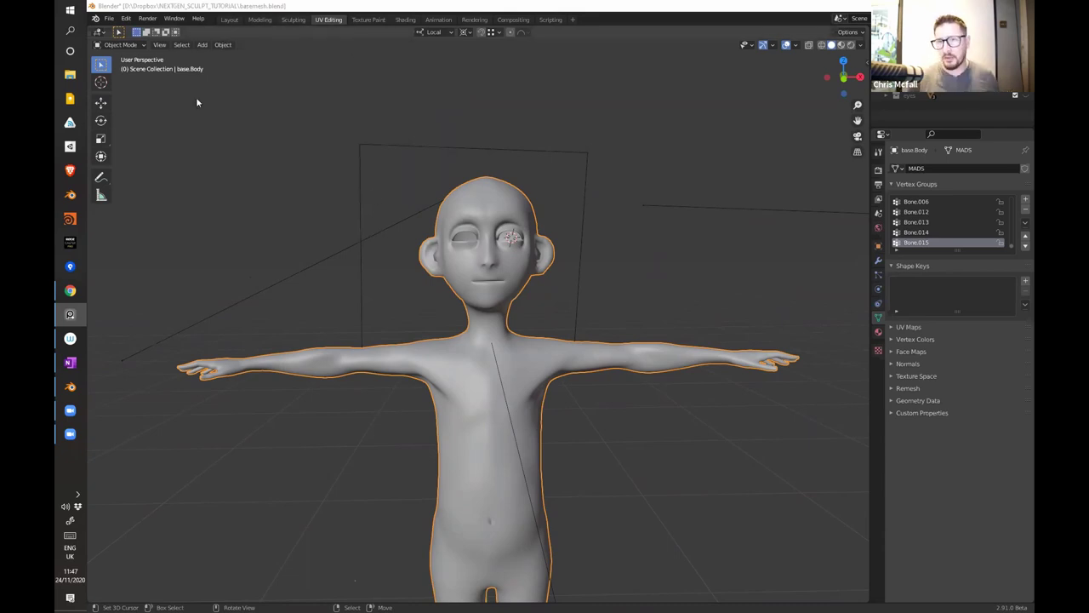
# Step: Put the character's body into Edit Mode to show its mesh topology
pyautogui.moveTo(545, 306)
pyautogui.mouseDown(button='middle')
pyautogui.moveTo(596, 327)
pyautogui.moveTo(554, 304)
pyautogui.mouseUp(button='middle')
pyautogui.hotkey('ctrl', 'Tab')
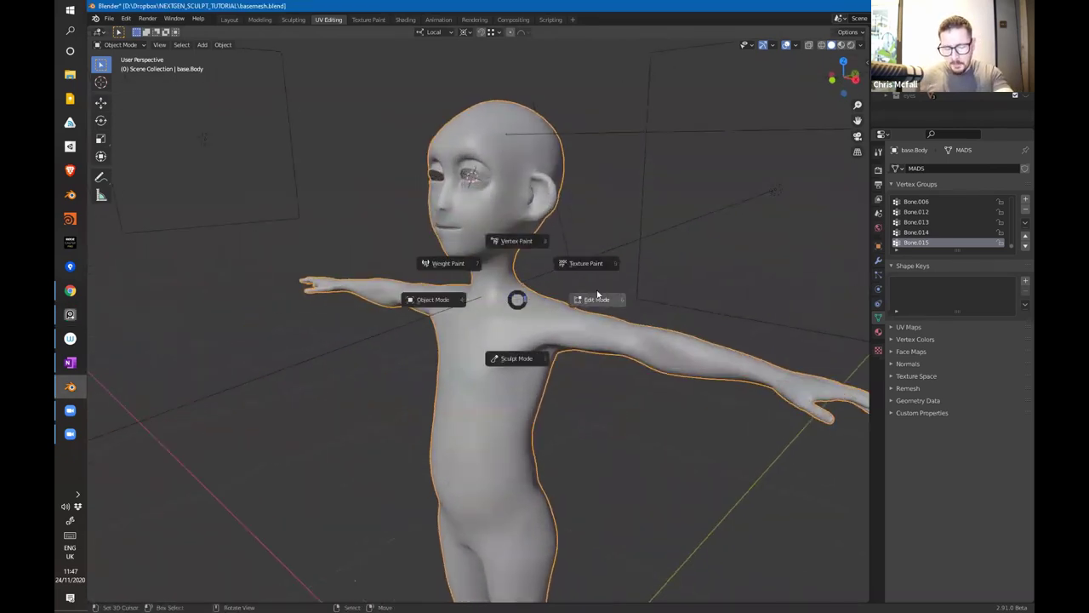
pyautogui.click(592, 292)
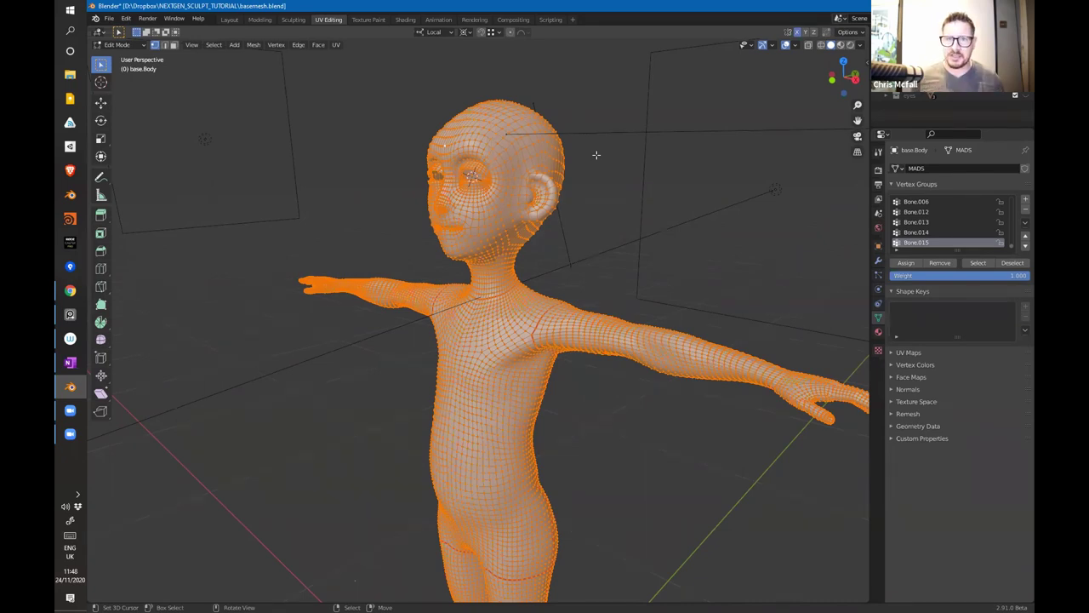
# Step: Examine the body's mesh topology from the side, up close around the head, and return to Object Mode
pyautogui.moveTo(591, 253); pyautogui.dragTo(554, 249, button='middle')
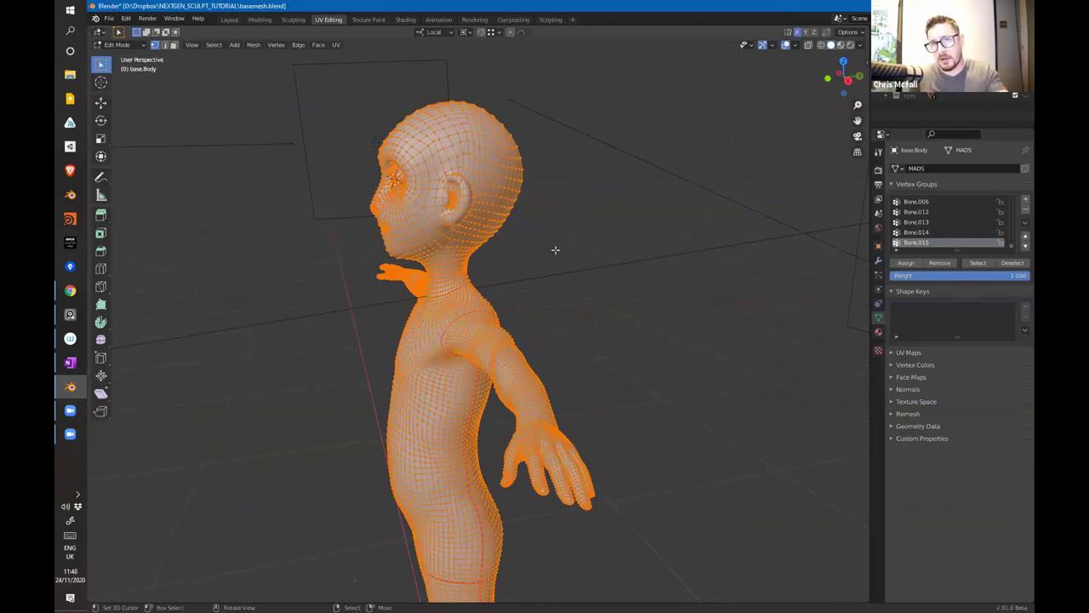
pyautogui.keyDown('ctrl'); pyautogui.moveTo(556, 246); pyautogui.dragTo(479, 272, button='middle'); pyautogui.keyUp('ctrl')
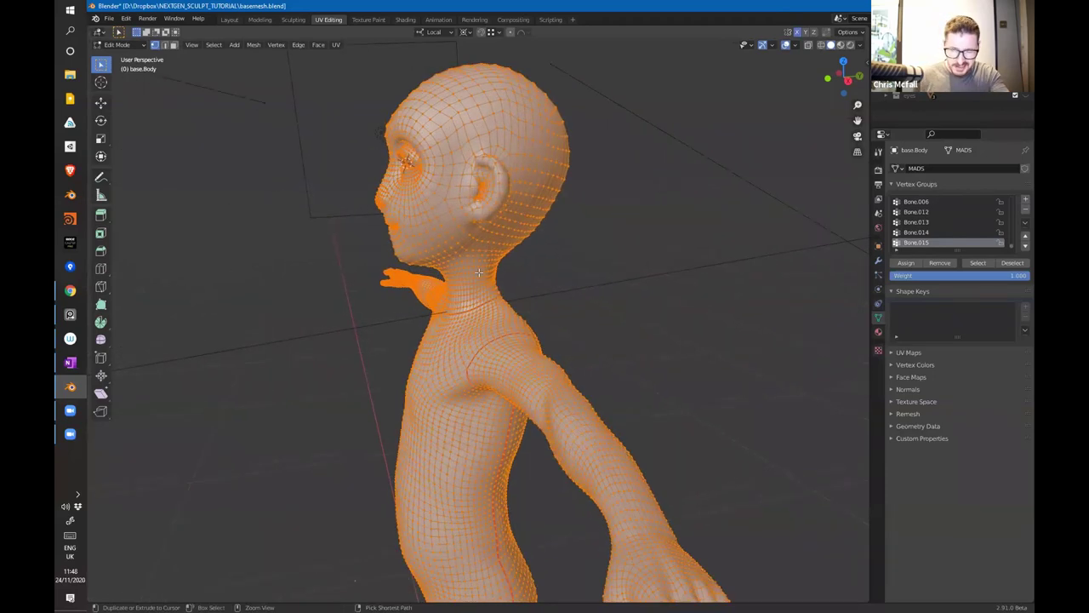
pyautogui.moveTo(609, 267); pyautogui.dragTo(632, 216, button='middle')
pyautogui.press('Tab')
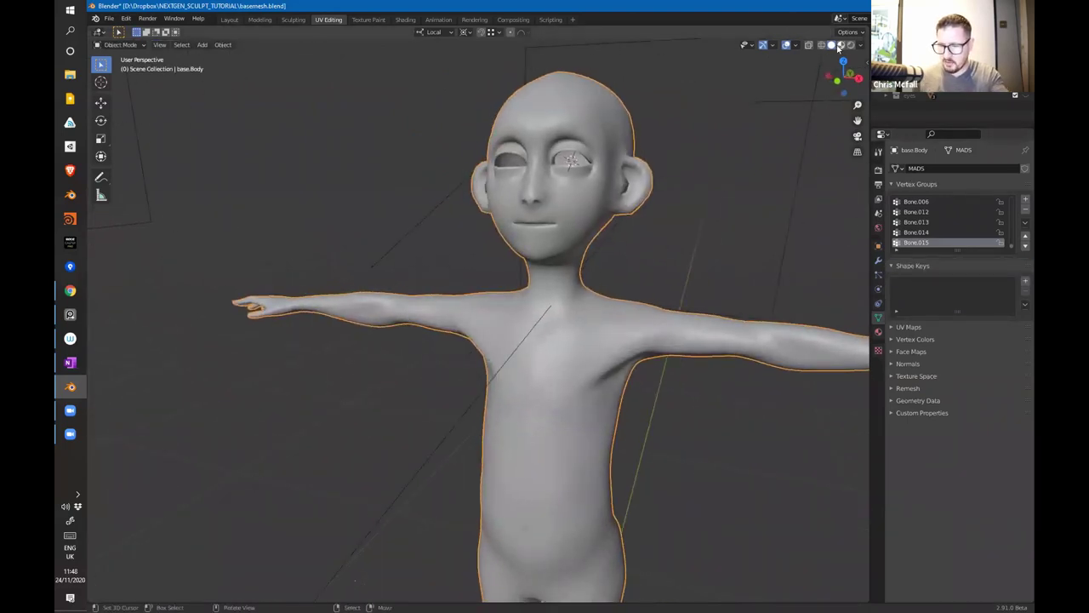
# Step: Preview the character's skin and shirt materials in Material Preview shading, and go back to Solid shading
pyautogui.press('z')
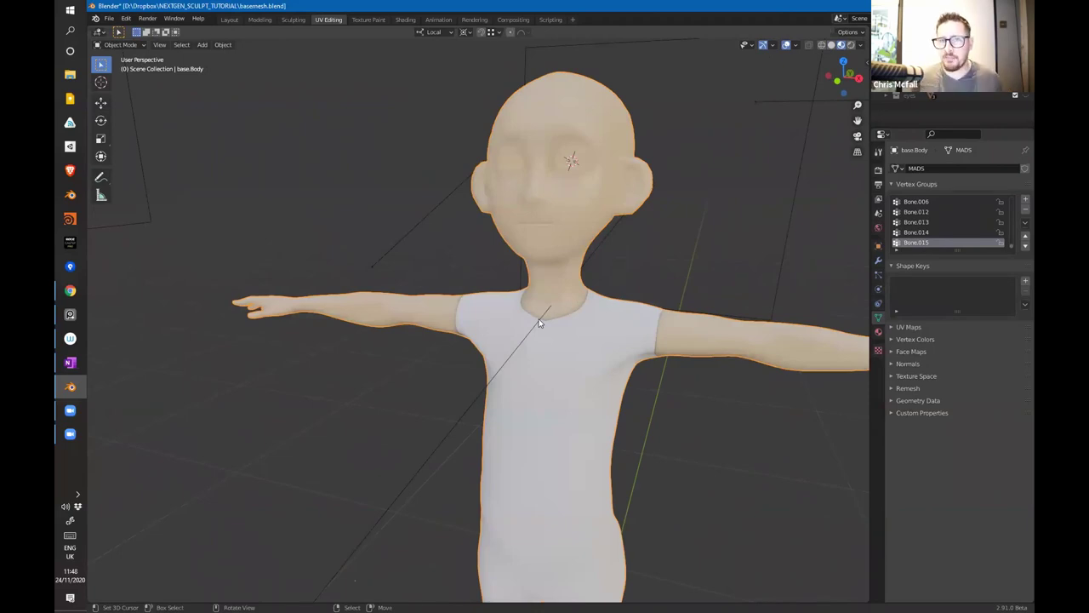
pyautogui.moveTo(652, 267); pyautogui.dragTo(568, 266, button='middle')
pyautogui.hotkey('ctrl', 'Tab')
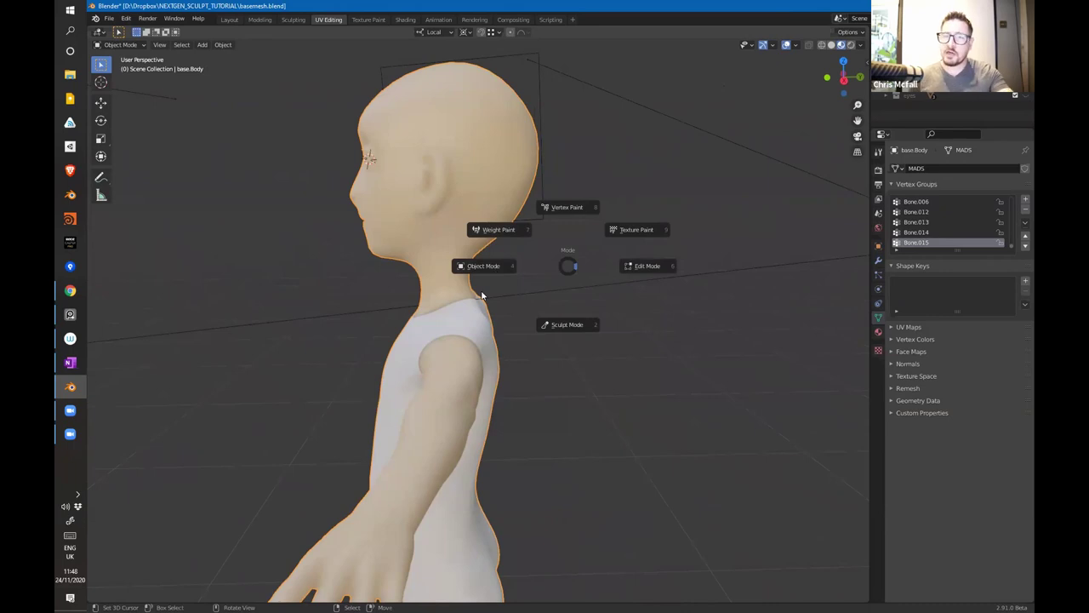
pyautogui.press('Escape')
pyautogui.click(831, 46)
# Step: Put the body into Edit Mode and select the edge loop running from the eye past the ear around the head
pyautogui.moveTo(504, 299); pyautogui.dragTo(623, 291, button='middle')
pyautogui.hotkey('ctrl', 'Tab')
pyautogui.click(654, 306)
pyautogui.keyDown('alt'); pyautogui.click(482, 200); pyautogui.keyUp('alt')
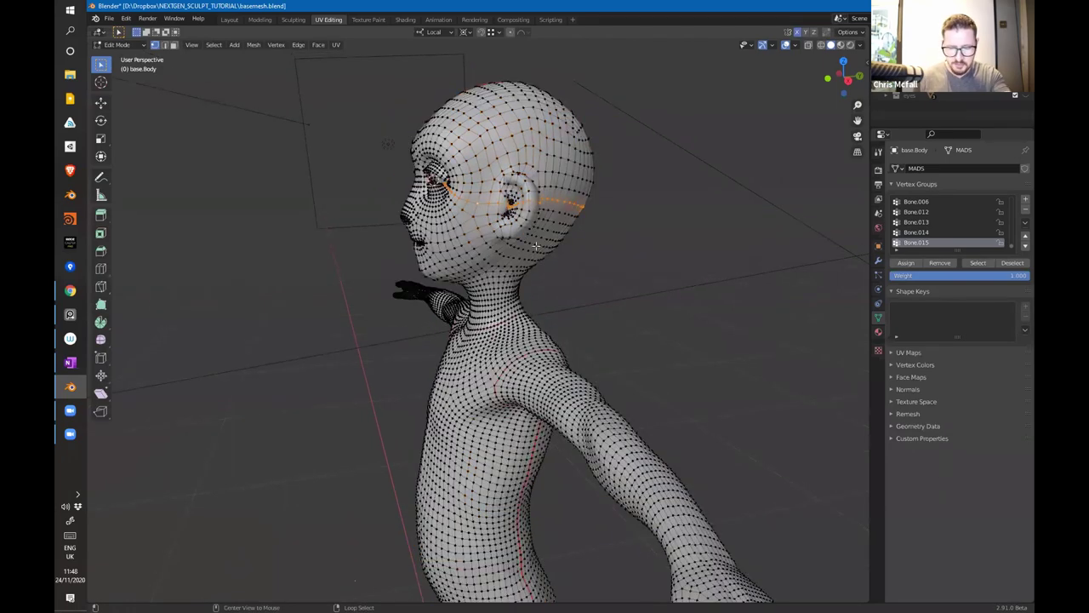
pyautogui.moveTo(577, 244); pyautogui.dragTo(598, 193, button='middle')
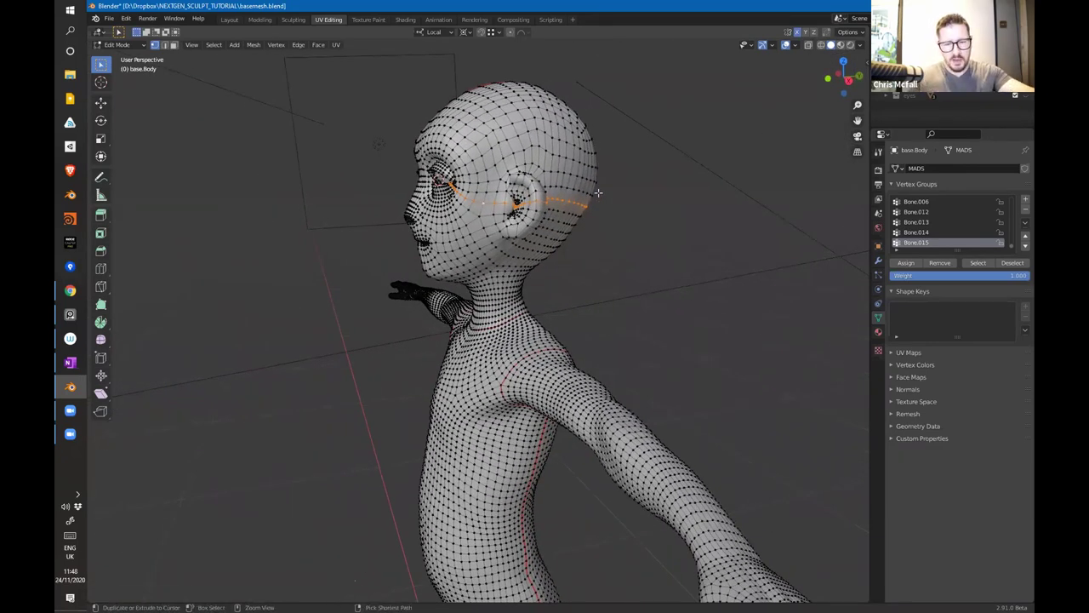
# Step: Grow the selection from the loop over the whole head and neck, and shrink it back to the neckline
pyautogui.press('ctrl+KP_Add')
pyautogui.press('ctrl+KP_Add')
pyautogui.press('ctrl+KP_Add')
pyautogui.press('ctrl+KP_Add')
pyautogui.press('ctrl+KP_Add')
pyautogui.press('ctrl+KP_Add')
pyautogui.press('ctrl+KP_Add')
pyautogui.press('ctrl+KP_Add')
pyautogui.press('ctrl+KP_Add')
pyautogui.press('ctrl+KP_Add')
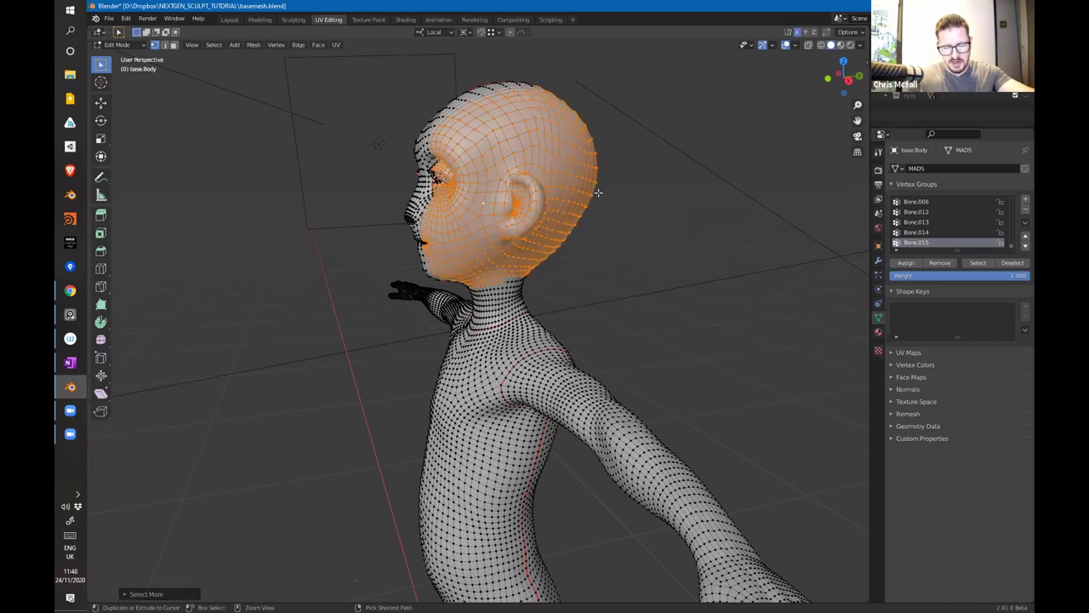
pyautogui.press('ctrl+KP_Add')
pyautogui.press('ctrl+KP_Add')
pyautogui.press('ctrl+KP_Add')
pyautogui.press('ctrl+KP_Add')
pyautogui.press('ctrl+KP_Add')
pyautogui.press('ctrl+KP_Add')
pyautogui.press('ctrl+KP_Add')
pyautogui.press('ctrl+KP_Add')
pyautogui.press('ctrl+KP_Add')
pyautogui.press('ctrl+KP_Subtract')
pyautogui.press('ctrl+KP_Subtract')
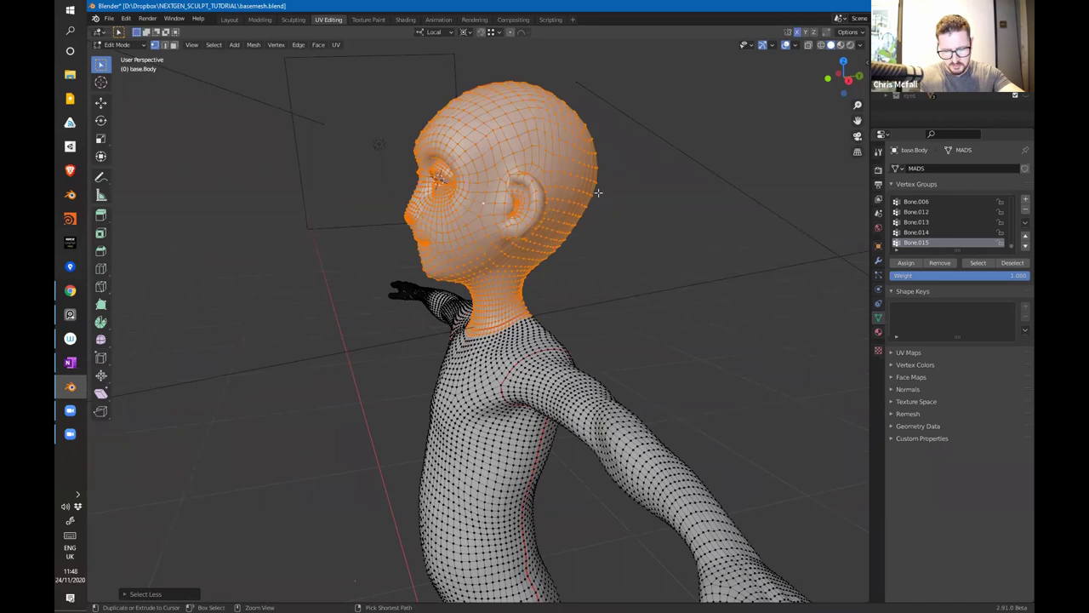
pyautogui.press('ctrl+KP_Subtract')
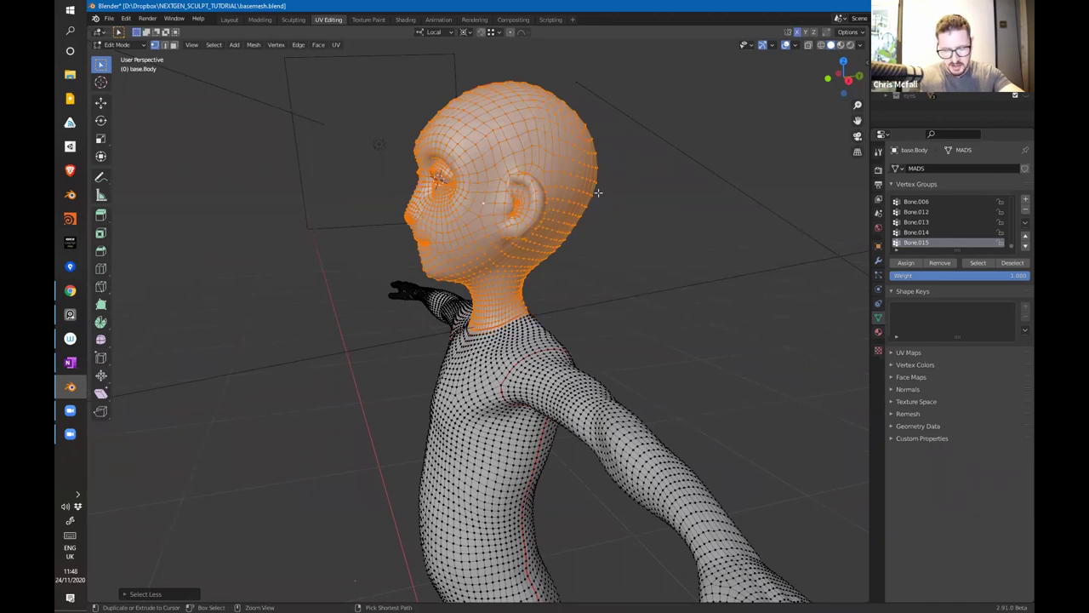
# Step: Separate the selected head and neck from the body into their own object
pyautogui.moveTo(627, 297); pyautogui.dragTo(791, 347, button='middle')
pyautogui.scroll(4, 559, 334)
pyautogui.moveTo(434, 316); pyautogui.dragTo(566, 317, button='middle')
pyautogui.press('p')
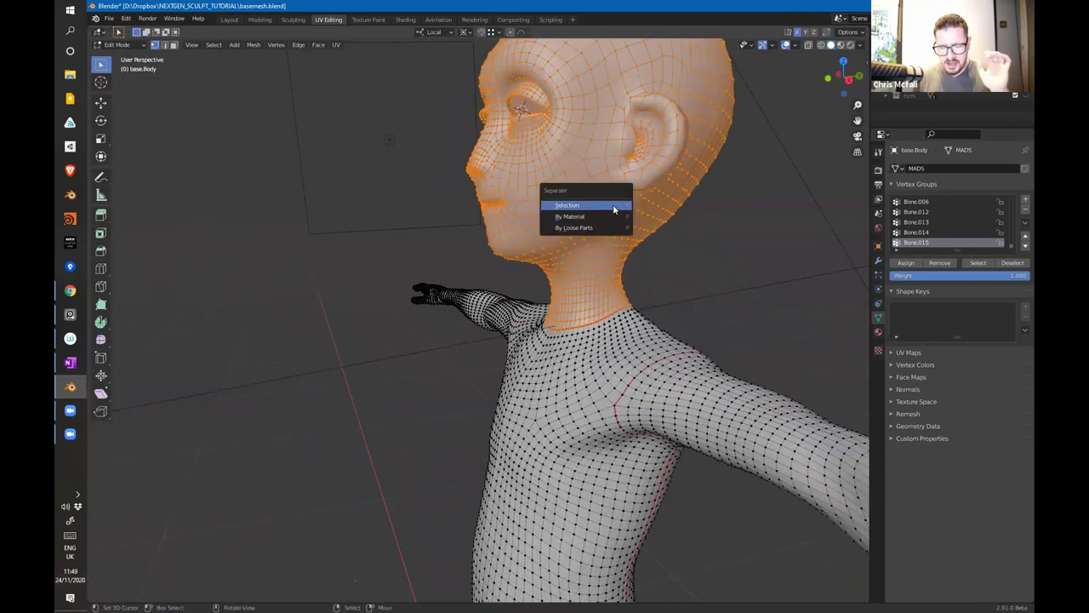
pyautogui.click(613, 207)
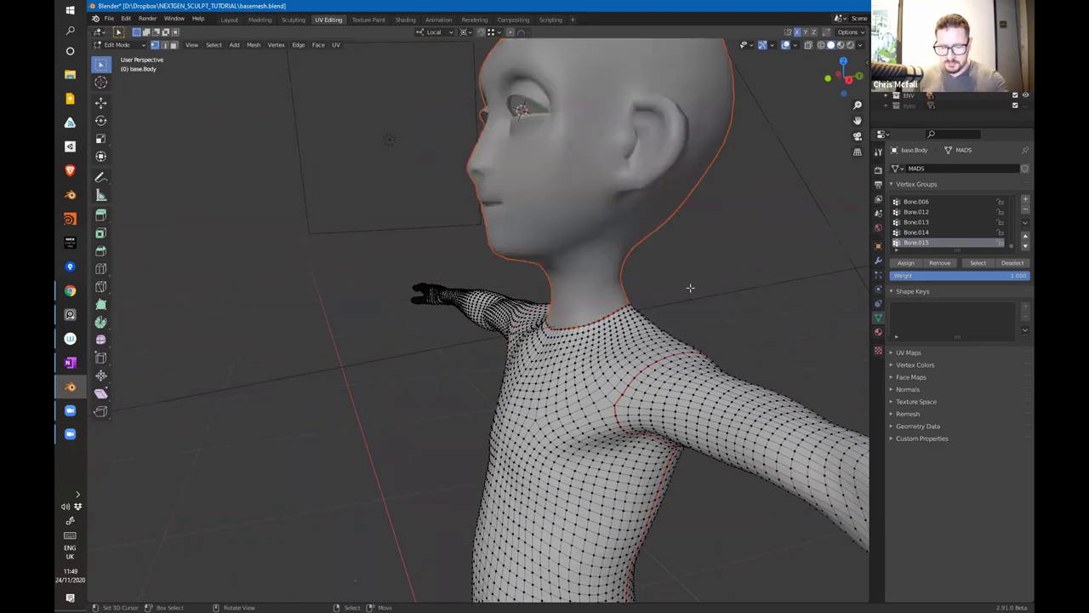
# Step: Return to Object Mode, select the separated head and view it from the front
pyautogui.press('Tab')
pyautogui.moveTo(652, 252); pyautogui.dragTo(603, 247, button='middle')
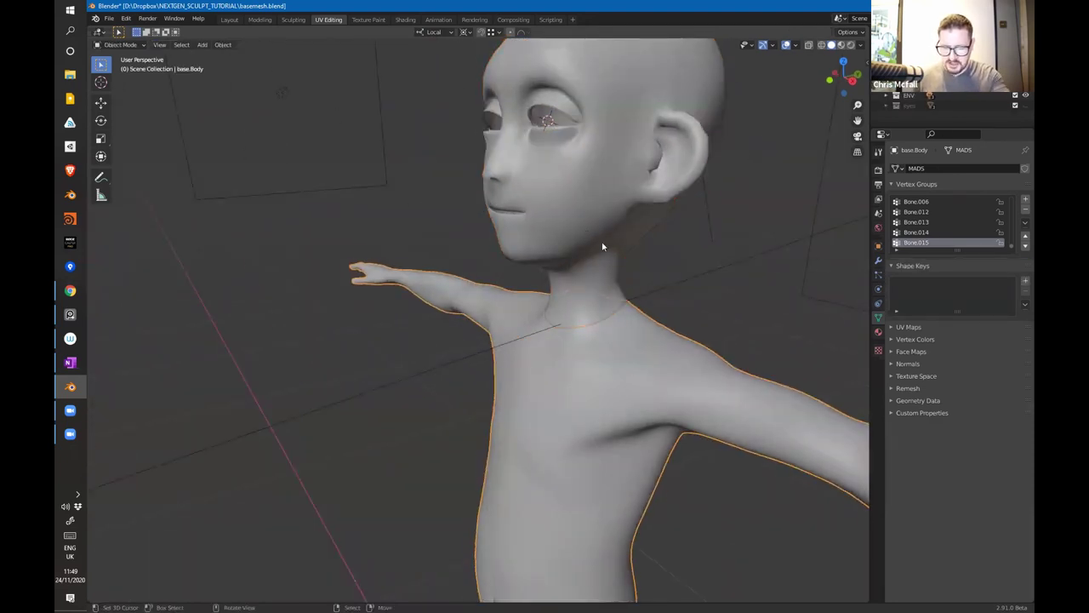
pyautogui.click(636, 199)
pyautogui.moveTo(637, 199); pyautogui.dragTo(570, 172, button='middle')
pyautogui.moveTo(610, 388); pyautogui.dragTo(794, 123, button='middle')
# Step: Set the viewport's solid shading to MatCap lighting with the red matcap
pyautogui.click(858, 44)
pyautogui.click(859, 45)
pyautogui.click(850, 119)
pyautogui.click(852, 95)
pyautogui.click(850, 119)
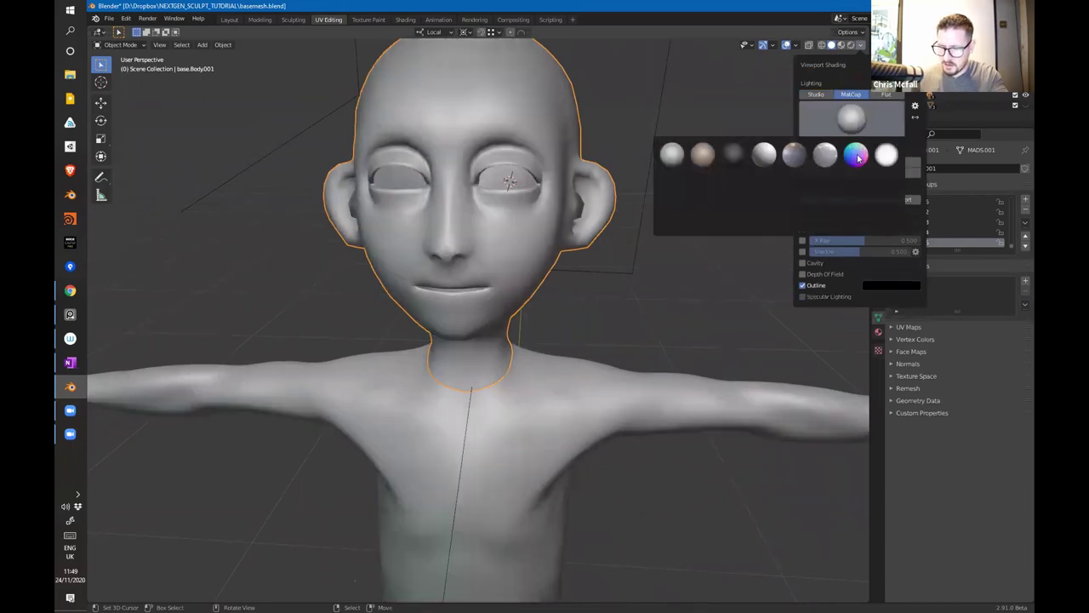
pyautogui.click(703, 182)
pyautogui.moveTo(619, 274); pyautogui.dragTo(693, 296, button='middle')
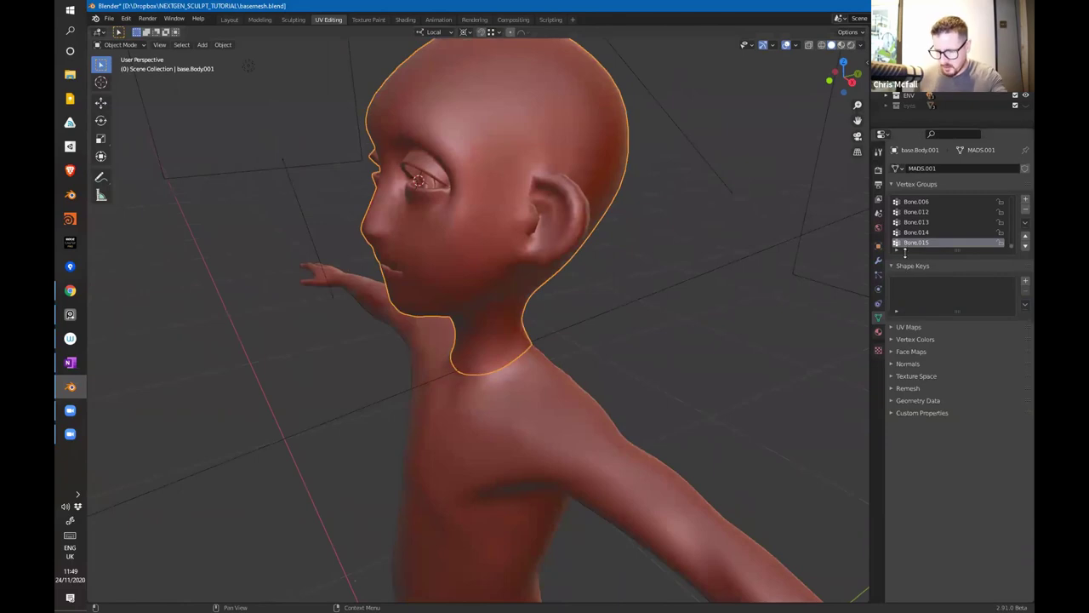
# Step: Apply the Mirror modifier on the separated head
pyautogui.click(879, 261)
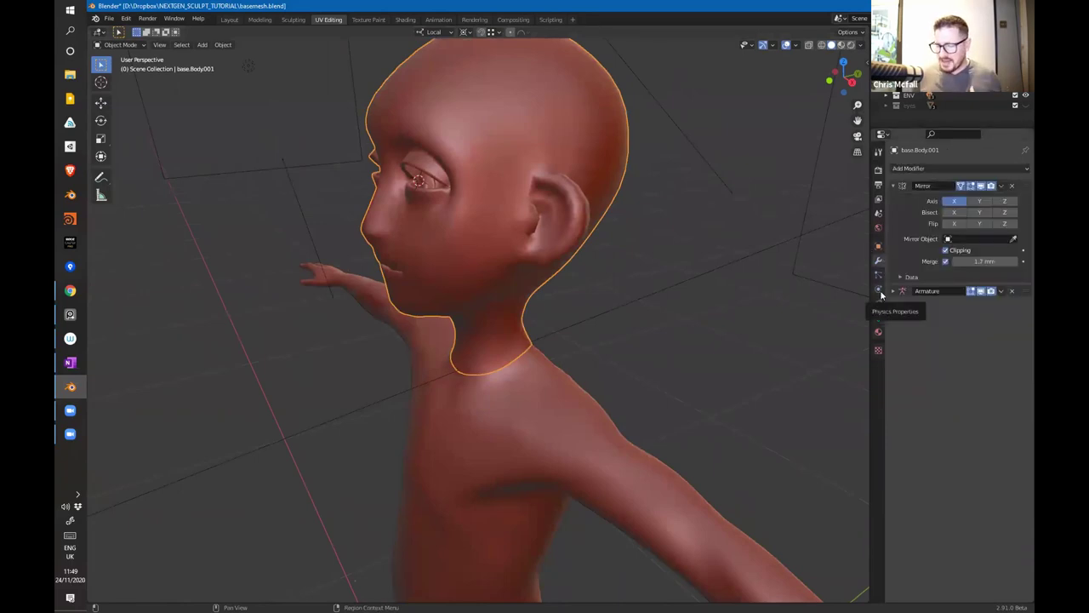
pyautogui.click(1003, 186)
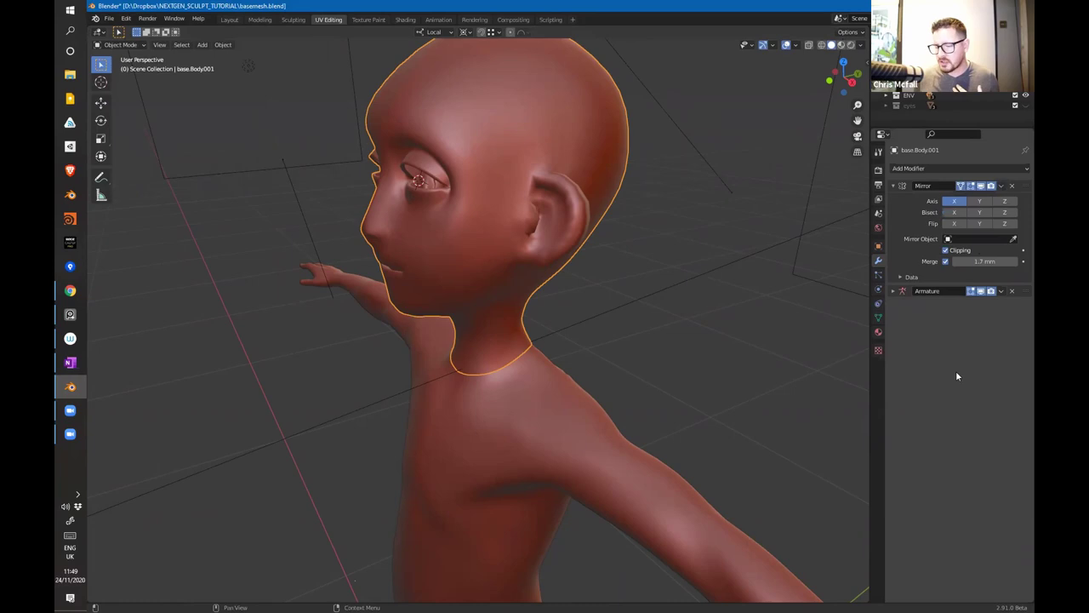
pyautogui.click(997, 186)
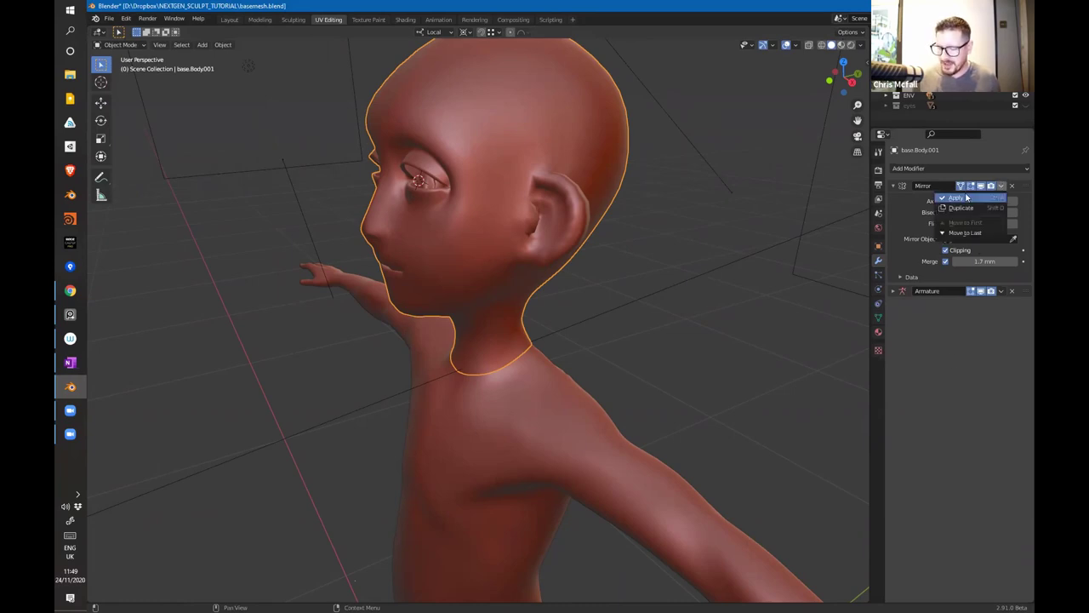
pyautogui.click(966, 198)
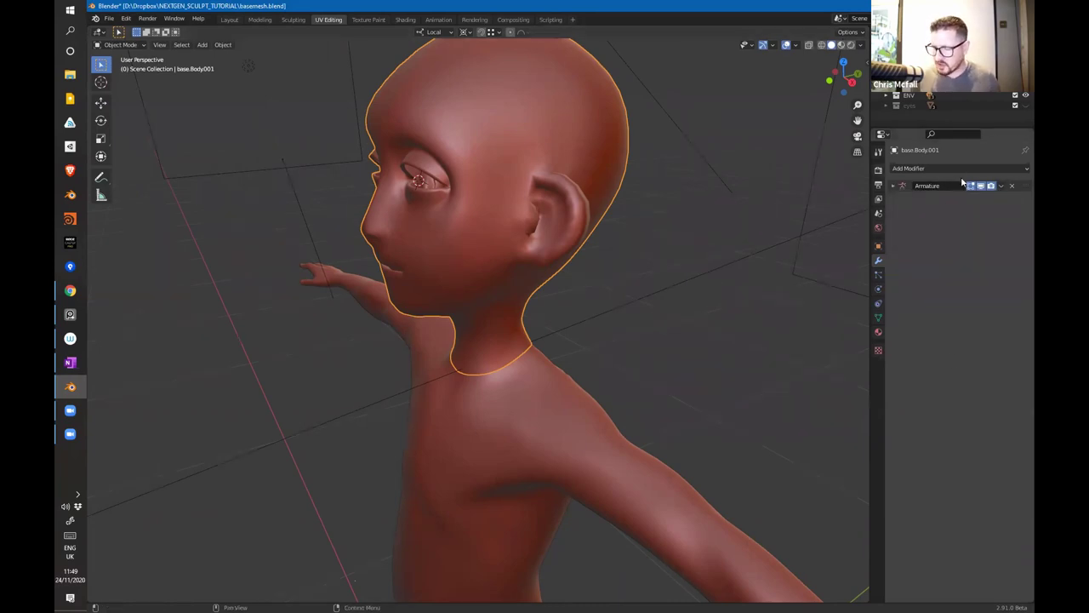
# Step: Add a Multiresolution modifier to the head and subdivide it three times
pyautogui.click(947, 169)
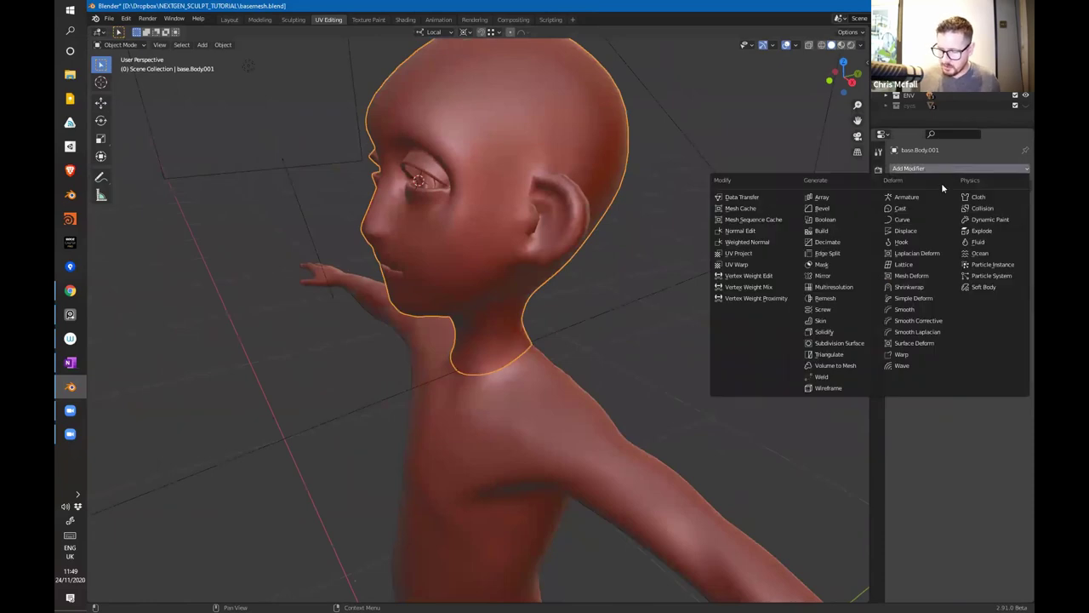
pyautogui.click(838, 287)
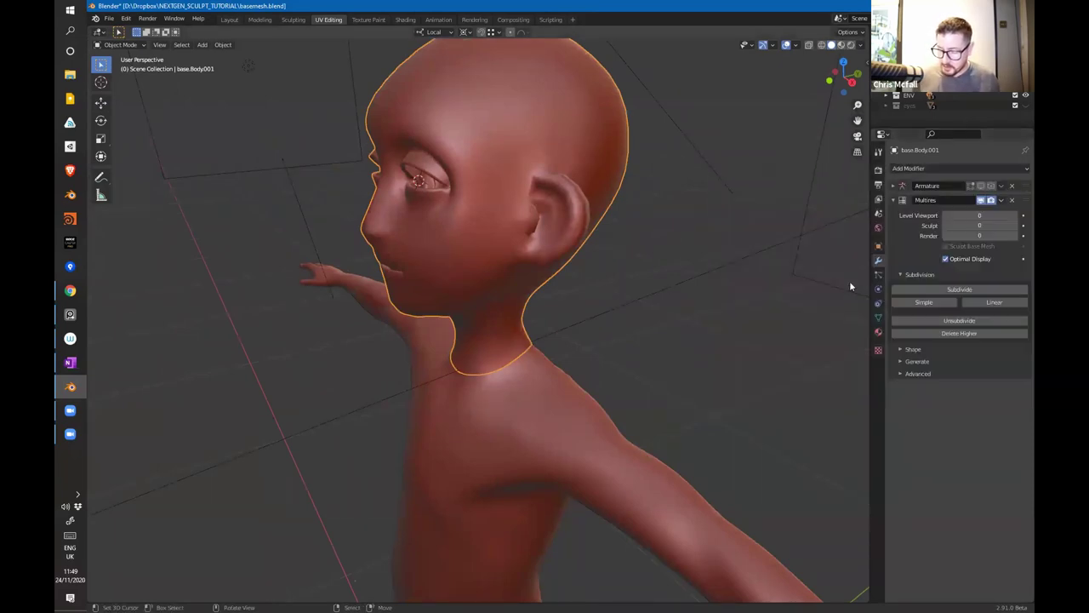
pyautogui.click(960, 290)
pyautogui.click(966, 290)
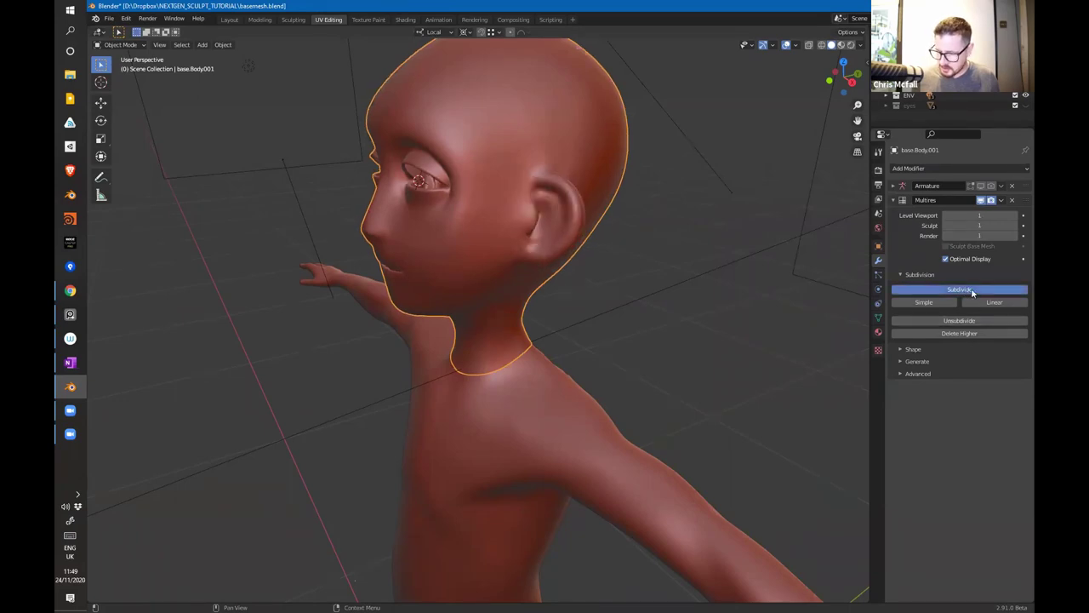
pyautogui.click(974, 290)
# Step: Set the Multires modifier's Sculpt level to 1
pyautogui.moveTo(668, 310); pyautogui.dragTo(808, 281, button='middle')
pyautogui.keyDown('shift'); pyautogui.moveTo(698, 255); pyautogui.dragTo(690, 293, button='middle'); pyautogui.keyUp('shift')
pyautogui.scroll(-1, 690, 293)
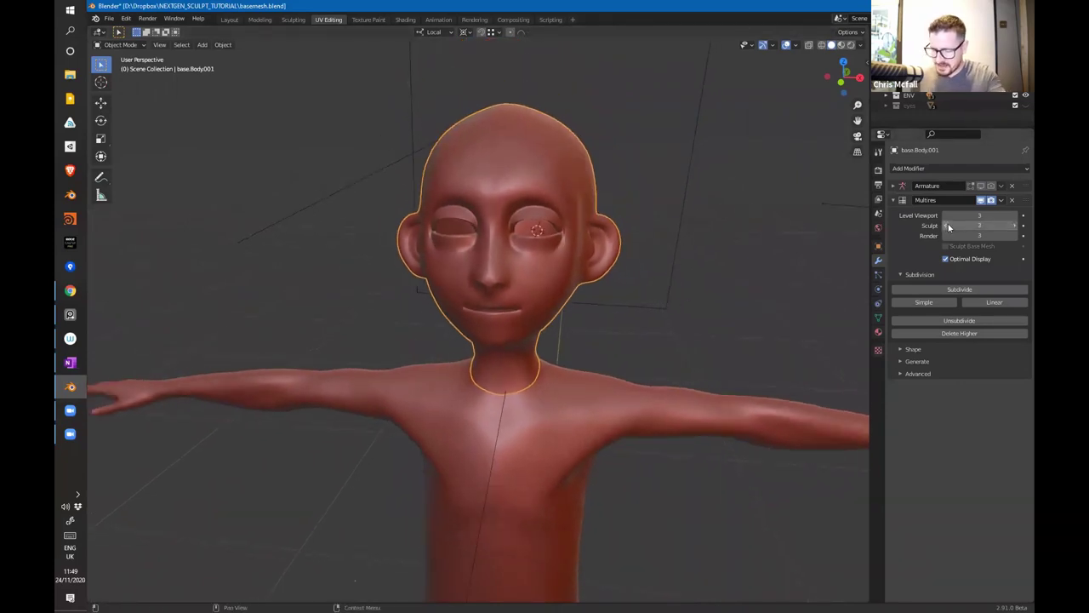
pyautogui.scroll(2, 679, 281)
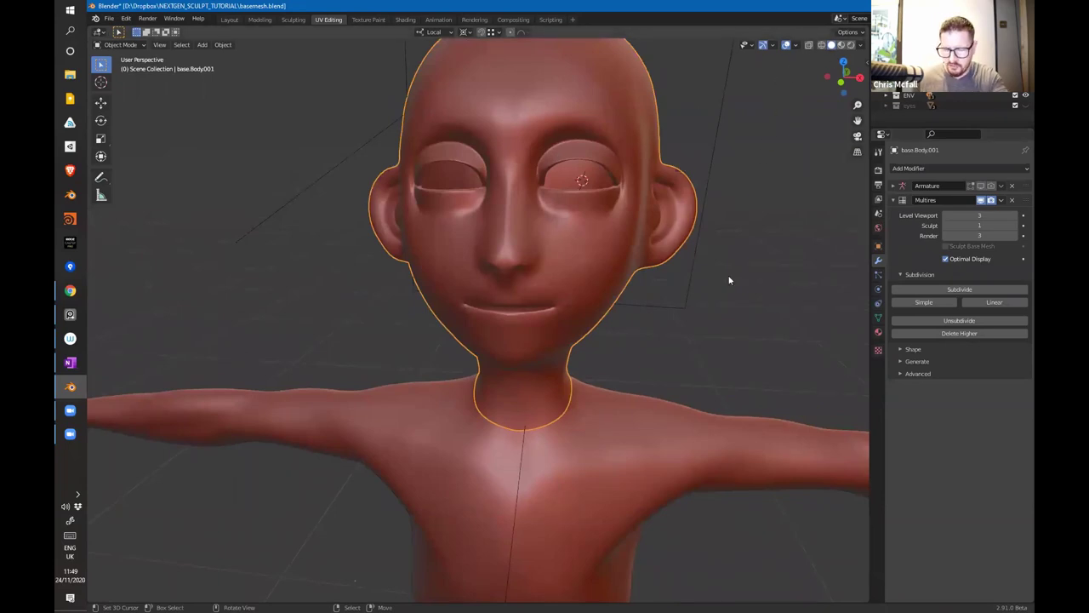
# Step: Switch the head object from Object Mode into Sculpt Mode
pyautogui.moveTo(626, 283); pyautogui.dragTo(623, 315, button='middle')
pyautogui.hotkey('ctrl', 'Tab')
pyautogui.click(685, 287)
pyautogui.hotkey('ctrl', 'Tab')
pyautogui.click(514, 308)
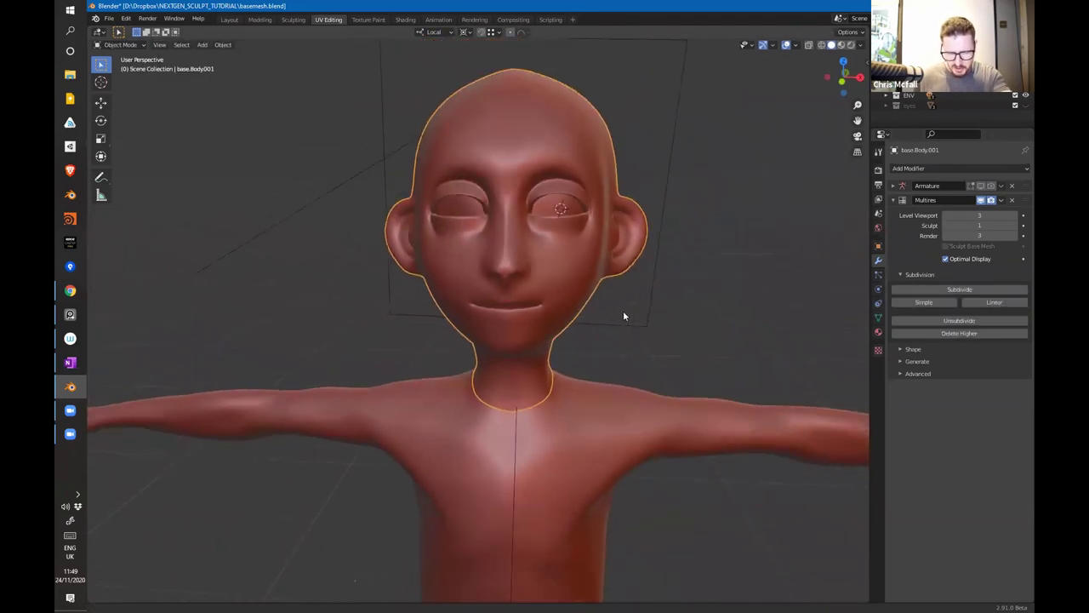
pyautogui.hotkey('ctrl', 'Tab')
pyautogui.click(381, 300)
pyautogui.hotkey('ctrl', 'Tab')
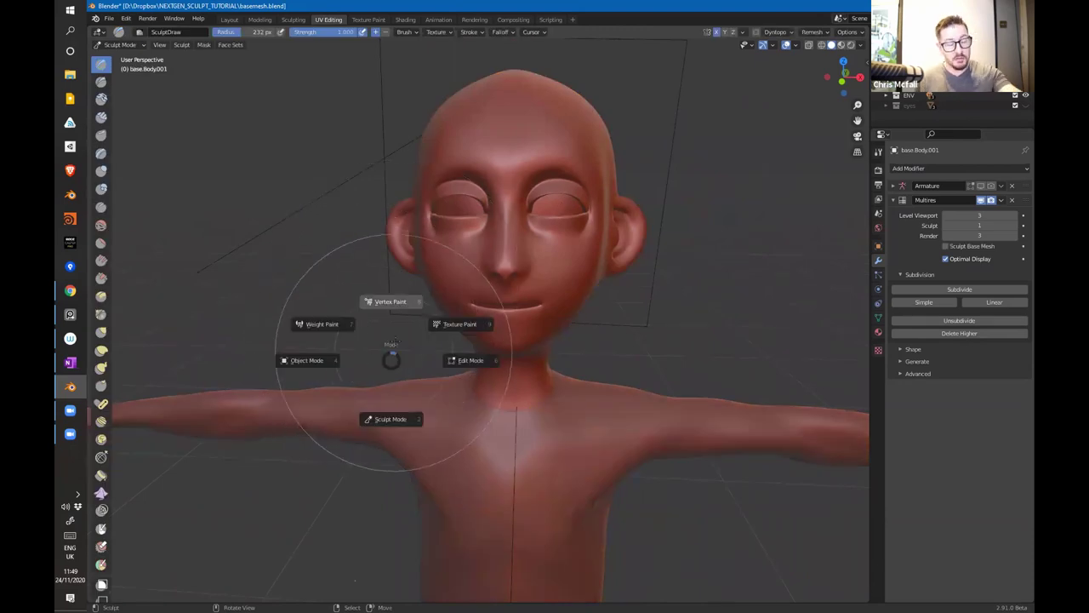
pyautogui.press('Escape')
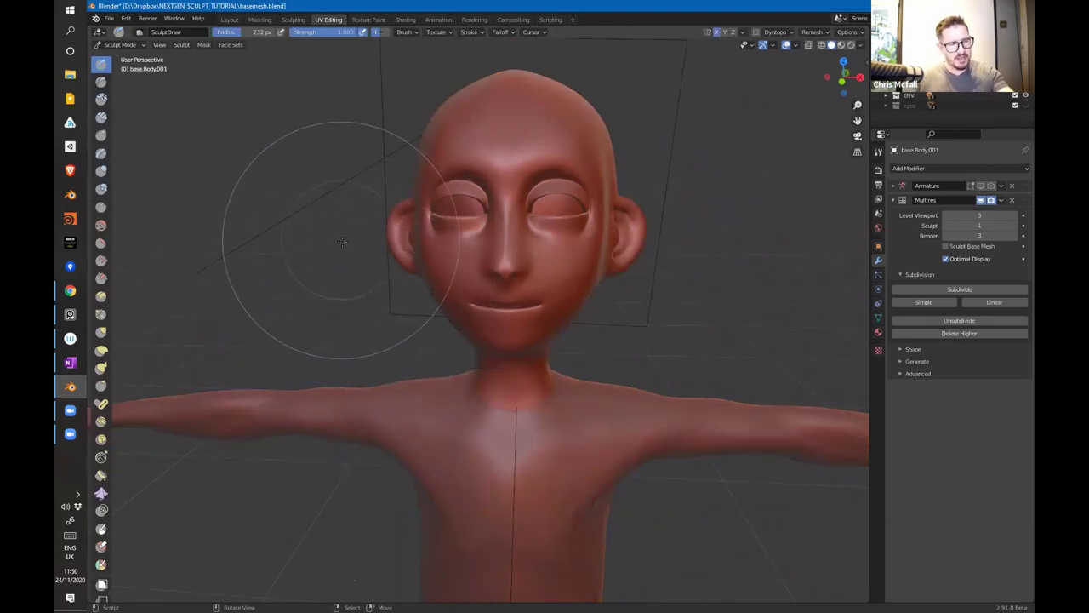
pyautogui.hotkey('ctrl', 'Tab')
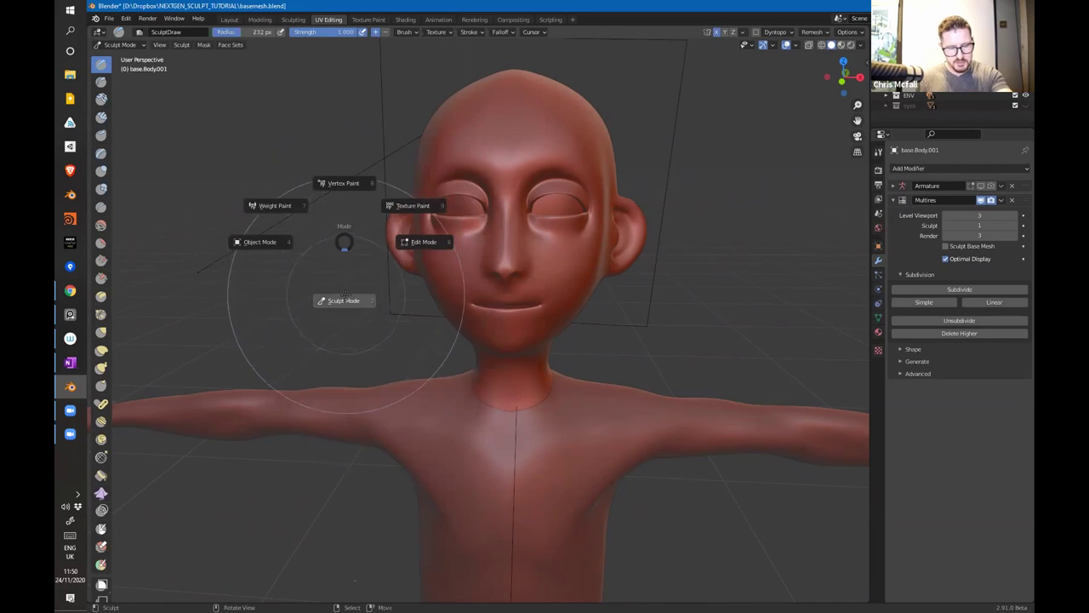
pyautogui.press('Escape')
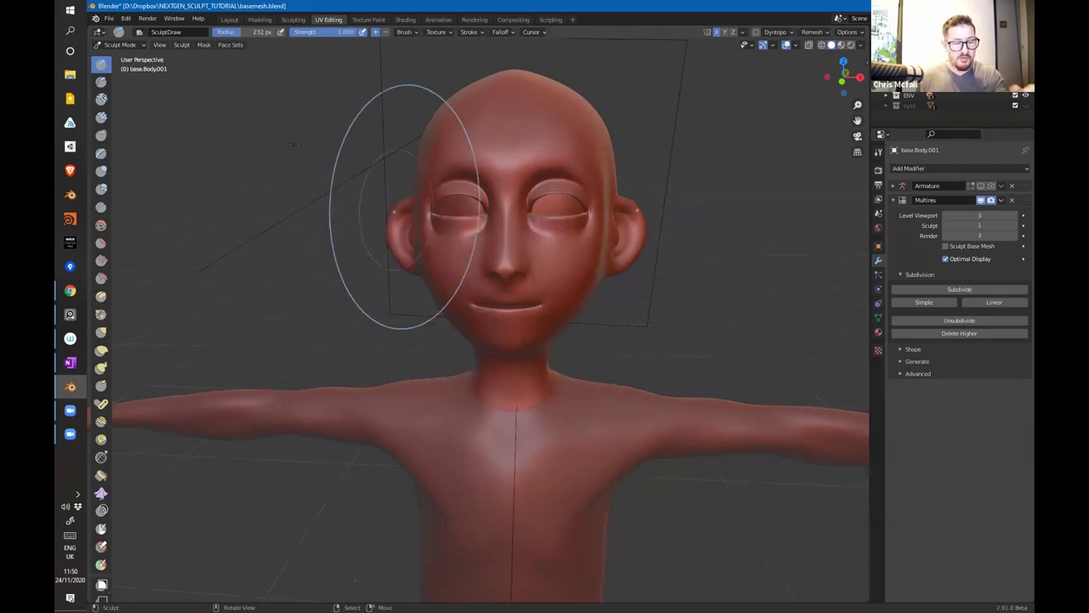
# Step: Check the Tab for Pie Menu option in the Keymap preferences, and use the mode pie to choose Sculpt Mode
pyautogui.click(126, 18)
pyautogui.click(163, 165)
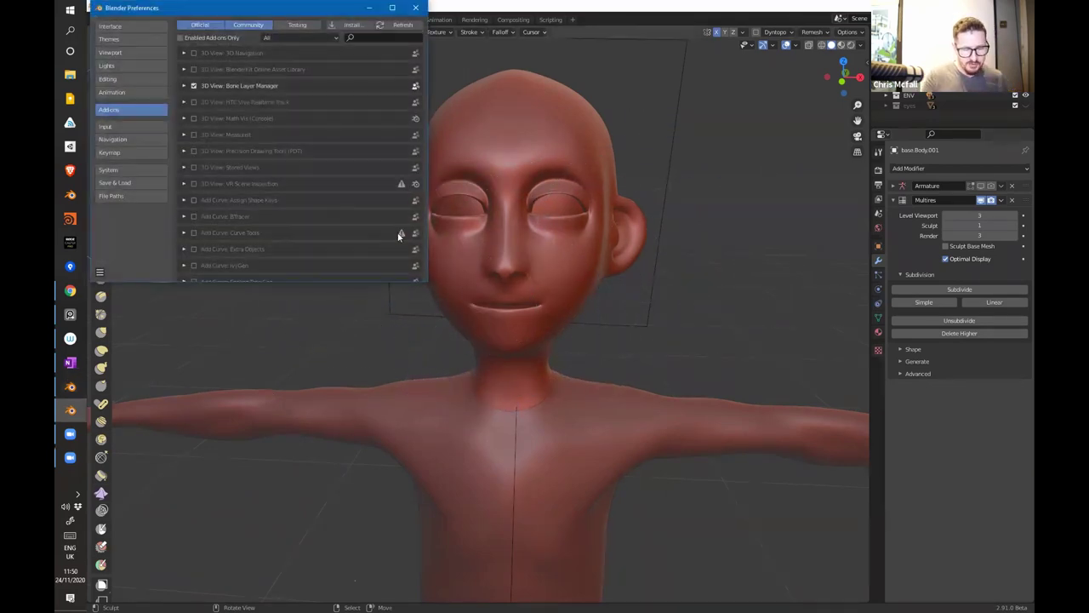
pyautogui.click(132, 127)
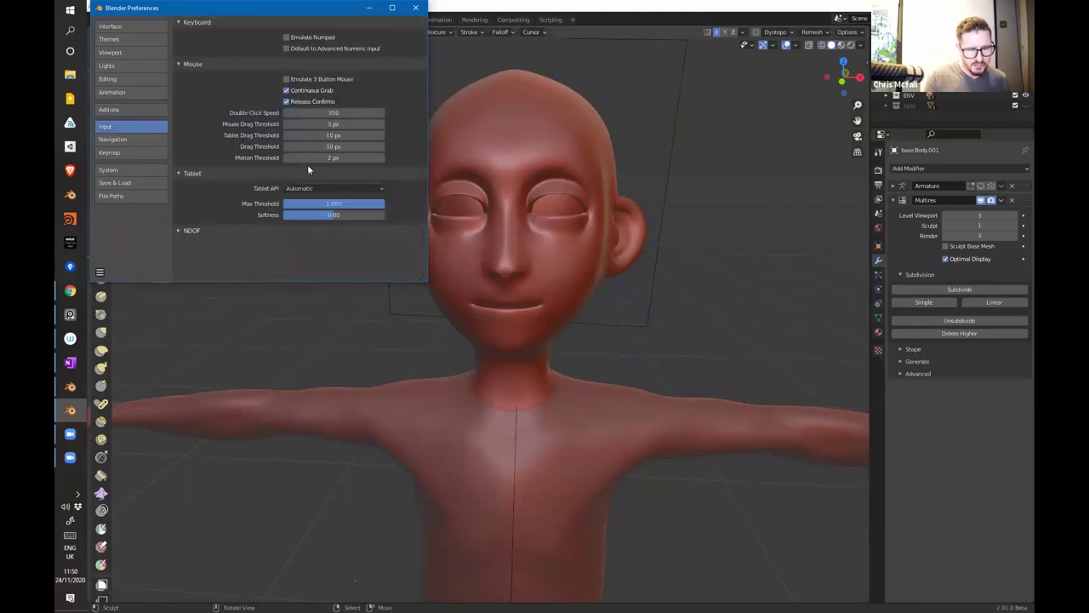
pyautogui.click(132, 153)
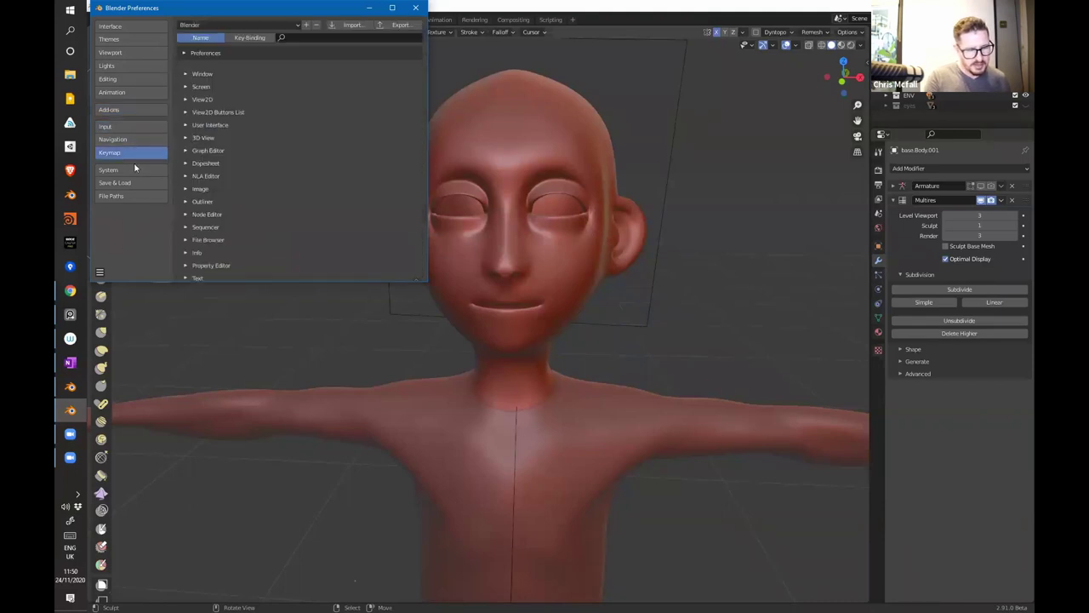
pyautogui.click(183, 53)
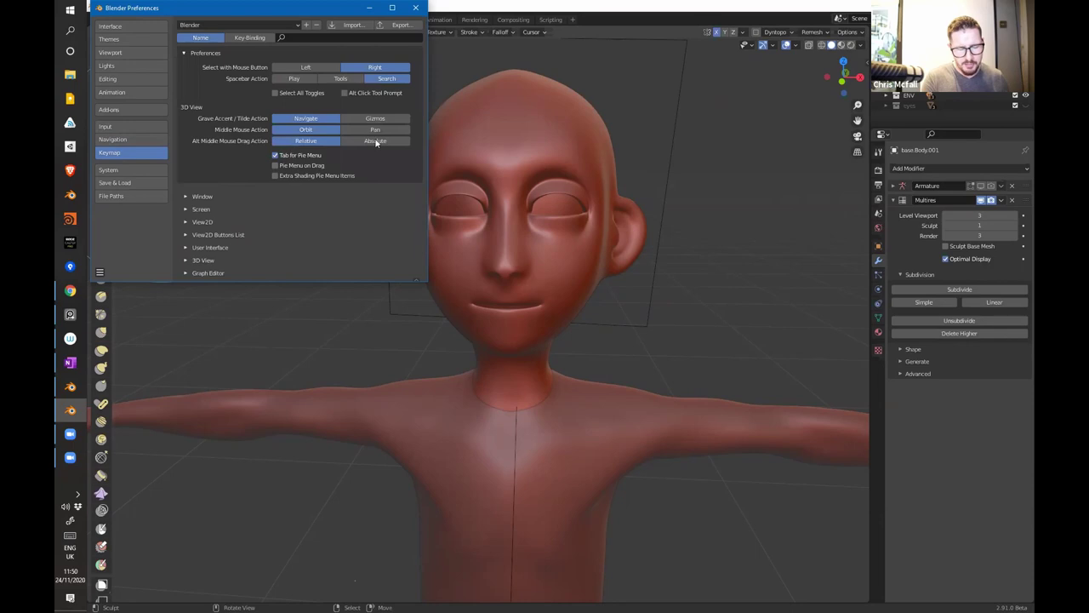
pyautogui.click(368, 8)
pyautogui.press('Tab')
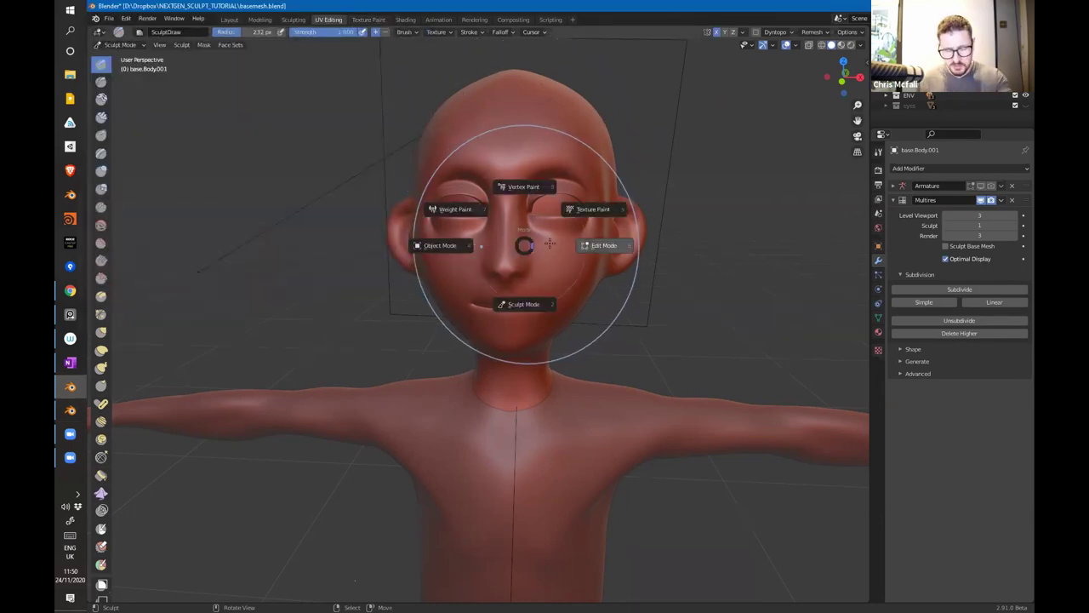
pyautogui.click(525, 308)
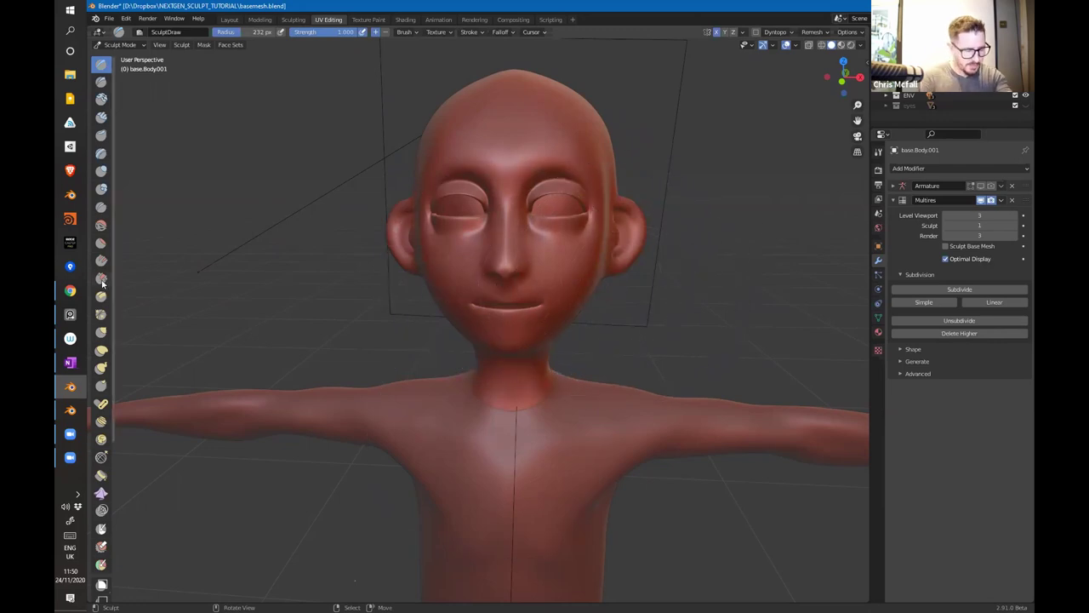
# Step: Widen the toolbar until the brush names show and choose the Elastic Deform brush
pyautogui.moveTo(113, 283); pyautogui.dragTo(227, 293)
pyautogui.moveTo(607, 281)
pyautogui.mouseDown(button='middle')
pyautogui.moveTo(590, 332)
pyautogui.moveTo(669, 321)
pyautogui.moveTo(545, 323)
pyautogui.mouseUp(button='middle')
pyautogui.click(160, 353)
pyautogui.moveTo(651, 311)
pyautogui.mouseDown(button='middle')
pyautogui.moveTo(610, 332)
pyautogui.moveTo(627, 318)
pyautogui.moveTo(636, 341)
pyautogui.mouseUp(button='middle')
pyautogui.scroll(2, 627, 318)
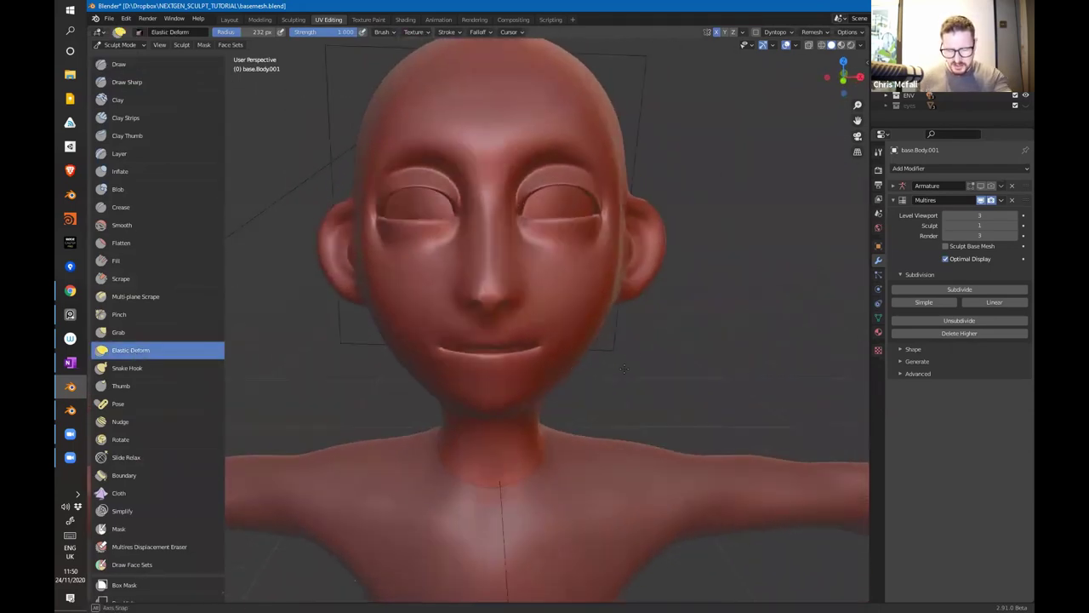
# Step: Resize the Elastic Deform brush to 159 px and nudge the eye and brow area outward
pyautogui.moveTo(508, 209); pyautogui.dragTo(519, 218)
pyautogui.press('f')
pyautogui.click(524, 213)
pyautogui.moveTo(609, 216); pyautogui.dragTo(608, 219)
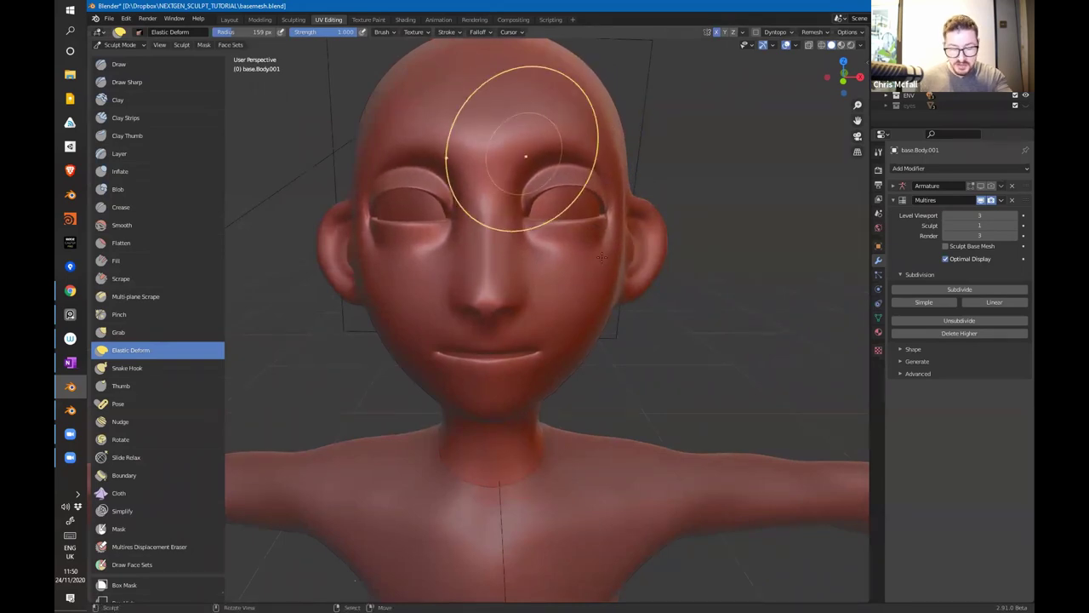
# Step: Try pulling the back of the skull upward with Elastic Deform in side view, and undo it
pyautogui.moveTo(596, 243)
pyautogui.mouseDown(button='middle')
pyautogui.moveTo(628, 228)
pyautogui.moveTo(570, 91)
pyautogui.moveTo(591, 89)
pyautogui.moveTo(571, 176)
pyautogui.moveTo(533, 230)
pyautogui.mouseUp(button='middle')
pyautogui.scroll(-3, 546, 163)
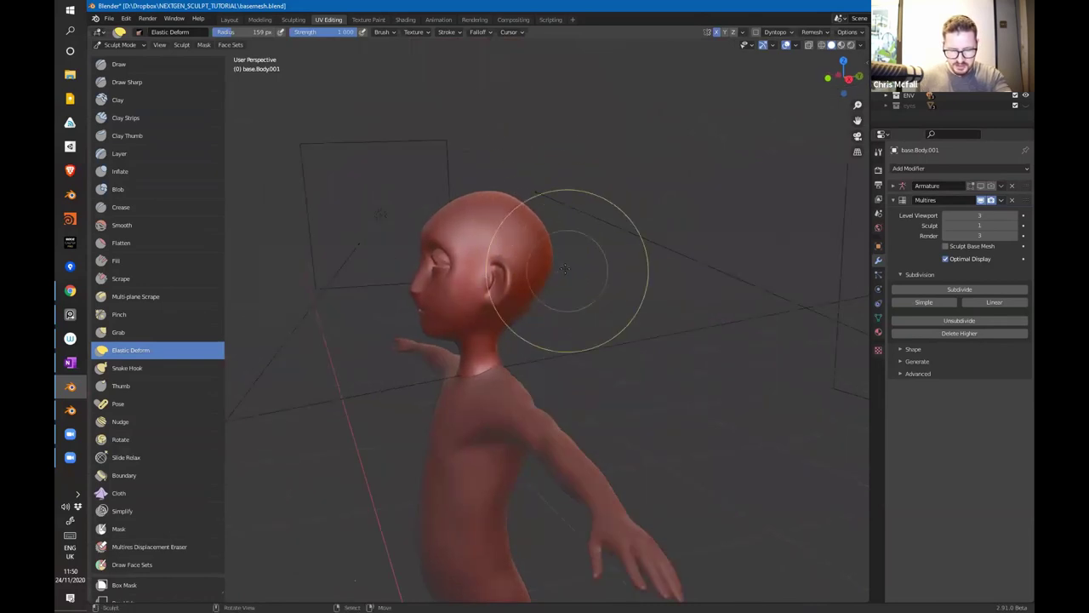
pyautogui.moveTo(565, 269); pyautogui.dragTo(554, 271, button='middle')
pyautogui.moveTo(553, 264); pyautogui.dragTo(544, 198)
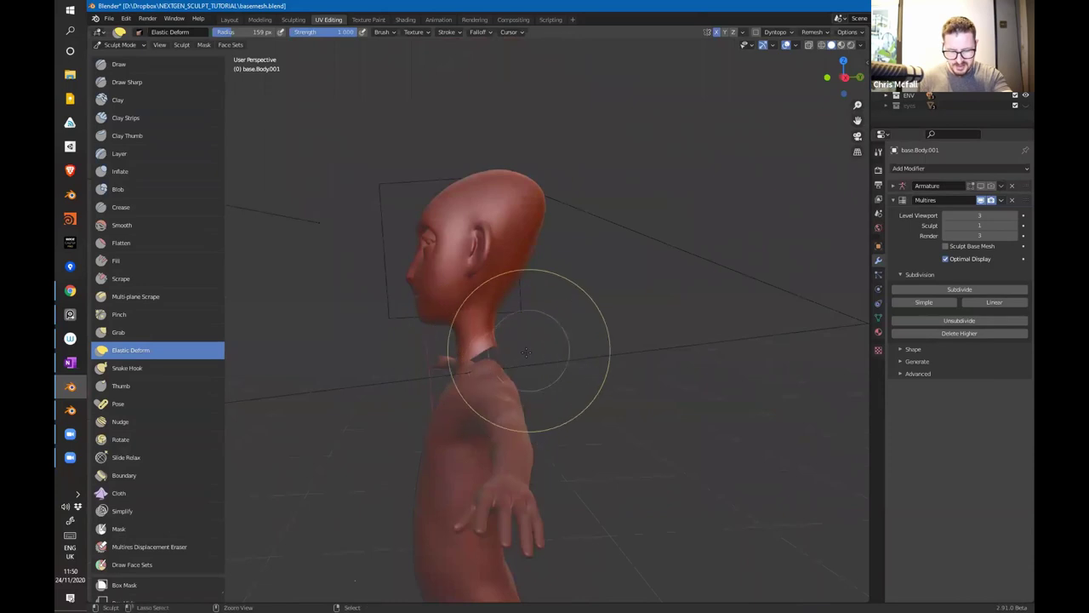
pyautogui.hotkey('ctrl', 'z')
# Step: Reduce the Elastic Deform brush to 62 px and reshape the cheek beside the mouth corner, staying in Sculpt Mode
pyautogui.moveTo(479, 340)
pyautogui.mouseDown(button='middle')
pyautogui.moveTo(553, 297)
pyautogui.moveTo(562, 304)
pyautogui.moveTo(541, 300)
pyautogui.moveTo(567, 289)
pyautogui.mouseUp(button='middle')
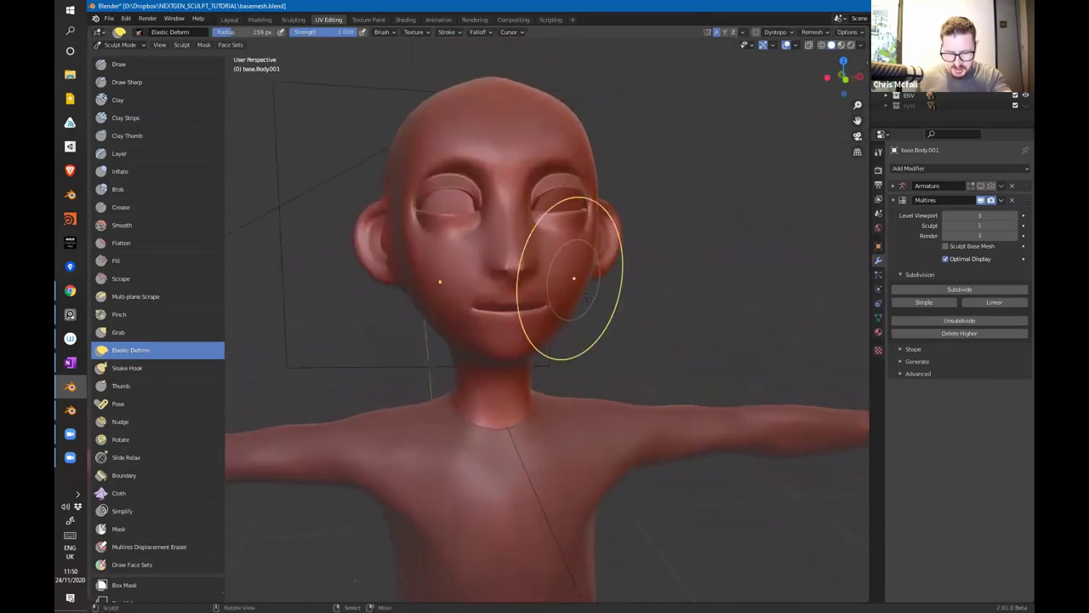
pyautogui.scroll(2, 559, 300)
pyautogui.press('f')
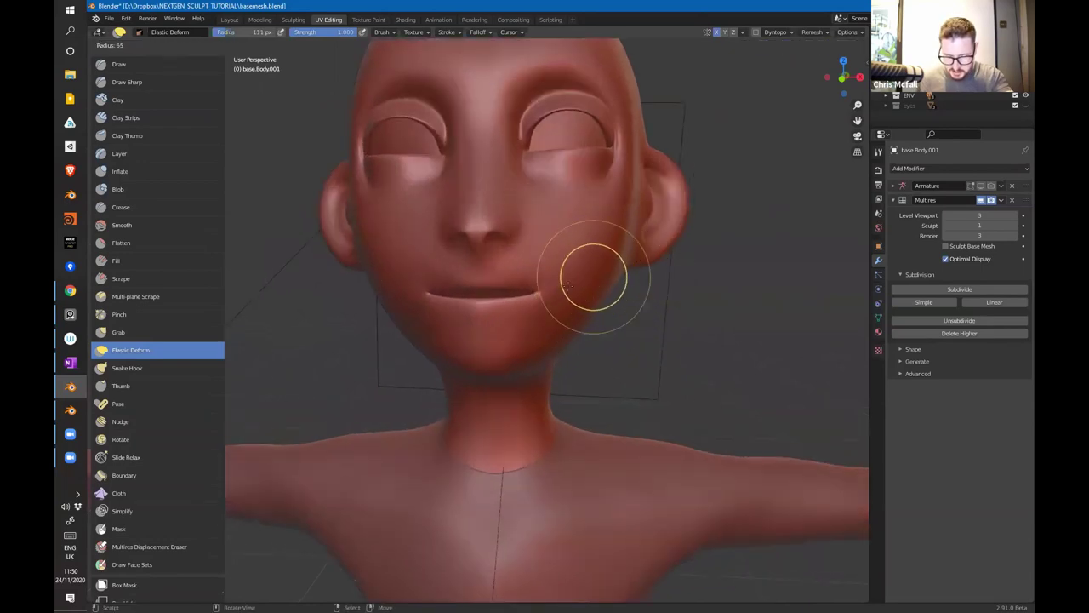
pyautogui.click(587, 277)
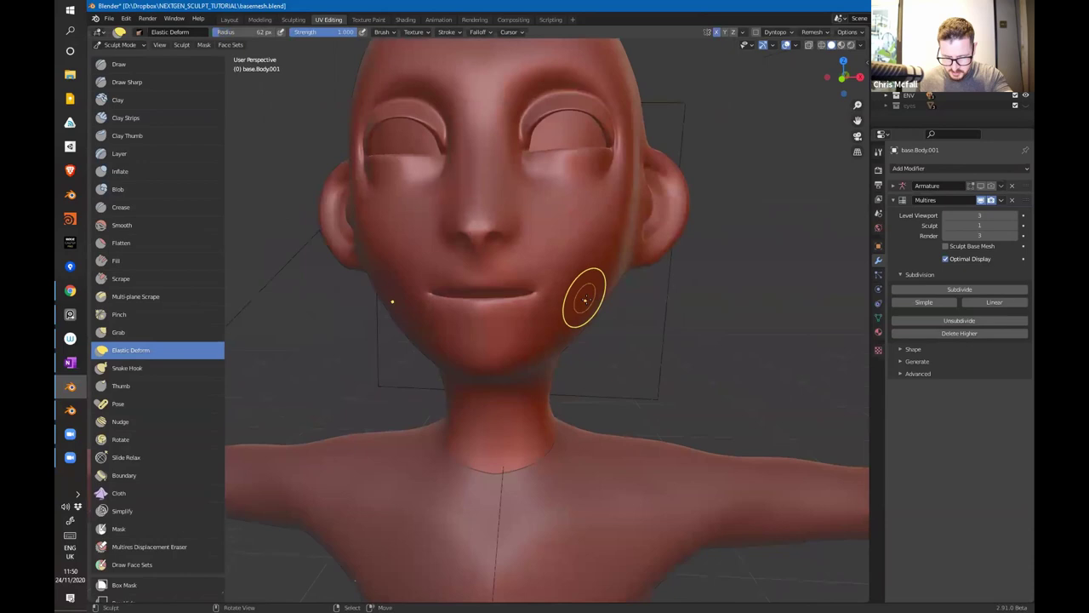
pyautogui.moveTo(607, 280)
pyautogui.mouseDown(button='middle')
pyautogui.moveTo(564, 292)
pyautogui.moveTo(596, 297)
pyautogui.moveTo(554, 287)
pyautogui.moveTo(464, 294)
pyautogui.mouseUp(button='middle')
pyautogui.hotkey('ctrl', 'Tab')
pyautogui.click(542, 309)
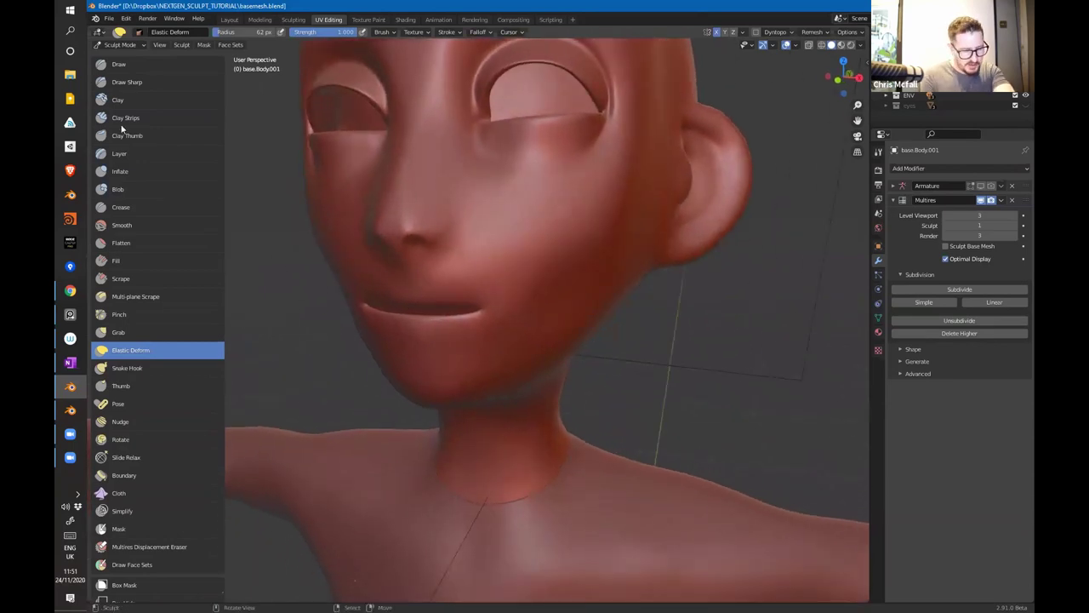
# Step: Switch to the Inflate brush with a radius of 84 px and swell the tip of the nose
pyautogui.click(135, 171)
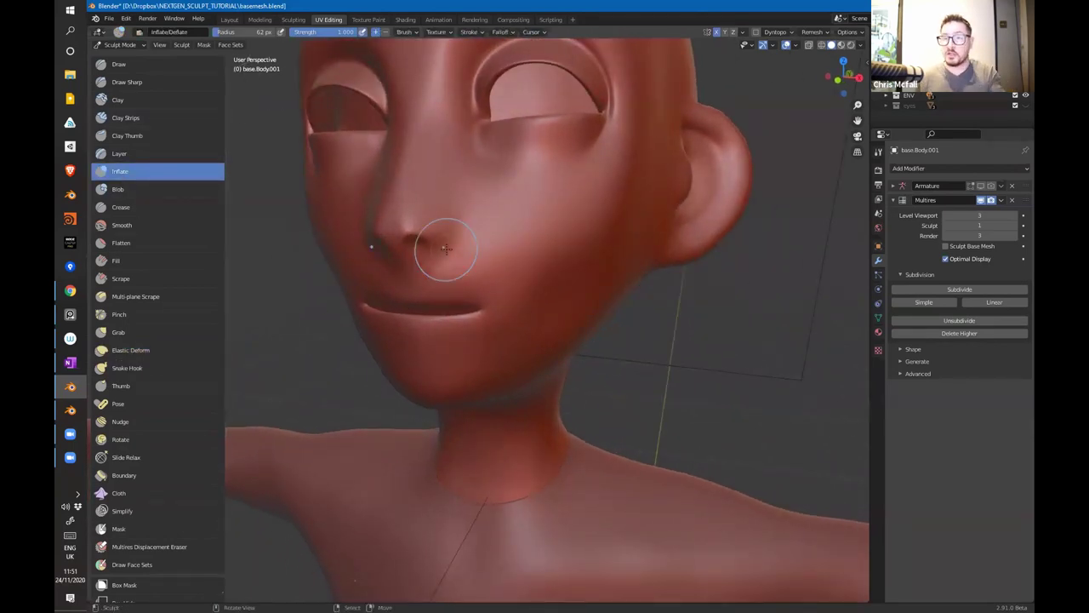
pyautogui.moveTo(473, 215); pyautogui.dragTo(287, 271, button='middle')
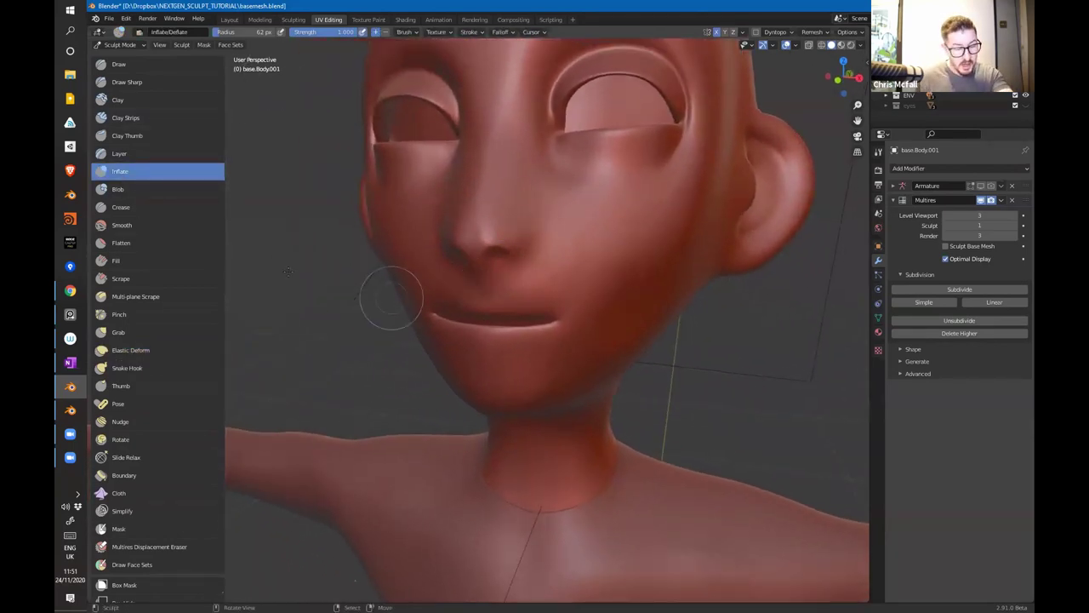
pyautogui.moveTo(512, 241); pyautogui.dragTo(528, 255, button='middle')
pyautogui.scroll(1, 527, 255)
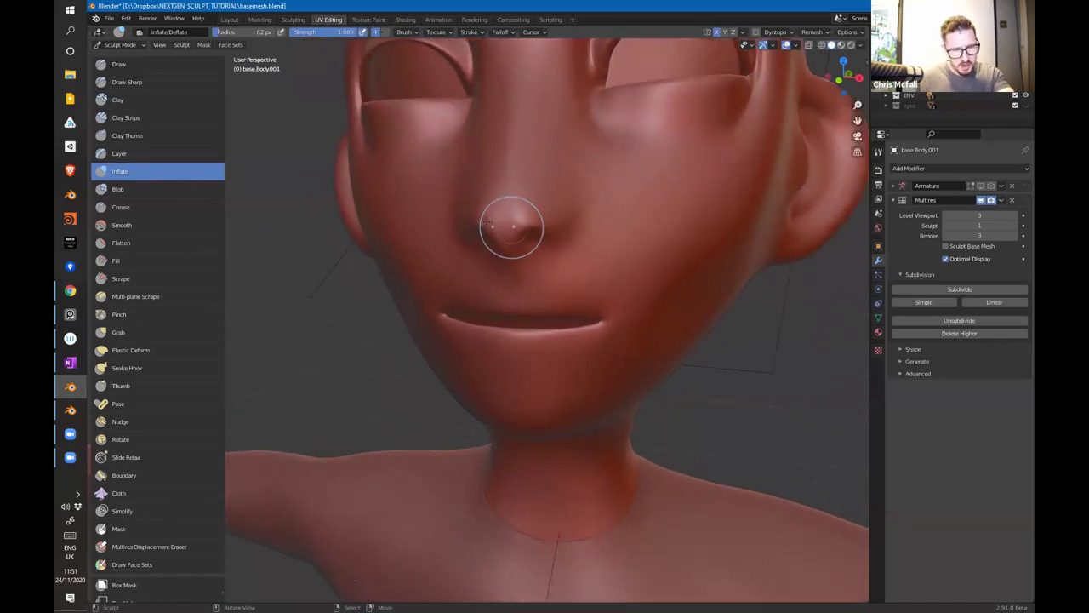
pyautogui.press('f')
pyautogui.click(553, 216)
pyautogui.moveTo(508, 209); pyautogui.dragTo(505, 224)
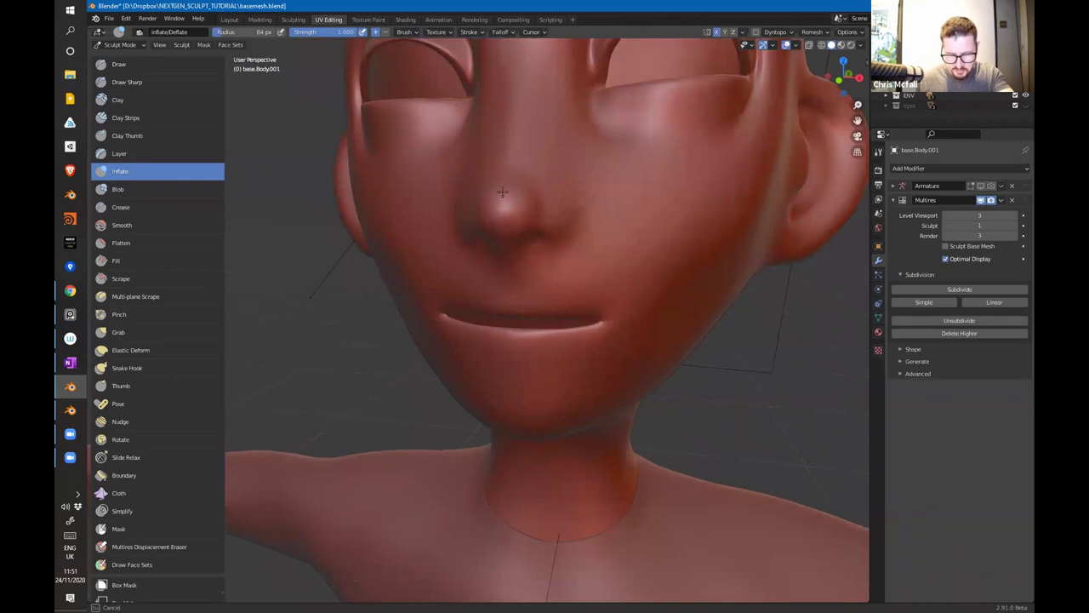
# Step: Build up the nostril wings with the Inflate brush, reducing its radius to 56 px
pyautogui.moveTo(507, 144); pyautogui.dragTo(389, 190, button='middle')
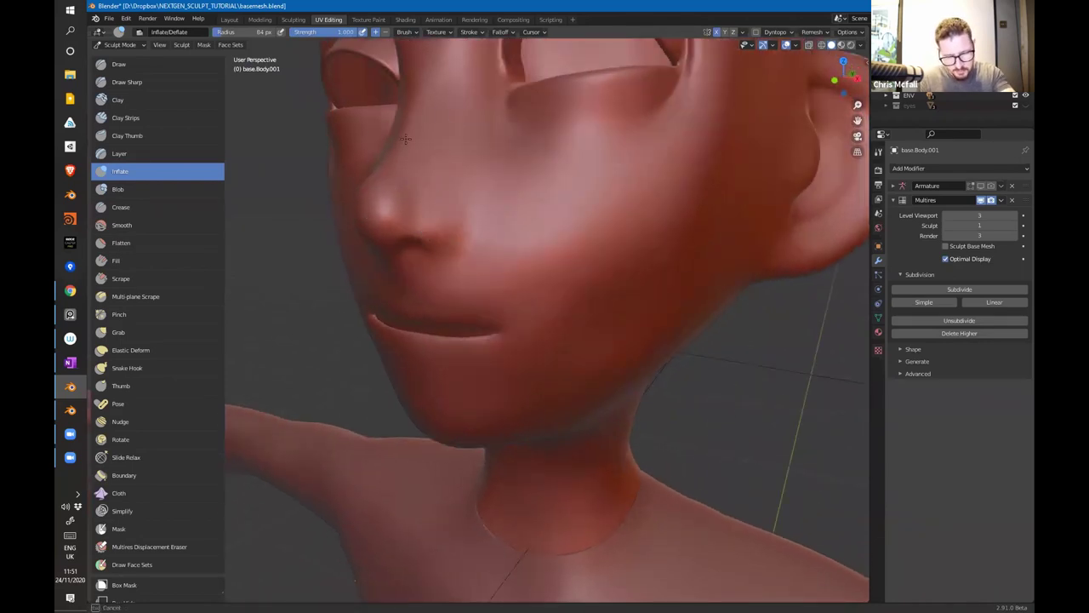
pyautogui.moveTo(454, 231); pyautogui.dragTo(499, 182, button='middle')
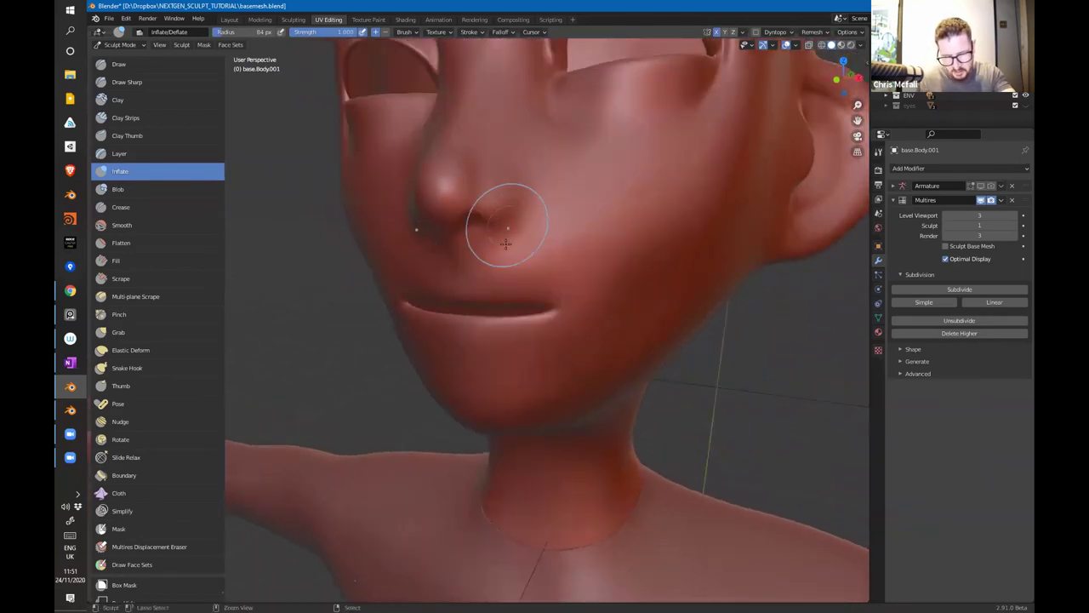
pyautogui.scroll(2, 502, 217)
pyautogui.press('f')
pyautogui.click(536, 167)
pyautogui.moveTo(536, 203); pyautogui.dragTo(533, 248, button='middle')
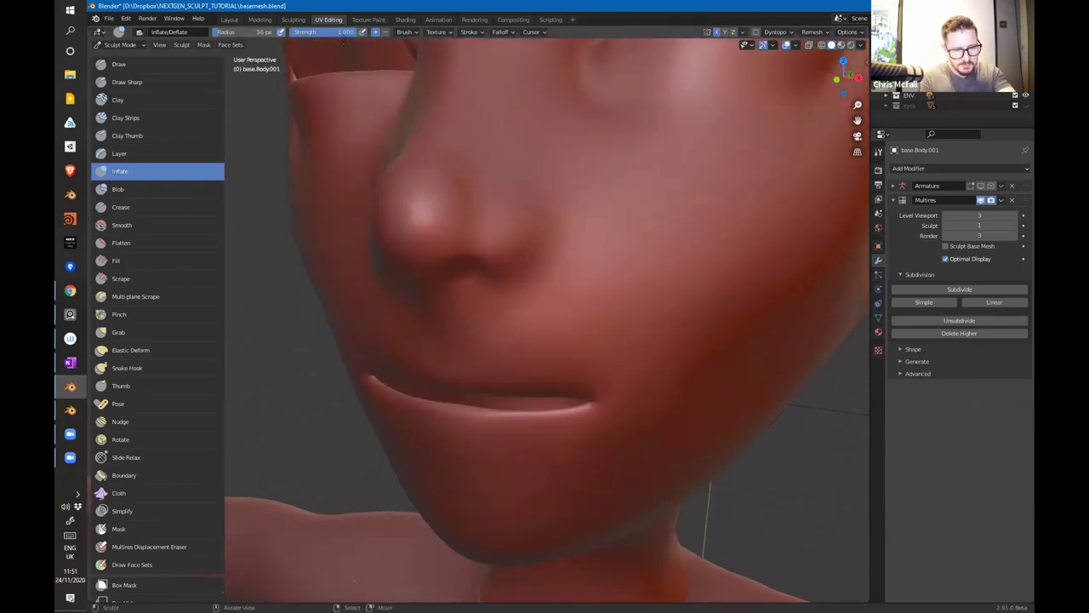
# Step: Lower the Inflate strength to 0.704, enlarge the brush to 87 px, and round out the nostril wings
pyautogui.moveTo(541, 238); pyautogui.dragTo(486, 292, button='middle')
pyautogui.press('f')
pyautogui.click(470, 255)
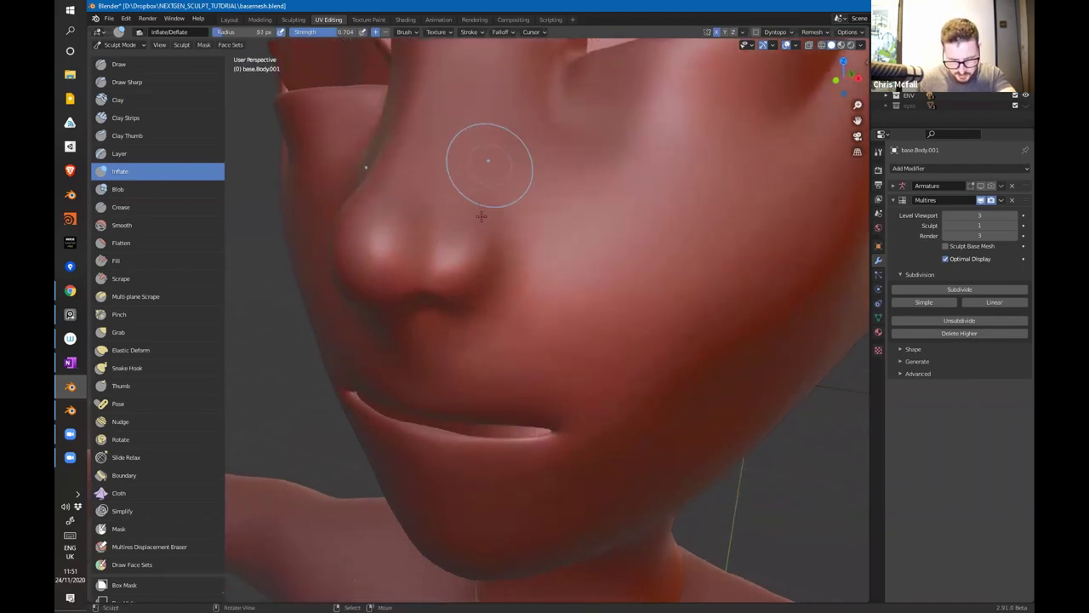
pyautogui.moveTo(504, 291); pyautogui.dragTo(482, 290, button='middle')
pyautogui.keyDown('shift'); pyautogui.moveTo(349, 258); pyautogui.dragTo(466, 239, button='middle'); pyautogui.keyUp('shift')
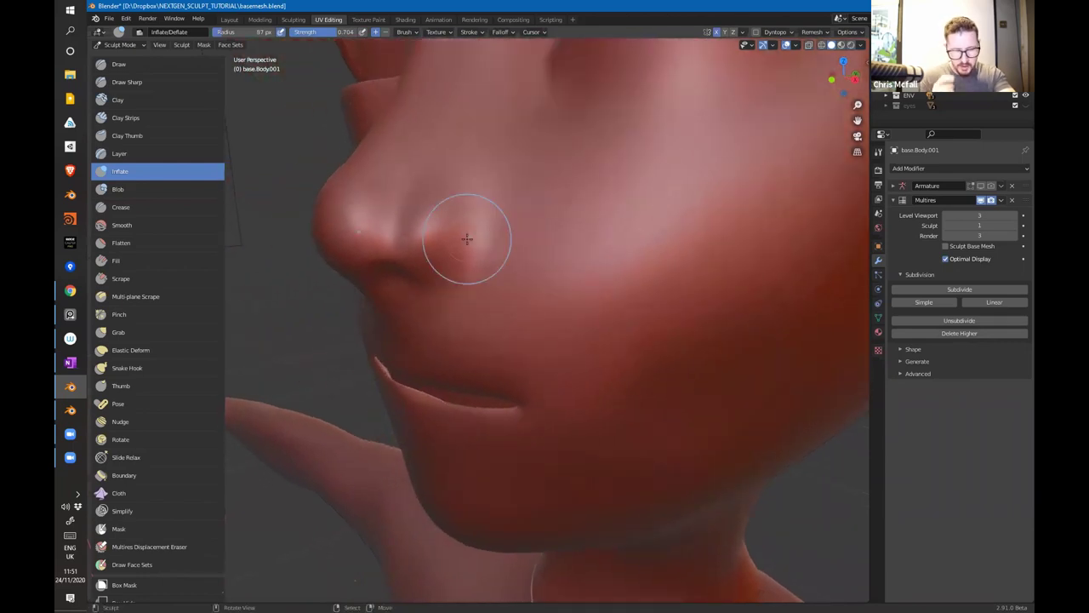
pyautogui.moveTo(449, 168); pyautogui.dragTo(449, 262)
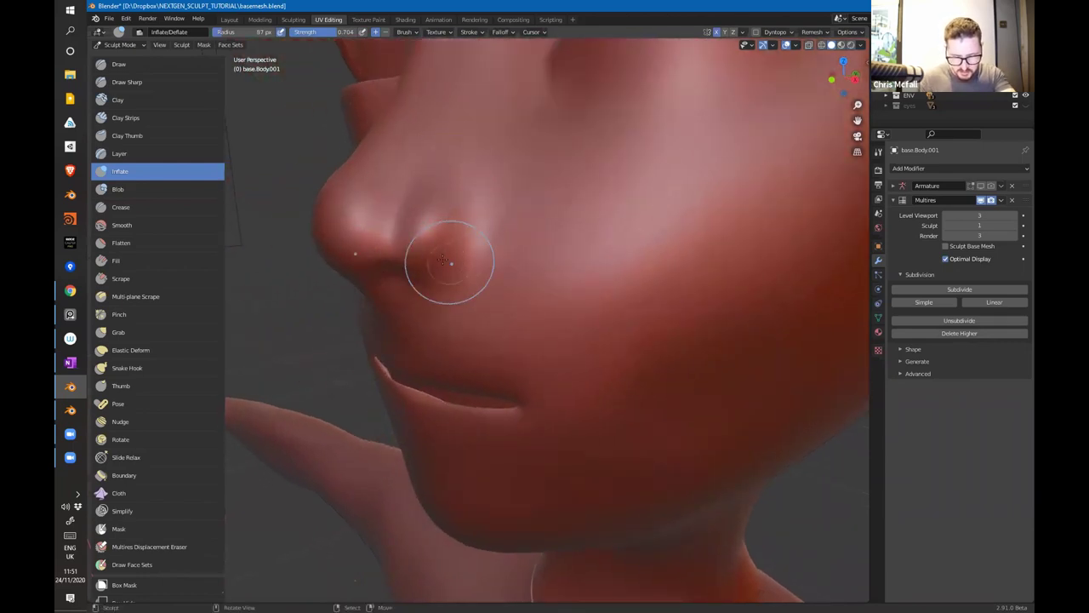
# Step: Choose the Layer brush and test raised and inverted dabs on the cheek, undoing the raised one
pyautogui.moveTo(445, 241)
pyautogui.mouseDown(button='middle')
pyautogui.moveTo(607, 246)
pyautogui.moveTo(591, 248)
pyautogui.mouseUp(button='middle')
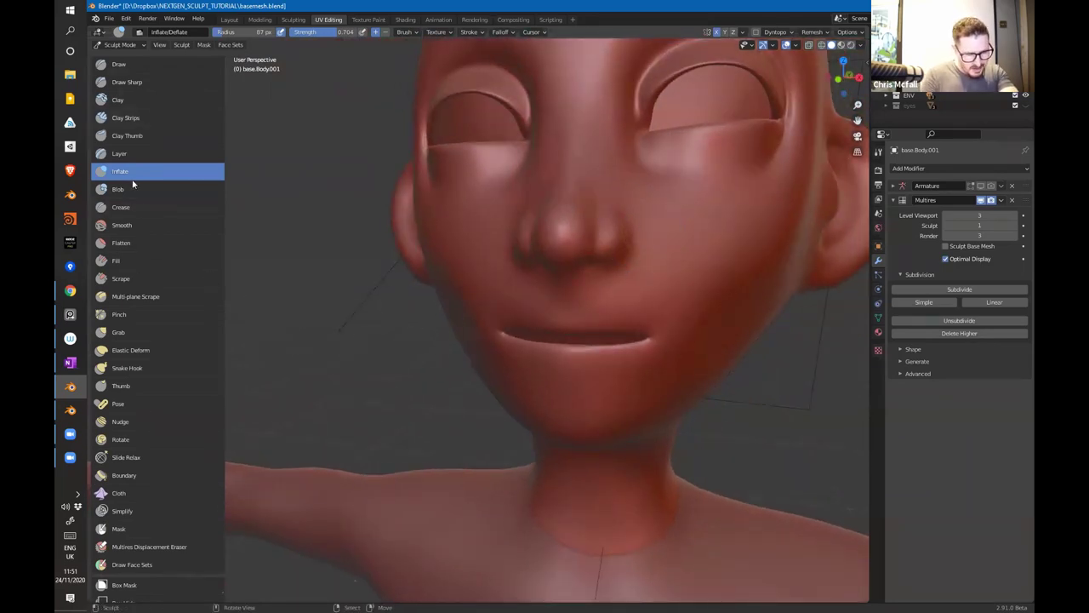
pyautogui.click(119, 153)
pyautogui.moveTo(637, 245)
pyautogui.mouseDown(button='middle')
pyautogui.moveTo(613, 236)
pyautogui.moveTo(666, 288)
pyautogui.moveTo(613, 275)
pyautogui.mouseUp(button='middle')
pyautogui.click(618, 274)
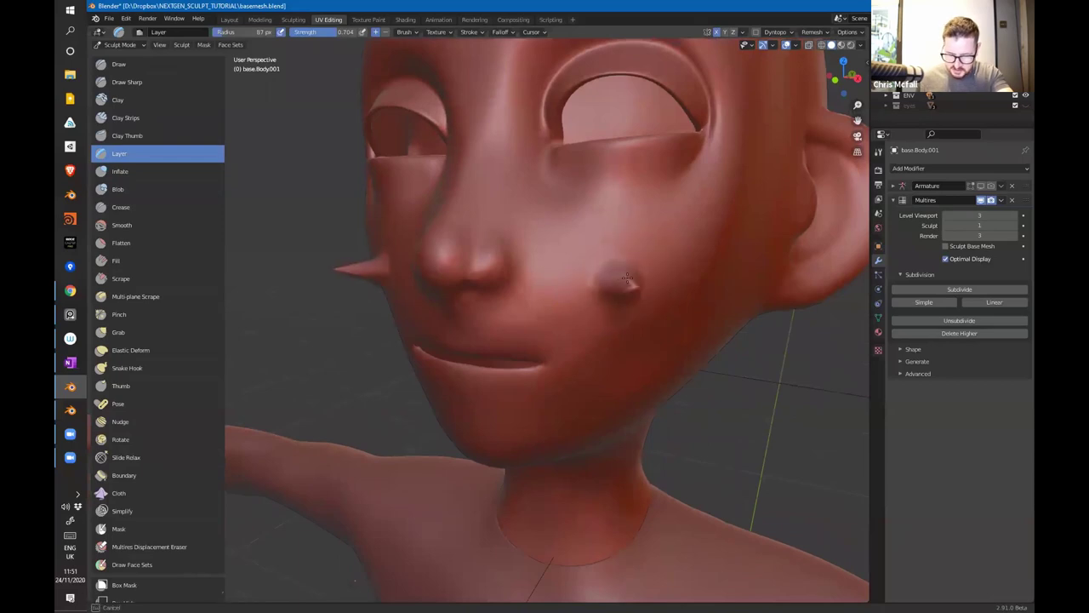
pyautogui.hotkey('ctrl', 'z')
pyautogui.keyDown('ctrl'); pyautogui.moveTo(622, 277); pyautogui.dragTo(626, 278); pyautogui.keyUp('ctrl')
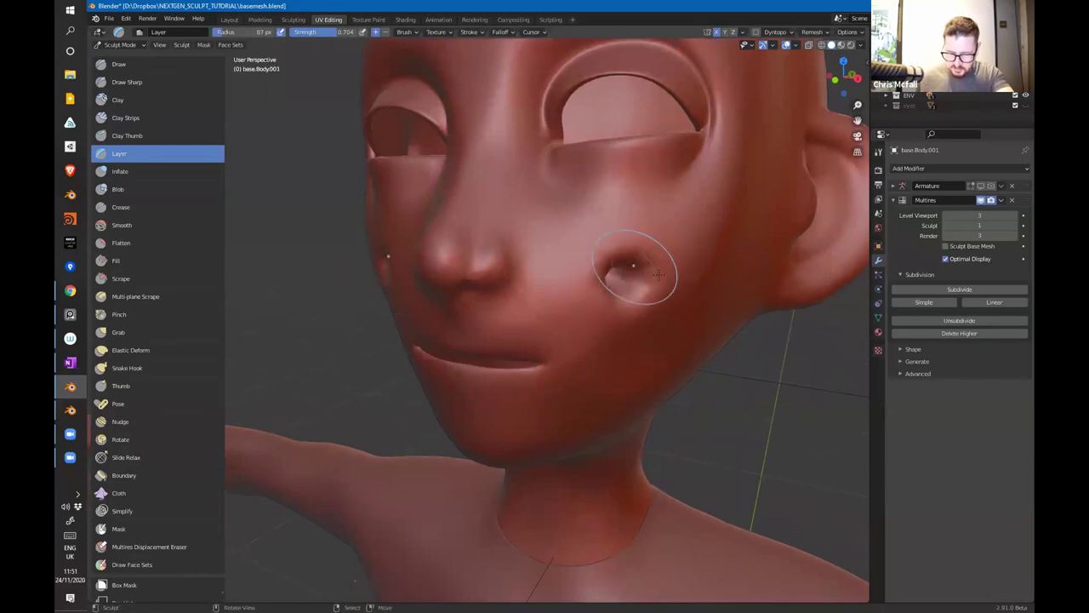
# Step: Undo the cheek dent and carve the nostril openings under the nose with the Layer brush
pyautogui.moveTo(658, 273); pyautogui.dragTo(644, 299, button='middle')
pyautogui.hotkey('ctrl', 'z')
pyautogui.moveTo(518, 274)
pyautogui.mouseDown(button='middle')
pyautogui.moveTo(615, 219)
pyautogui.moveTo(573, 267)
pyautogui.moveTo(620, 206)
pyautogui.moveTo(557, 297)
pyautogui.moveTo(553, 263)
pyautogui.moveTo(499, 297)
pyautogui.mouseUp(button='middle')
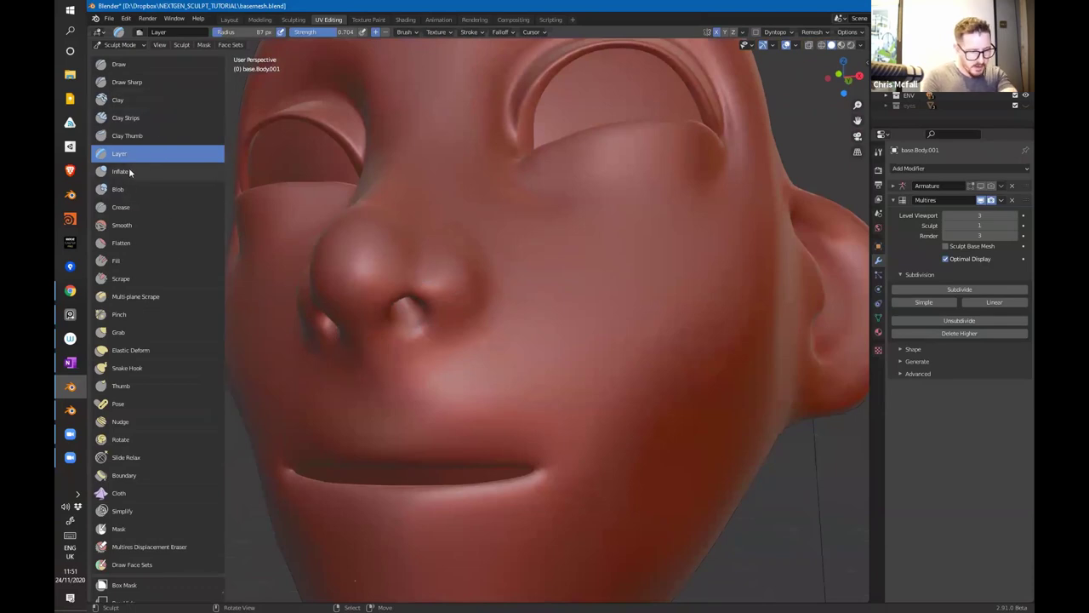
# Step: Switch to the Clay Strips brush at 59 px and shape the area around the nostrils
pyautogui.press('c')
pyautogui.press('f')
pyautogui.click(515, 257)
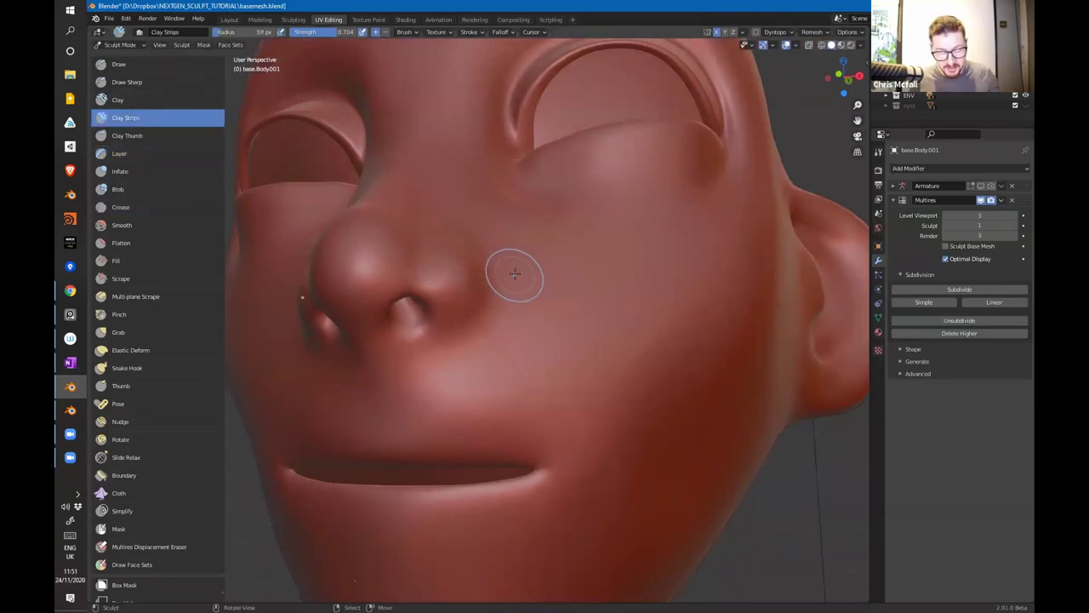
pyautogui.moveTo(468, 257)
pyautogui.mouseDown(button='middle')
pyautogui.moveTo(496, 249)
pyautogui.moveTo(488, 161)
pyautogui.mouseUp(button='middle')
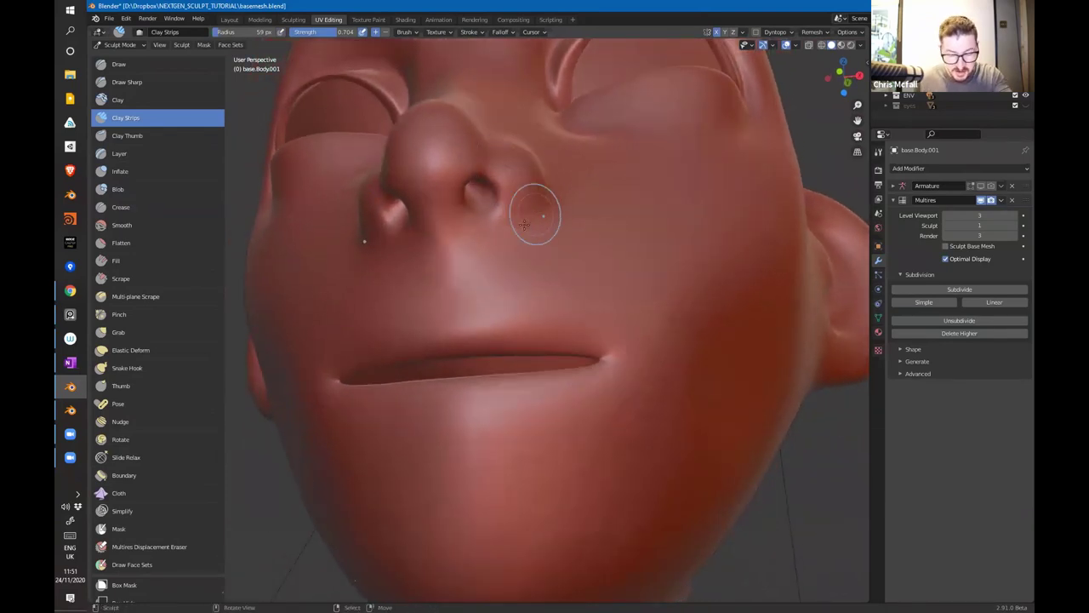
pyautogui.moveTo(484, 176); pyautogui.dragTo(544, 230, button='middle')
pyautogui.moveTo(475, 250); pyautogui.dragTo(462, 204, button='middle')
pyautogui.moveTo(488, 233); pyautogui.dragTo(509, 205)
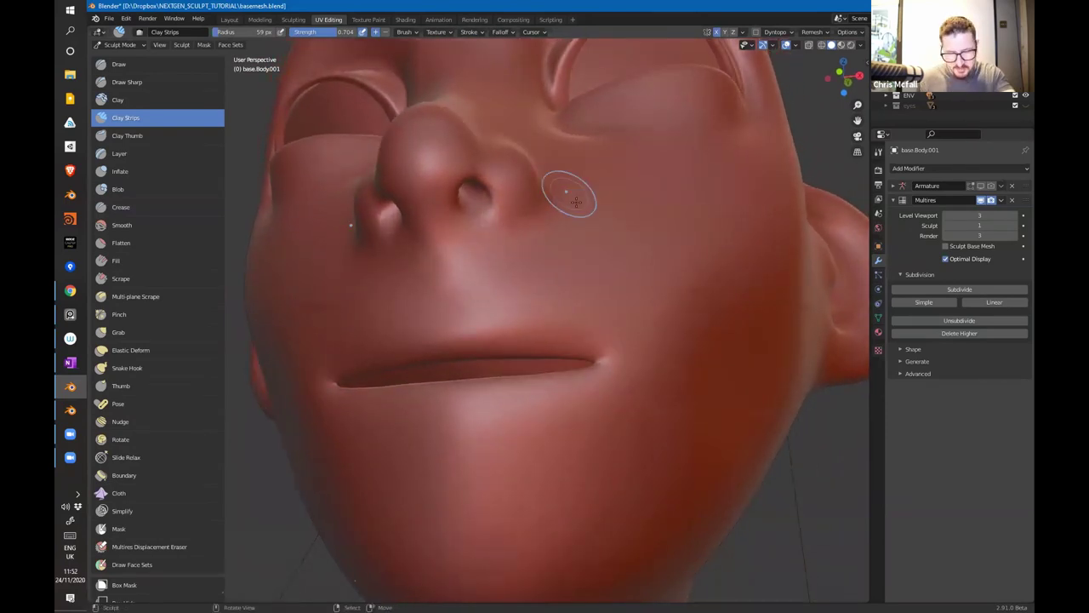
# Step: Raise the Multires Sculpt level to 2 and on to 3 while refining the nostril edges with Clay Strips
pyautogui.doubleClick(1016, 226)
pyautogui.press('Return')
pyautogui.click(1015, 226)
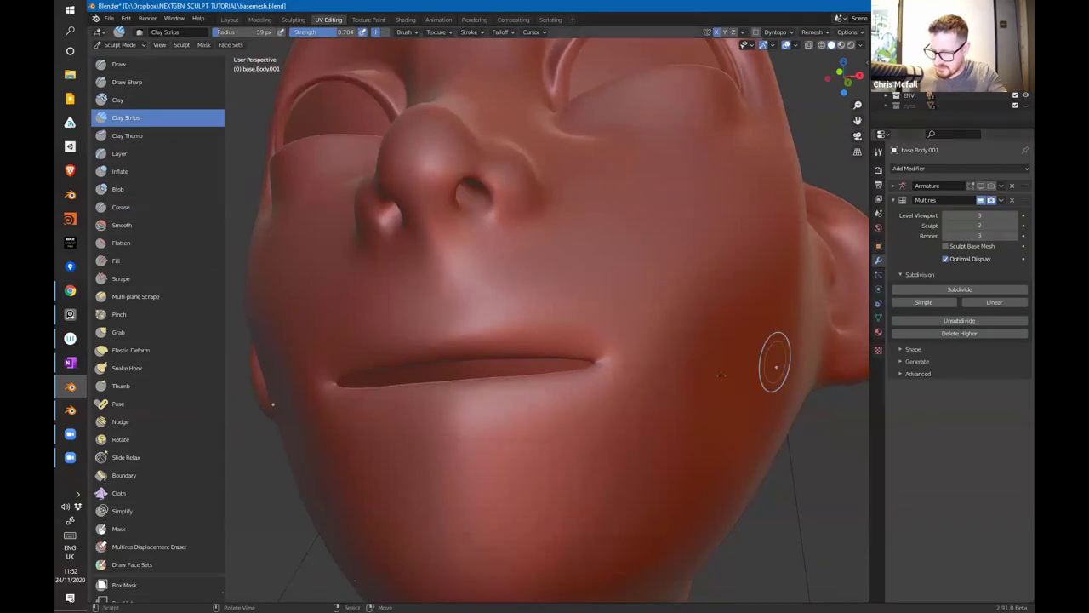
pyautogui.moveTo(551, 231)
pyautogui.mouseDown(button='middle')
pyautogui.moveTo(499, 207)
pyautogui.moveTo(498, 184)
pyautogui.mouseUp(button='middle')
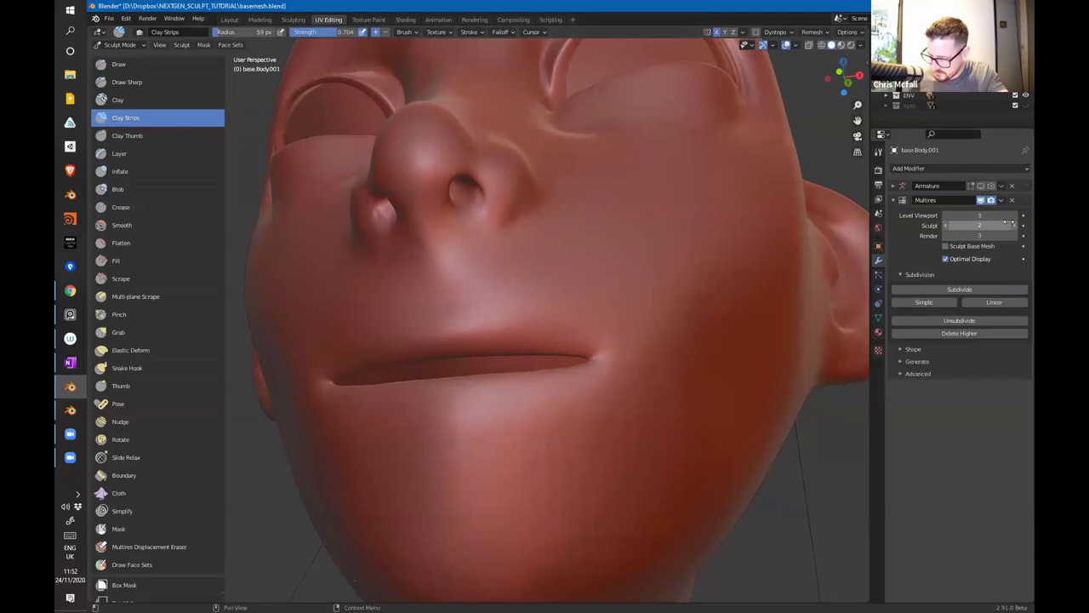
pyautogui.moveTo(571, 178)
pyautogui.mouseDown(button='middle')
pyautogui.moveTo(567, 213)
pyautogui.moveTo(498, 237)
pyautogui.moveTo(530, 246)
pyautogui.moveTo(462, 285)
pyautogui.moveTo(513, 296)
pyautogui.moveTo(515, 311)
pyautogui.moveTo(455, 334)
pyautogui.moveTo(514, 232)
pyautogui.moveTo(493, 257)
pyautogui.moveTo(506, 251)
pyautogui.moveTo(524, 271)
pyautogui.moveTo(518, 297)
pyautogui.moveTo(473, 311)
pyautogui.moveTo(293, 234)
pyautogui.mouseUp(button='middle')
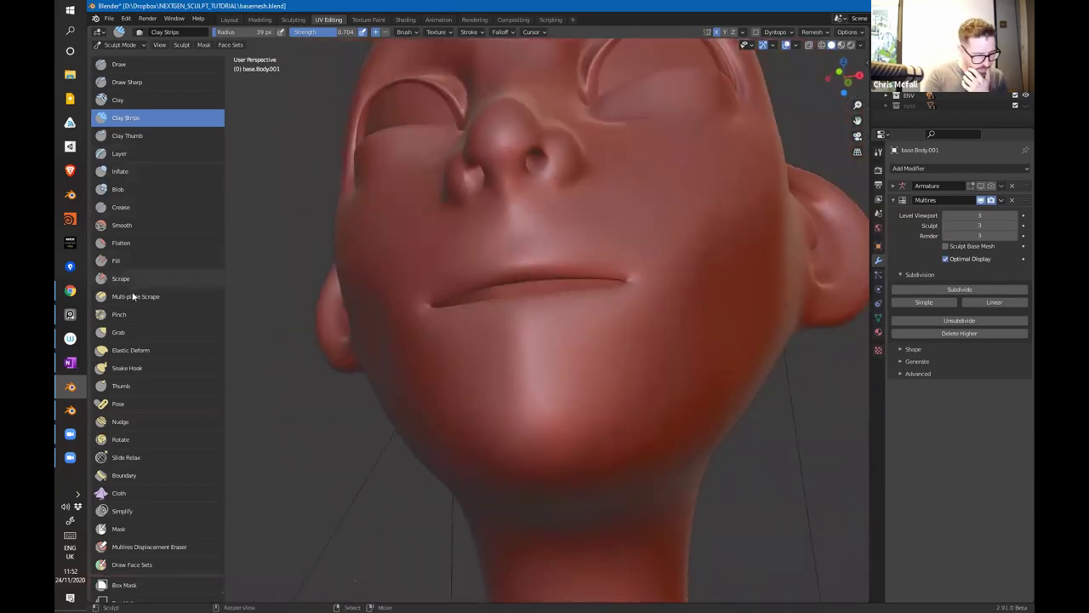
# Step: Choose the Grab brush with a radius of 77 px and reshape the underside of the nose
pyautogui.click(134, 330)
pyautogui.press('f')
pyautogui.click(564, 177)
pyautogui.moveTo(525, 170); pyautogui.dragTo(522, 173)
pyautogui.moveTo(522, 172)
pyautogui.keyDown('ctrl'); pyautogui.mouseDown(button='middle')
pyautogui.moveTo(557, 167)
pyautogui.moveTo(554, 241)
pyautogui.moveTo(520, 272)
pyautogui.moveTo(503, 267)
pyautogui.moveTo(513, 261)
pyautogui.moveTo(494, 213)
pyautogui.mouseUp(button='middle'); pyautogui.keyUp('ctrl')
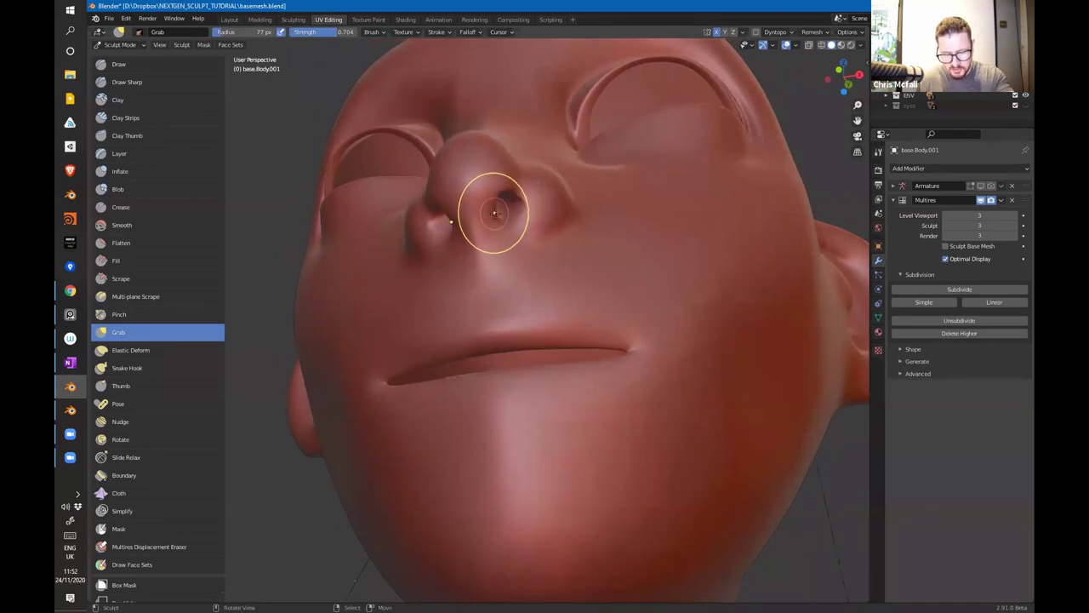
# Step: Adjust the Grab brush size, ending at 67 px, and pull the nostrils and the strip between them into shape
pyautogui.press('f')
pyautogui.click(484, 225)
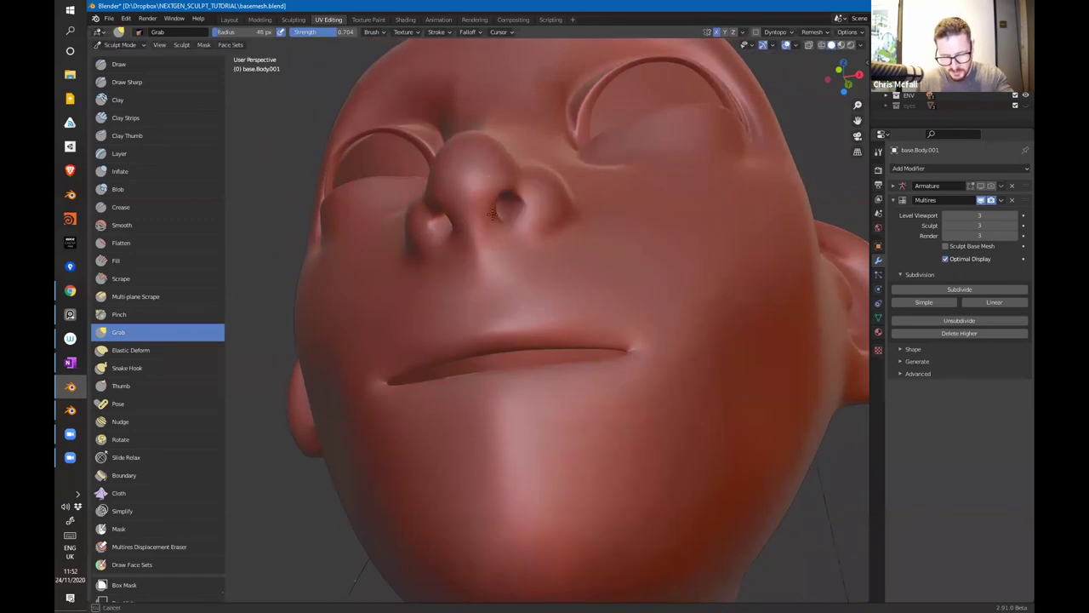
pyautogui.press('f')
pyautogui.click(488, 204)
pyautogui.moveTo(487, 205)
pyautogui.mouseDown()
pyautogui.moveTo(511, 181)
pyautogui.moveTo(534, 192)
pyautogui.mouseUp()
pyautogui.moveTo(535, 192); pyautogui.dragTo(529, 197)
pyautogui.moveTo(519, 181)
pyautogui.mouseDown(button='middle')
pyautogui.moveTo(471, 303)
pyautogui.moveTo(502, 212)
pyautogui.moveTo(511, 134)
pyautogui.moveTo(577, 201)
pyautogui.moveTo(511, 173)
pyautogui.mouseUp(button='middle')
# Step: Return to the Inflate brush and add volume to the nose and nostril wings at 67 px
pyautogui.click(120, 171)
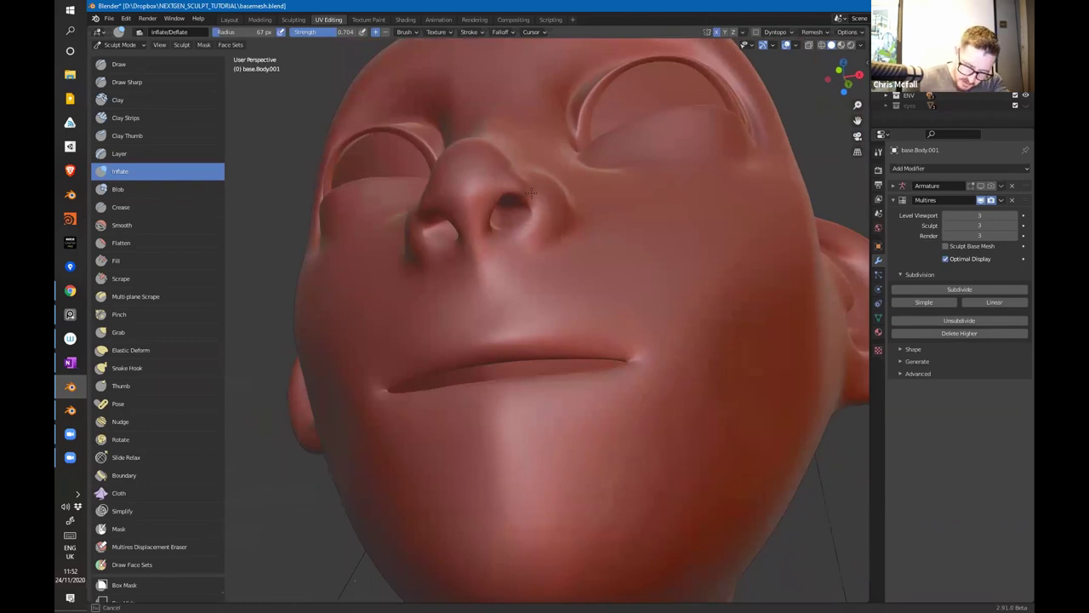
pyautogui.moveTo(489, 162); pyautogui.dragTo(430, 324, button='middle')
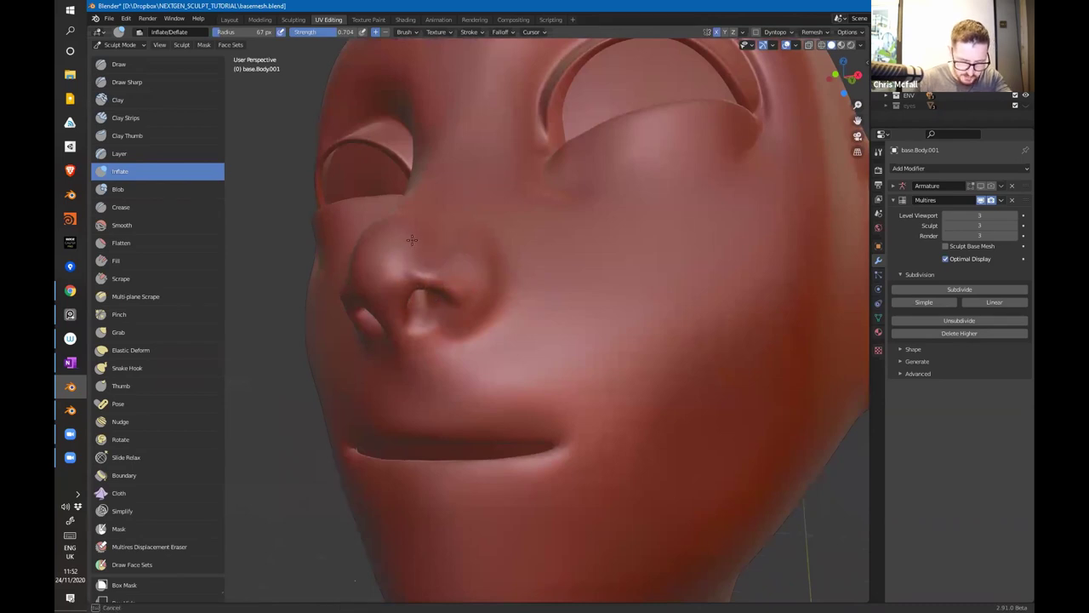
pyautogui.moveTo(401, 287); pyautogui.dragTo(519, 176, button='middle')
pyautogui.moveTo(519, 176)
pyautogui.mouseDown()
pyautogui.moveTo(510, 194)
pyautogui.moveTo(554, 213)
pyautogui.moveTo(551, 252)
pyautogui.mouseUp()
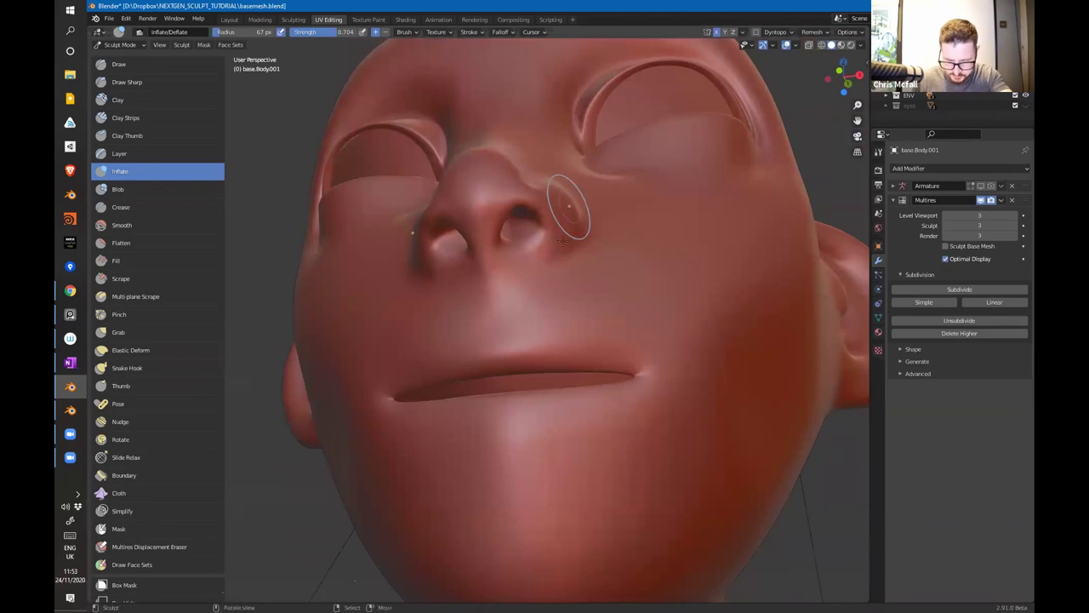
# Step: Enlarge the Inflate brush to 92 px and fill out the outer side of the nostril wing
pyautogui.moveTo(568, 207); pyautogui.dragTo(533, 291, button='middle')
pyautogui.press('f')
pyautogui.click(552, 247)
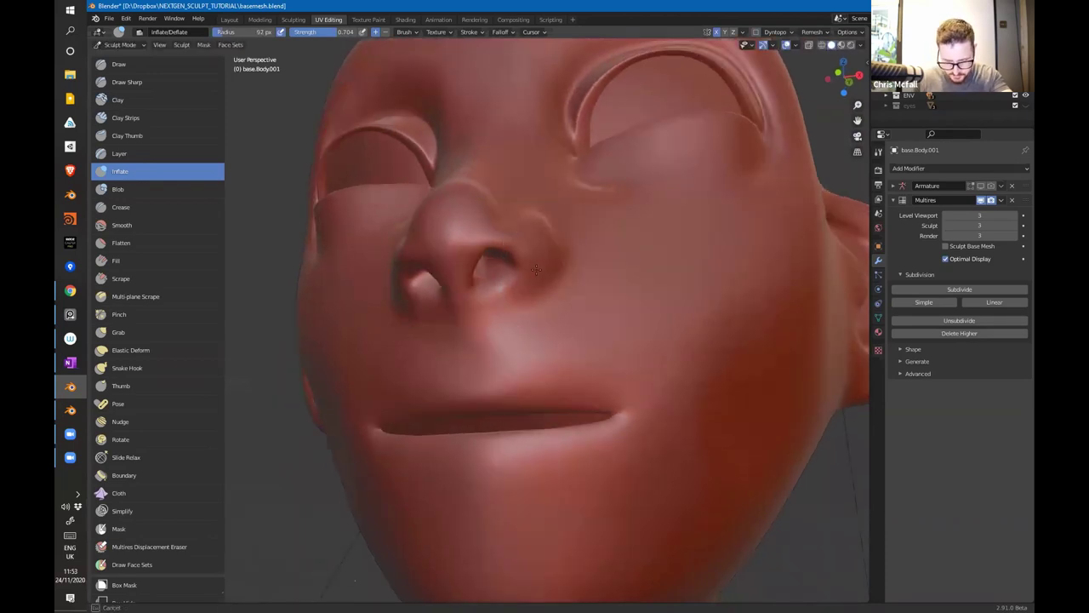
pyautogui.moveTo(540, 231)
pyautogui.mouseDown(button='middle')
pyautogui.moveTo(521, 375)
pyautogui.moveTo(462, 360)
pyautogui.mouseUp(button='middle')
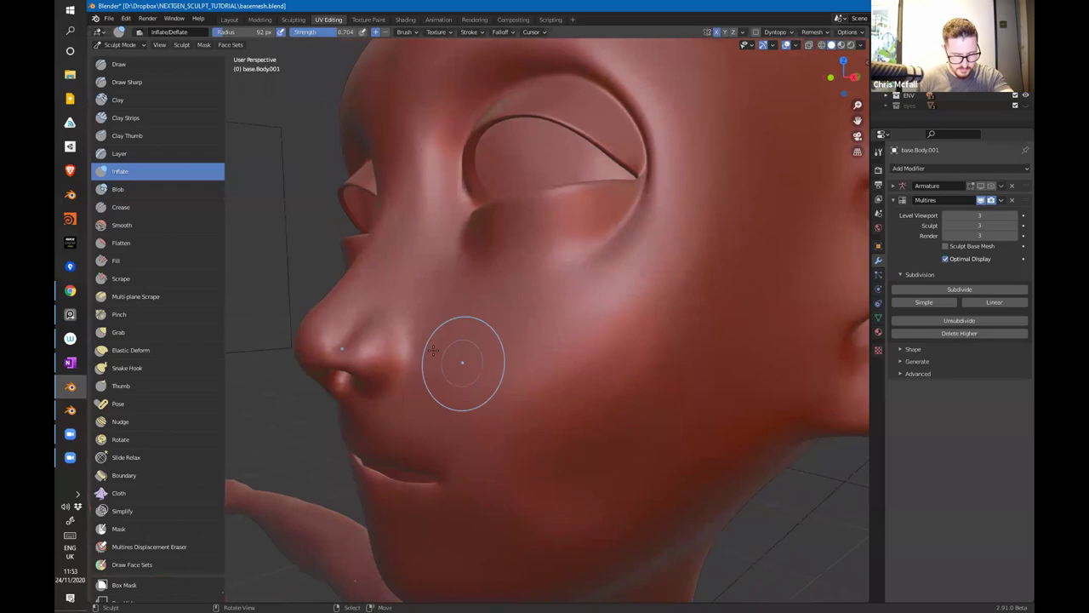
# Step: Choose the Crease brush at 31 px and 0.304 strength and define the crease around the nostril wing
pyautogui.click(120, 207)
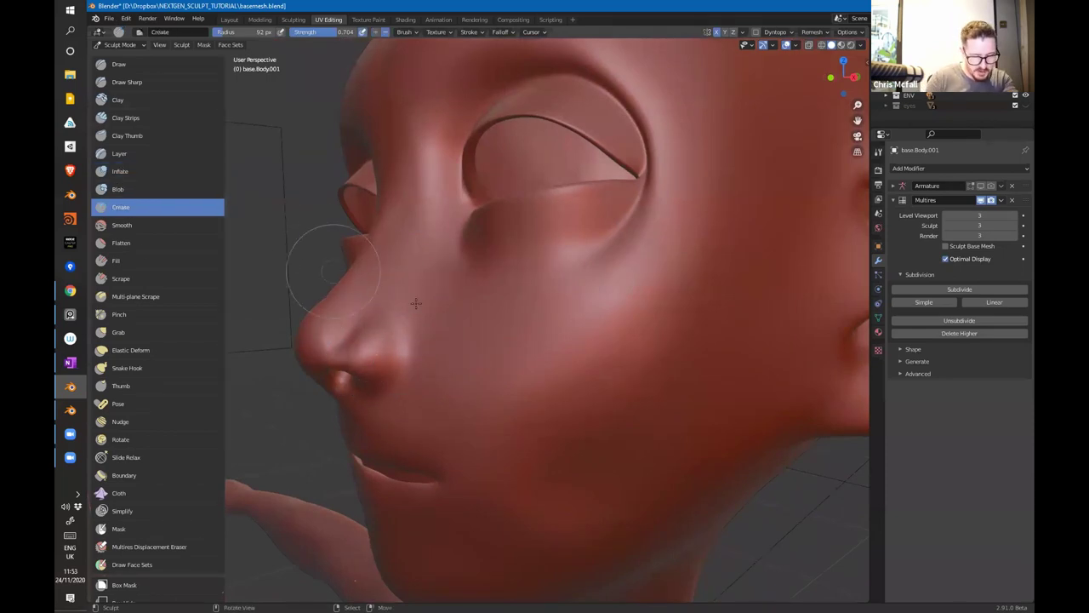
pyautogui.moveTo(315, 243); pyautogui.dragTo(474, 304, button='middle')
pyautogui.moveTo(541, 283); pyautogui.dragTo(480, 268, button='middle')
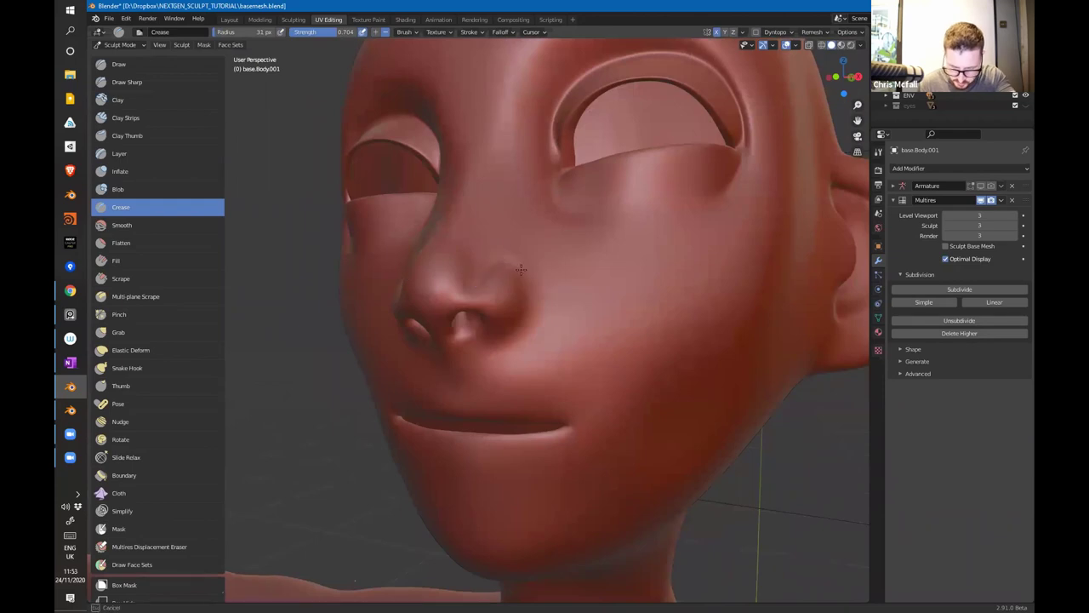
pyautogui.moveTo(567, 298); pyautogui.dragTo(587, 235, button='middle')
pyautogui.moveTo(577, 279); pyautogui.dragTo(523, 333, button='middle')
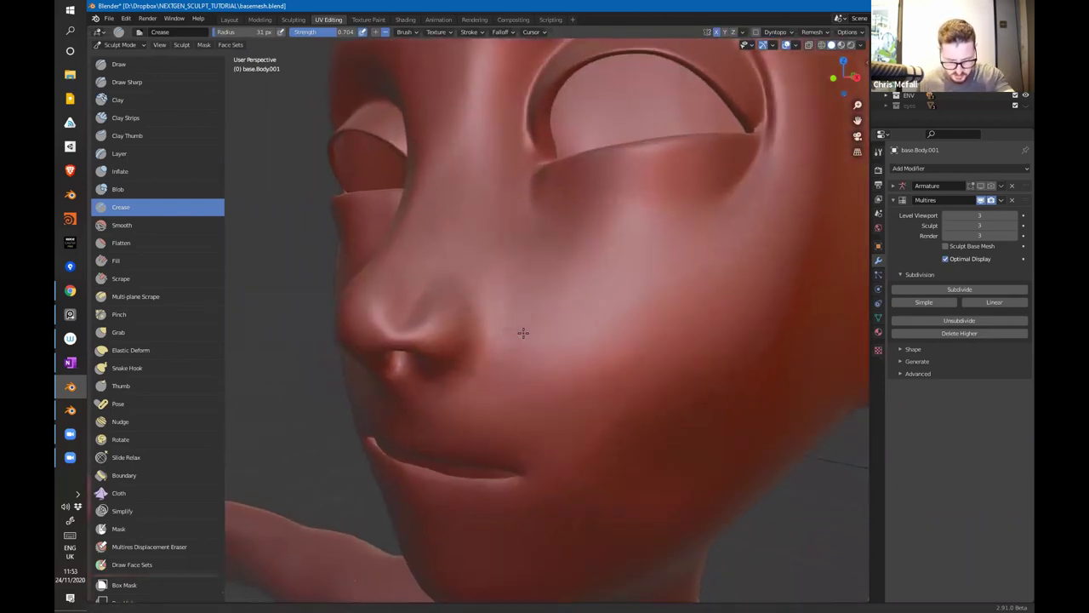
pyautogui.moveTo(476, 275)
pyautogui.mouseDown(button='middle')
pyautogui.moveTo(532, 266)
pyautogui.moveTo(509, 275)
pyautogui.mouseUp(button='middle')
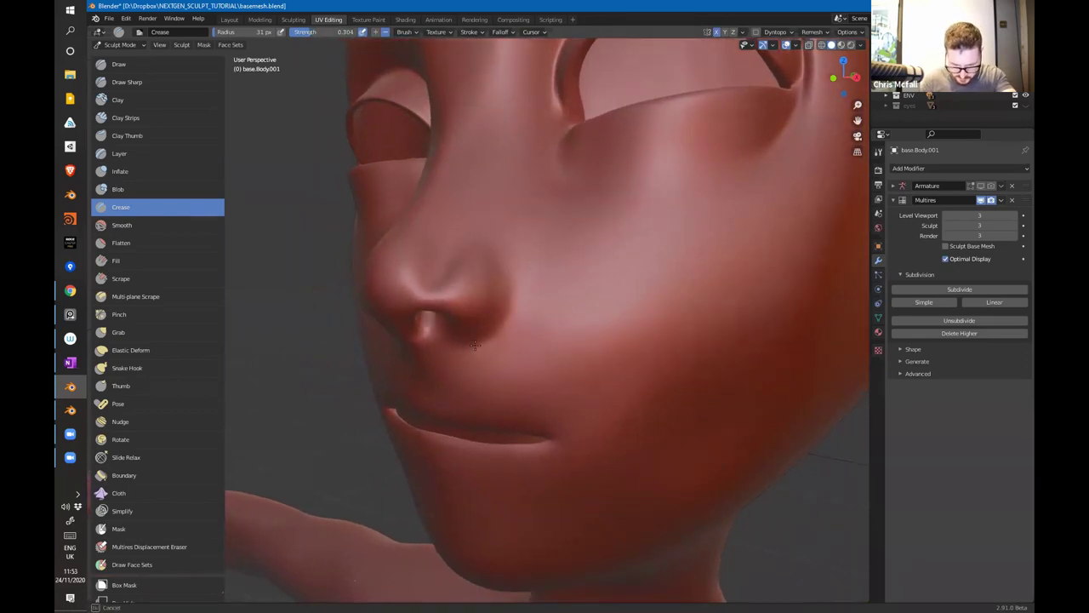
pyautogui.moveTo(493, 297); pyautogui.dragTo(586, 246, button='middle')
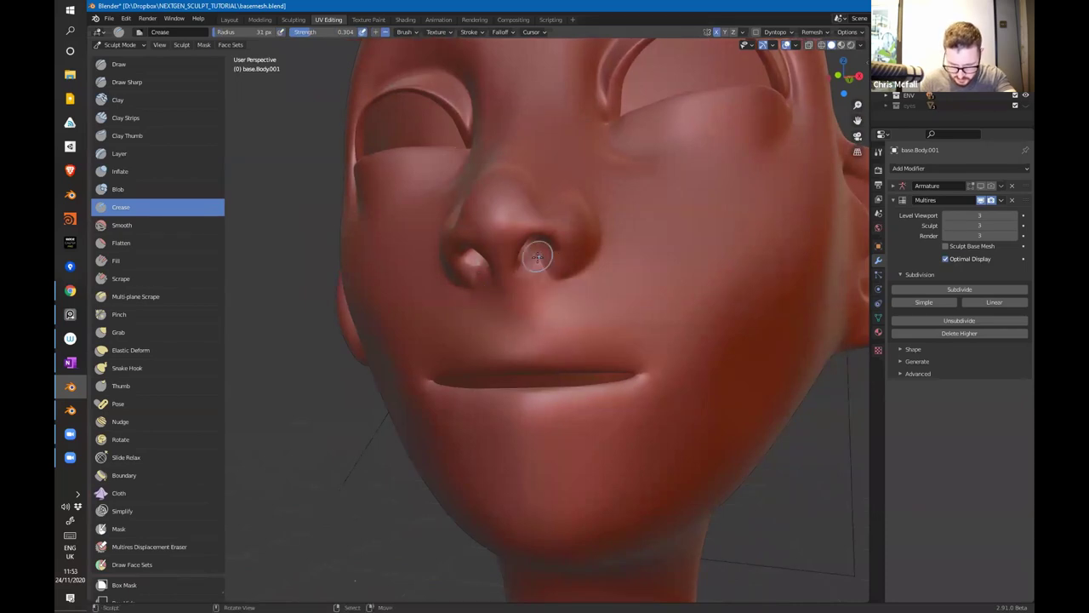
pyautogui.moveTo(538, 264); pyautogui.dragTo(418, 365, button='middle')
# Step: Use the Pinch brush with a 57 px radius and 0.556 strength to sharpen the edges of the nostril wing
pyautogui.click(183, 314)
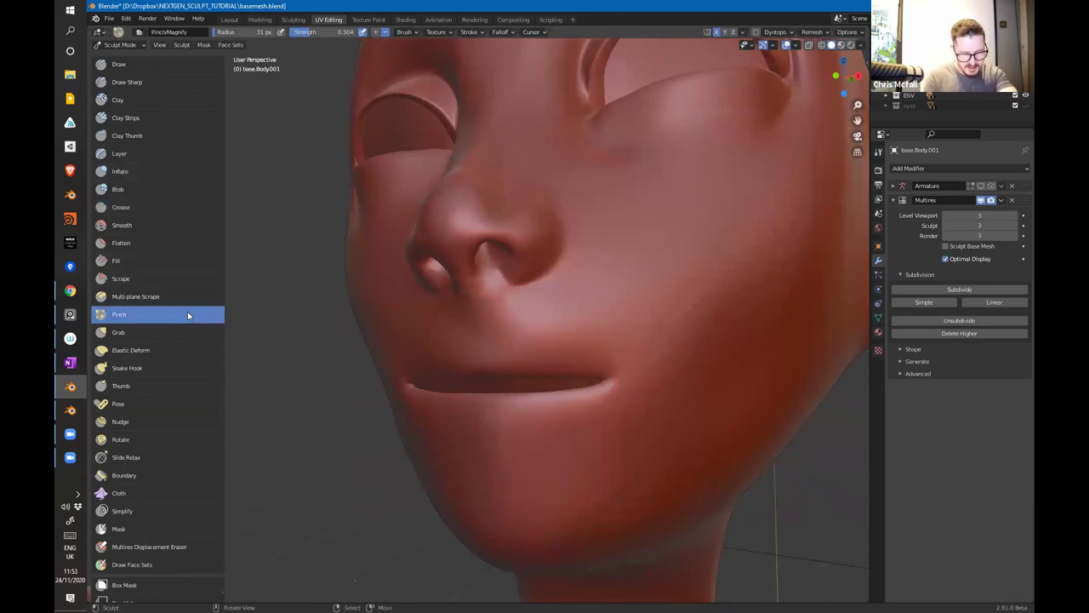
pyautogui.moveTo(500, 279)
pyautogui.mouseDown()
pyautogui.moveTo(525, 268)
pyautogui.moveTo(504, 275)
pyautogui.moveTo(518, 283)
pyautogui.mouseUp()
pyautogui.press('f')
pyautogui.click(537, 271)
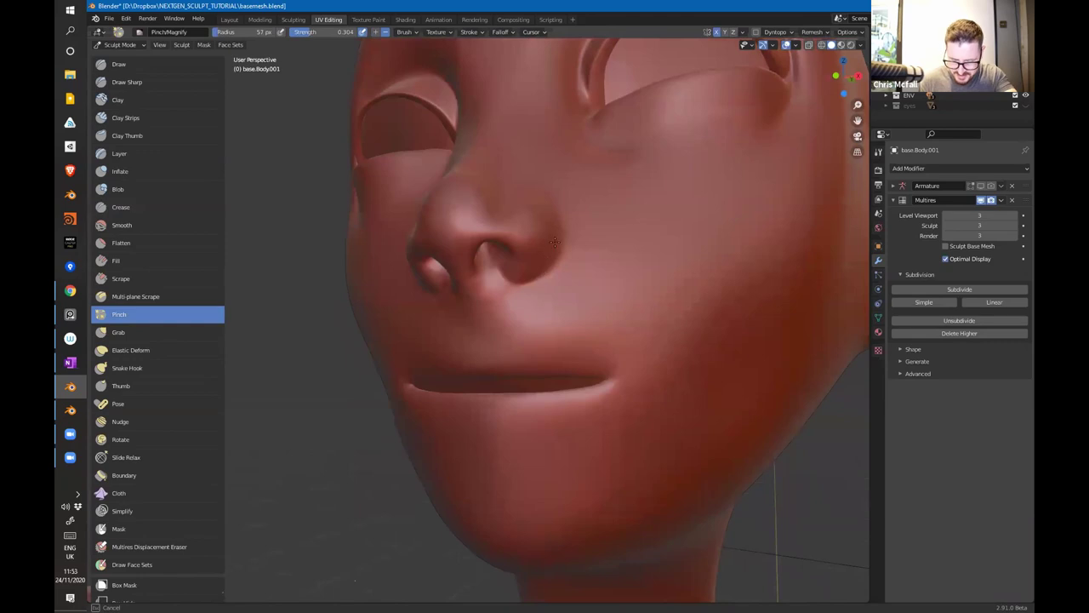
pyautogui.moveTo(582, 250)
pyautogui.mouseDown(button='middle')
pyautogui.moveTo(569, 274)
pyautogui.moveTo(498, 302)
pyautogui.mouseUp(button='middle')
pyautogui.moveTo(498, 303); pyautogui.dragTo(481, 328)
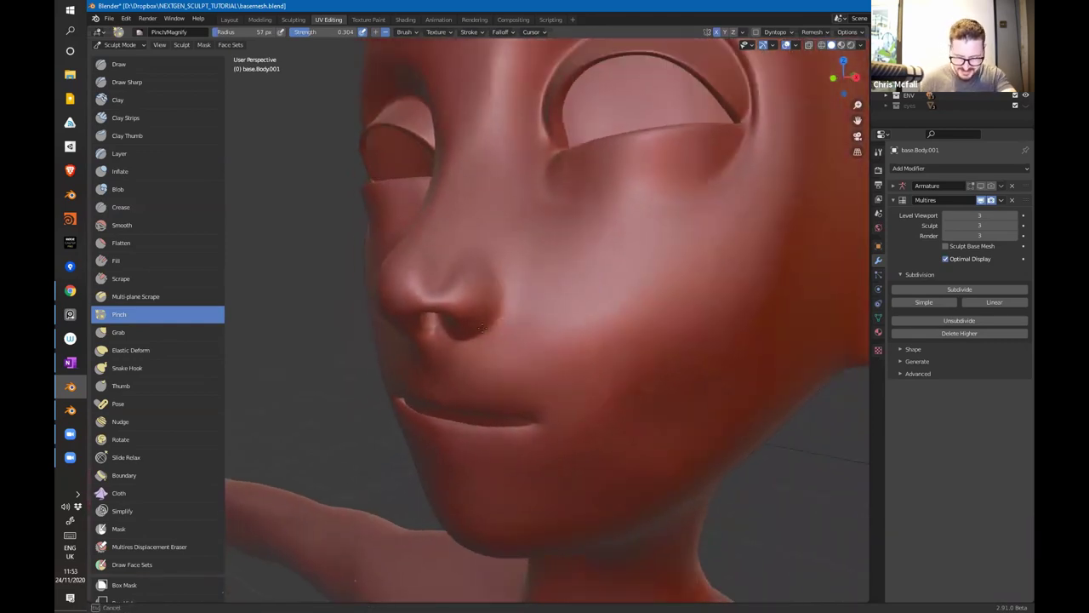
pyautogui.moveTo(491, 267)
pyautogui.mouseDown()
pyautogui.moveTo(512, 284)
pyautogui.moveTo(498, 312)
pyautogui.moveTo(487, 253)
pyautogui.mouseUp()
pyautogui.moveTo(518, 290)
pyautogui.mouseDown(button='middle')
pyautogui.moveTo(643, 253)
pyautogui.moveTo(652, 286)
pyautogui.moveTo(629, 312)
pyautogui.mouseUp(button='middle')
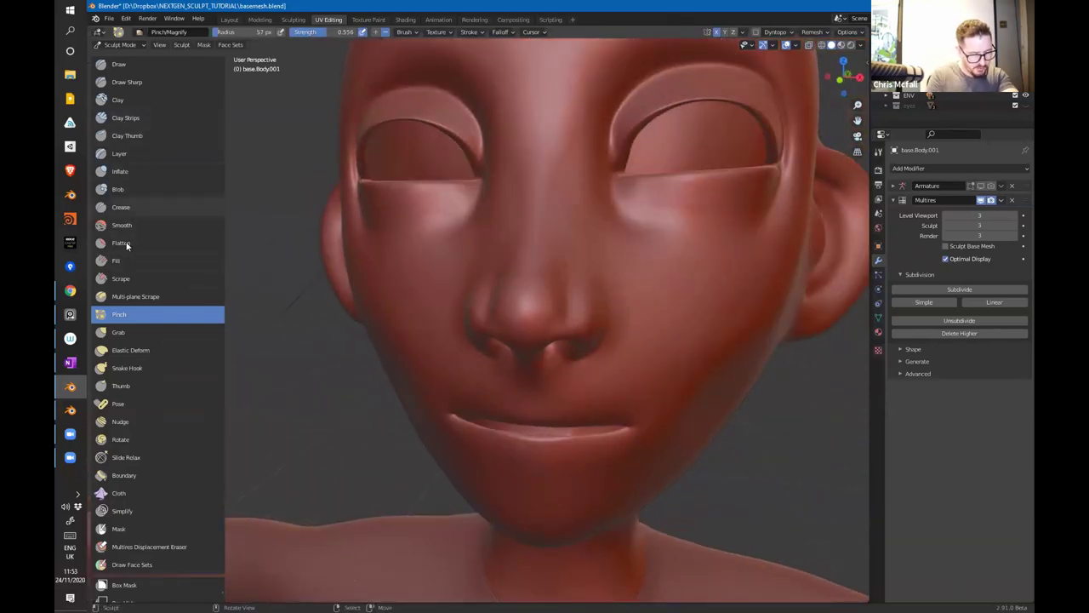
# Step: Choose and resize the Grab brush, and adjust the shape of the nose around its tip and wings
pyautogui.click(181, 330)
pyautogui.press('f')
pyautogui.click(600, 293)
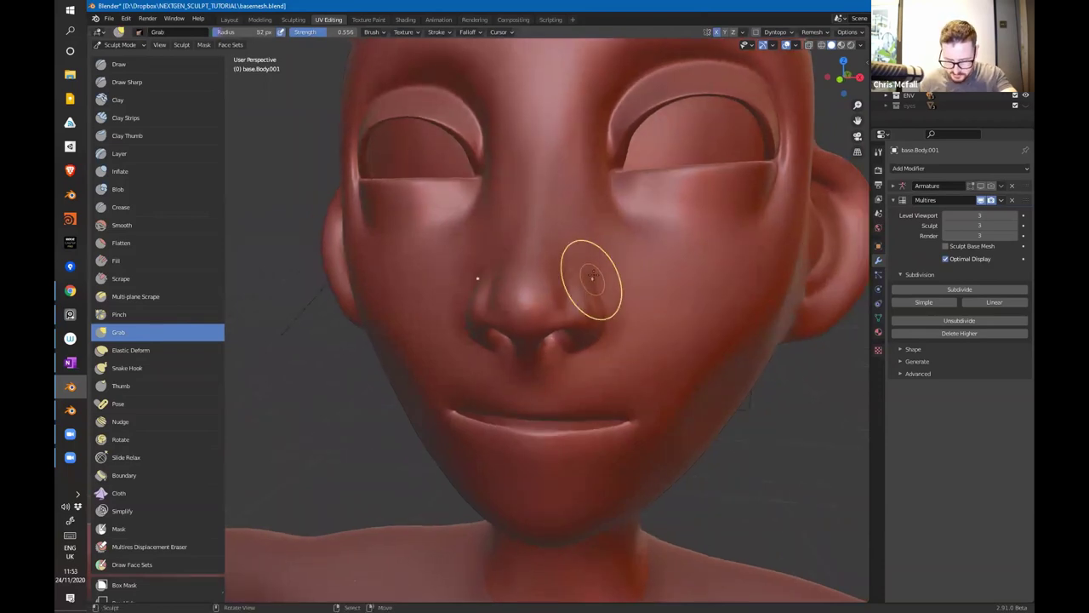
pyautogui.moveTo(602, 304); pyautogui.dragTo(457, 311, button='middle')
pyautogui.moveTo(407, 276); pyautogui.dragTo(409, 298)
pyautogui.moveTo(409, 298); pyautogui.dragTo(467, 252, button='middle')
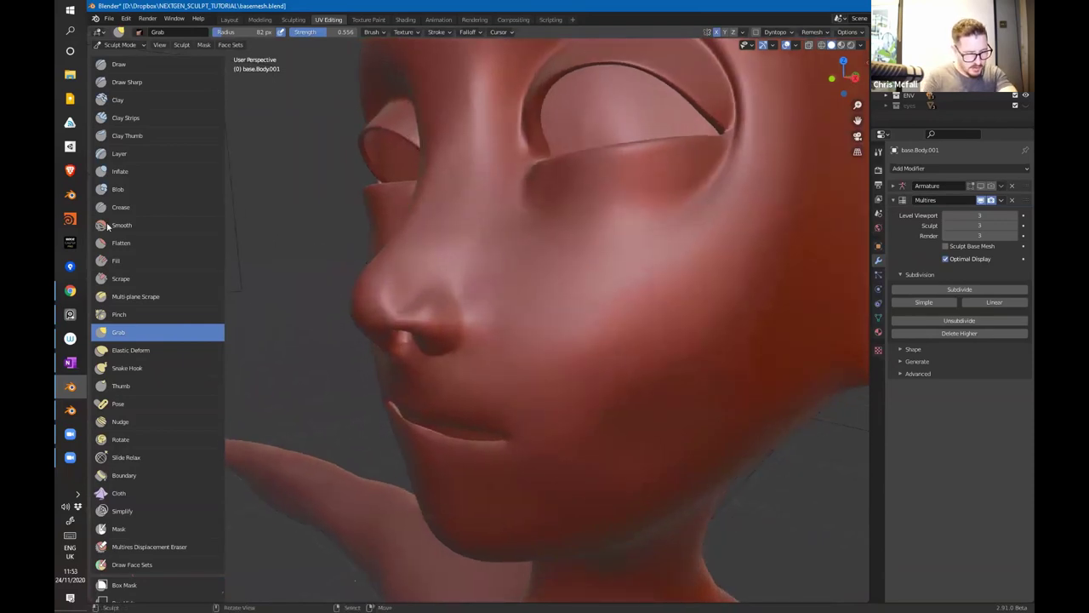
# Step: Choose the Draw brush at 54 px, carve the hollow above the nostril wing and build up the side of the nose
pyautogui.click(119, 64)
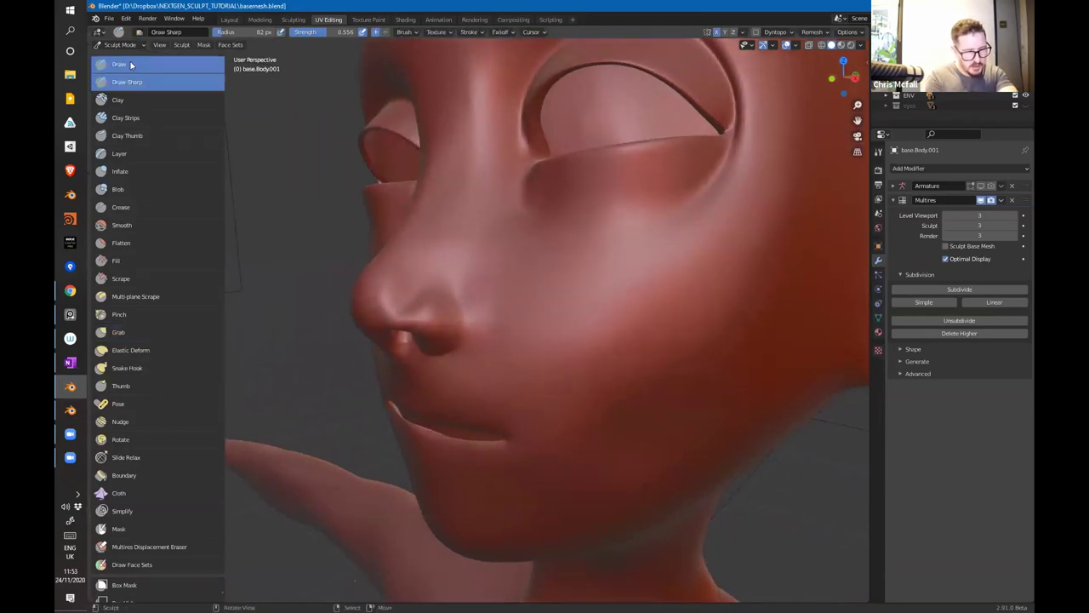
pyautogui.moveTo(484, 264); pyautogui.dragTo(462, 266, button='middle')
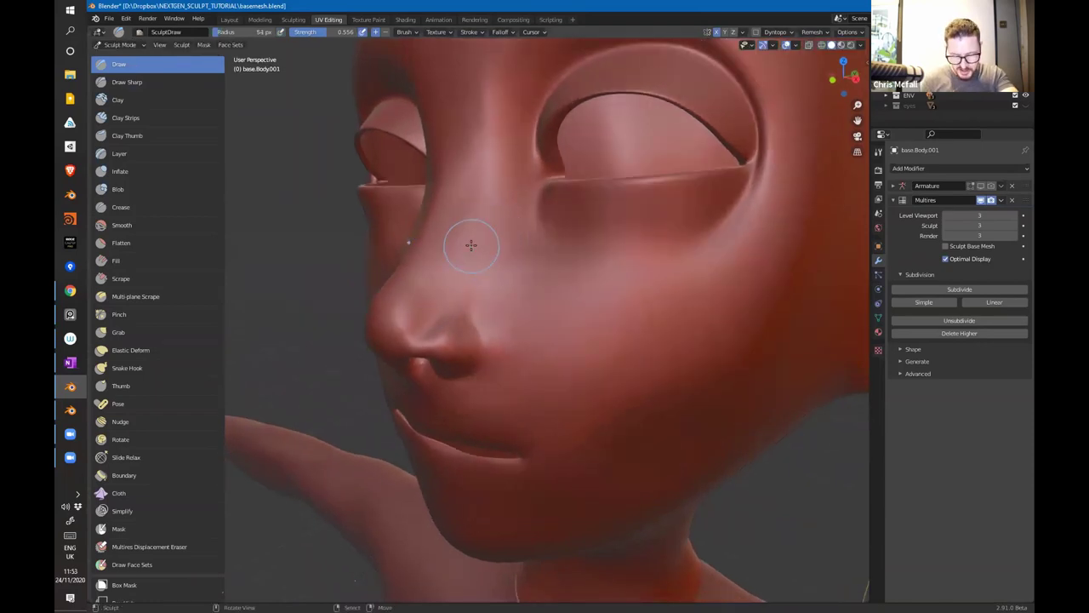
pyautogui.keyDown('ctrl'); pyautogui.moveTo(437, 308); pyautogui.dragTo(449, 285); pyautogui.keyUp('ctrl')
pyautogui.moveTo(467, 237)
pyautogui.mouseDown()
pyautogui.moveTo(486, 170)
pyautogui.moveTo(452, 292)
pyautogui.moveTo(499, 182)
pyautogui.moveTo(465, 271)
pyautogui.mouseUp()
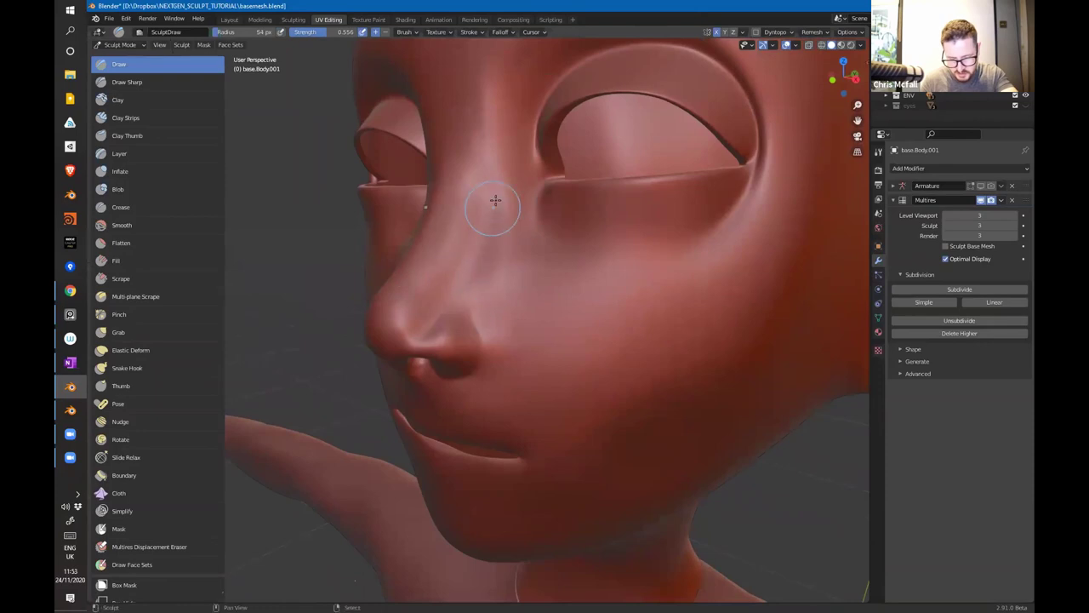
pyautogui.moveTo(498, 186); pyautogui.dragTo(495, 240)
pyautogui.moveTo(495, 240)
pyautogui.mouseDown()
pyautogui.moveTo(511, 214)
pyautogui.moveTo(510, 240)
pyautogui.mouseUp()
# Step: Strengthen the side of the nose bridge from above the nostril wing up to the inner eye corner
pyautogui.moveTo(512, 242); pyautogui.dragTo(657, 261, button='middle')
pyautogui.moveTo(592, 198); pyautogui.dragTo(489, 256, button='middle')
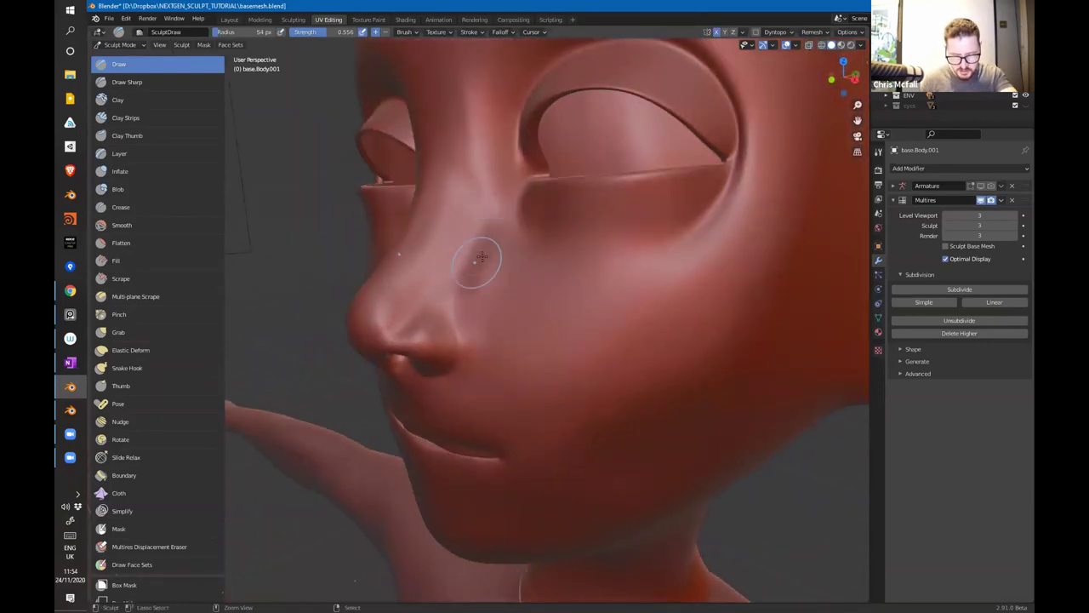
pyautogui.moveTo(457, 287); pyautogui.dragTo(491, 201)
pyautogui.moveTo(472, 262); pyautogui.dragTo(492, 151)
pyautogui.moveTo(549, 245)
pyautogui.mouseDown(button='middle')
pyautogui.moveTo(651, 323)
pyautogui.moveTo(646, 374)
pyautogui.moveTo(633, 314)
pyautogui.moveTo(559, 318)
pyautogui.moveTo(576, 294)
pyautogui.moveTo(643, 277)
pyautogui.moveTo(720, 283)
pyautogui.moveTo(673, 311)
pyautogui.moveTo(647, 281)
pyautogui.mouseUp(button='middle')
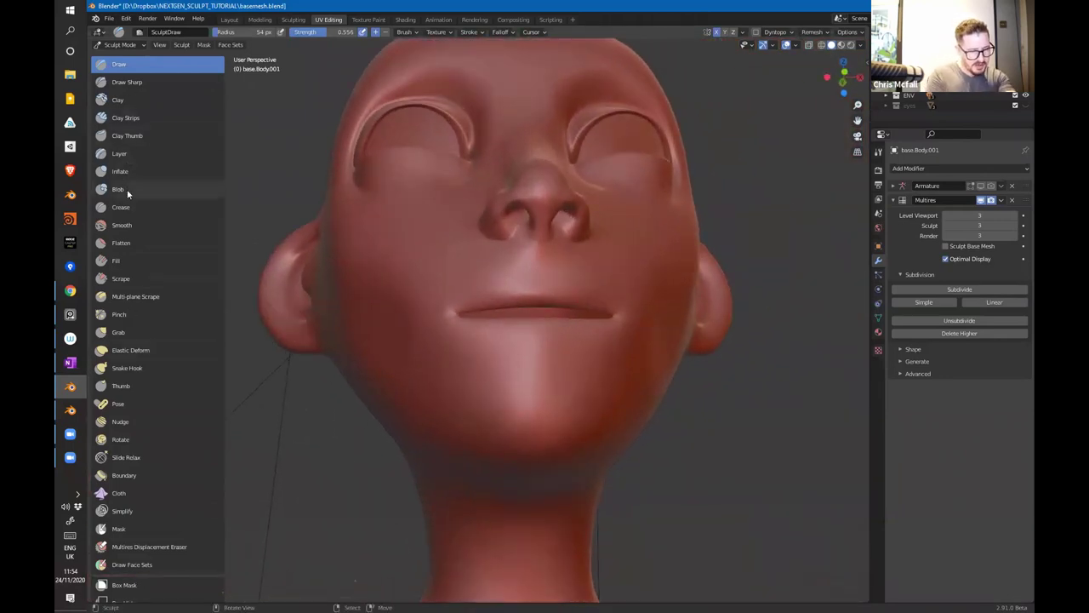
# Step: Choose the Crease brush with a 35 px radius and carve the philtrum groove between nose and upper lip
pyautogui.click(151, 208)
pyautogui.scroll(3, 528, 290)
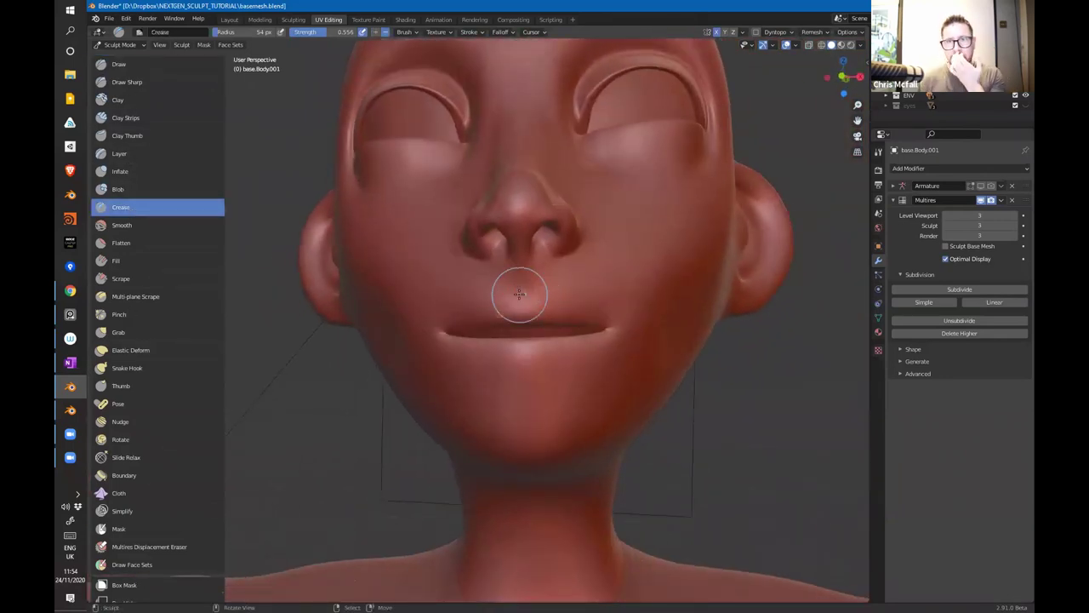
pyautogui.press('f')
pyautogui.click(544, 274)
pyautogui.moveTo(545, 270)
pyautogui.mouseDown(button='middle')
pyautogui.moveTo(569, 282)
pyautogui.moveTo(535, 285)
pyautogui.moveTo(558, 259)
pyautogui.mouseUp(button='middle')
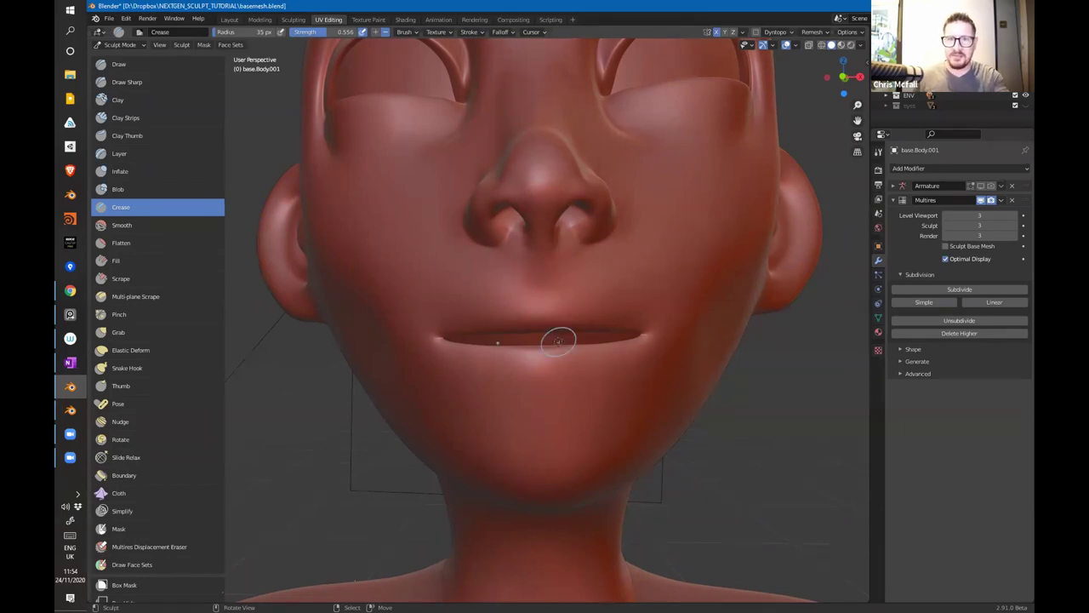
pyautogui.moveTo(558, 341); pyautogui.dragTo(539, 285, button='middle')
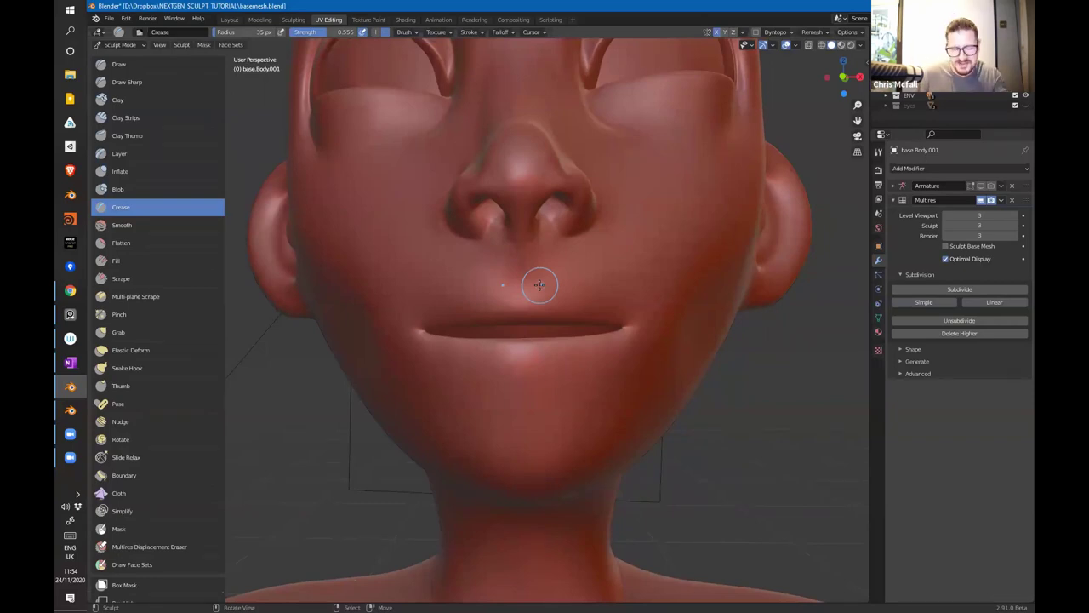
pyautogui.moveTo(520, 261); pyautogui.dragTo(528, 285)
pyautogui.scroll(5, 574, 273)
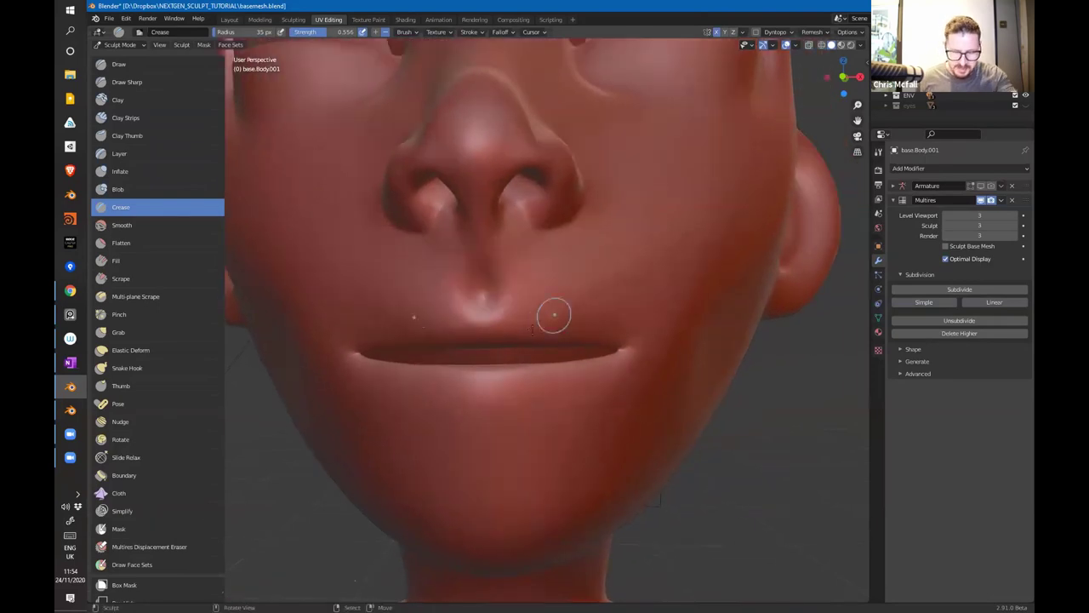
# Step: Reduce the Crease brush to 21 px and define the philtrum edges and the upper lip's outline to the mouth corners
pyautogui.moveTo(522, 253); pyautogui.dragTo(471, 314, button='middle')
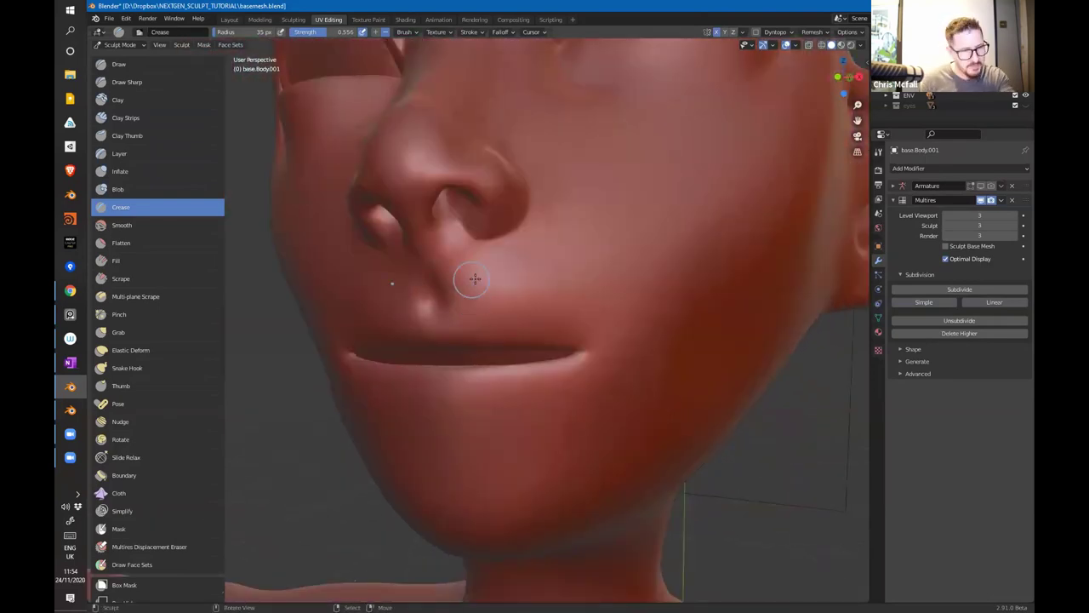
pyautogui.press('f')
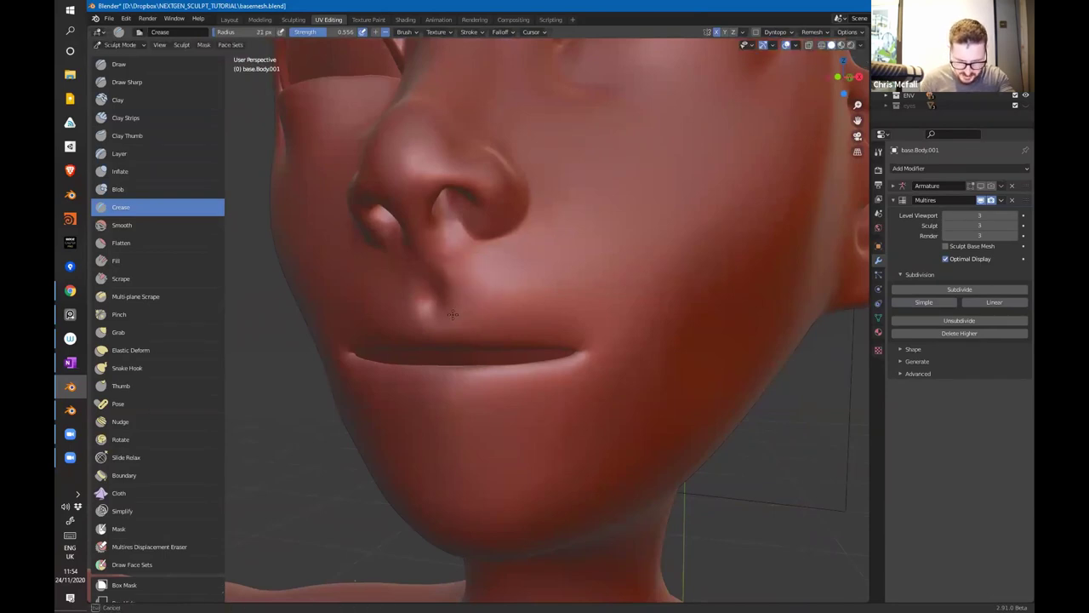
pyautogui.moveTo(442, 287); pyautogui.dragTo(505, 267, button='middle')
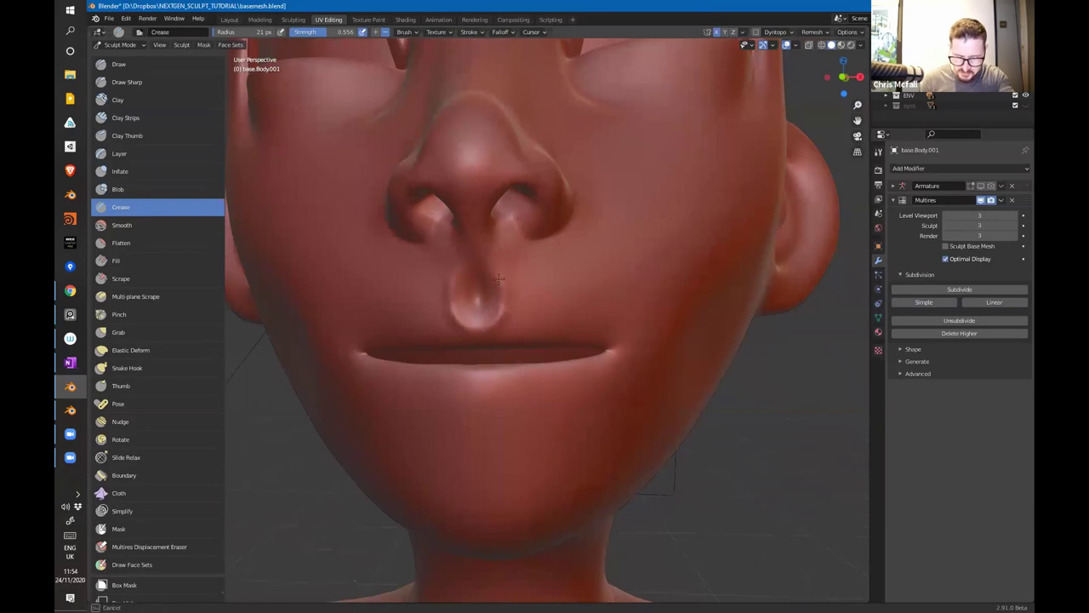
pyautogui.moveTo(466, 322)
pyautogui.mouseDown()
pyautogui.moveTo(459, 304)
pyautogui.moveTo(510, 316)
pyautogui.moveTo(503, 324)
pyautogui.moveTo(531, 313)
pyautogui.moveTo(622, 349)
pyautogui.moveTo(613, 348)
pyautogui.mouseUp()
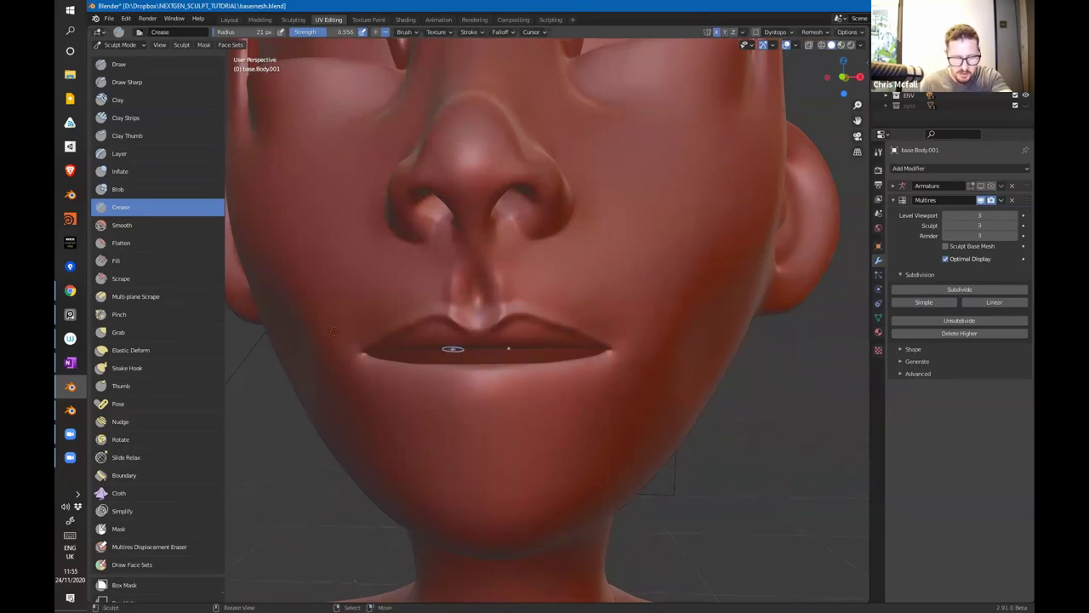
# Step: Choose the Inflate brush, set its radius to 57 px and add volume to the upper lip
pyautogui.click(148, 169)
pyautogui.moveTo(550, 338); pyautogui.dragTo(534, 294, button='middle')
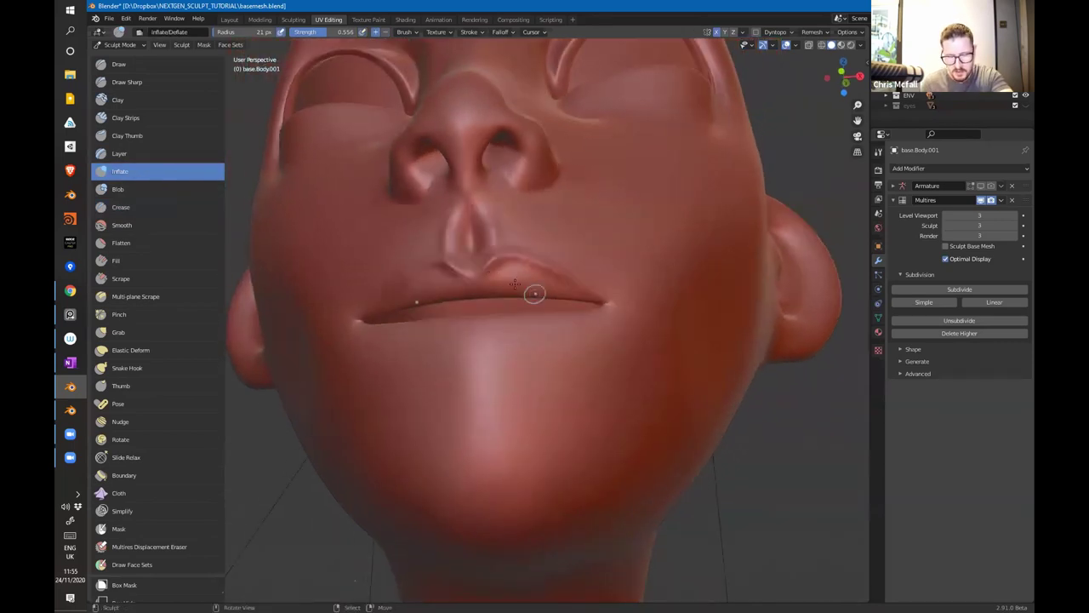
pyautogui.press('f')
pyautogui.click(514, 261)
pyautogui.moveTo(502, 280)
pyautogui.mouseDown()
pyautogui.moveTo(474, 292)
pyautogui.moveTo(522, 281)
pyautogui.moveTo(508, 269)
pyautogui.mouseUp()
pyautogui.moveTo(506, 269); pyautogui.dragTo(530, 257)
pyautogui.moveTo(535, 268); pyautogui.dragTo(510, 259, button='middle')
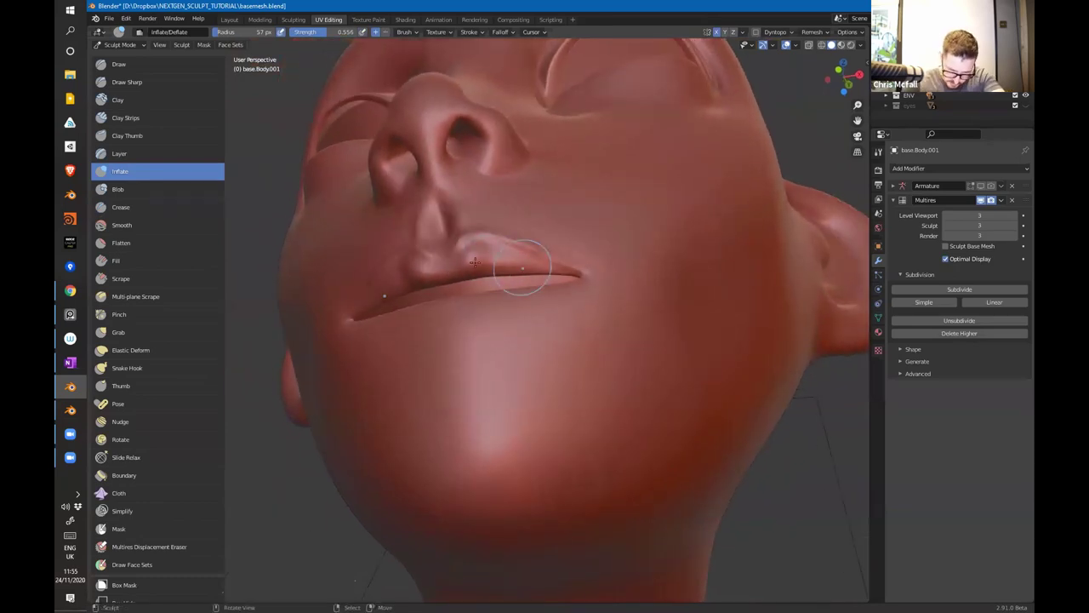
pyautogui.moveTo(486, 245)
pyautogui.mouseDown(button='middle')
pyautogui.moveTo(540, 304)
pyautogui.moveTo(545, 294)
pyautogui.moveTo(530, 287)
pyautogui.moveTo(621, 233)
pyautogui.mouseUp(button='middle')
pyautogui.moveTo(548, 327)
pyautogui.keyDown('ctrl'); pyautogui.mouseDown(button='middle')
pyautogui.moveTo(590, 291)
pyautogui.moveTo(578, 305)
pyautogui.mouseUp(button='middle'); pyautogui.keyUp('ctrl')
# Step: Widen the 3D viewport and show its View settings in the sidebar
pyautogui.moveTo(866, 61); pyautogui.dragTo(970, 68)
pyautogui.press('n')
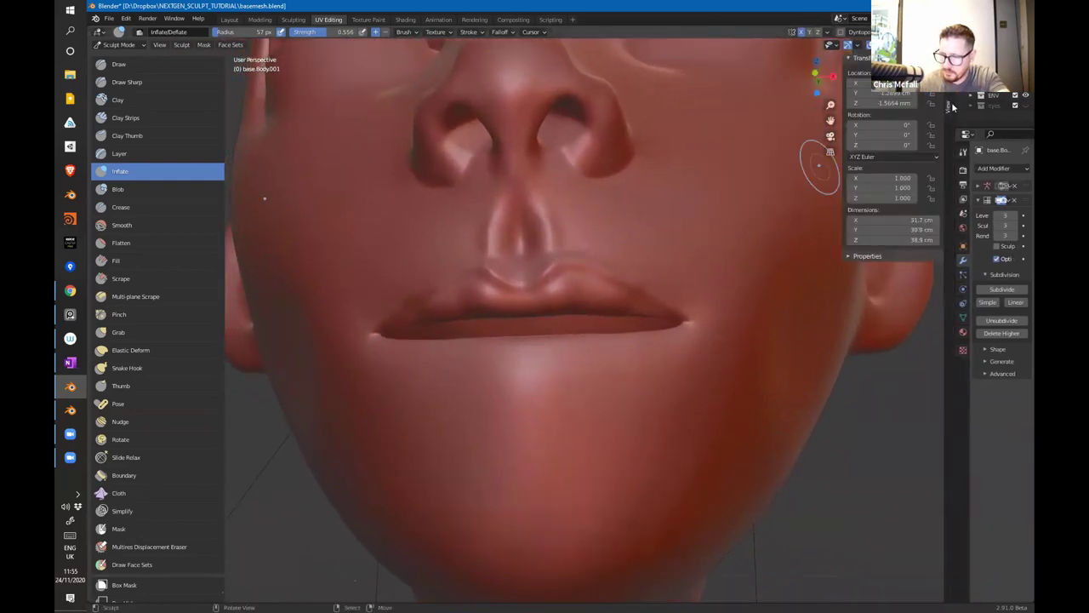
pyautogui.click(946, 106)
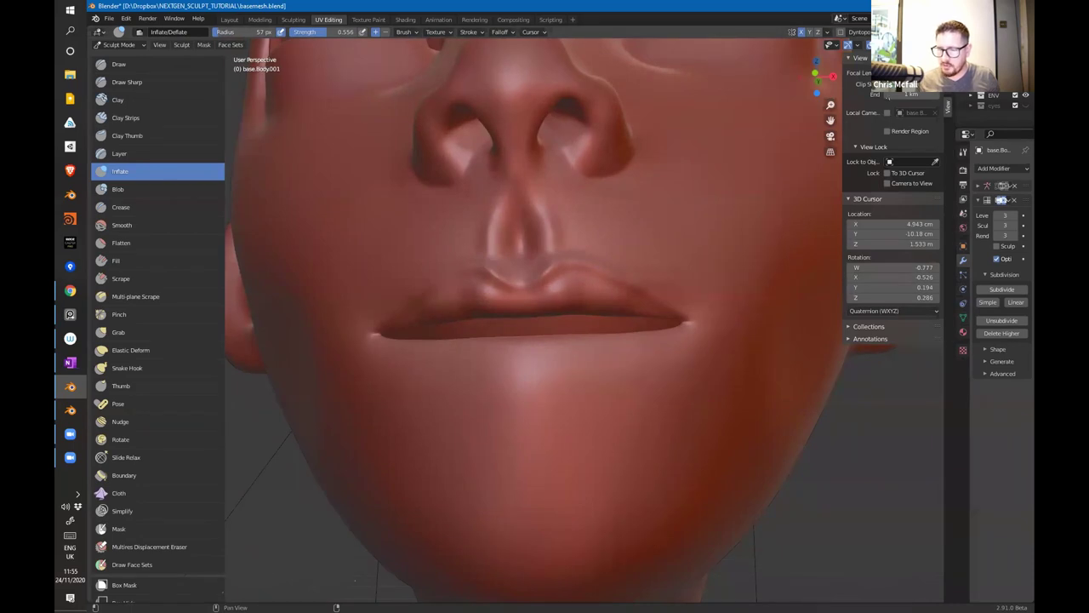
# Step: Smooth the upper lip's border beside the philtrum and refine the lip with the Inflate brush at 32 px
pyautogui.moveTo(637, 341); pyautogui.dragTo(690, 267, button='middle')
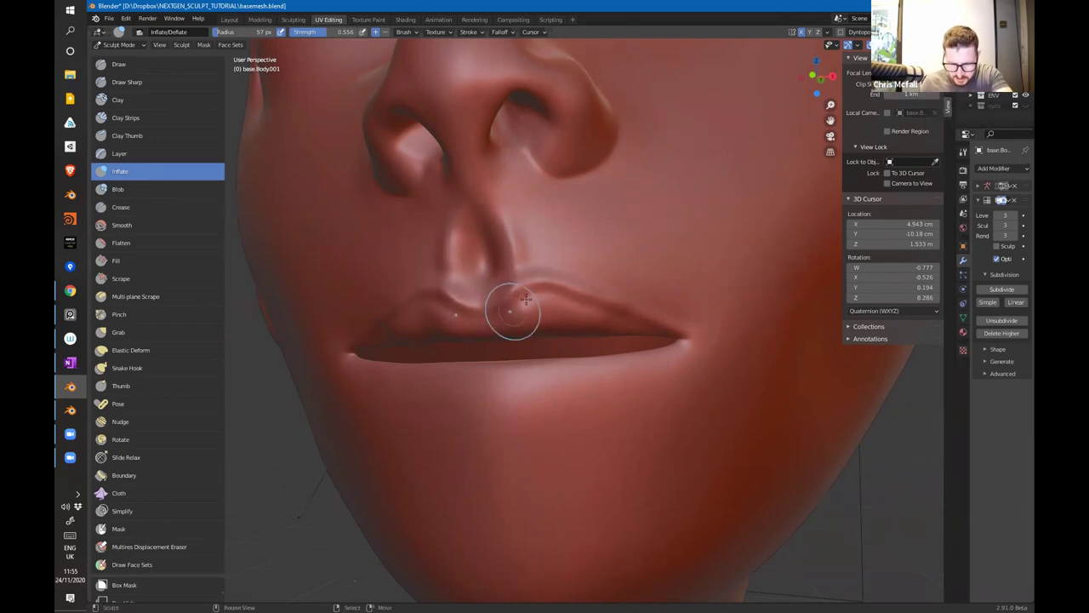
pyautogui.keyDown('shift'); pyautogui.moveTo(533, 288); pyautogui.dragTo(569, 301); pyautogui.keyUp('shift')
pyautogui.press('f')
pyautogui.click(593, 313)
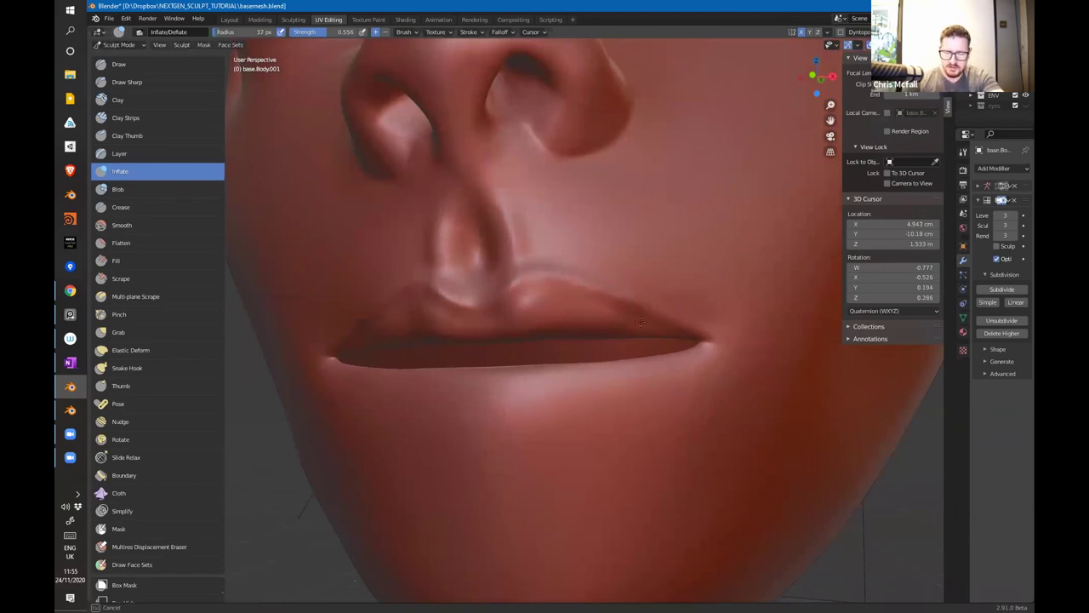
pyautogui.moveTo(445, 315); pyautogui.dragTo(422, 299)
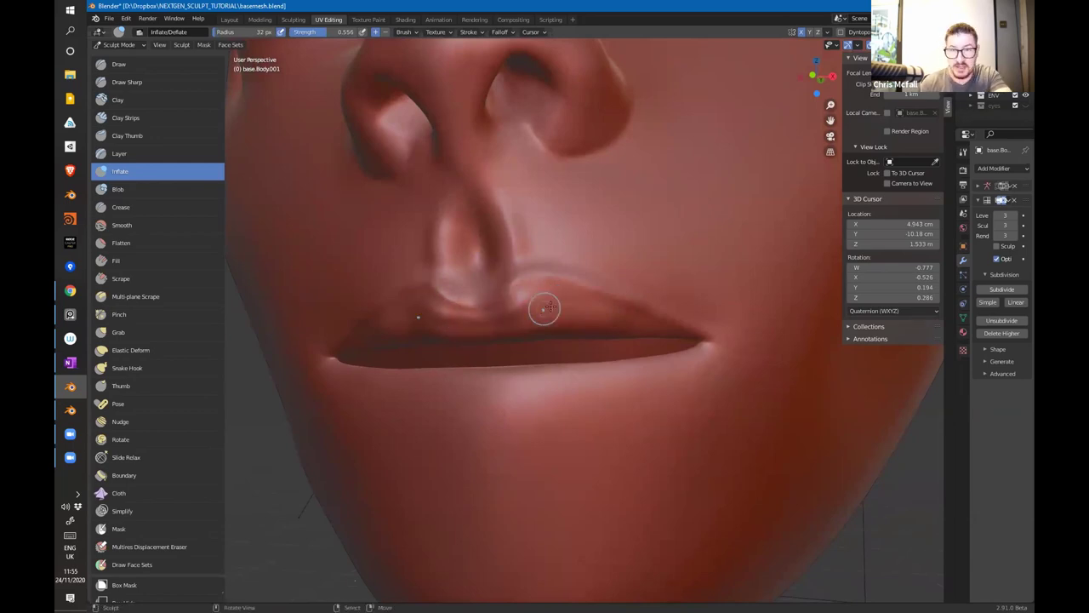
# Step: Enlarge the Inflate brush to 71 px and fill out the upper lip beside its centre
pyautogui.moveTo(550, 307); pyautogui.dragTo(549, 290, button='middle')
pyautogui.press('f')
pyautogui.click(534, 274)
pyautogui.moveTo(502, 274)
pyautogui.mouseDown()
pyautogui.moveTo(530, 264)
pyautogui.moveTo(471, 278)
pyautogui.moveTo(559, 284)
pyautogui.mouseUp()
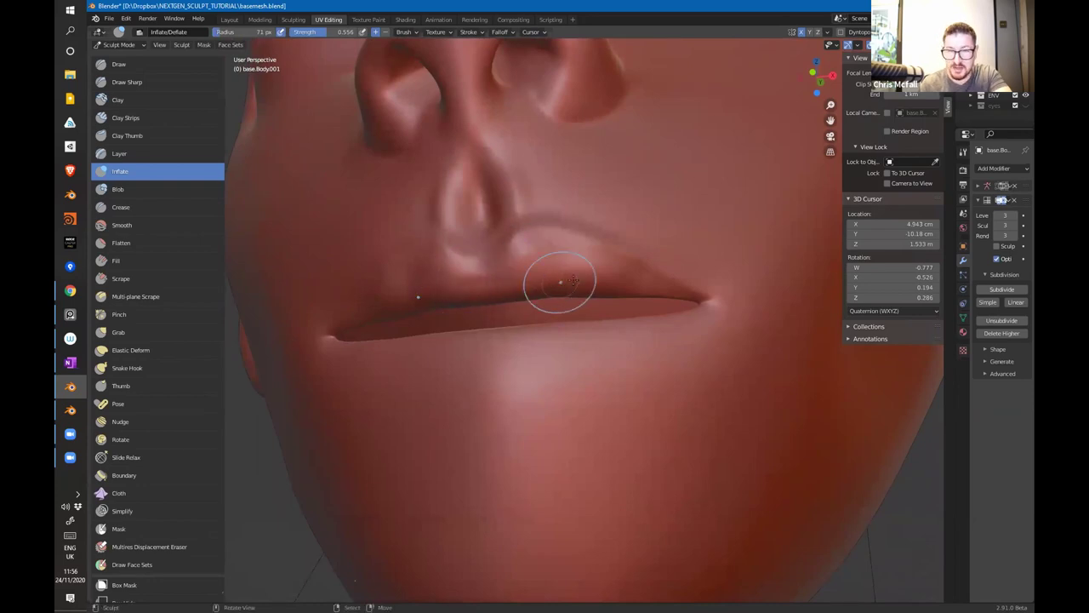
pyautogui.moveTo(559, 284); pyautogui.dragTo(553, 247, button='middle')
# Step: Inflate the upper lip along its length out to the mouth corner, working from below
pyautogui.moveTo(429, 212); pyautogui.dragTo(451, 185)
pyautogui.moveTo(428, 198); pyautogui.dragTo(451, 179)
pyautogui.moveTo(429, 193); pyautogui.dragTo(400, 222)
pyautogui.moveTo(364, 260)
pyautogui.mouseDown()
pyautogui.moveTo(356, 266)
pyautogui.moveTo(374, 250)
pyautogui.mouseUp()
pyautogui.moveTo(358, 266); pyautogui.dragTo(365, 261)
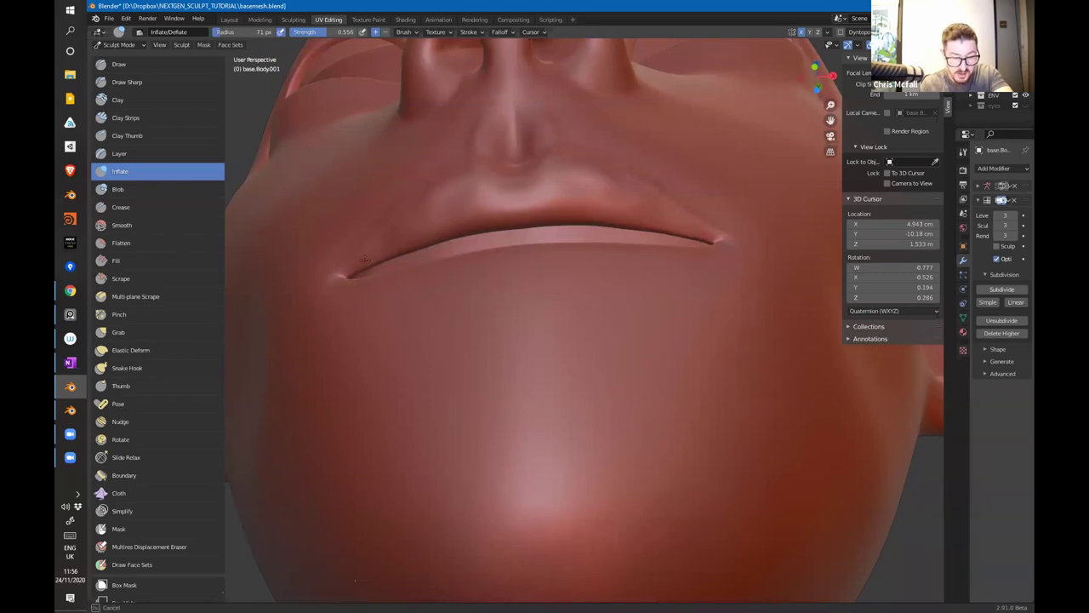
pyautogui.moveTo(453, 194); pyautogui.dragTo(456, 191)
pyautogui.moveTo(377, 250); pyautogui.dragTo(403, 230)
# Step: Add more volume to the middle of the upper lip below the philtrum with the 71 px Inflate brush
pyautogui.moveTo(515, 202); pyautogui.dragTo(550, 248, button='middle')
pyautogui.moveTo(500, 253); pyautogui.dragTo(472, 304)
pyautogui.moveTo(544, 295)
pyautogui.mouseDown()
pyautogui.moveTo(522, 275)
pyautogui.moveTo(442, 295)
pyautogui.moveTo(567, 294)
pyautogui.mouseUp()
pyautogui.moveTo(567, 294)
pyautogui.mouseDown(button='middle')
pyautogui.moveTo(673, 284)
pyautogui.moveTo(647, 331)
pyautogui.moveTo(669, 323)
pyautogui.mouseUp(button='middle')
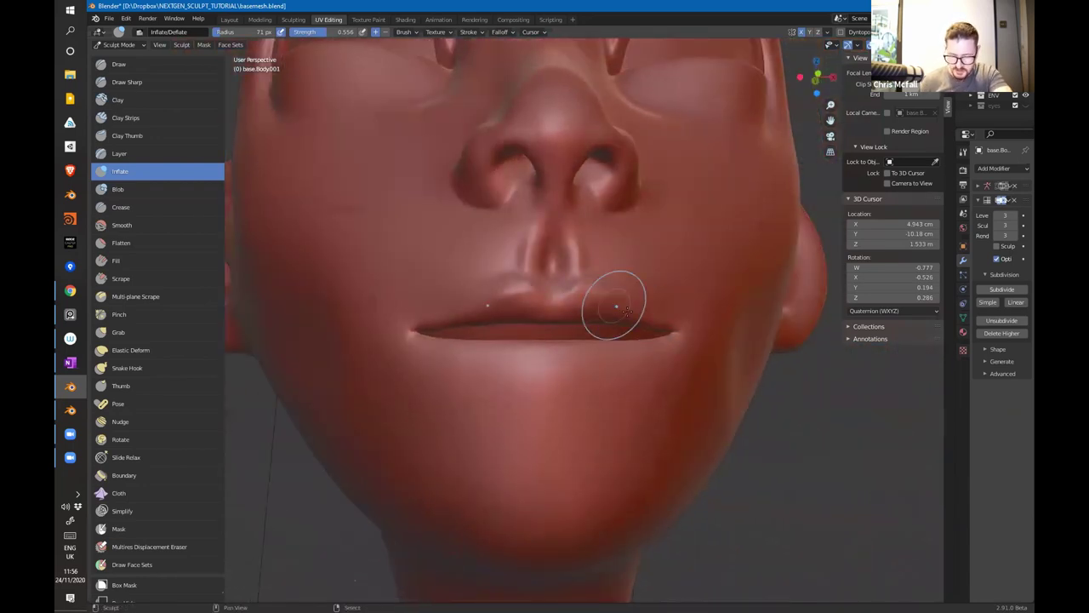
# Step: Scrape the surface between the nose and the upper lip with the Scrape brush at 71 px
pyautogui.click(127, 207)
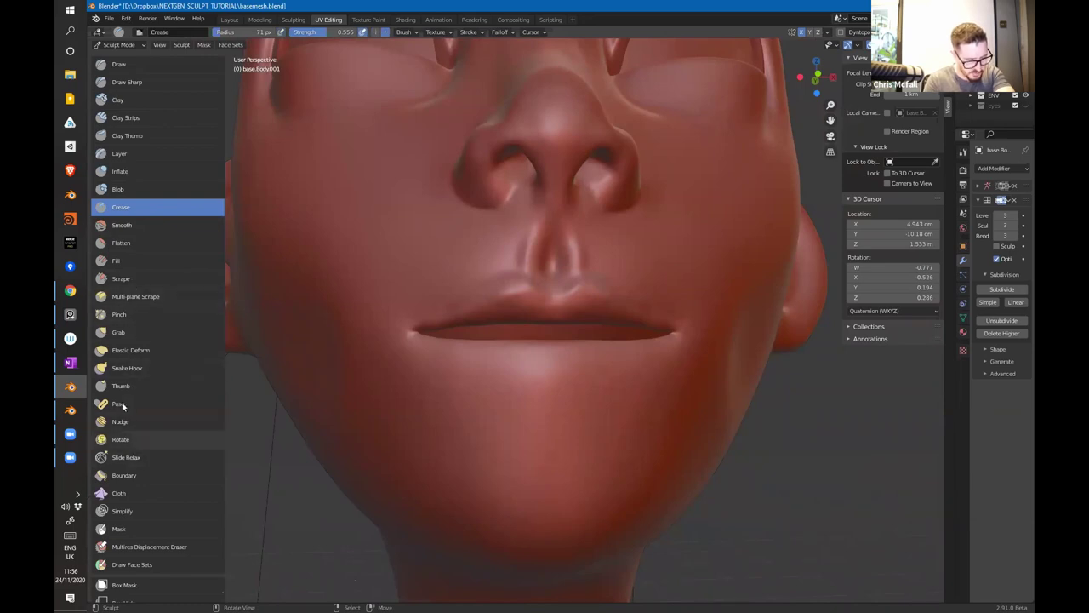
pyautogui.click(123, 279)
pyautogui.moveTo(623, 295); pyautogui.dragTo(575, 250, button='middle')
pyautogui.moveTo(508, 265)
pyautogui.mouseDown()
pyautogui.moveTo(518, 260)
pyautogui.moveTo(514, 278)
pyautogui.moveTo(502, 272)
pyautogui.moveTo(544, 280)
pyautogui.mouseUp()
pyautogui.moveTo(585, 271)
pyautogui.mouseDown(button='middle')
pyautogui.moveTo(606, 247)
pyautogui.moveTo(596, 319)
pyautogui.moveTo(519, 372)
pyautogui.mouseUp(button='middle')
pyautogui.moveTo(547, 316)
pyautogui.mouseDown(button='middle')
pyautogui.moveTo(534, 328)
pyautogui.moveTo(524, 320)
pyautogui.mouseUp(button='middle')
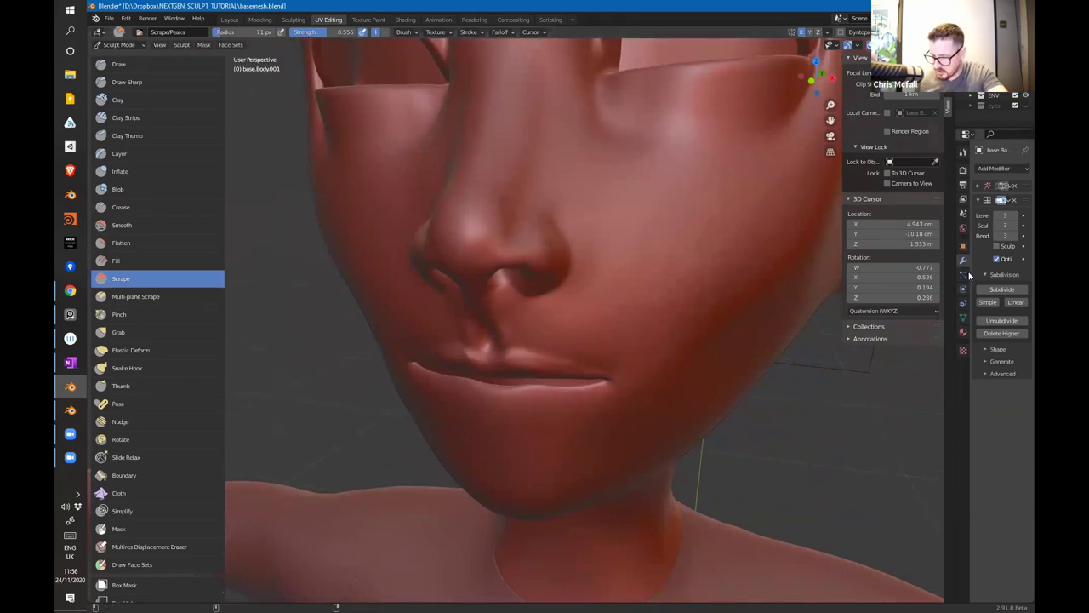
# Step: Show the Scrape brush's settings in a wider properties area and set its Sculpt Plane to View Plane
pyautogui.click(964, 152)
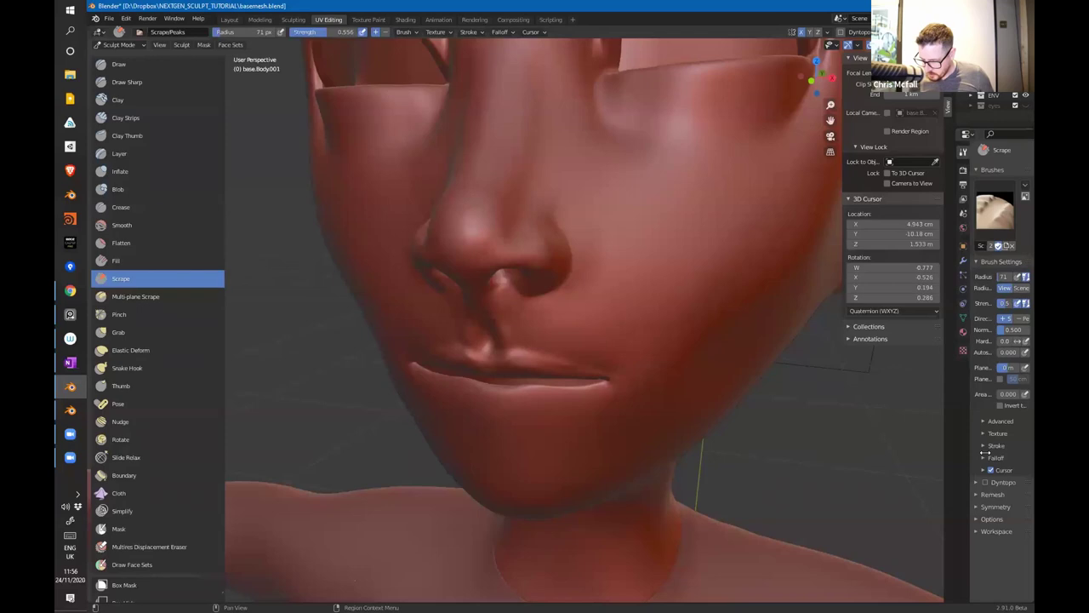
pyautogui.moveTo(954, 465); pyautogui.dragTo(861, 459)
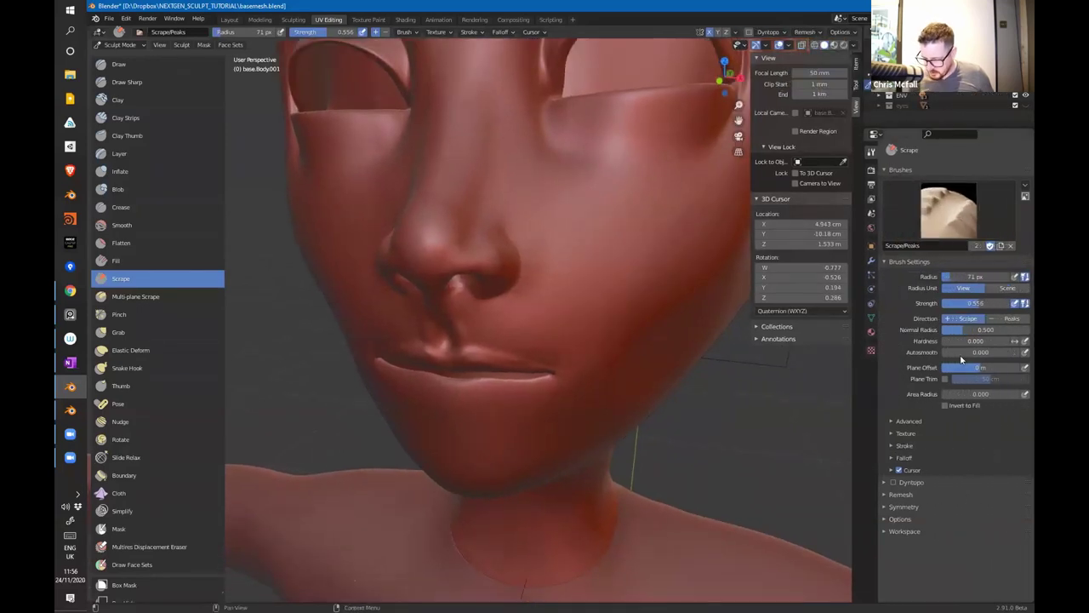
pyautogui.click(908, 446)
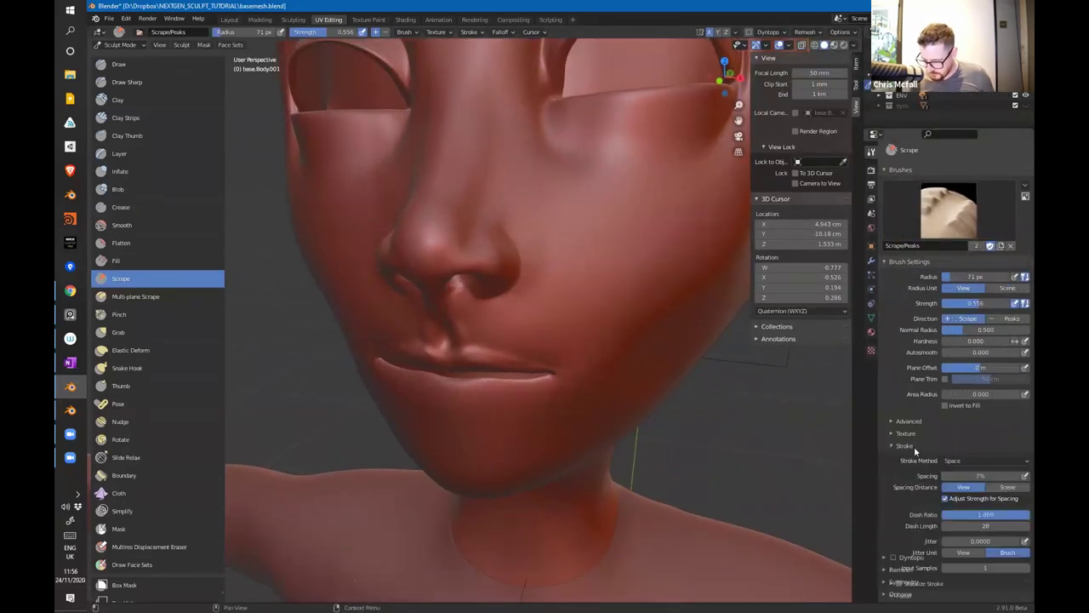
pyautogui.click(898, 444)
pyautogui.click(909, 421)
pyautogui.click(978, 491)
pyautogui.click(972, 515)
# Step: Scrape along the upper lip from beside the philtrum toward the mouth corner with the adjusted Scrape brush
pyautogui.moveTo(710, 457); pyautogui.dragTo(462, 324, button='middle')
pyautogui.moveTo(459, 342)
pyautogui.mouseDown()
pyautogui.moveTo(434, 328)
pyautogui.moveTo(455, 347)
pyautogui.moveTo(476, 309)
pyautogui.moveTo(459, 306)
pyautogui.moveTo(446, 312)
pyautogui.moveTo(501, 347)
pyautogui.mouseUp()
pyautogui.moveTo(500, 347)
pyautogui.mouseDown(button='middle')
pyautogui.moveTo(607, 267)
pyautogui.moveTo(508, 267)
pyautogui.moveTo(534, 294)
pyautogui.moveTo(494, 292)
pyautogui.mouseUp(button='middle')
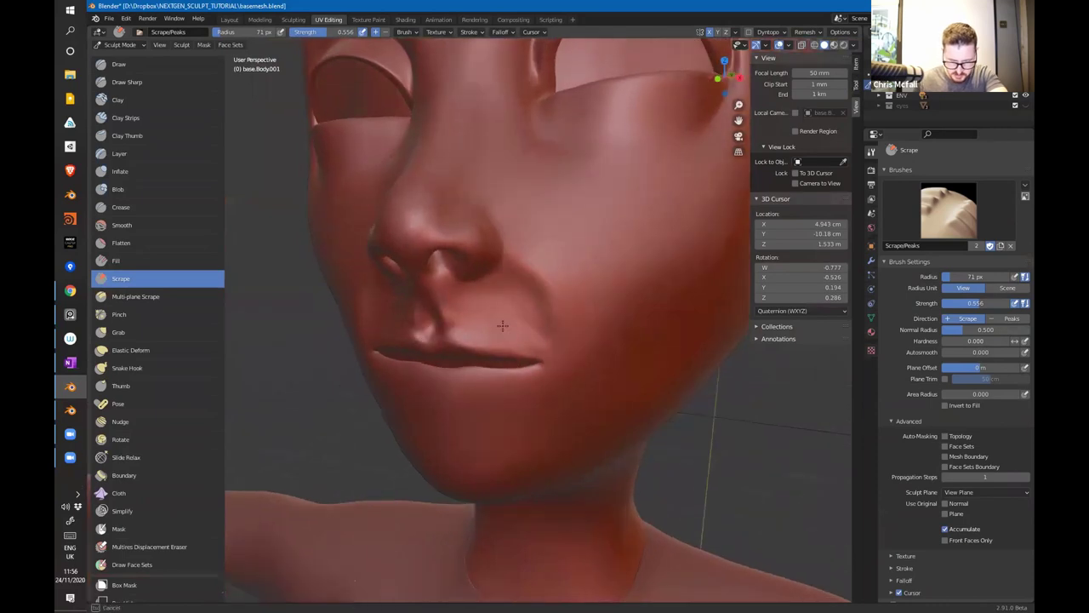
pyautogui.moveTo(539, 344); pyautogui.dragTo(579, 366, button='middle')
pyautogui.moveTo(578, 281)
pyautogui.mouseDown(button='middle')
pyautogui.moveTo(483, 268)
pyautogui.moveTo(508, 331)
pyautogui.mouseUp(button='middle')
# Step: Carve the fold running from the nostril wing into the cheek with the Crease brush at 37 px
pyautogui.moveTo(498, 275)
pyautogui.mouseDown(button='middle')
pyautogui.moveTo(488, 292)
pyautogui.moveTo(459, 289)
pyautogui.moveTo(576, 266)
pyautogui.moveTo(586, 240)
pyautogui.mouseUp(button='middle')
pyautogui.click(120, 206)
pyautogui.press('f')
pyautogui.click(592, 238)
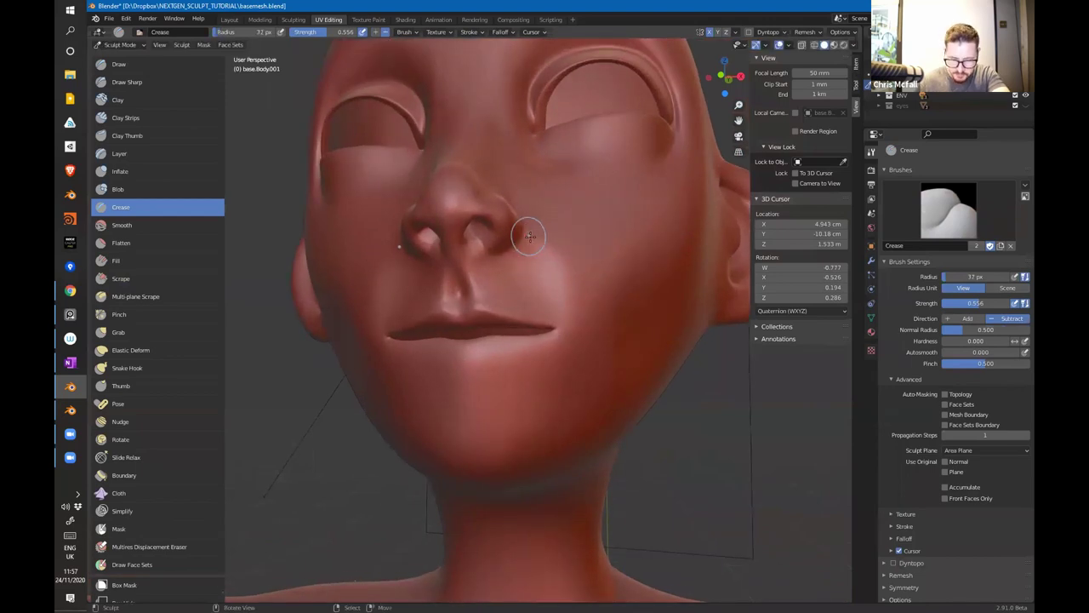
pyautogui.moveTo(528, 238)
pyautogui.mouseDown()
pyautogui.moveTo(536, 252)
pyautogui.moveTo(517, 230)
pyautogui.mouseUp()
pyautogui.moveTo(539, 265); pyautogui.dragTo(521, 221)
pyautogui.moveTo(536, 233); pyautogui.dragTo(521, 210)
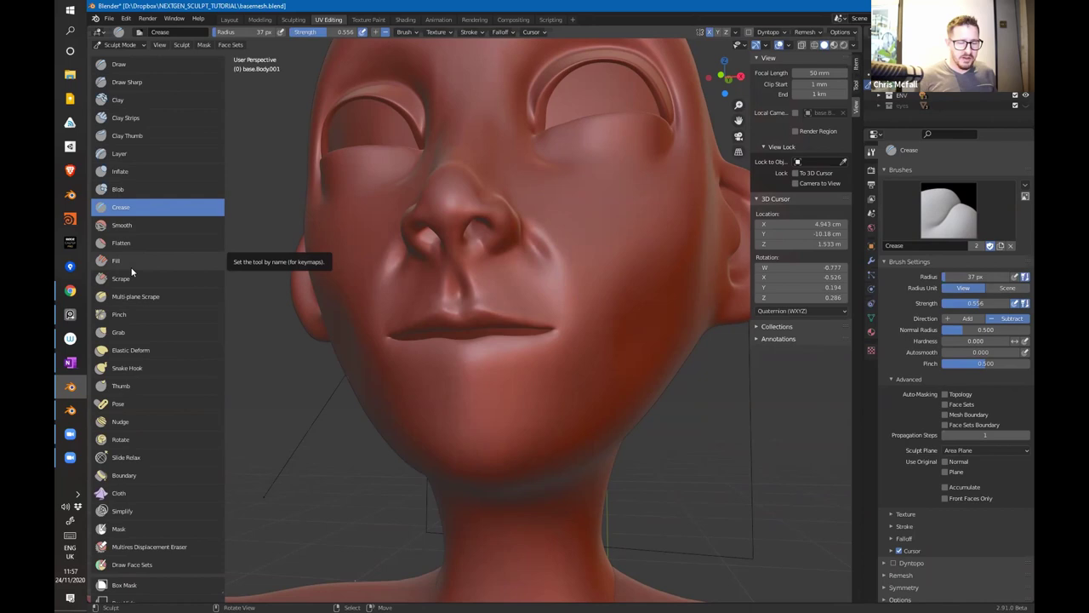
# Step: Sharpen the fold beside the nostril wing with the Pinch brush at 37 px
pyautogui.click(109, 18)
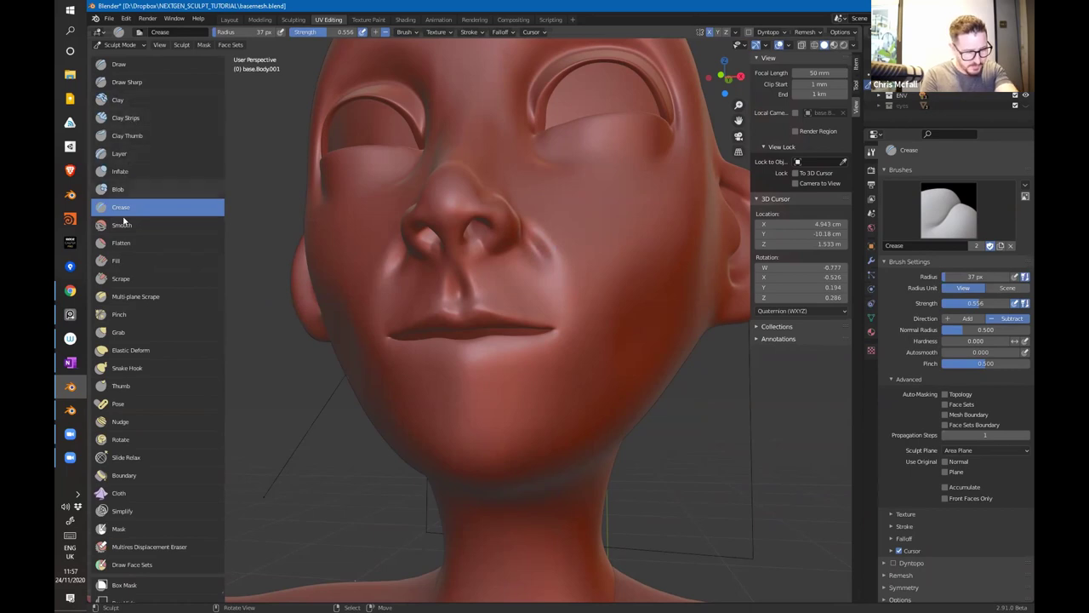
pyautogui.click(119, 315)
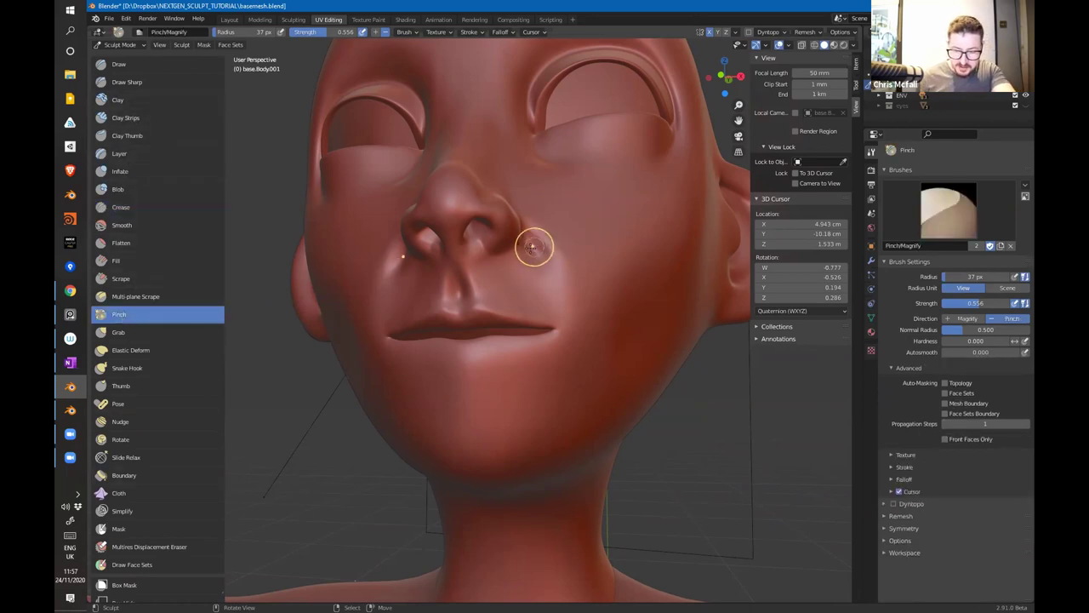
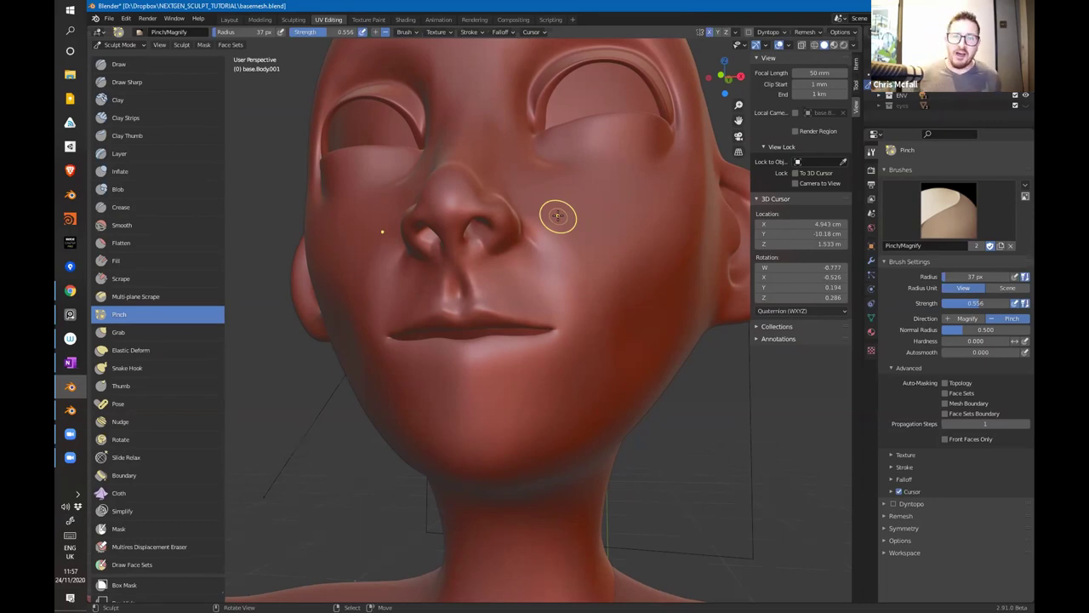
pyautogui.moveTo(558, 216); pyautogui.dragTo(584, 306, button='middle')
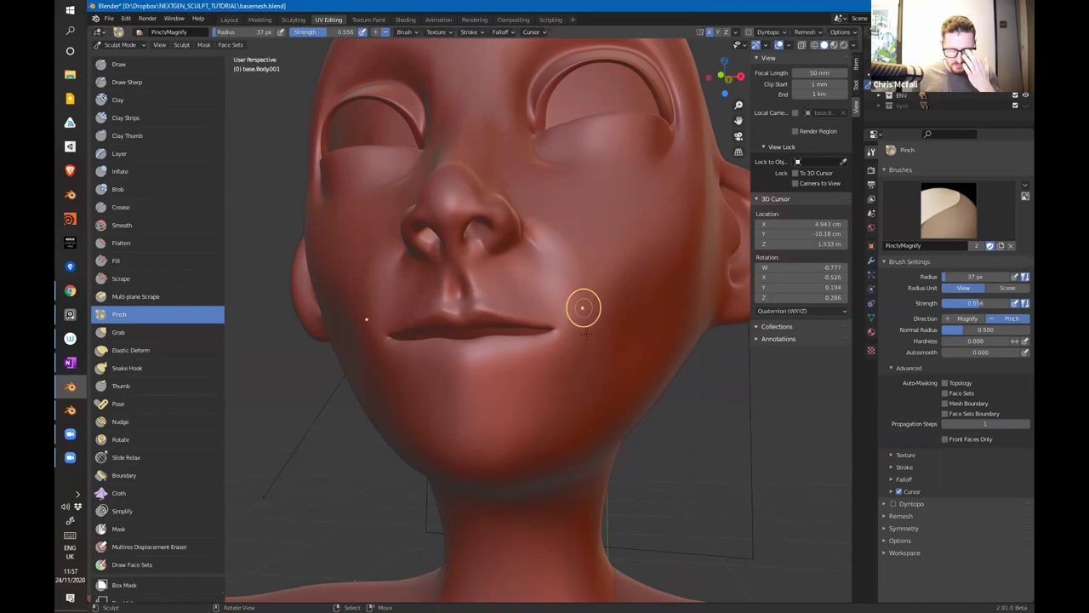
# Step: Carve the lower lip's bottom contour with the Crease brush at 37 px
pyautogui.moveTo(598, 357)
pyautogui.mouseDown(button='middle')
pyautogui.moveTo(619, 367)
pyautogui.moveTo(598, 359)
pyautogui.mouseUp(button='middle')
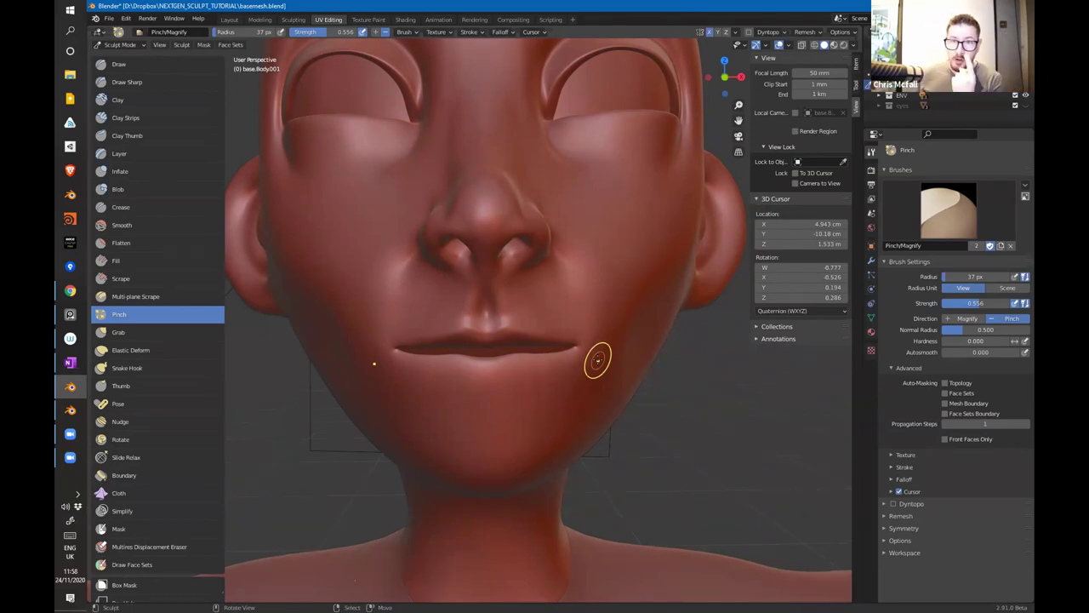
pyautogui.scroll(4, 605, 354)
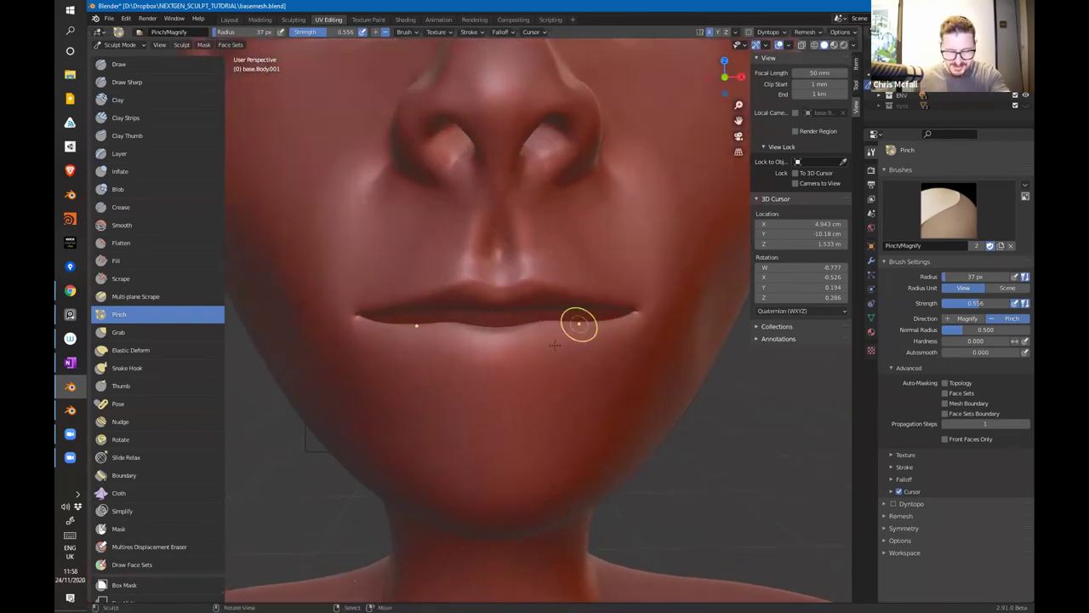
pyautogui.click(129, 206)
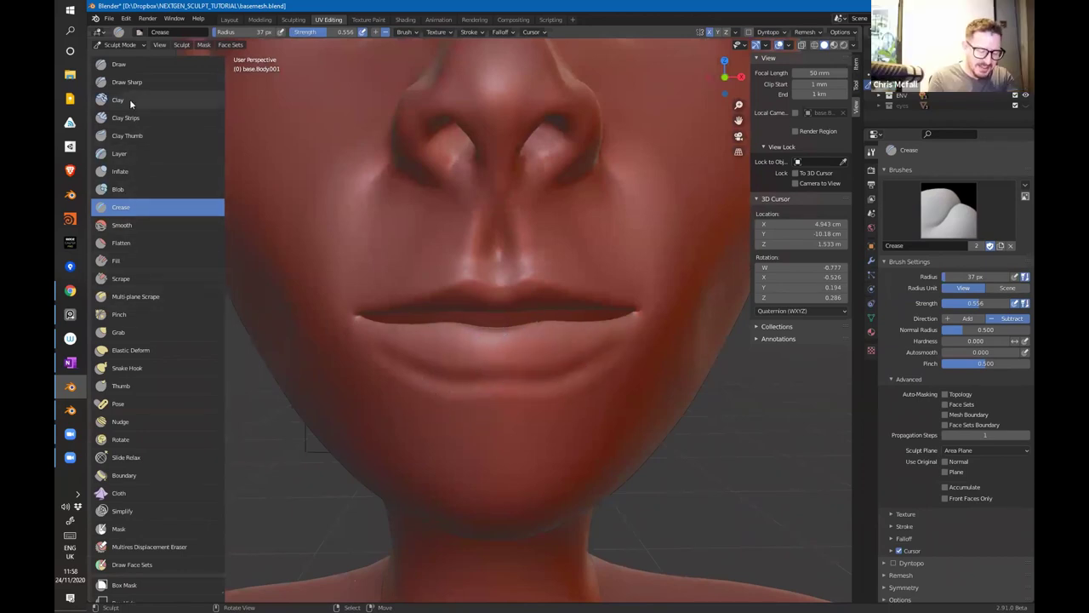
pyautogui.moveTo(151, 533)
pyautogui.mouseDown(button='middle')
pyautogui.moveTo(151, 502)
pyautogui.moveTo(150, 528)
pyautogui.mouseUp(button='middle')
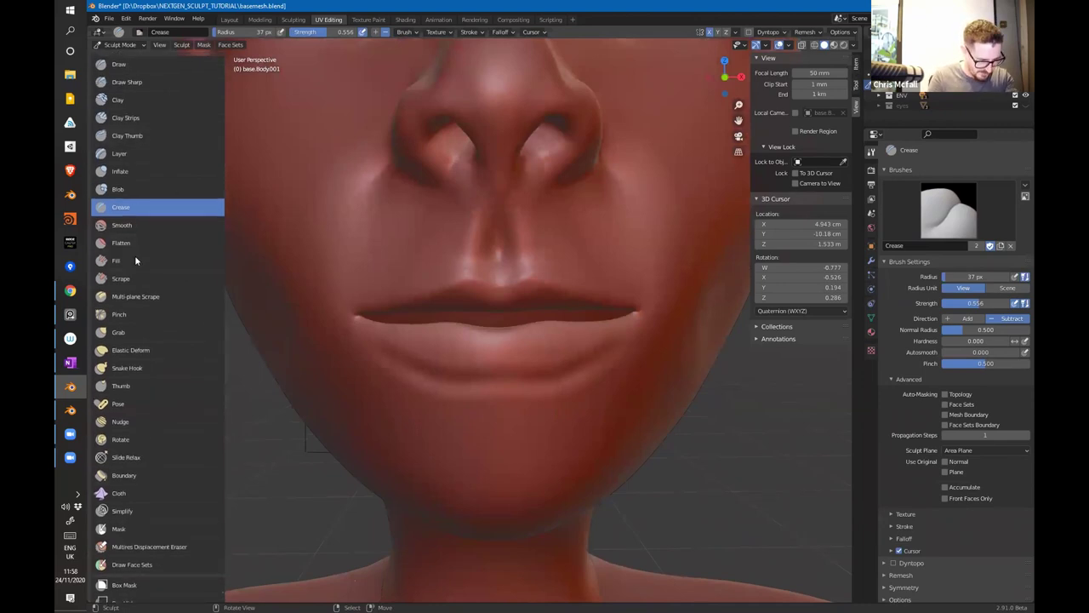
# Step: Enlarge the Pinch brush to 96 px and tighten the lower lip's bottom contour
pyautogui.click(135, 312)
pyautogui.press('f')
pyautogui.click(494, 379)
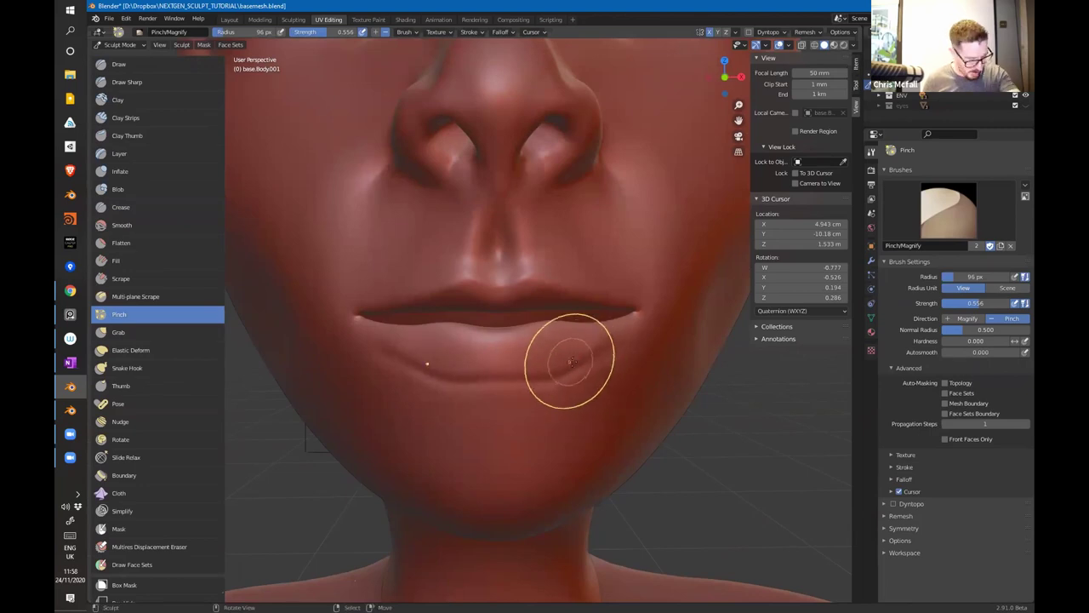
pyautogui.moveTo(580, 366); pyautogui.dragTo(528, 354, button='middle')
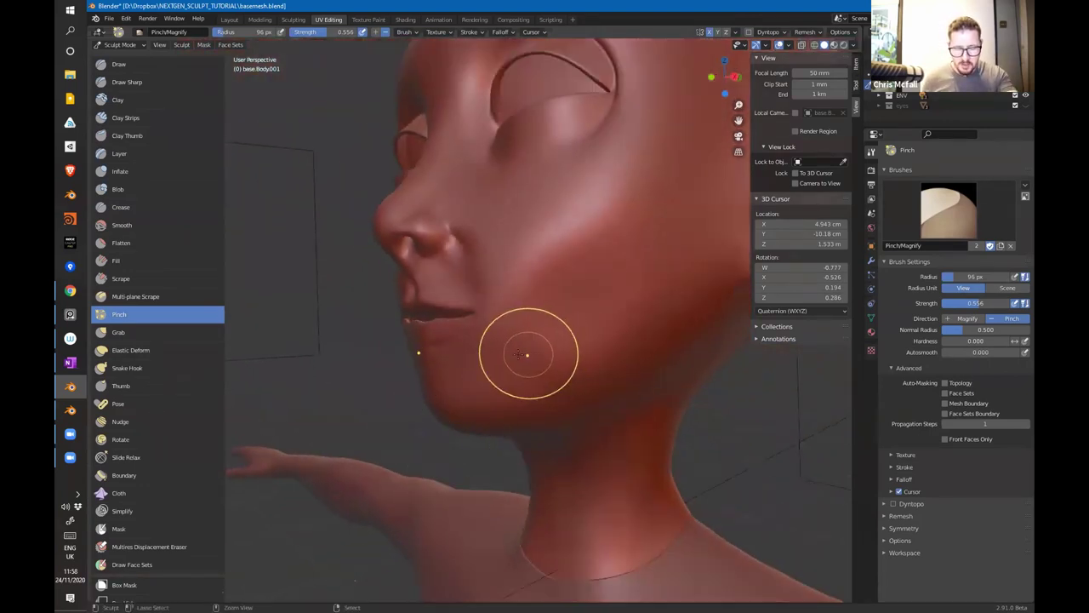
pyautogui.moveTo(554, 292); pyautogui.dragTo(614, 317, button='middle')
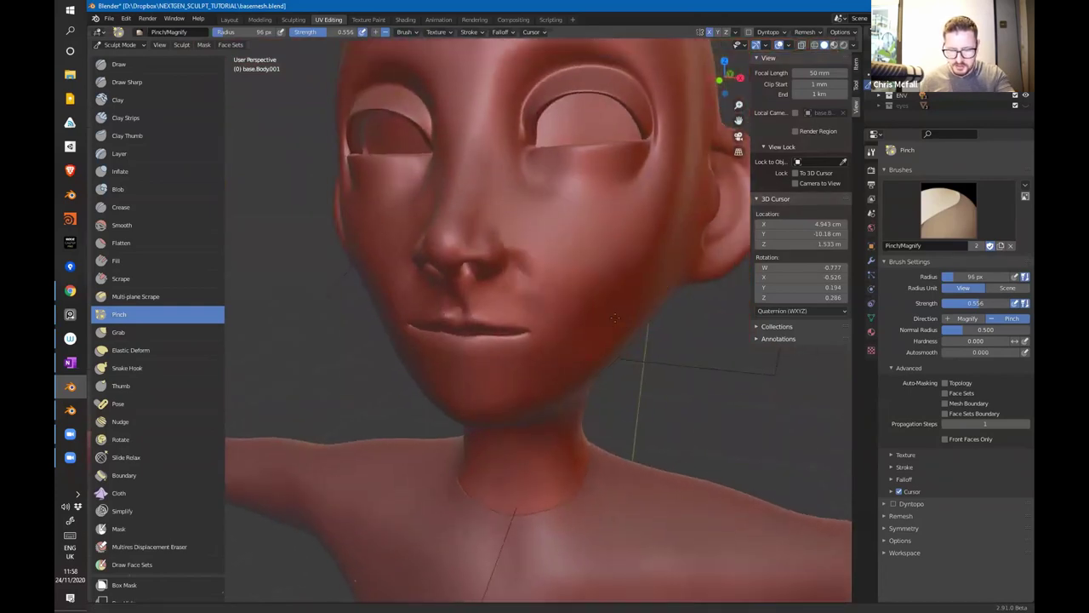
# Step: Leave the head's Sculpt Mode, select the body mesh and open it in Edit Mode
pyautogui.scroll(-4, 514, 388)
pyautogui.hotkey('ctrl', 'Tab')
pyautogui.moveTo(584, 383)
pyautogui.mouseDown(button='middle')
pyautogui.moveTo(549, 374)
pyautogui.moveTo(553, 343)
pyautogui.moveTo(536, 337)
pyautogui.moveTo(639, 357)
pyautogui.moveTo(596, 353)
pyautogui.moveTo(635, 334)
pyautogui.moveTo(596, 398)
pyautogui.mouseUp(button='middle')
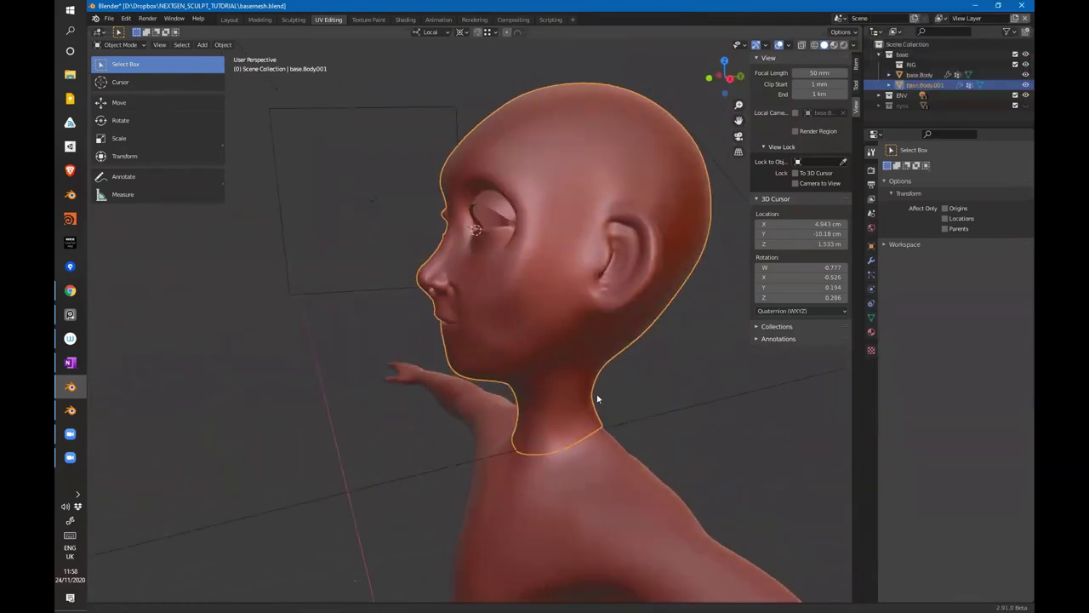
pyautogui.moveTo(526, 375); pyautogui.dragTo(479, 335, button='middle')
pyautogui.rightClick(479, 335)
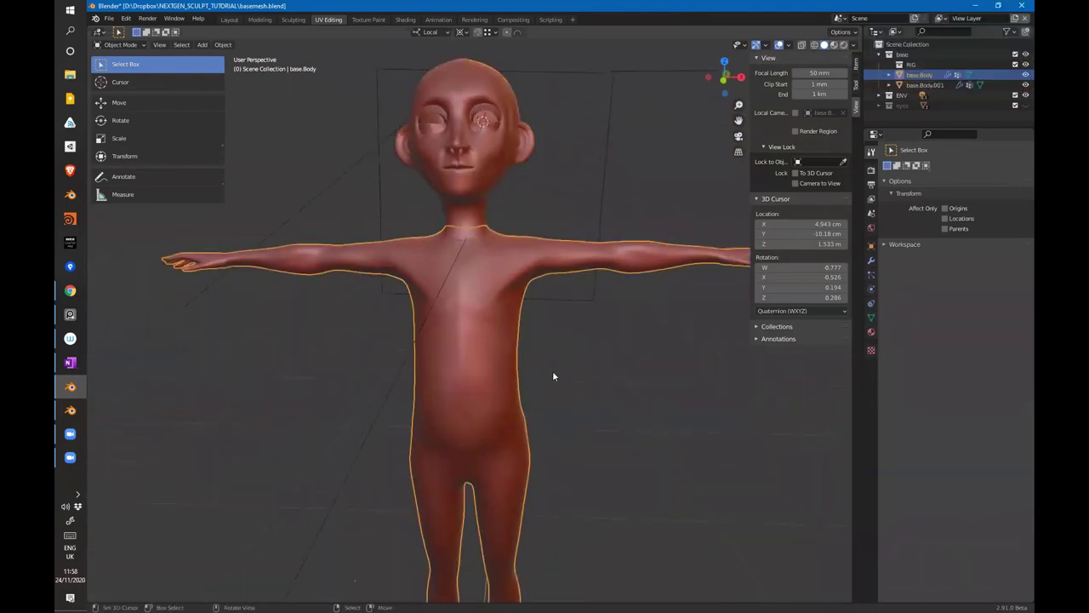
pyautogui.hotkey('ctrl', 'Tab')
pyautogui.click(582, 354)
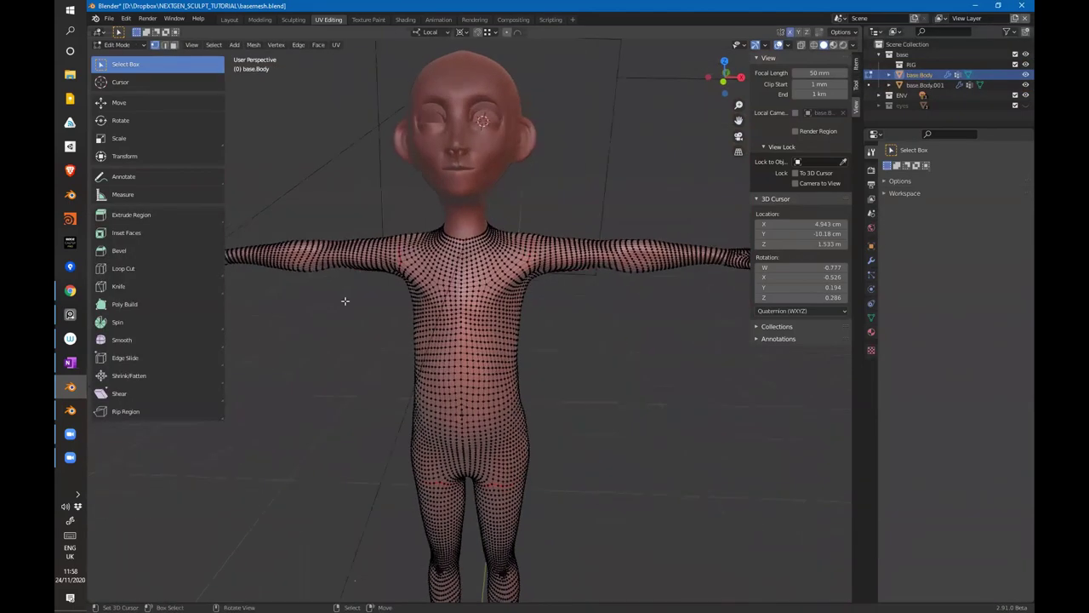
# Step: Return the body to Object Mode and apply its Mirror modifier, keeping the Armature modifier
pyautogui.click(870, 288)
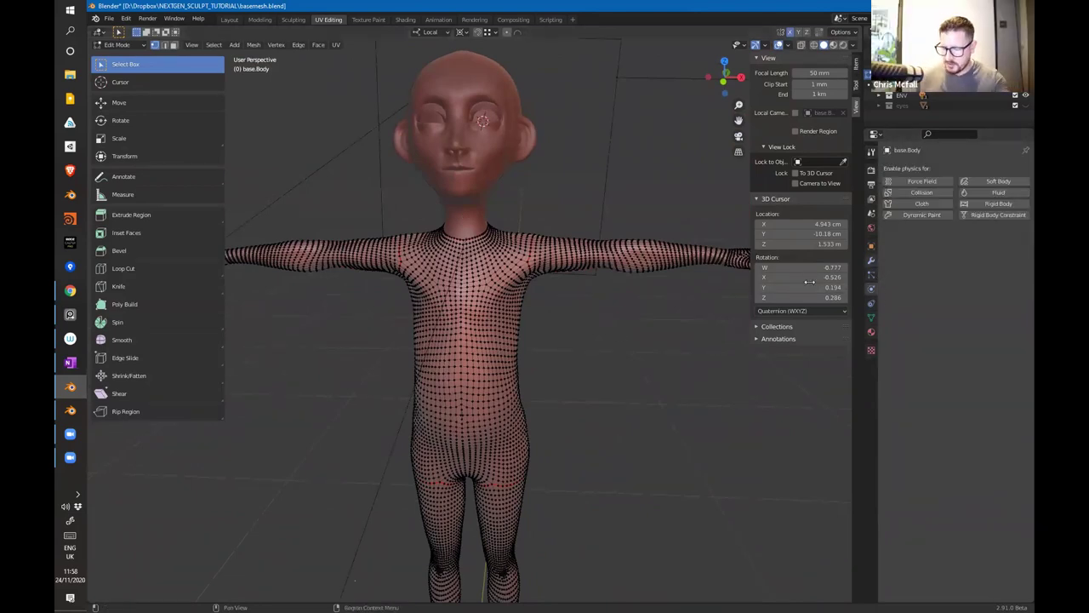
pyautogui.click(871, 260)
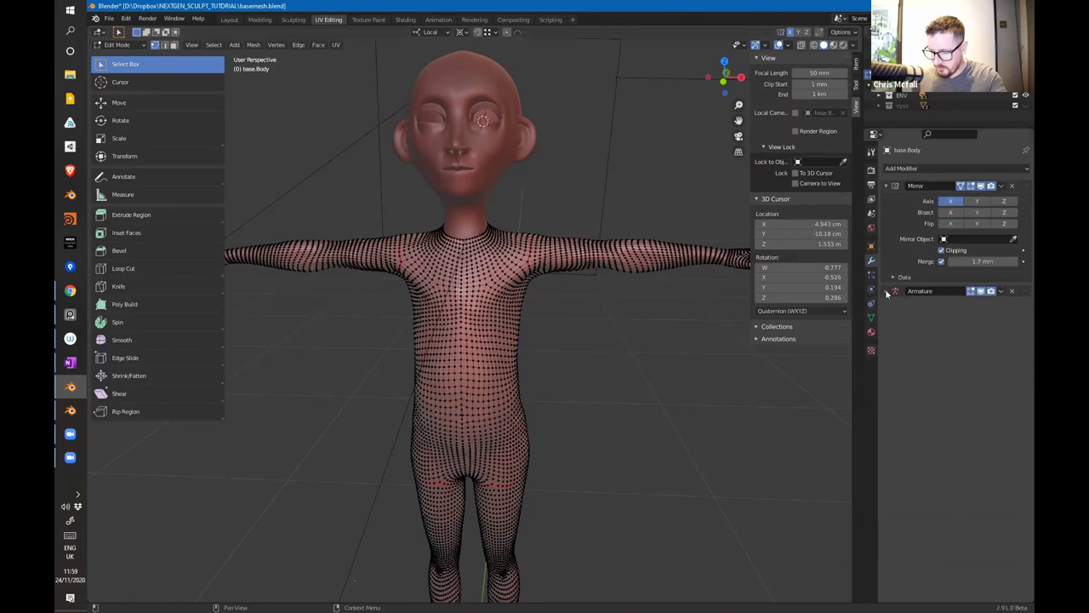
pyautogui.click(887, 292)
pyautogui.hotkey('ctrl', 'Tab')
pyautogui.click(419, 292)
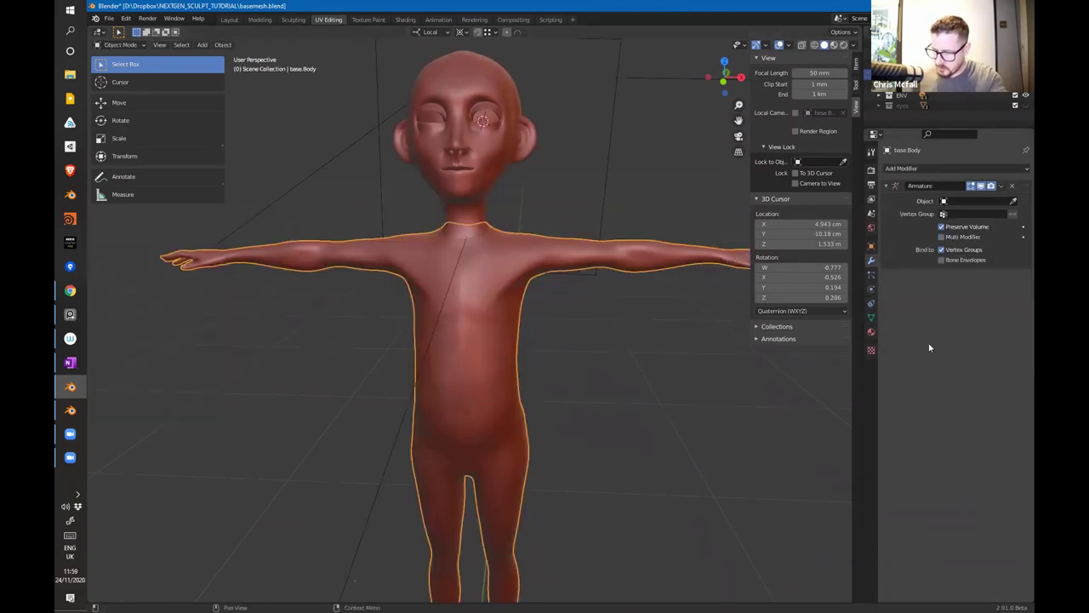
# Step: Select all body faces assigned to the vest material in Edit Mode
pyautogui.click(871, 332)
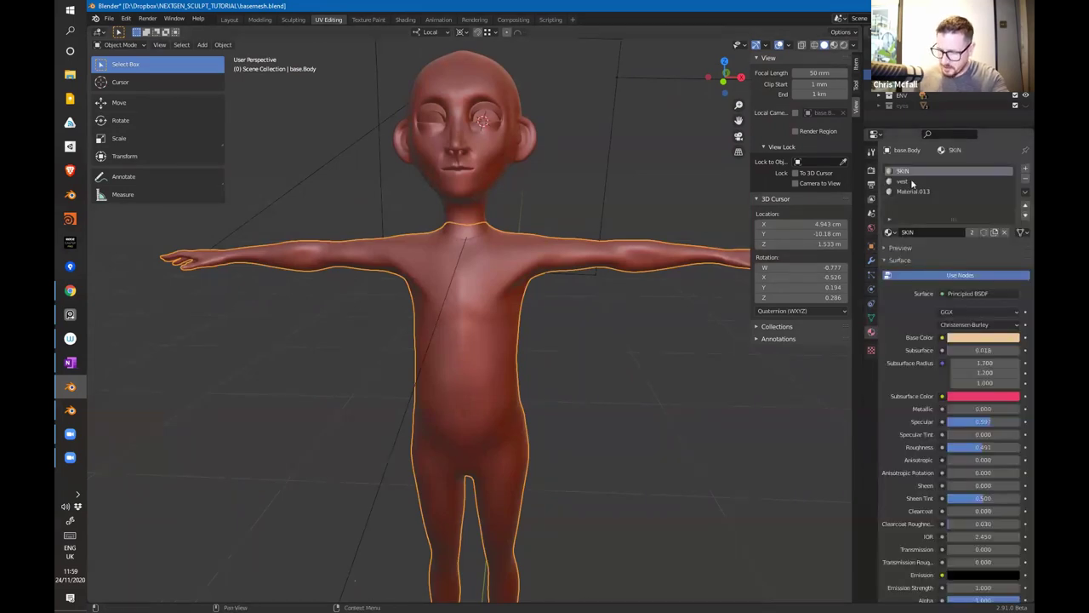
pyautogui.click(910, 182)
pyautogui.hotkey('ctrl', 'Tab')
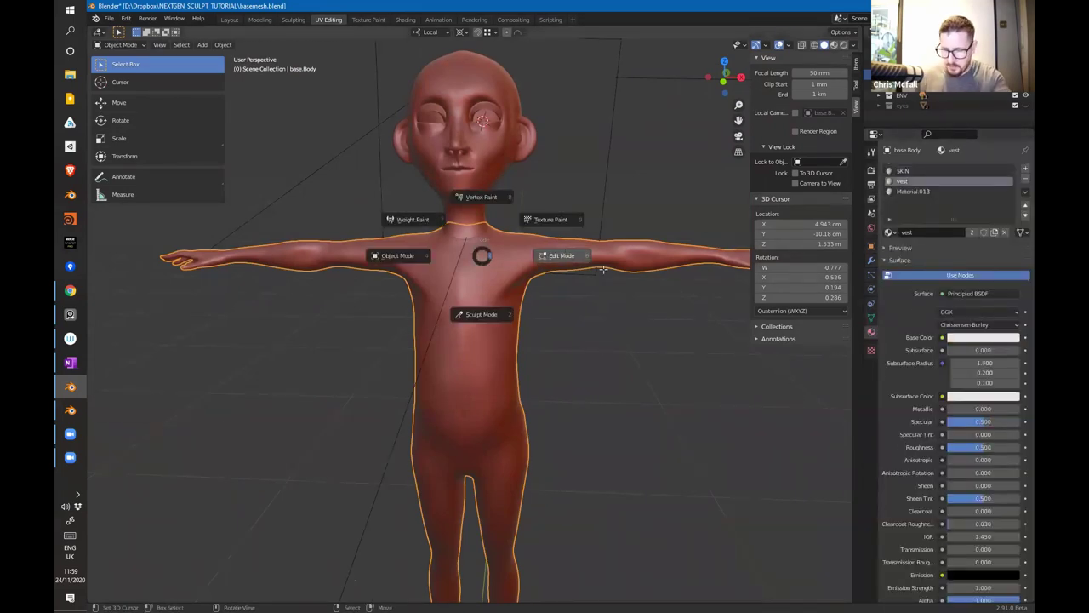
pyautogui.click(602, 269)
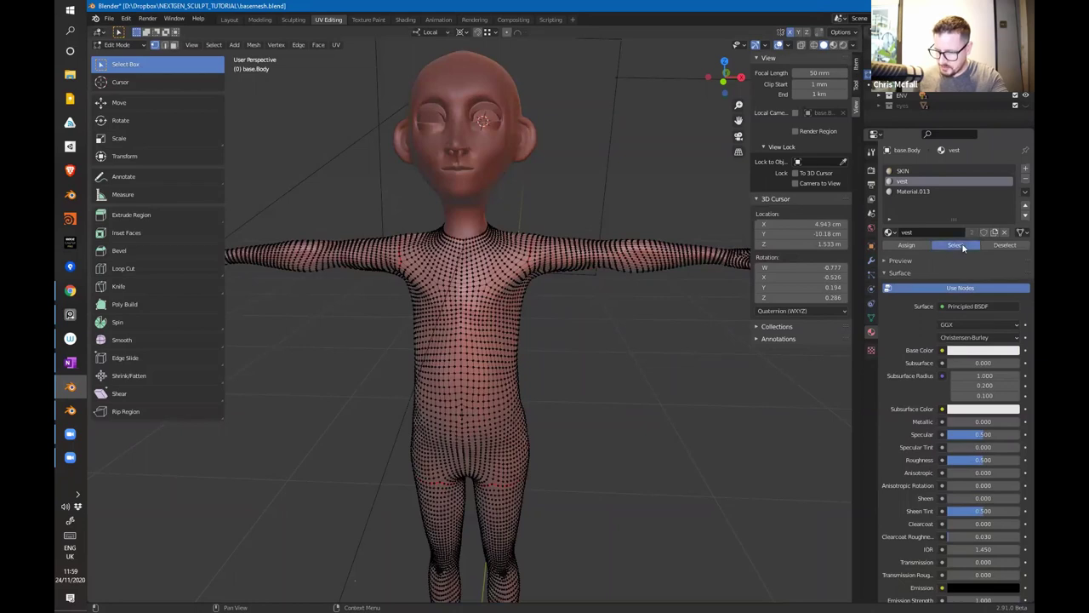
pyautogui.click(957, 245)
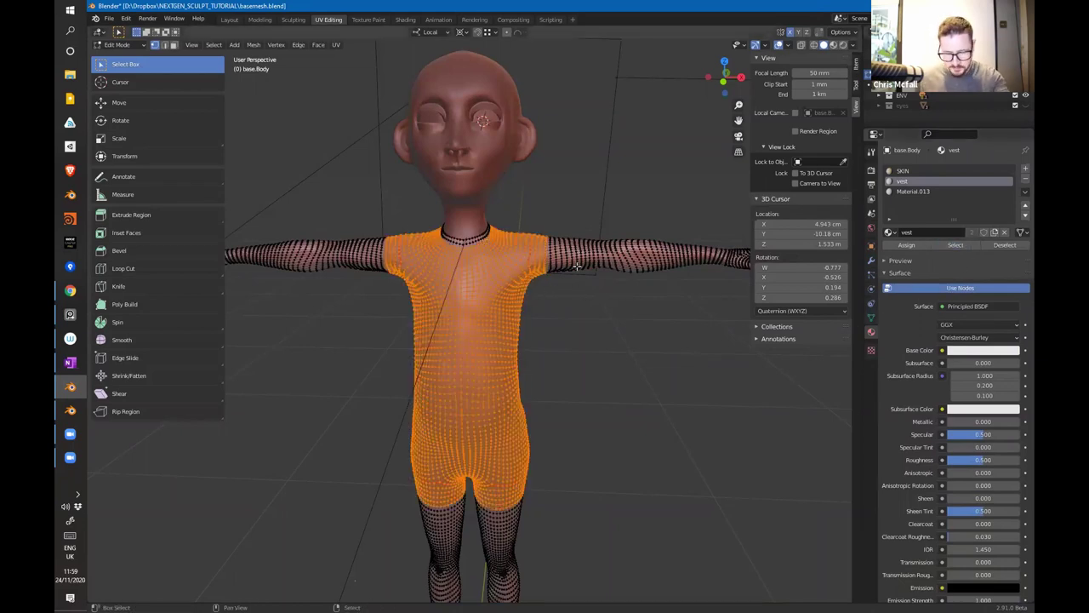
# Step: Duplicate the vest faces in place, separate the copy into its own object and return to Object Mode
pyautogui.hotkey('shift', 'd')
pyautogui.rightClick(526, 310)
pyautogui.press('p')
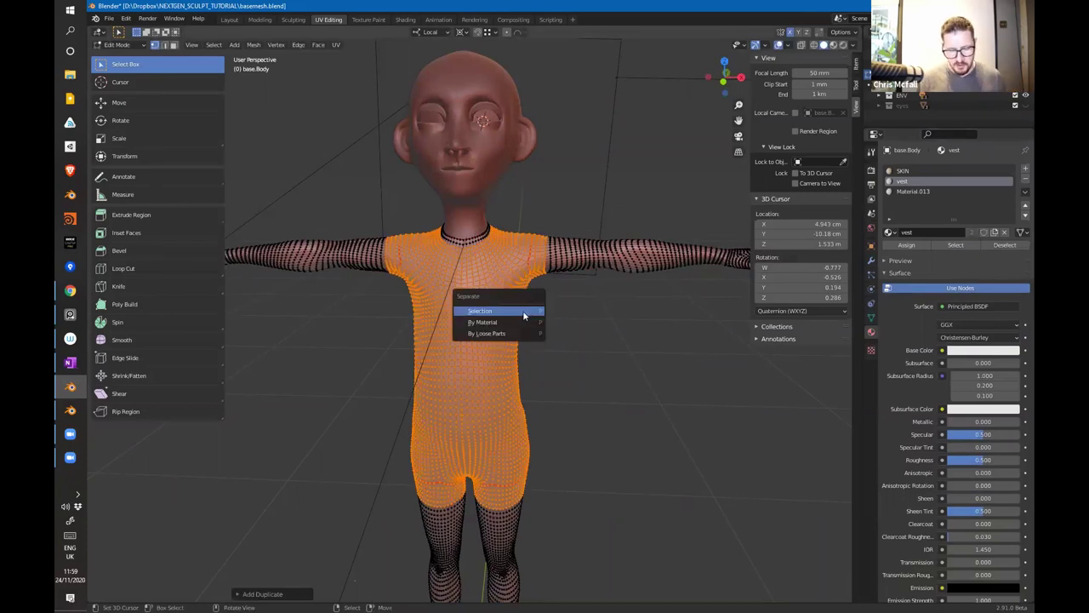
pyautogui.click(524, 312)
pyautogui.hotkey('ctrl', 'Tab')
pyautogui.click(474, 304)
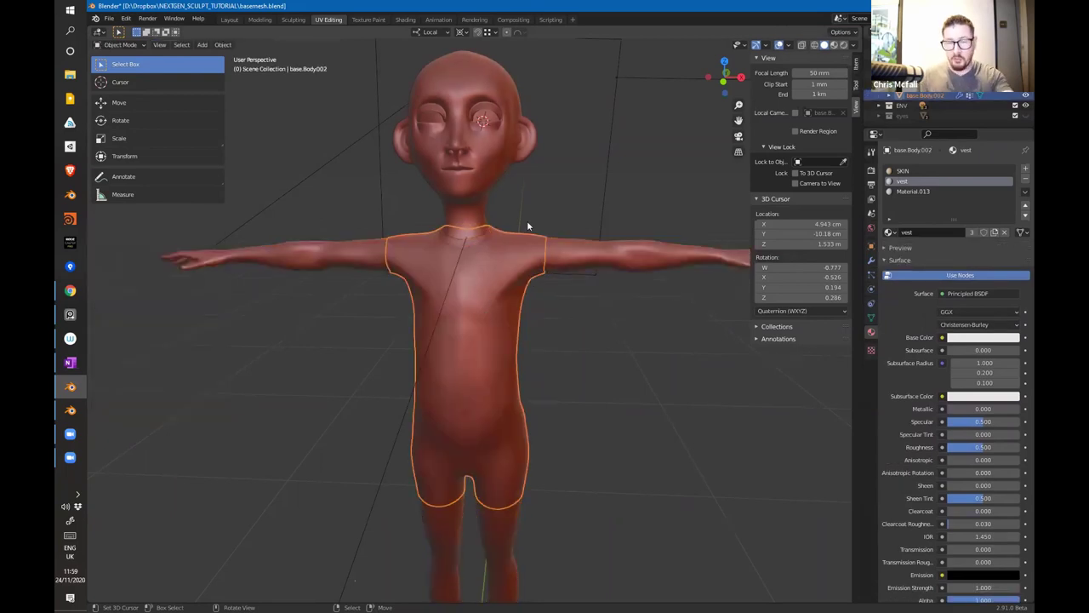
pyautogui.press('g')
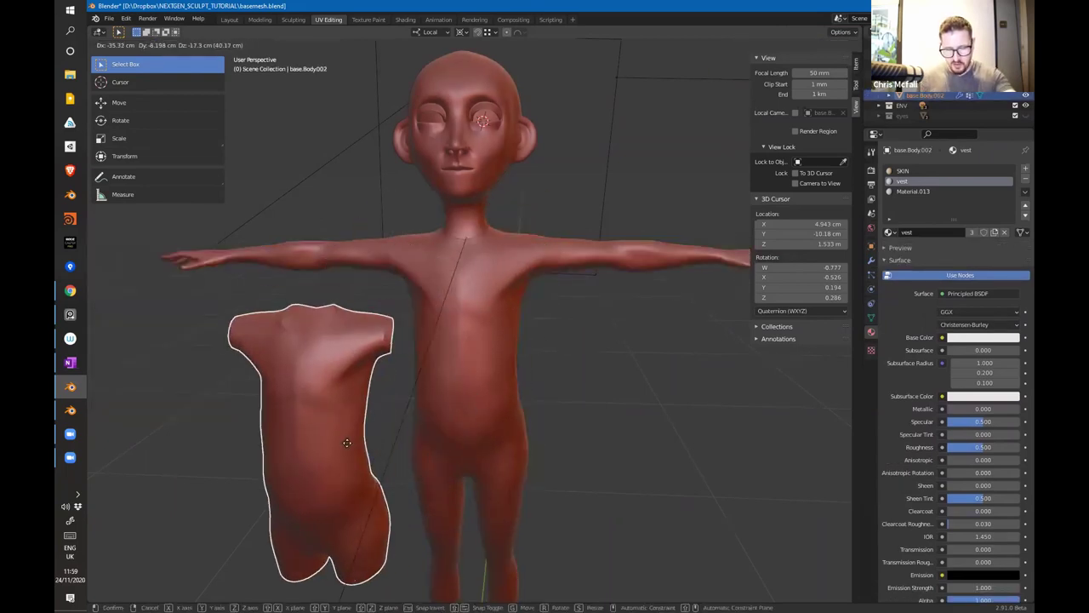
pyautogui.rightClick(348, 442)
# Step: Select the whole vest mesh in Edit Mode and push it outward by about 0.0095 with Shrink/Fatten
pyautogui.moveTo(541, 315); pyautogui.dragTo(517, 343, button='middle')
pyautogui.hotkey('ctrl', 'Tab')
pyautogui.click(609, 335)
pyautogui.press('a')
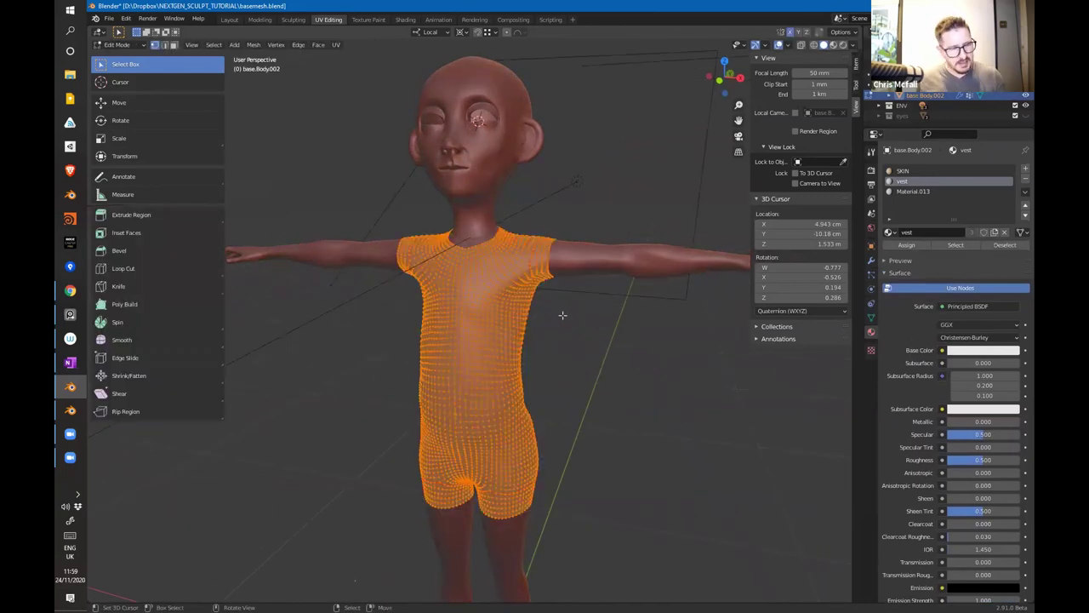
pyautogui.hotkey('alt', 's')
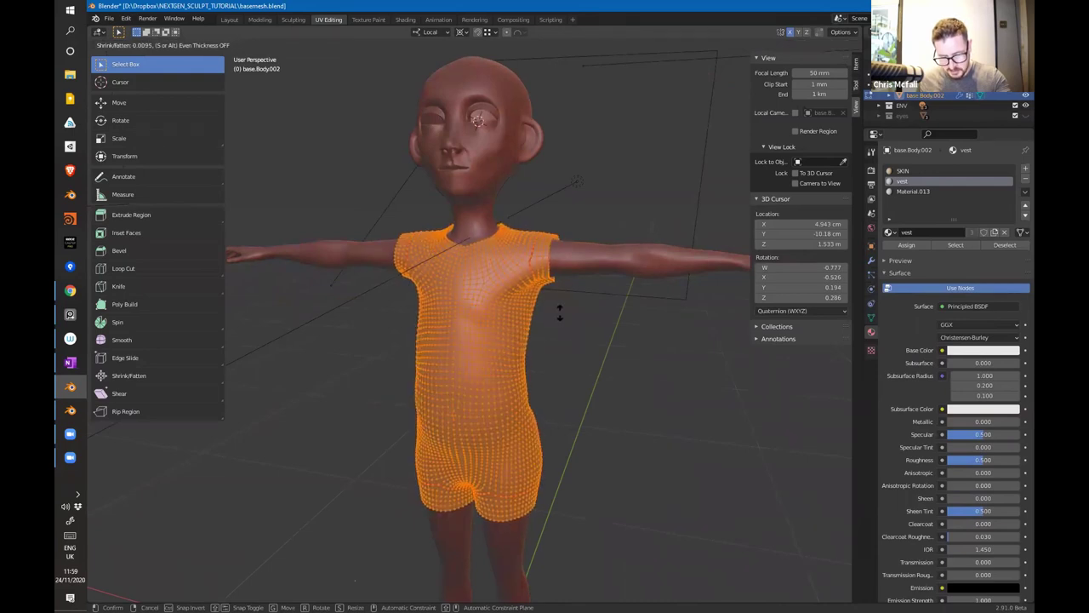
pyautogui.click(559, 312)
pyautogui.moveTo(559, 312); pyautogui.dragTo(526, 293, button='middle')
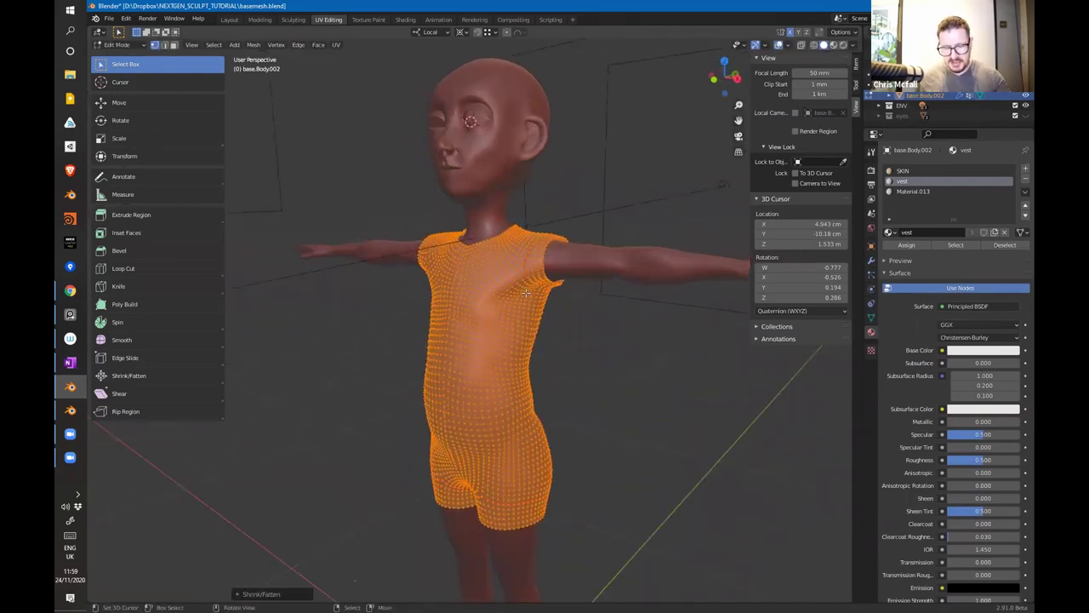
# Step: Inspect the vest's leg openings, crotch and back up close, switching it to Sculpt Mode
pyautogui.moveTo(518, 355); pyautogui.dragTo(565, 382, button='middle')
pyautogui.moveTo(546, 287); pyautogui.dragTo(577, 254, button='middle')
pyautogui.keyDown('shift'); pyautogui.moveTo(576, 455); pyautogui.dragTo(576, 284, button='middle'); pyautogui.keyUp('shift')
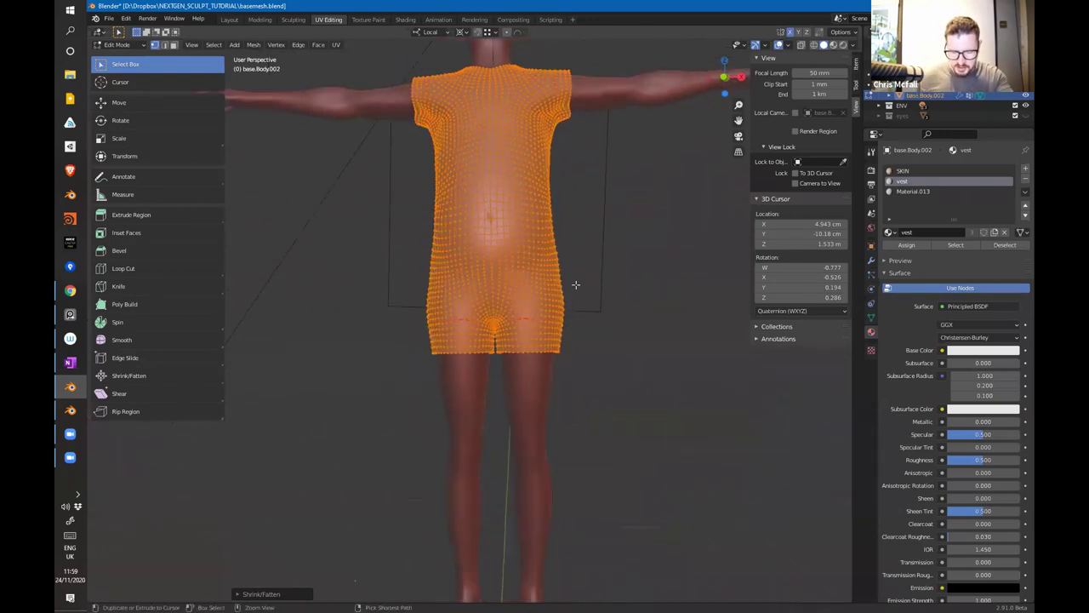
pyautogui.scroll(7, 575, 284)
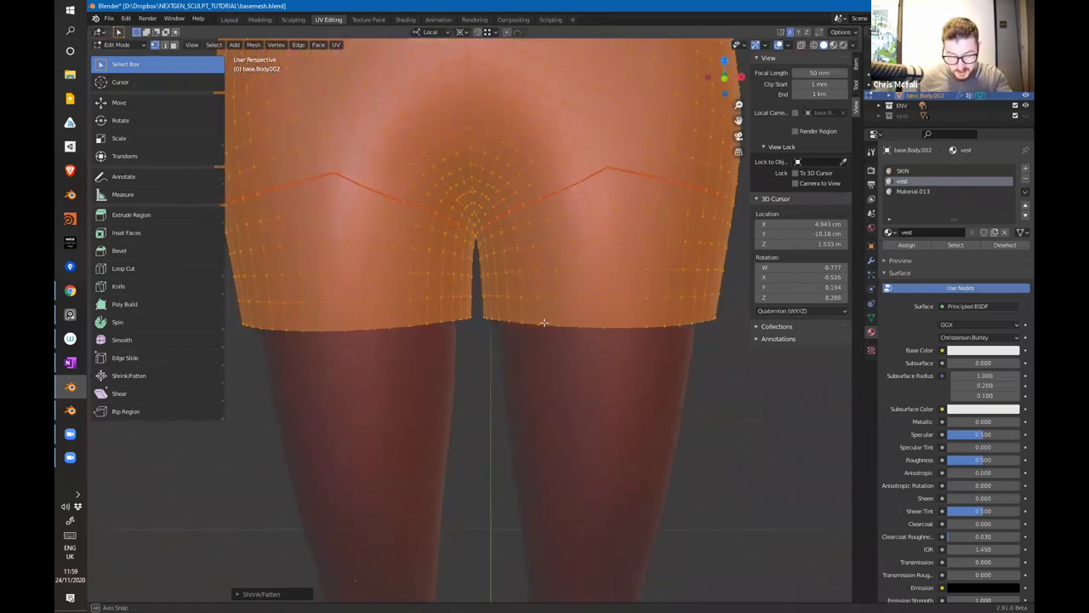
pyautogui.moveTo(544, 322); pyautogui.dragTo(474, 242, button='middle')
pyautogui.hotkey('ctrl', 'Tab')
pyautogui.click(486, 327)
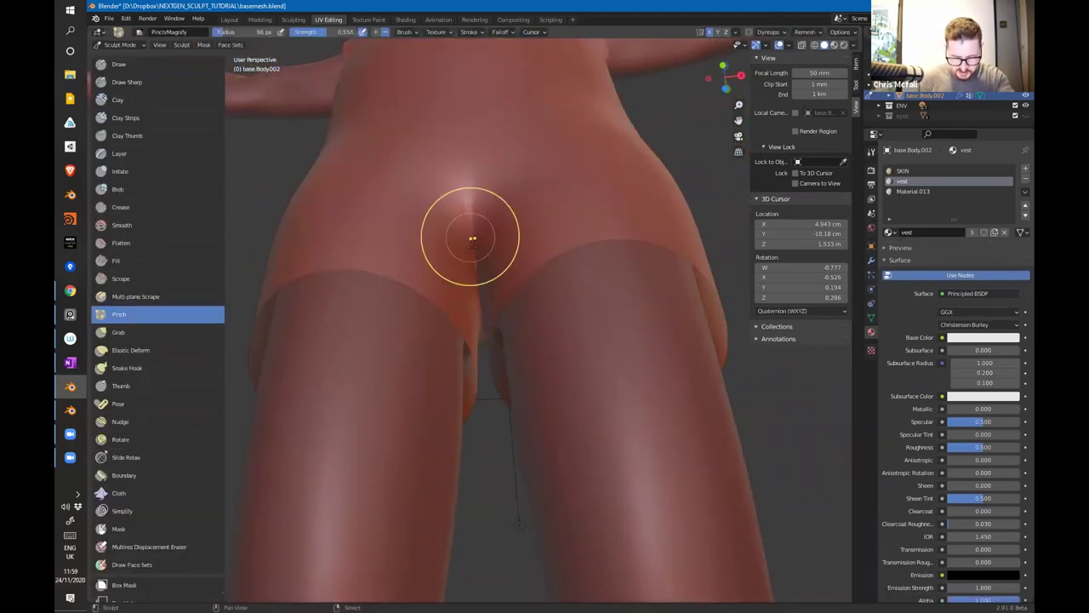
pyautogui.moveTo(477, 315)
pyautogui.mouseDown(button='middle')
pyautogui.moveTo(554, 346)
pyautogui.moveTo(518, 287)
pyautogui.mouseUp(button='middle')
pyautogui.moveTo(530, 324); pyautogui.dragTo(447, 450, button='middle')
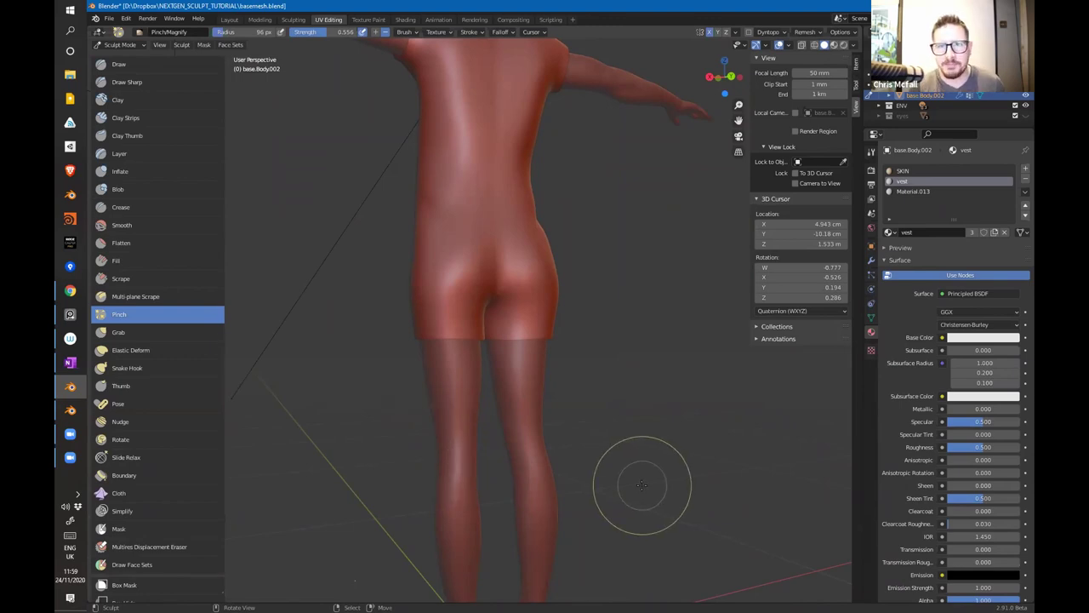
pyautogui.moveTo(655, 475)
pyautogui.mouseDown(button='middle')
pyautogui.moveTo(620, 274)
pyautogui.moveTo(565, 290)
pyautogui.moveTo(489, 219)
pyautogui.moveTo(539, 335)
pyautogui.moveTo(444, 229)
pyautogui.moveTo(461, 290)
pyautogui.mouseUp(button='middle')
# Step: In Edit Mode with X-ray on, select the vertices around the dent on the vest's lower back and merge them at center
pyautogui.hotkey('ctrl', 'Tab')
pyautogui.click(533, 233)
pyautogui.click(441, 230)
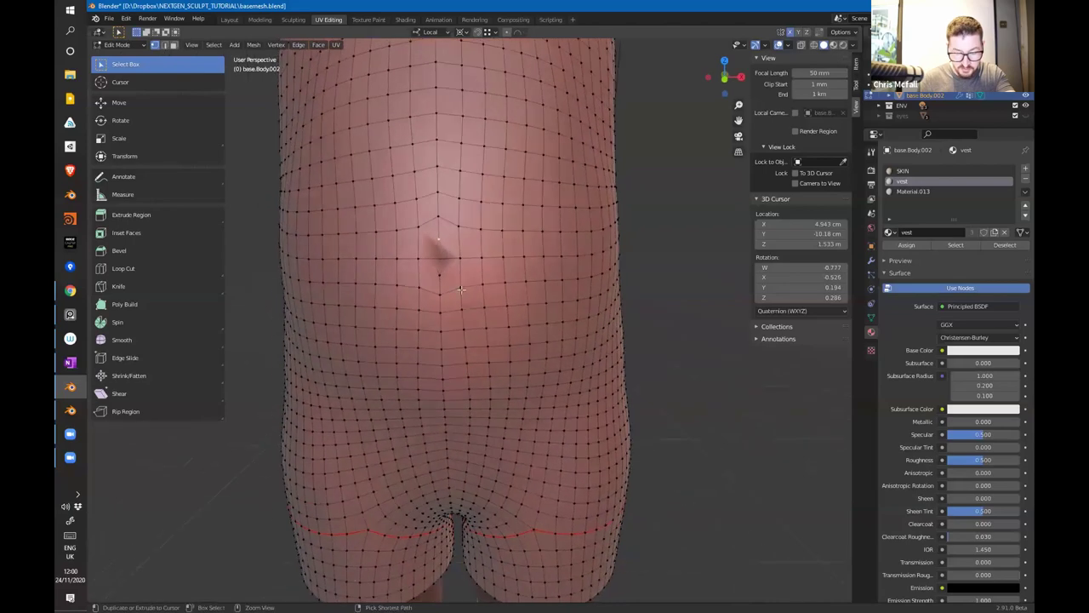
pyautogui.scroll(4, 460, 290)
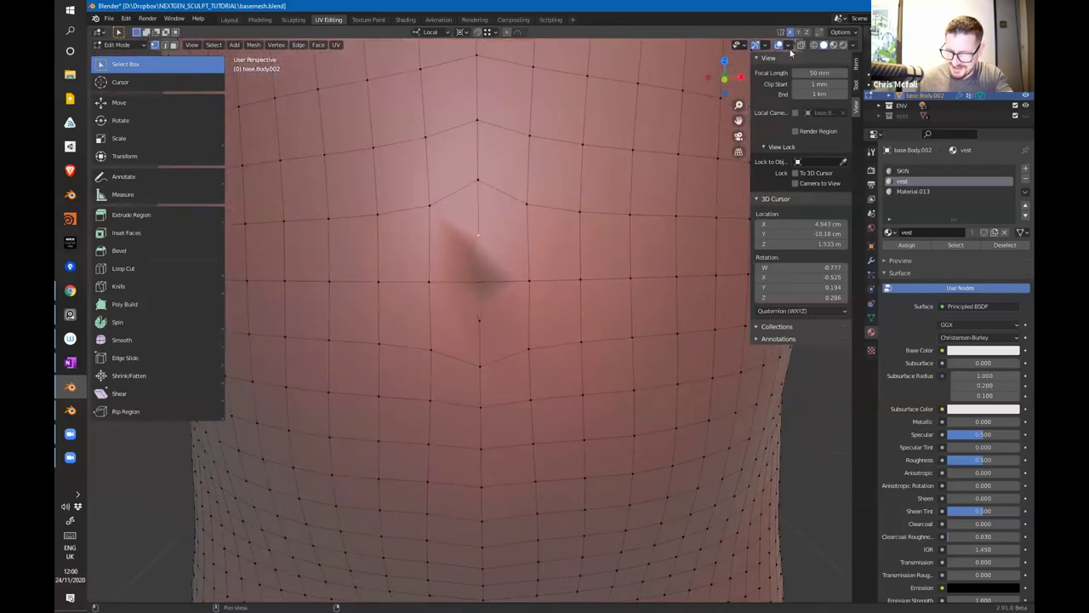
pyautogui.click(801, 44)
pyautogui.moveTo(510, 271); pyautogui.dragTo(540, 272, button='middle')
pyautogui.keyDown('shift'); pyautogui.click(556, 232); pyautogui.keyUp('shift')
pyautogui.moveTo(514, 371); pyautogui.dragTo(465, 371, button='middle')
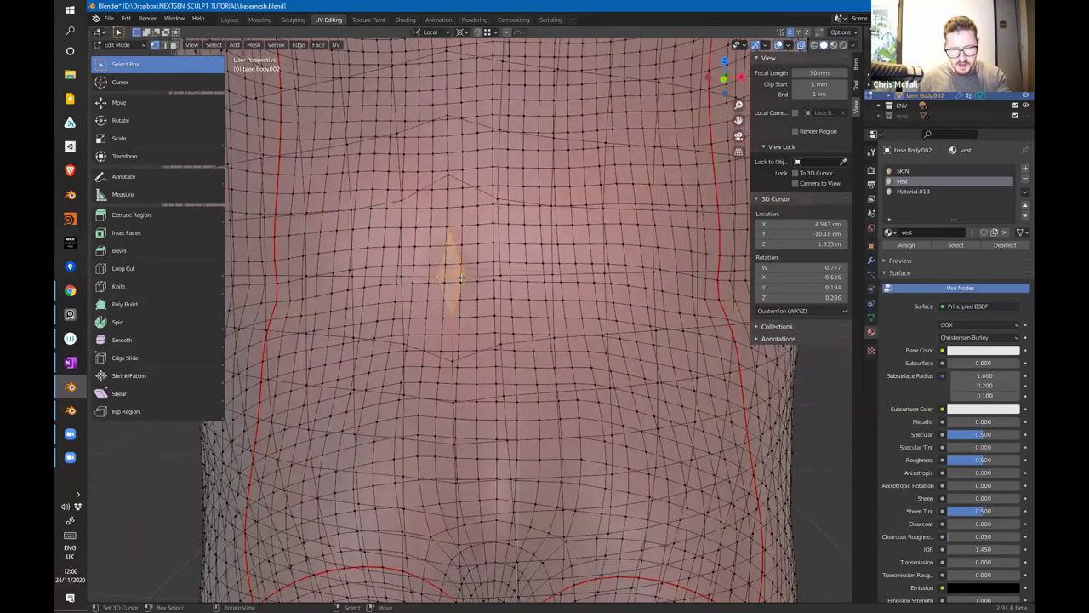
pyautogui.press('m')
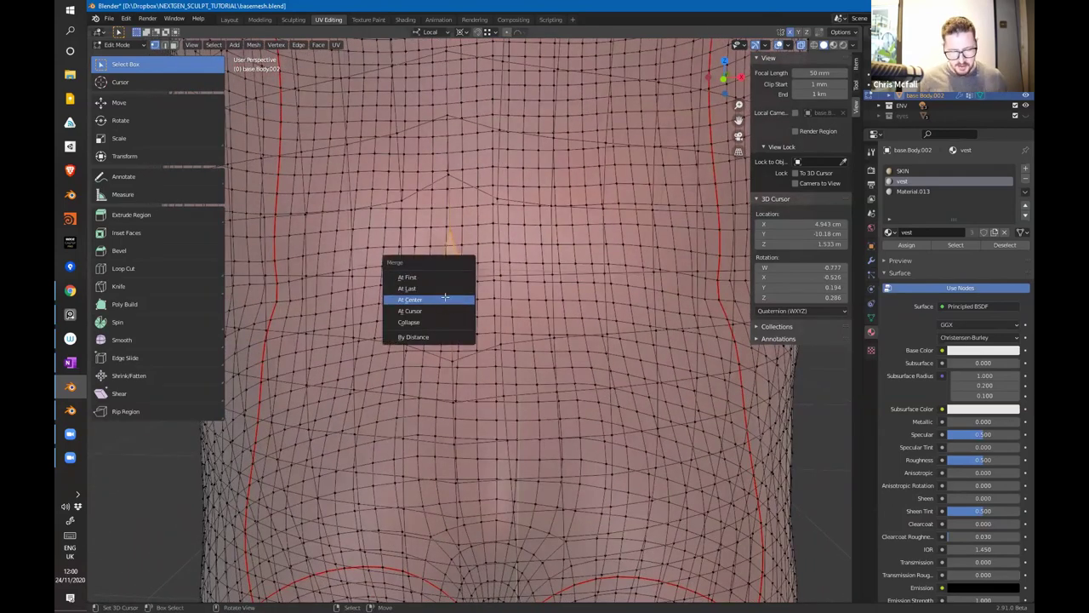
pyautogui.click(444, 299)
# Step: Check the repaired back in Sculpt Mode, turn X-ray off and return the vest to Object Mode
pyautogui.press('Tab')
pyautogui.hotkey('ctrl', 'Tab')
pyautogui.click(531, 406)
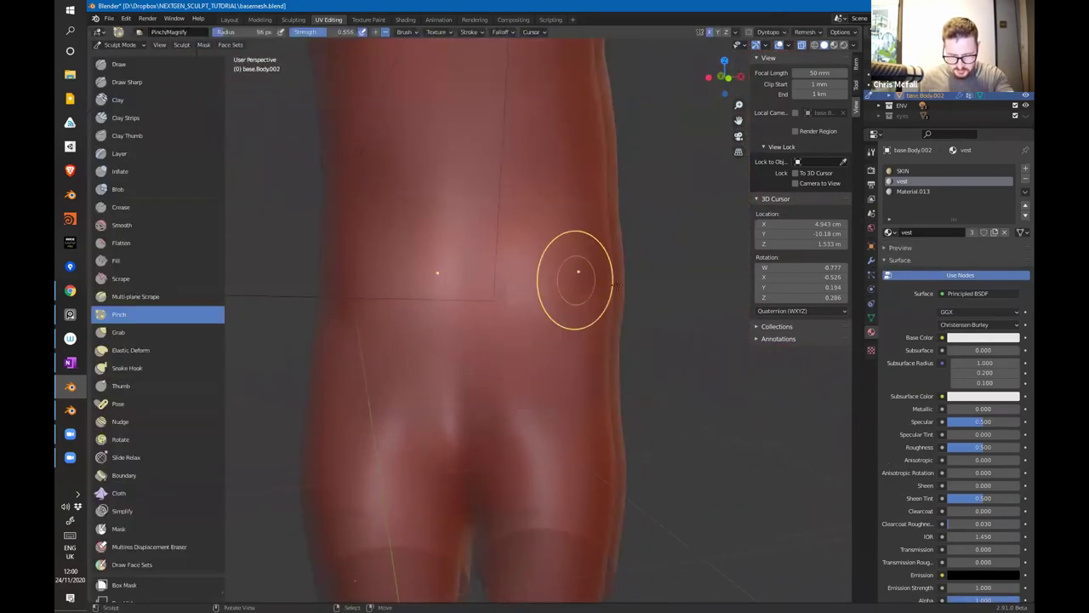
pyautogui.moveTo(577, 272); pyautogui.dragTo(554, 321, button='middle')
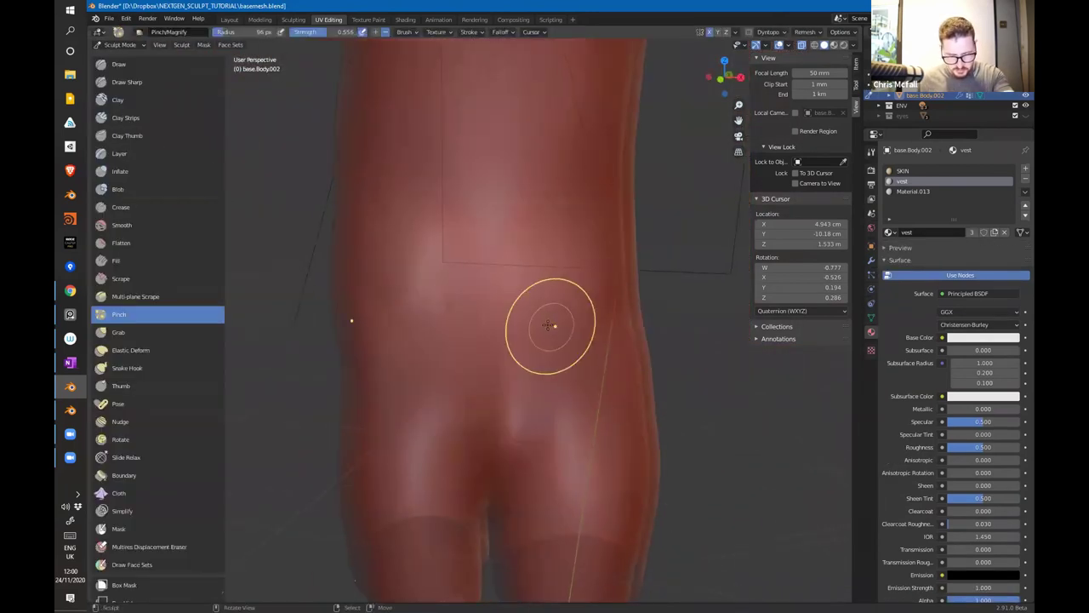
pyautogui.click(801, 45)
pyautogui.moveTo(538, 283); pyautogui.dragTo(587, 273, button='middle')
pyautogui.keyDown('shift'); pyautogui.moveTo(621, 238); pyautogui.dragTo(541, 369, button='middle'); pyautogui.keyUp('shift')
pyautogui.moveTo(591, 298)
pyautogui.keyDown('shift'); pyautogui.mouseDown(button='middle')
pyautogui.moveTo(684, 217)
pyautogui.moveTo(542, 355)
pyautogui.mouseUp(button='middle'); pyautogui.keyUp('shift')
pyautogui.hotkey('ctrl', 'Tab')
pyautogui.click(459, 348)
pyautogui.moveTo(597, 314)
pyautogui.mouseDown(button='middle')
pyautogui.moveTo(578, 305)
pyautogui.moveTo(791, 152)
pyautogui.mouseUp(button='middle')
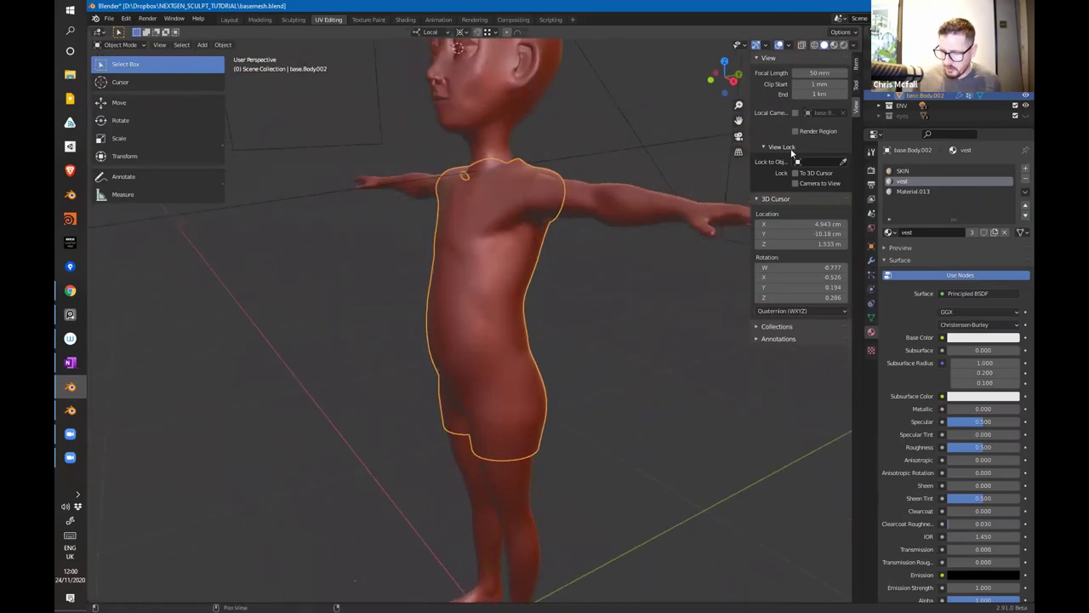
pyautogui.click(871, 170)
pyautogui.moveTo(554, 226); pyautogui.dragTo(619, 231, button='middle')
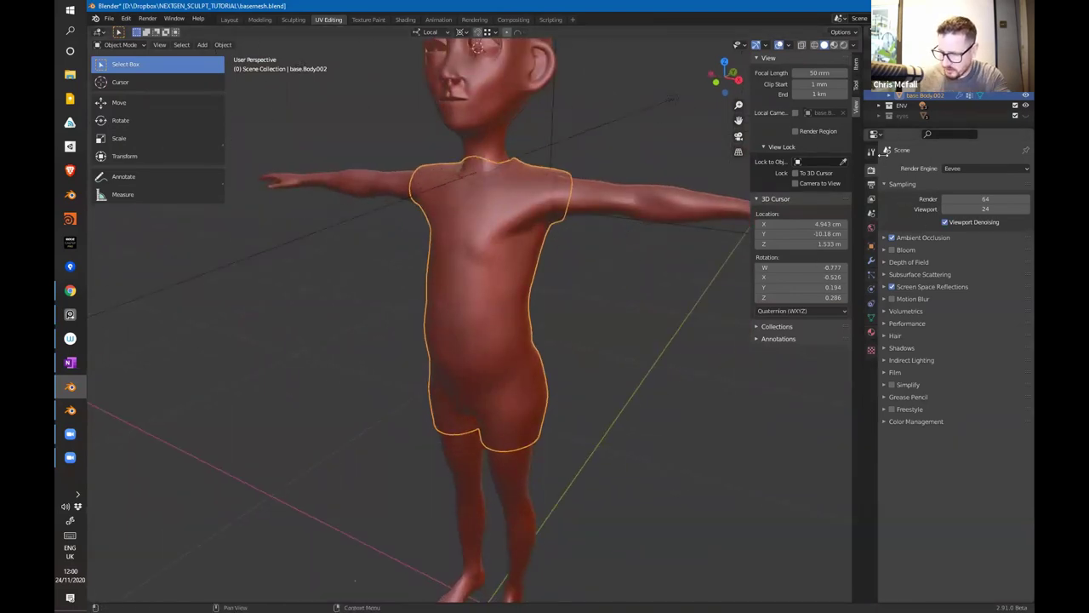
pyautogui.click(871, 150)
pyautogui.hotkey('ctrl', 'Tab')
pyautogui.click(466, 349)
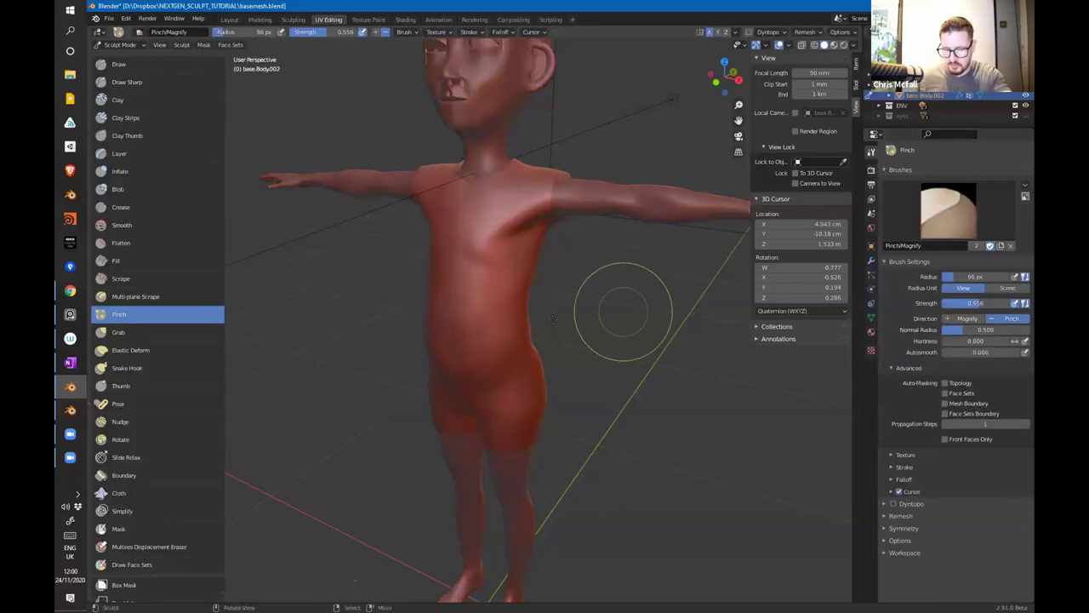
# Step: Return to Object Mode and rename the separated garment object as vest
pyautogui.hotkey('ctrl', 'Tab')
pyautogui.click(372, 231)
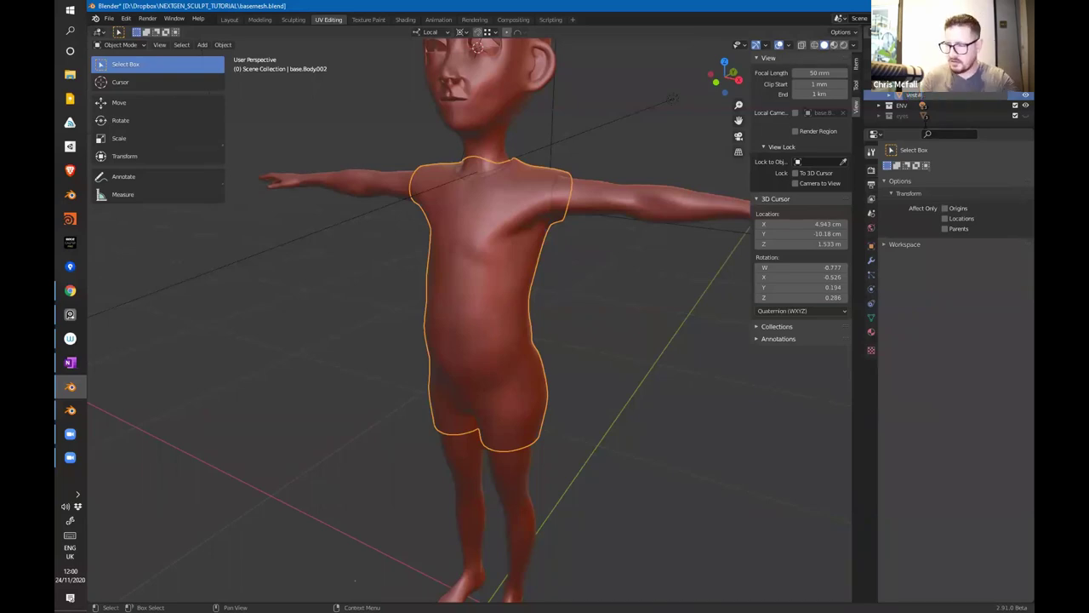
pyautogui.click(912, 85)
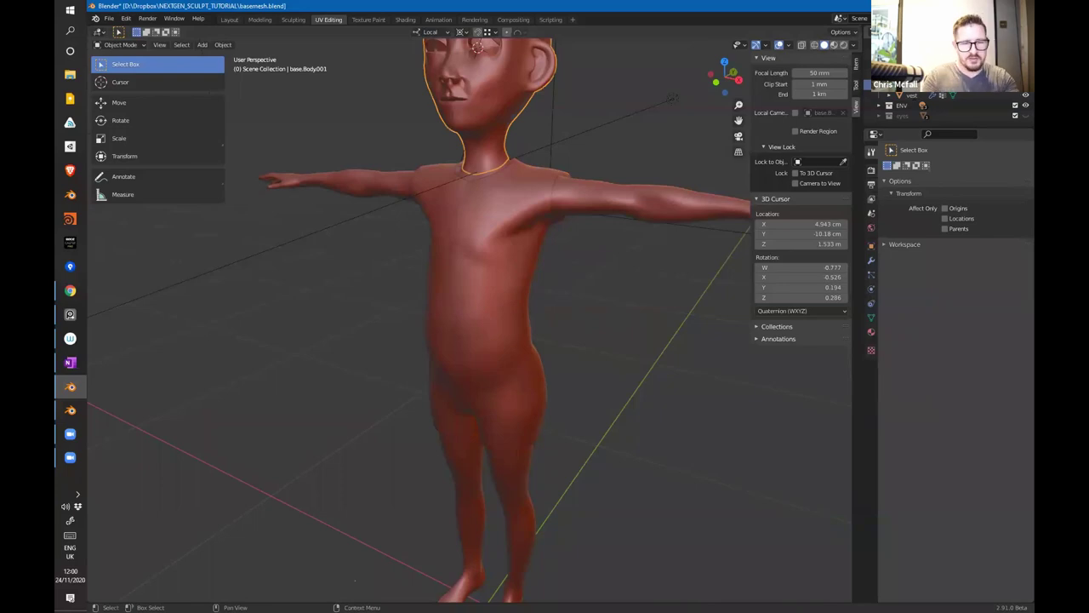
# Step: Select the body mesh and add a Collision modifier to it
pyautogui.click(555, 175)
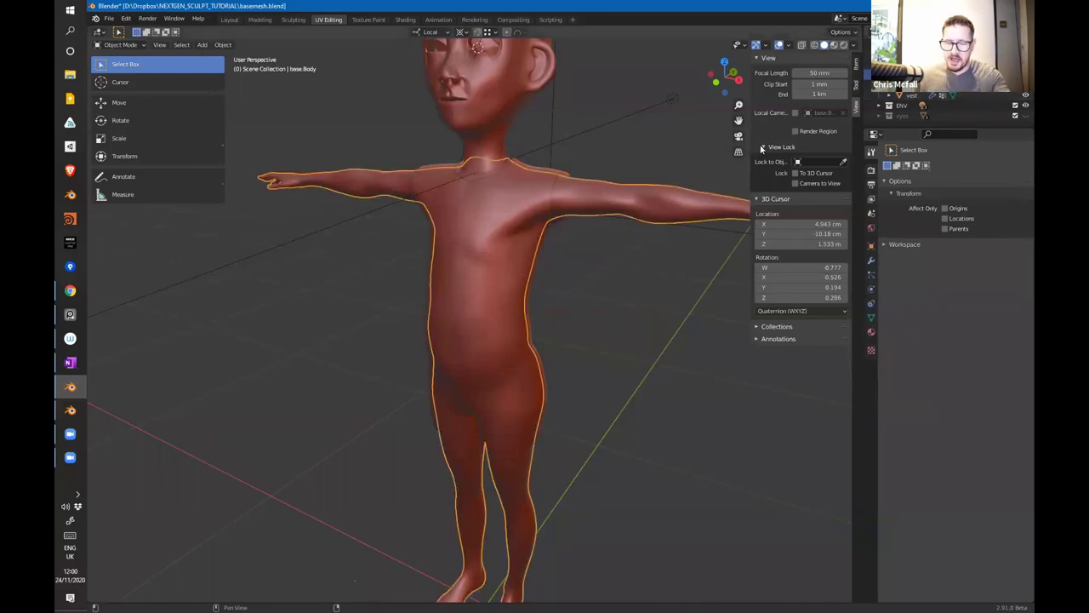
pyautogui.click(871, 262)
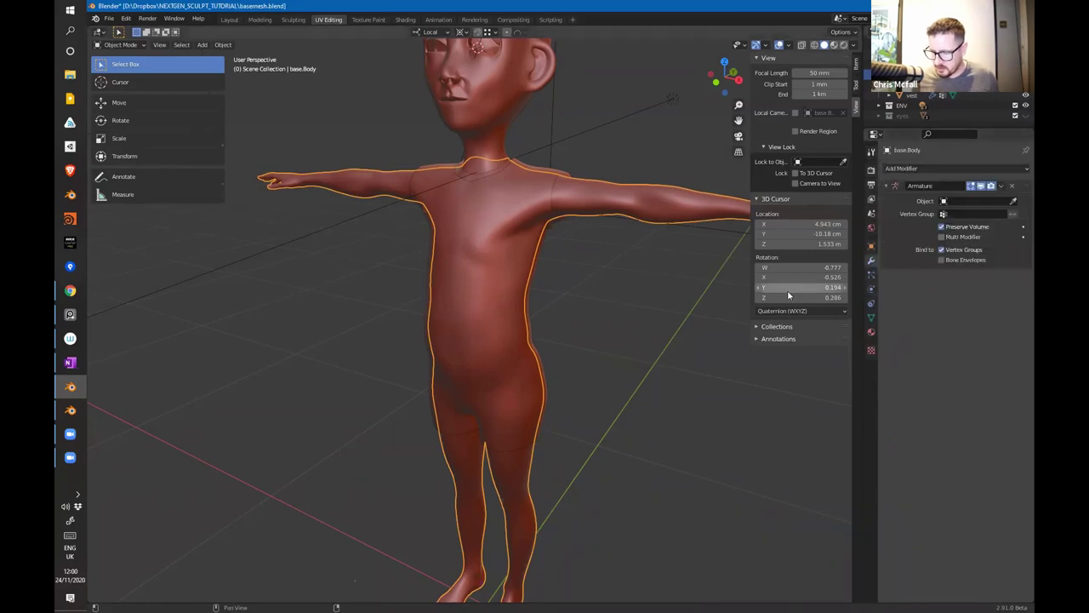
pyautogui.click(889, 186)
pyautogui.click(922, 169)
pyautogui.click(985, 206)
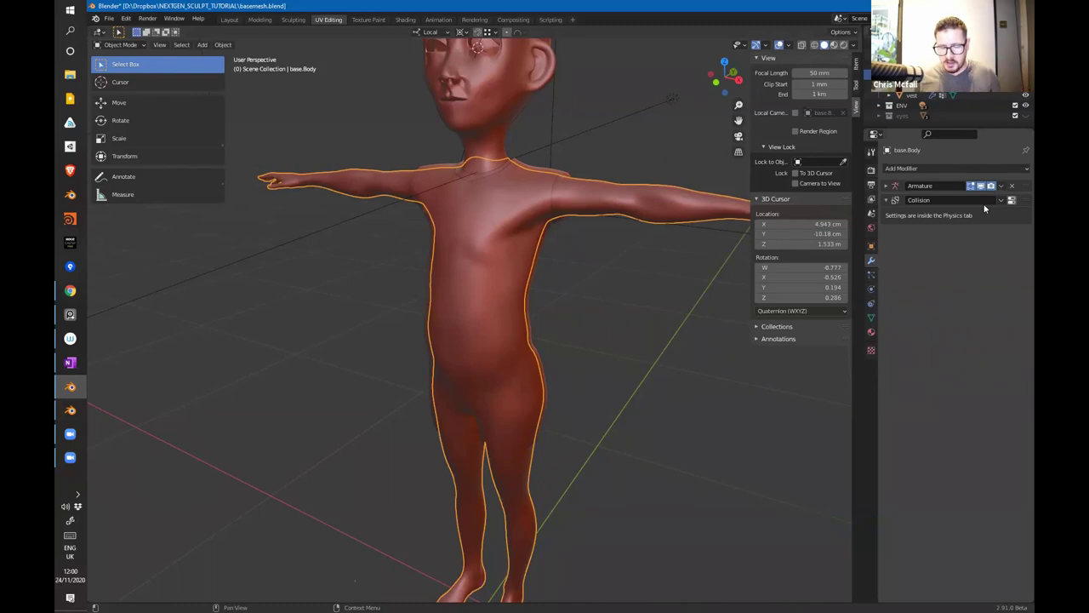
# Step: Put the vest in Sculpt Mode and choose the Cloth brush with its deformation set to Grab
pyautogui.click(562, 227)
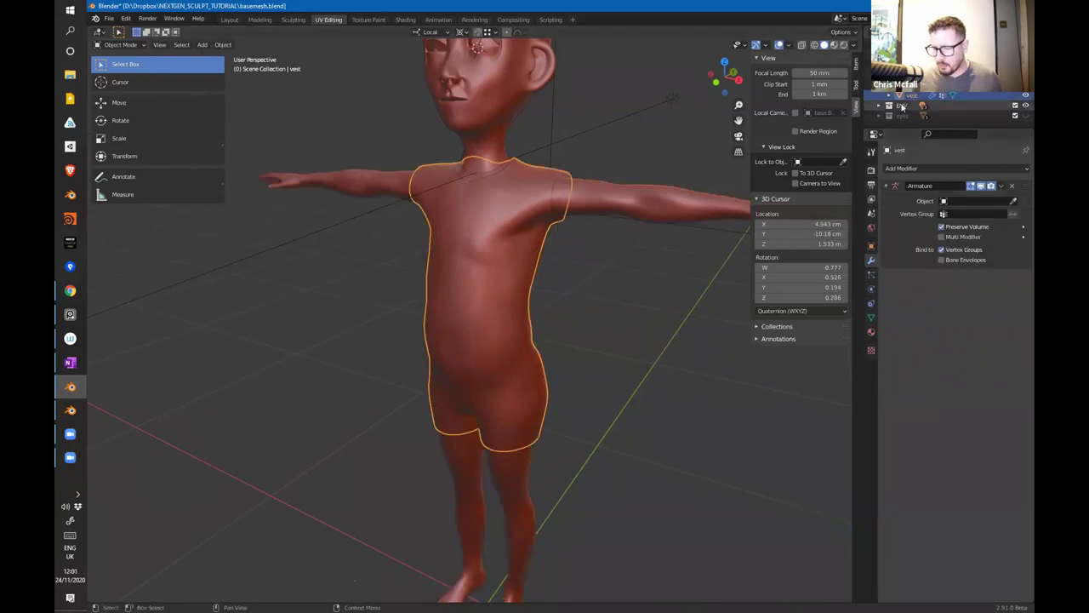
pyautogui.hotkey('ctrl', 'Tab')
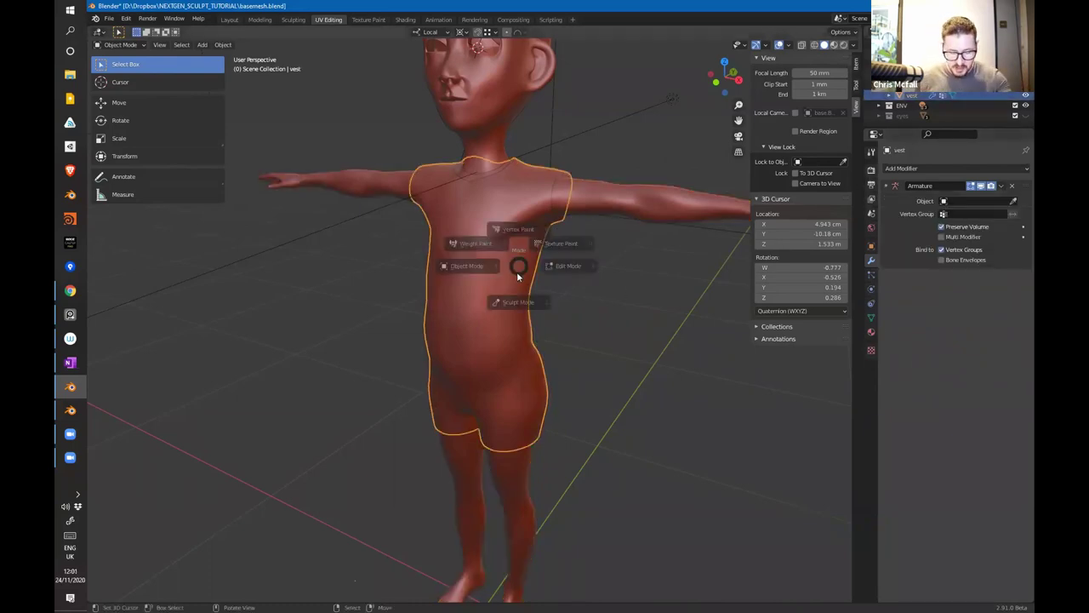
pyautogui.click(522, 323)
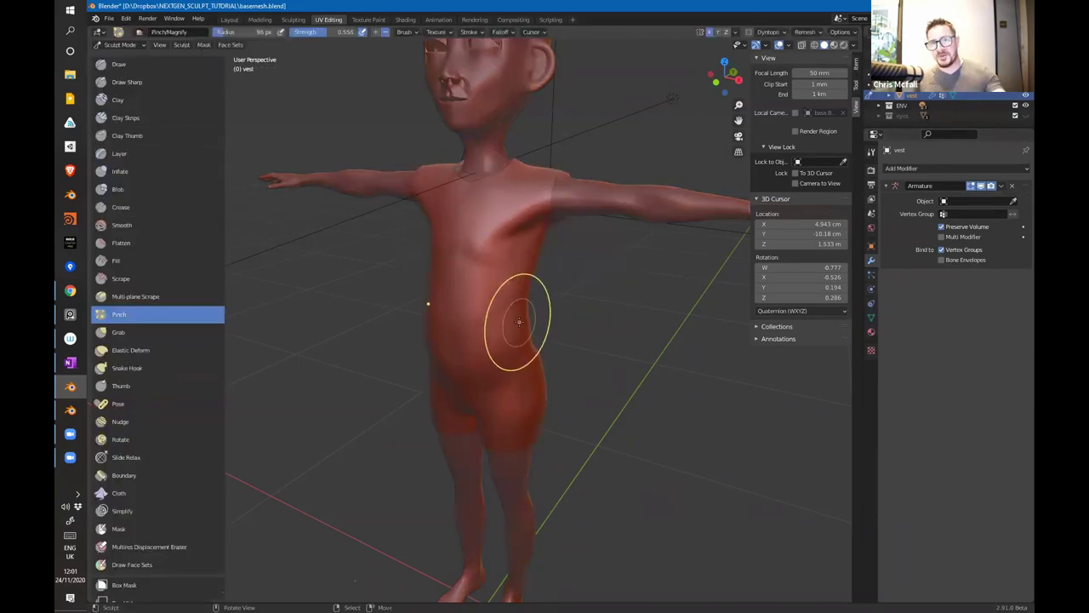
pyautogui.click(870, 151)
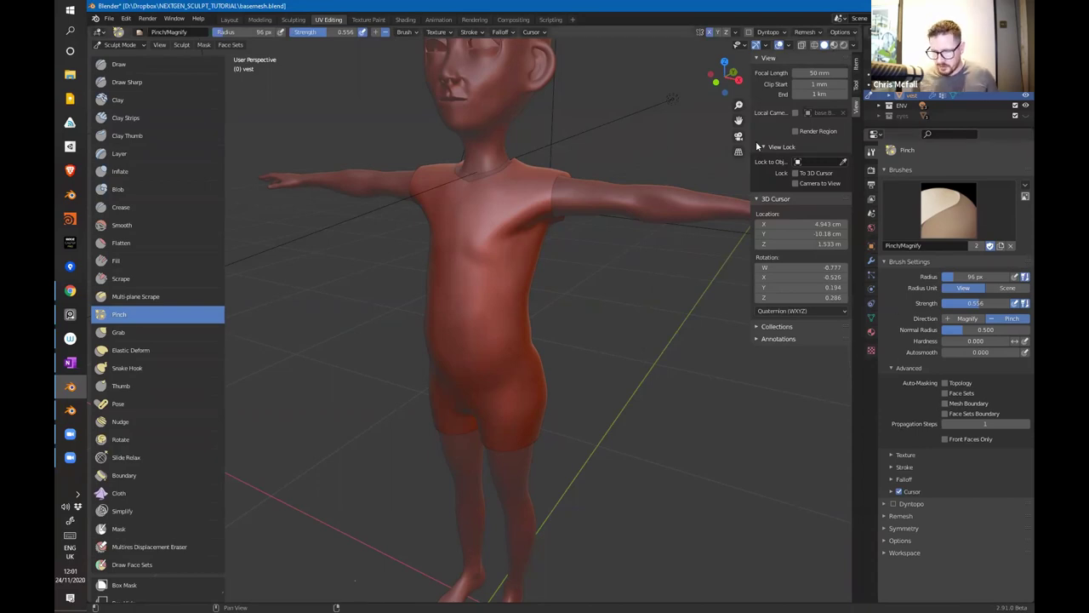
pyautogui.click(135, 494)
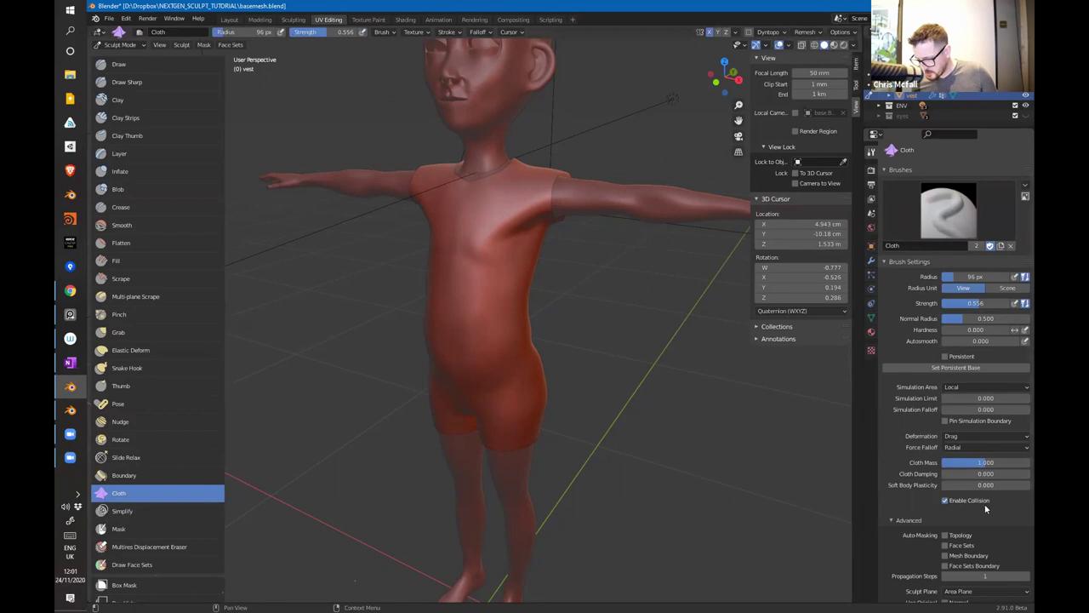
pyautogui.moveTo(557, 315); pyautogui.dragTo(590, 292, button='middle')
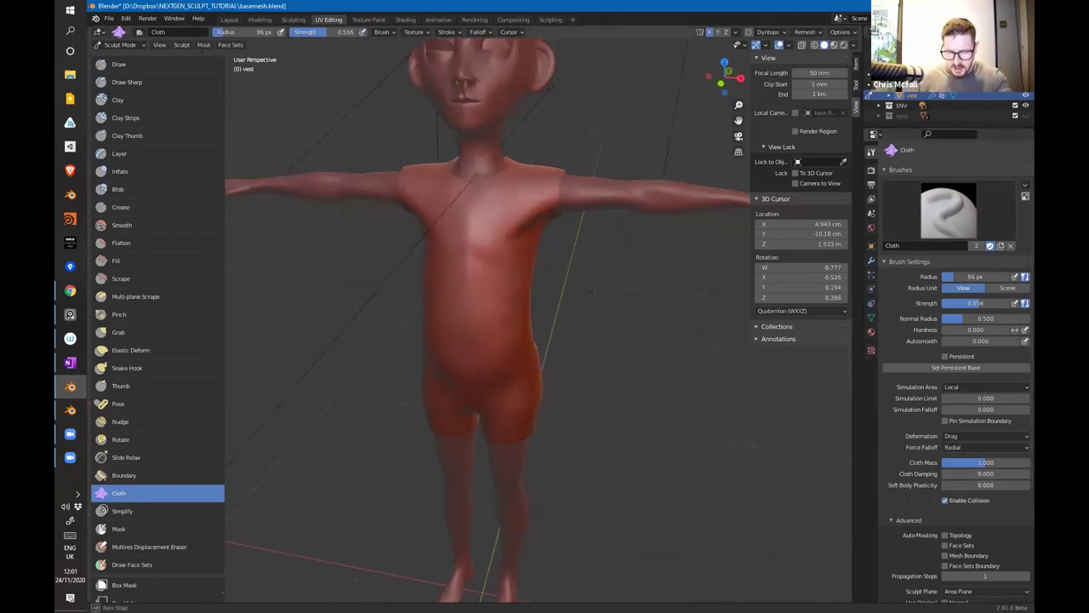
pyautogui.click(979, 435)
pyautogui.click(971, 508)
# Step: Pull the vest's shoulders and armholes down and outward with the Cloth brush, shaping loose sleeves from front and back
pyautogui.moveTo(600, 361); pyautogui.dragTo(525, 239, button='middle')
pyautogui.moveTo(525, 241)
pyautogui.mouseDown()
pyautogui.moveTo(531, 221)
pyautogui.moveTo(546, 224)
pyautogui.mouseUp()
pyautogui.moveTo(548, 174); pyautogui.dragTo(534, 175)
pyautogui.moveTo(533, 175)
pyautogui.mouseDown()
pyautogui.moveTo(525, 185)
pyautogui.moveTo(553, 204)
pyautogui.mouseUp()
pyautogui.moveTo(562, 223); pyautogui.dragTo(473, 207, button='middle')
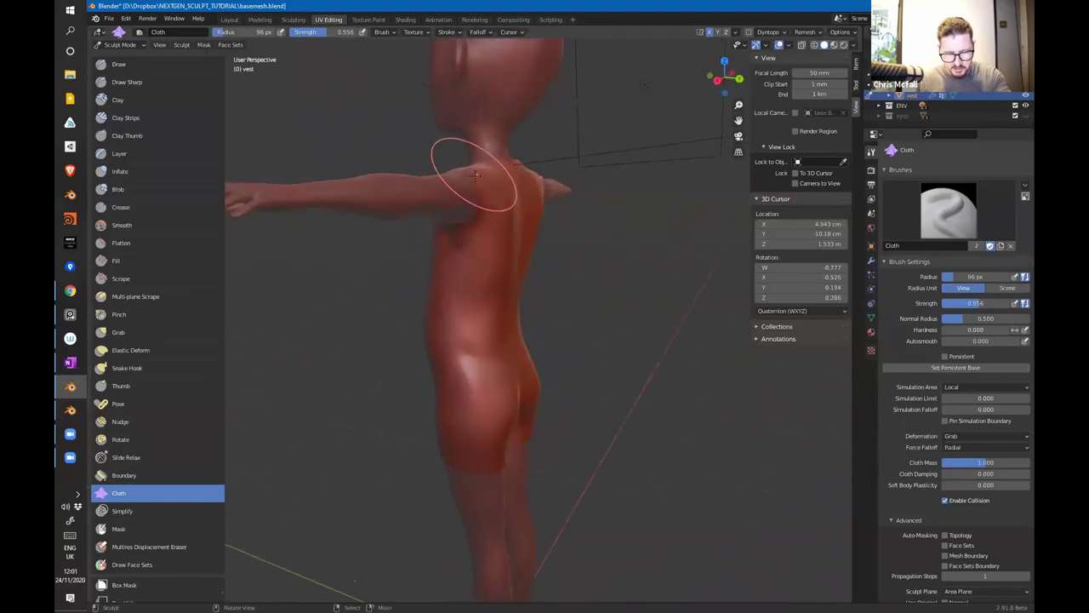
pyautogui.moveTo(485, 202)
pyautogui.mouseDown()
pyautogui.moveTo(455, 241)
pyautogui.moveTo(462, 255)
pyautogui.mouseUp()
pyautogui.moveTo(462, 255); pyautogui.dragTo(480, 230, button='middle')
pyautogui.moveTo(479, 212)
pyautogui.mouseDown()
pyautogui.moveTo(473, 255)
pyautogui.moveTo(474, 238)
pyautogui.mouseUp()
pyautogui.moveTo(474, 238)
pyautogui.mouseDown(button='middle')
pyautogui.moveTo(557, 221)
pyautogui.moveTo(505, 231)
pyautogui.moveTo(522, 232)
pyautogui.mouseUp(button='middle')
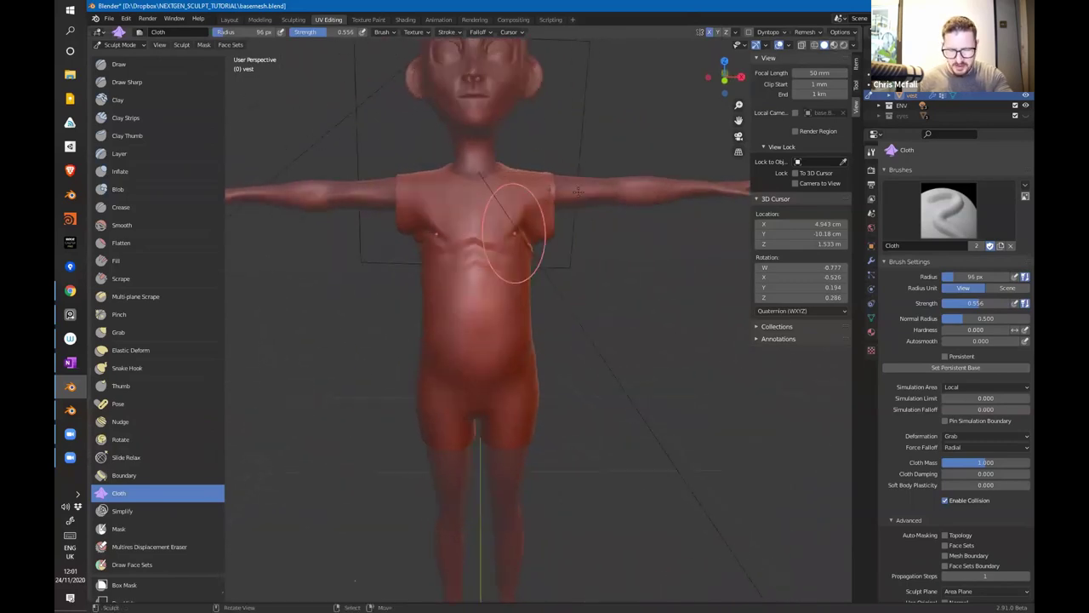
# Step: Turn off X symmetry and pull a crease across the middle of the vest's chest with the Cloth brush
pyautogui.click(708, 32)
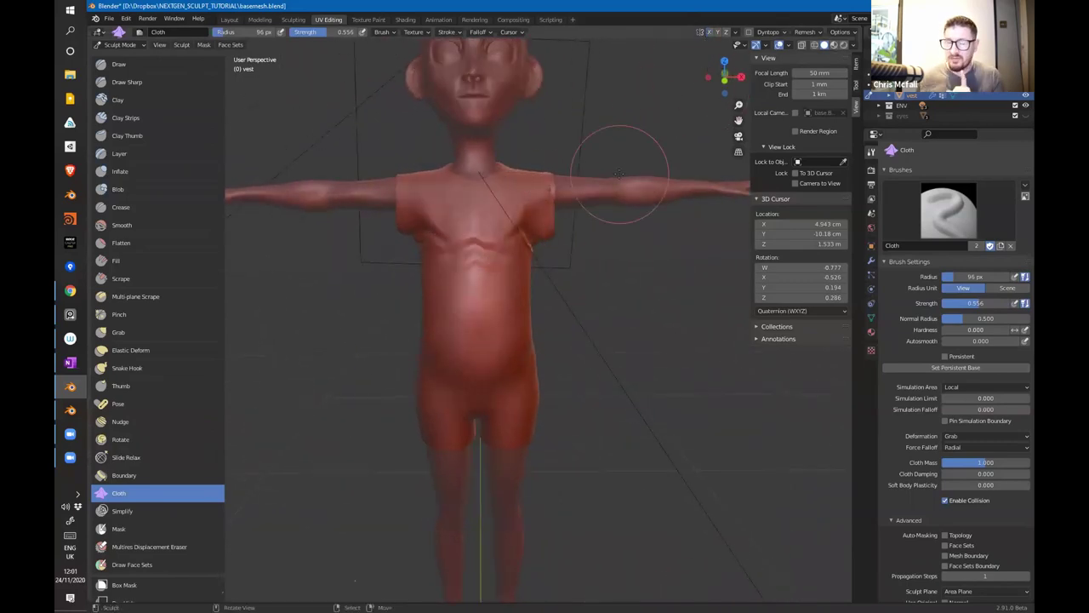
pyautogui.moveTo(601, 308); pyautogui.dragTo(568, 306, button='middle')
pyautogui.moveTo(472, 247)
pyautogui.mouseDown()
pyautogui.moveTo(490, 261)
pyautogui.moveTo(482, 252)
pyautogui.mouseUp()
pyautogui.hotkey('ctrl', 'z')
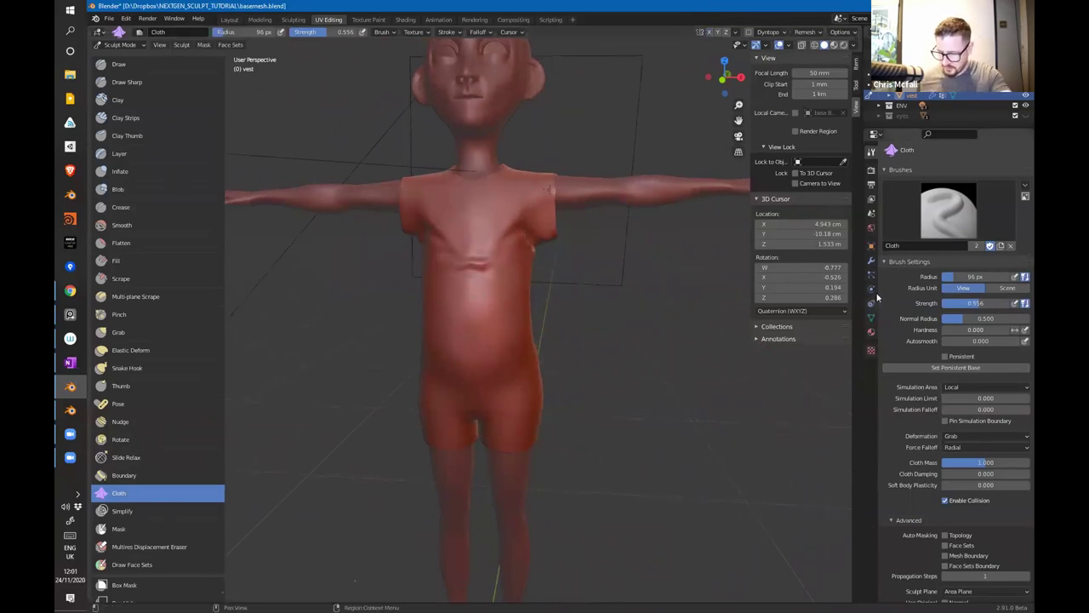
# Step: Drag cloth folds across the vest's belly and waist, undoing one unwanted stroke
pyautogui.click(871, 260)
pyautogui.moveTo(578, 303)
pyautogui.mouseDown(button='middle')
pyautogui.moveTo(579, 315)
pyautogui.moveTo(437, 340)
pyautogui.mouseUp(button='middle')
pyautogui.moveTo(450, 348); pyautogui.dragTo(535, 356)
pyautogui.moveTo(473, 331); pyautogui.dragTo(542, 345)
pyautogui.hotkey('ctrl', 'z')
pyautogui.moveTo(468, 345); pyautogui.dragTo(469, 358)
pyautogui.moveTo(470, 369); pyautogui.dragTo(481, 360, button='middle')
pyautogui.moveTo(489, 390); pyautogui.dragTo(464, 390)
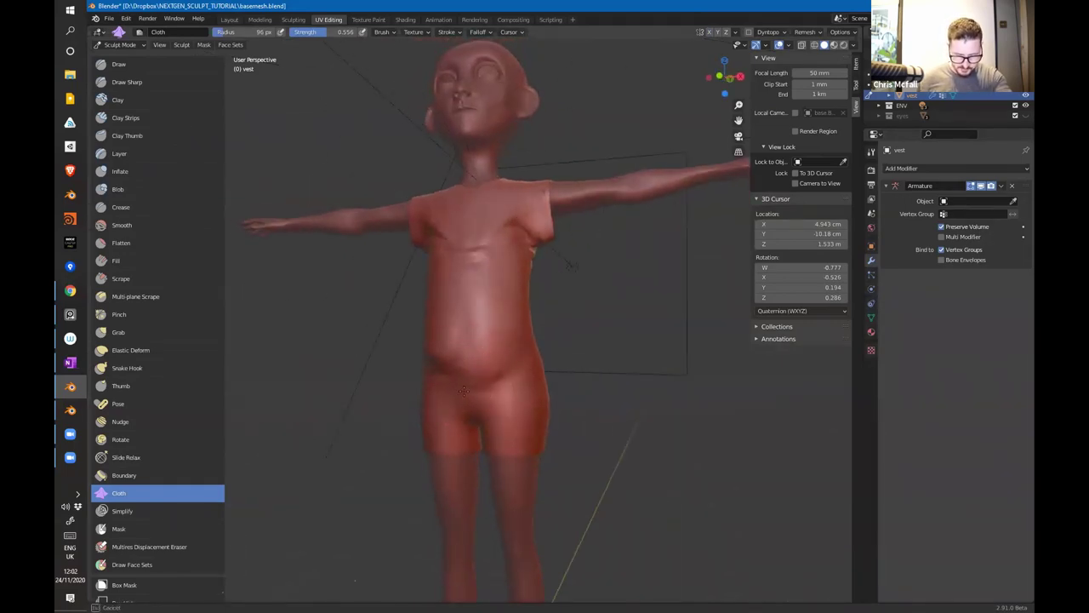
pyautogui.moveTo(502, 349); pyautogui.dragTo(494, 337, button='middle')
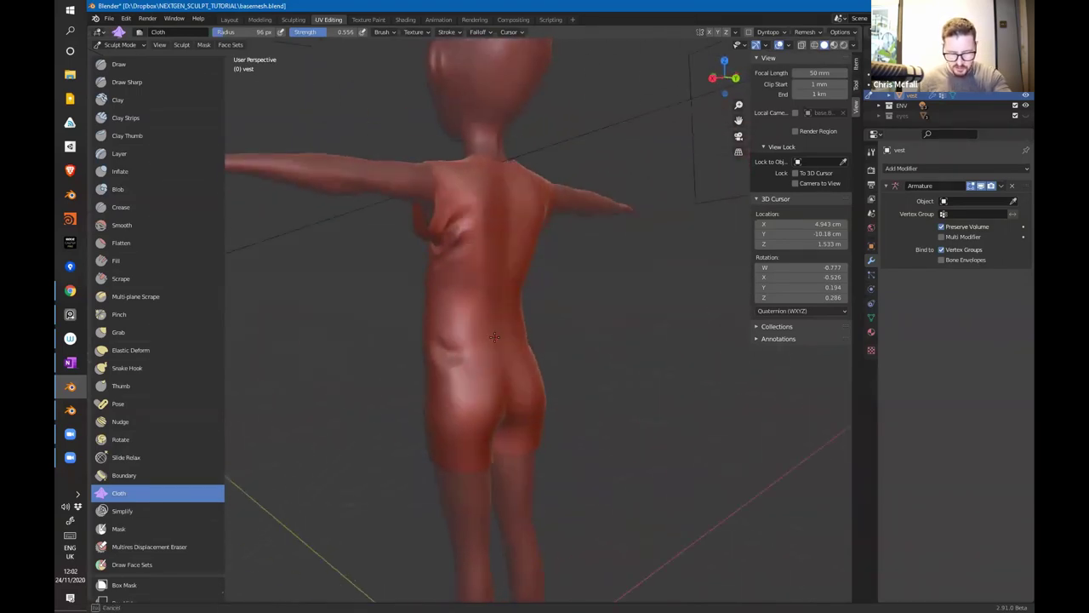
# Step: Drag cloth folds into the back of the vest at the waist, shoulder and armhole
pyautogui.moveTo(503, 364)
pyautogui.mouseDown()
pyautogui.moveTo(484, 351)
pyautogui.moveTo(490, 365)
pyautogui.mouseUp()
pyautogui.moveTo(490, 365); pyautogui.dragTo(503, 326, button='middle')
pyautogui.moveTo(503, 325)
pyautogui.mouseDown()
pyautogui.moveTo(490, 333)
pyautogui.moveTo(502, 329)
pyautogui.mouseUp()
pyautogui.moveTo(465, 186)
pyautogui.mouseDown()
pyautogui.moveTo(484, 180)
pyautogui.moveTo(472, 188)
pyautogui.moveTo(441, 178)
pyautogui.moveTo(422, 191)
pyautogui.mouseUp()
pyautogui.moveTo(448, 205); pyautogui.dragTo(423, 240)
pyautogui.moveTo(424, 240); pyautogui.dragTo(700, 257, button='middle')
pyautogui.moveTo(502, 202)
pyautogui.mouseDown()
pyautogui.moveTo(471, 213)
pyautogui.moveTo(479, 227)
pyautogui.mouseUp()
pyautogui.moveTo(479, 227)
pyautogui.mouseDown(button='middle')
pyautogui.moveTo(480, 282)
pyautogui.moveTo(573, 284)
pyautogui.mouseUp(button='middle')
# Step: Enlarge the Cloth brush radius to 256 px and drag a broad fold down the vest's belly
pyautogui.press('f')
pyautogui.click(531, 270)
pyautogui.click(585, 302)
pyautogui.keyDown('ctrl'); pyautogui.moveTo(589, 300); pyautogui.dragTo(499, 386, button='middle'); pyautogui.keyUp('ctrl')
pyautogui.press('f')
pyautogui.click(507, 315)
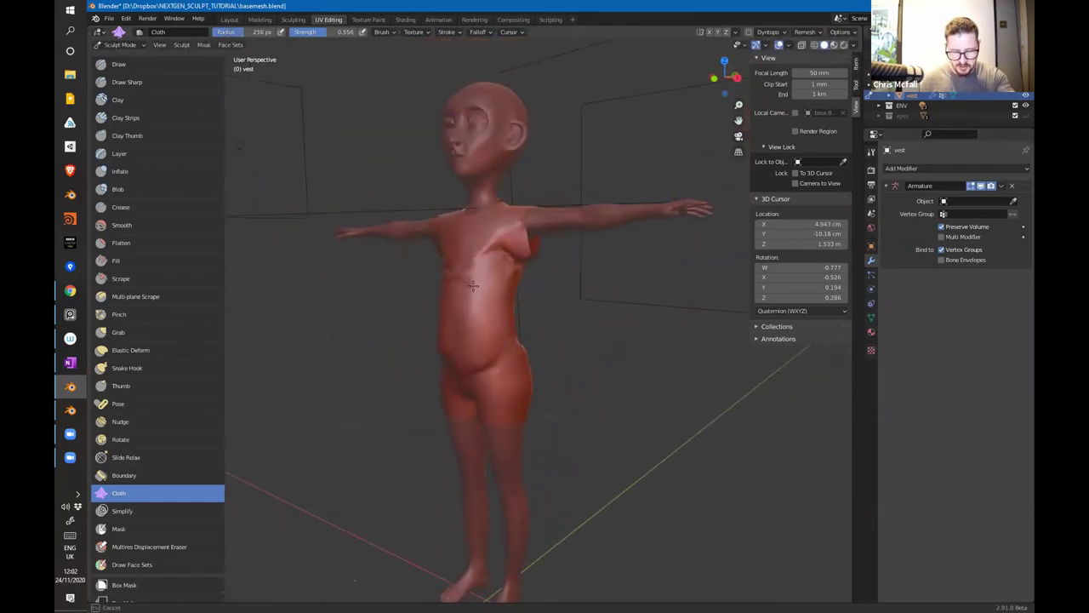
pyautogui.moveTo(472, 301); pyautogui.dragTo(481, 326)
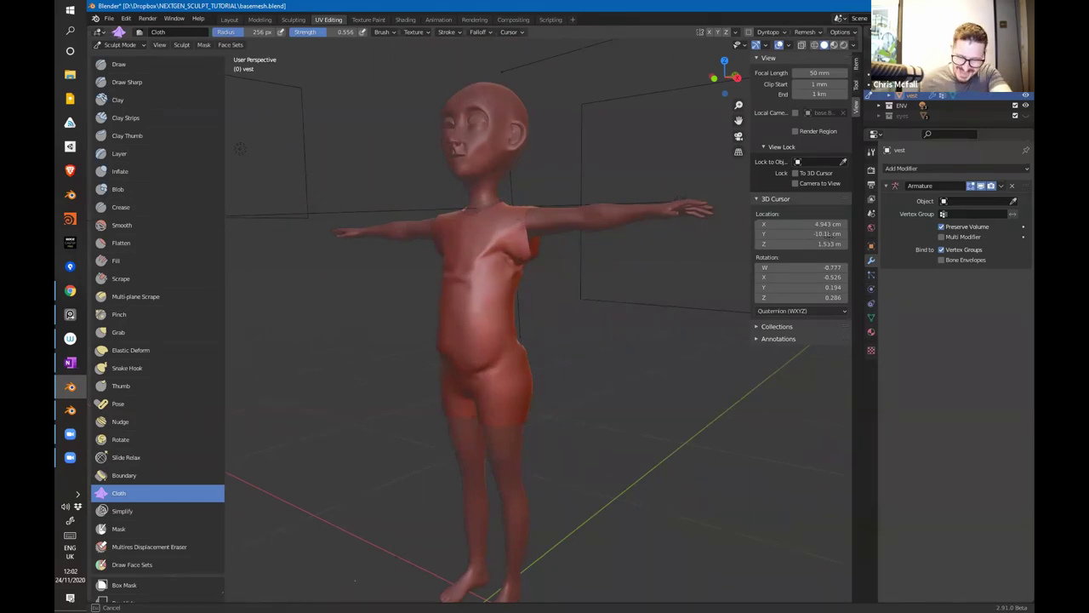
# Step: Add a Multiresolution modifier to the vest and subdivide it twice
pyautogui.moveTo(650, 245); pyautogui.dragTo(600, 247, button='middle')
pyautogui.click(936, 168)
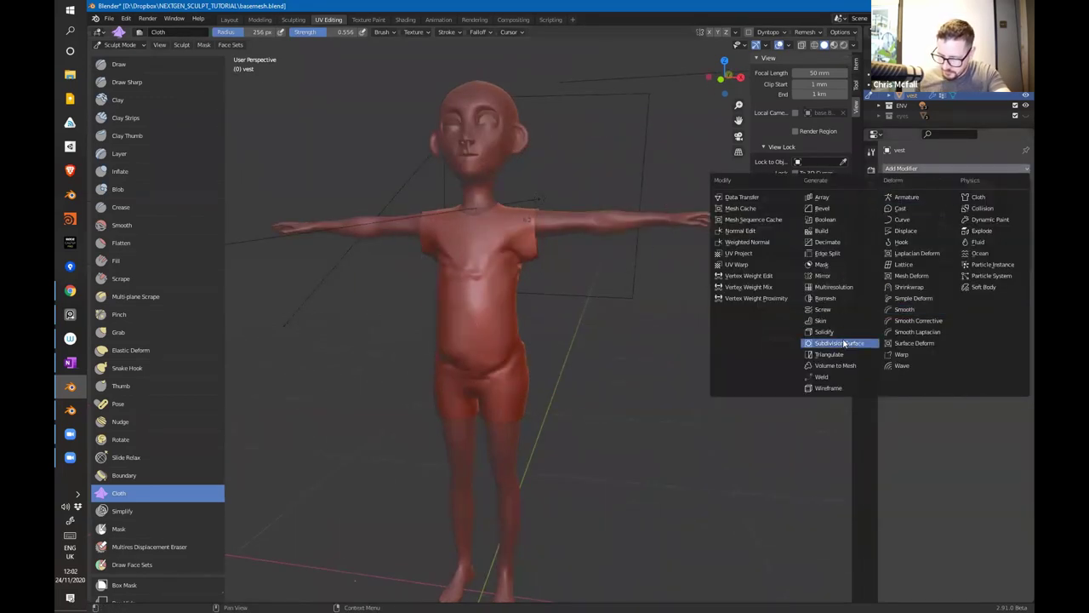
pyautogui.click(840, 292)
pyautogui.click(970, 368)
pyautogui.click(975, 368)
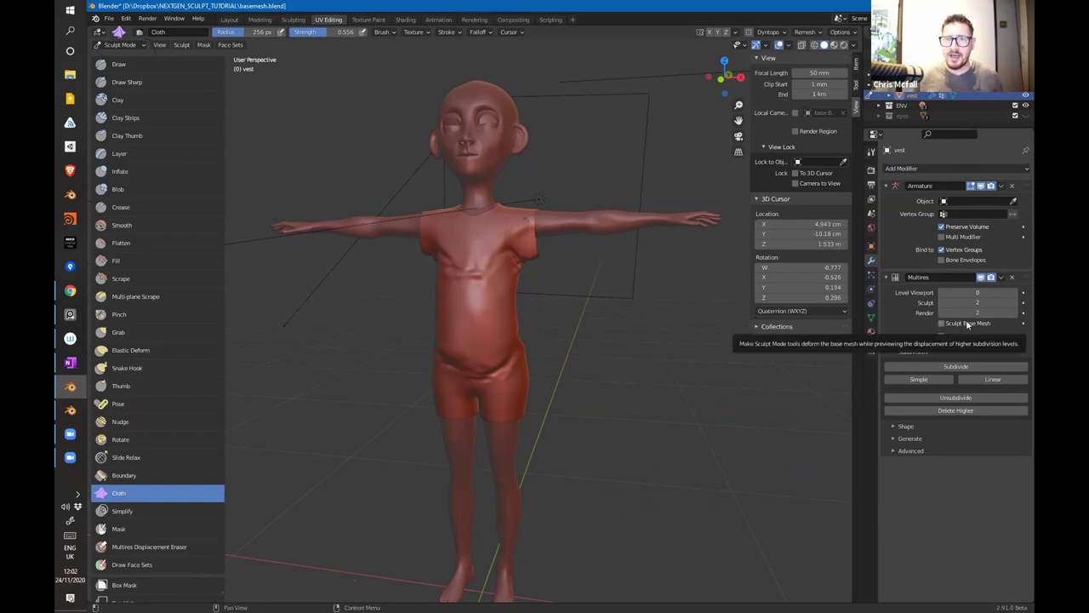
pyautogui.scroll(3, 531, 338)
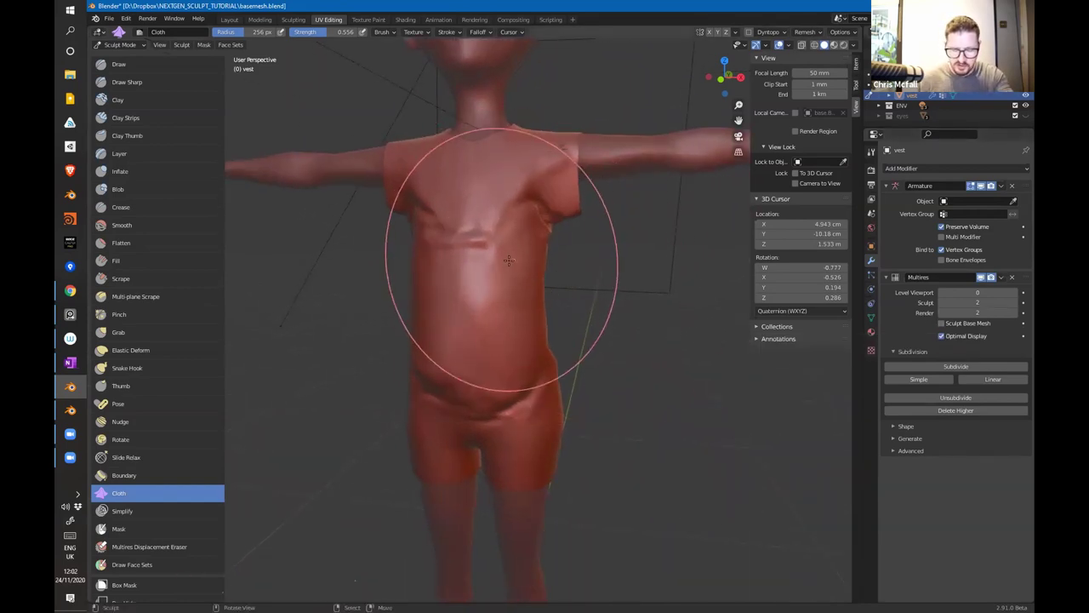
# Step: Set the Cloth brush radius to 149 px and expand the vest's Multires Shape options
pyautogui.press('f')
pyautogui.click(459, 287)
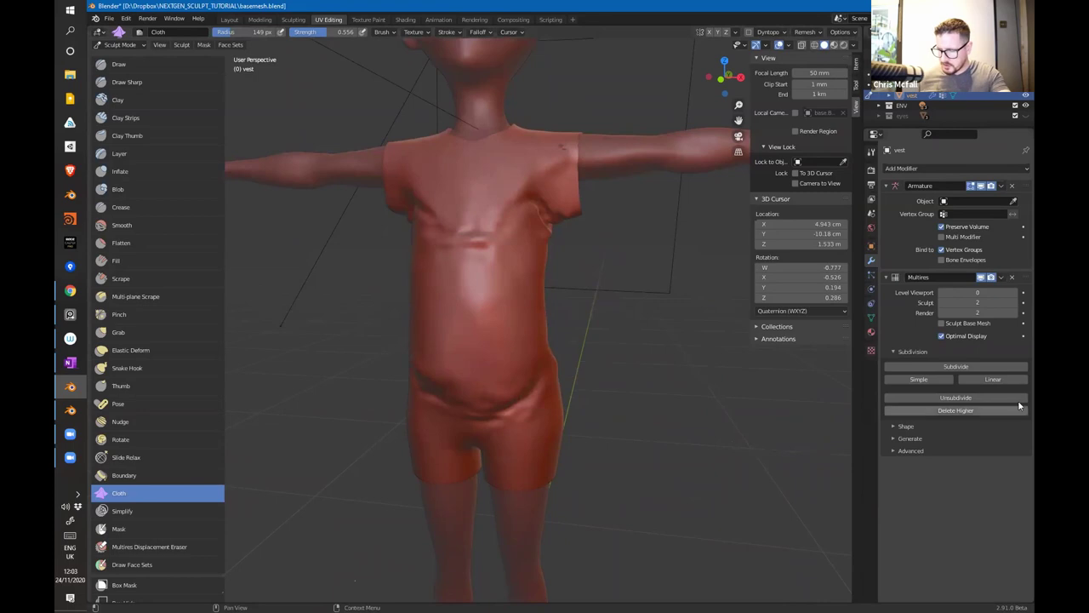
pyautogui.click(904, 426)
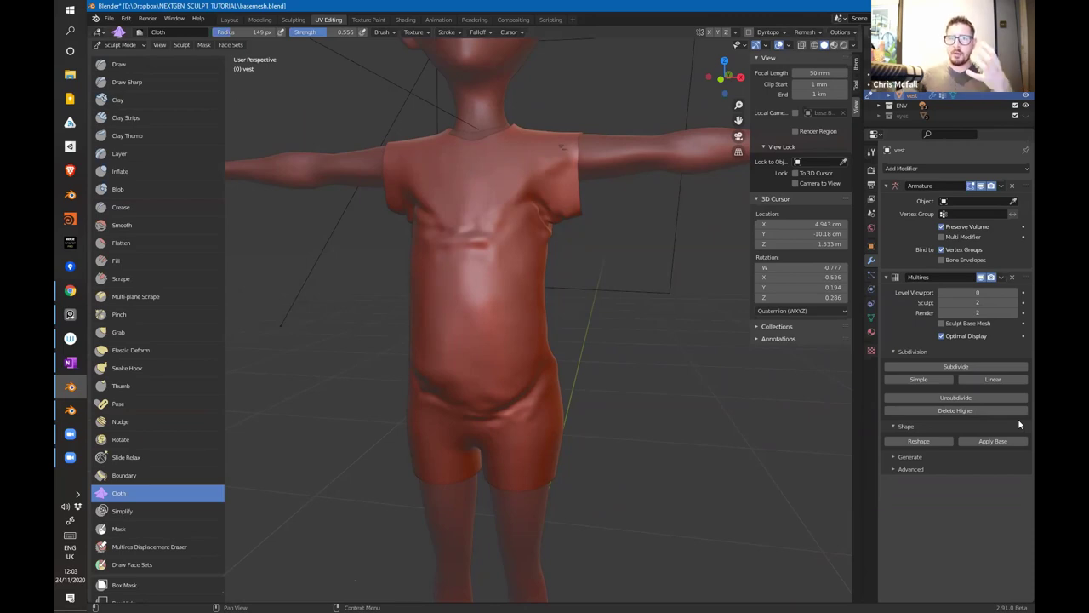
pyautogui.moveTo(587, 337)
pyautogui.mouseDown(button='middle')
pyautogui.moveTo(525, 321)
pyautogui.moveTo(644, 149)
pyautogui.moveTo(528, 286)
pyautogui.mouseUp(button='middle')
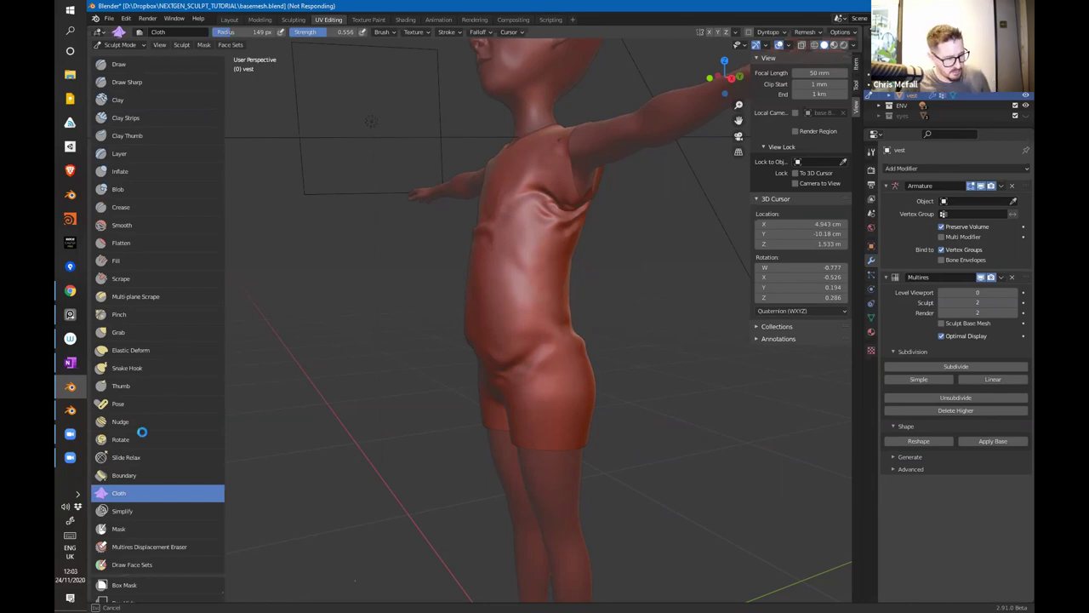
# Step: Relaunch Blender from its desktop shortcut
pyautogui.click(75, 389)
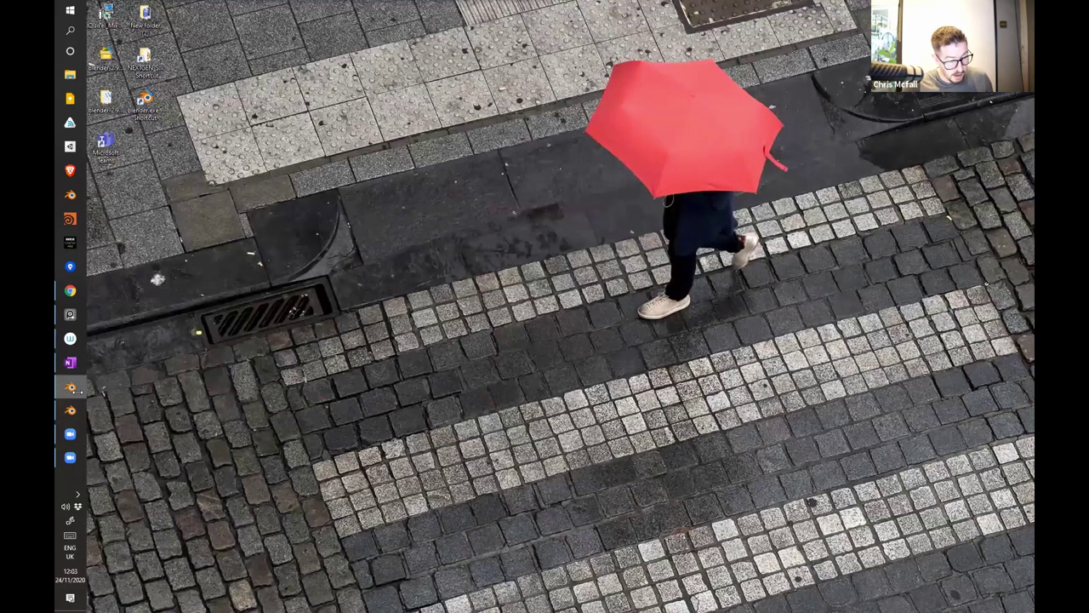
pyautogui.rightClick(73, 390)
pyautogui.rightClick(112, 388)
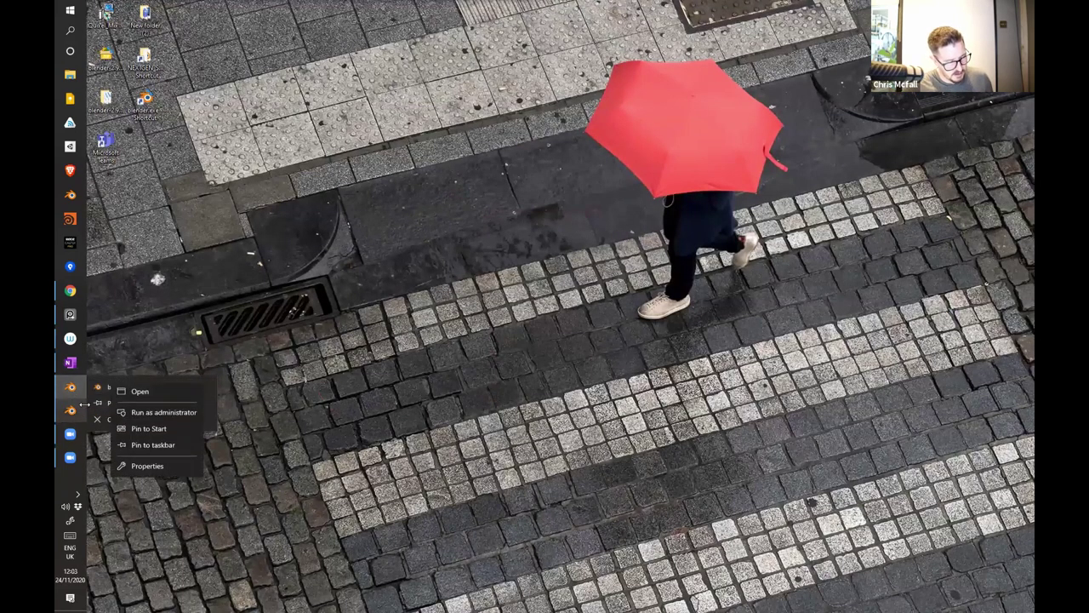
pyautogui.click(255, 245)
pyautogui.doubleClick(145, 104)
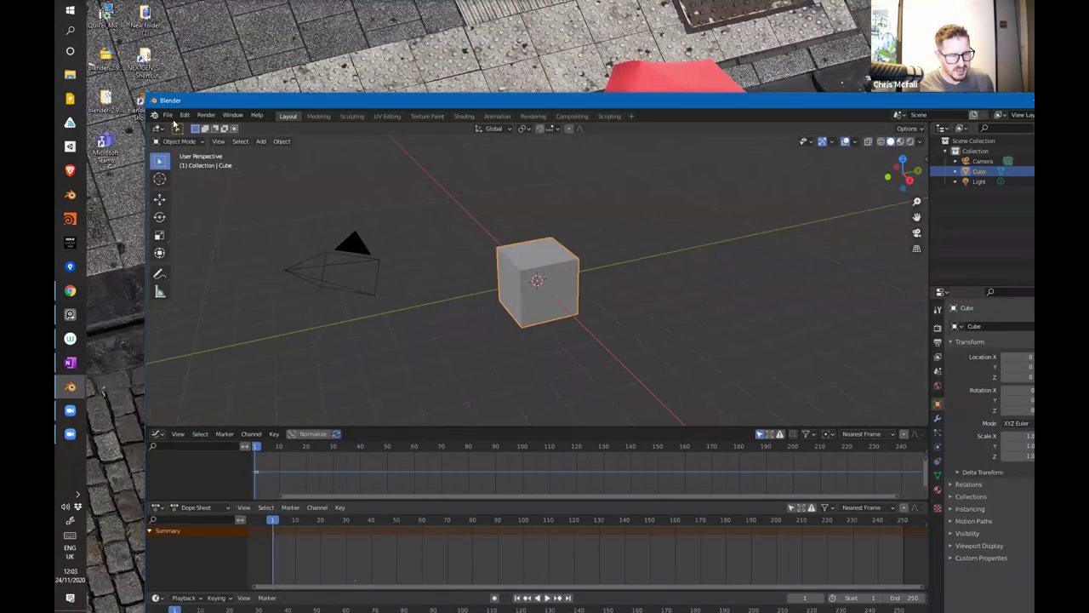
# Step: Show the auto-save files as a detailed list and recover spacewhale_13328_autosave.blend
pyautogui.click(168, 116)
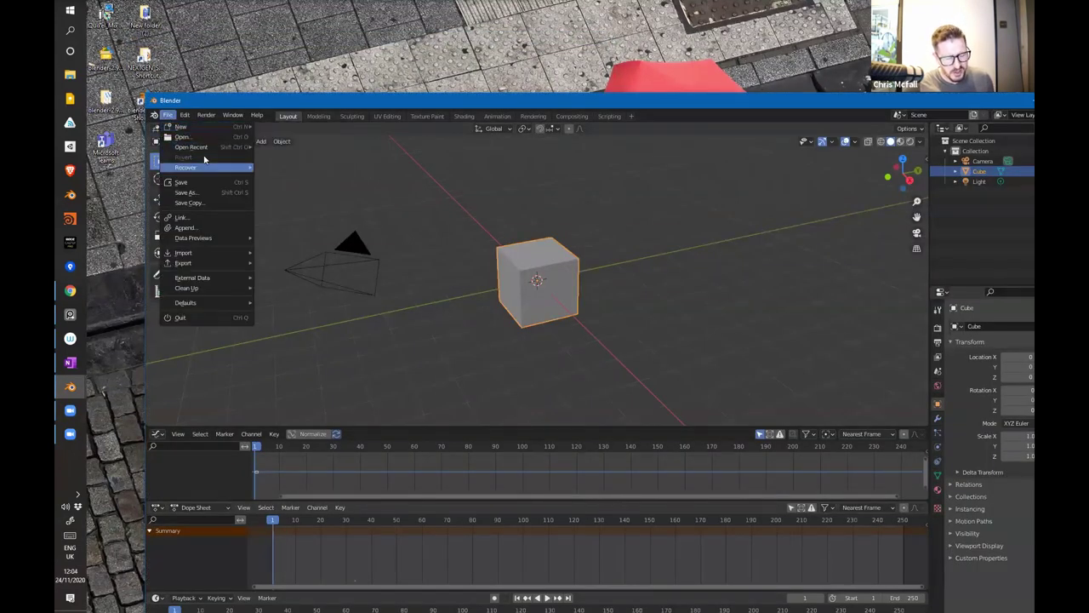
pyautogui.moveTo(209, 166)
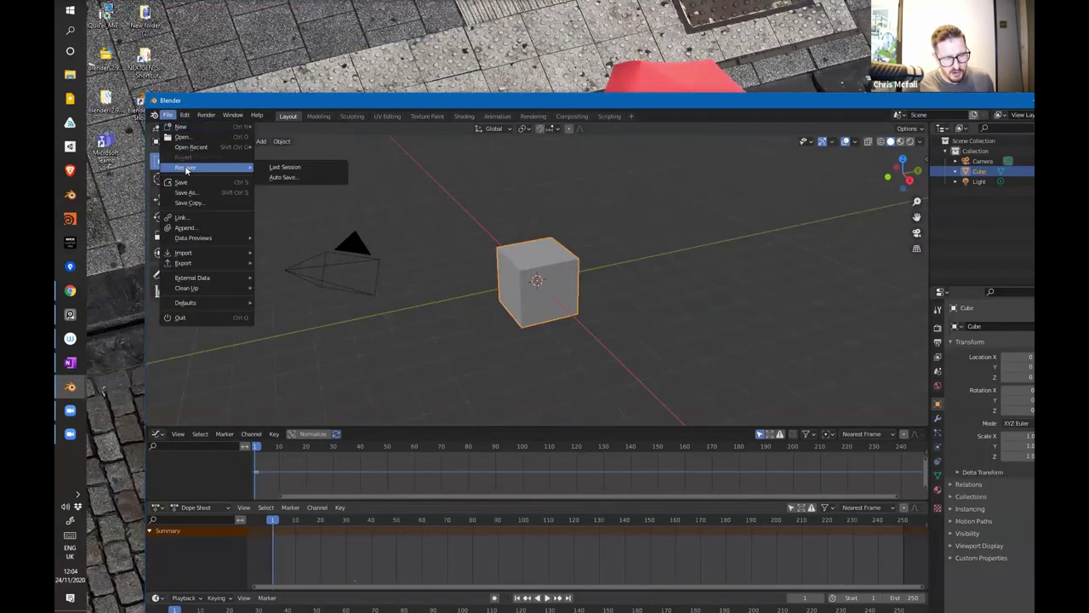
pyautogui.click(283, 178)
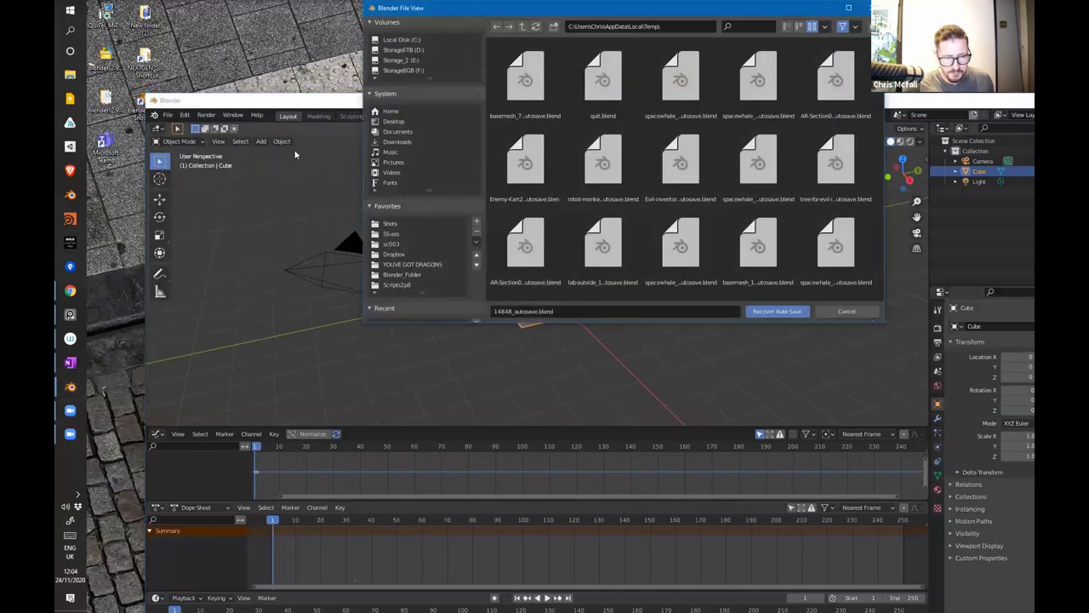
pyautogui.click(787, 27)
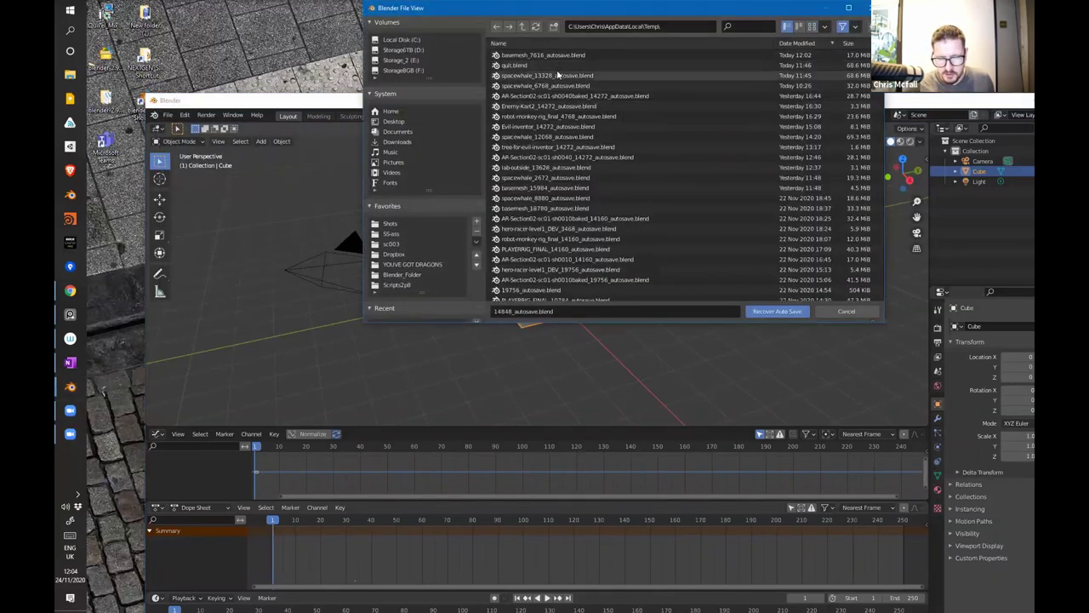
pyautogui.doubleClick(801, 76)
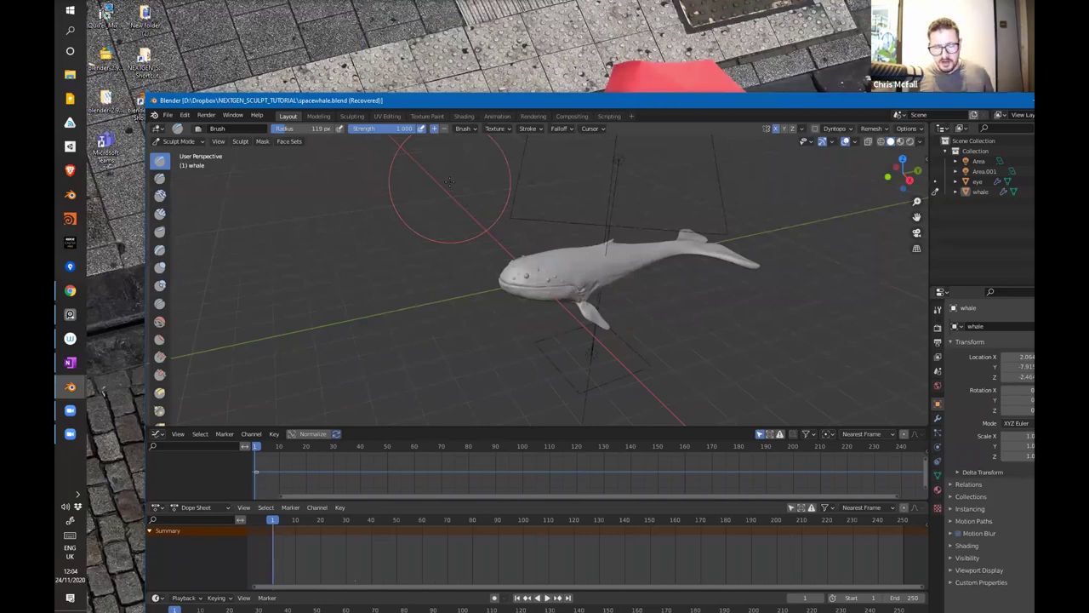
# Step: Maximize the recovered file's window and bring the whale's head into close view
pyautogui.moveTo(672, 312); pyautogui.dragTo(545, 332, button='middle')
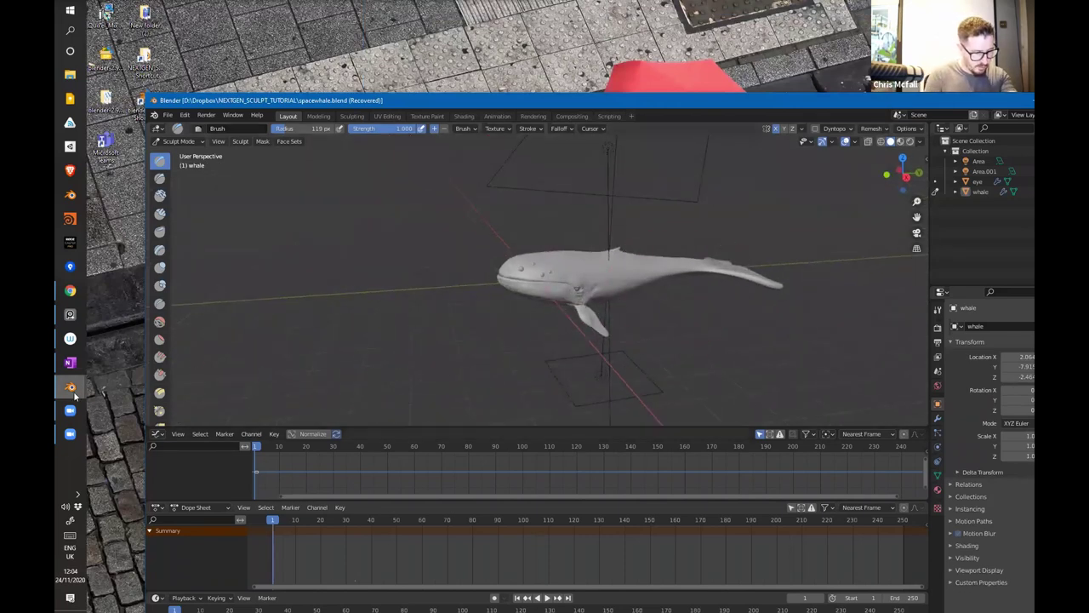
pyautogui.moveTo(953, 105); pyautogui.dragTo(831, 2)
pyautogui.scroll(5, 666, 189)
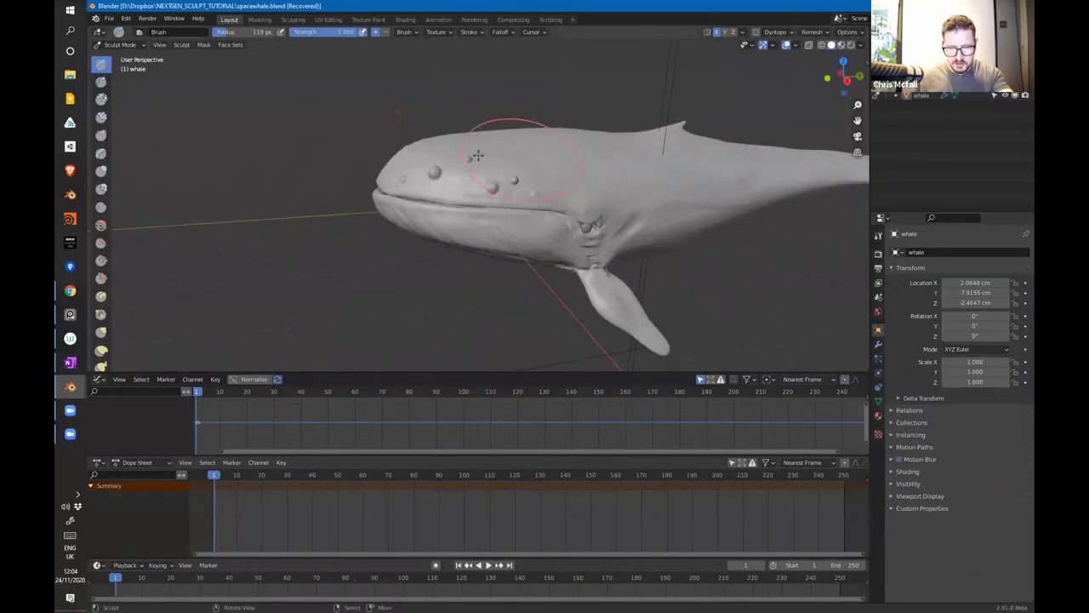
# Step: Switch to the UV Editing workspace and return the whale from Edit Mode to Object Mode
pyautogui.click(293, 19)
pyautogui.moveTo(648, 279); pyautogui.dragTo(559, 304, button='middle')
pyautogui.scroll(1, 559, 303)
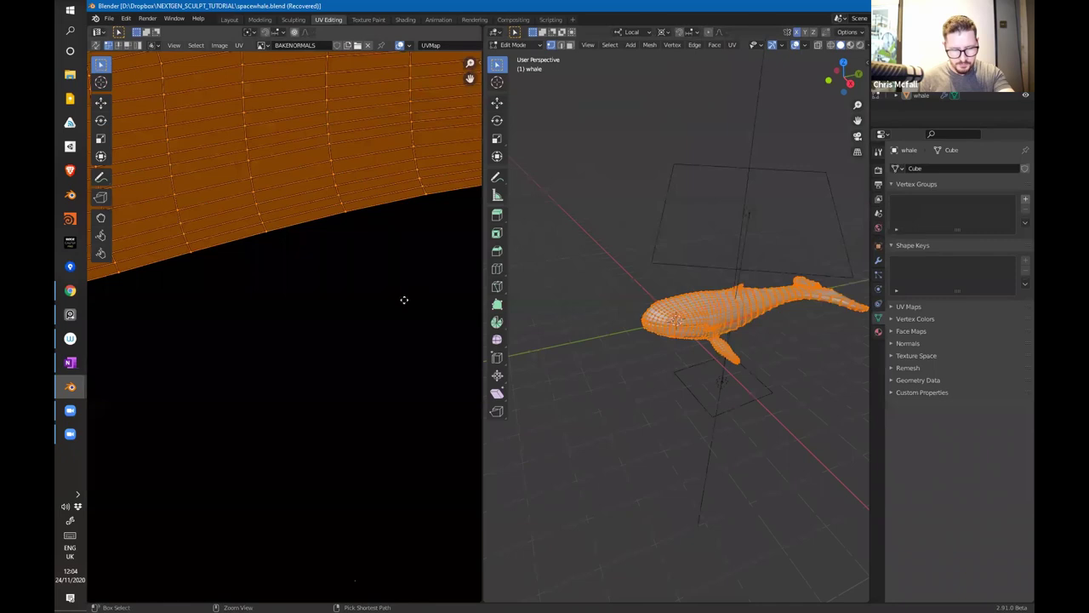
pyautogui.moveTo(403, 300)
pyautogui.keyDown('ctrl'); pyautogui.mouseDown(button='middle')
pyautogui.moveTo(343, 372)
pyautogui.moveTo(362, 376)
pyautogui.moveTo(414, 306)
pyautogui.mouseUp(button='middle'); pyautogui.keyUp('ctrl')
pyautogui.keyDown('shift'); pyautogui.moveTo(739, 329); pyautogui.dragTo(691, 287, button='middle'); pyautogui.keyUp('shift')
pyautogui.press('Tab')
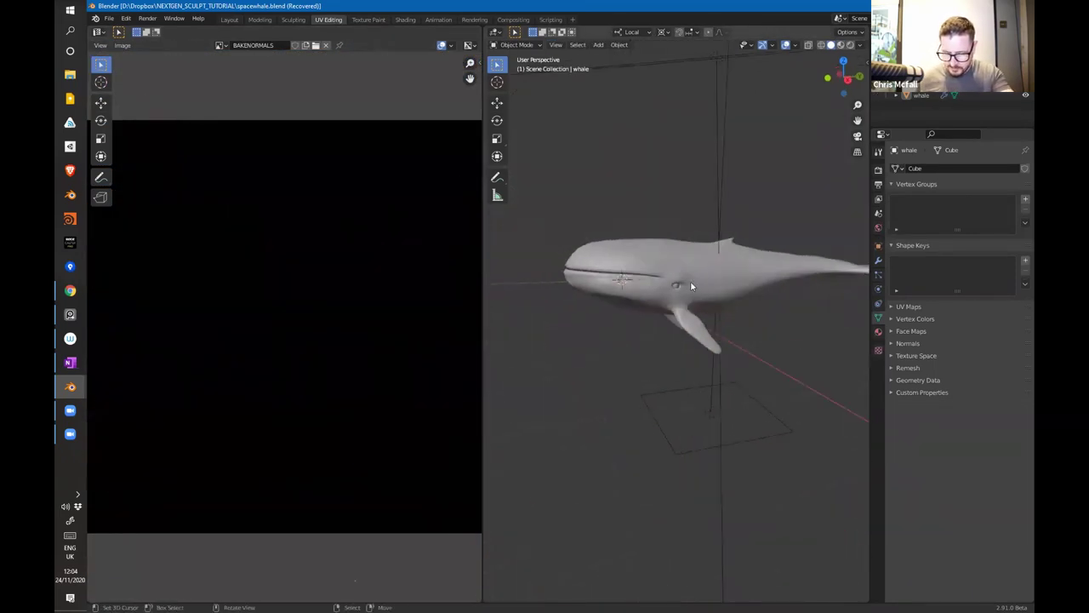
# Step: Select the whale and compare its display at Multires viewport level 5 and level 0
pyautogui.click(691, 287)
pyautogui.click(878, 259)
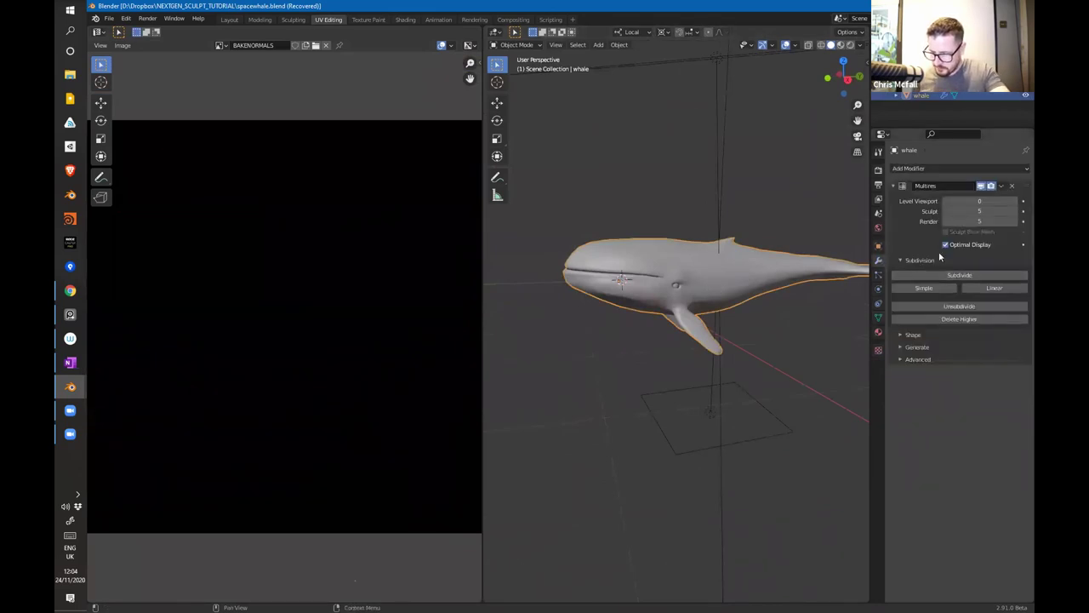
pyautogui.click(975, 201)
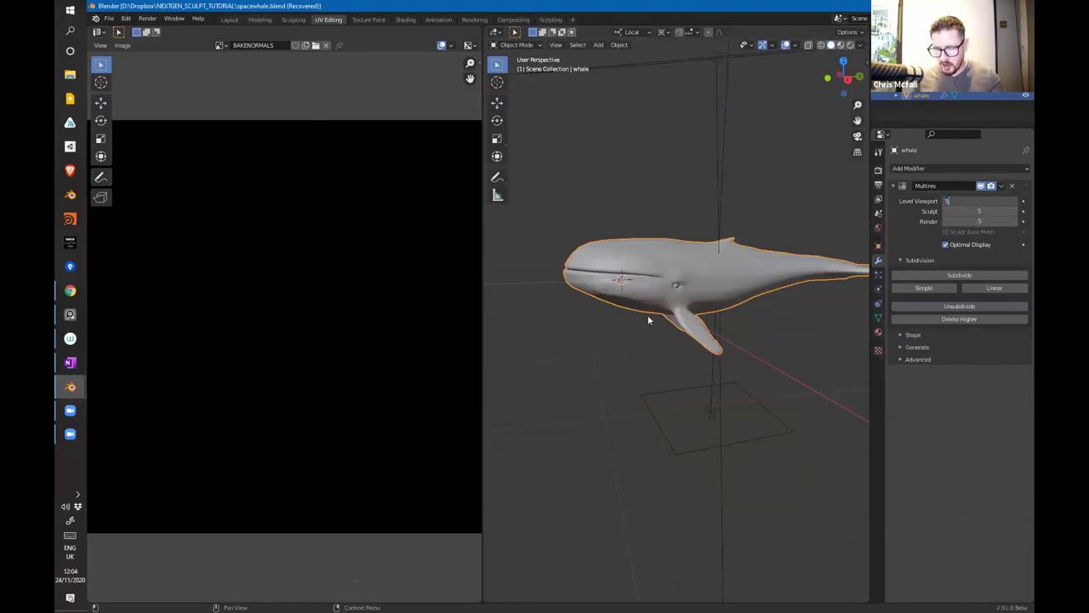
pyautogui.write('5')
pyautogui.press('Return')
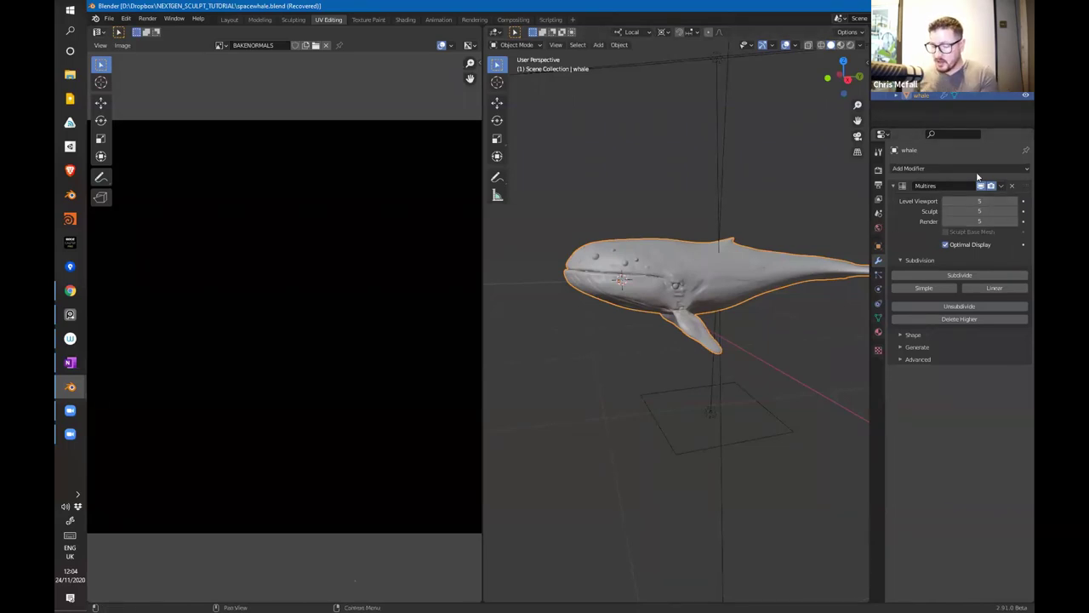
pyautogui.click(978, 202)
pyautogui.write('0')
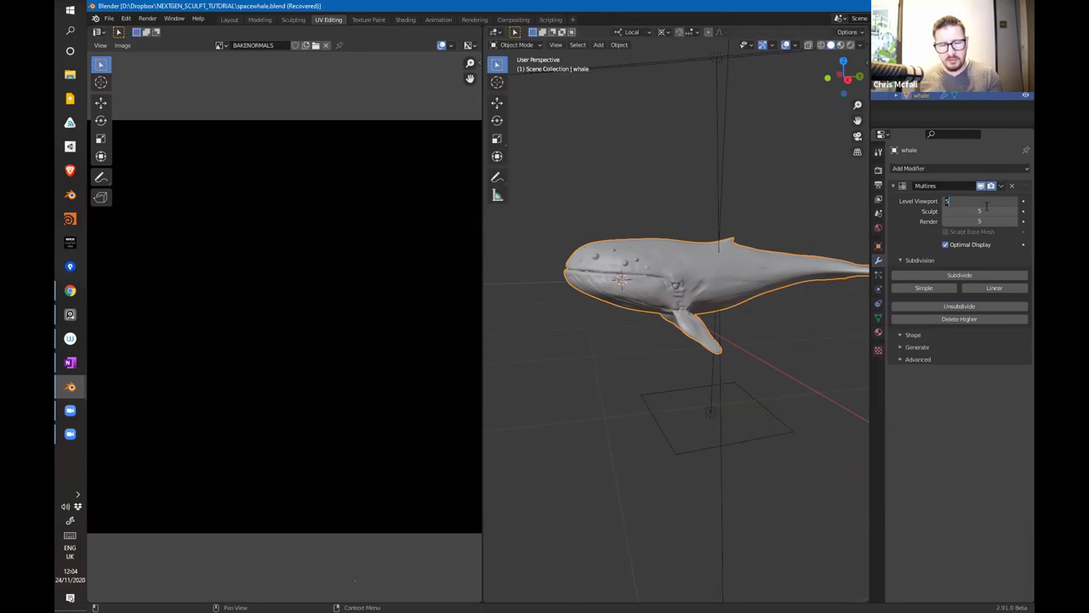
pyautogui.press('Return')
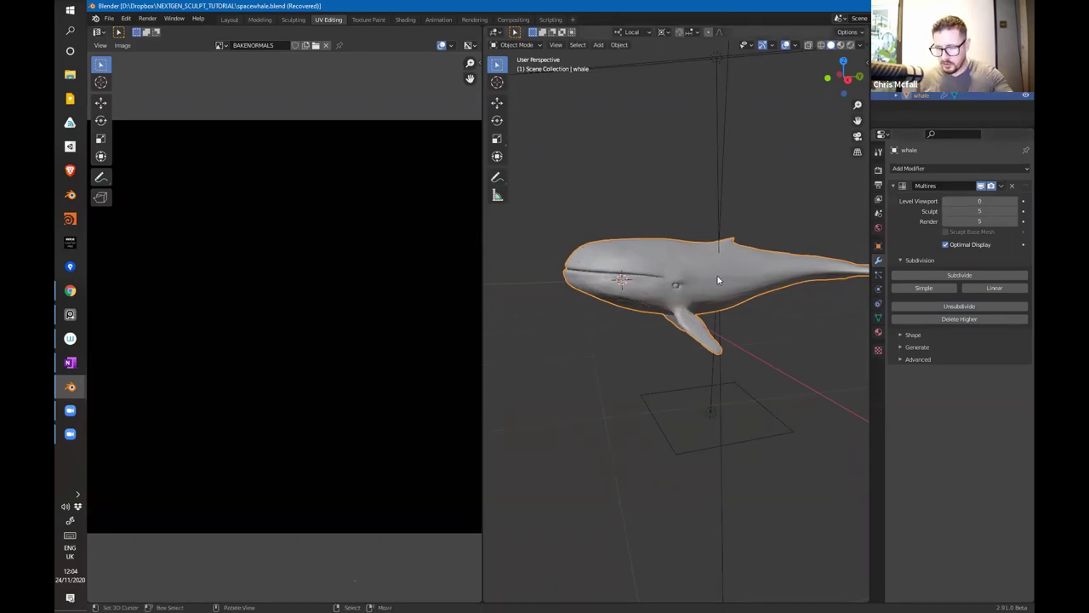
# Step: Compare the whale's detail in Sculpt Mode with its base mesh in Object Mode
pyautogui.hotkey('ctrl', 'Tab')
pyautogui.click(709, 327)
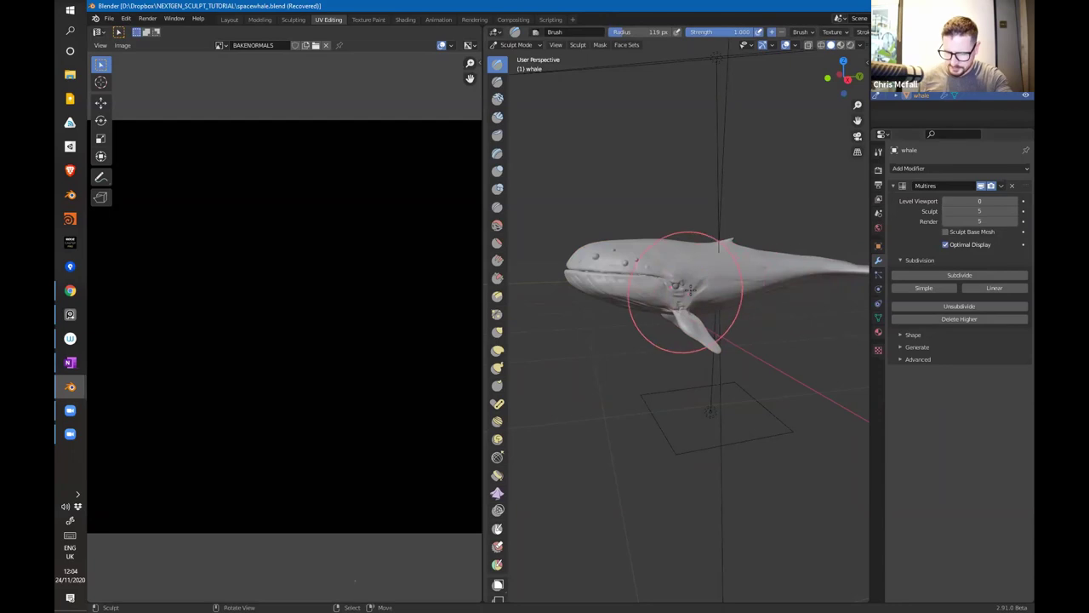
pyautogui.moveTo(744, 336); pyautogui.dragTo(795, 177, button='middle')
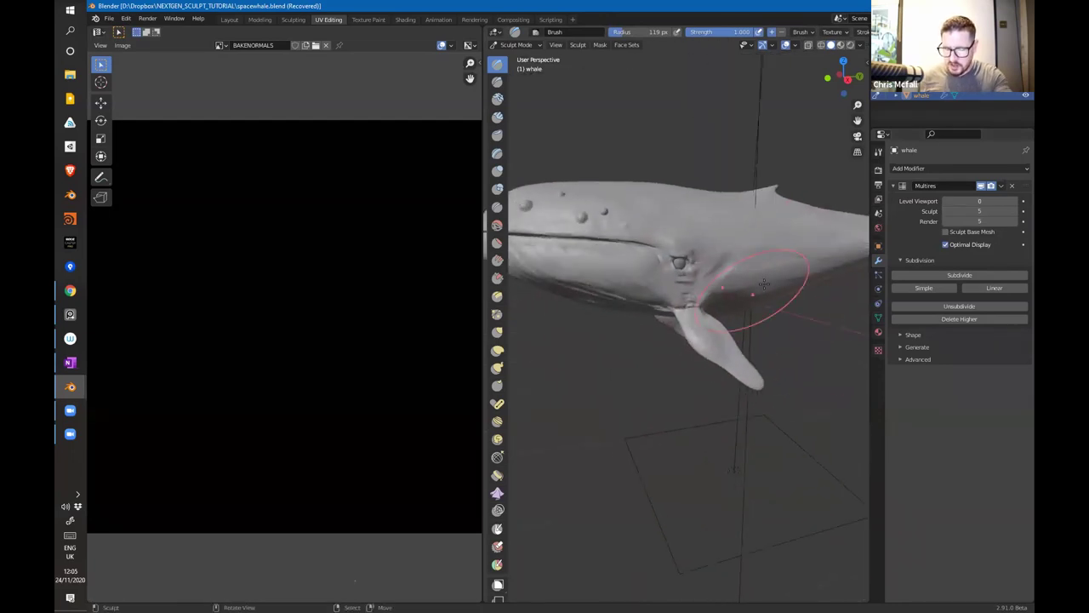
pyautogui.moveTo(770, 300); pyautogui.dragTo(804, 302, button='middle')
pyautogui.hotkey('ctrl', 'Tab')
pyautogui.click(685, 292)
pyautogui.keyDown('shift'); pyautogui.moveTo(728, 336); pyautogui.dragTo(777, 325, button='middle'); pyautogui.keyUp('shift')
# Step: Keep the Multires viewport level at 0 and inspect the whale's head again in Sculpt Mode
pyautogui.click(980, 201)
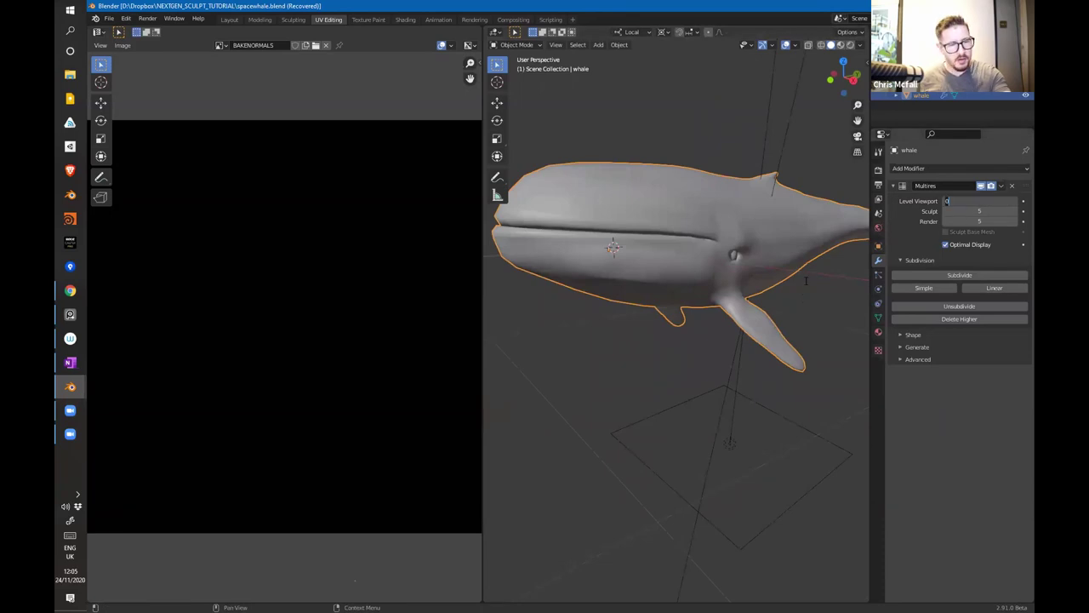
pyautogui.press('Return')
pyautogui.hotkey('ctrl', 'Tab')
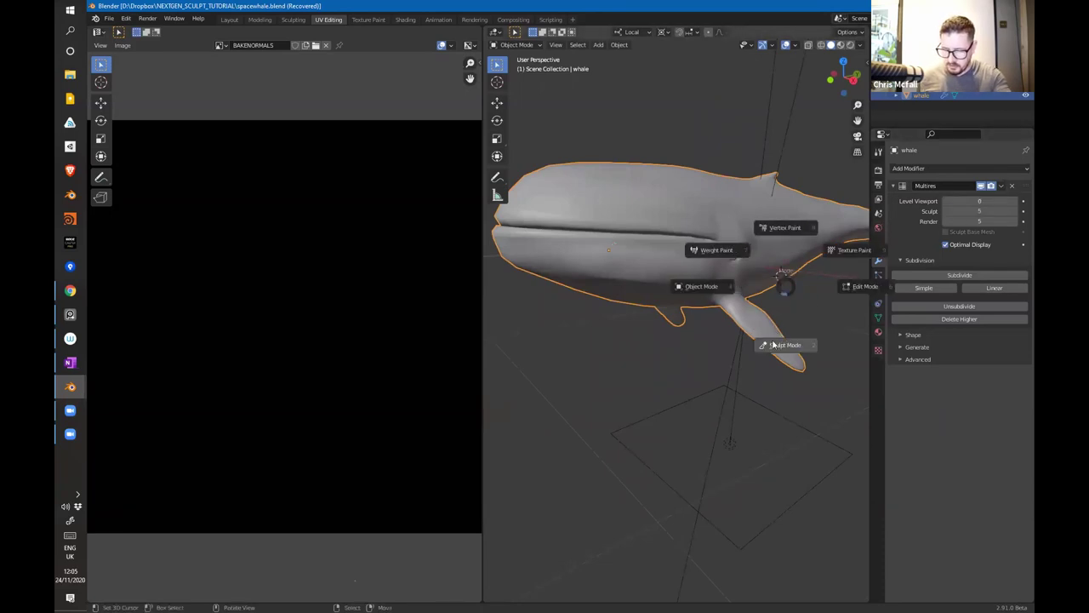
pyautogui.click(785, 344)
pyautogui.moveTo(681, 354); pyautogui.dragTo(639, 352, button='middle')
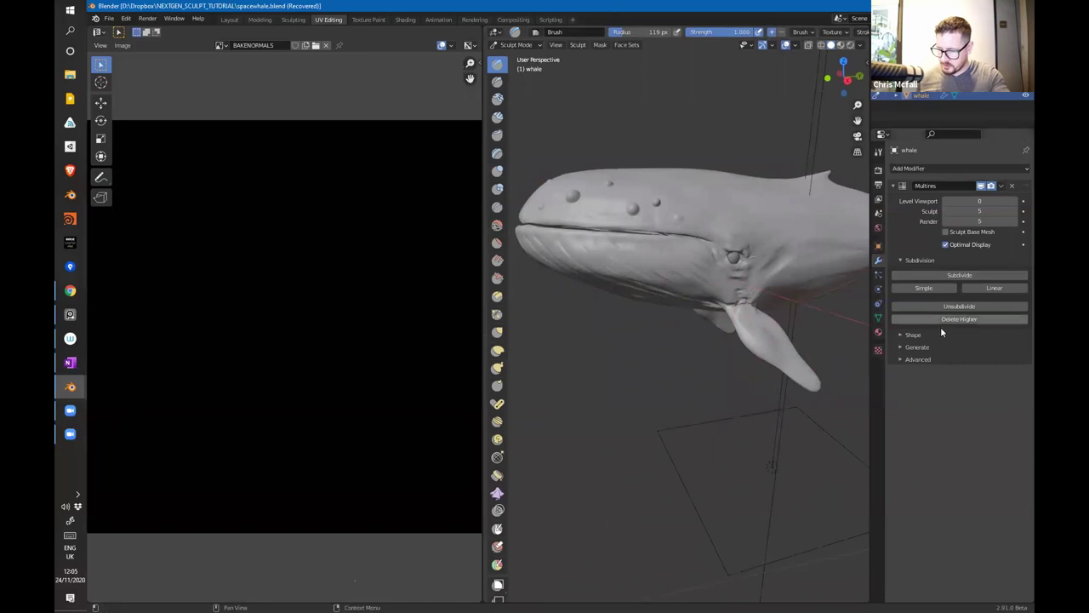
# Step: Reveal the Multires Shape options and show the whale's geometry wireframe overlay in Object Mode
pyautogui.click(914, 335)
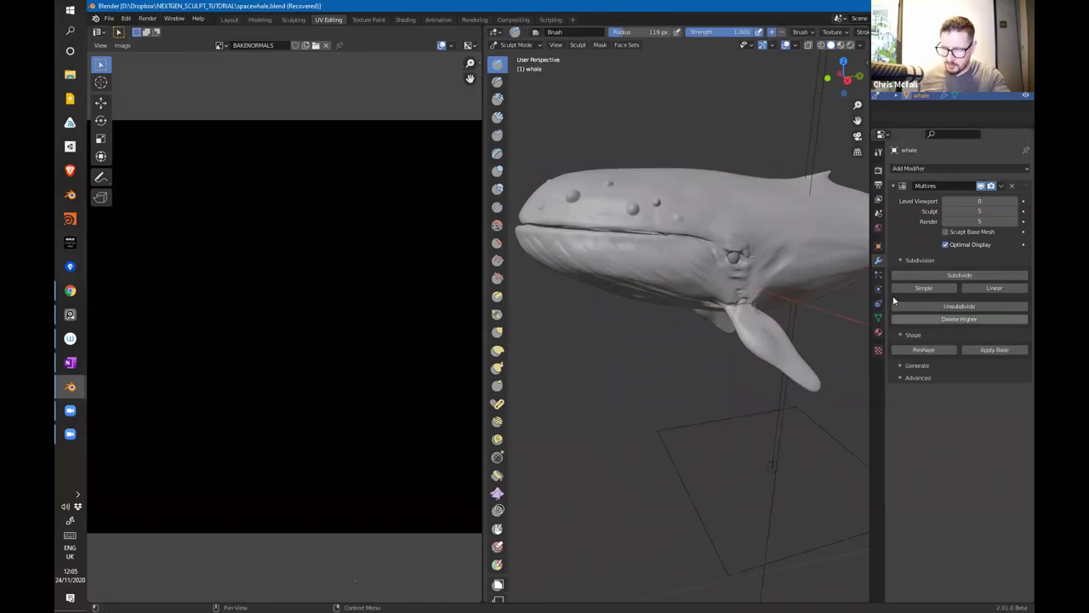
pyautogui.hotkey('ctrl', 'Tab')
pyautogui.click(699, 308)
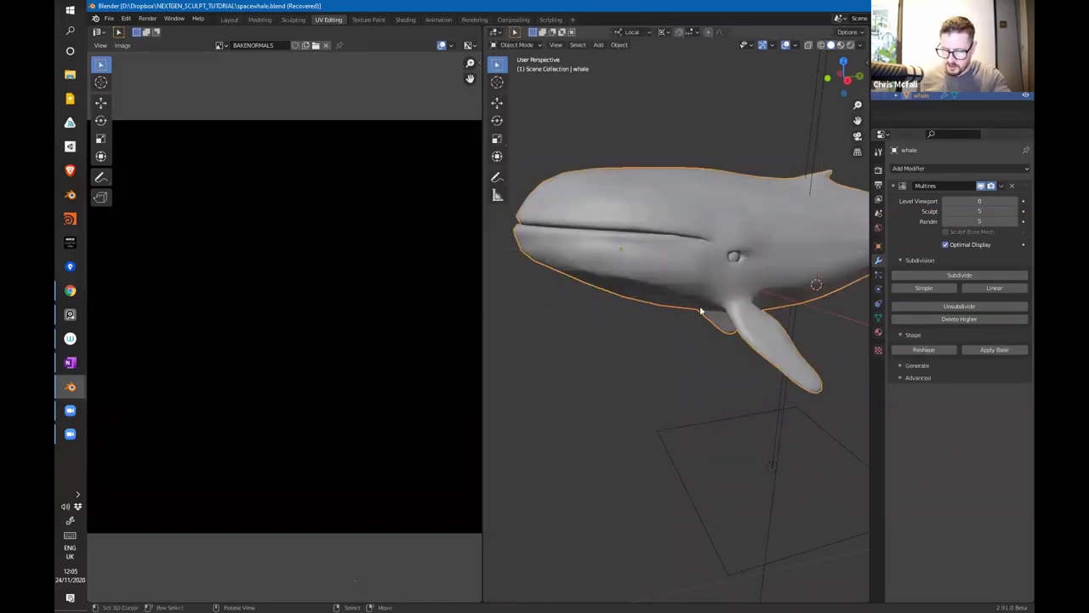
pyautogui.click(794, 46)
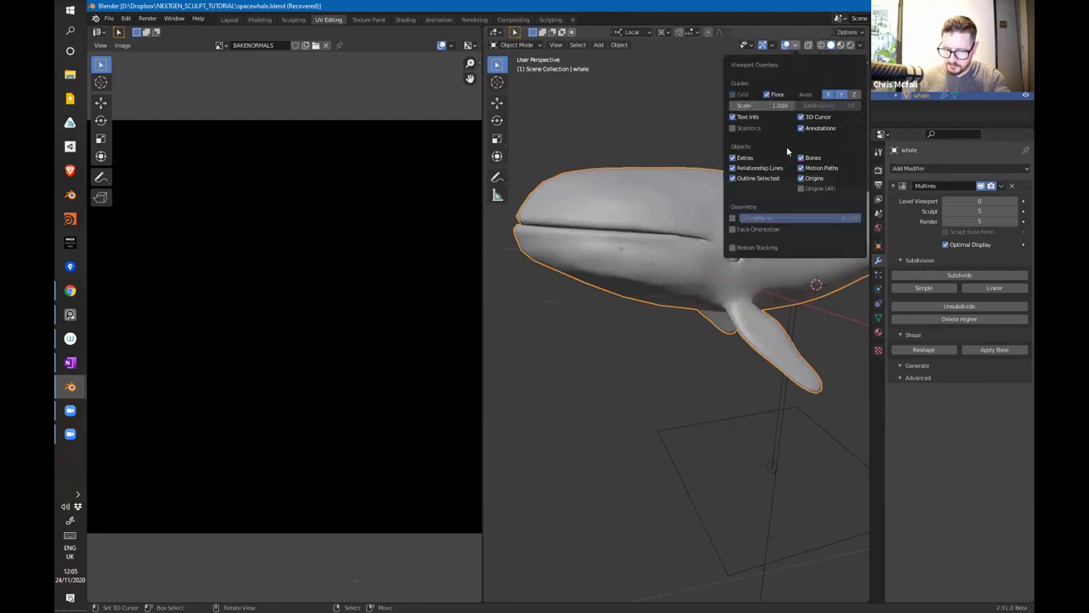
pyautogui.click(733, 219)
pyautogui.scroll(4, 719, 291)
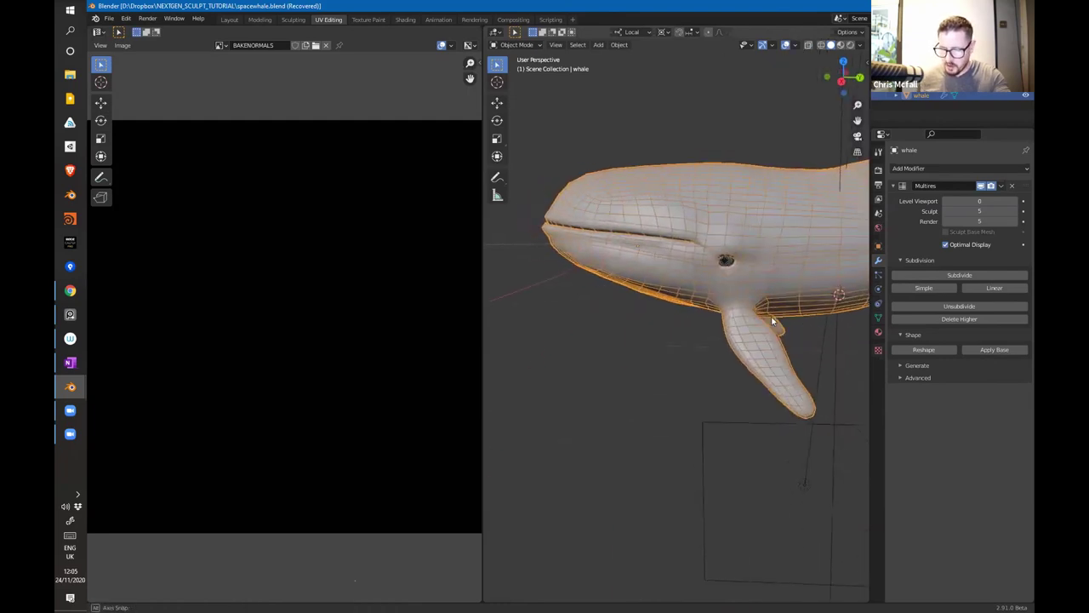
pyautogui.moveTo(732, 334); pyautogui.dragTo(808, 332, button='middle')
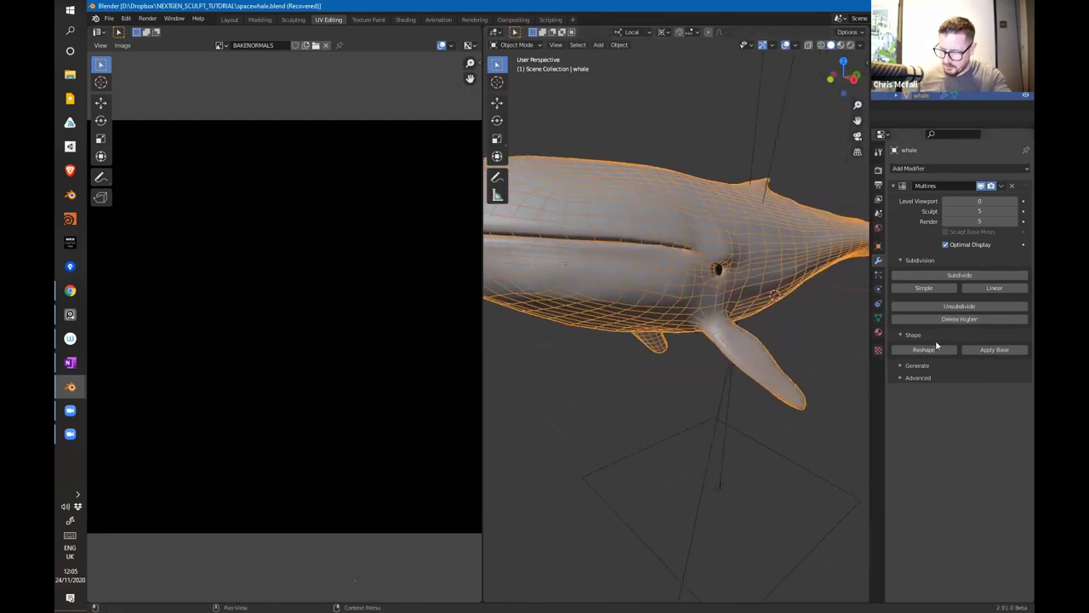
# Step: Run Apply Base on the whale's Multires modifier, set its viewport level to 5, and apply the base again
pyautogui.click(993, 351)
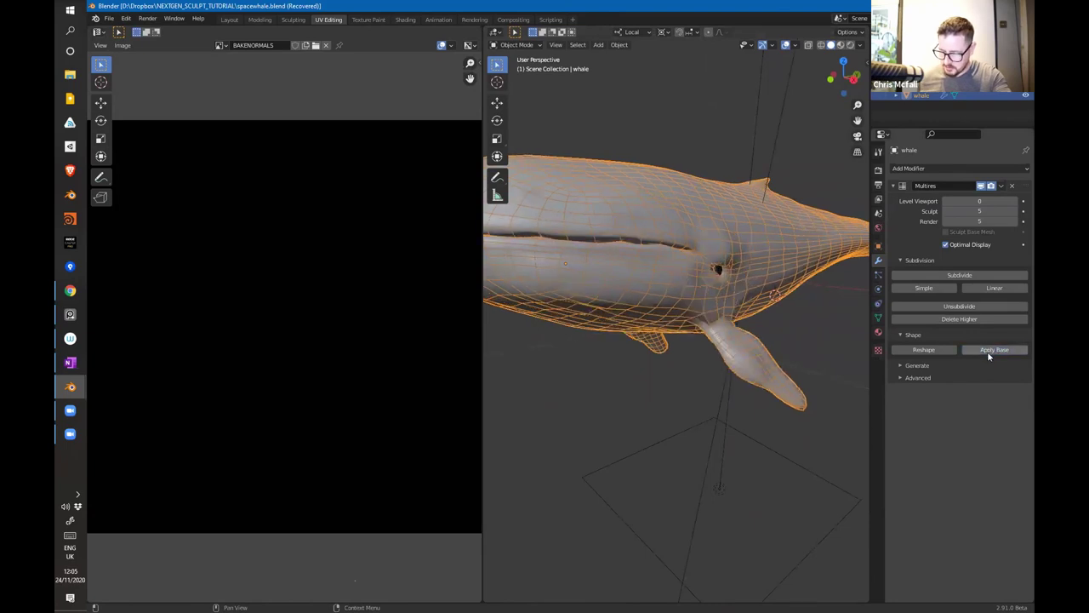
pyautogui.doubleClick(953, 201)
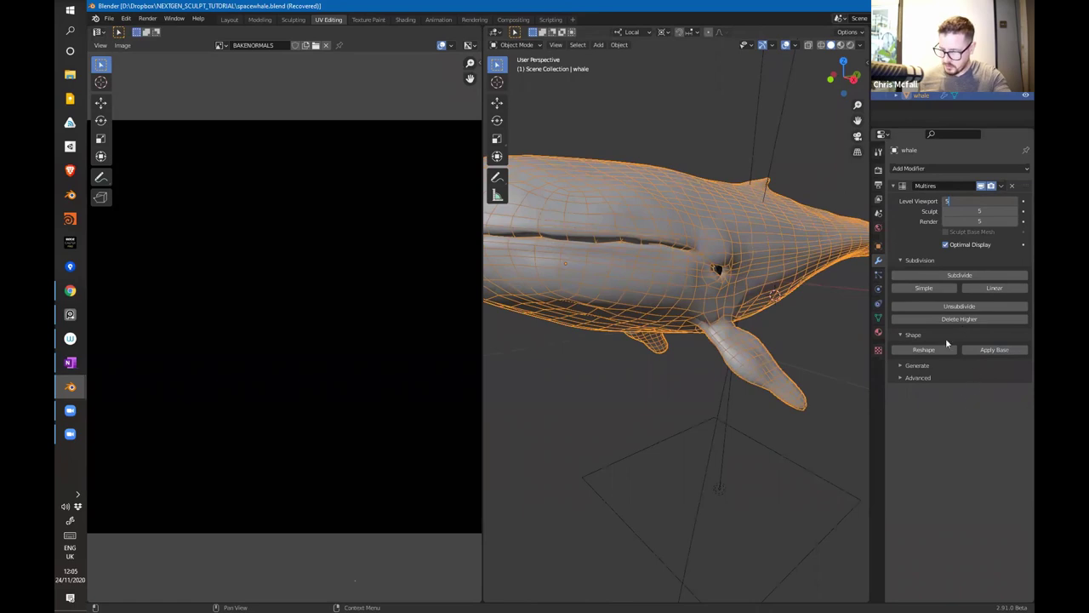
pyautogui.write('5')
pyautogui.press('Return')
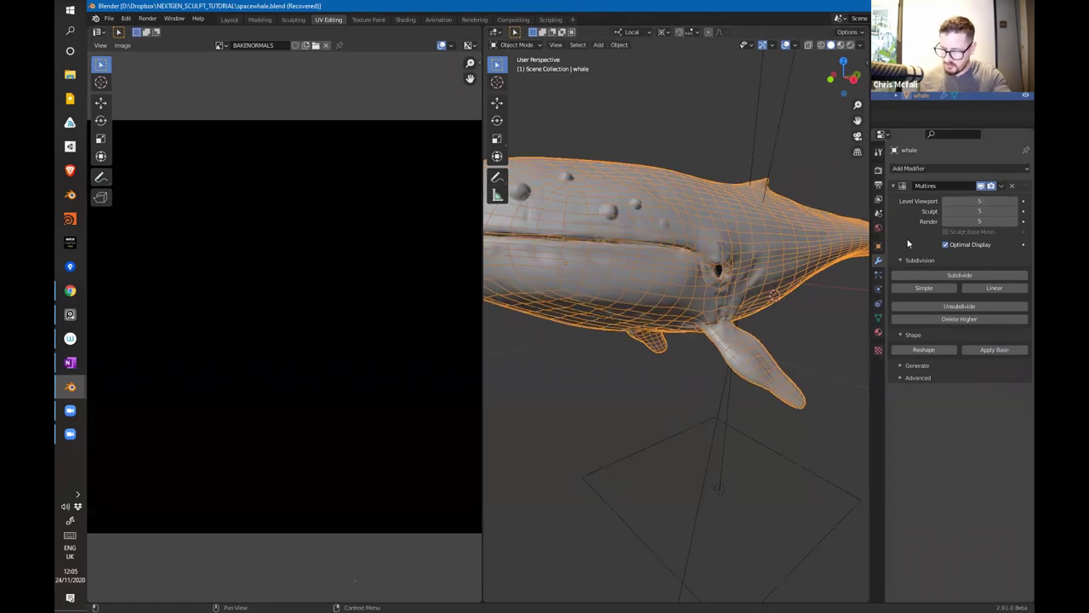
pyautogui.click(995, 350)
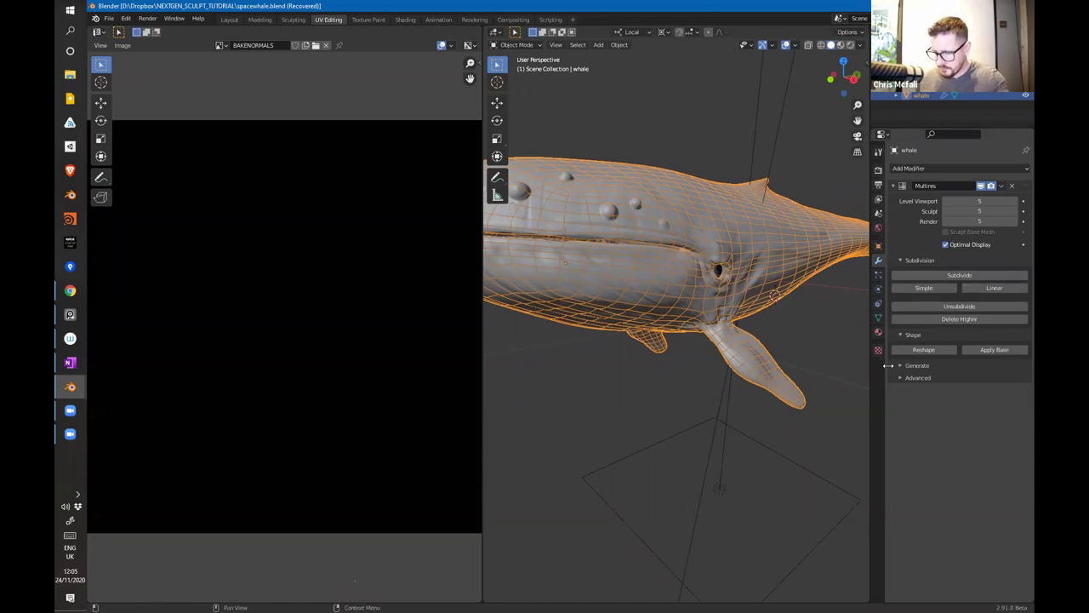
# Step: Check the whale with the applied base in Sculpt Mode and return to Object Mode
pyautogui.hotkey('ctrl', 'Tab')
pyautogui.click(719, 356)
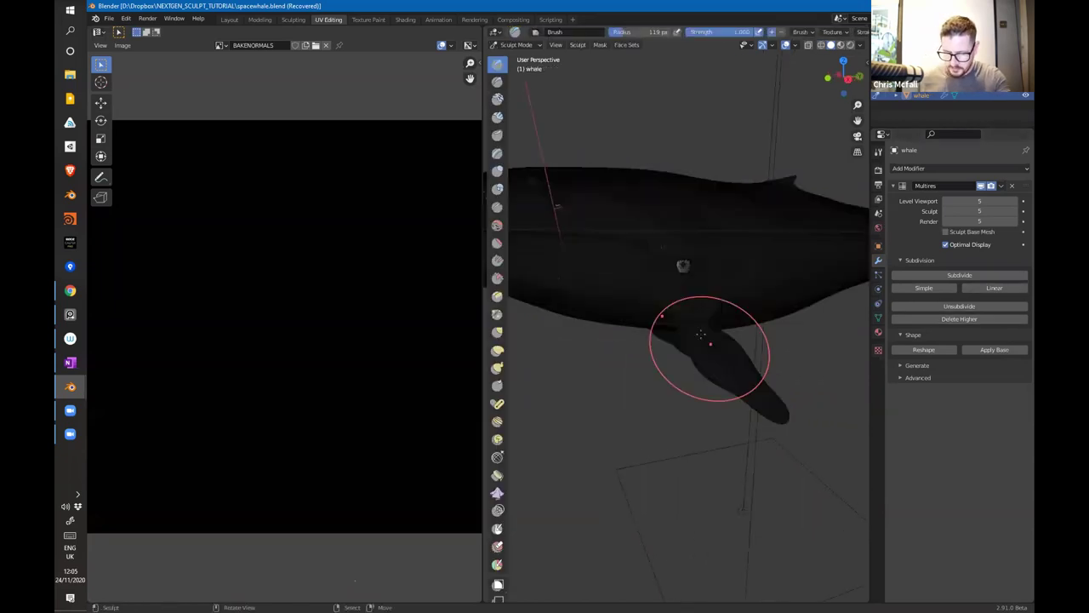
pyautogui.hotkey('ctrl', 'Tab')
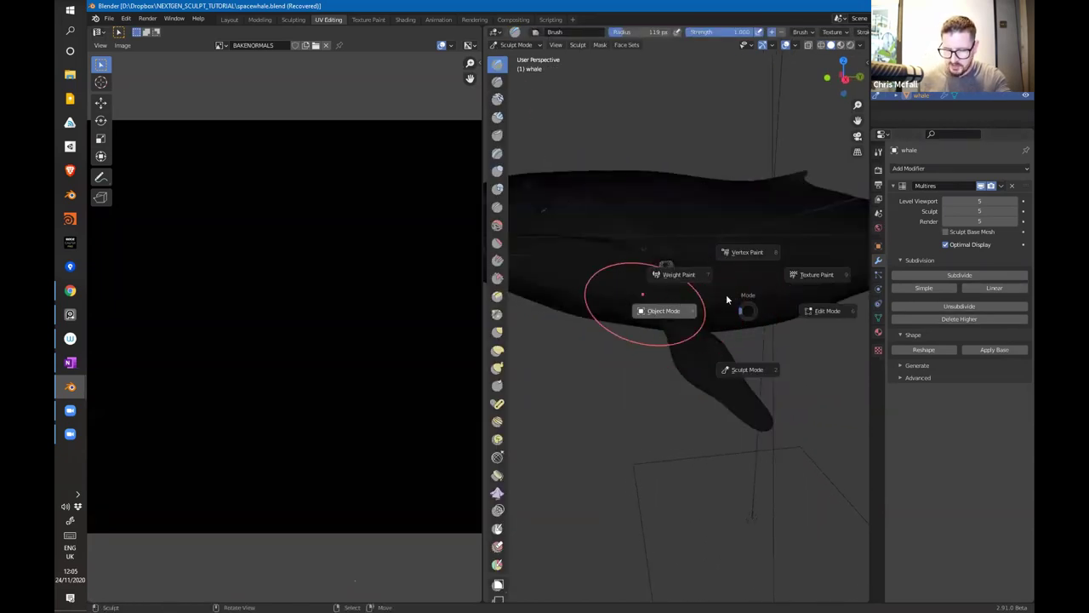
pyautogui.click(679, 330)
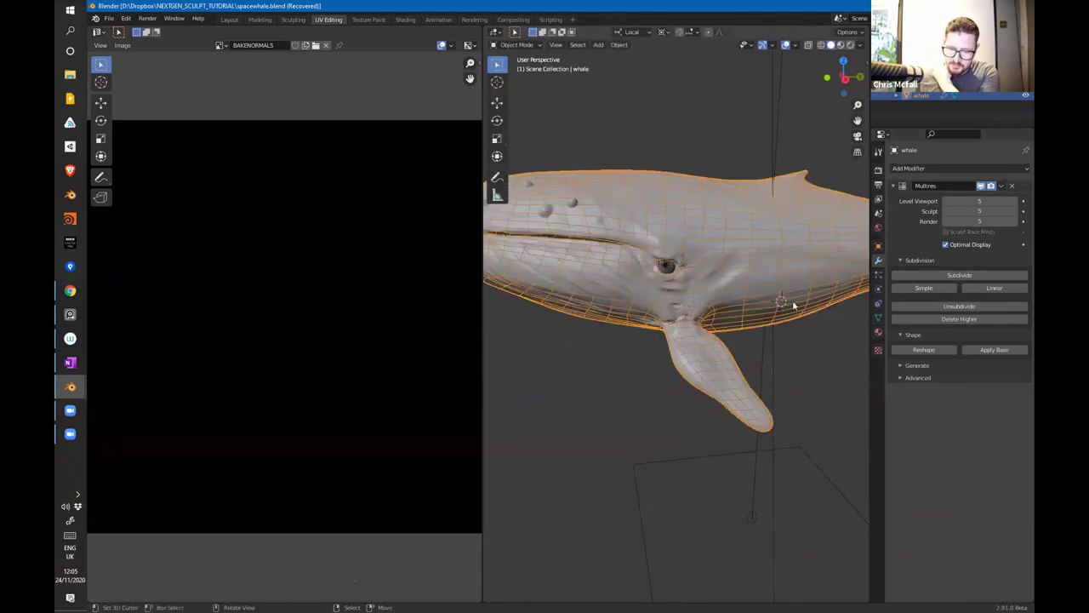
# Step: Set the whale's Multires viewport level to 0, leaving the sculpt level at 5
pyautogui.click(982, 200)
pyautogui.write('0')
pyautogui.press('Return')
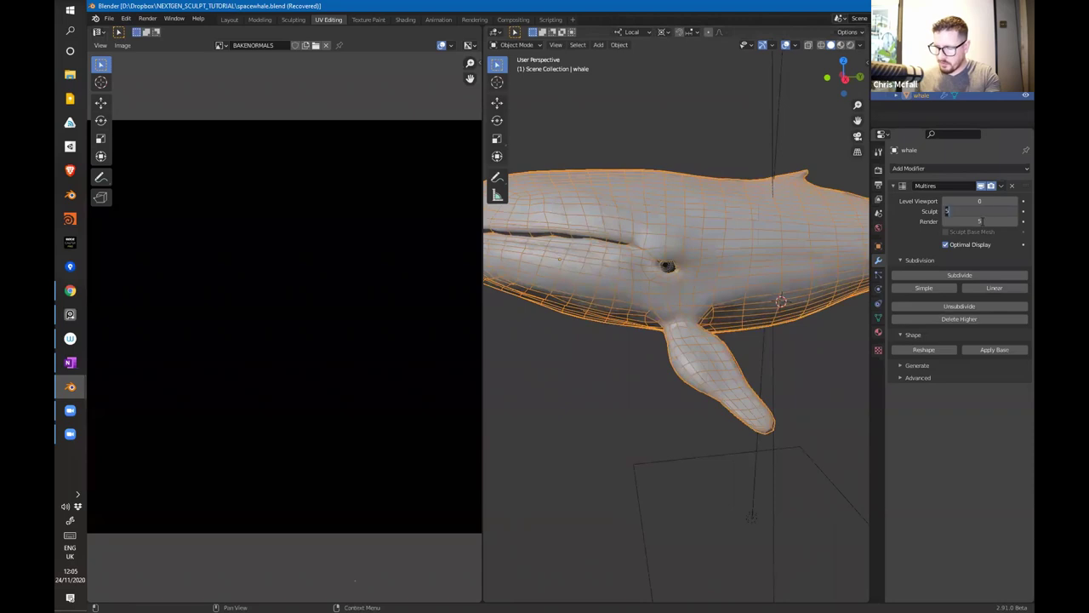
pyautogui.click(951, 431)
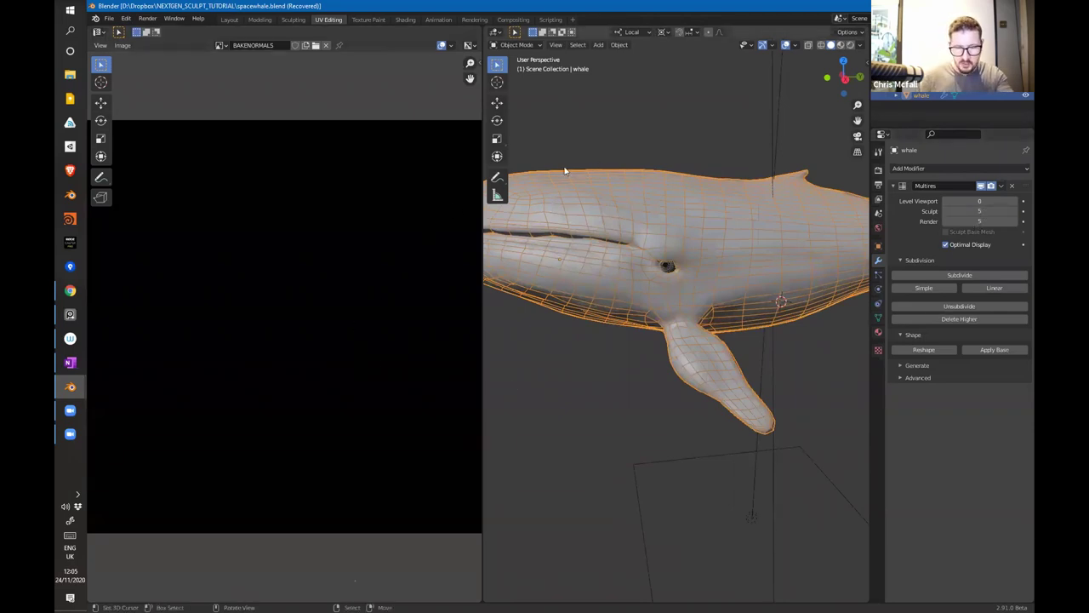
# Step: Split the image editor area horizontally and make the lower part a Shader Editor with all nodes framed
pyautogui.moveTo(479, 599); pyautogui.dragTo(436, 283)
pyautogui.click(180, 406)
pyautogui.click(99, 271)
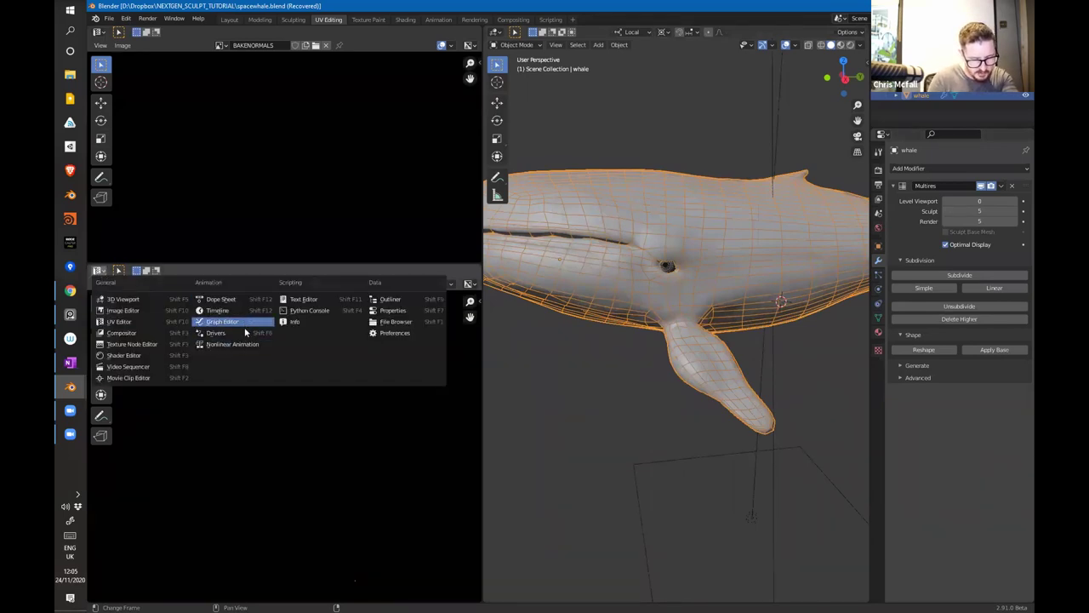
pyautogui.click(164, 359)
pyautogui.press('Home')
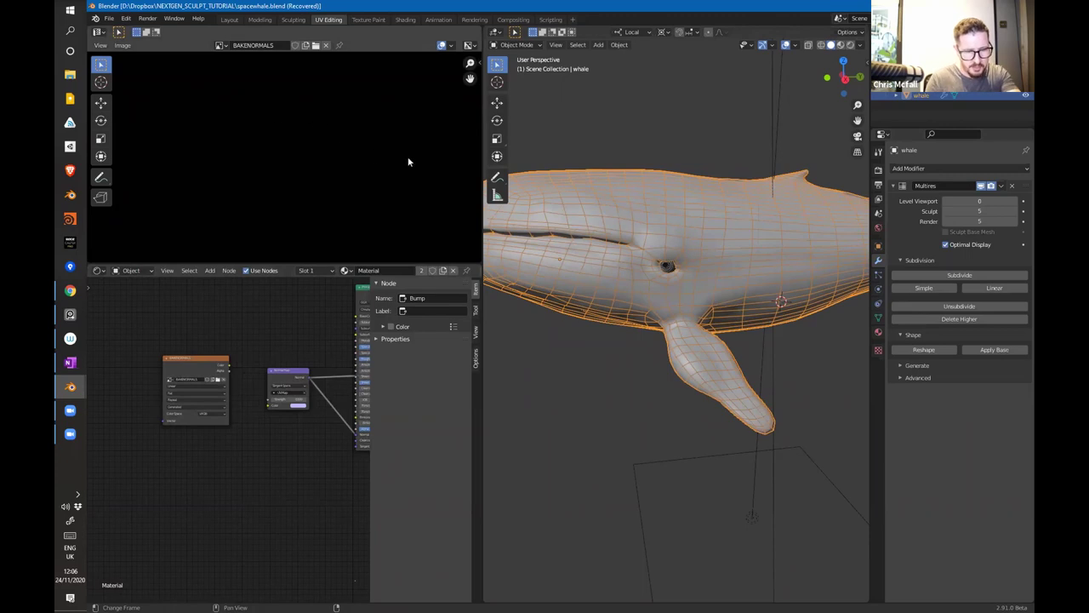
# Step: Clear the BAKENORMALS image from the image editor and set up a new 4096 × 4096 px image
pyautogui.click(325, 45)
pyautogui.moveTo(285, 328); pyautogui.dragTo(281, 363, button='middle')
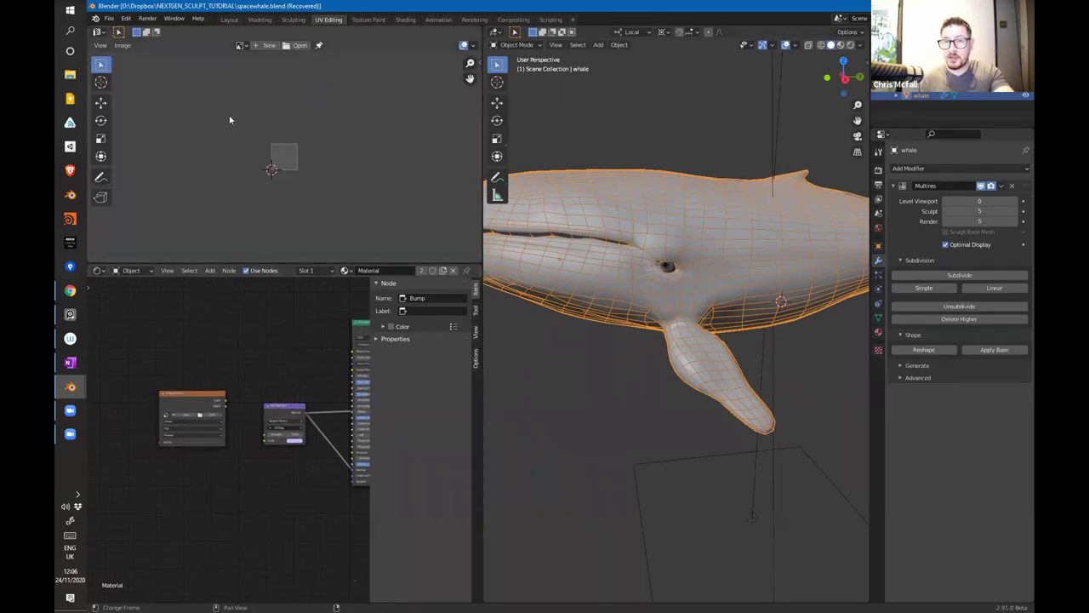
pyautogui.click(267, 45)
pyautogui.click(306, 74)
pyautogui.write('4096')
pyautogui.press('Tab')
pyautogui.write('4096')
pyautogui.press('Return')
# Step: Name the new image NORMALSWHALEBAKE and create it with the blank generated type
pyautogui.click(297, 61)
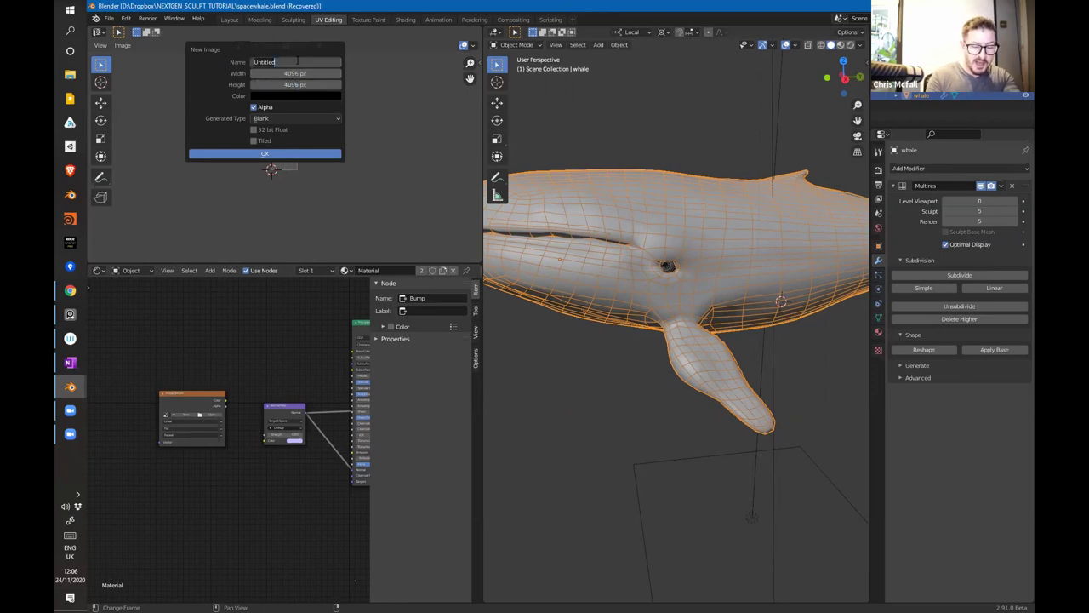
pyautogui.write('N')
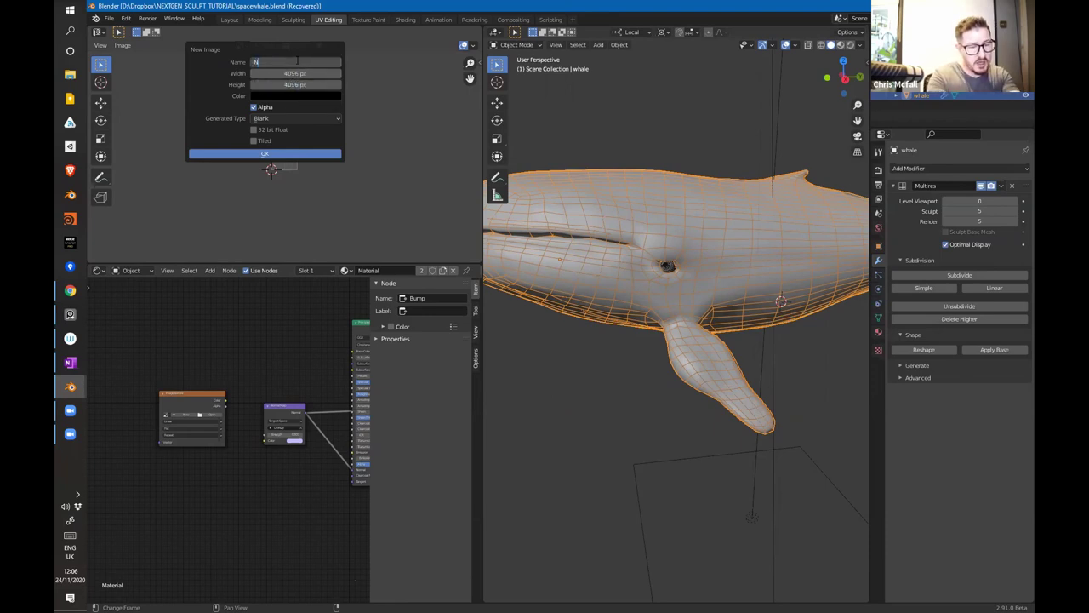
pyautogui.write('ORMALS')
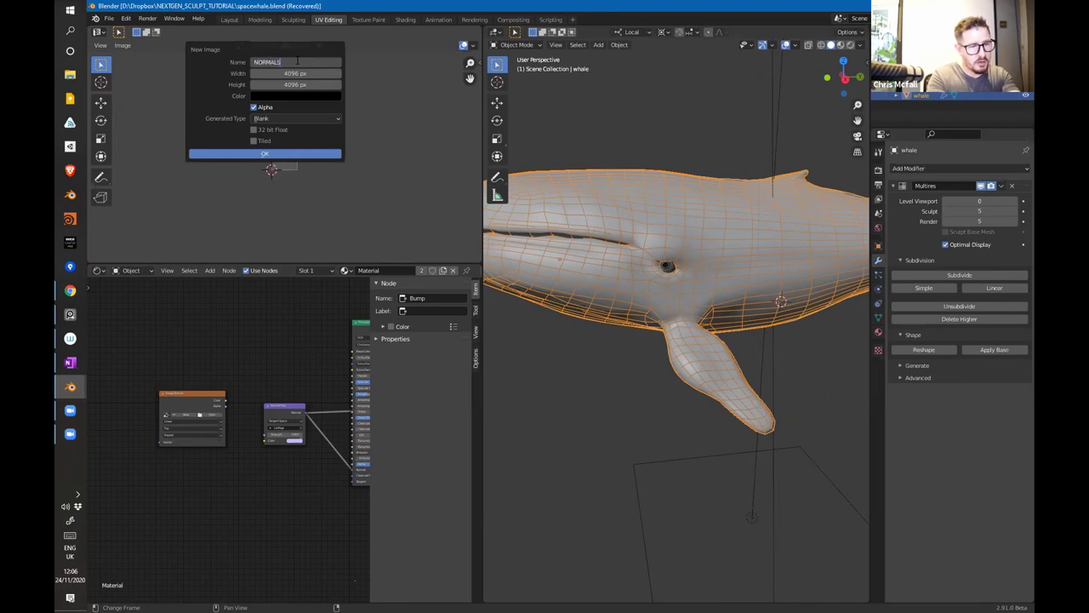
pyautogui.write('WHALEBAKE')
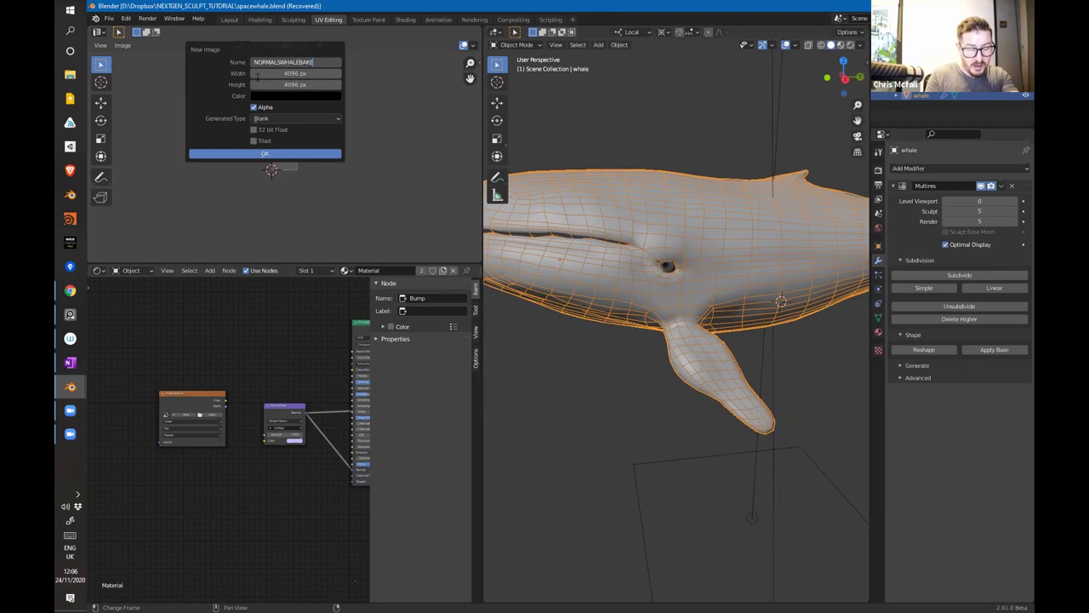
pyautogui.press('Return')
pyautogui.click(274, 152)
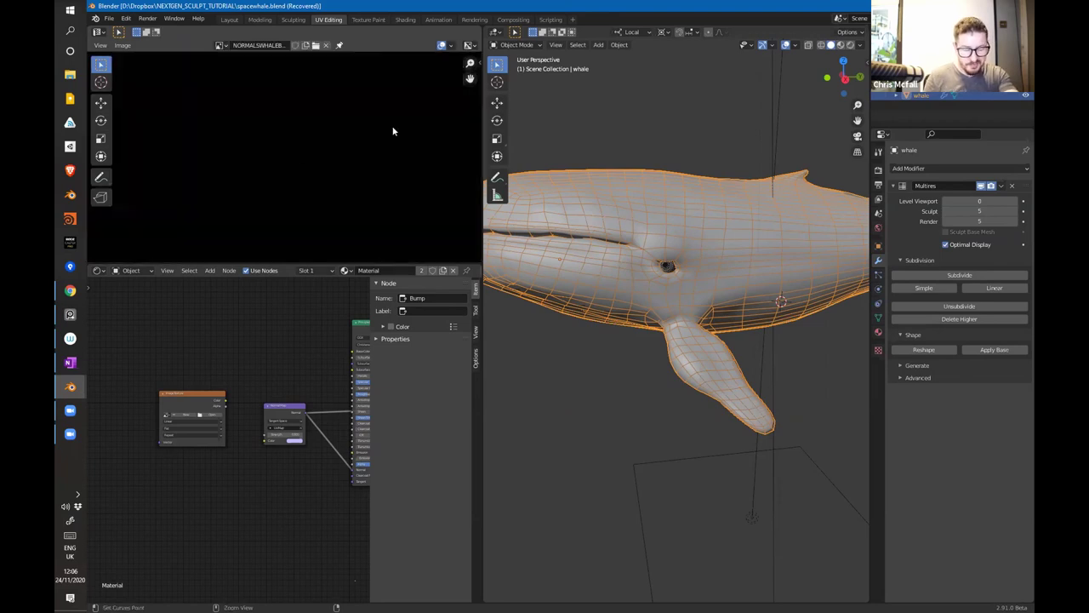
pyautogui.scroll(-5, 366, 173)
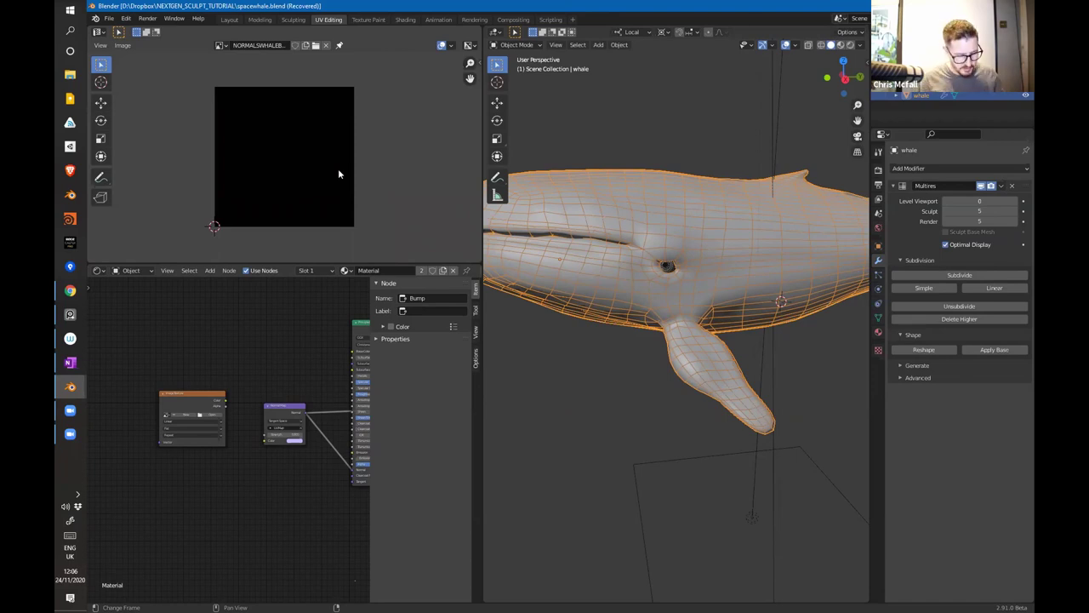
# Step: Assign the NORMALSWHALEBAKE image to the existing Image Texture node and move the node further up
pyautogui.click(184, 406)
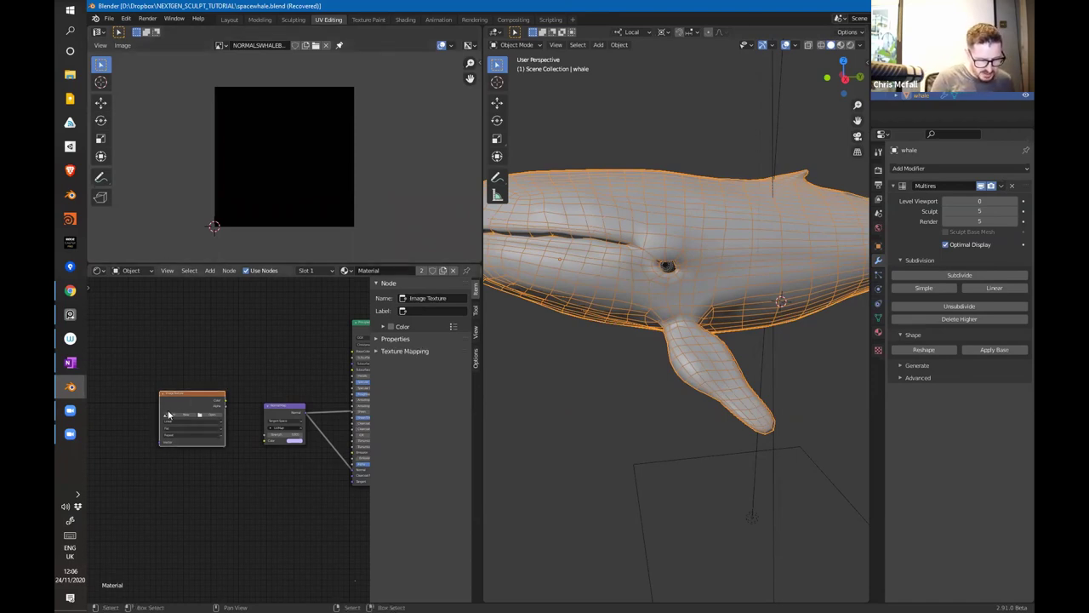
pyautogui.click(169, 414)
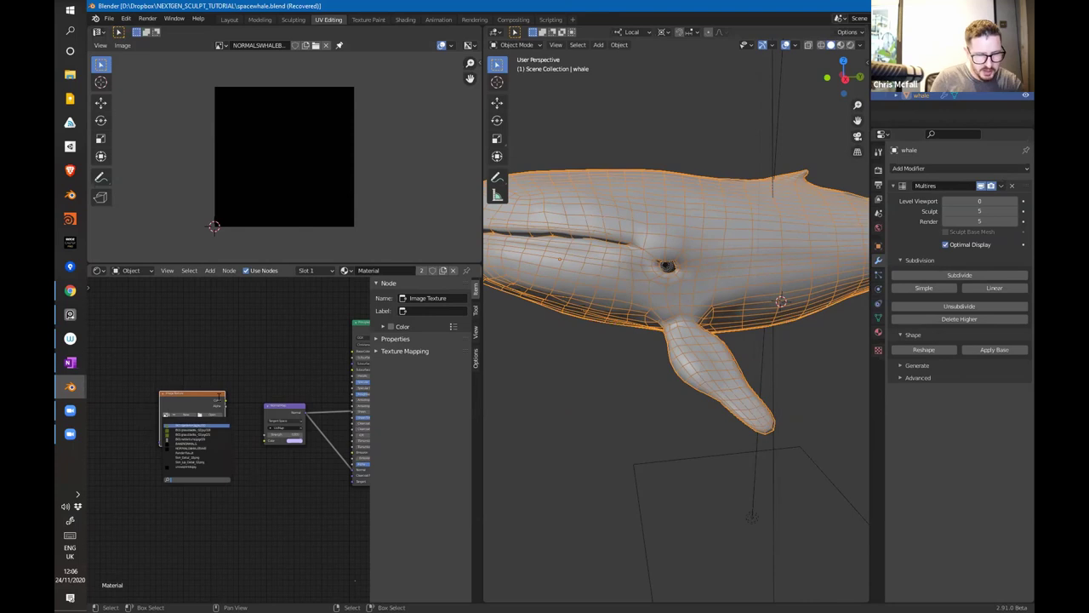
pyautogui.write('norm')
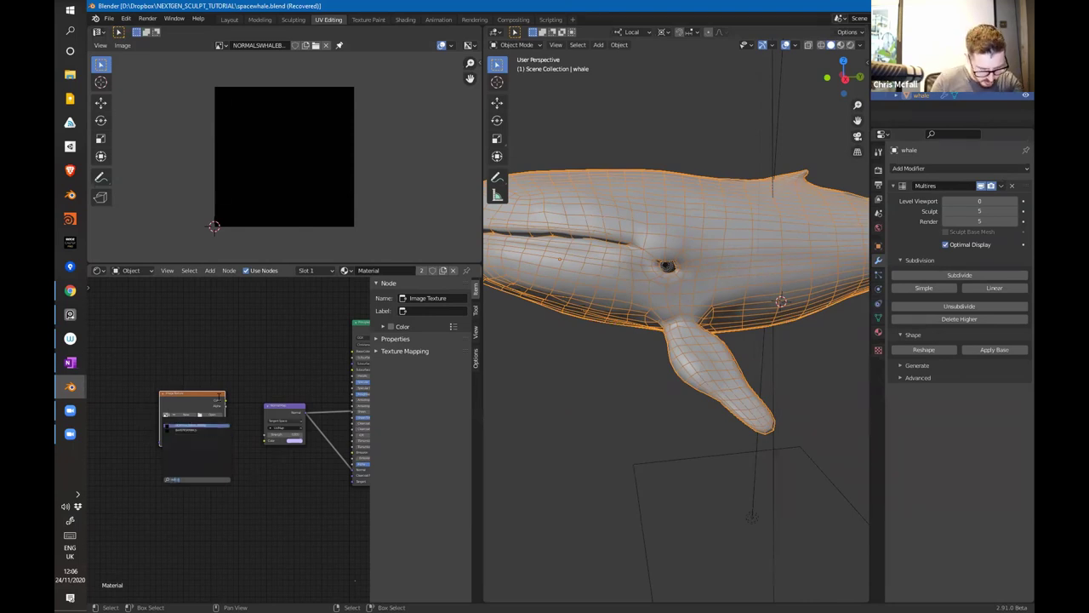
pyautogui.click(213, 425)
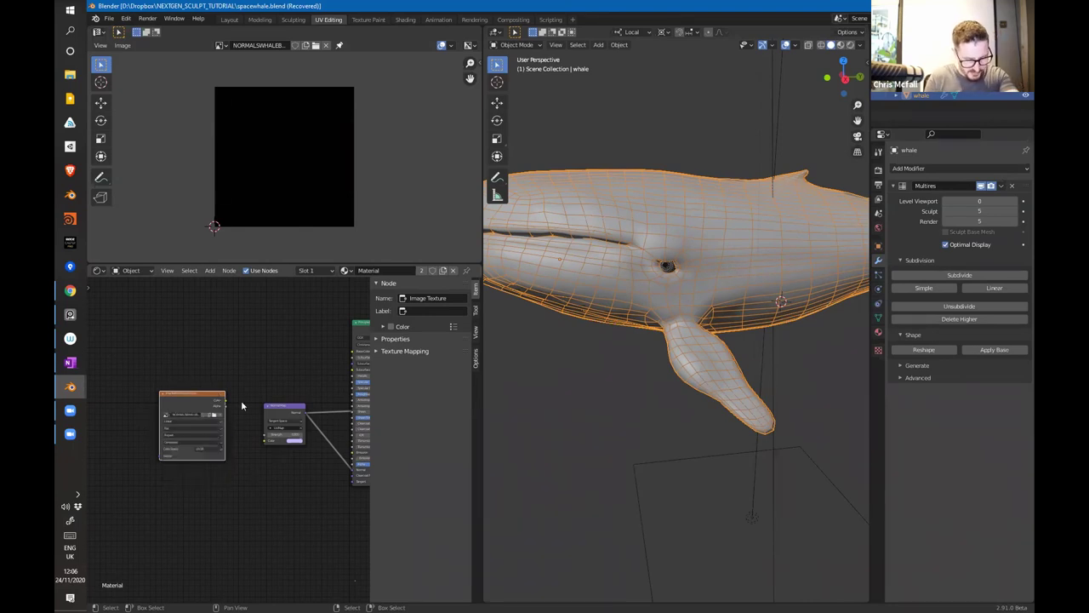
pyautogui.moveTo(194, 403); pyautogui.dragTo(205, 330)
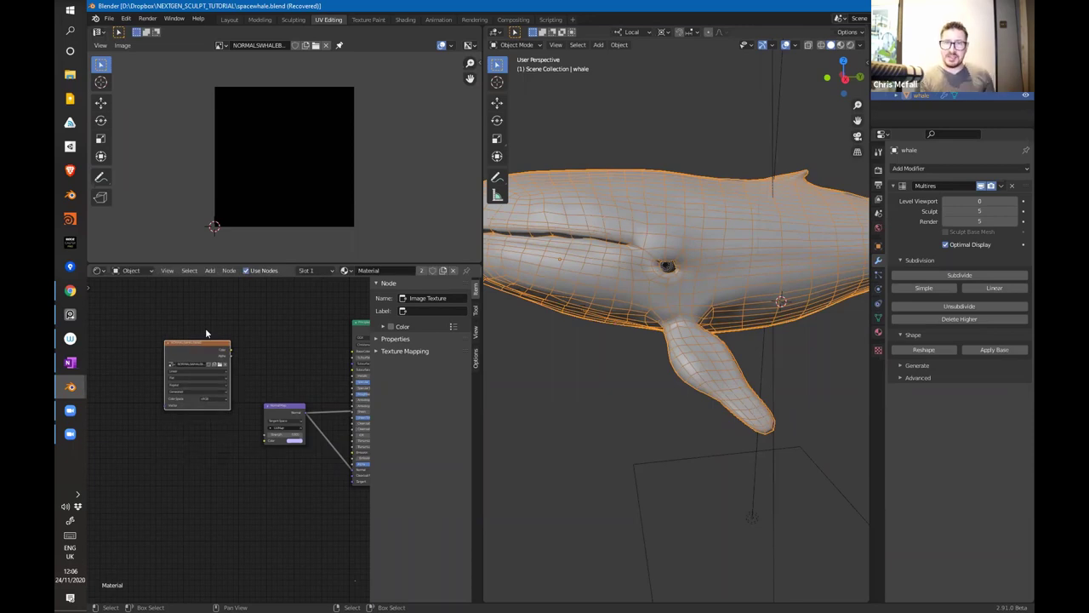
# Step: Choose Cycles as the render engine in the scene's render settings
pyautogui.scroll(2, 645, 389)
pyautogui.moveTo(645, 389); pyautogui.dragTo(664, 409, button='middle')
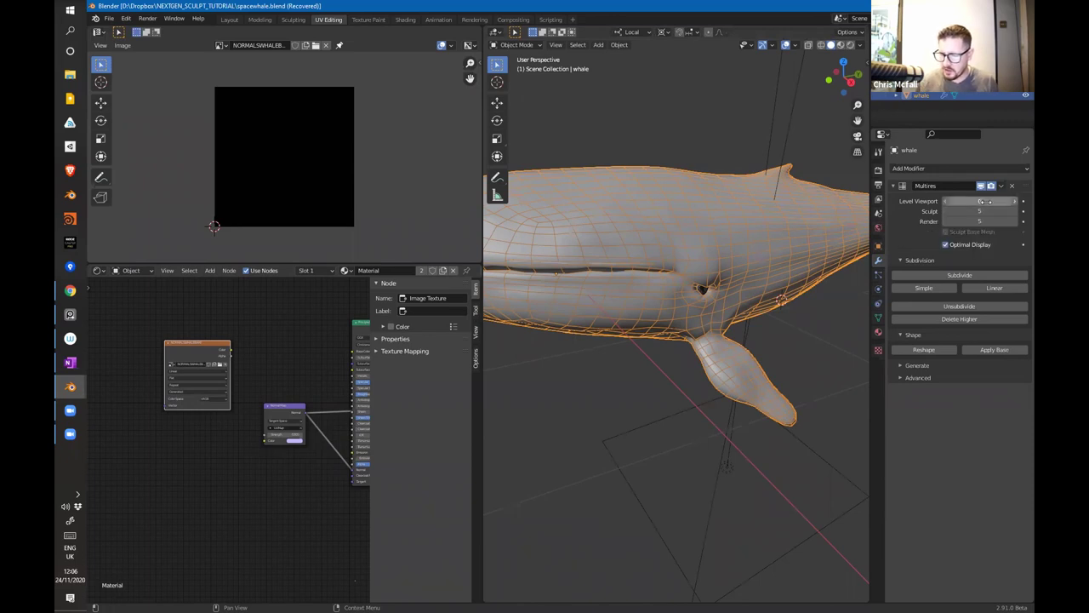
pyautogui.click(878, 153)
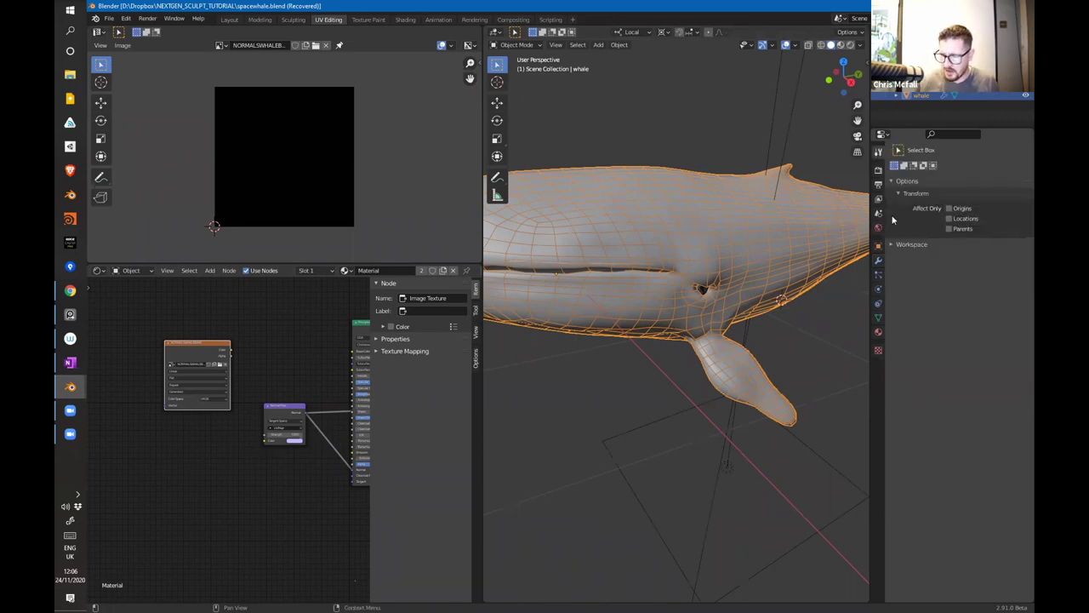
pyautogui.click(879, 169)
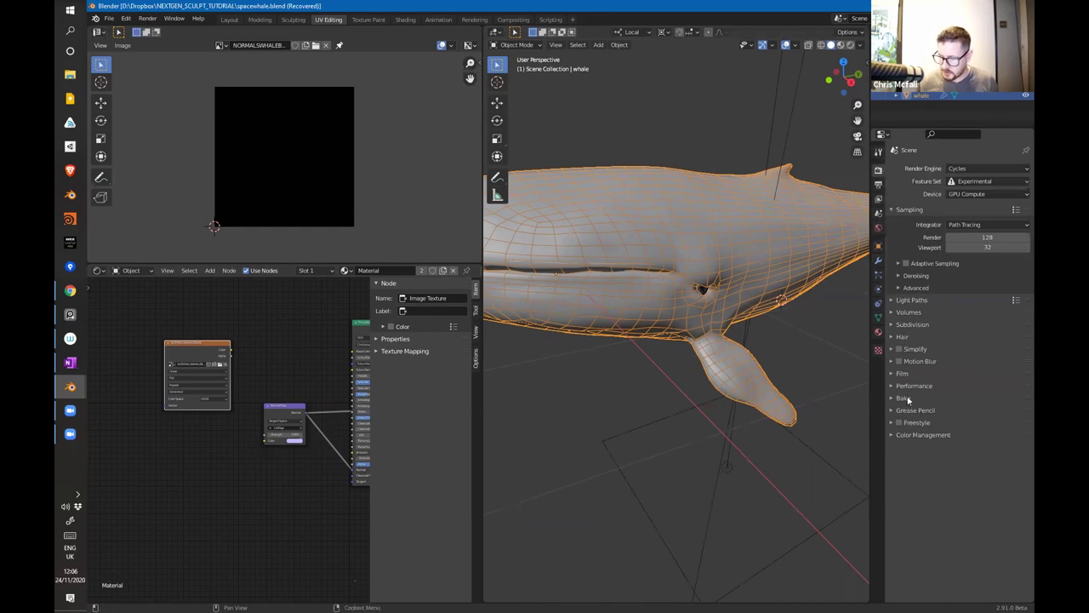
pyautogui.click(970, 168)
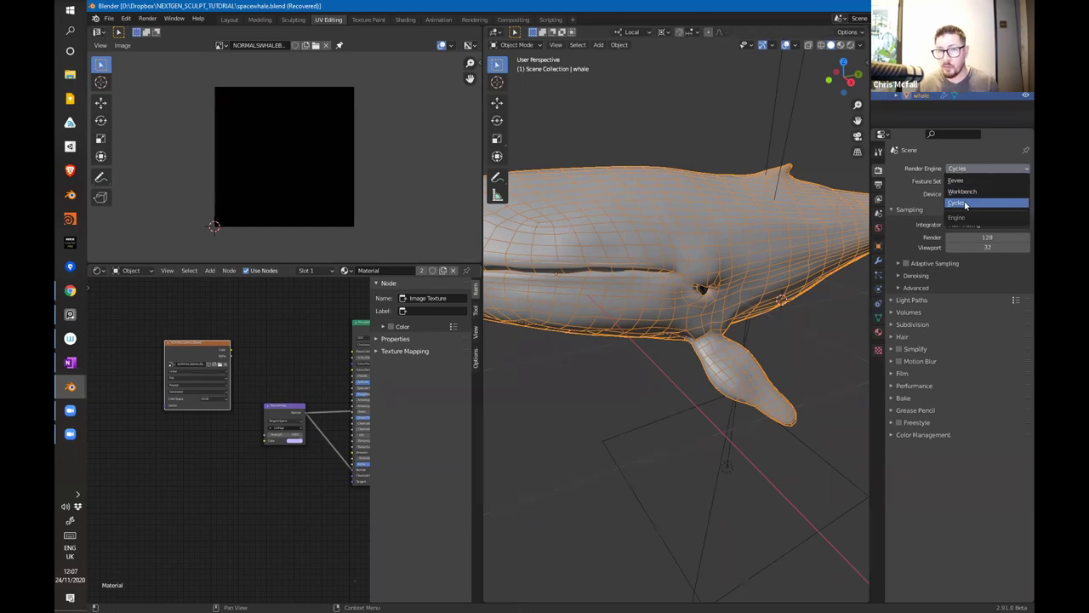
pyautogui.click(964, 204)
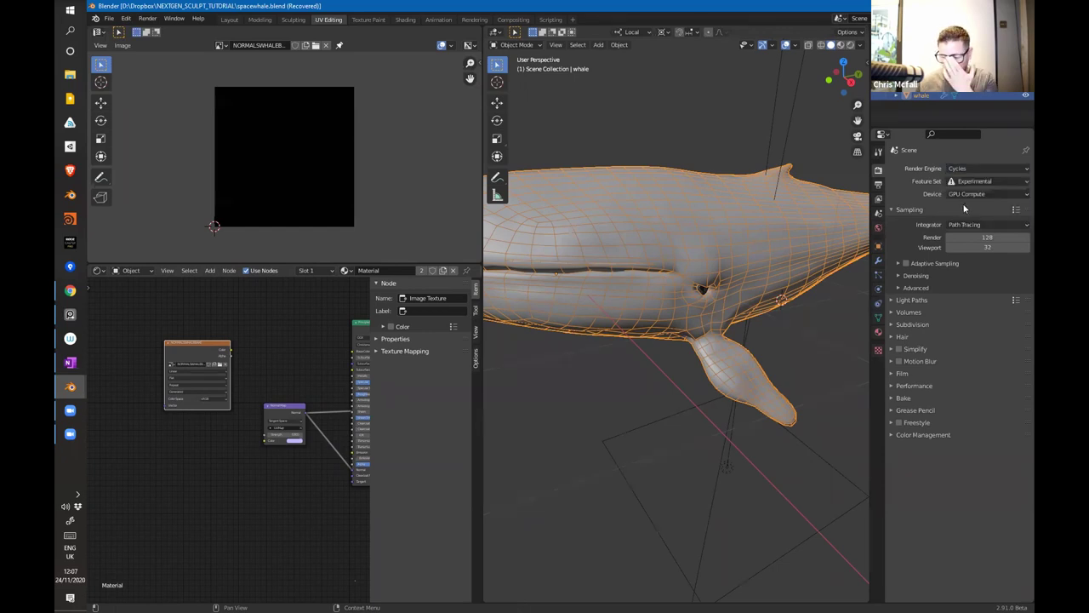
# Step: Bake the whale's normals from Multires with bake type Normals, a 16 px margin and Clear Image enabled
pyautogui.click(900, 399)
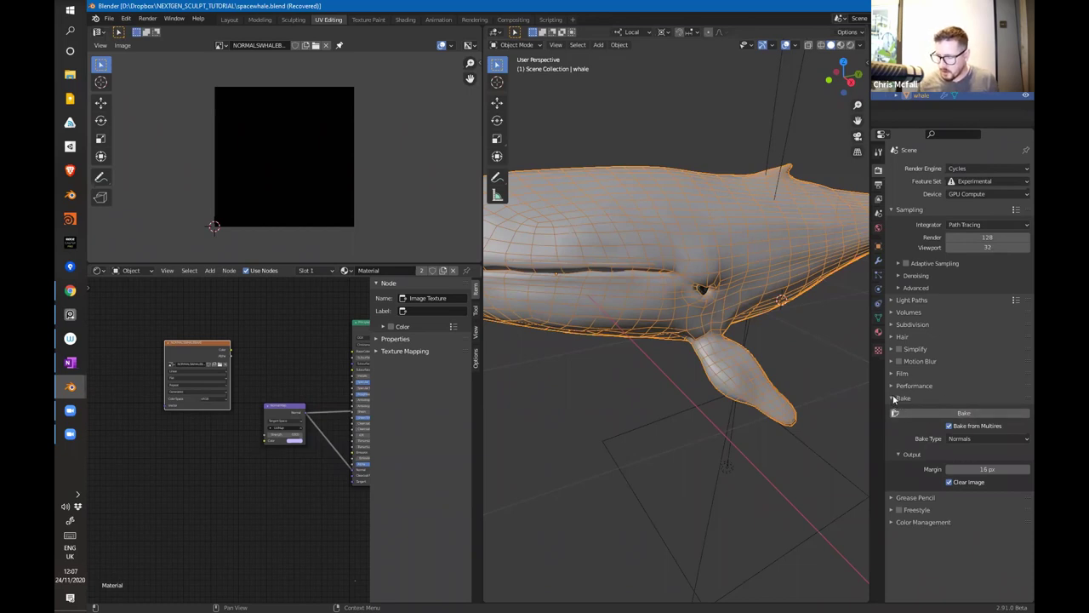
pyautogui.click(949, 425)
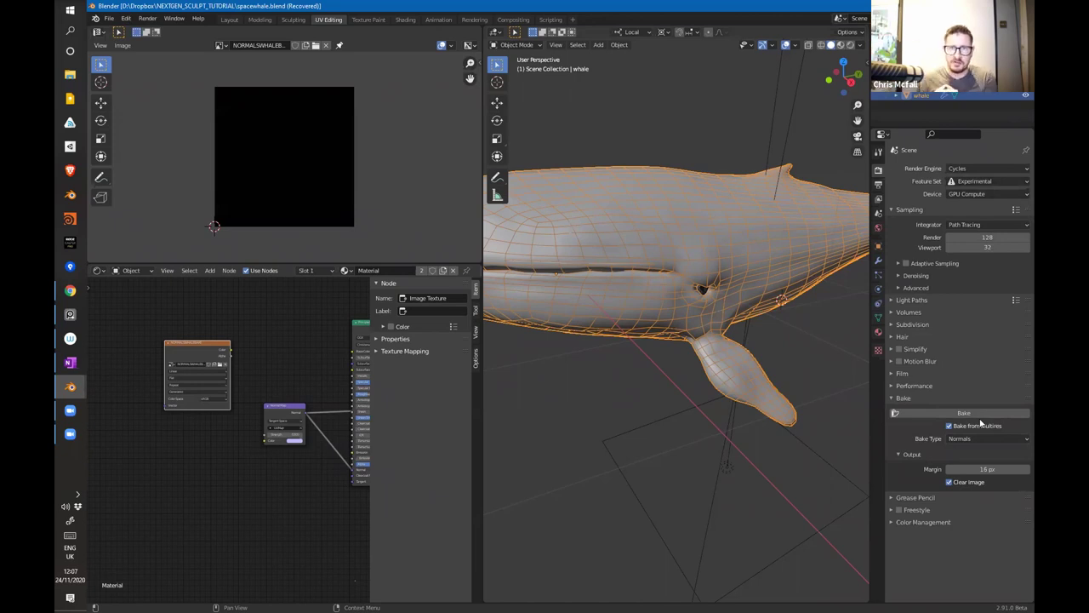
pyautogui.click(971, 414)
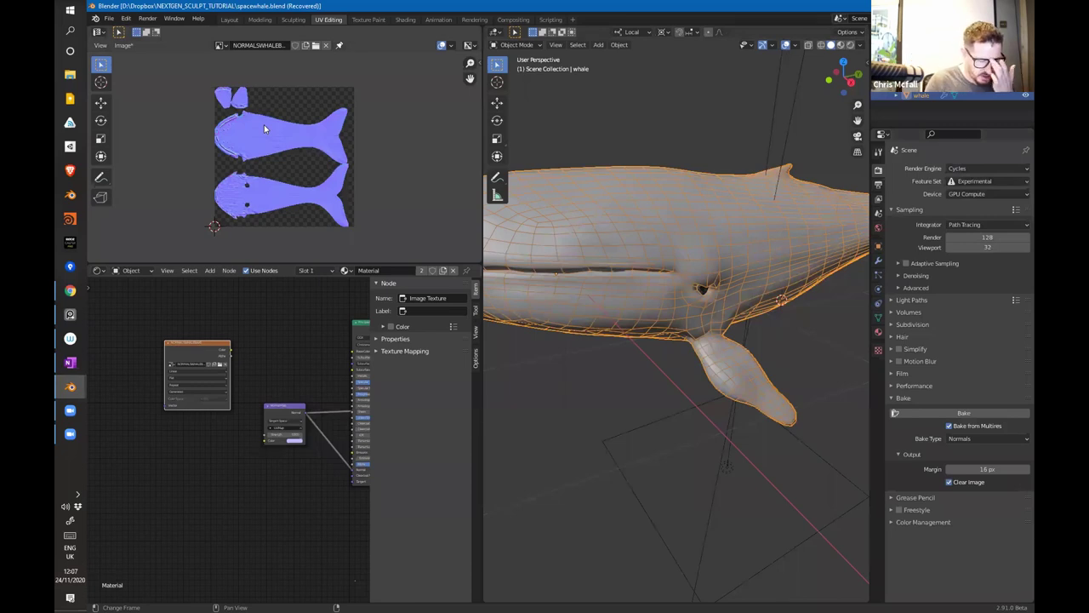
# Step: Rearrange the material nodes so the Normal Map sits below the Image Texture and the Principled BSDF stands clear beside them
pyautogui.moveTo(296, 387); pyautogui.dragTo(225, 370, button='middle')
pyautogui.moveTo(296, 311); pyautogui.dragTo(278, 250)
pyautogui.moveTo(297, 428); pyautogui.dragTo(302, 491, button='middle')
pyautogui.moveTo(234, 464); pyautogui.dragTo(259, 514)
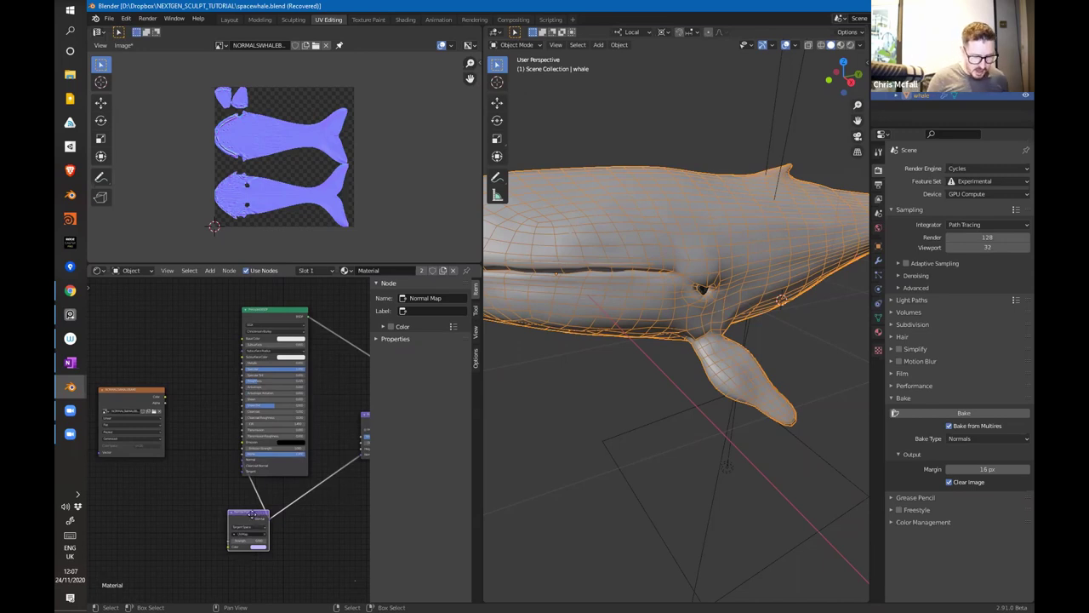
pyautogui.moveTo(252, 514); pyautogui.dragTo(189, 495)
pyautogui.moveTo(300, 377)
pyautogui.mouseDown()
pyautogui.moveTo(303, 361)
pyautogui.moveTo(308, 371)
pyautogui.mouseUp()
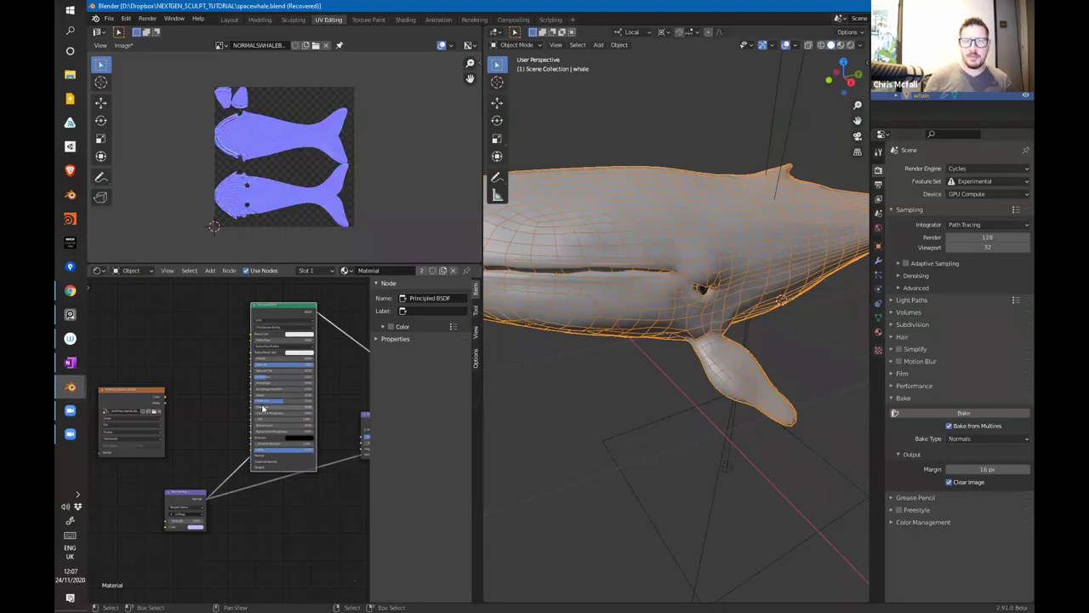
# Step: Move the Bump node well below the Principled BSDF and remove the link between it and the Normal Map node
pyautogui.moveTo(335, 503); pyautogui.dragTo(275, 479, button='middle')
pyautogui.moveTo(316, 400); pyautogui.dragTo(302, 450)
pyautogui.moveTo(345, 365); pyautogui.dragTo(339, 379)
pyautogui.moveTo(302, 448); pyautogui.dragTo(262, 540)
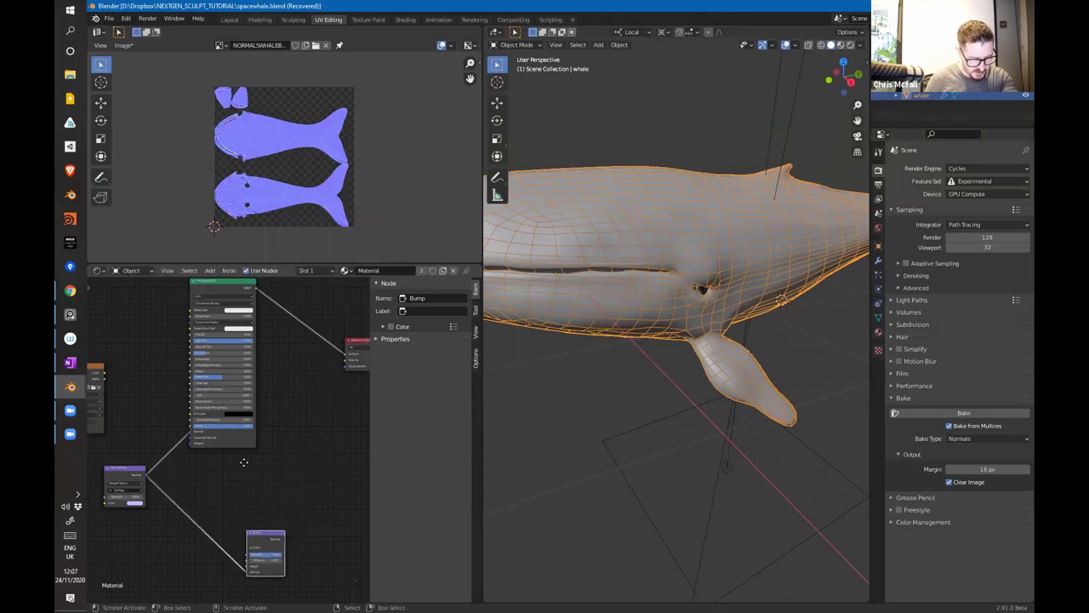
pyautogui.moveTo(244, 462); pyautogui.dragTo(350, 400, button='middle')
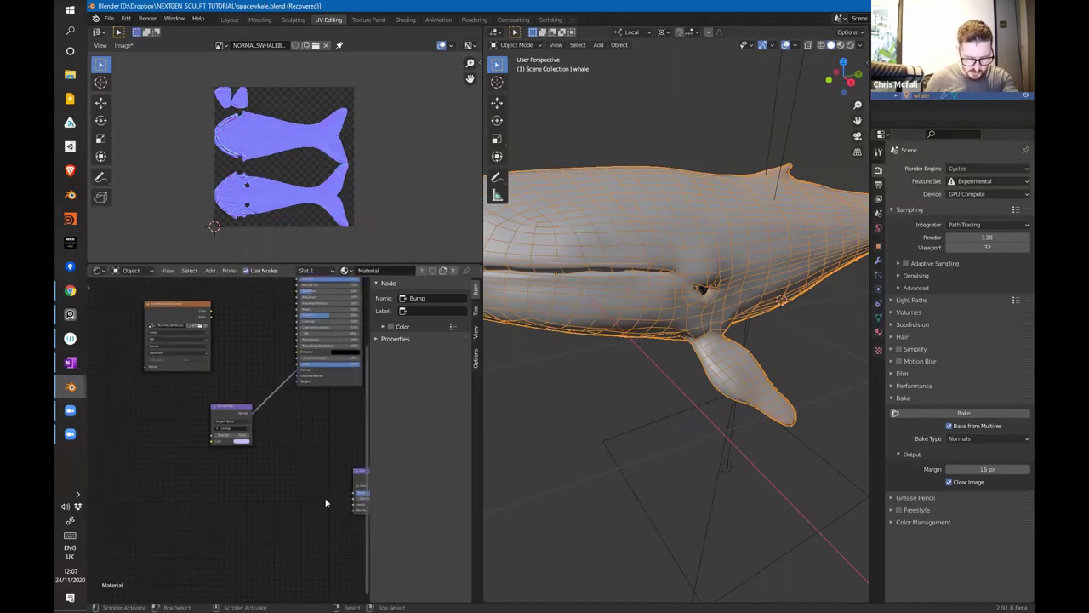
# Step: Delete the old Normal Map node from the whale's material
pyautogui.moveTo(253, 419); pyautogui.dragTo(280, 459, button='middle')
pyautogui.click(261, 451)
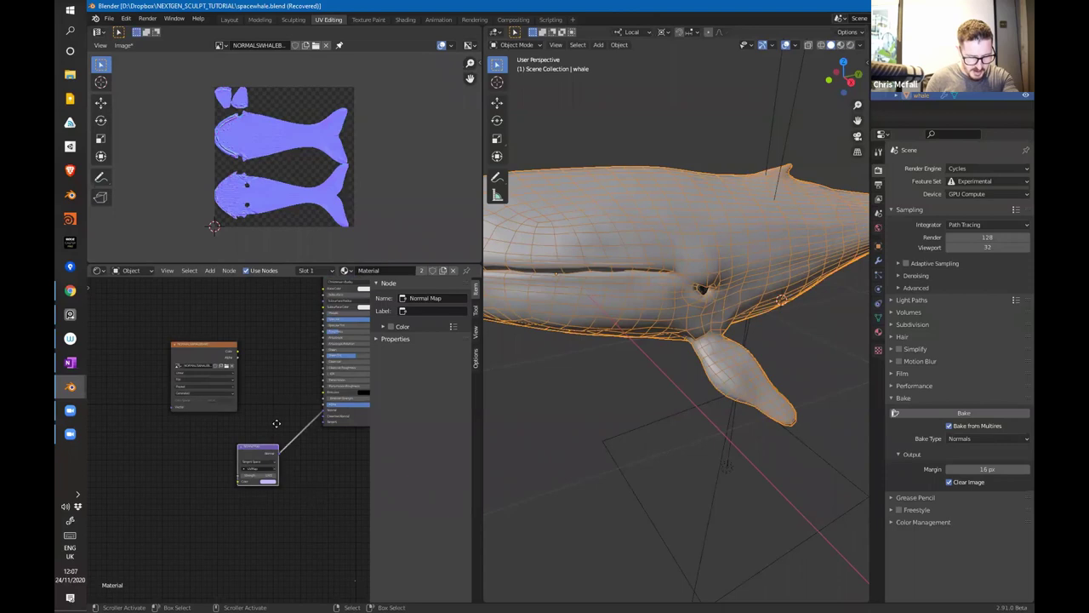
pyautogui.moveTo(277, 423); pyautogui.dragTo(274, 369)
pyautogui.moveTo(281, 416)
pyautogui.mouseDown(button='middle')
pyautogui.moveTo(283, 428)
pyautogui.moveTo(225, 384)
pyautogui.moveTo(272, 406)
pyautogui.mouseUp(button='middle')
pyautogui.press('x')
pyautogui.hotkey('shift', 'a')
pyautogui.press('Escape')
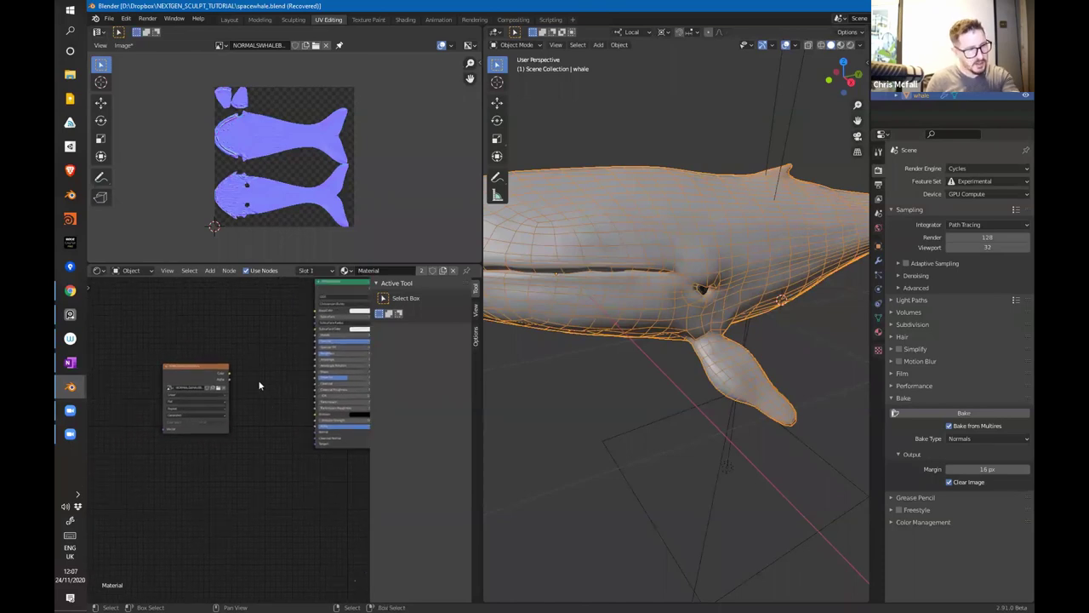
# Step: Replace the existing Image Texture node with a newly added Image Texture node
pyautogui.hotkey('shift', 'a')
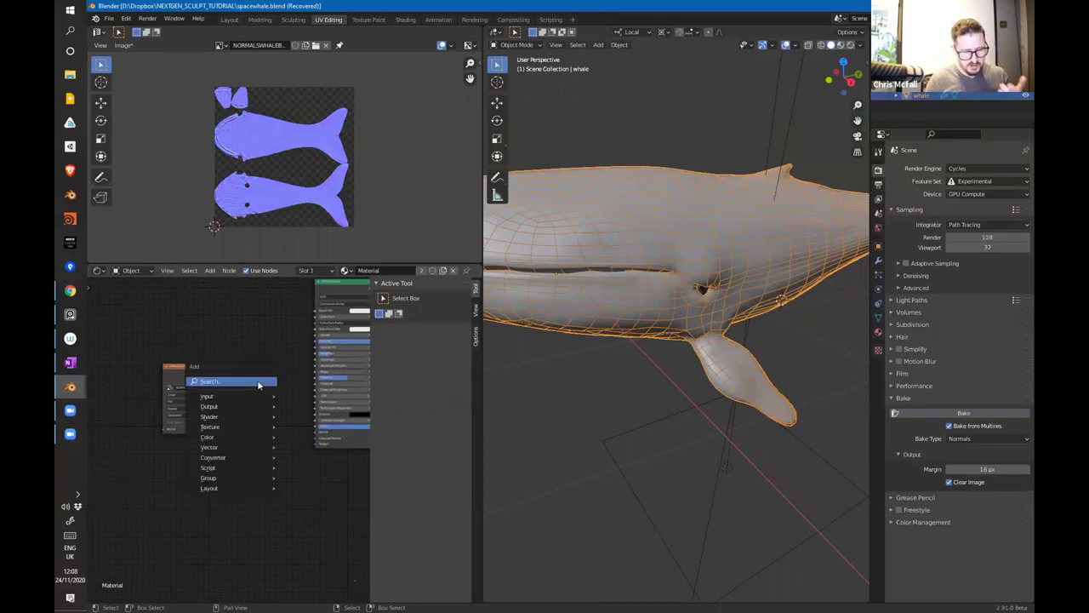
pyautogui.click(260, 381)
pyautogui.write('image')
pyautogui.press('Return')
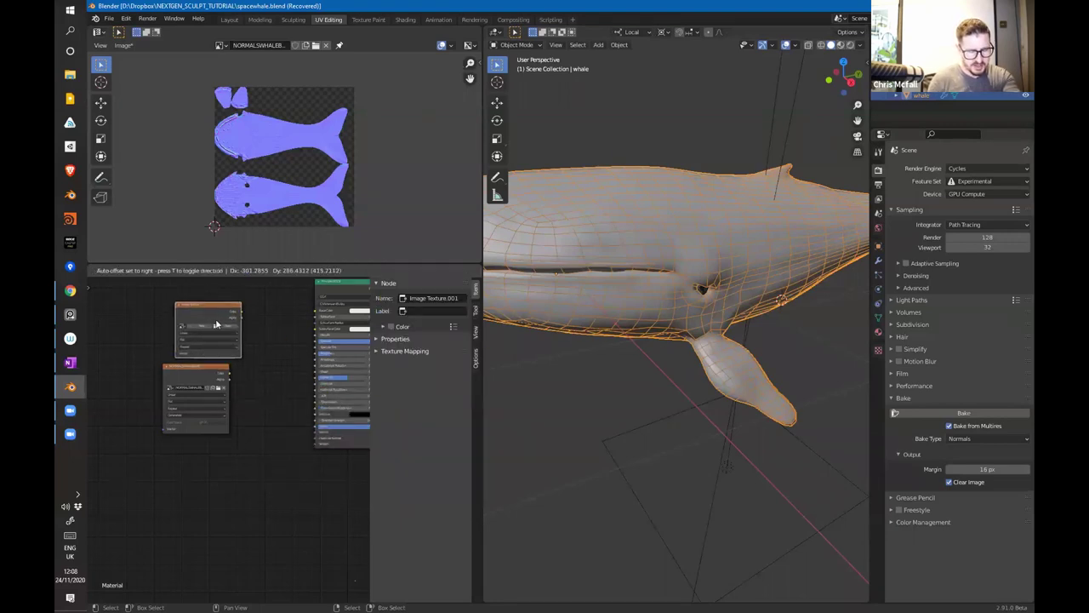
pyautogui.click(216, 322)
pyautogui.click(196, 384)
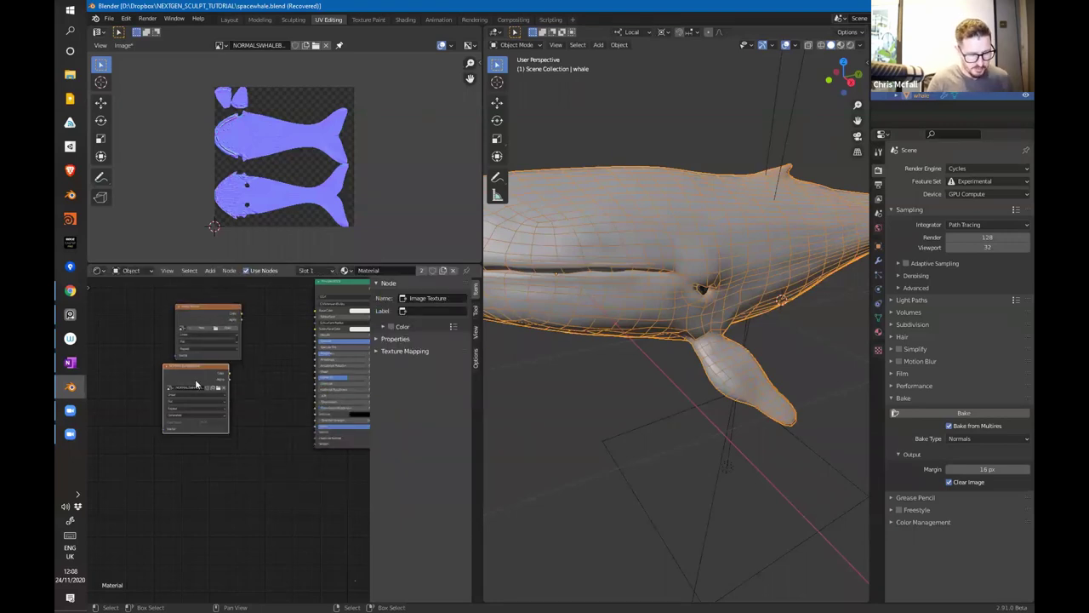
pyautogui.press('x')
# Step: Assign the NORMALSWHALEBAKE image to the new Image Texture node and move it away from the Principled BSDF
pyautogui.click(182, 331)
pyautogui.click(212, 343)
pyautogui.click(222, 340)
pyautogui.moveTo(208, 310); pyautogui.dragTo(156, 353)
# Step: Add a Normal Map node beside the Image Texture and connect the texture's Color output to its Color input
pyautogui.hotkey('shift', 'a')
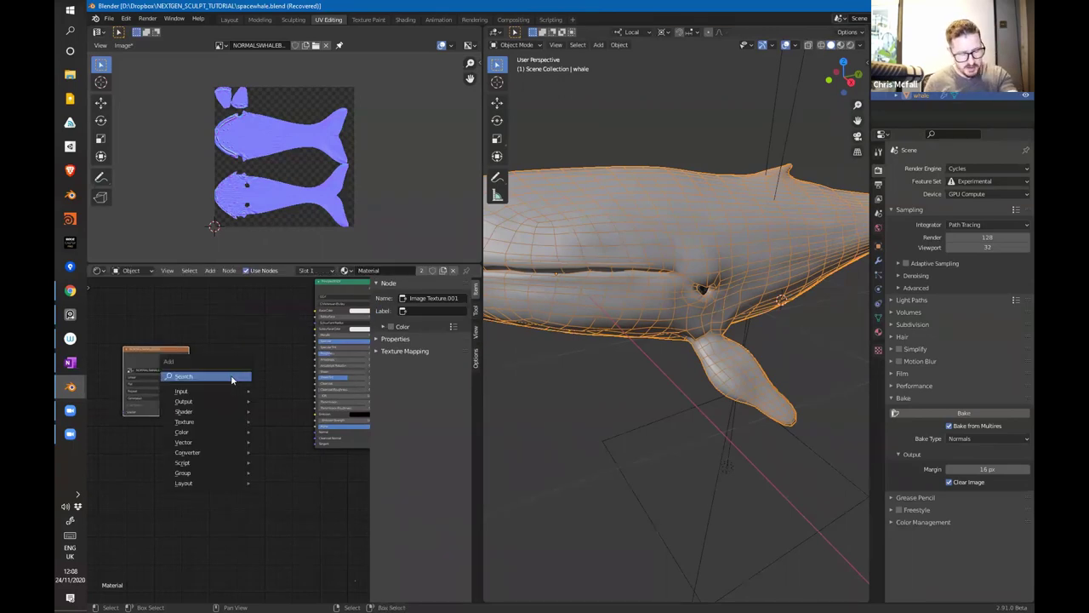
pyautogui.click(239, 378)
pyautogui.write('norm')
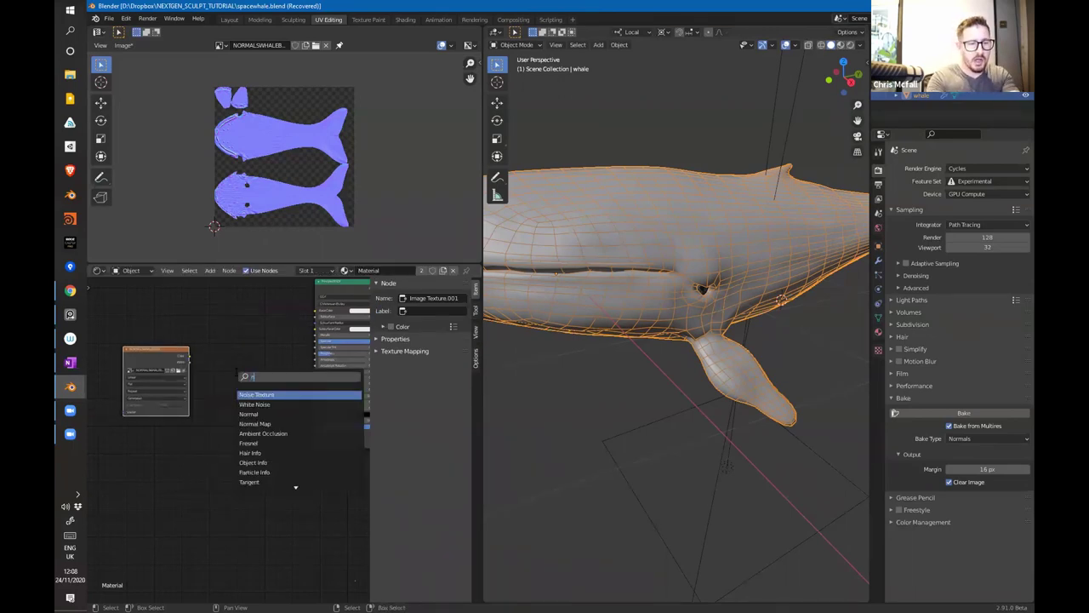
pyautogui.press('Down')
pyautogui.press('Return')
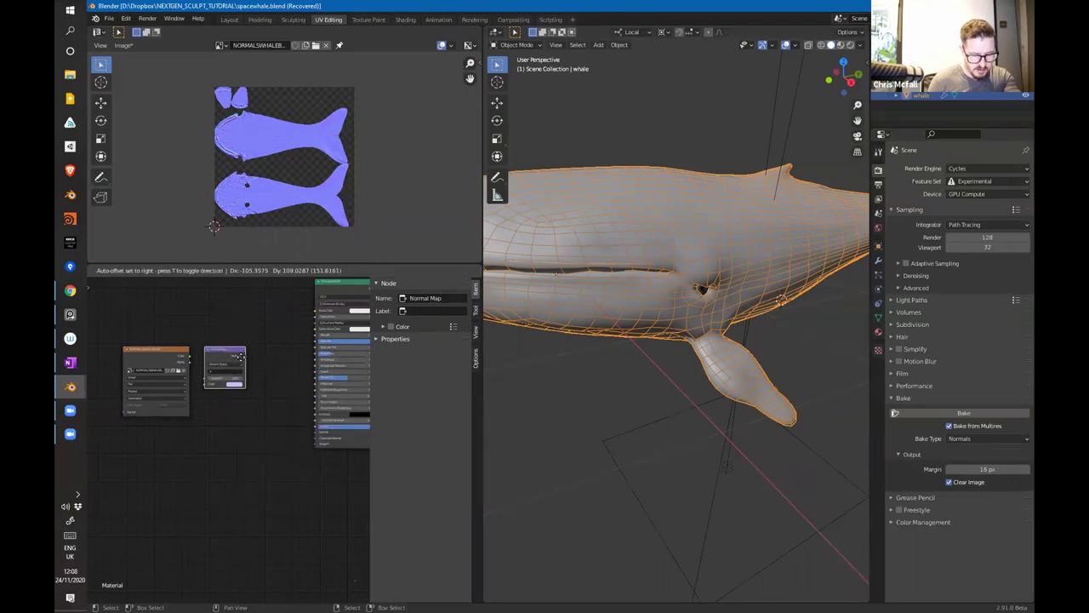
pyautogui.click(194, 362)
pyautogui.moveTo(189, 356); pyautogui.dragTo(230, 346)
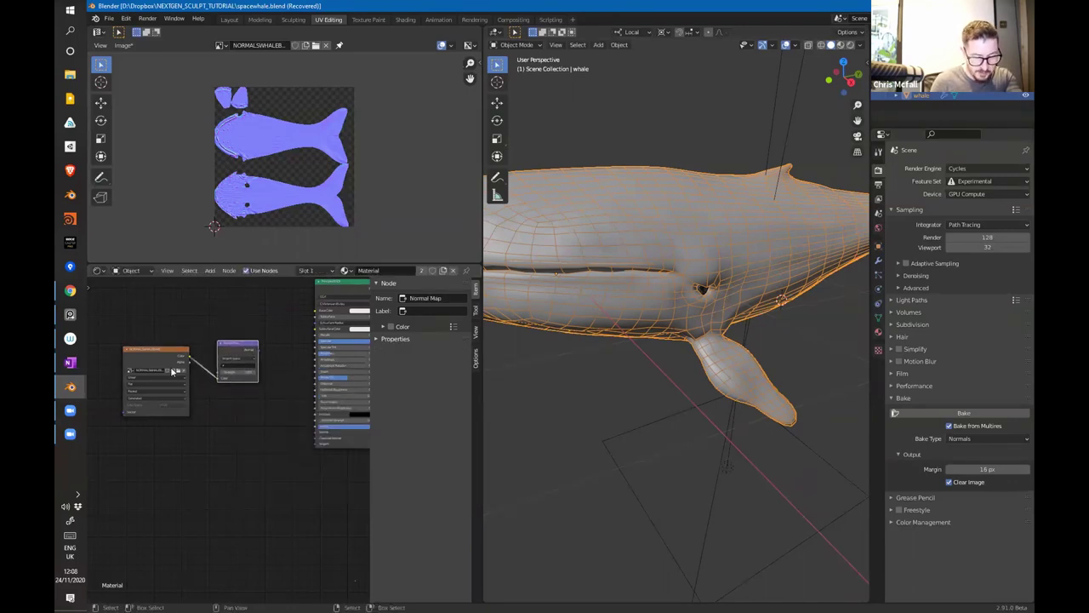
# Step: Set the Normal Map node's UV map to UVMap and connect its Normal output to the Principled BSDF's Normal input
pyautogui.click(237, 365)
pyautogui.click(252, 374)
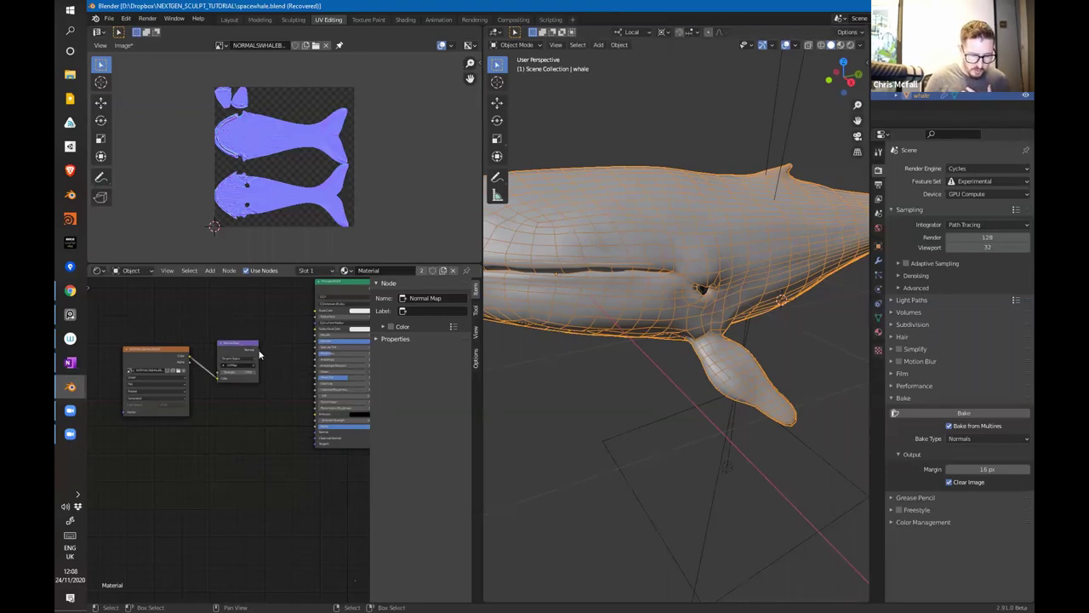
pyautogui.moveTo(258, 349); pyautogui.dragTo(323, 412)
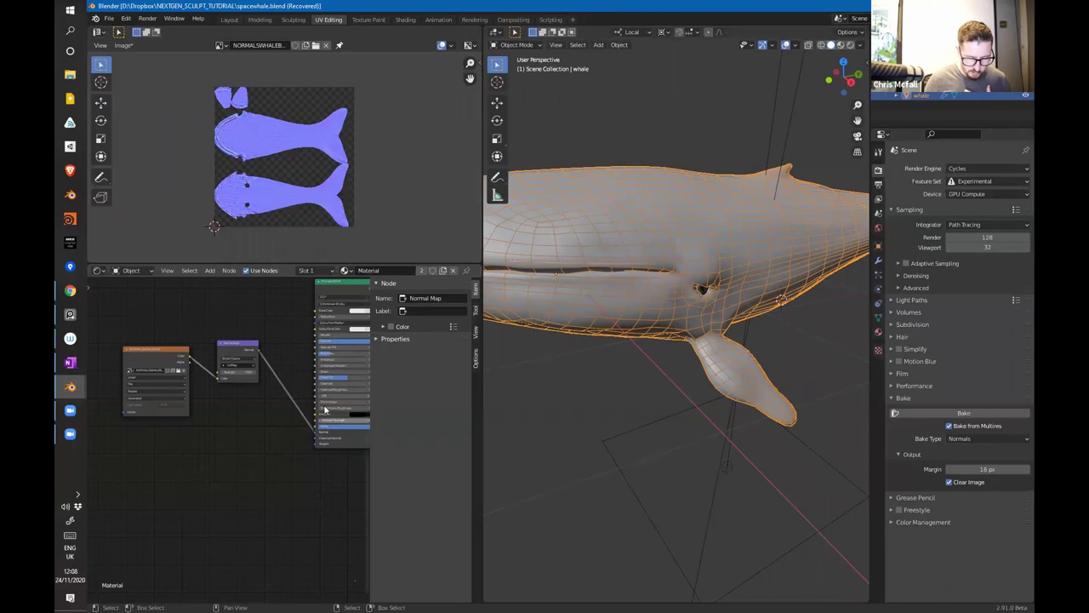
# Step: Set the NORMALSWHALEBAKE texture's source to Single Image and its color space to Non-Color
pyautogui.moveTo(304, 367); pyautogui.dragTo(252, 369, button='middle')
pyautogui.moveTo(338, 282); pyautogui.dragTo(260, 303, button='middle')
pyautogui.moveTo(334, 395); pyautogui.dragTo(330, 377, button='middle')
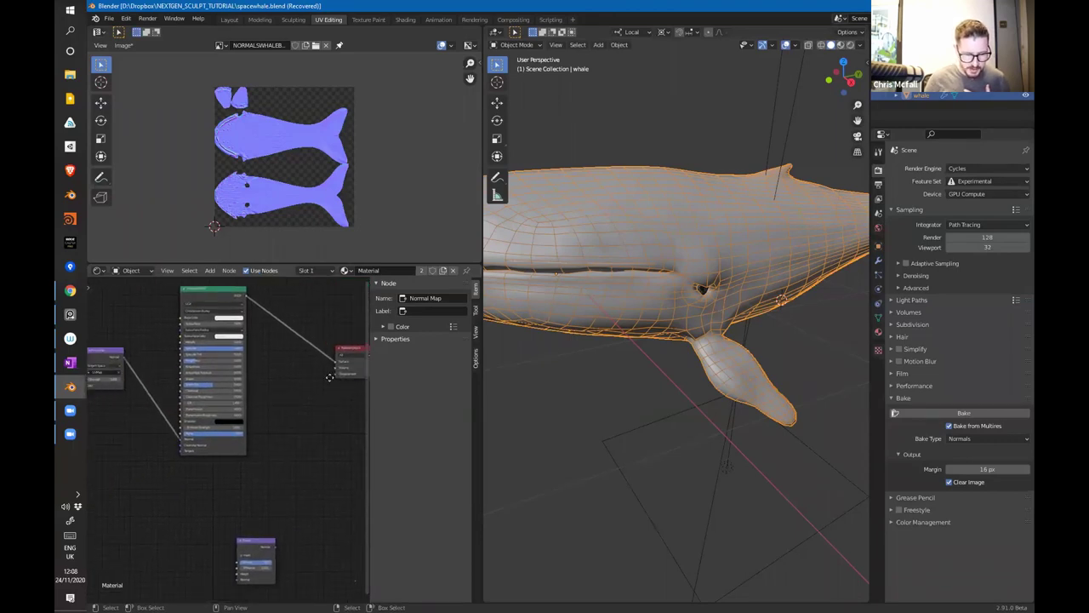
pyautogui.hscroll(-5, 330, 377)
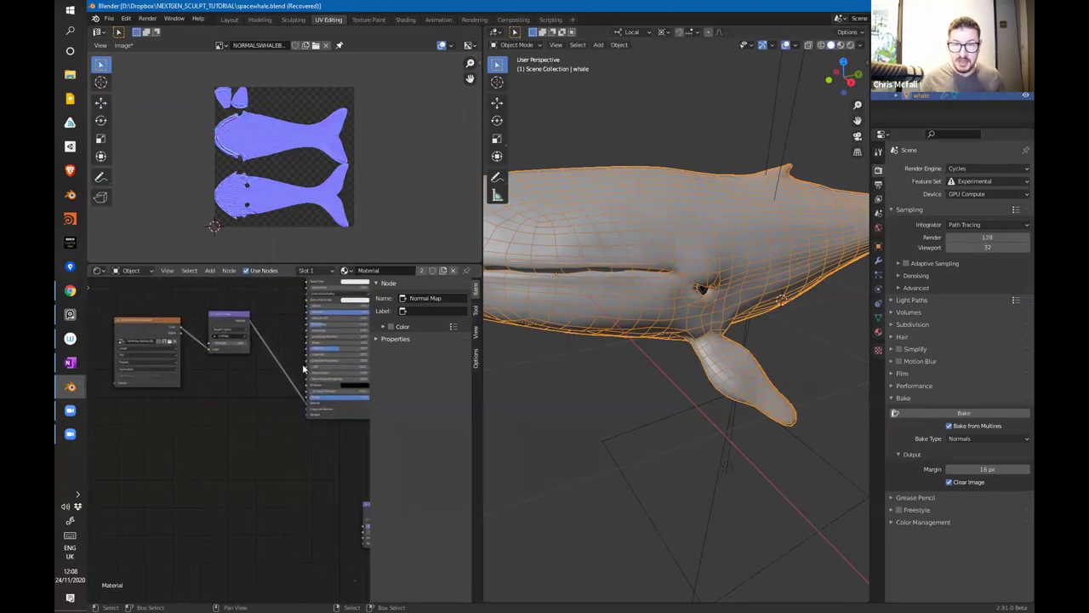
pyautogui.click(153, 385)
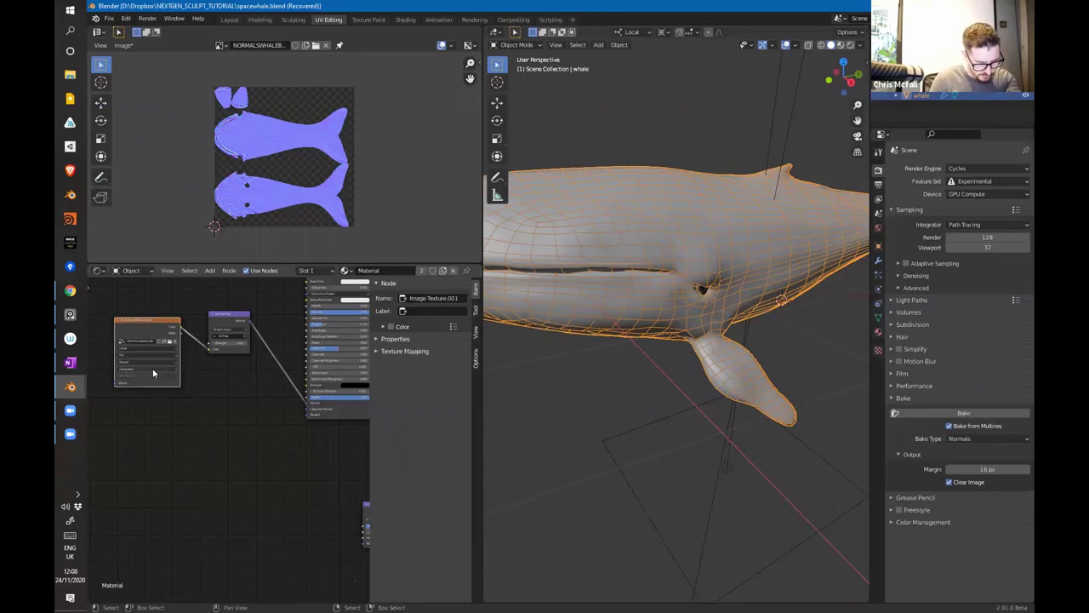
pyautogui.click(155, 368)
pyautogui.click(156, 376)
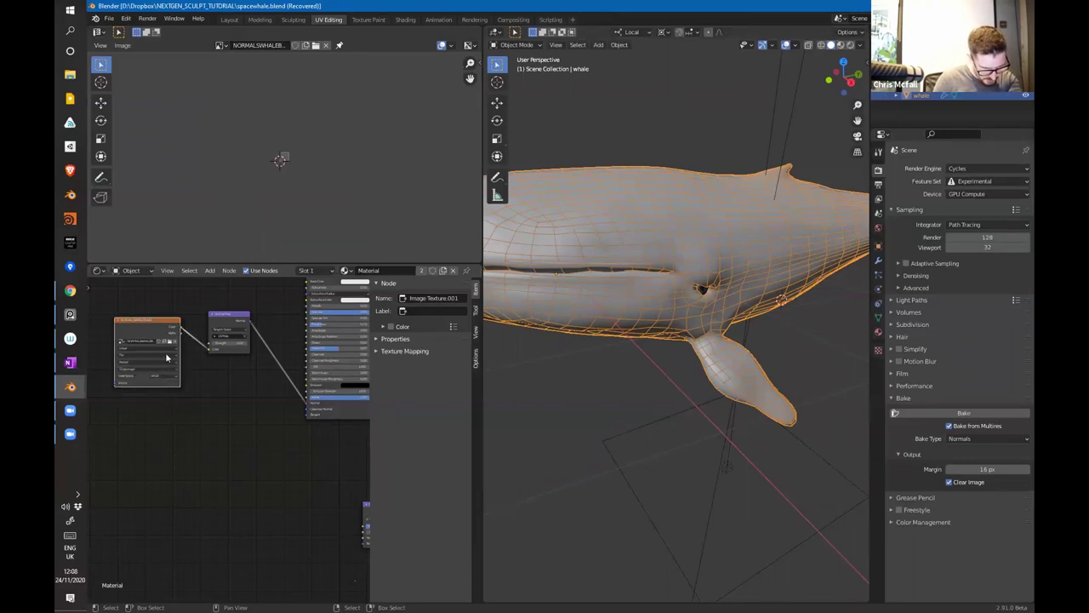
pyautogui.click(167, 375)
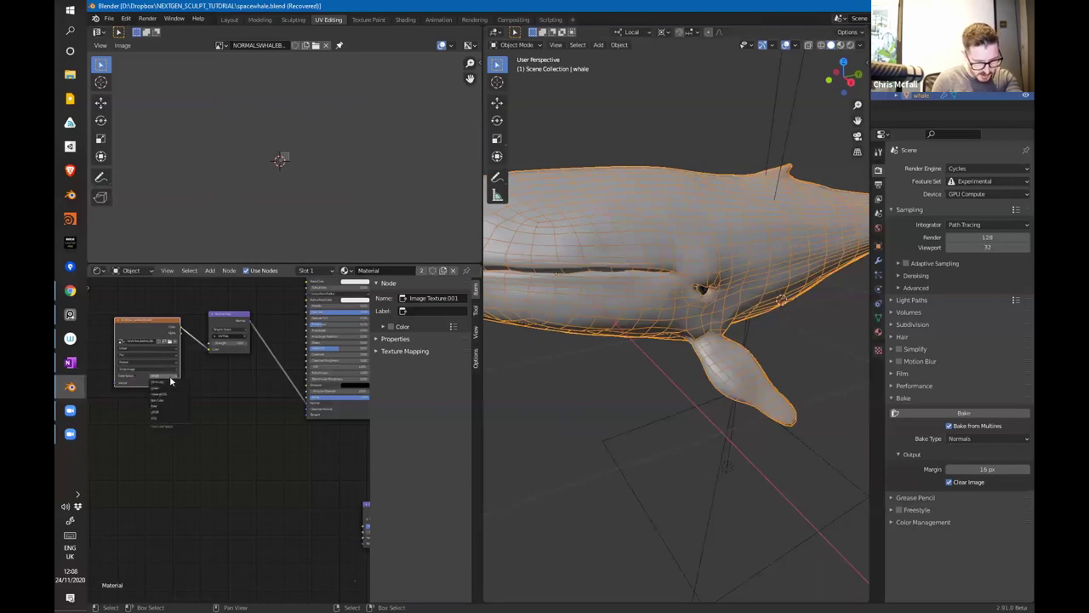
pyautogui.click(178, 402)
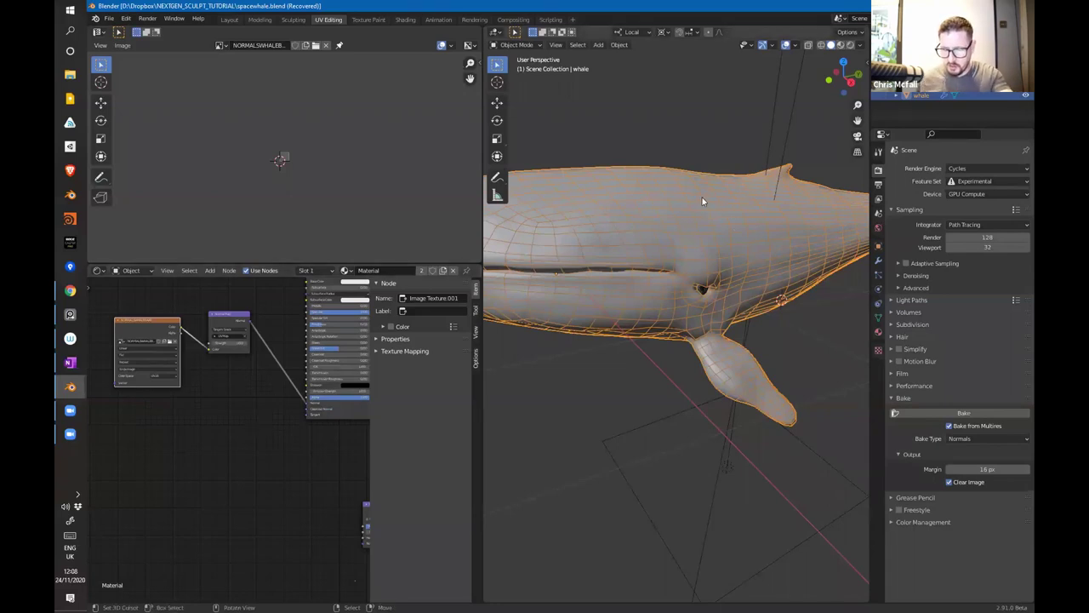
pyautogui.moveTo(751, 289); pyautogui.dragTo(839, 291, button='middle')
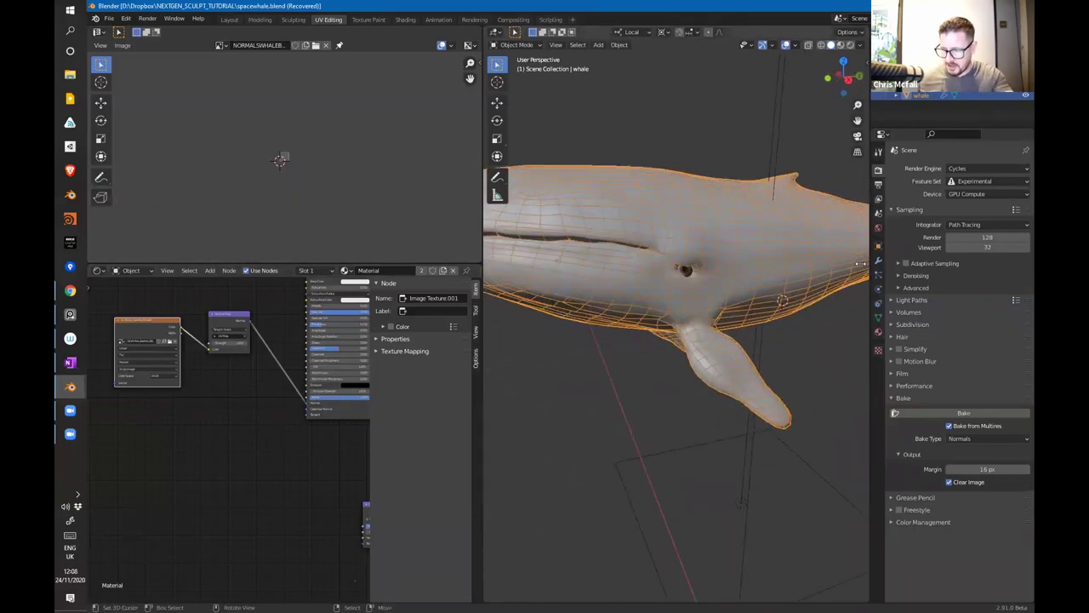
# Step: Turn off the wireframe overlay and display the whale with Rendered viewport shading
pyautogui.click(773, 45)
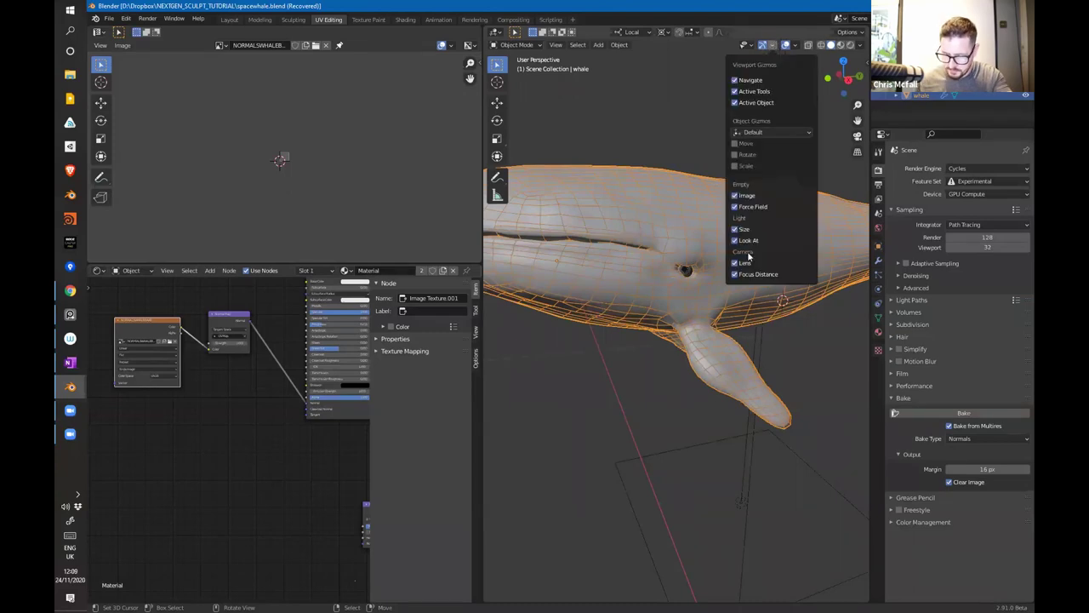
pyautogui.click(797, 46)
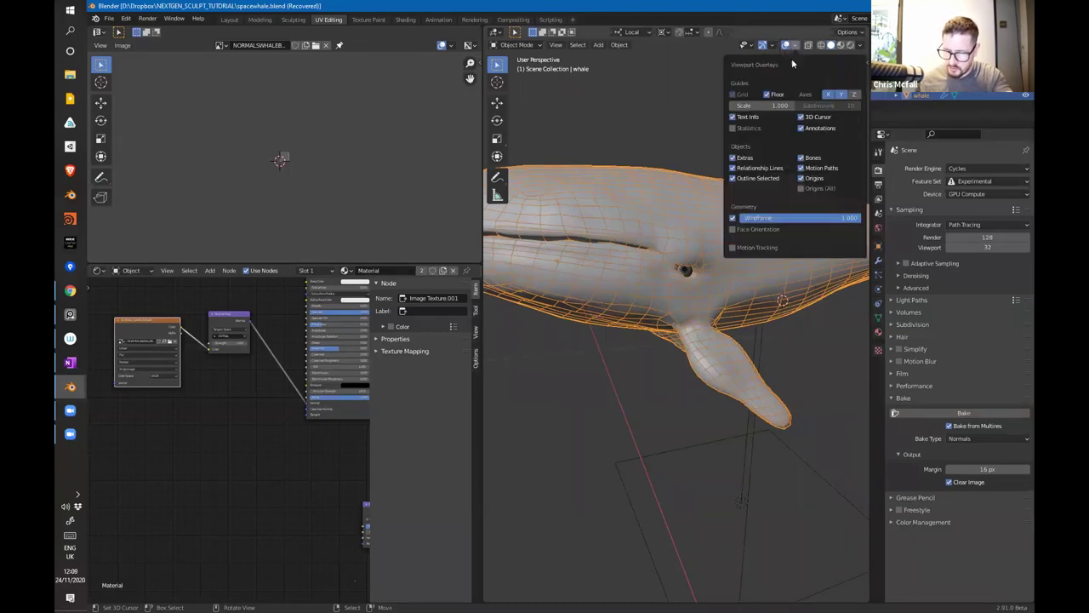
pyautogui.click(732, 218)
pyautogui.click(849, 45)
pyautogui.click(854, 45)
pyautogui.moveTo(730, 293)
pyautogui.mouseDown(button='middle')
pyautogui.moveTo(787, 345)
pyautogui.moveTo(694, 372)
pyautogui.moveTo(729, 355)
pyautogui.mouseUp(button='middle')
pyautogui.moveTo(722, 298); pyautogui.dragTo(720, 364, button='middle')
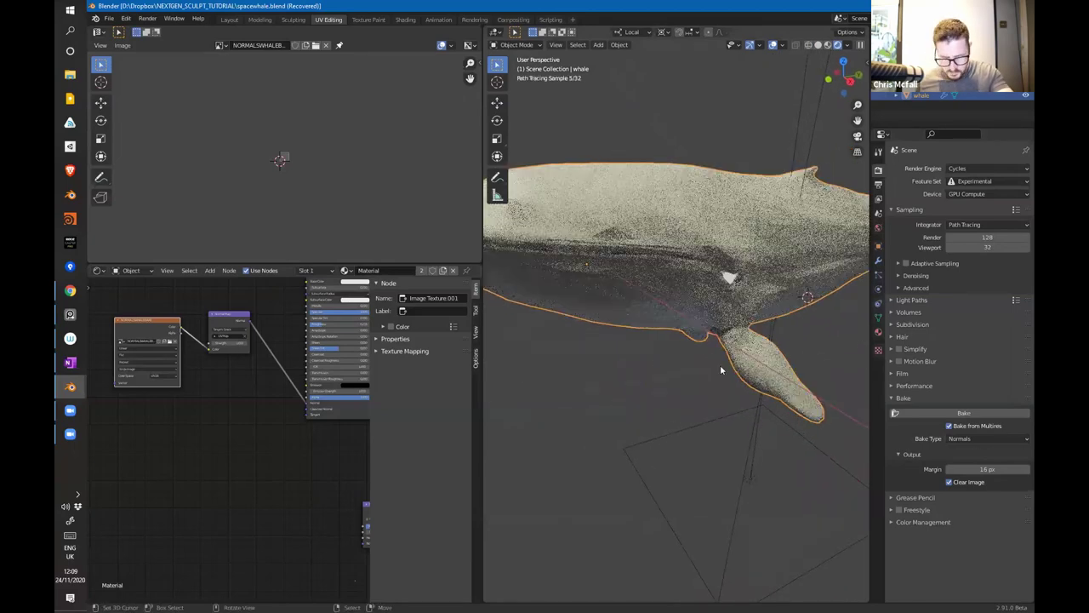
# Step: Set the NORMALSWHALEBAKE texture's color space to Non-Color and open the whale's material properties with an enlarged slot list
pyautogui.click(168, 377)
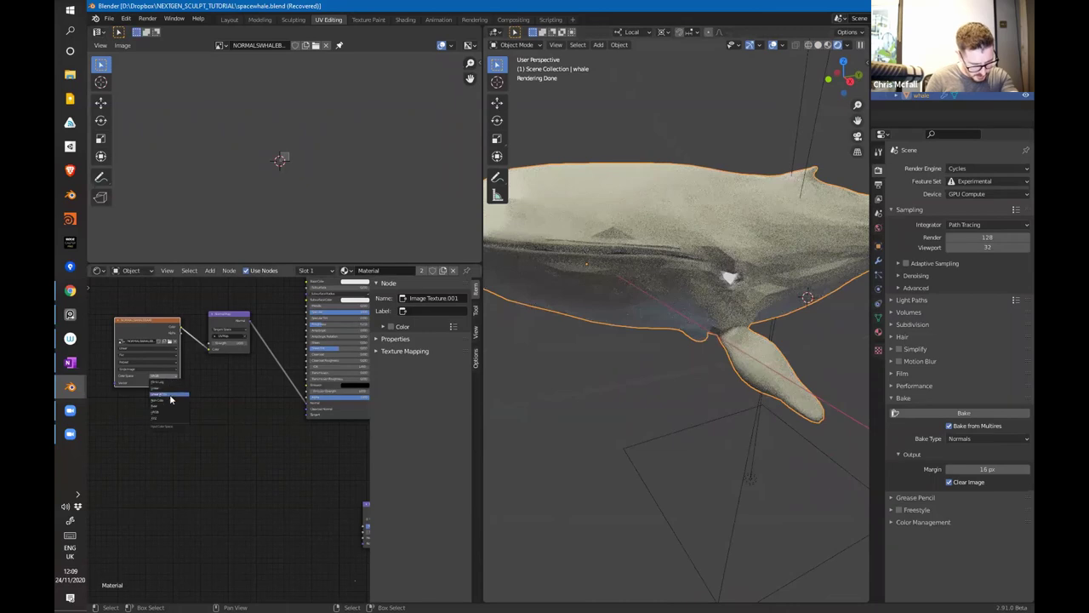
pyautogui.click(168, 398)
pyautogui.moveTo(240, 347); pyautogui.dragTo(217, 390, button='middle')
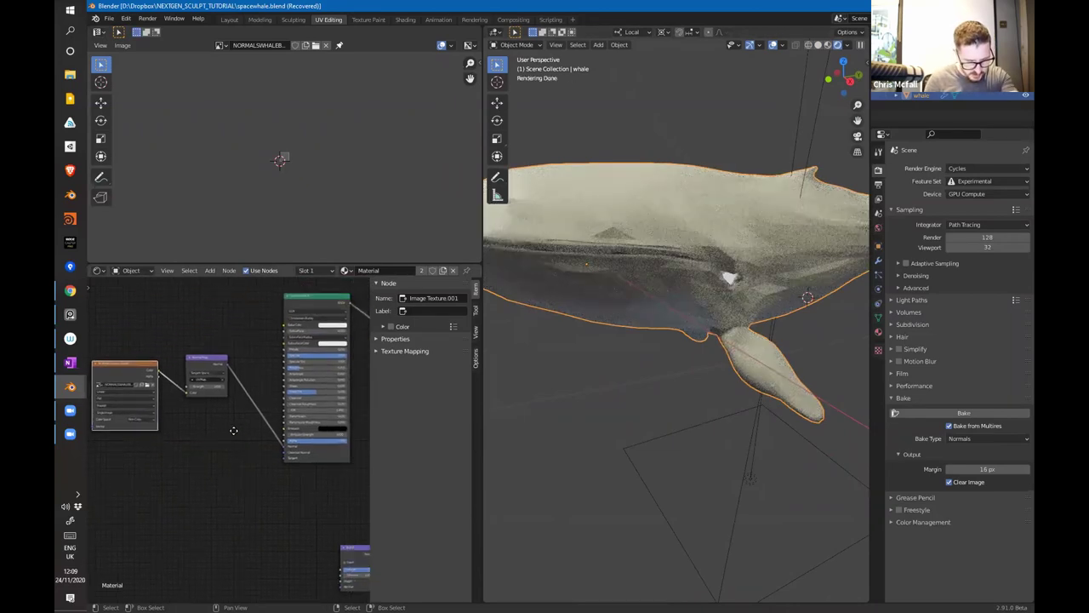
pyautogui.click(879, 333)
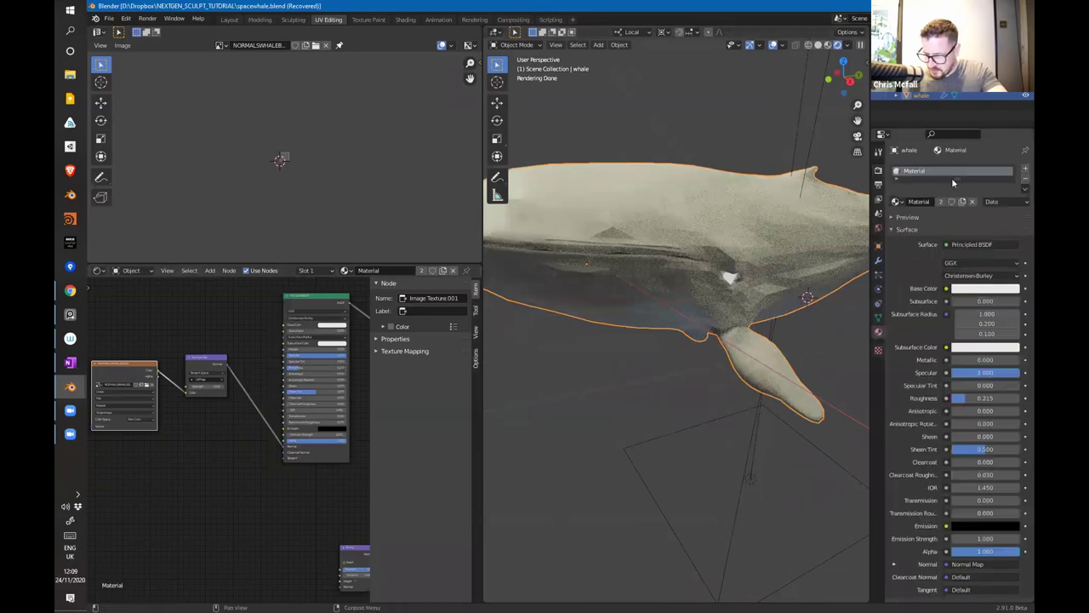
pyautogui.moveTo(951, 177); pyautogui.dragTo(962, 206)
pyautogui.moveTo(809, 287); pyautogui.dragTo(711, 362, button='middle')
pyautogui.scroll(-1, 729, 347)
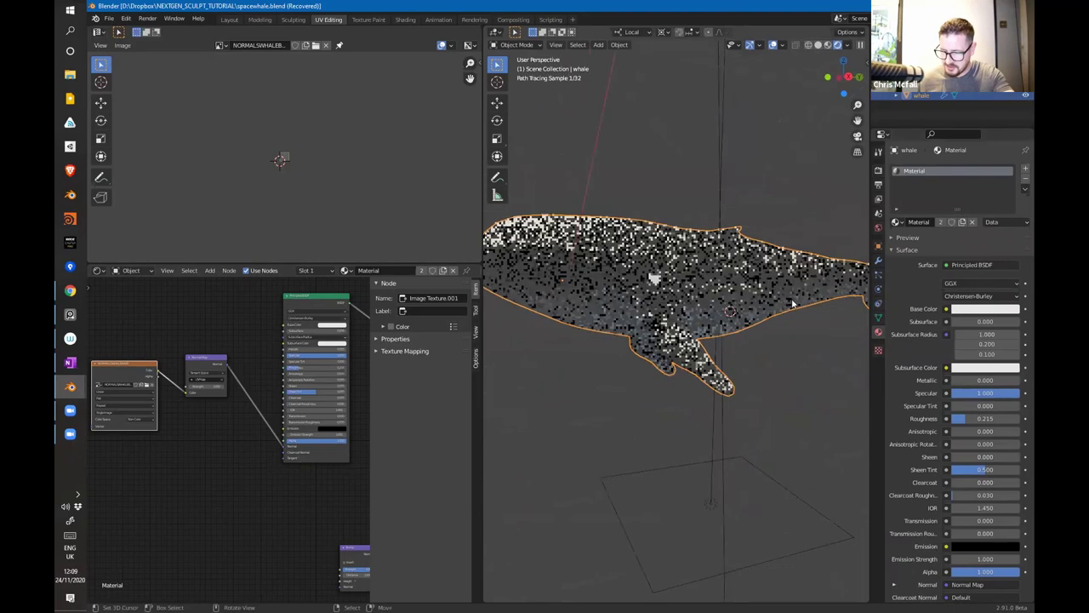
# Step: Try the Eevee render engine for the whale's preview and return the render engine to Cycles
pyautogui.click(878, 169)
pyautogui.click(979, 168)
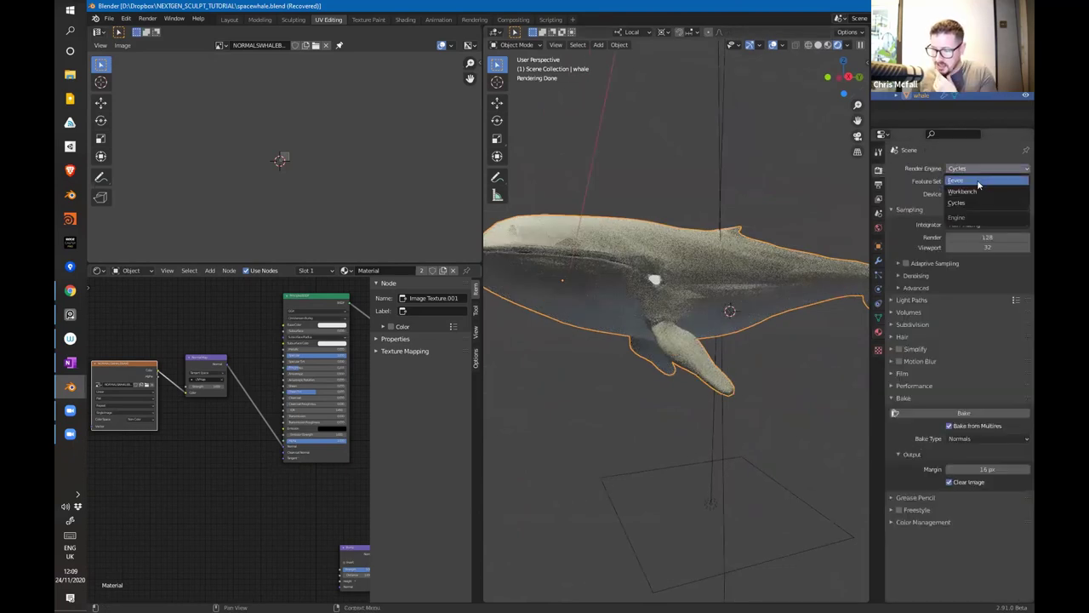
pyautogui.click(975, 179)
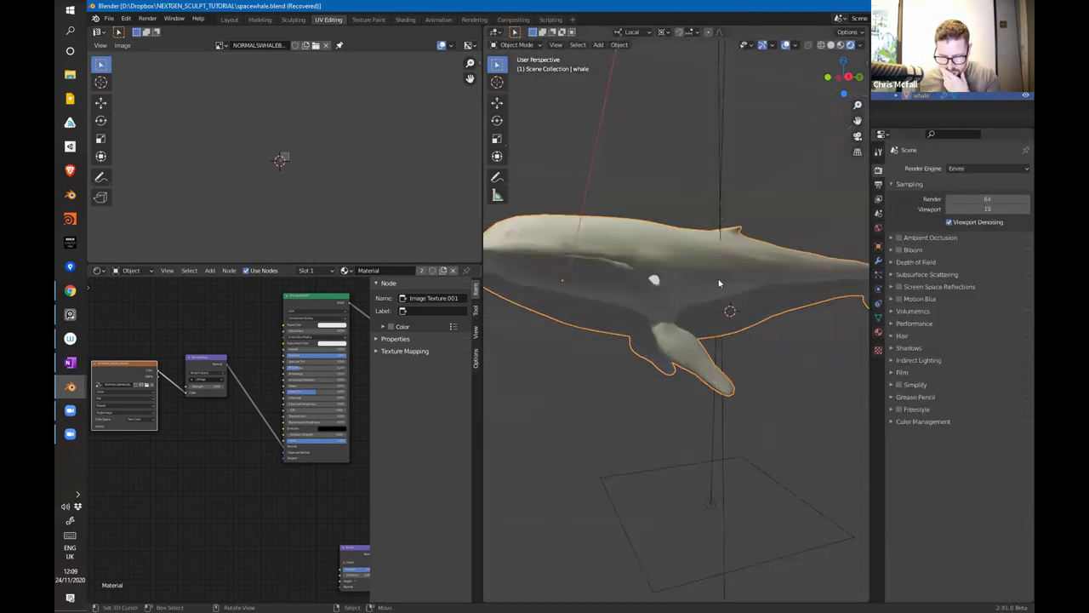
pyautogui.moveTo(301, 469); pyautogui.dragTo(328, 491, button='middle')
pyautogui.scroll(4, 304, 177)
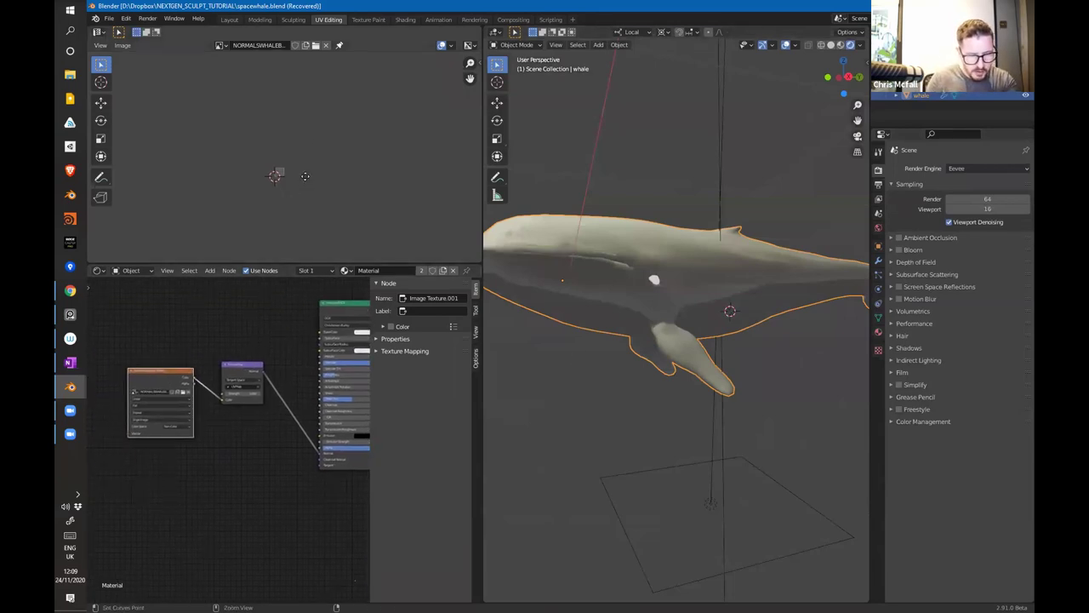
pyautogui.keyDown('ctrl'); pyautogui.moveTo(300, 192); pyautogui.dragTo(409, 60, button='middle'); pyautogui.keyUp('ctrl')
pyautogui.moveTo(332, 181); pyautogui.dragTo(414, 76, button='middle')
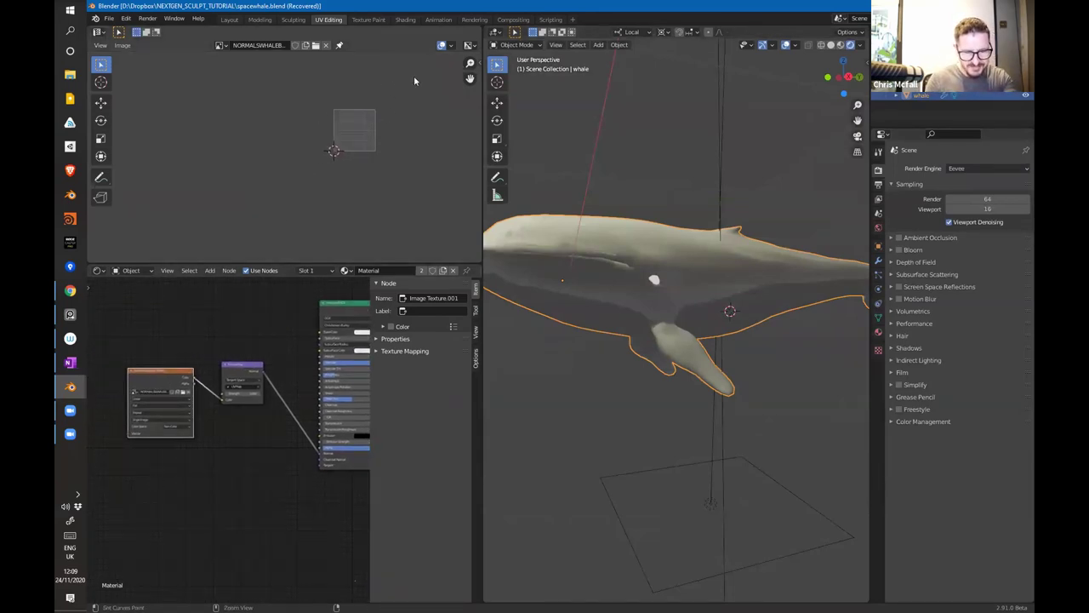
pyautogui.moveTo(402, 174); pyautogui.dragTo(362, 185, button='middle')
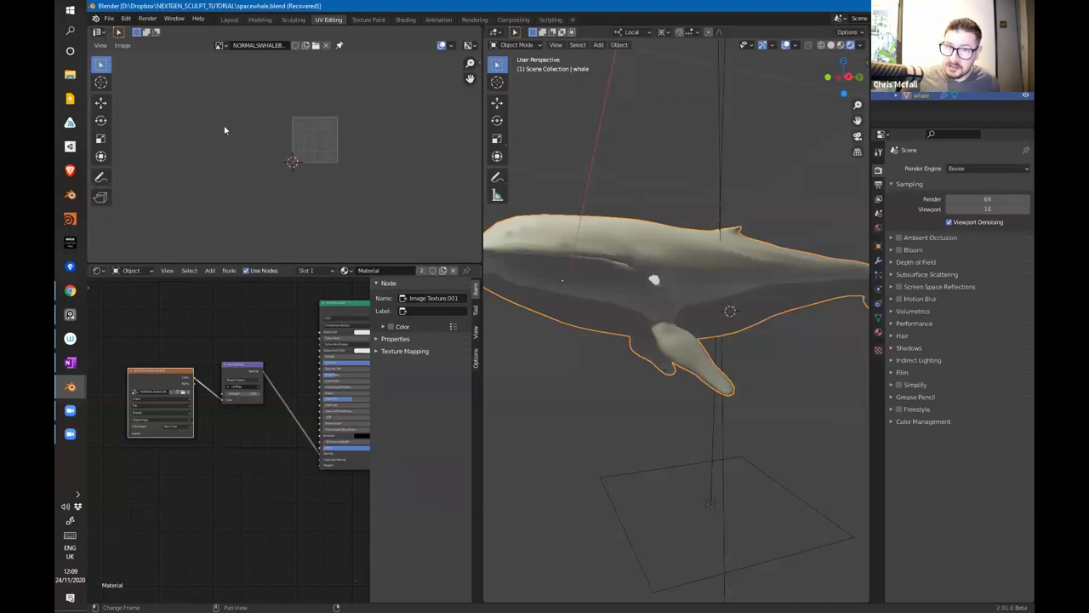
pyautogui.click(947, 168)
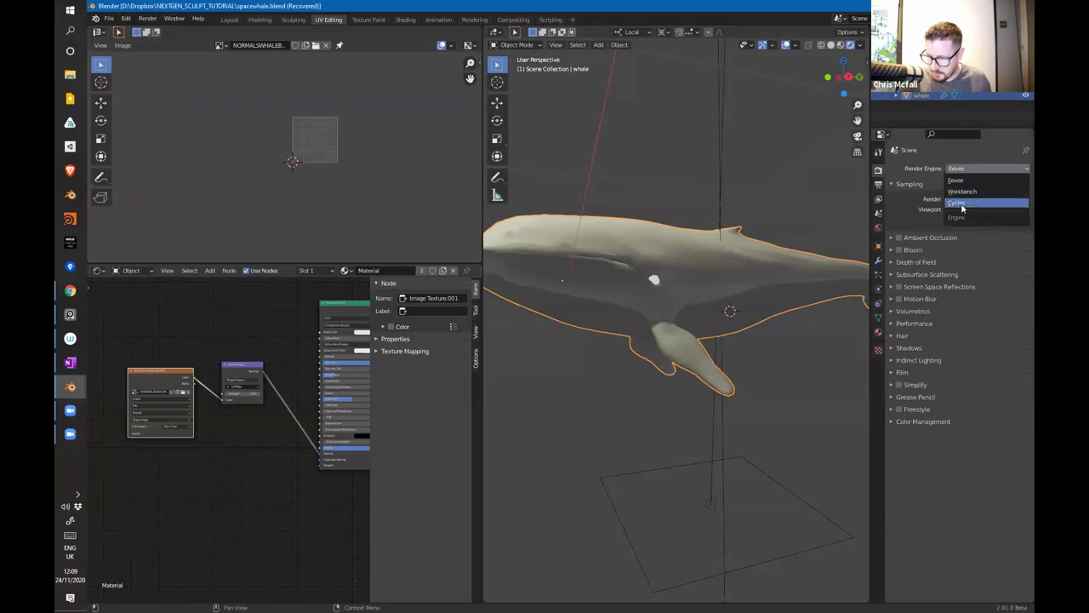
pyautogui.click(959, 203)
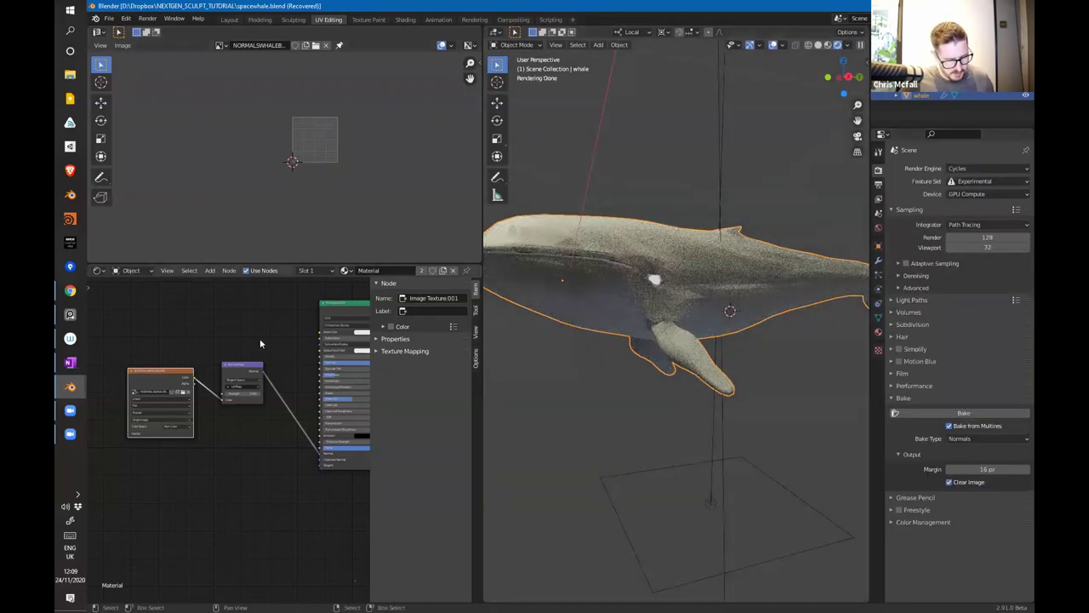
# Step: Show the whale in Material Preview, disconnect the Image Texture from the Normal Map node, and try baking the normals
pyautogui.click(829, 45)
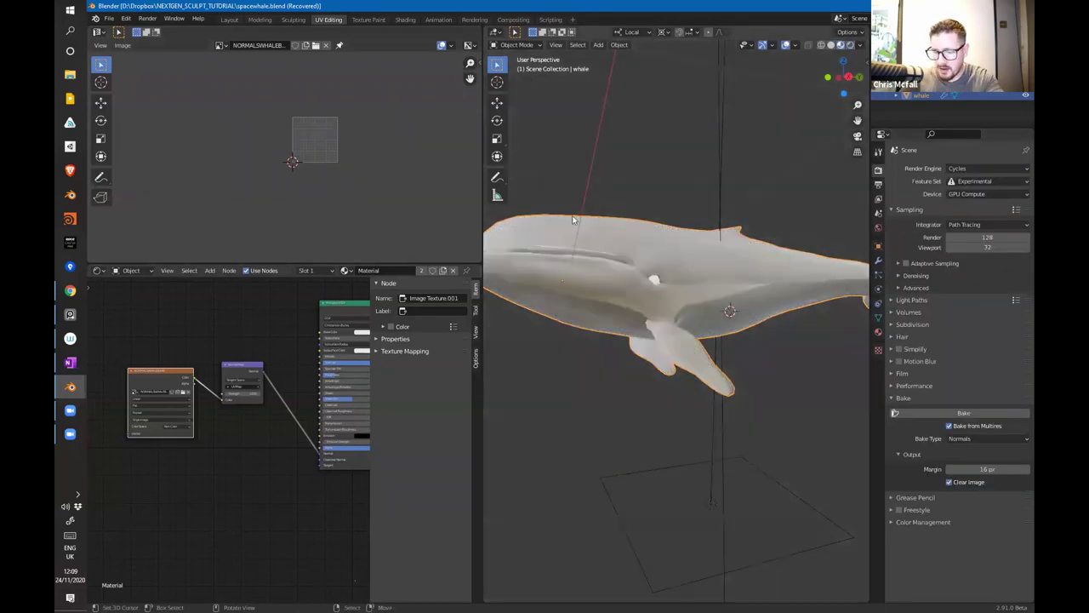
pyautogui.moveTo(217, 404); pyautogui.dragTo(153, 344)
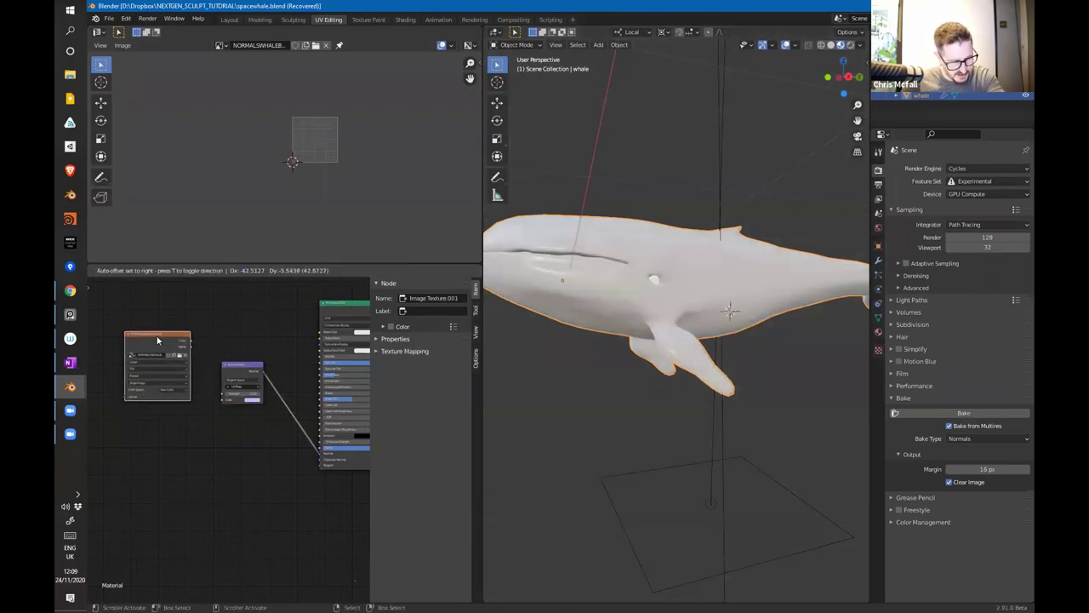
pyautogui.click(956, 412)
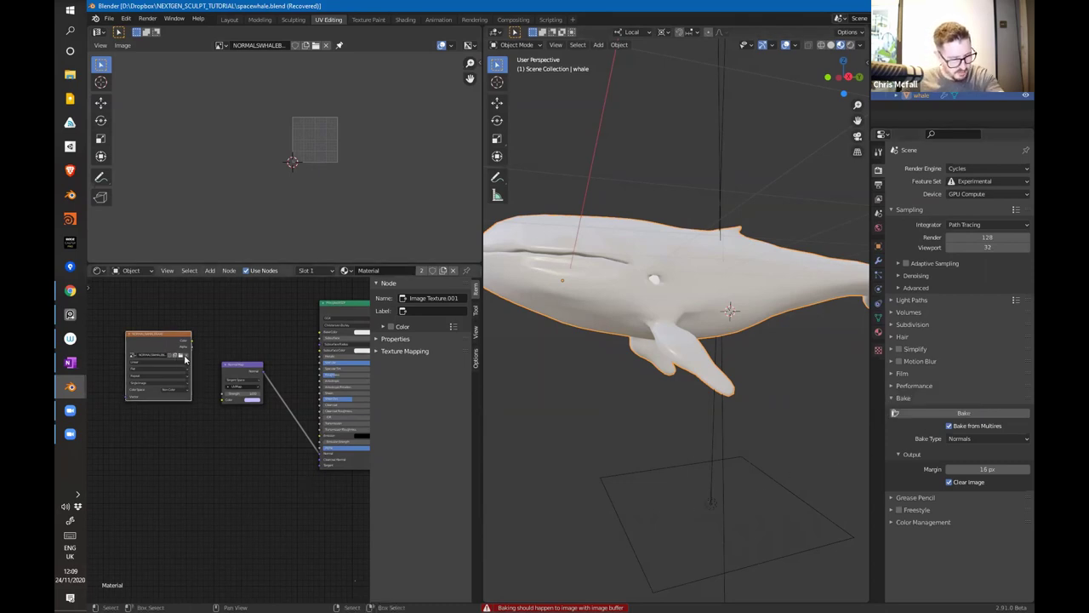
# Step: Unlink NORMALSWHALEBAKE from the image editor and create a blank 4096 by 4096 px image named Untitled
pyautogui.click(328, 47)
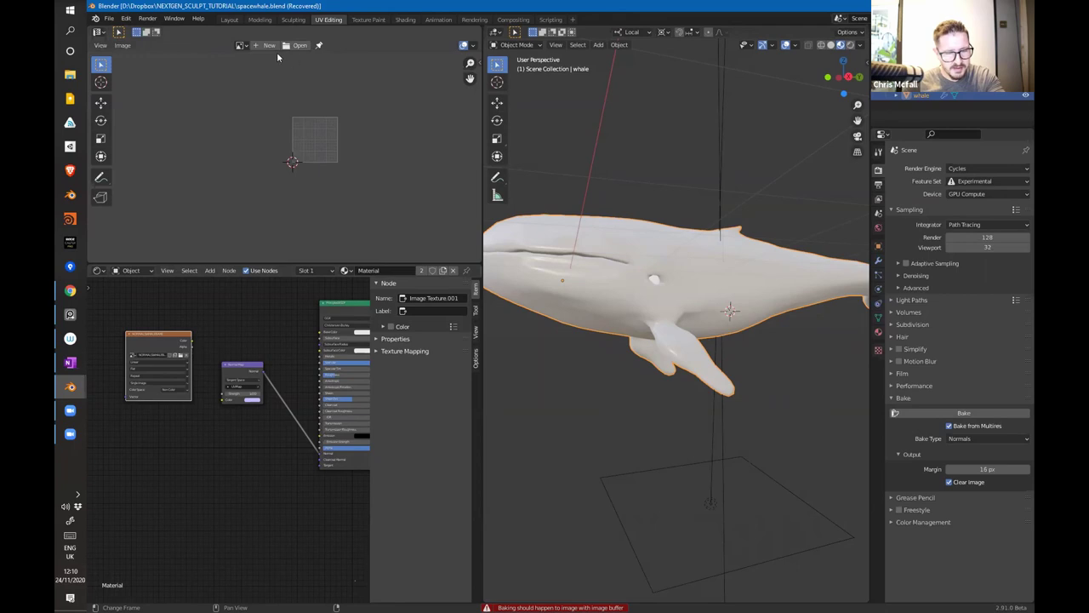
pyautogui.click(276, 47)
pyautogui.click(300, 64)
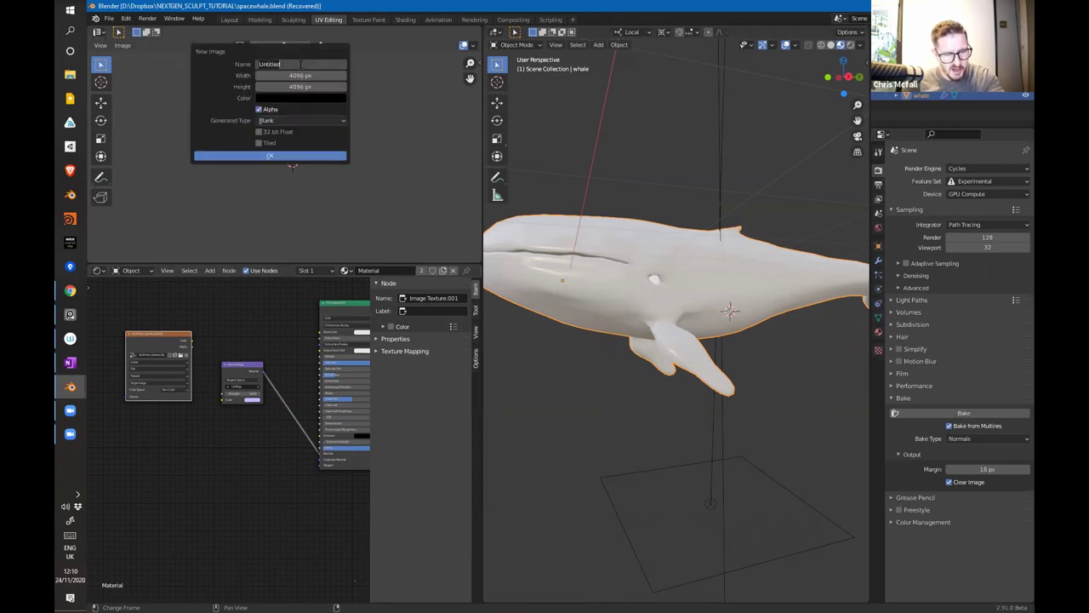
pyautogui.click(271, 156)
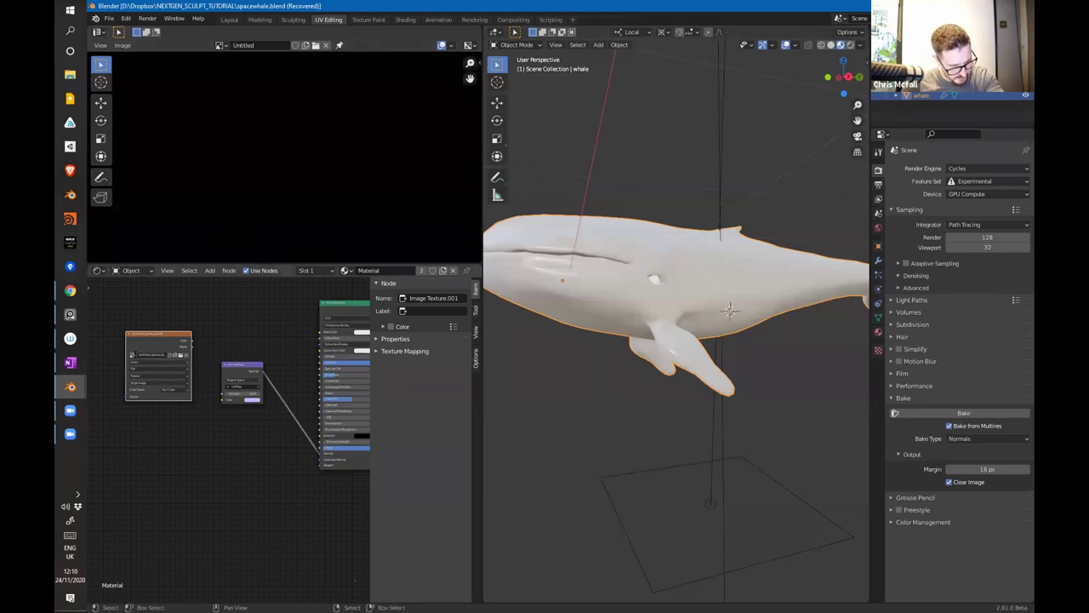
# Step: Assign the Untitled image to the Image Texture node and bake the whale's normals from Multires into it
pyautogui.click(132, 355)
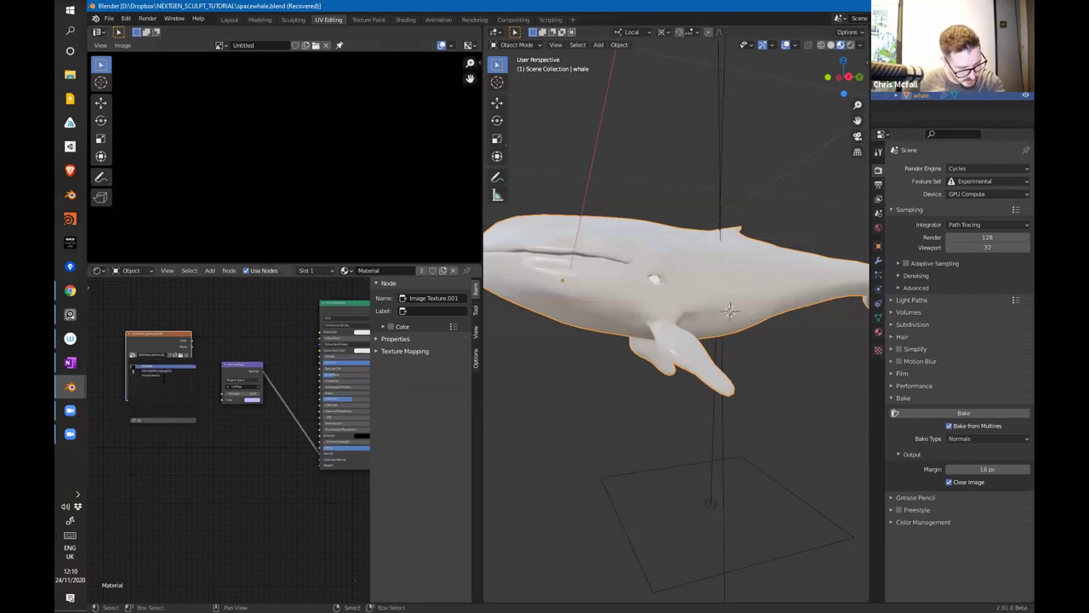
pyautogui.click(162, 370)
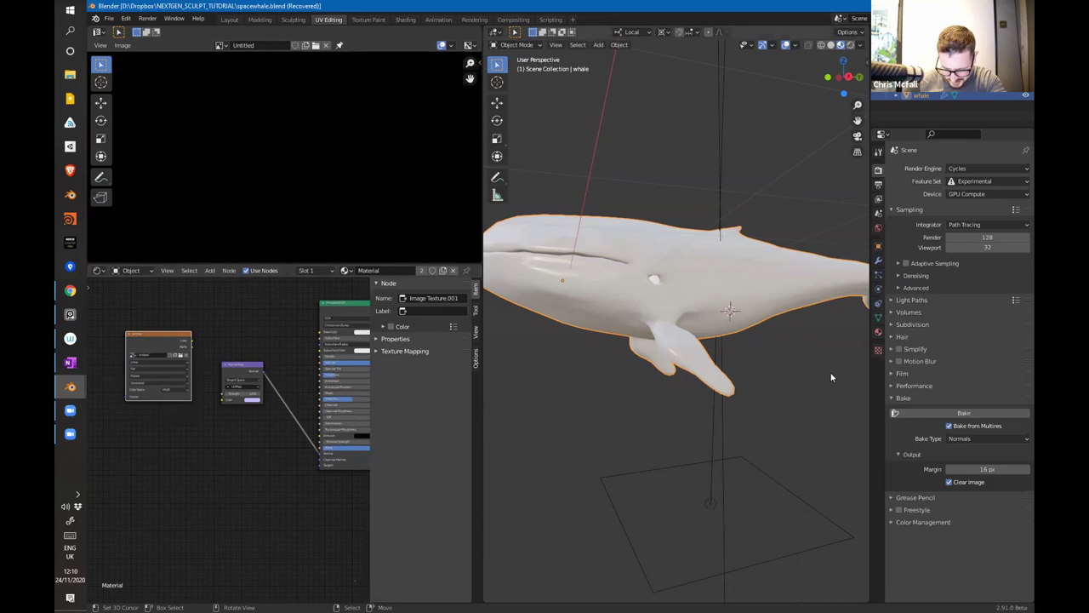
pyautogui.click(965, 413)
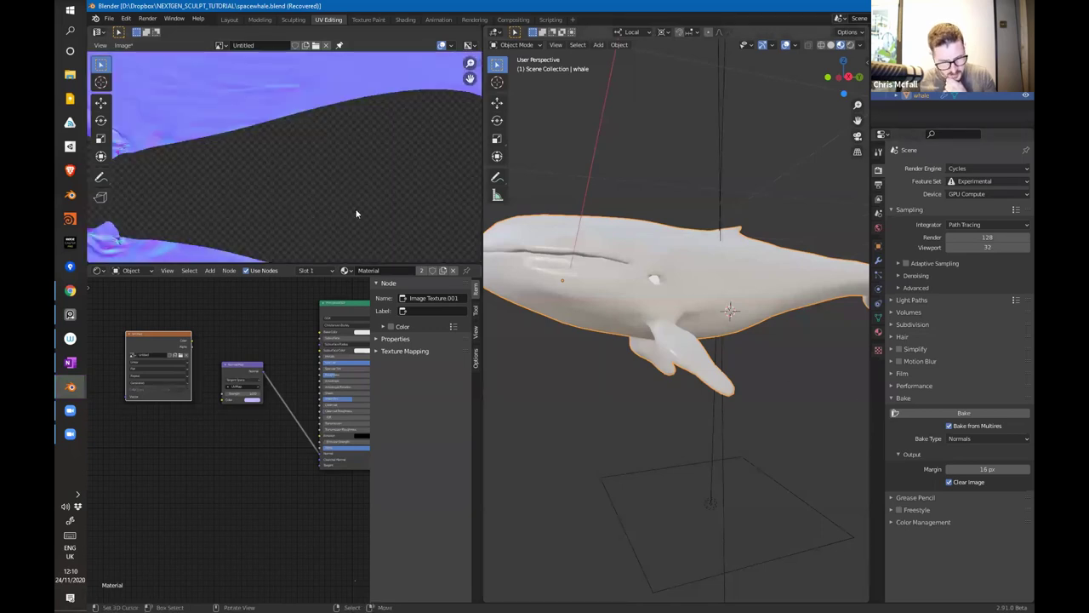
pyautogui.scroll(3, 178, 105)
pyautogui.moveTo(190, 118); pyautogui.dragTo(209, 164, button='middle')
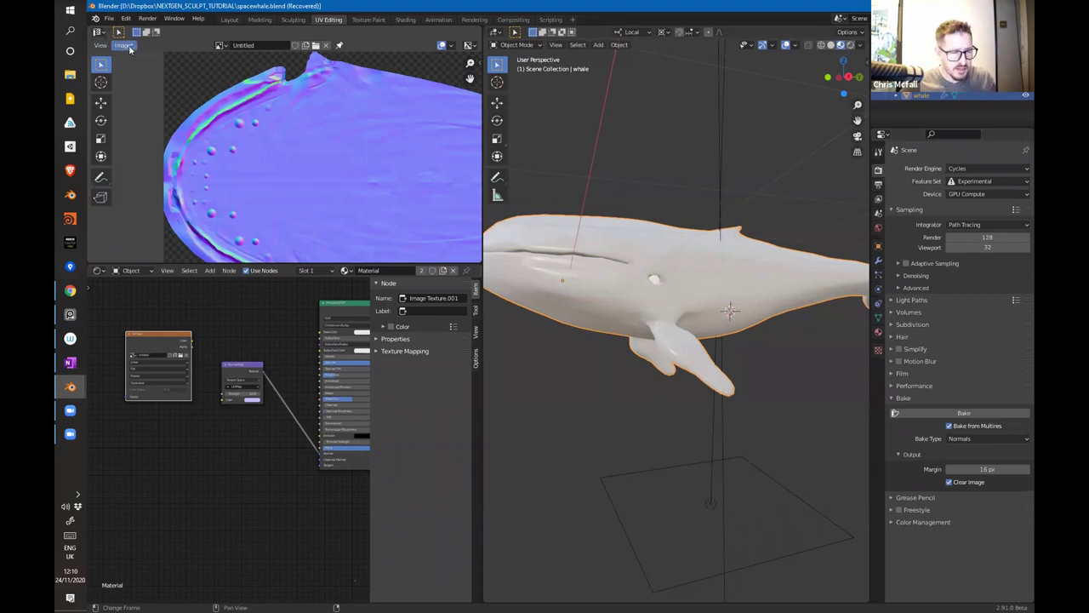
# Step: Save the baked normal map as bakeythewhale.png in the NEXTGEN_SCULPT_TUTORIAL folder
pyautogui.click(127, 47)
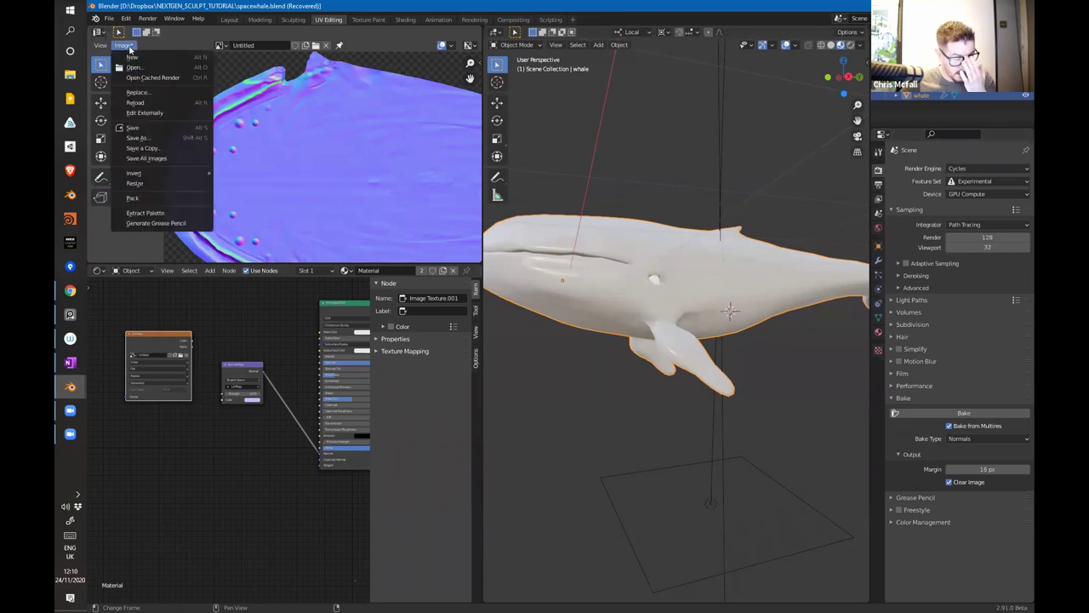
pyautogui.click(145, 139)
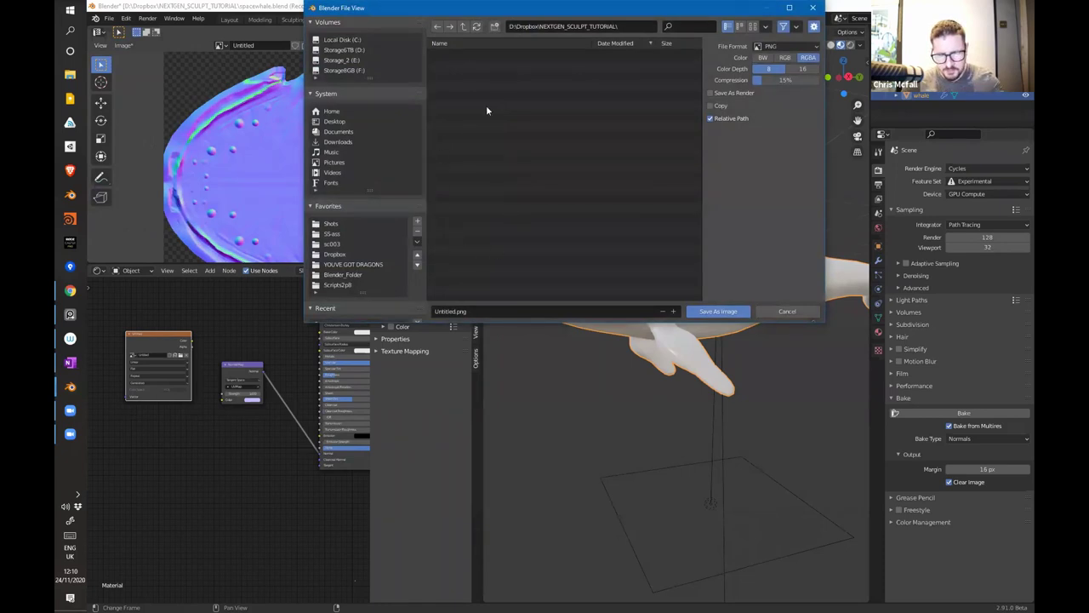
pyautogui.click(472, 310)
pyautogui.write('tail')
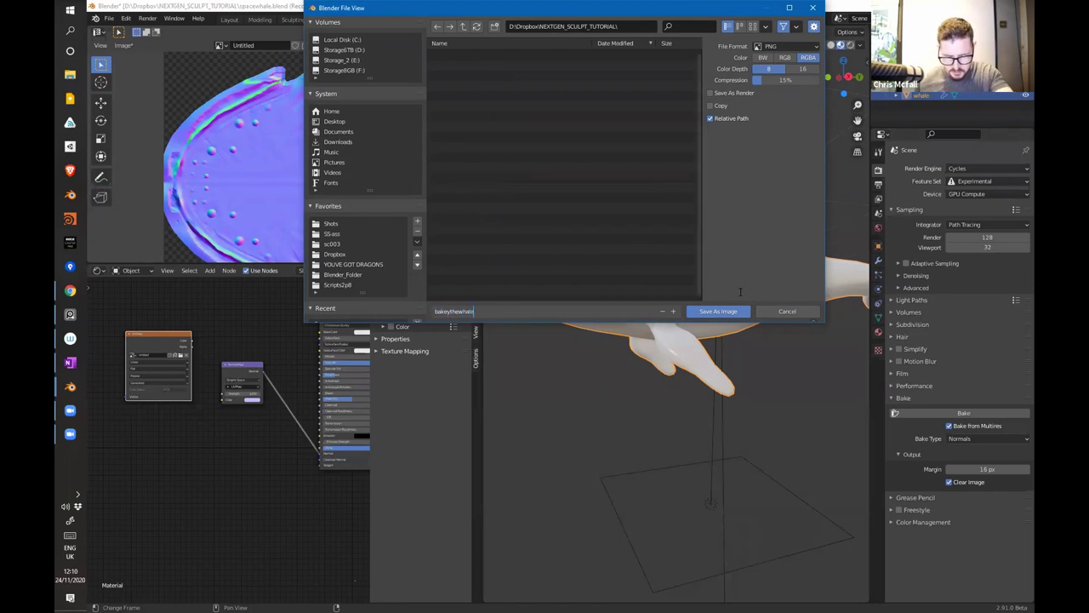
pyautogui.click(722, 311)
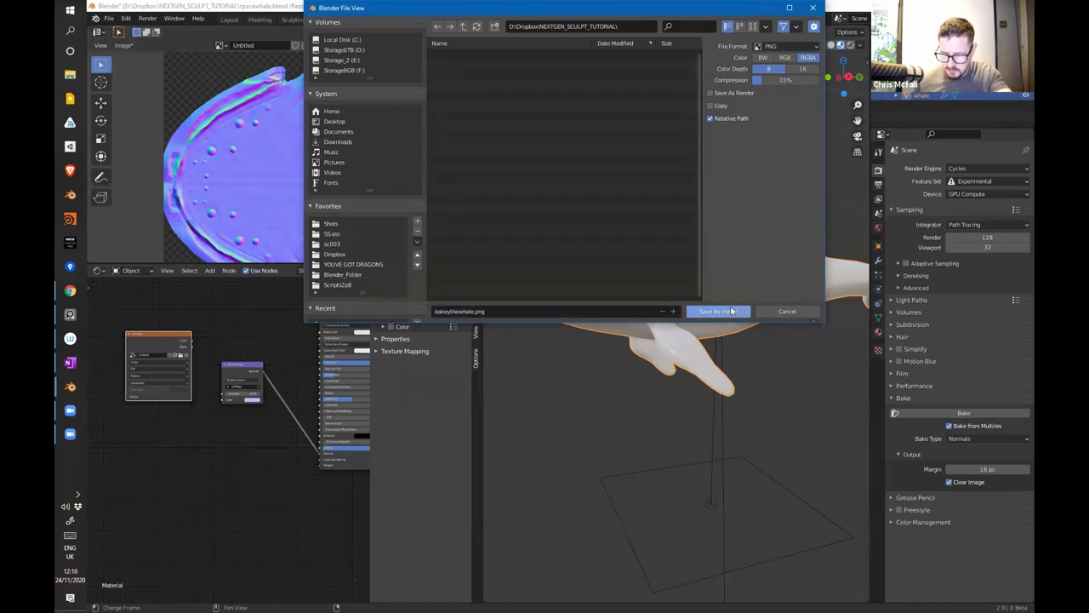
pyautogui.click(730, 310)
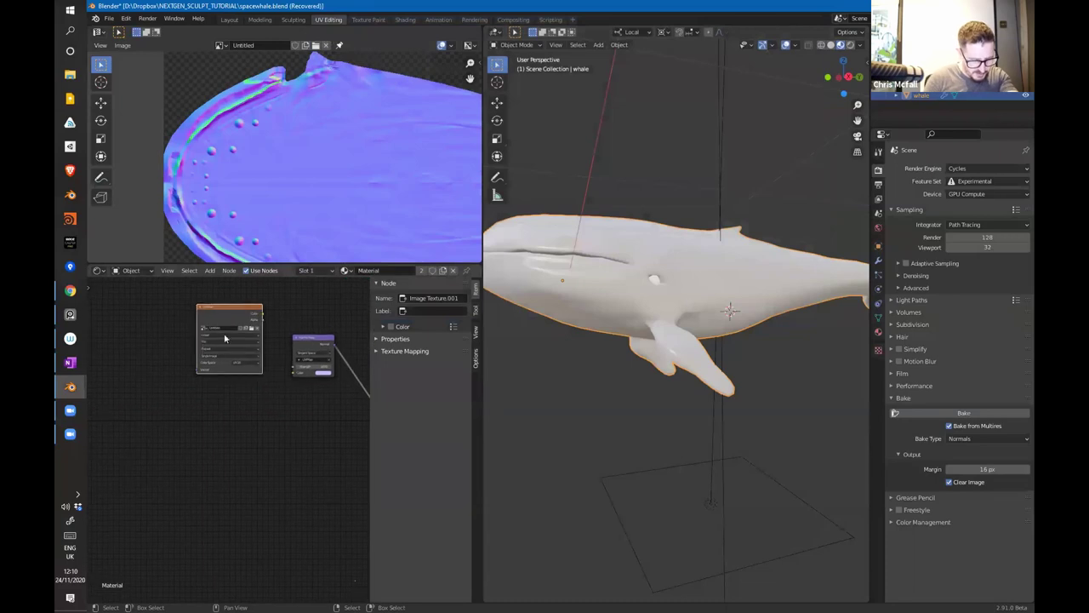
# Step: Keep the Untitled image on the Image Texture node and reload it from the saved file in the image editor
pyautogui.click(204, 329)
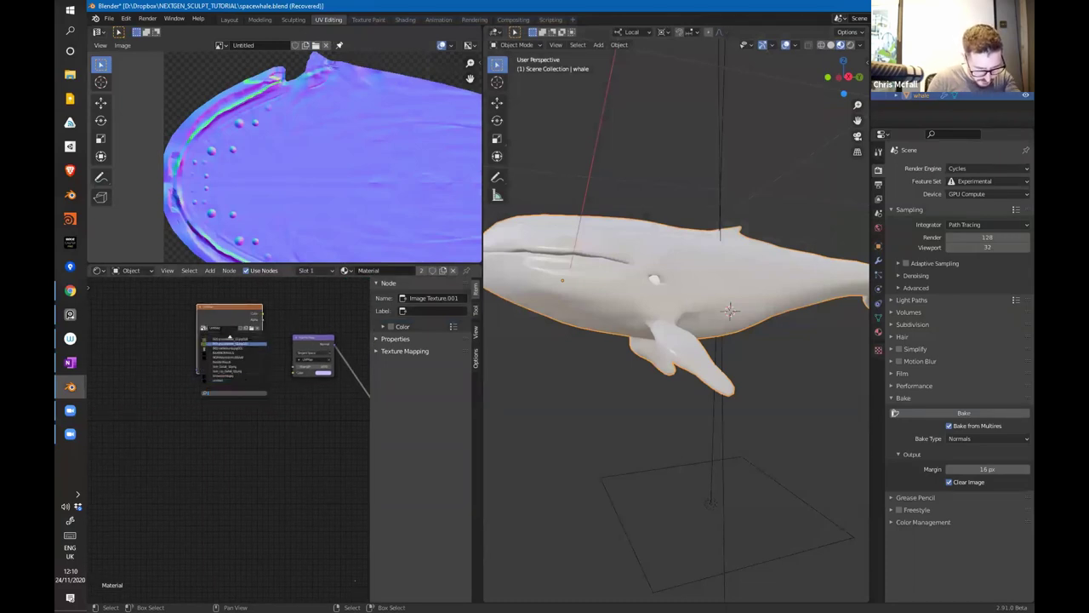
pyautogui.click(253, 329)
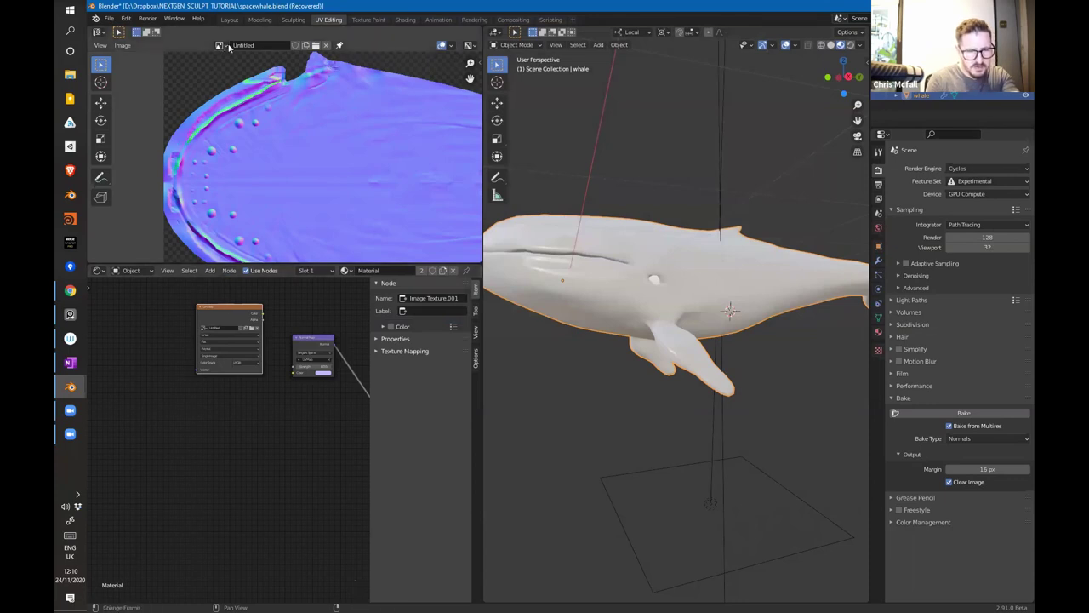
pyautogui.click(122, 45)
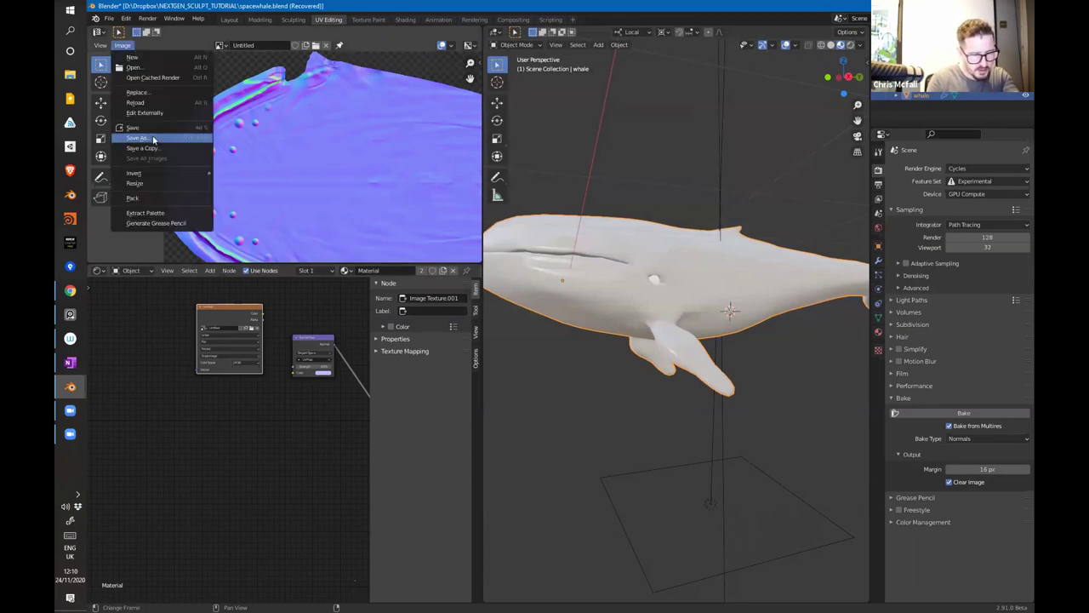
pyautogui.click(149, 103)
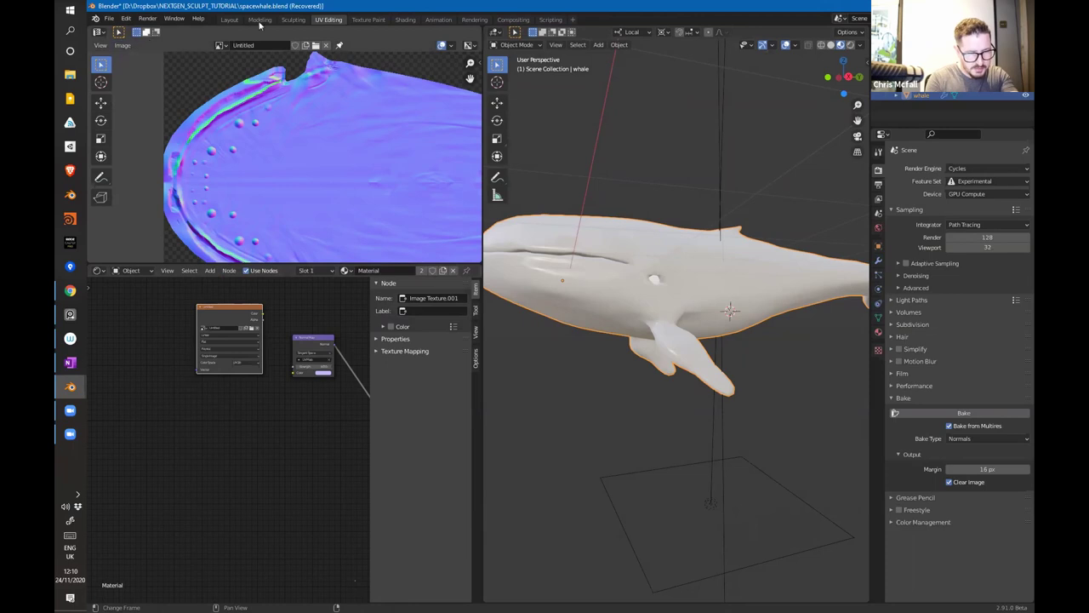
# Step: Link the Image Texture's Color output to the Normal Map node's Color input and set the image's color space to Non-Color
pyautogui.moveTo(266, 372); pyautogui.dragTo(232, 372, button='middle')
pyautogui.moveTo(228, 314)
pyautogui.mouseDown()
pyautogui.moveTo(263, 372)
pyautogui.moveTo(258, 388)
pyautogui.mouseUp()
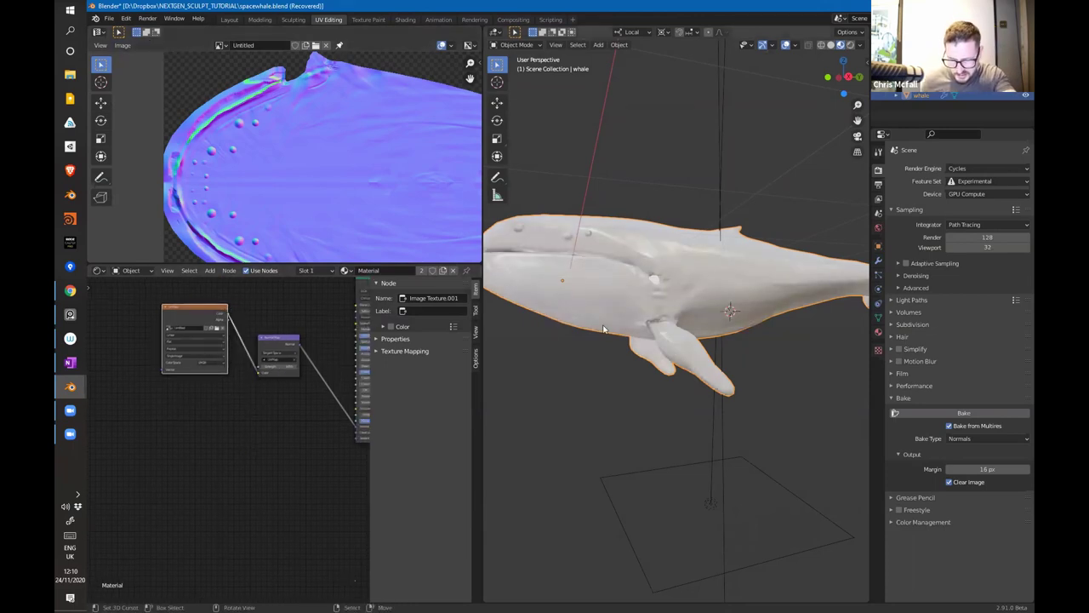
pyautogui.moveTo(316, 383); pyautogui.dragTo(223, 396, button='middle')
pyautogui.moveTo(155, 399); pyautogui.dragTo(250, 389, button='middle')
pyautogui.click(225, 364)
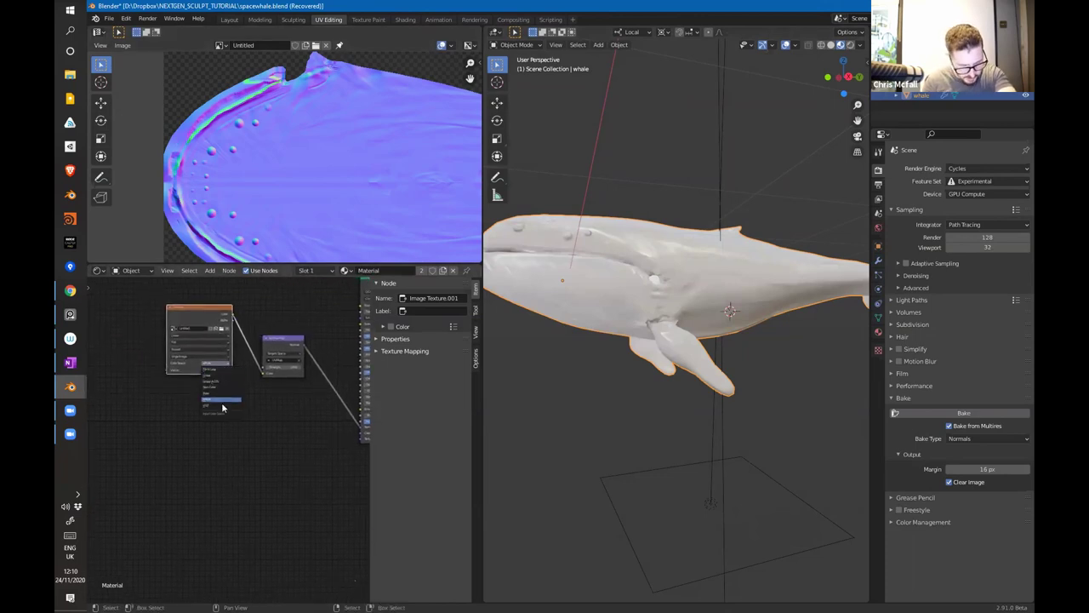
pyautogui.click(222, 389)
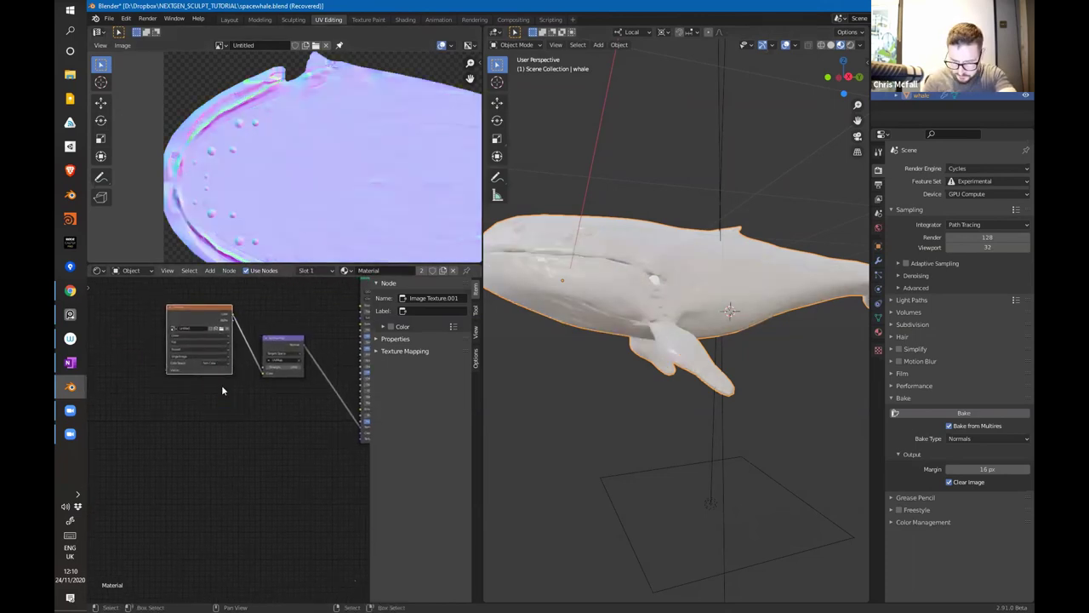
# Step: Widen the 3D viewport, narrow the node editor's sidebar, and frame the material's node chain
pyautogui.moveTo(481, 332); pyautogui.dragTo(330, 341)
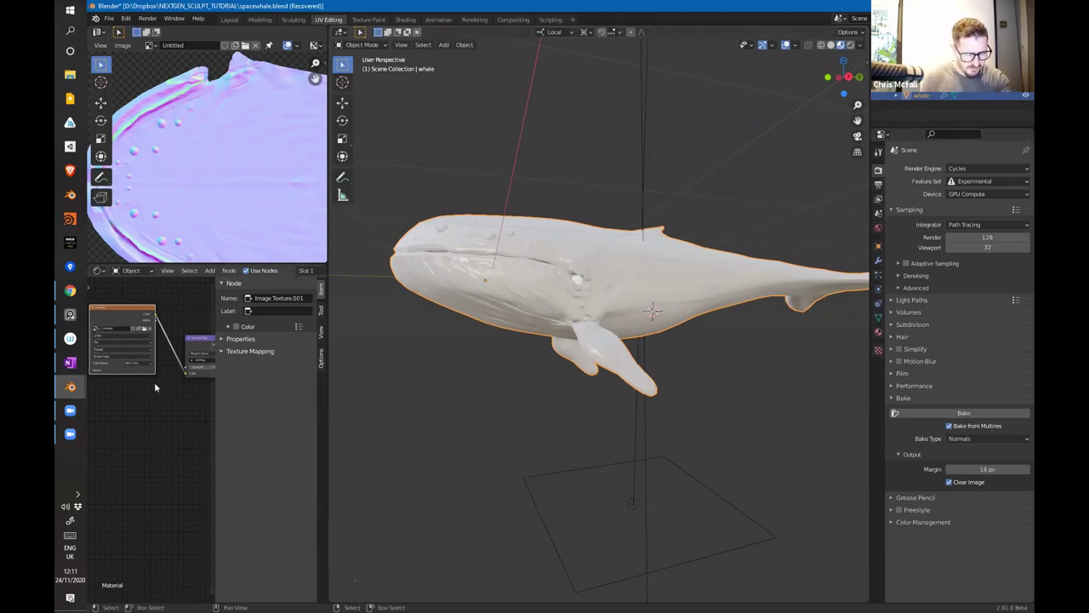
pyautogui.moveTo(213, 424); pyautogui.dragTo(302, 424)
pyautogui.moveTo(243, 423); pyautogui.dragTo(155, 442, button='middle')
pyautogui.scroll(-4, 196, 434)
# Step: Inspect the whale's base mesh topology in Edit Mode and return to Object Mode
pyautogui.moveTo(502, 364); pyautogui.dragTo(666, 322, button='middle')
pyautogui.hotkey('ctrl', 'Tab')
pyautogui.click(736, 319)
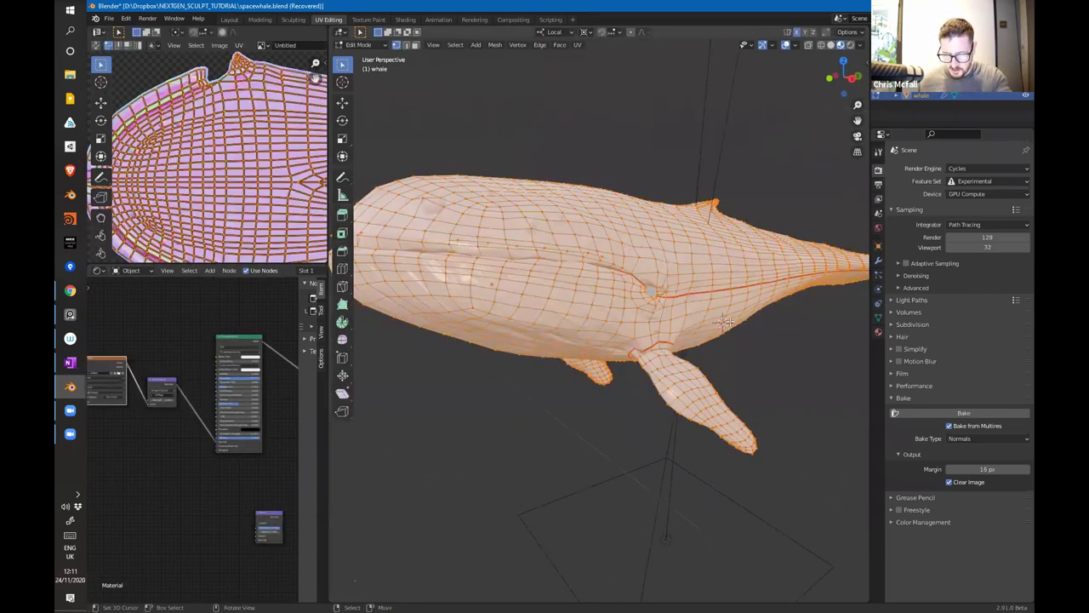
pyautogui.moveTo(660, 272); pyautogui.dragTo(606, 345, button='middle')
pyautogui.press('Tab')
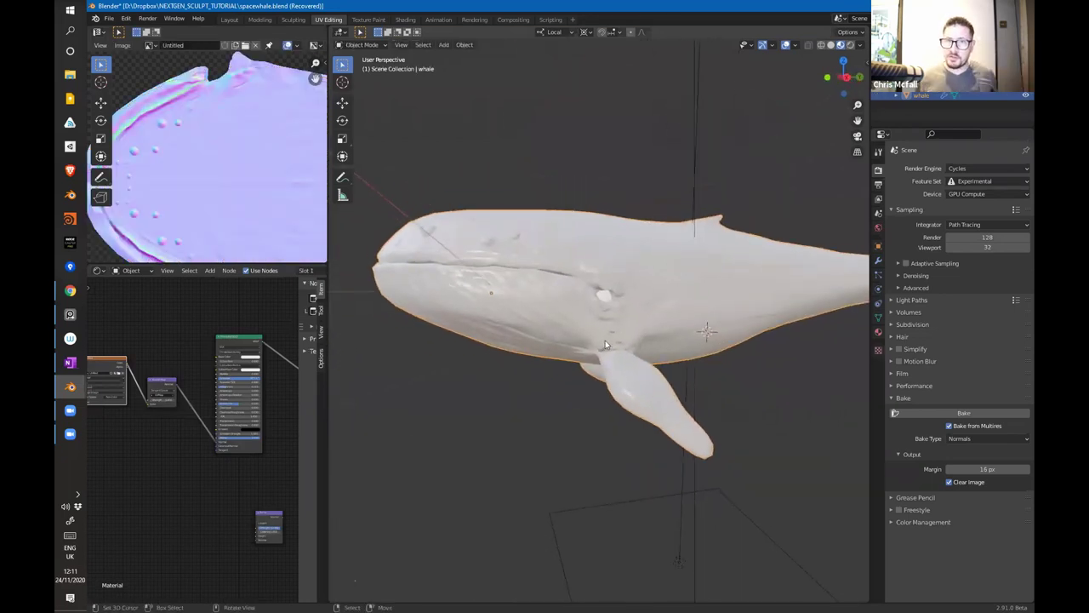
# Step: Set the whale's Multires viewport level to 1 and disable the modifier for both viewport and render
pyautogui.click(878, 261)
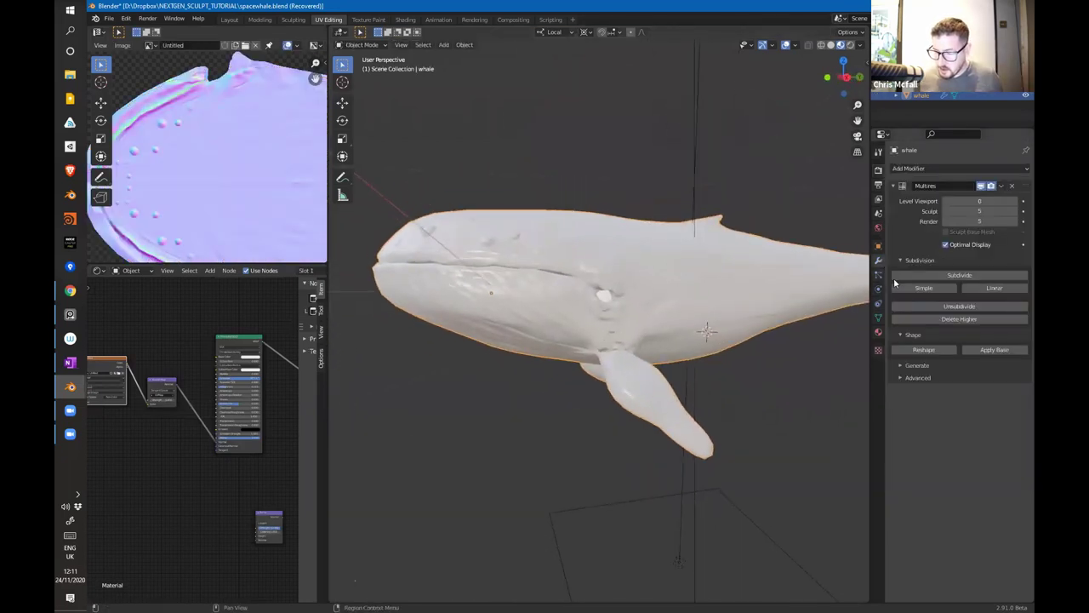
pyautogui.click(974, 202)
pyautogui.press('Return')
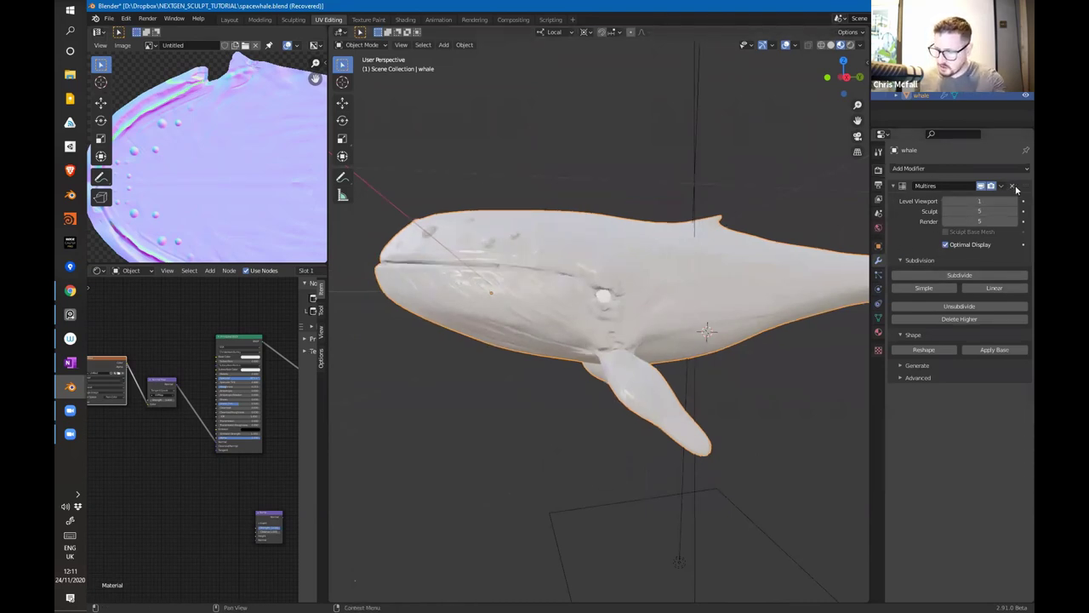
pyautogui.click(981, 186)
pyautogui.click(991, 185)
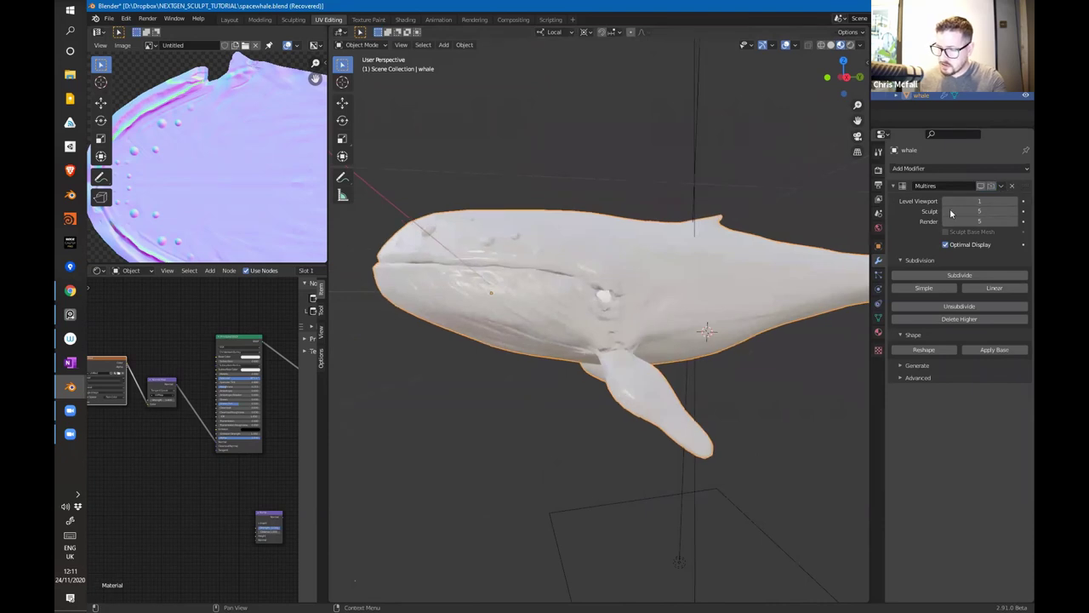
# Step: Add a Subdivision Surface modifier to the whale below the disabled Multires and check the shape
pyautogui.click(946, 170)
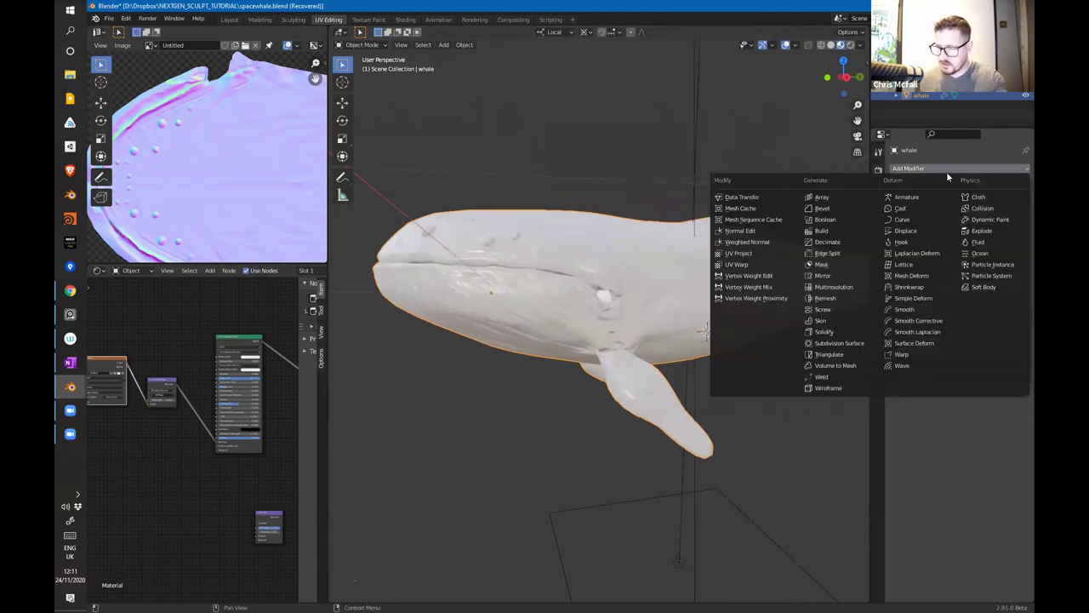
pyautogui.click(839, 342)
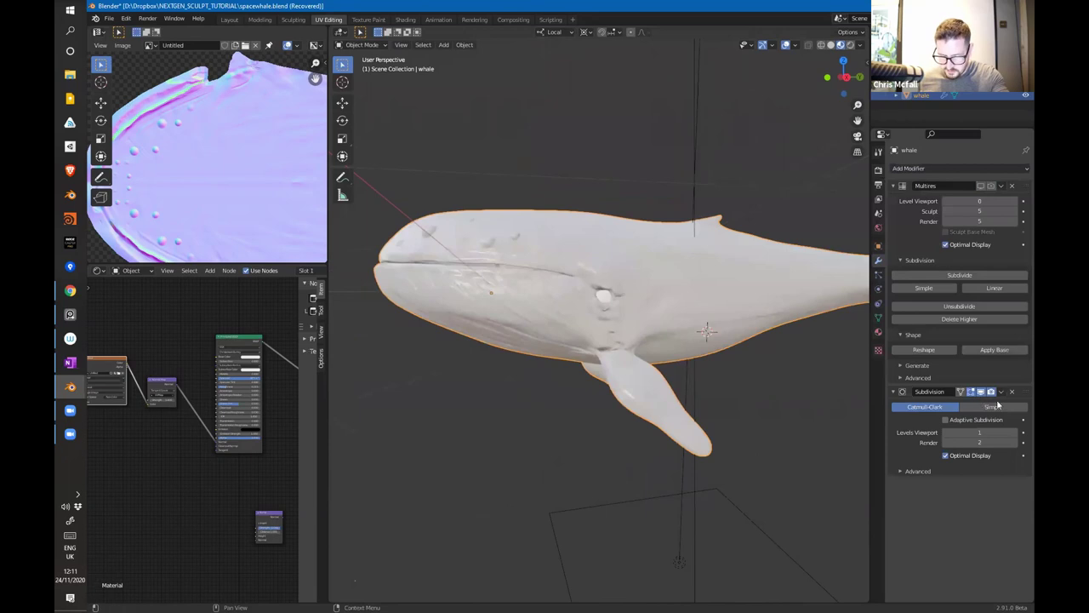
pyautogui.moveTo(616, 360); pyautogui.dragTo(559, 284, button='middle')
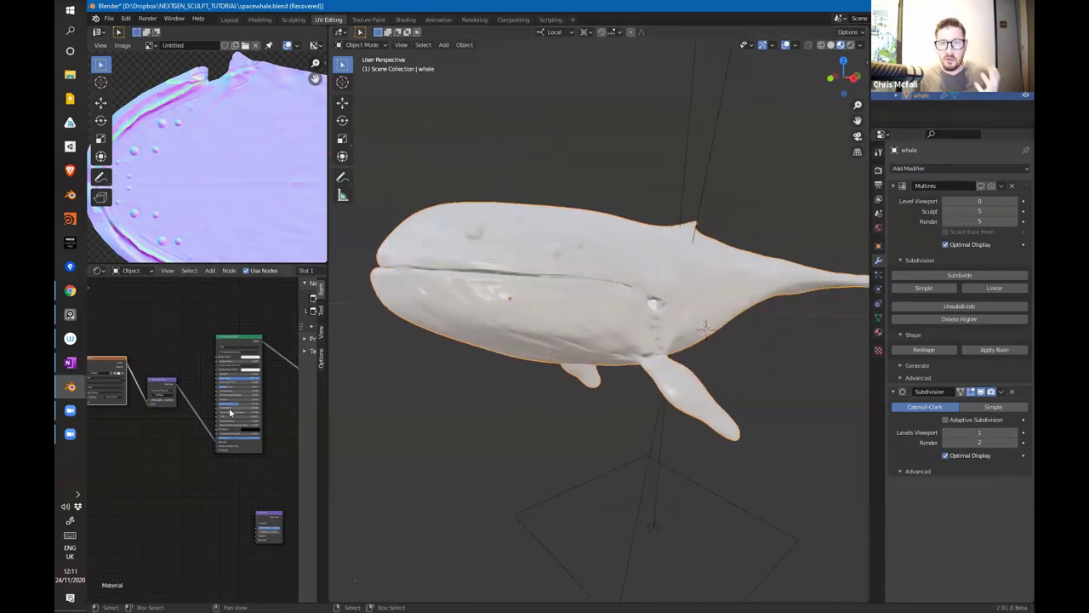
# Step: Darken the whale material's Base Color to a muted reddish brown and lower its Specular on the Principled BSDF
pyautogui.moveTo(164, 444); pyautogui.dragTo(253, 350, button='middle')
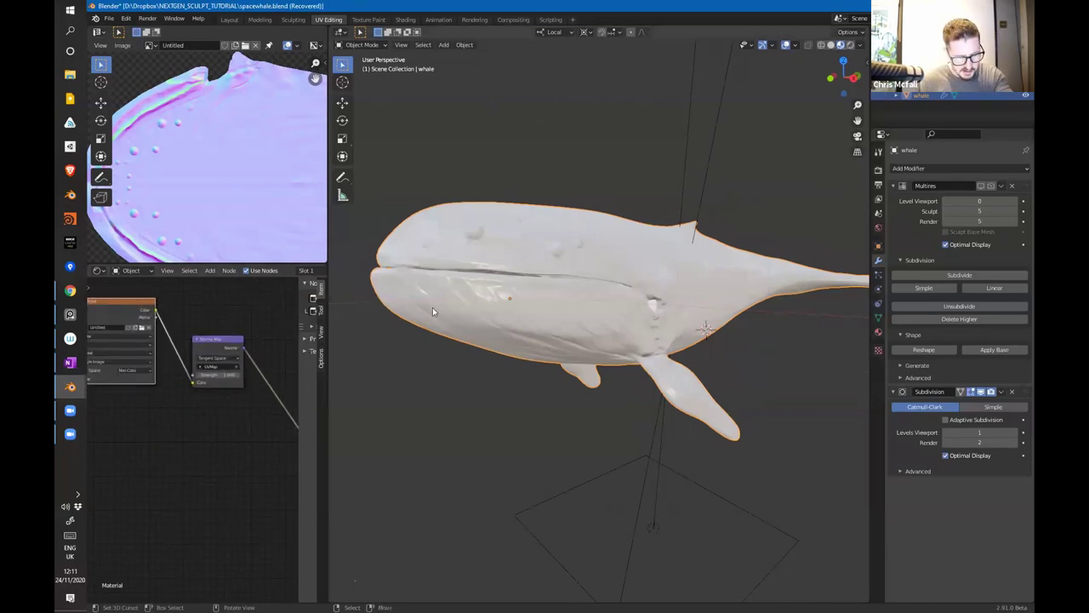
pyautogui.moveTo(157, 319); pyautogui.dragTo(228, 344, button='middle')
pyautogui.click(237, 324)
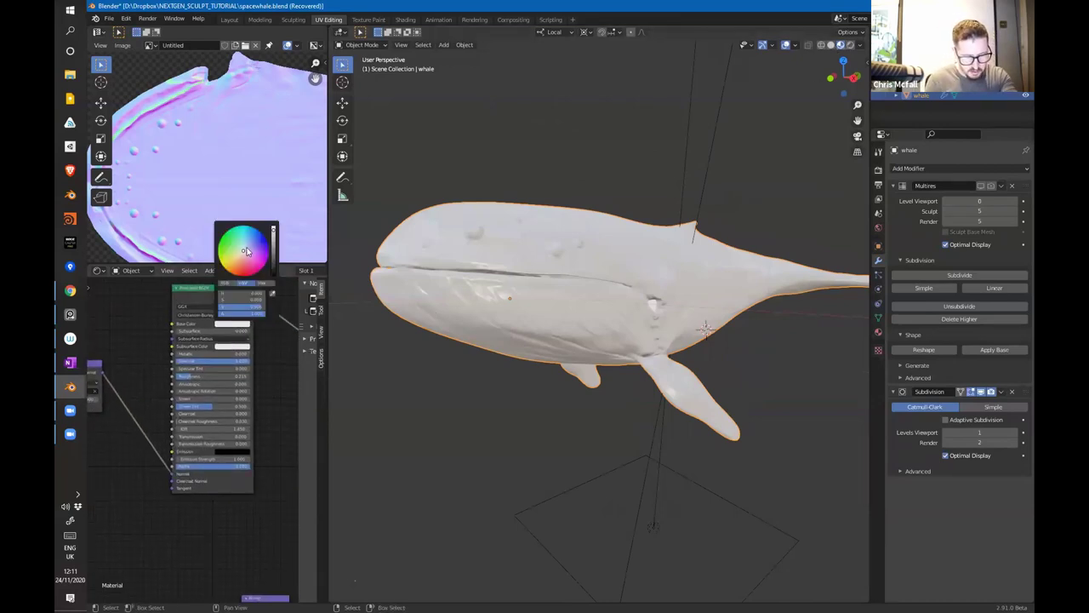
pyautogui.moveTo(271, 251); pyautogui.dragTo(273, 258)
pyautogui.click(244, 253)
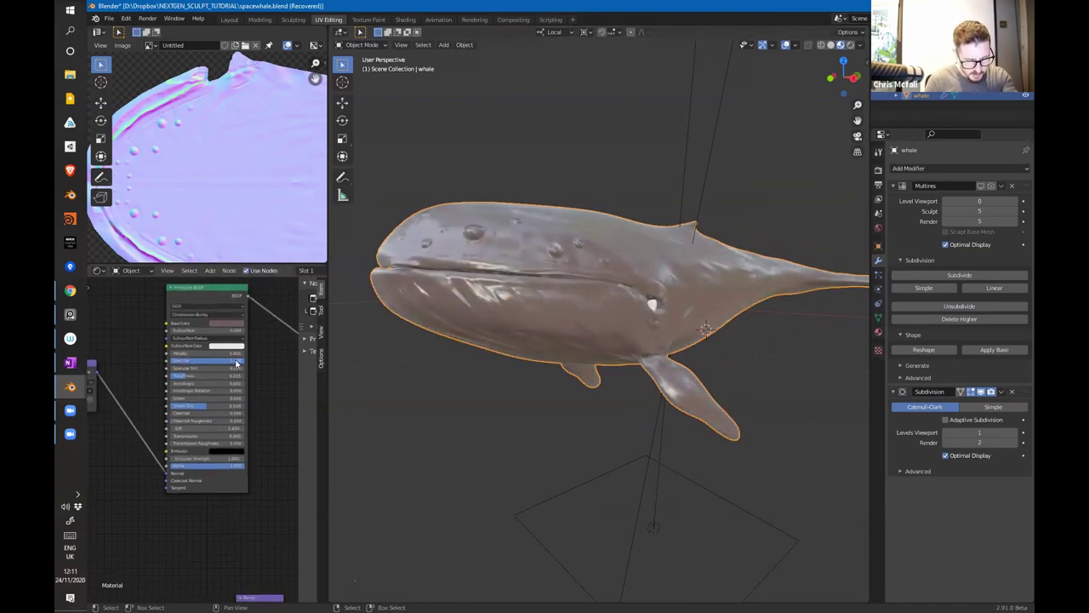
pyautogui.moveTo(237, 364); pyautogui.dragTo(191, 375)
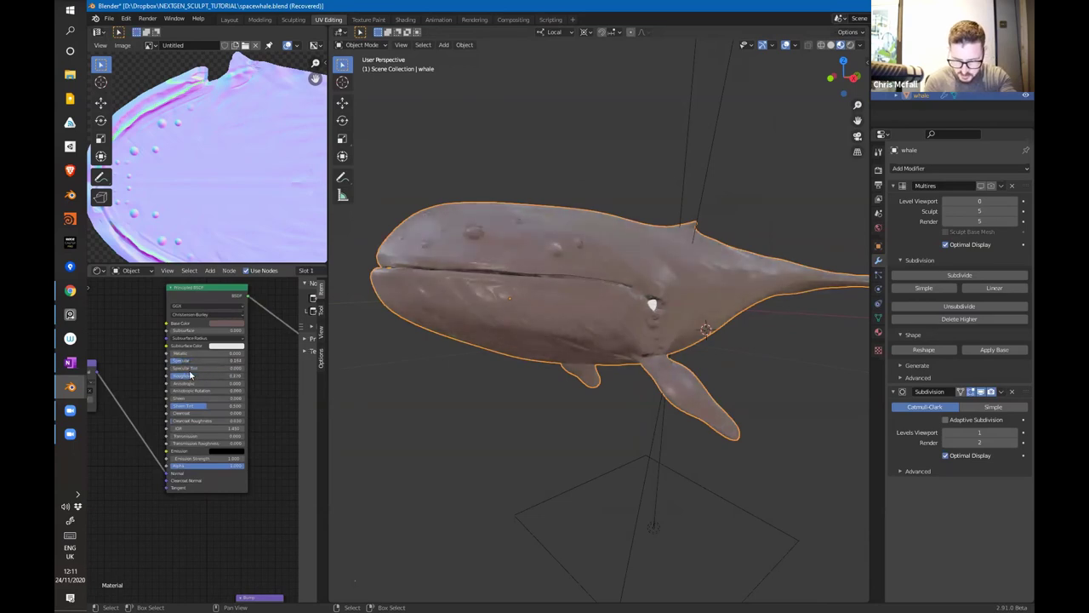
# Step: Raise the whale material's Subsurface and preview the whale in Rendered viewport shading
pyautogui.moveTo(189, 332); pyautogui.dragTo(206, 333)
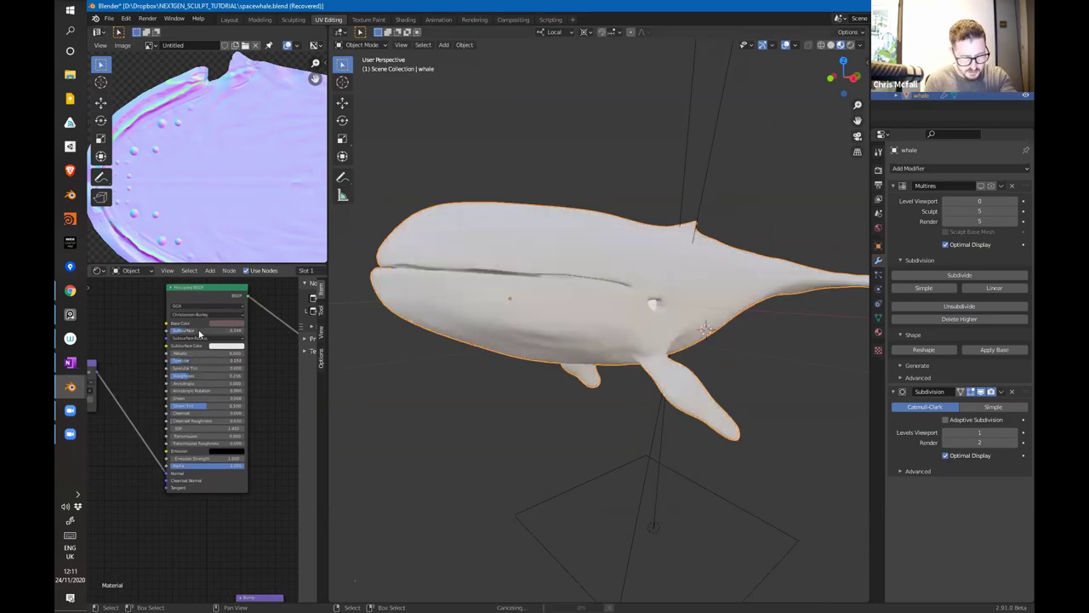
pyautogui.click(850, 45)
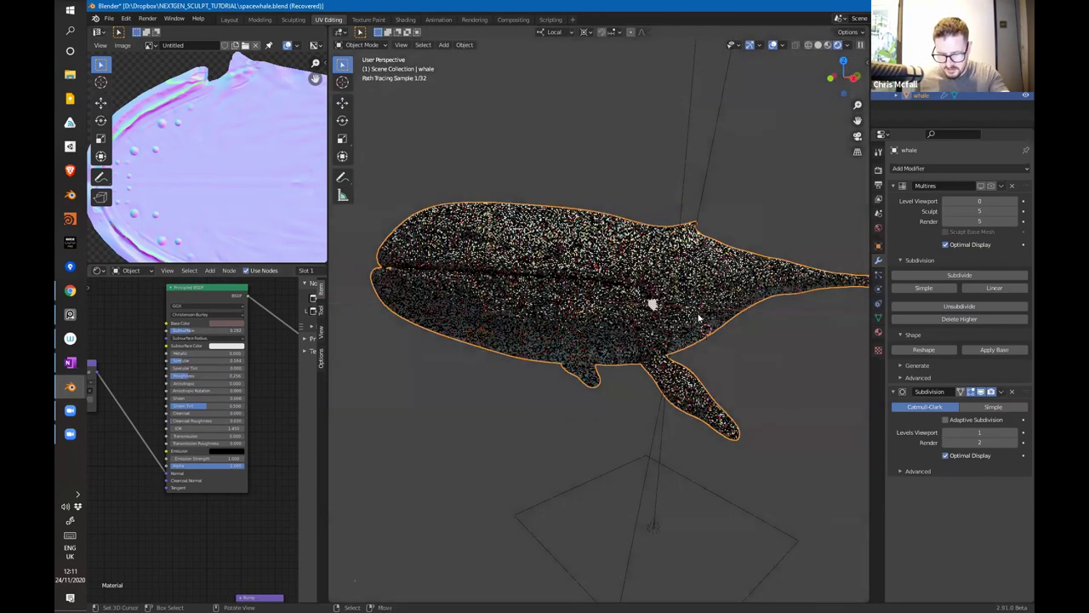
pyautogui.moveTo(760, 331); pyautogui.dragTo(730, 362, button='middle')
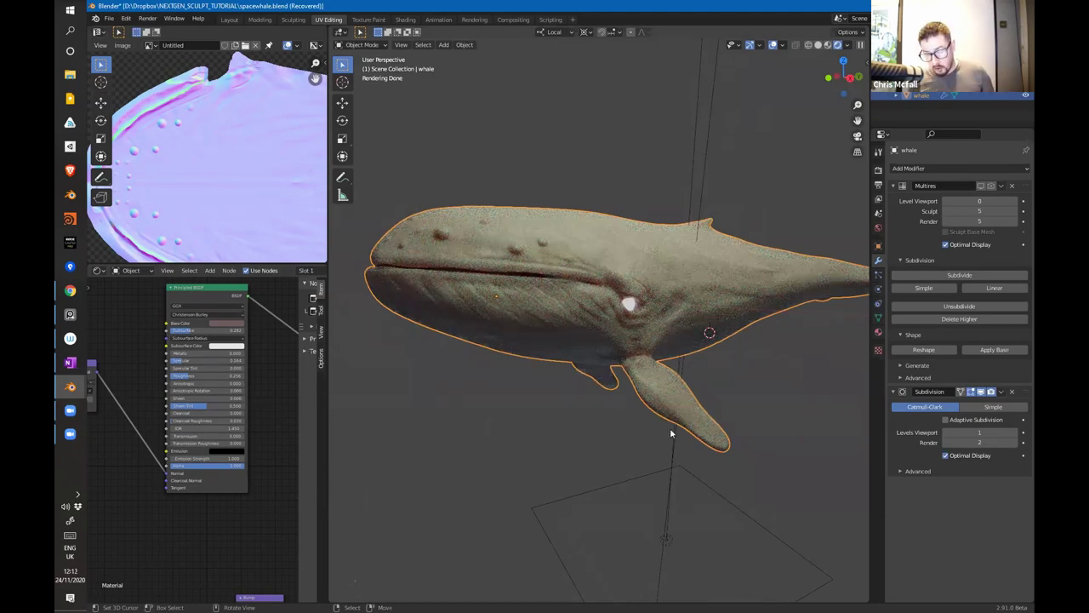
pyautogui.moveTo(720, 471)
pyautogui.mouseDown(button='middle')
pyautogui.moveTo(784, 527)
pyautogui.moveTo(761, 498)
pyautogui.moveTo(692, 498)
pyautogui.moveTo(675, 530)
pyautogui.mouseUp(button='middle')
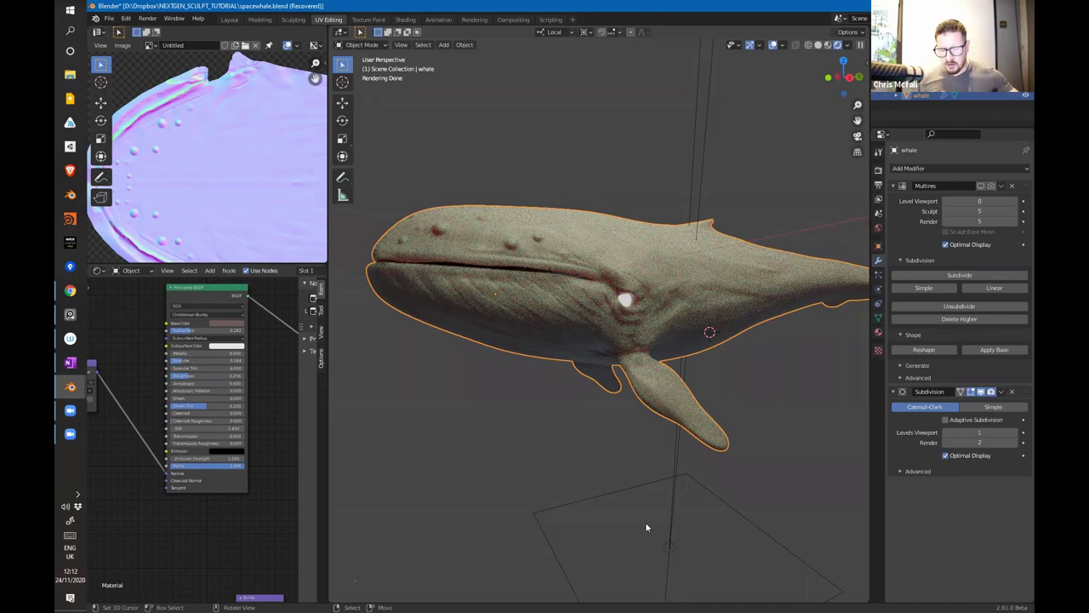
# Step: Reduce the whale material's Subsurface to 0 and check the rendered normal map detail up close and from farther away
pyautogui.moveTo(211, 330); pyautogui.dragTo(191, 331)
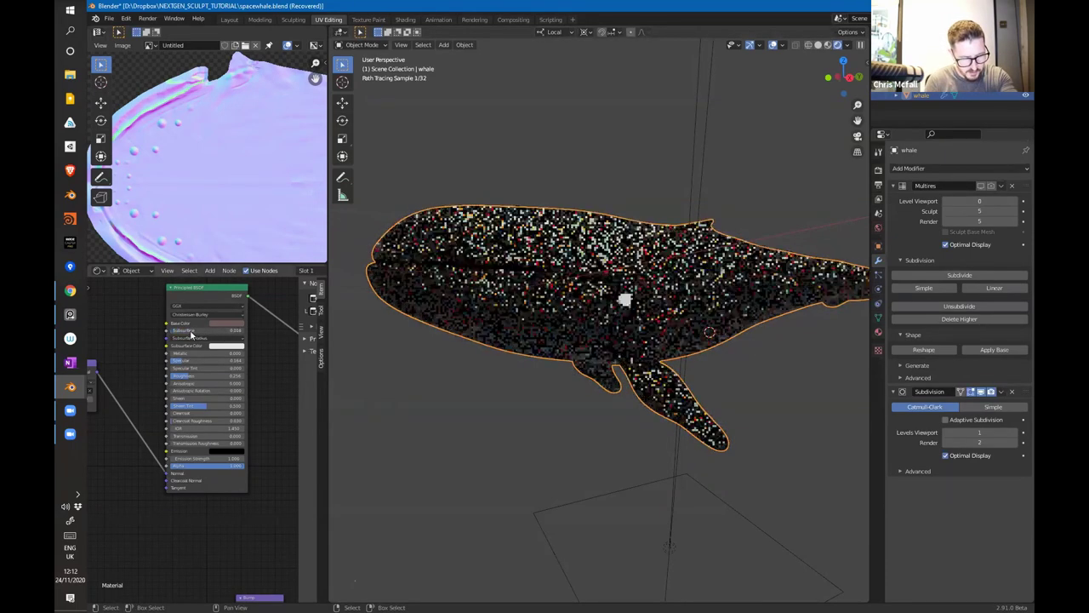
pyautogui.scroll(3, 559, 364)
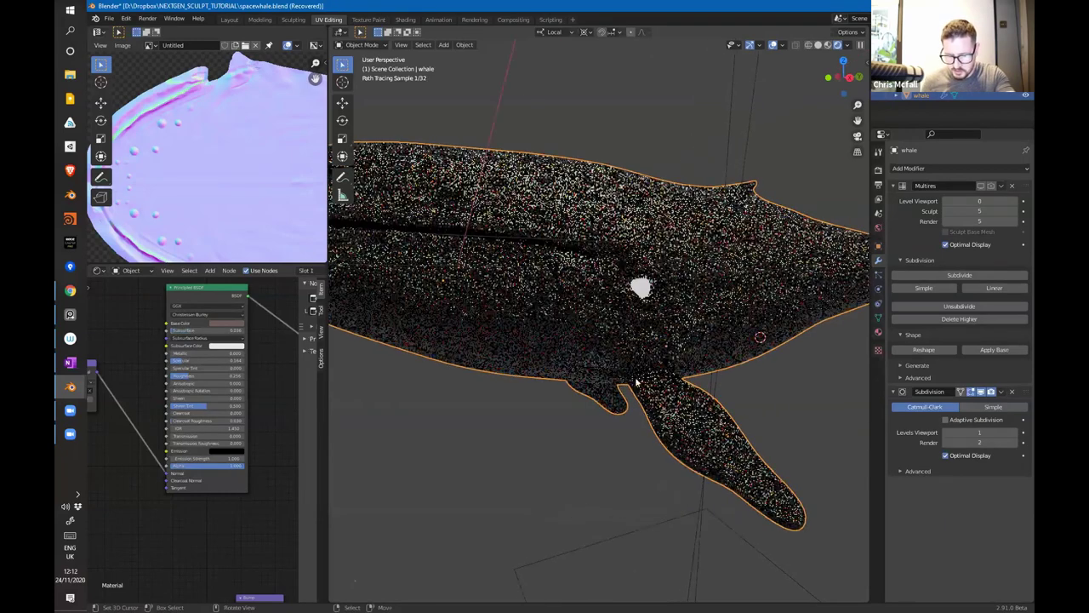
pyautogui.moveTo(212, 329); pyautogui.dragTo(150, 335)
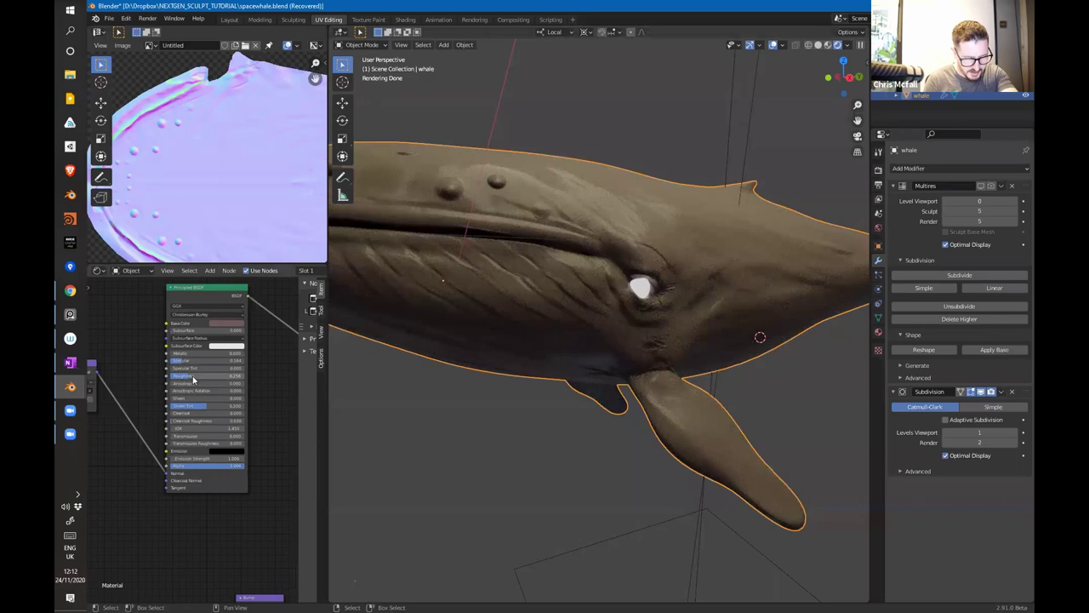
pyautogui.moveTo(721, 371)
pyautogui.mouseDown(button='middle')
pyautogui.moveTo(730, 382)
pyautogui.moveTo(681, 370)
pyautogui.moveTo(717, 423)
pyautogui.moveTo(628, 463)
pyautogui.mouseUp(button='middle')
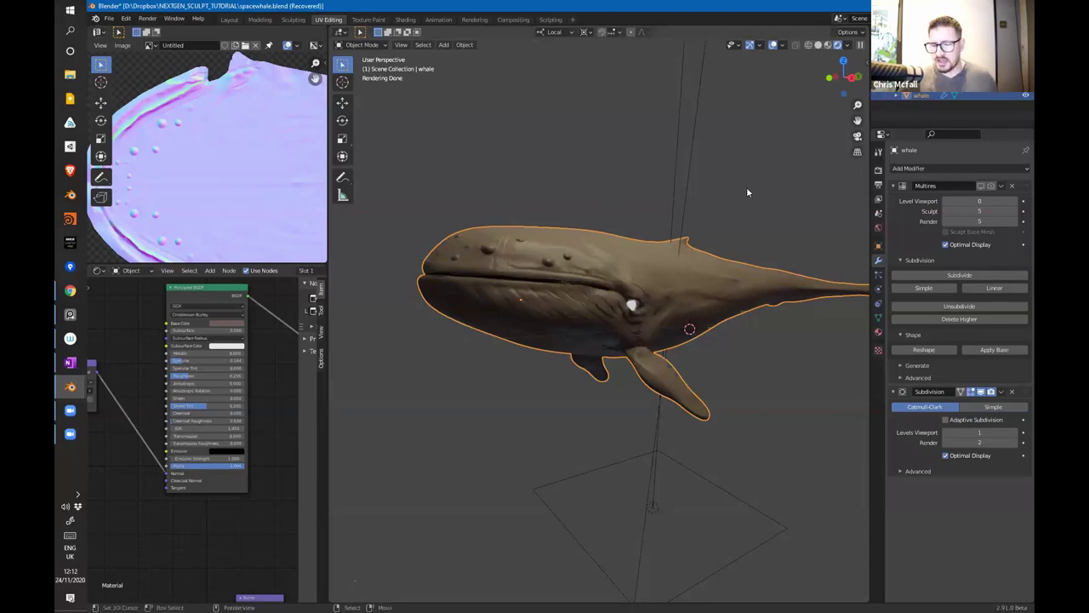
# Step: Switch to the Blender window with basemesh.blend and frame the character's sculpted vest
pyautogui.press('super+d')
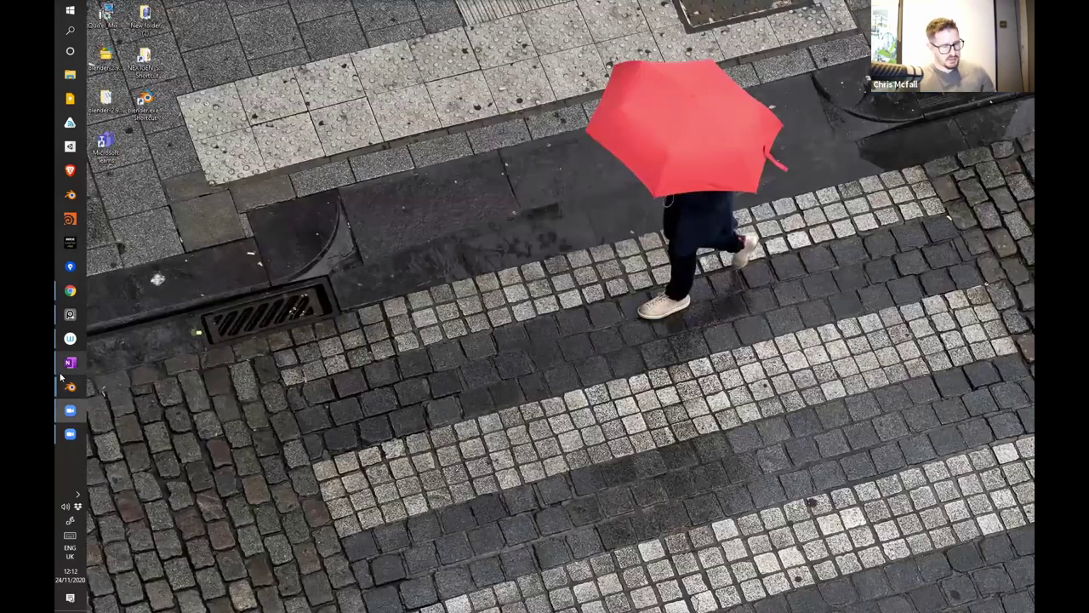
pyautogui.moveTo(64, 390)
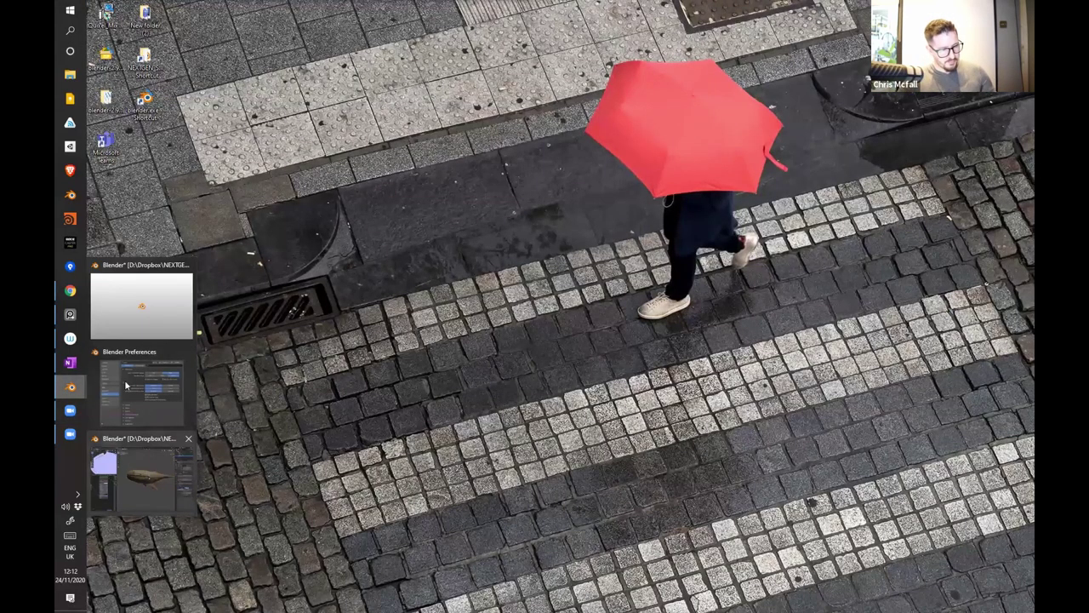
pyautogui.click(126, 319)
pyautogui.moveTo(523, 334)
pyautogui.mouseDown(button='middle')
pyautogui.moveTo(547, 352)
pyautogui.moveTo(612, 349)
pyautogui.moveTo(519, 340)
pyautogui.moveTo(612, 336)
pyautogui.moveTo(603, 325)
pyautogui.mouseUp(button='middle')
pyautogui.scroll(4, 603, 323)
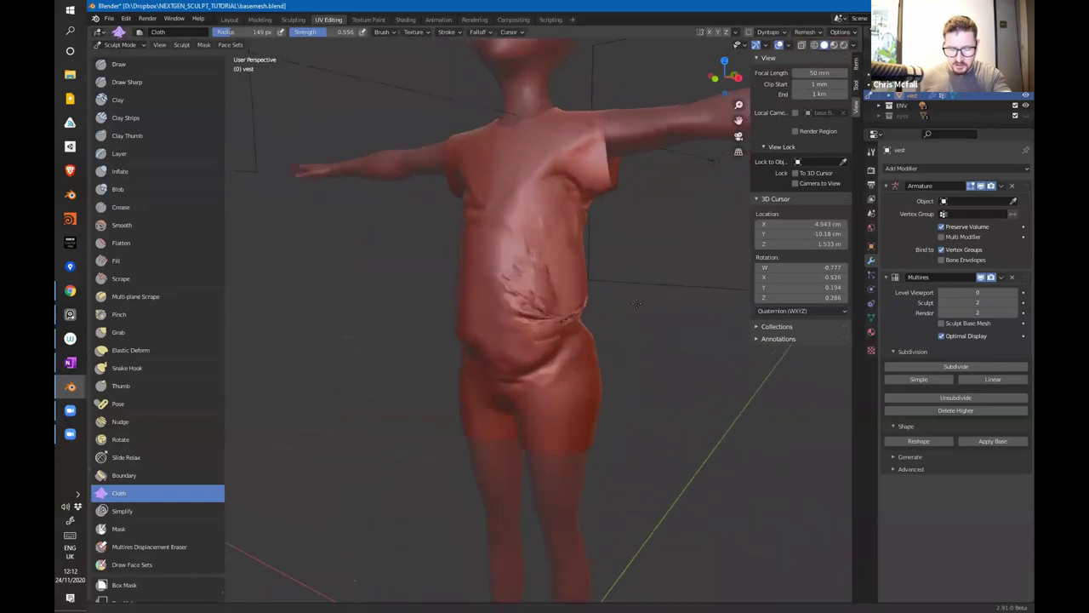
pyautogui.scroll(2, 604, 323)
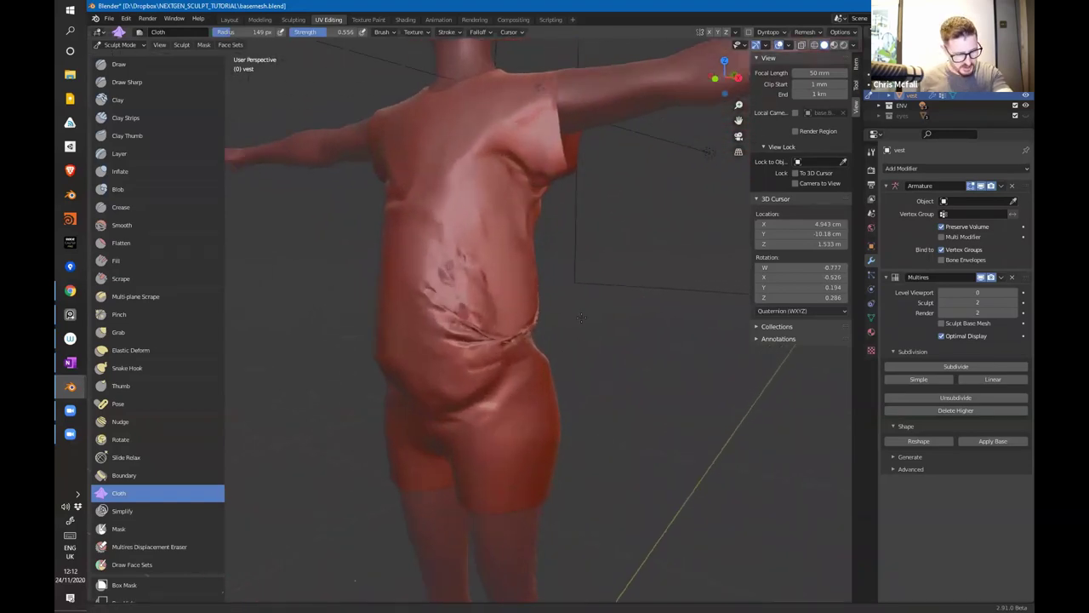
# Step: Activate the Draw brush, undo the crumpled cloth folds on the vest's belly, and view the upper body from the front
pyautogui.click(119, 64)
pyautogui.hotkey('ctrl', 'z')
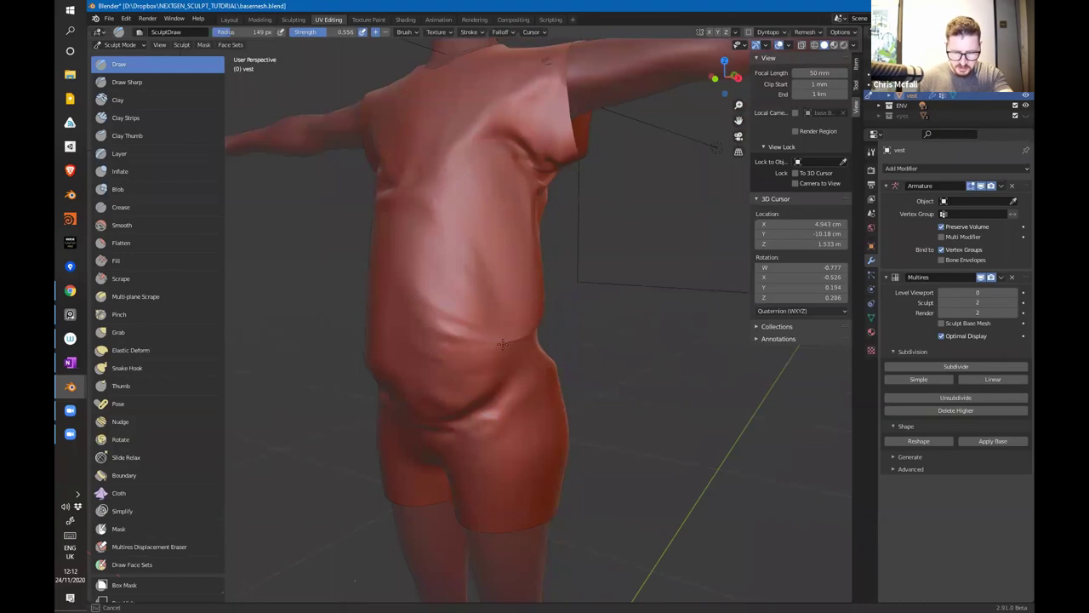
pyautogui.moveTo(532, 283); pyautogui.dragTo(526, 296, button='middle')
pyautogui.moveTo(457, 296); pyautogui.dragTo(535, 346, button='middle')
pyautogui.scroll(-4, 535, 345)
pyautogui.keyDown('shift'); pyautogui.moveTo(559, 292); pyautogui.dragTo(579, 332, button='middle'); pyautogui.keyUp('shift')
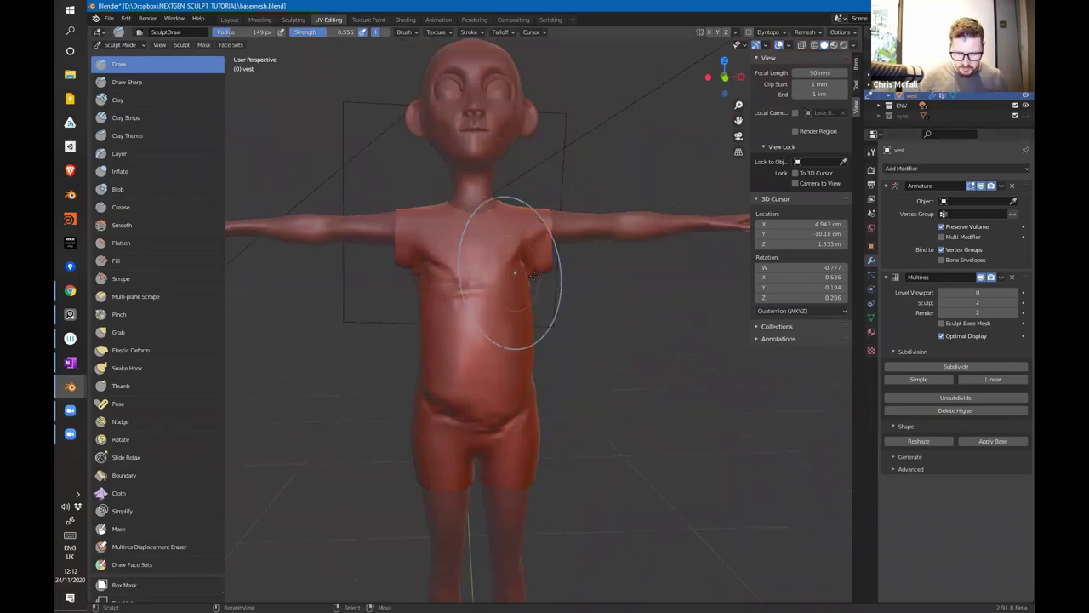
pyautogui.moveTo(510, 287); pyautogui.dragTo(553, 341, button='middle')
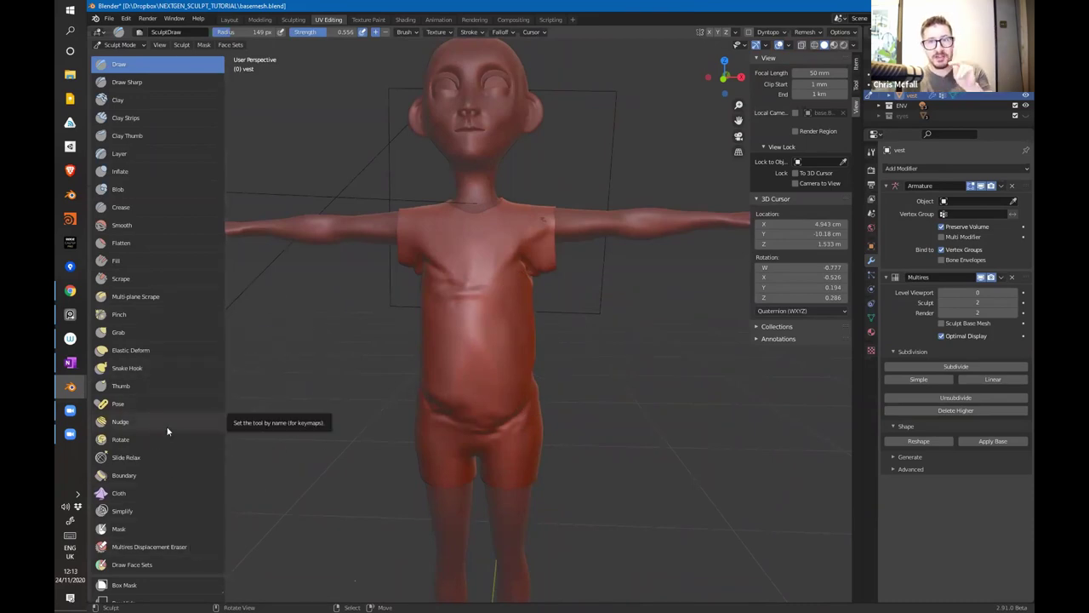
# Step: Choose the Boundary brush and reduce its radius to 74 px at the vest's sleeve opening
pyautogui.click(144, 475)
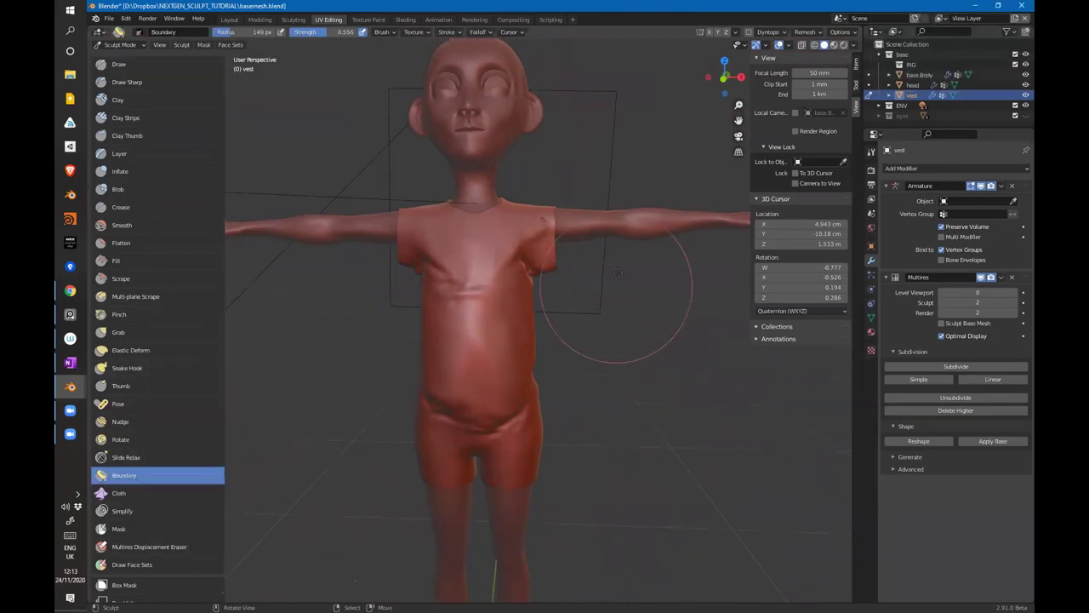
pyautogui.keyDown('ctrl'); pyautogui.moveTo(601, 288); pyautogui.dragTo(664, 423, button='middle'); pyautogui.keyUp('ctrl')
pyautogui.keyDown('ctrl'); pyautogui.moveTo(664, 423); pyautogui.dragTo(576, 360, button='middle'); pyautogui.keyUp('ctrl')
pyautogui.keyDown('shift'); pyautogui.moveTo(381, 262); pyautogui.dragTo(429, 256, button='middle'); pyautogui.keyUp('shift')
pyautogui.press('f')
pyautogui.click(400, 259)
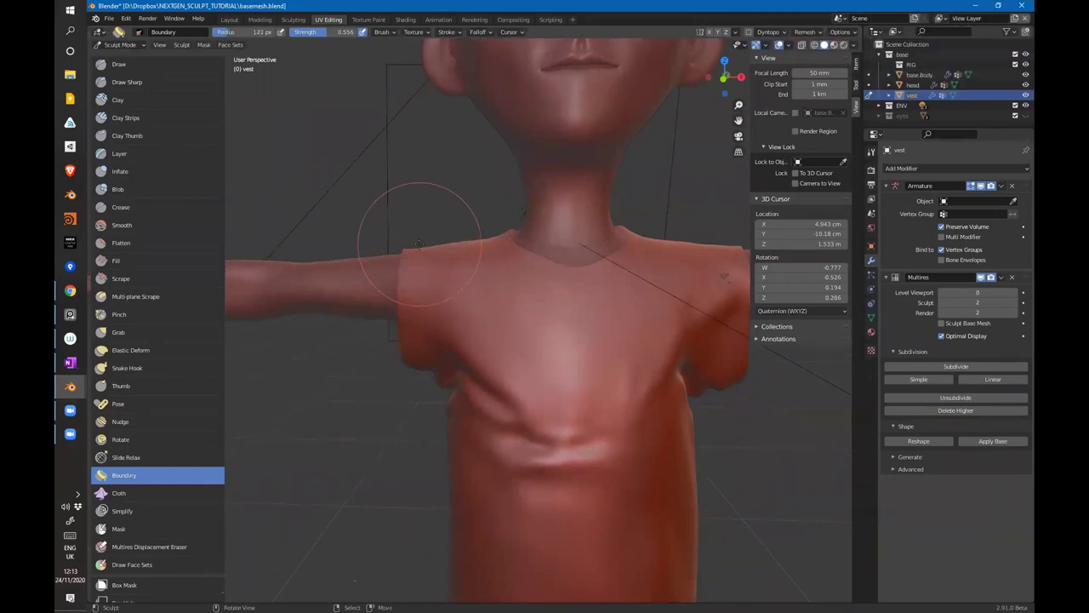
pyautogui.press('f')
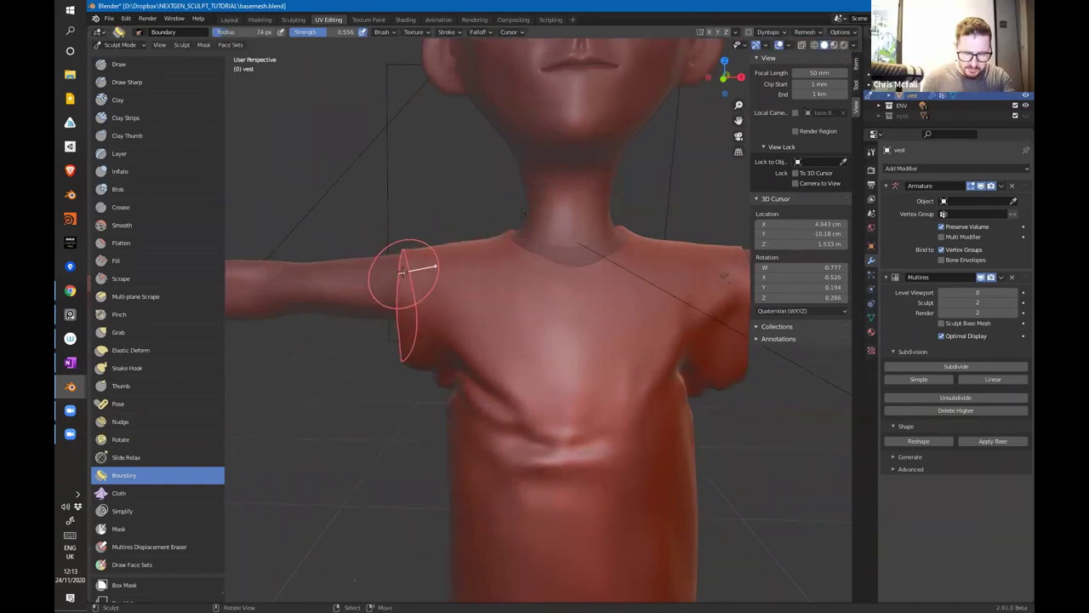
pyautogui.click(401, 270)
# Step: Try to deform the vest's sleeve opening with the Boundary brush and undo the stroke
pyautogui.moveTo(401, 271); pyautogui.dragTo(365, 329)
pyautogui.moveTo(608, 340); pyautogui.dragTo(585, 326, button='middle')
pyautogui.hotkey('ctrl', 'z')
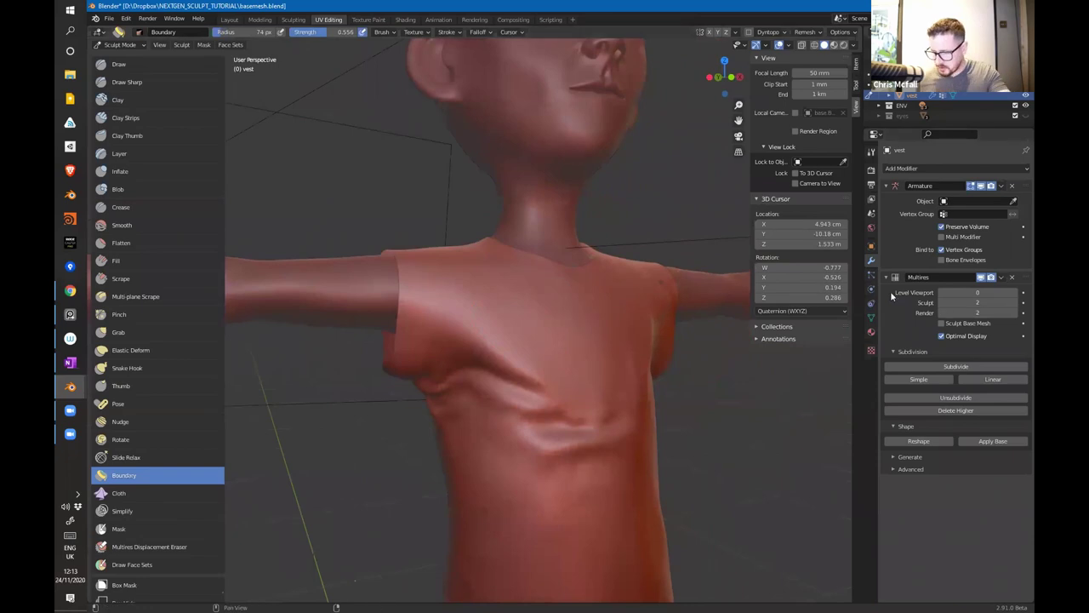
# Step: Examine the Boundary brush's deformation and falloff settings
pyautogui.click(871, 184)
pyautogui.click(871, 170)
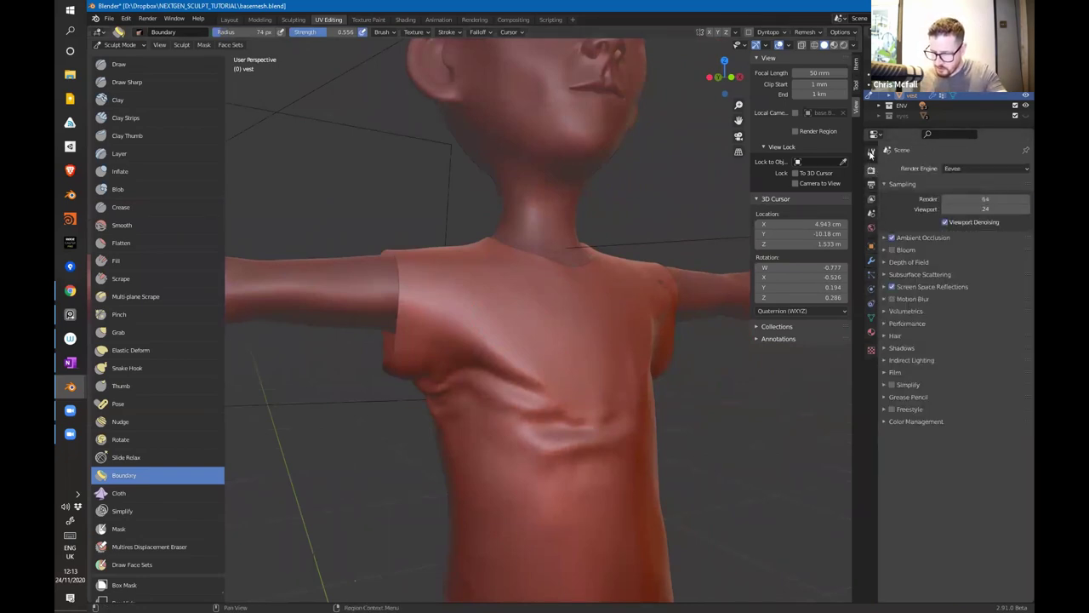
pyautogui.click(870, 153)
pyautogui.scroll(-1, 966, 340)
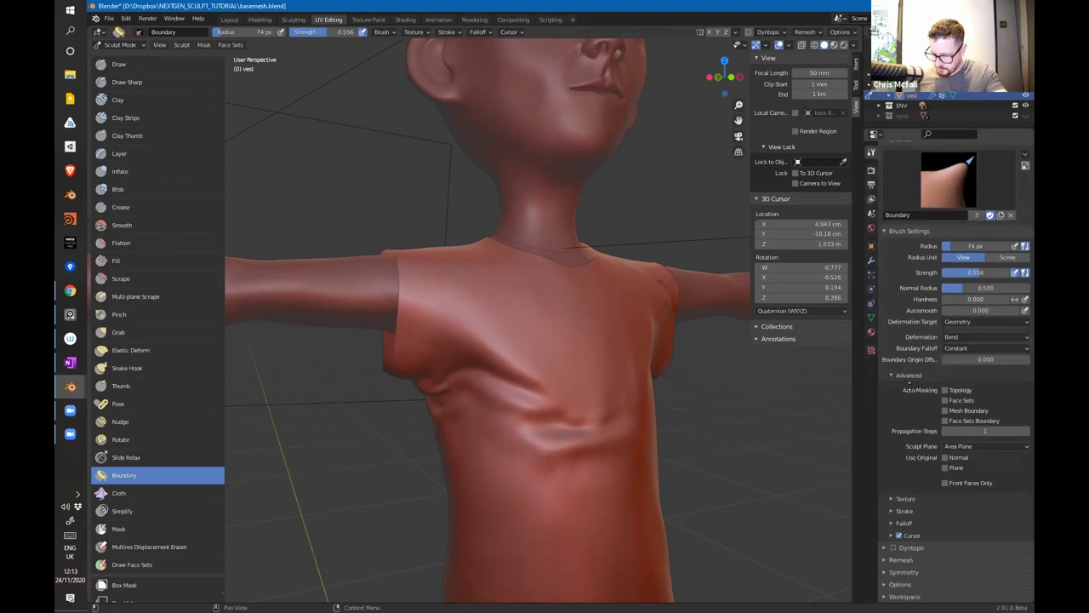
pyautogui.click(966, 340)
pyautogui.click(513, 32)
pyautogui.moveTo(482, 33)
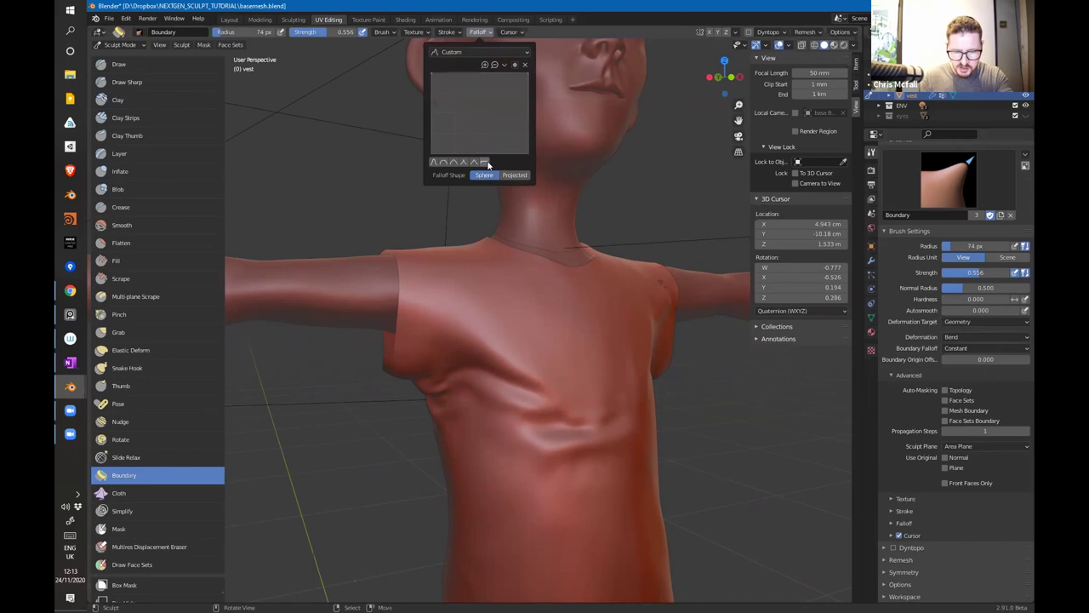
# Step: Bend the edge of the vest's sleeve opening with the Boundary brush and set the brush radius to 49 px
pyautogui.press('f')
pyautogui.click(403, 284)
pyautogui.moveTo(399, 285)
pyautogui.mouseDown()
pyautogui.moveTo(364, 287)
pyautogui.moveTo(382, 289)
pyautogui.mouseUp()
pyautogui.moveTo(454, 295)
pyautogui.keyDown('ctrl'); pyautogui.mouseDown(button='middle')
pyautogui.moveTo(476, 275)
pyautogui.moveTo(468, 271)
pyautogui.mouseUp(button='middle'); pyautogui.keyUp('ctrl')
pyautogui.press('f')
pyautogui.click(468, 270)
pyautogui.moveTo(470, 270)
pyautogui.mouseDown()
pyautogui.moveTo(494, 260)
pyautogui.moveTo(516, 321)
pyautogui.mouseUp()
pyautogui.press('f')
pyautogui.click(469, 269)
pyautogui.moveTo(515, 320); pyautogui.dragTo(540, 363, button='middle')
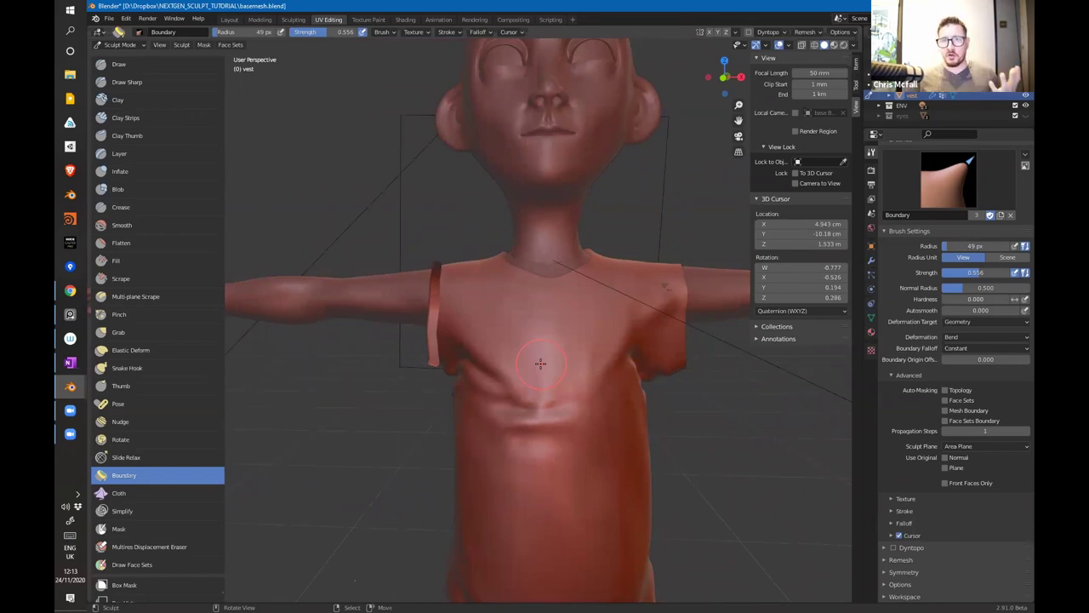
# Step: Enter Edit Mode on the vest and select its whole mesh
pyautogui.click(791, 45)
pyautogui.click(848, 45)
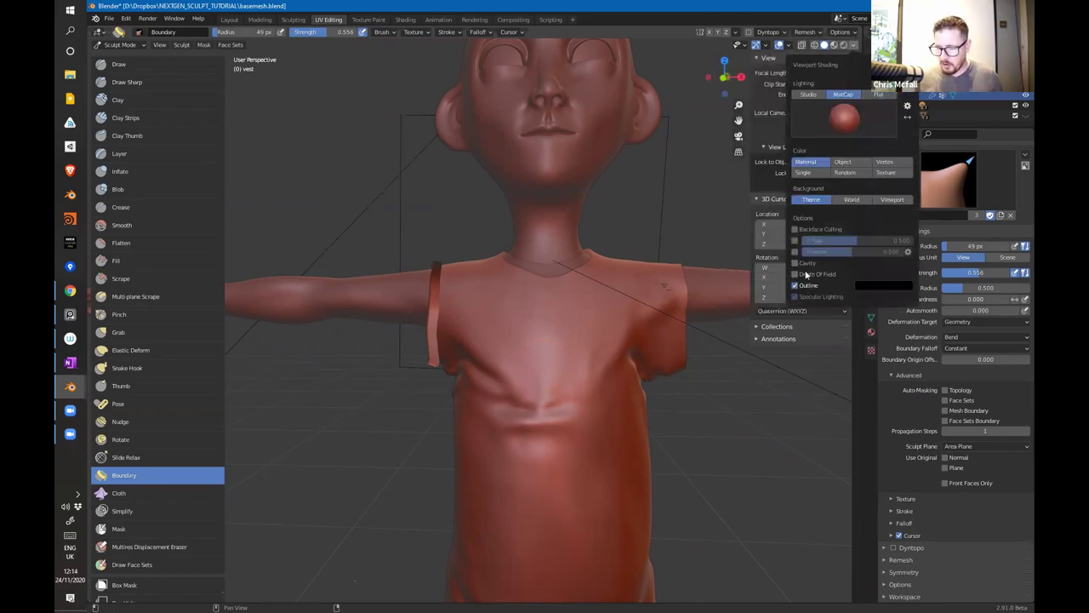
pyautogui.click(781, 45)
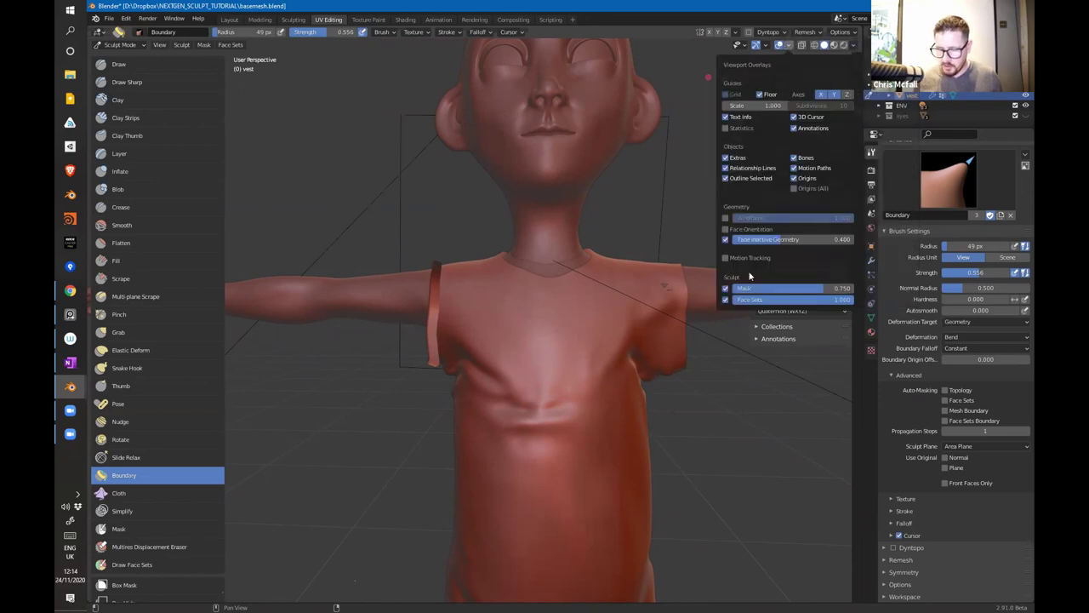
pyautogui.hotkey('ctrl', 'Tab')
pyautogui.click(675, 260)
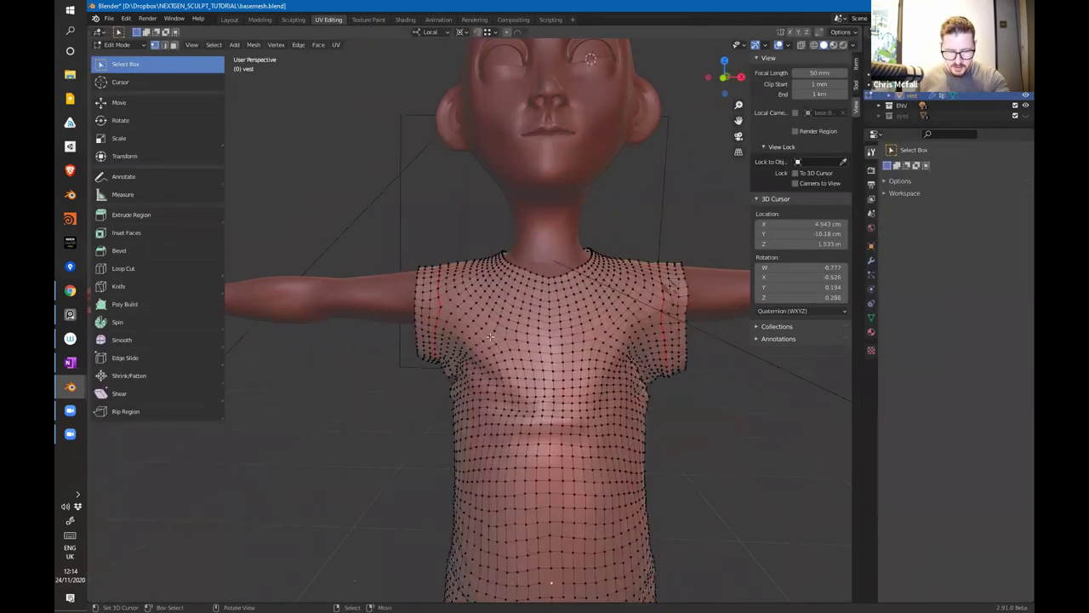
pyautogui.press('a')
# Step: Display the vest's face normals at size 0.01 and inspect their direction around the sleeve
pyautogui.click(789, 45)
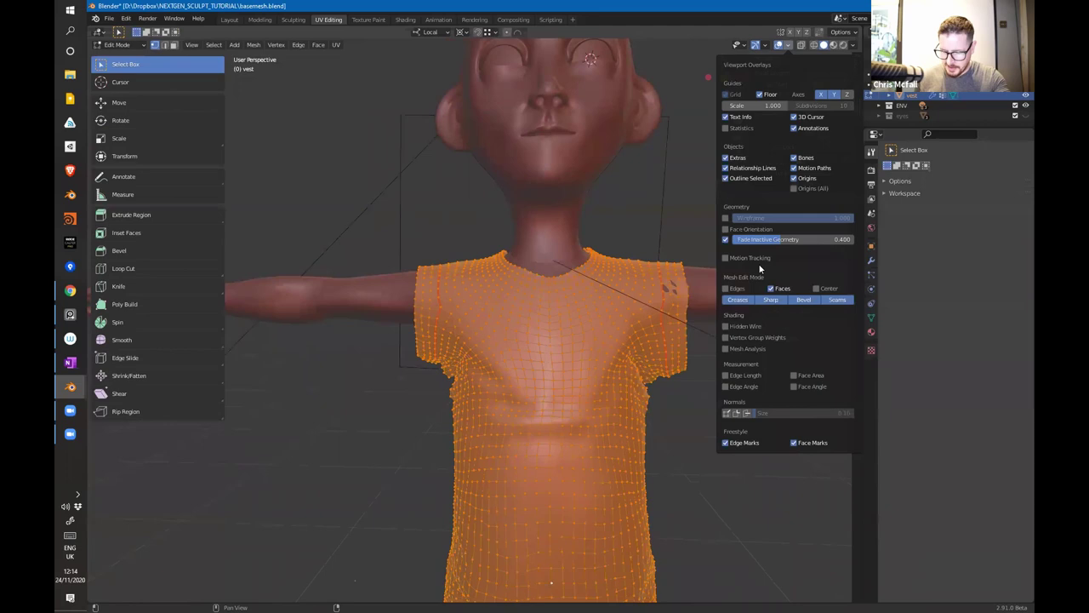
pyautogui.click(746, 414)
pyautogui.click(787, 47)
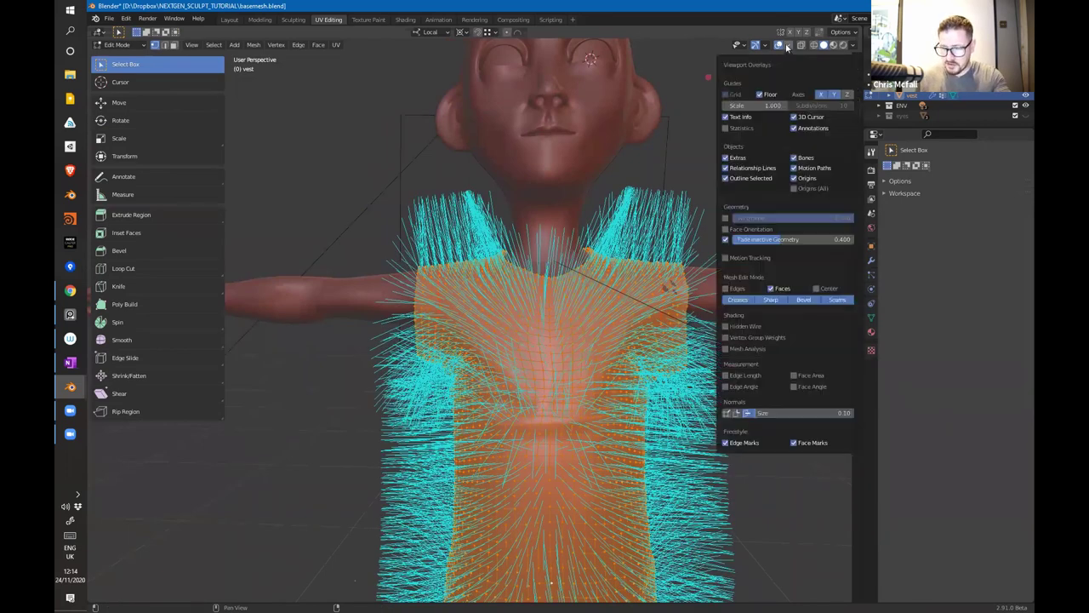
pyautogui.moveTo(802, 413); pyautogui.dragTo(789, 416)
pyautogui.moveTo(545, 383); pyautogui.dragTo(485, 354, button='middle')
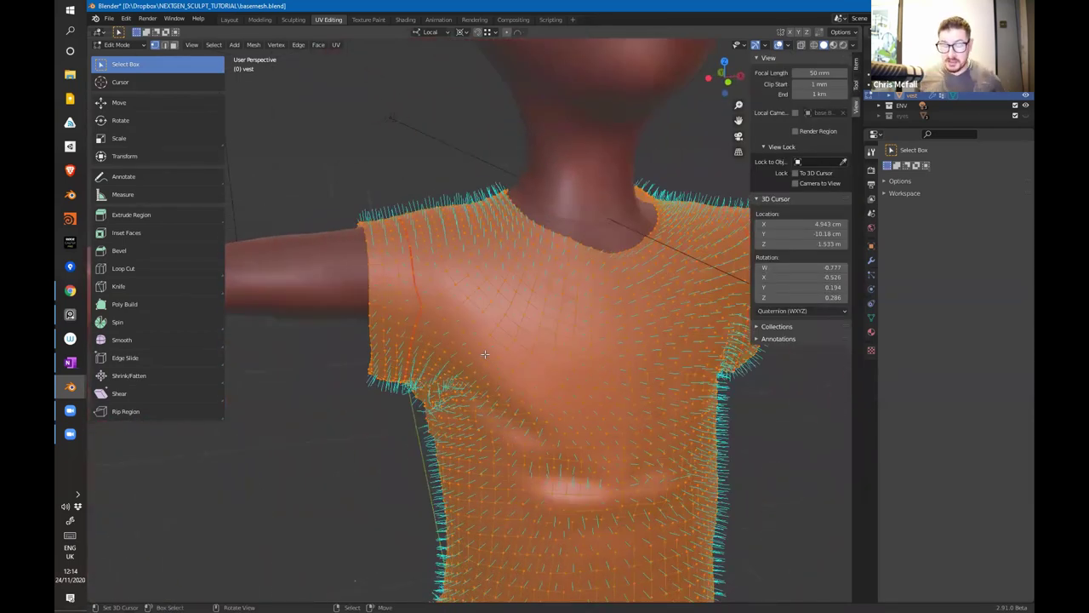
# Step: Hide the face normals and return the vest to Object Mode
pyautogui.click(789, 45)
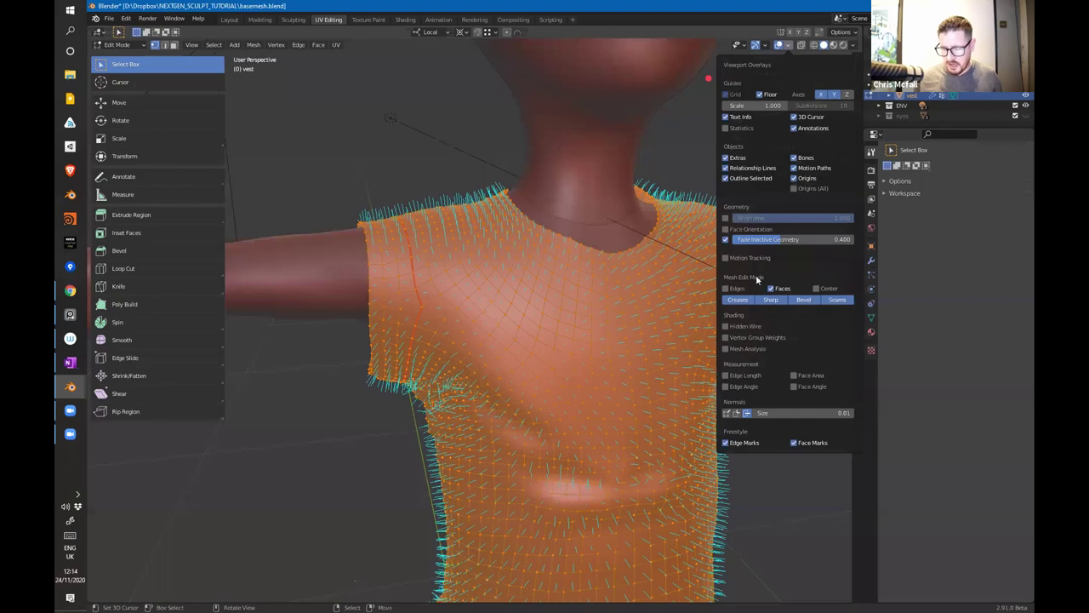
pyautogui.click(747, 414)
pyautogui.moveTo(596, 382); pyautogui.dragTo(538, 350, button='middle')
pyautogui.hotkey('ctrl', 'Tab')
pyautogui.click(434, 350)
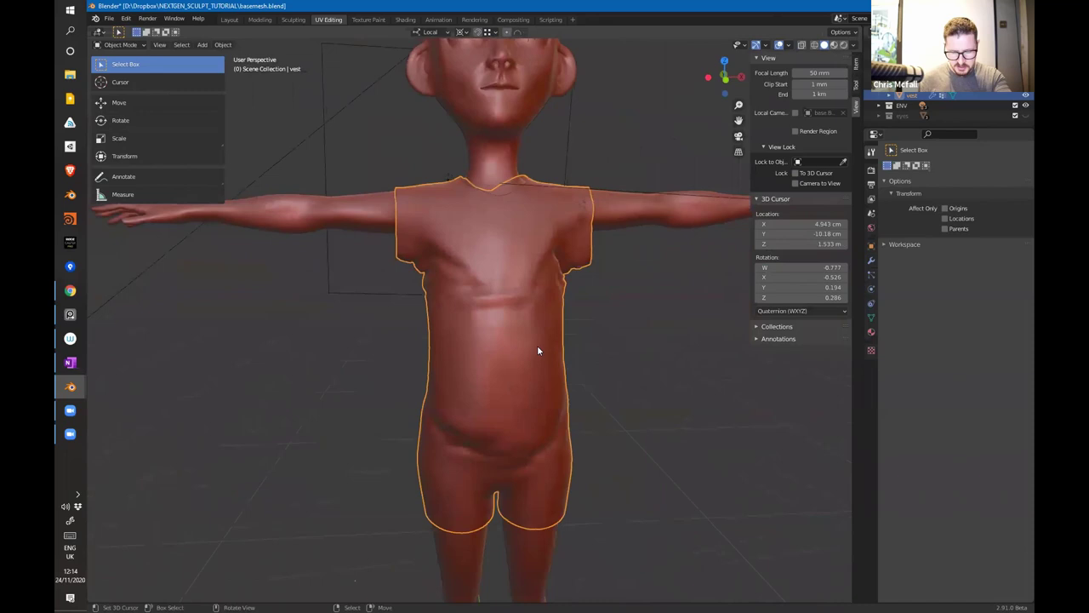
# Step: Subdivide the vest three times in its Multires modifier, up to level 5
pyautogui.click(872, 261)
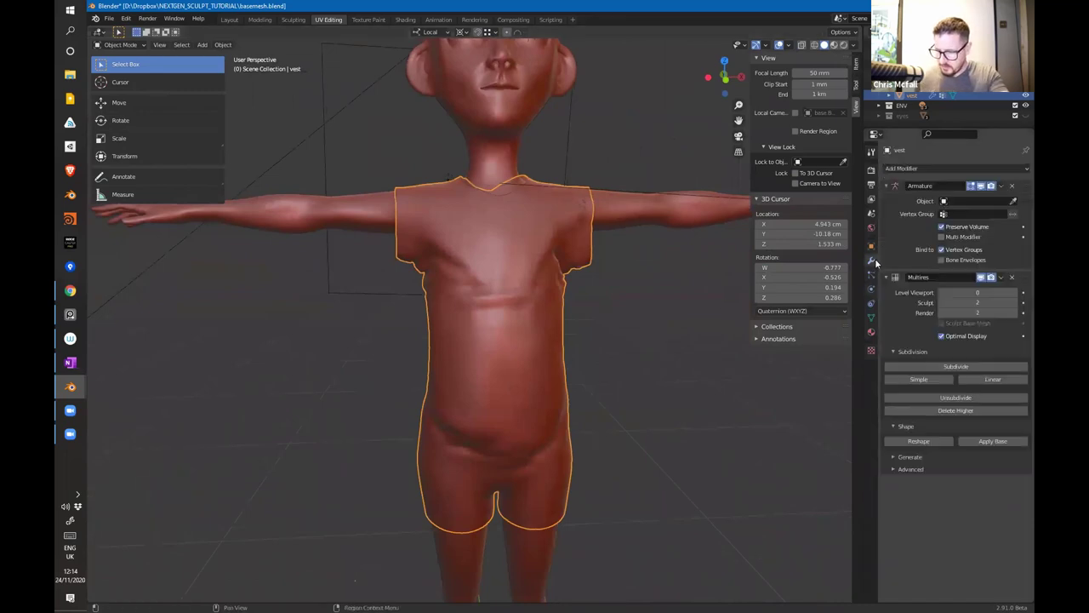
pyautogui.click(888, 185)
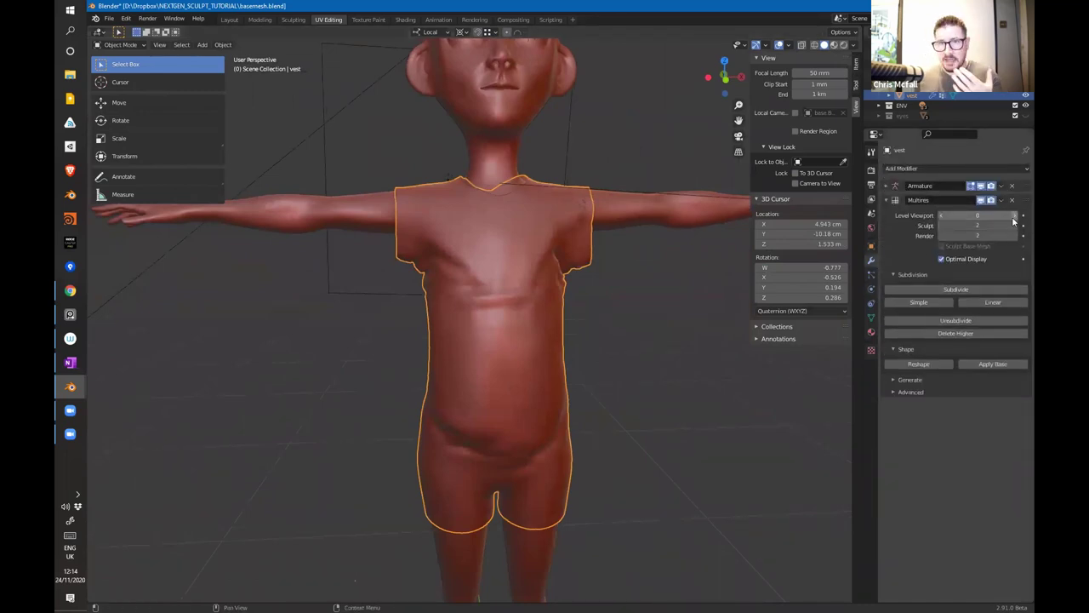
pyautogui.click(957, 291)
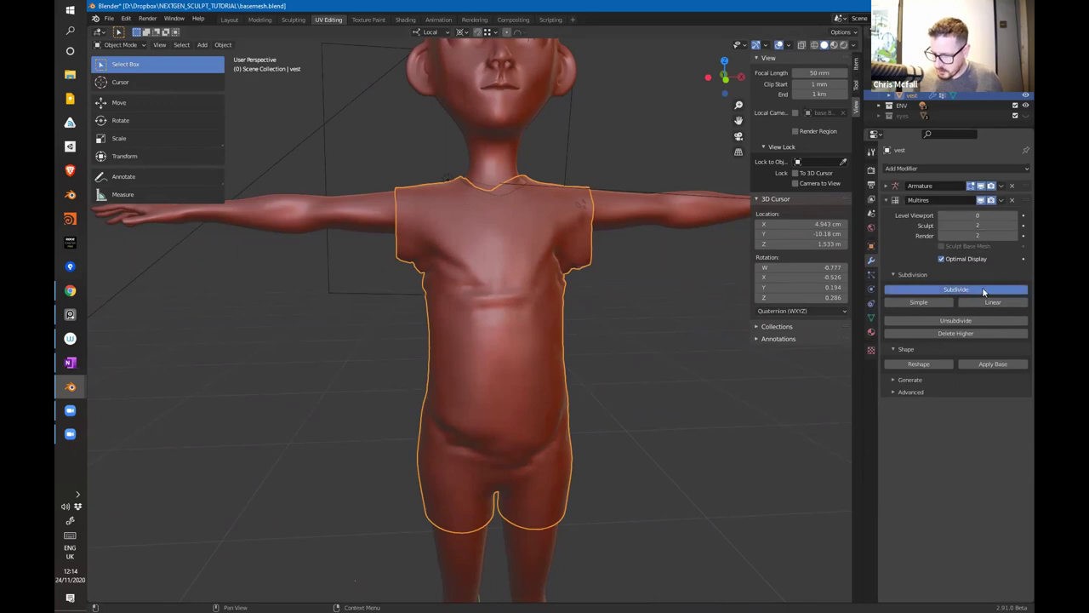
pyautogui.click(964, 291)
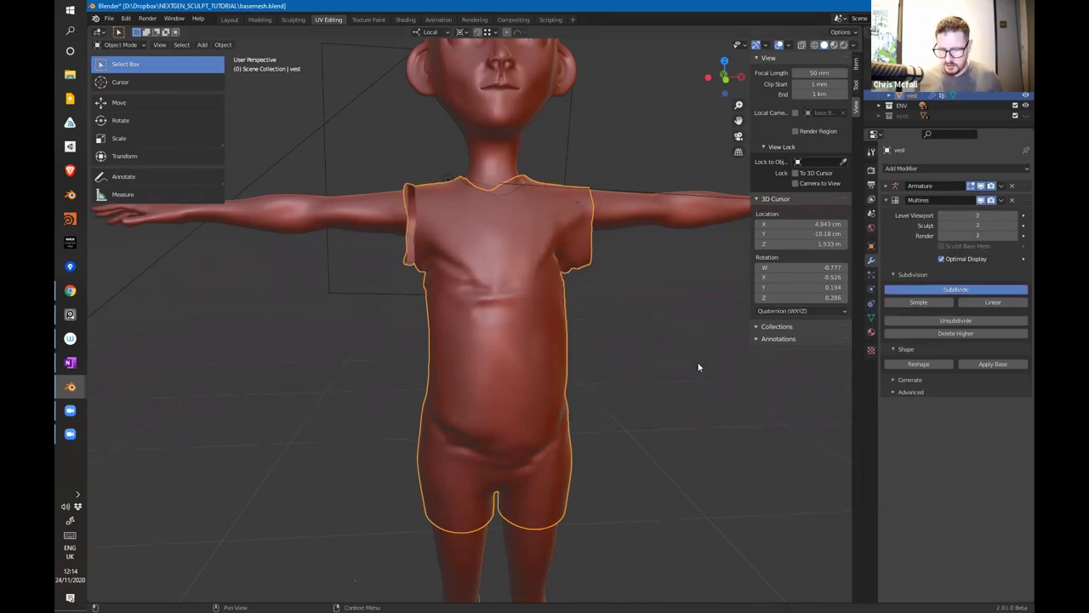
pyautogui.click(977, 290)
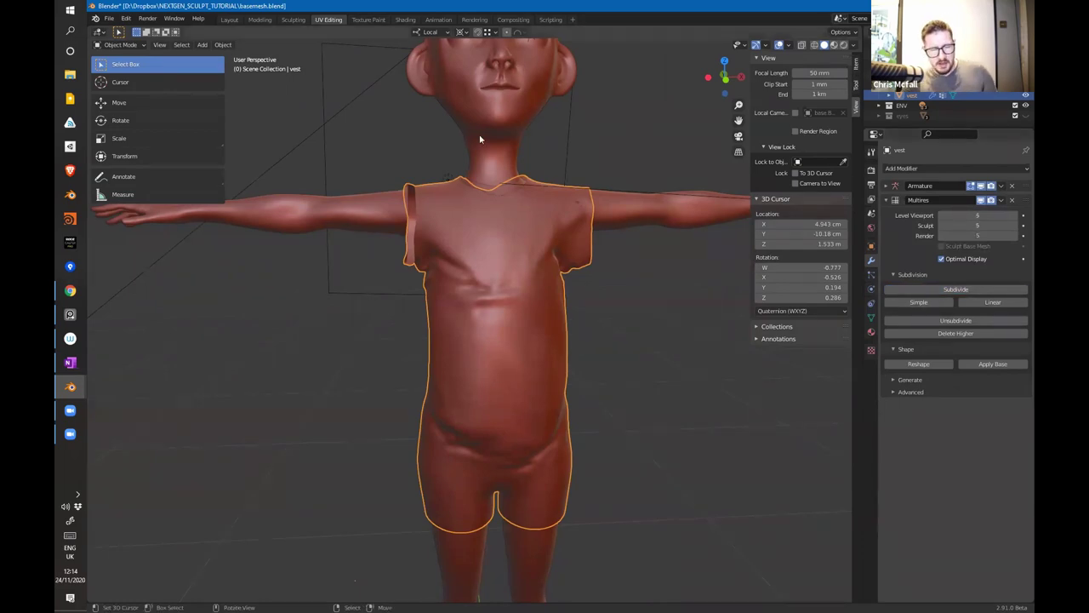
# Step: Switch the vest to Sculpt Mode and choose the Inflate brush
pyautogui.moveTo(211, 169); pyautogui.dragTo(528, 310, button='middle')
pyautogui.hotkey('ctrl', 'Tab')
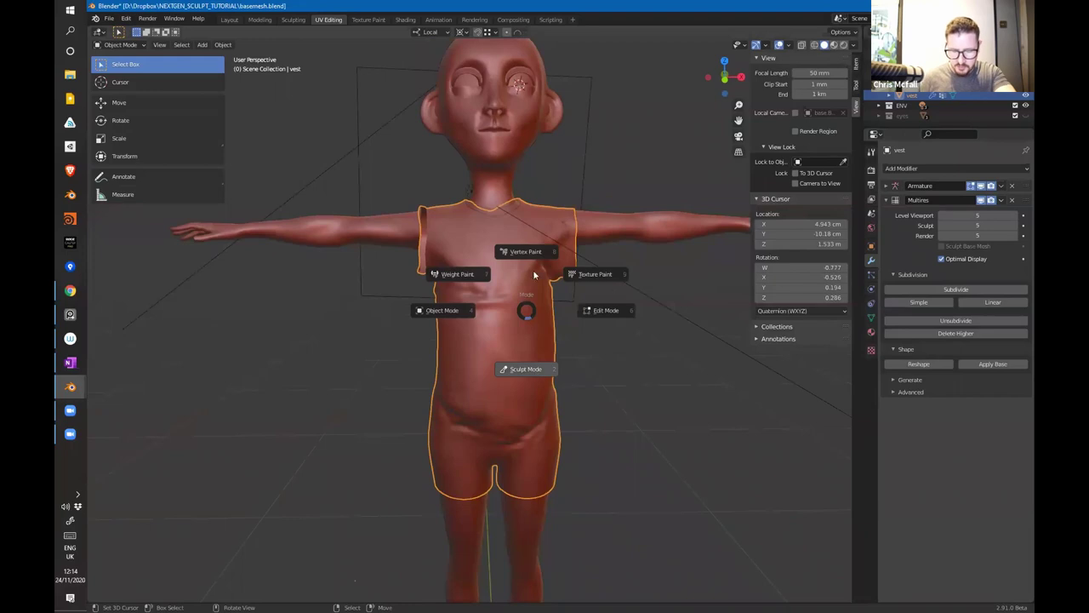
pyautogui.click(527, 364)
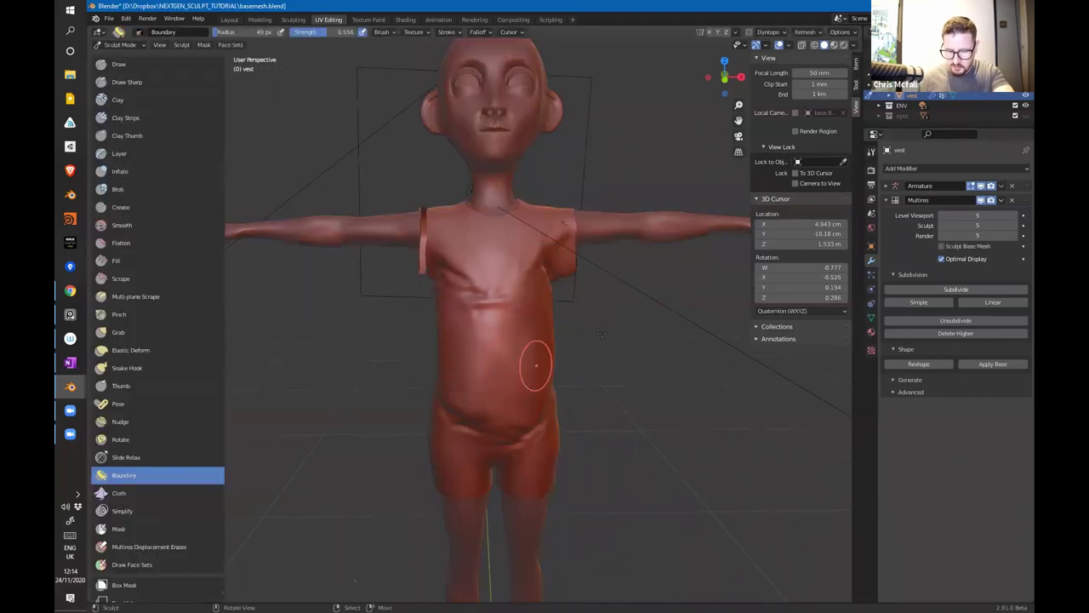
pyautogui.click(132, 172)
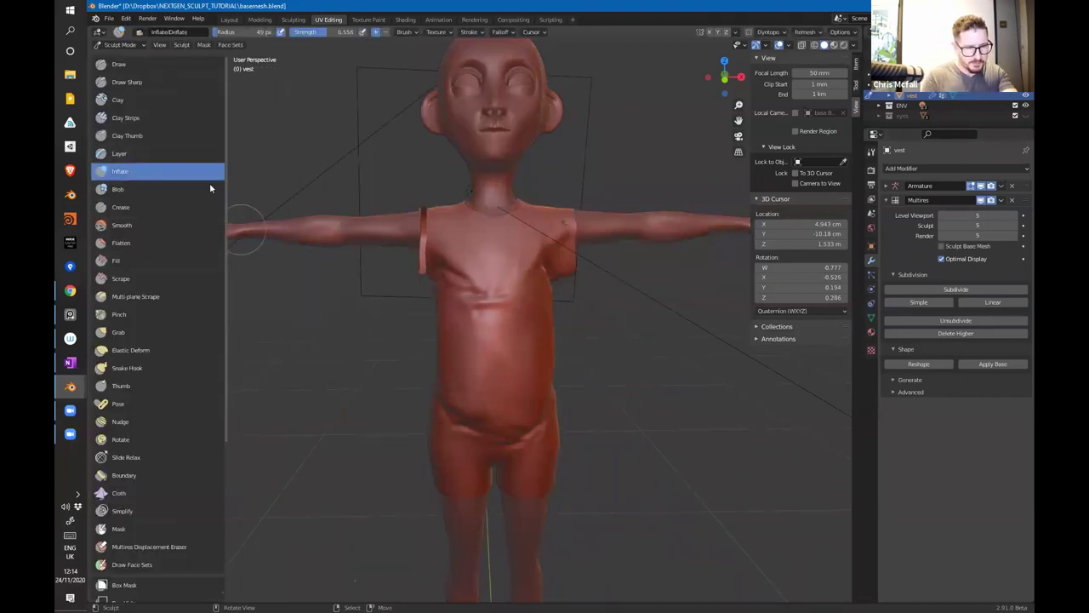
# Step: Duplicate the Inflate/Deflate brush and name the copy Zipper
pyautogui.click(871, 152)
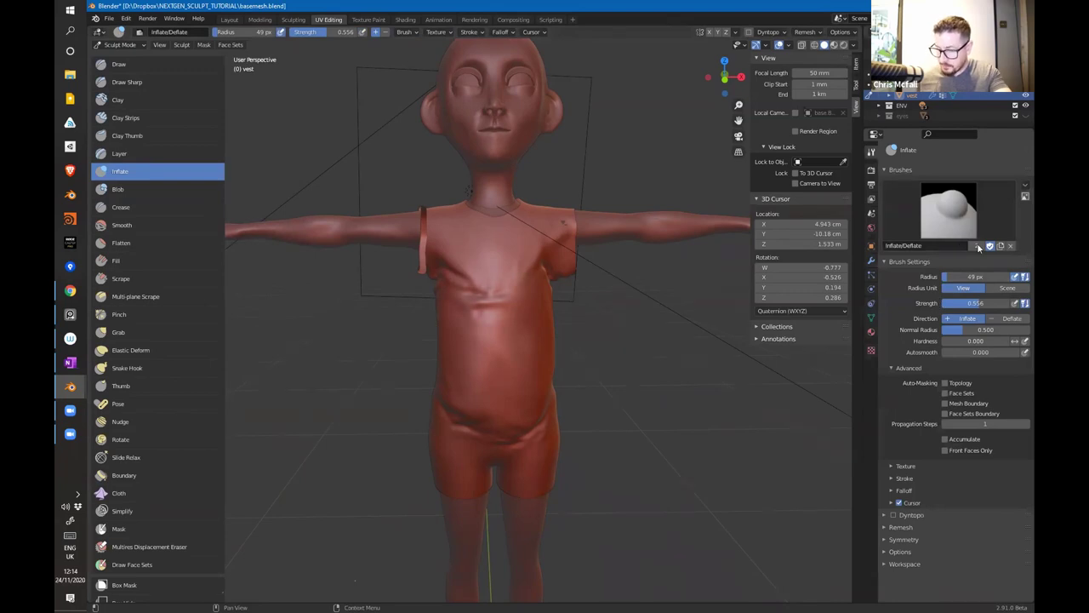
pyautogui.write('Zipper')
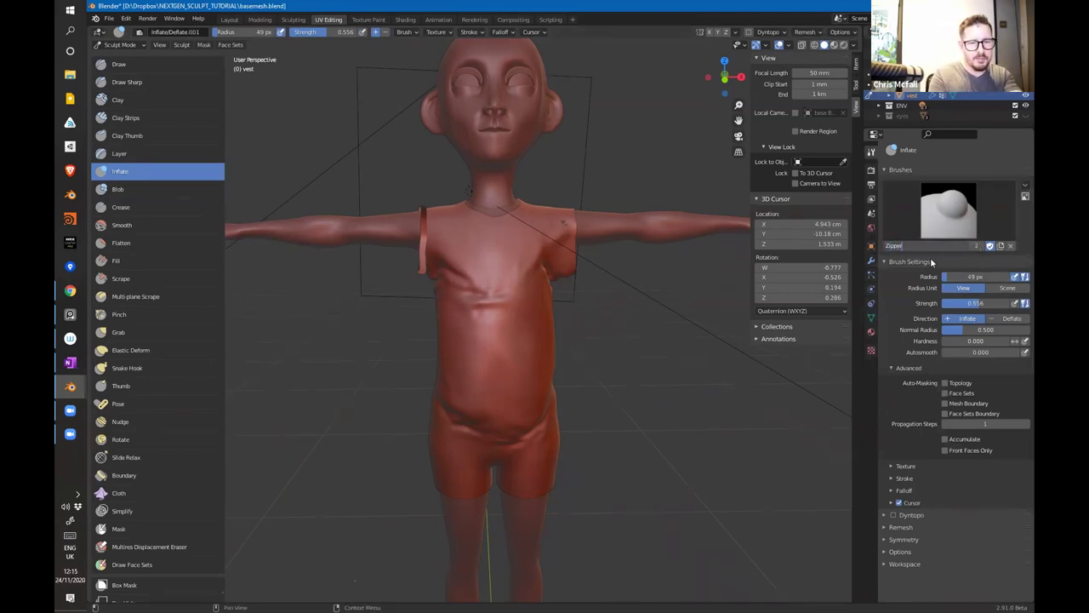
pyautogui.press('Return')
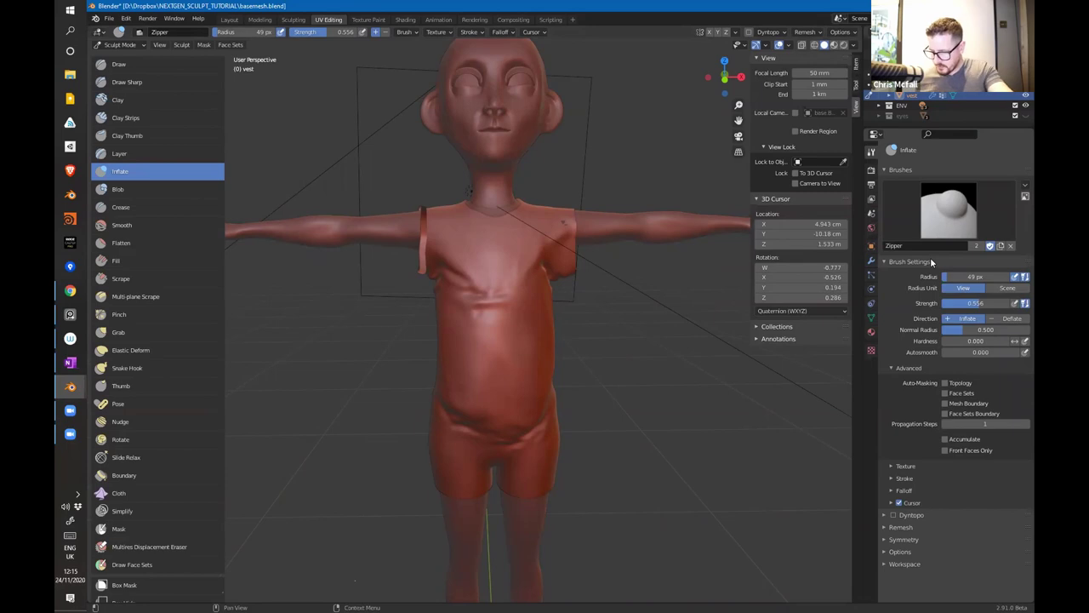
# Step: Add a new texture named zip to the Zipper brush
pyautogui.click(900, 466)
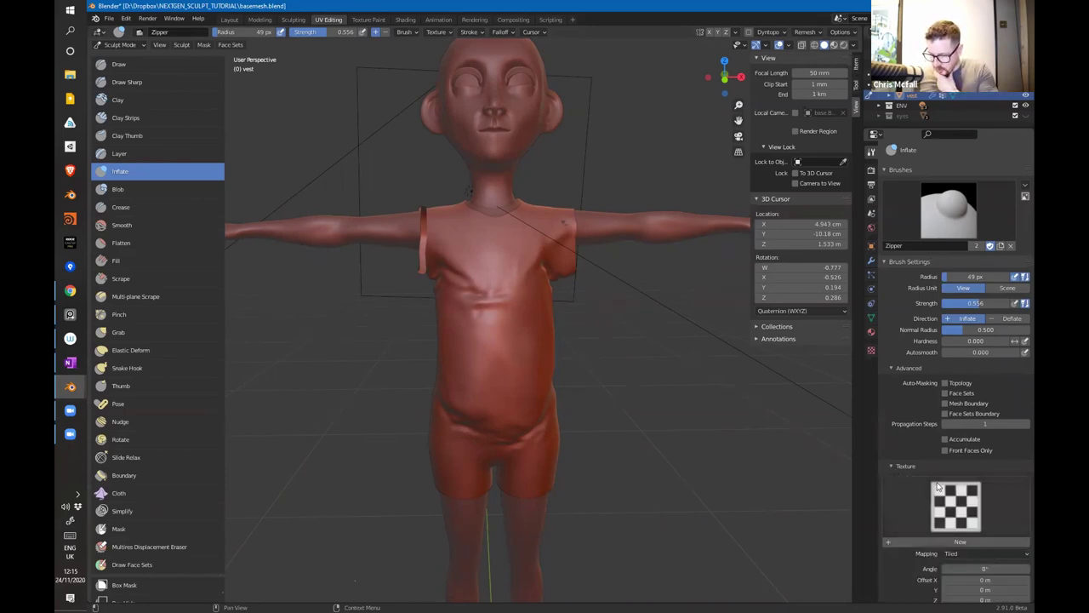
pyautogui.scroll(-4, 893, 490)
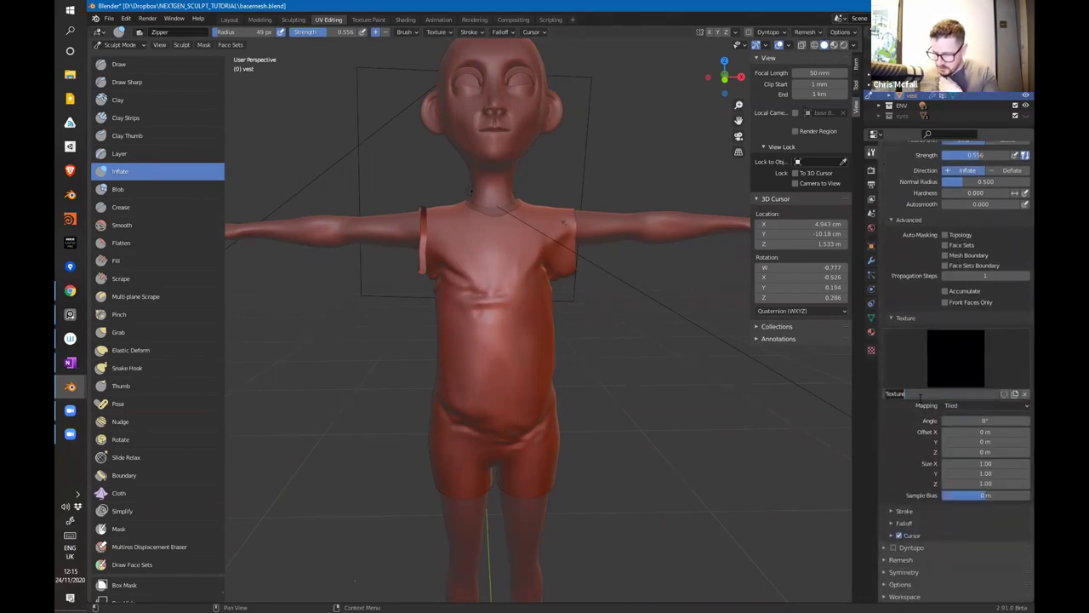
pyautogui.write('zip')
pyautogui.press('Return')
# Step: Load Stitches_08.psd from the Stitches folder of the JR Ultimate Cloth Alpha Pack as the zip texture's image
pyautogui.click(871, 350)
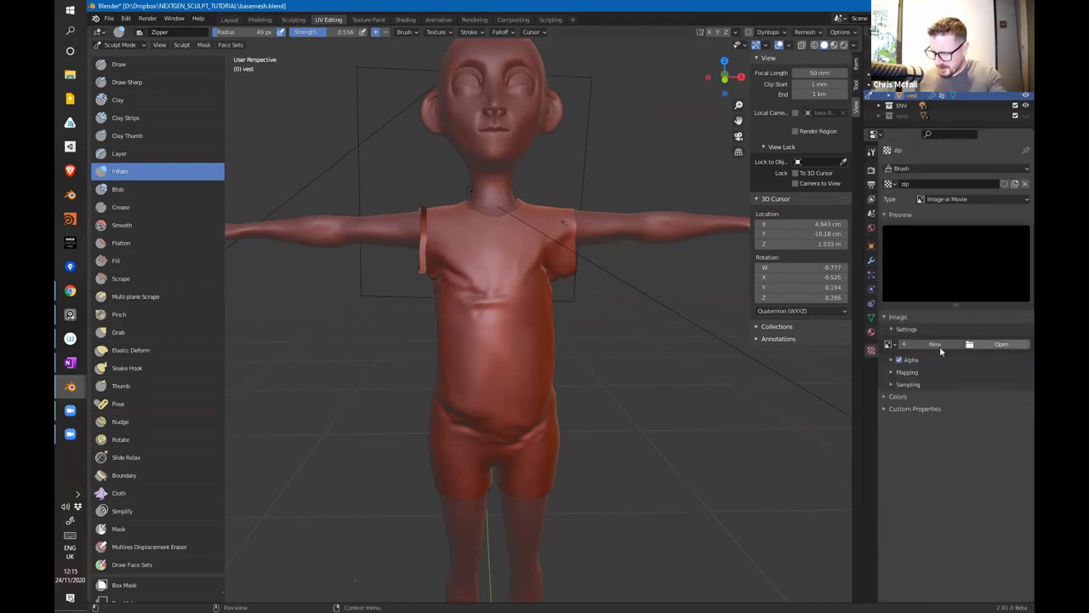
pyautogui.click(997, 344)
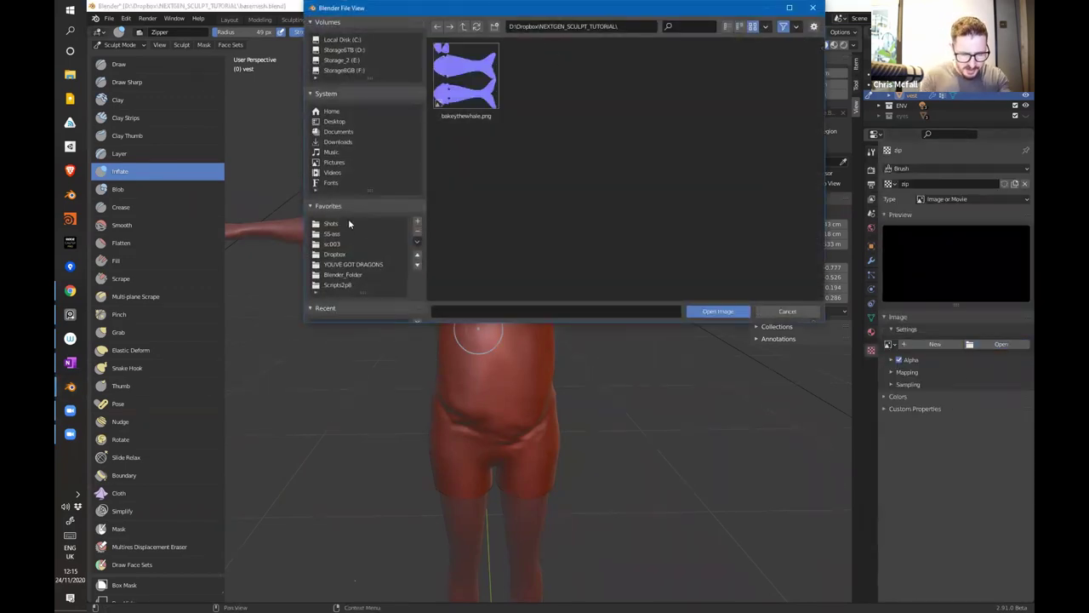
pyautogui.click(345, 275)
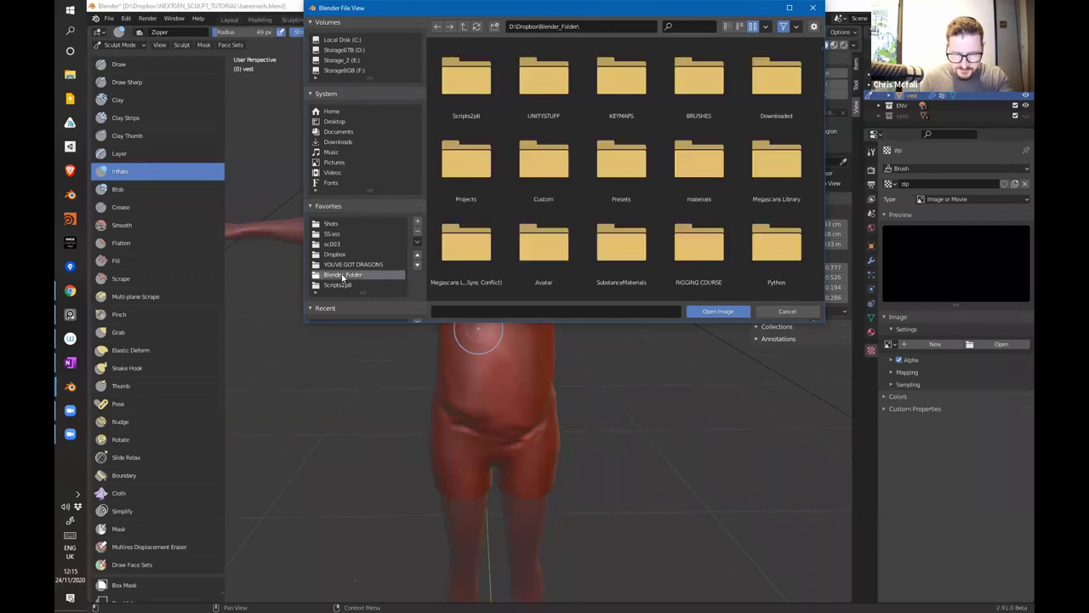
pyautogui.click(702, 85)
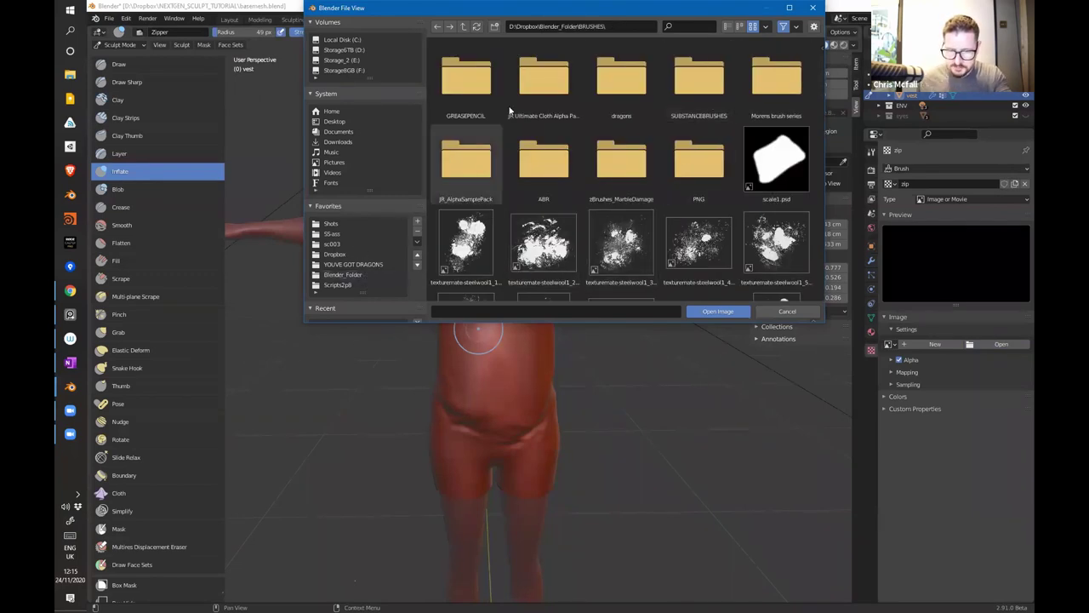
pyautogui.click(549, 88)
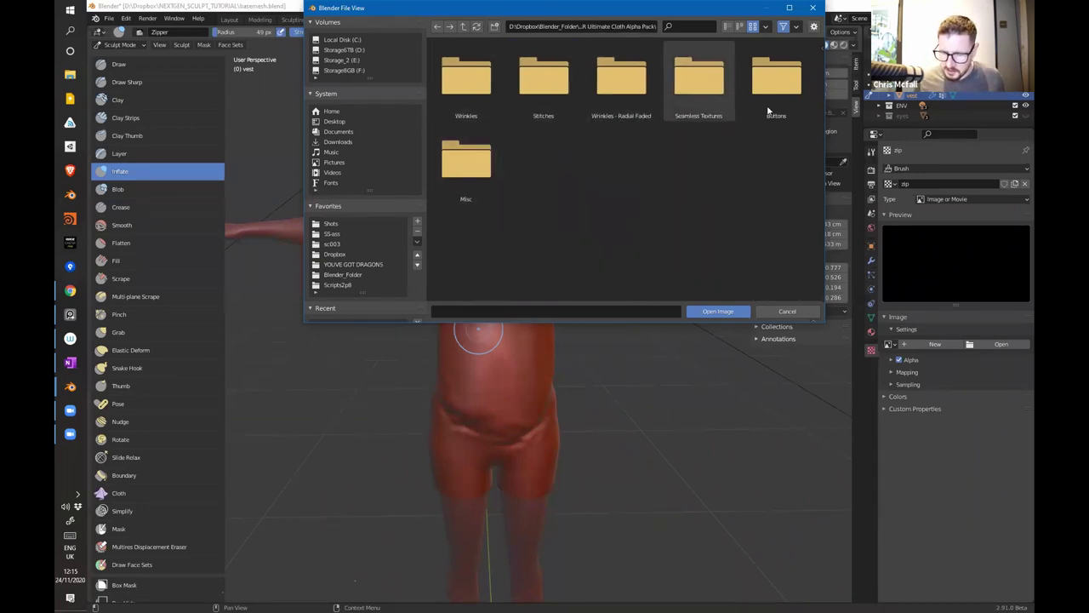
pyautogui.doubleClick(544, 96)
pyautogui.click(791, 227)
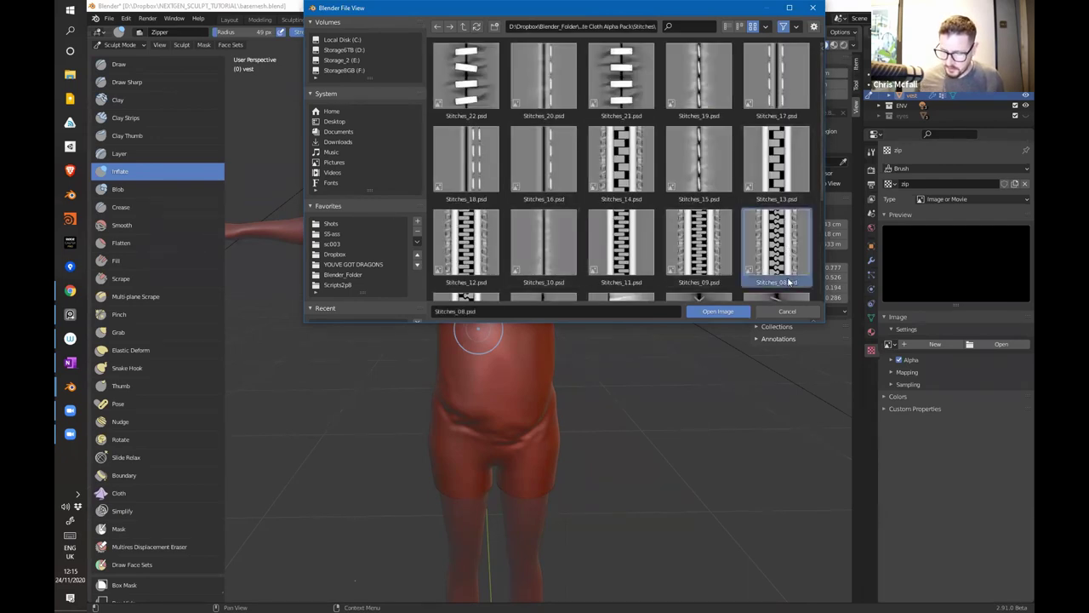
pyautogui.click(717, 311)
# Step: Try a long vertical stroke down the vest's side with the Zipper brush and undo it
pyautogui.moveTo(591, 287)
pyautogui.mouseDown(button='middle')
pyautogui.moveTo(627, 330)
pyautogui.moveTo(608, 316)
pyautogui.moveTo(559, 341)
pyautogui.mouseUp(button='middle')
pyautogui.moveTo(494, 289); pyautogui.dragTo(501, 477)
pyautogui.moveTo(490, 417)
pyautogui.mouseDown(button='middle')
pyautogui.moveTo(519, 443)
pyautogui.moveTo(554, 340)
pyautogui.mouseUp(button='middle')
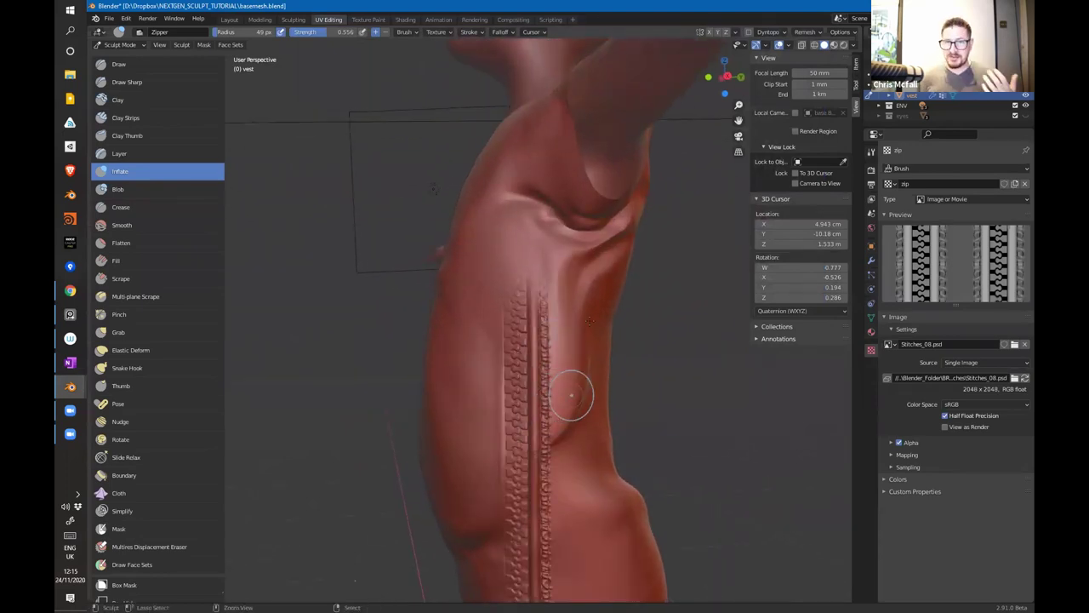
pyautogui.hotkey('ctrl', 'z')
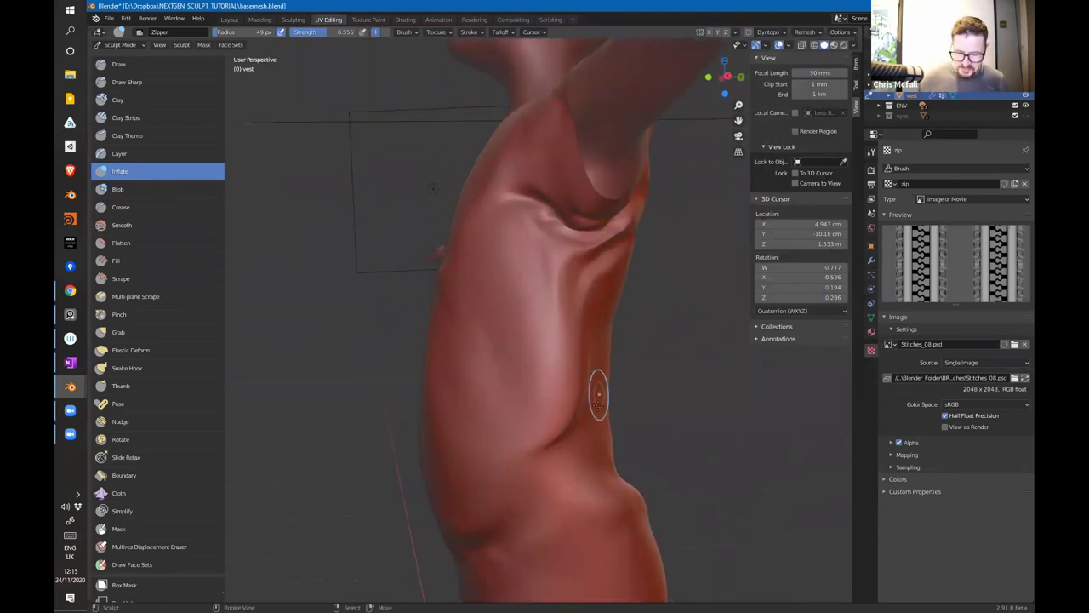
# Step: Review the brush's stroke settings and sculpt two short vertical zipper strokes on the lower side of the vest
pyautogui.click(479, 32)
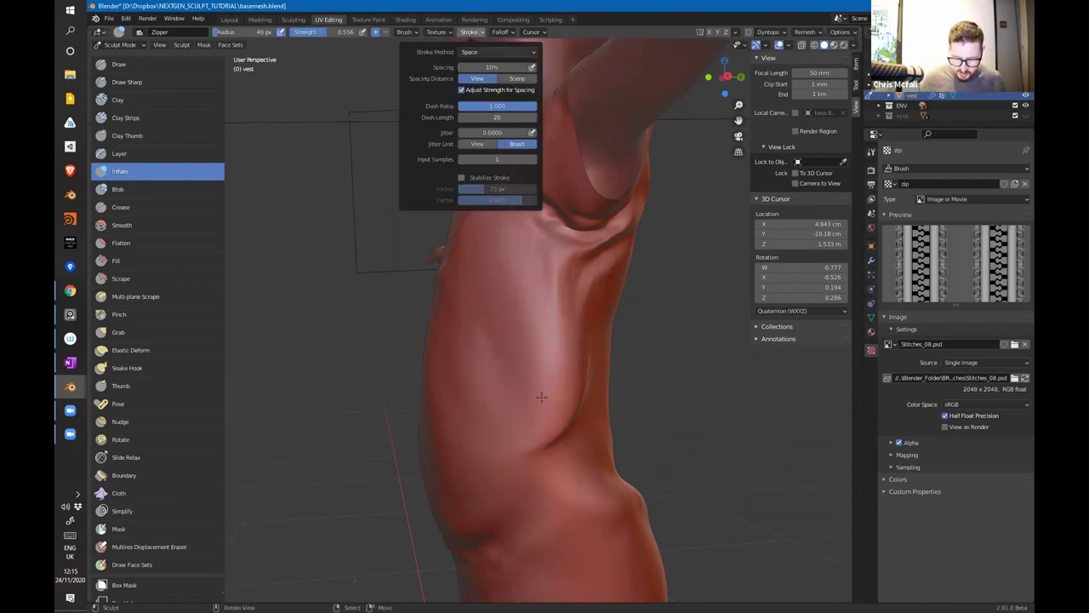
pyautogui.moveTo(546, 444); pyautogui.dragTo(534, 342)
pyautogui.moveTo(587, 537); pyautogui.dragTo(571, 444)
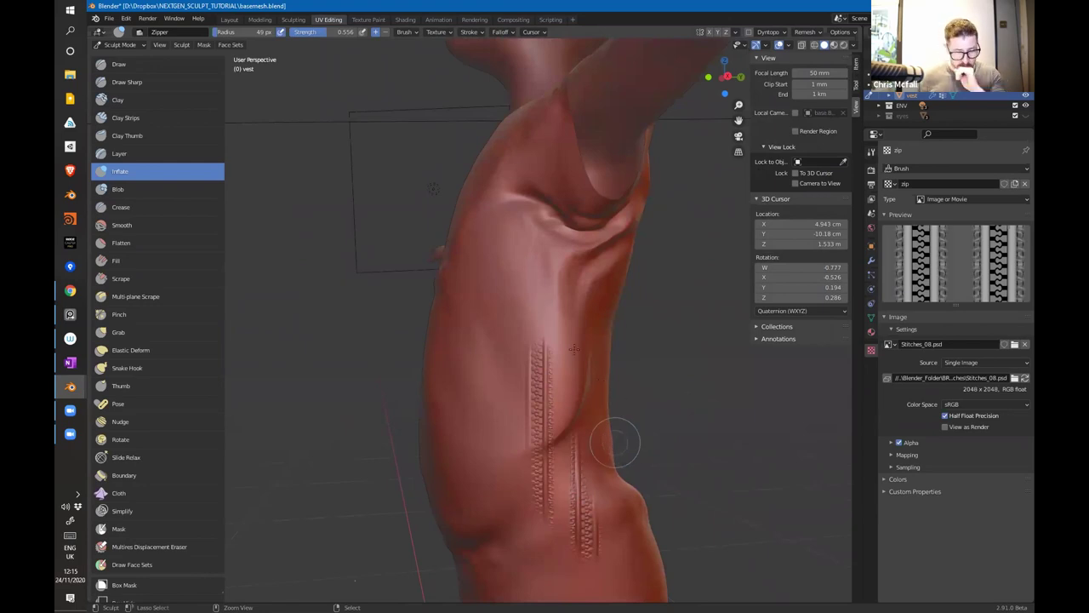
# Step: Undo the two zipper strokes on the vest's side and set the zip texture's mapping to View Plane
pyautogui.hotkey('ctrl', 'z')
pyautogui.hotkey('ctrl', 'z')
pyautogui.moveTo(519, 280)
pyautogui.mouseDown(button='middle')
pyautogui.moveTo(634, 337)
pyautogui.moveTo(621, 328)
pyautogui.mouseUp(button='middle')
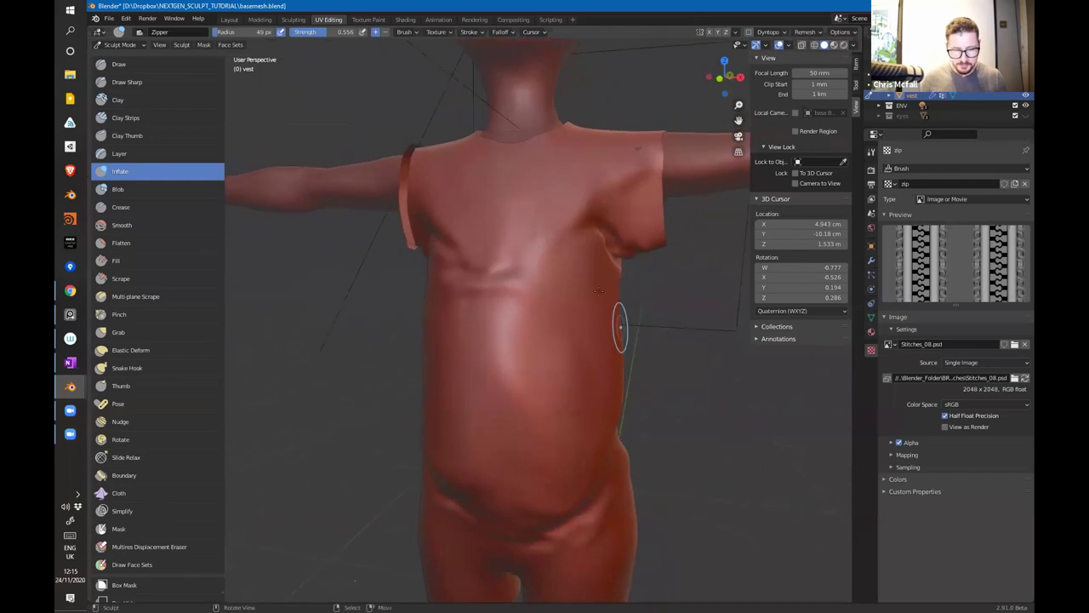
pyautogui.click(437, 32)
pyautogui.click(454, 64)
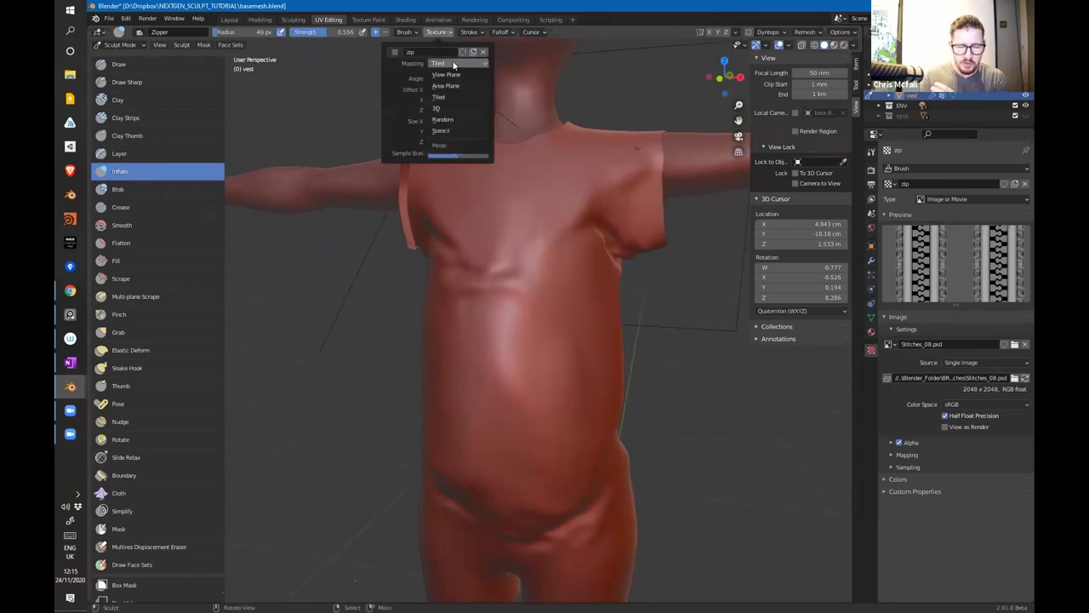
pyautogui.click(453, 75)
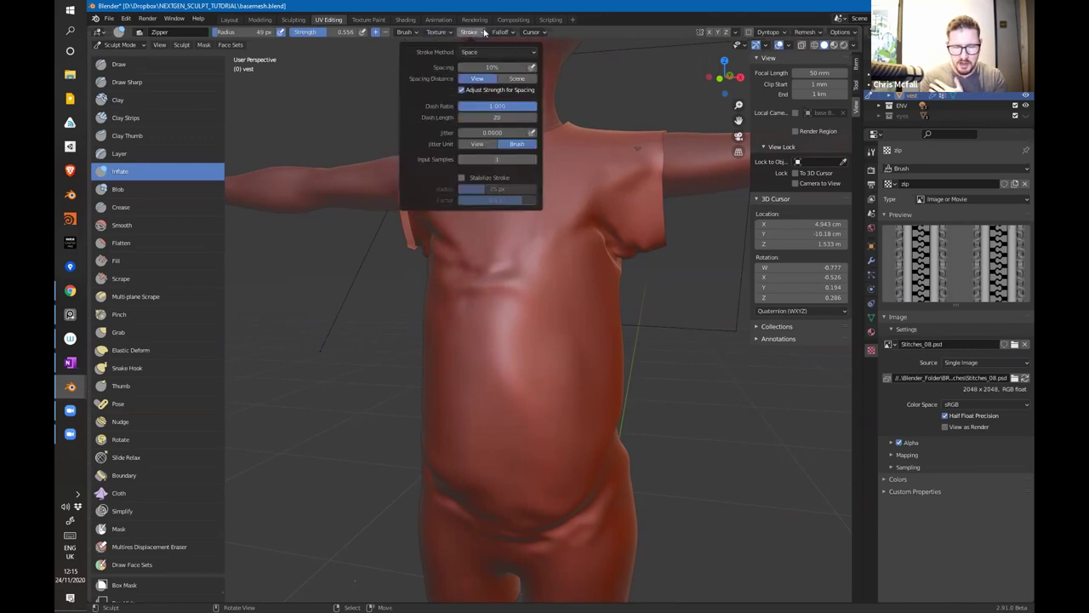
# Step: Review the Zipper brush's falloff and stroke settings
pyautogui.moveTo(505, 34)
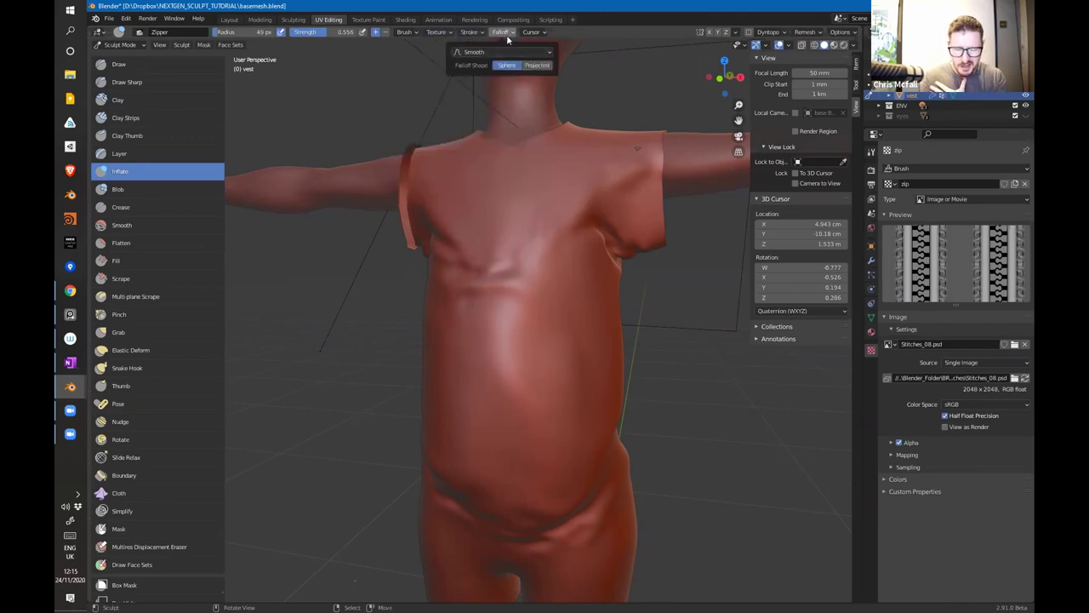
pyautogui.click(505, 34)
pyautogui.click(506, 34)
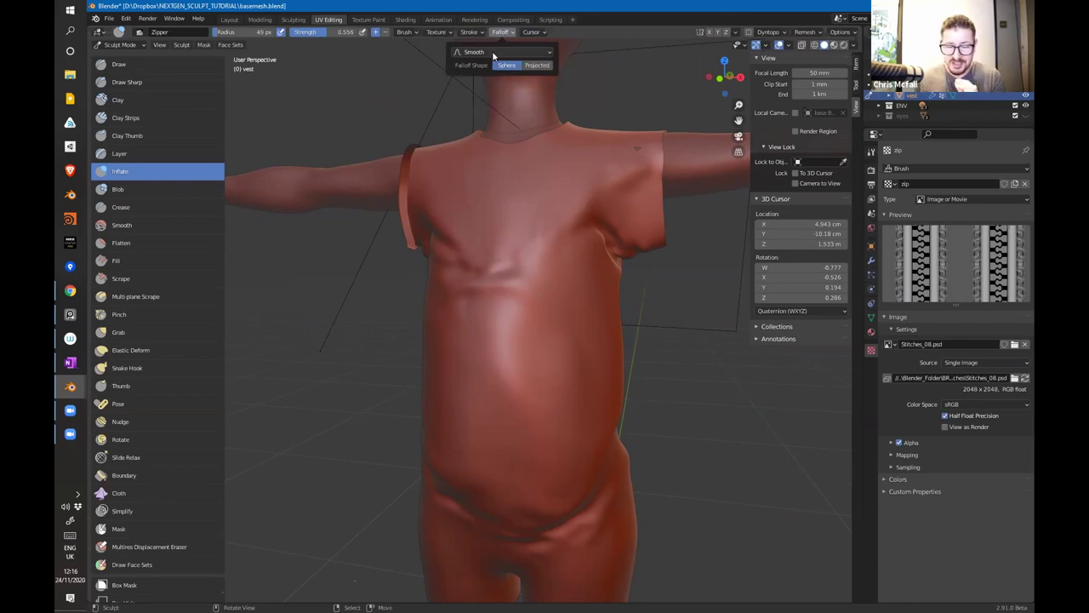
pyautogui.click(466, 31)
pyautogui.click(476, 32)
pyautogui.click(472, 33)
pyautogui.click(472, 33)
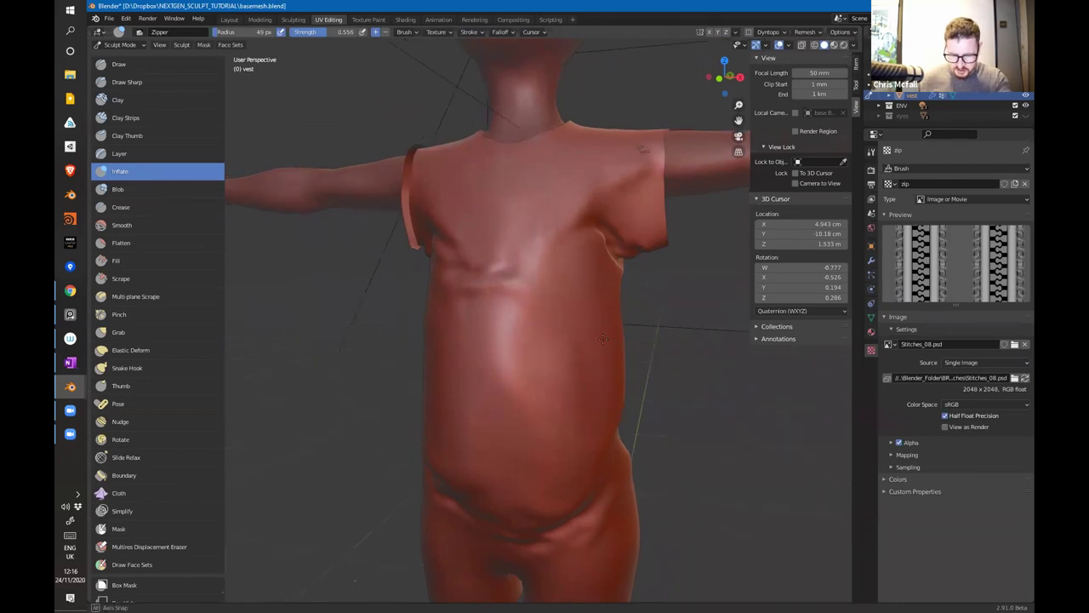
# Step: Try a vertical stroke down the vest's side with the view-plane zip texture and undo it
pyautogui.moveTo(606, 333); pyautogui.dragTo(562, 287, button='middle')
pyautogui.moveTo(560, 288); pyautogui.dragTo(561, 470)
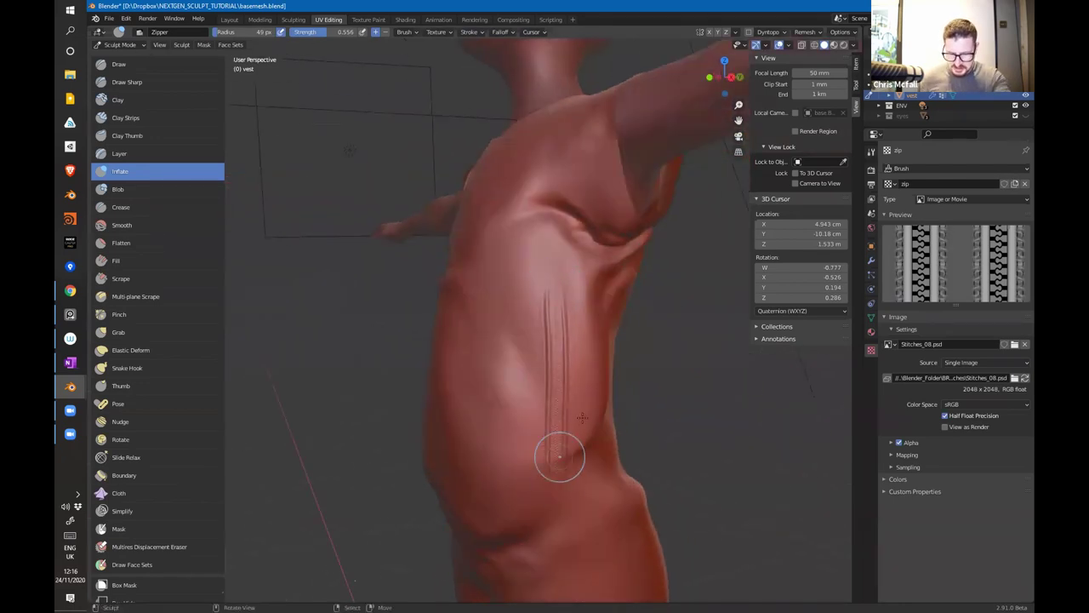
pyautogui.keyDown('ctrl'); pyautogui.moveTo(593, 406); pyautogui.dragTo(596, 332, button='middle'); pyautogui.keyUp('ctrl')
pyautogui.keyDown('shift'); pyautogui.moveTo(626, 400); pyautogui.dragTo(607, 335, button='middle'); pyautogui.keyUp('shift')
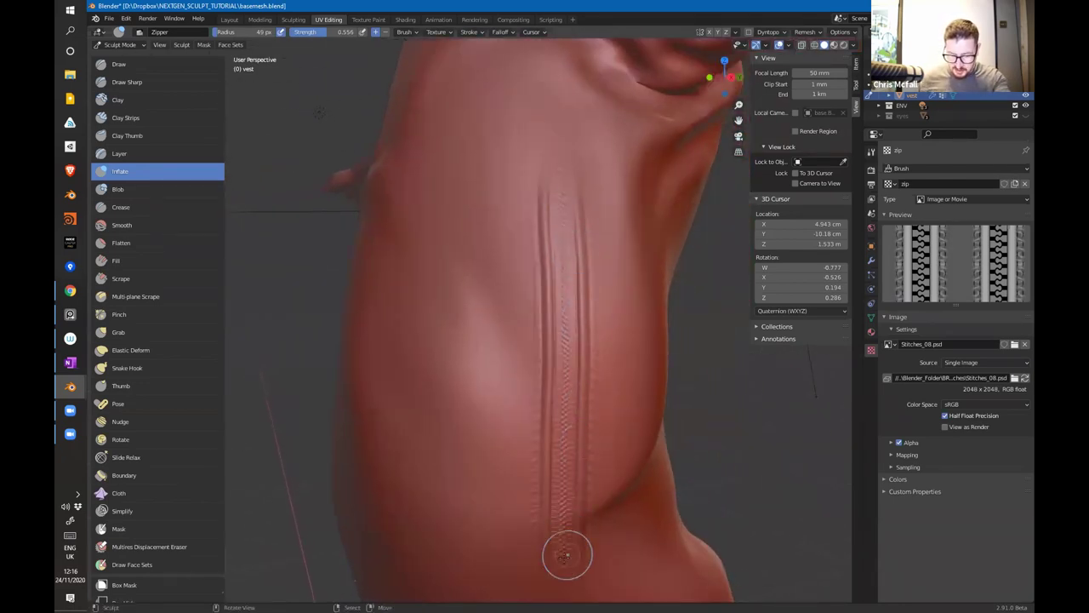
pyautogui.hotkey('ctrl', 'z')
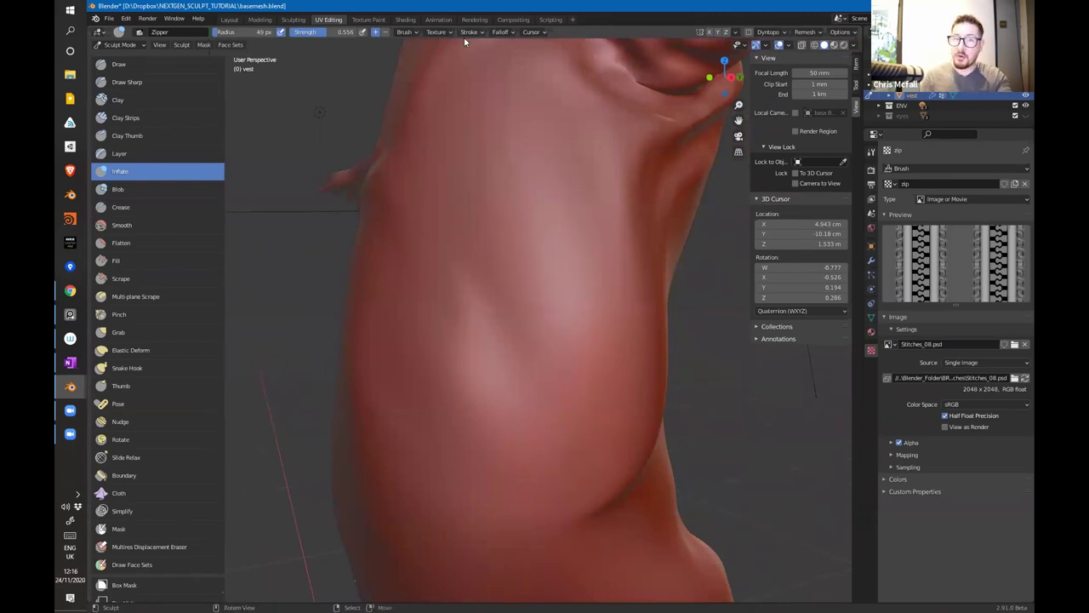
# Step: Set the Zipper brush's stroke spacing to 50%
pyautogui.click(478, 33)
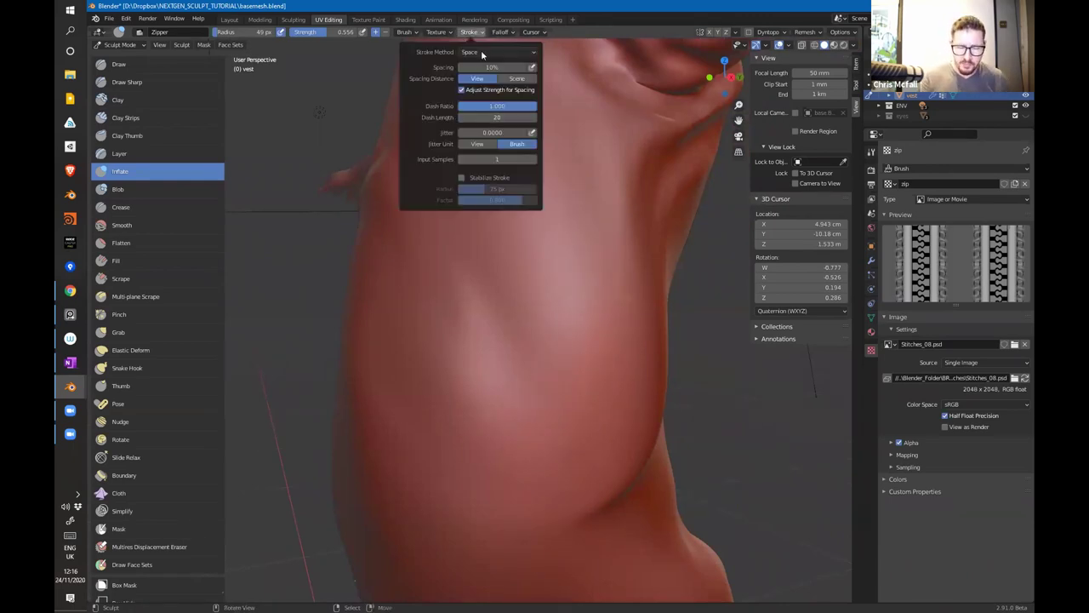
pyautogui.click(499, 70)
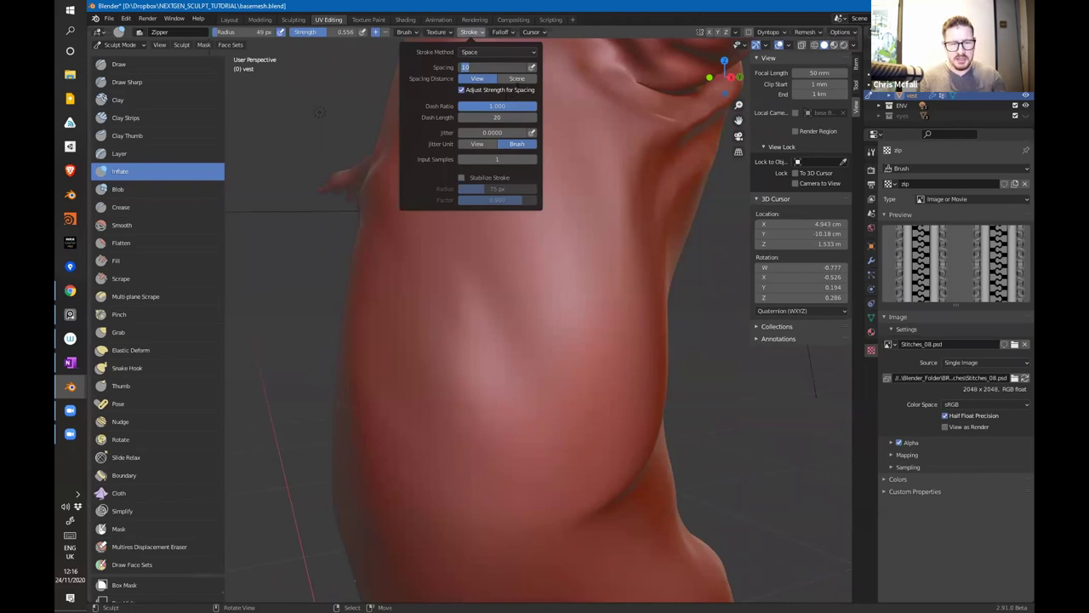
pyautogui.write('50')
pyautogui.press('Return')
# Step: Test the wider spacing with a vertical zipper stroke on the vest's side and undo it
pyautogui.moveTo(584, 193); pyautogui.dragTo(581, 473)
pyautogui.moveTo(608, 293)
pyautogui.mouseDown(button='middle')
pyautogui.moveTo(579, 392)
pyautogui.moveTo(567, 323)
pyautogui.mouseUp(button='middle')
pyautogui.moveTo(523, 377); pyautogui.dragTo(627, 312, button='middle')
pyautogui.hotkey('ctrl', 'z')
# Step: Review the brush and texture settings, try a short zipper stroke on the vest's side, and undo it
pyautogui.click(406, 32)
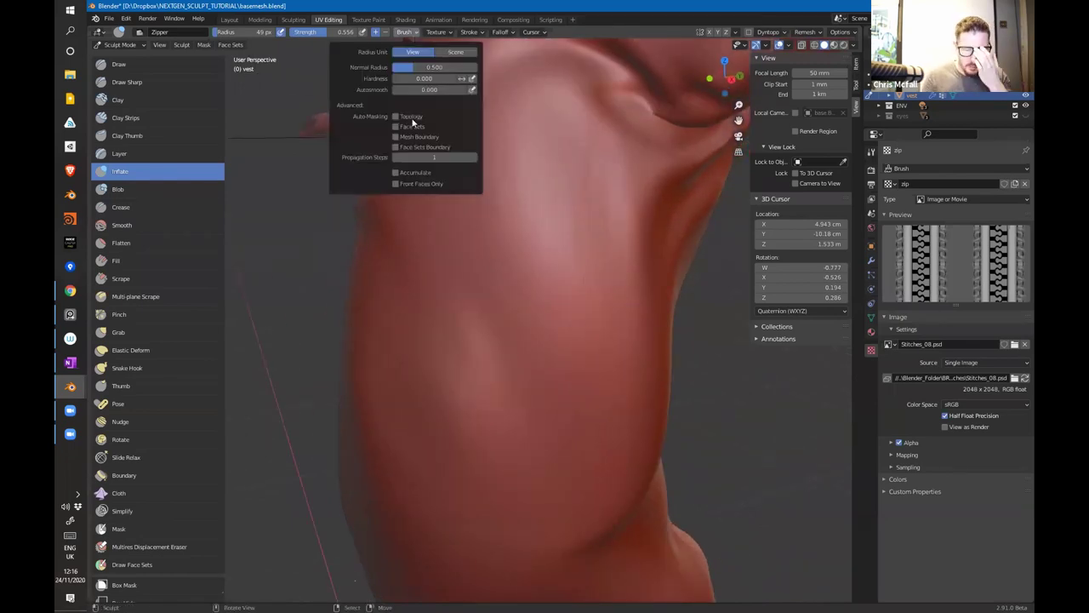
pyautogui.click(437, 32)
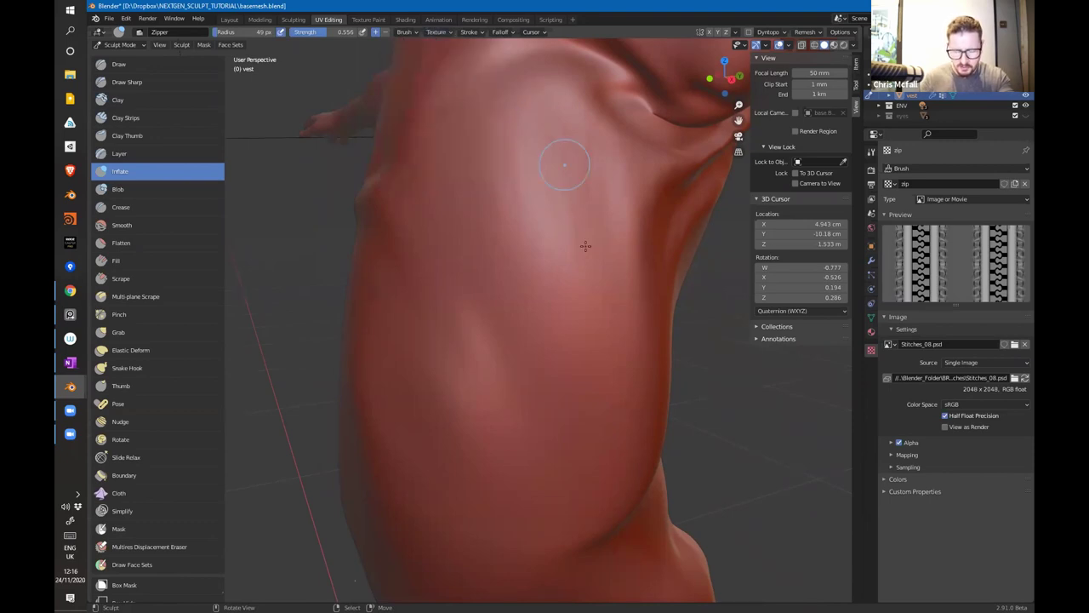
pyautogui.moveTo(586, 246); pyautogui.dragTo(605, 301, button='middle')
pyautogui.moveTo(593, 212); pyautogui.dragTo(602, 318)
pyautogui.hotkey('ctrl', 'z')
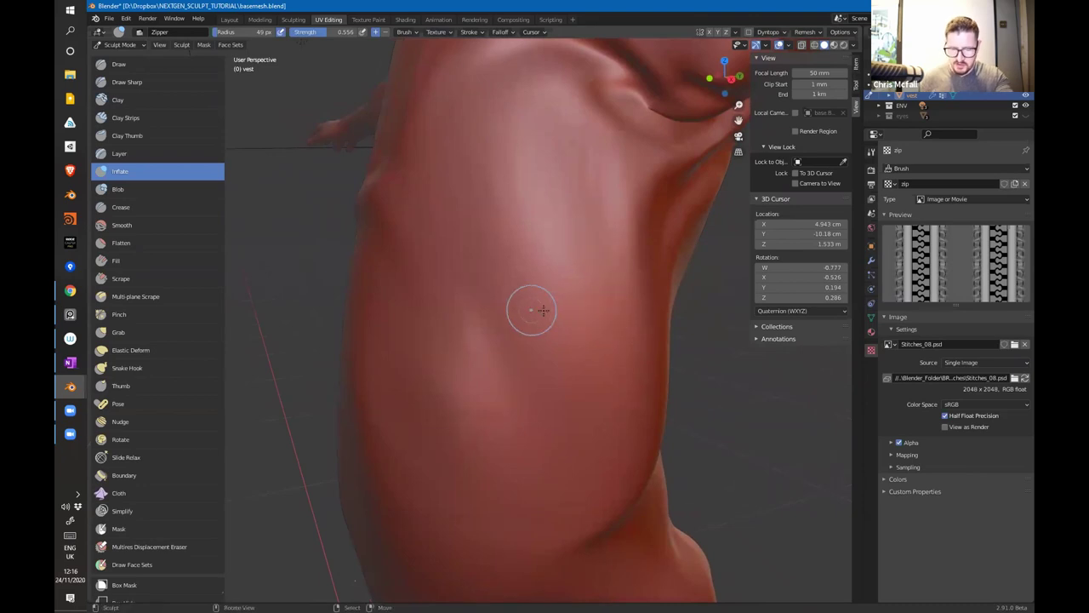
# Step: Set the Zipper brush's radius to 45 px and strength to about 0.659, and enable Stabilize Stroke
pyautogui.scroll(-6, 540, 311)
pyautogui.click(470, 31)
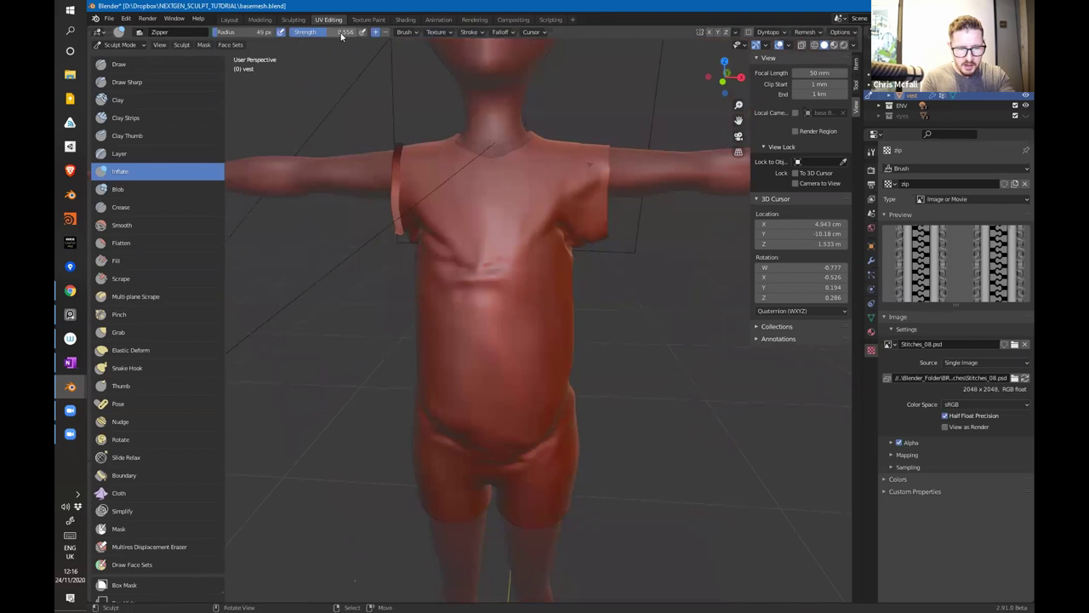
pyautogui.moveTo(255, 33); pyautogui.dragTo(247, 33)
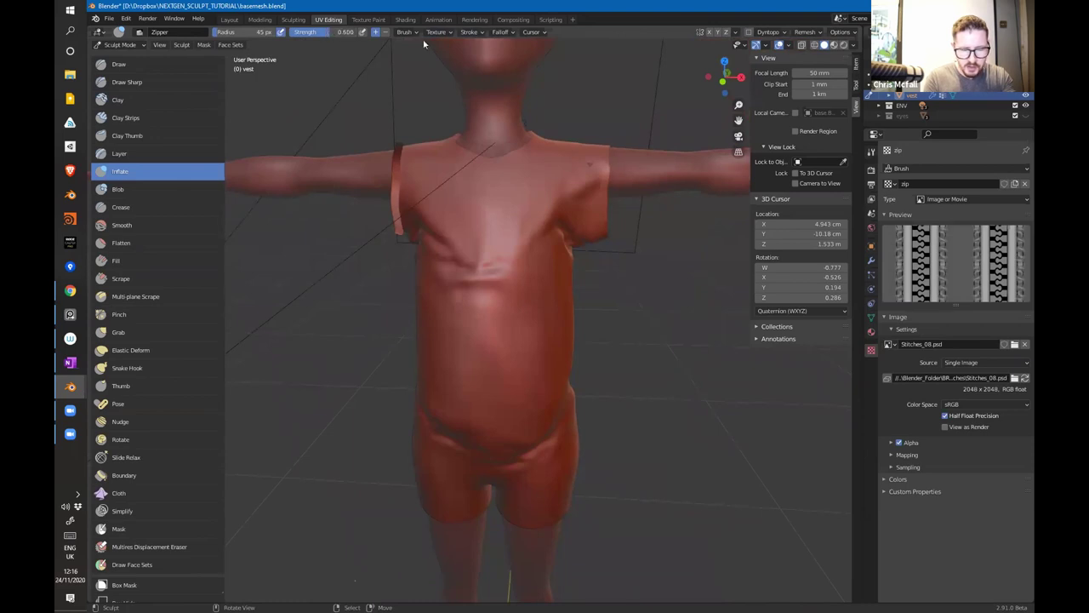
pyautogui.click(471, 32)
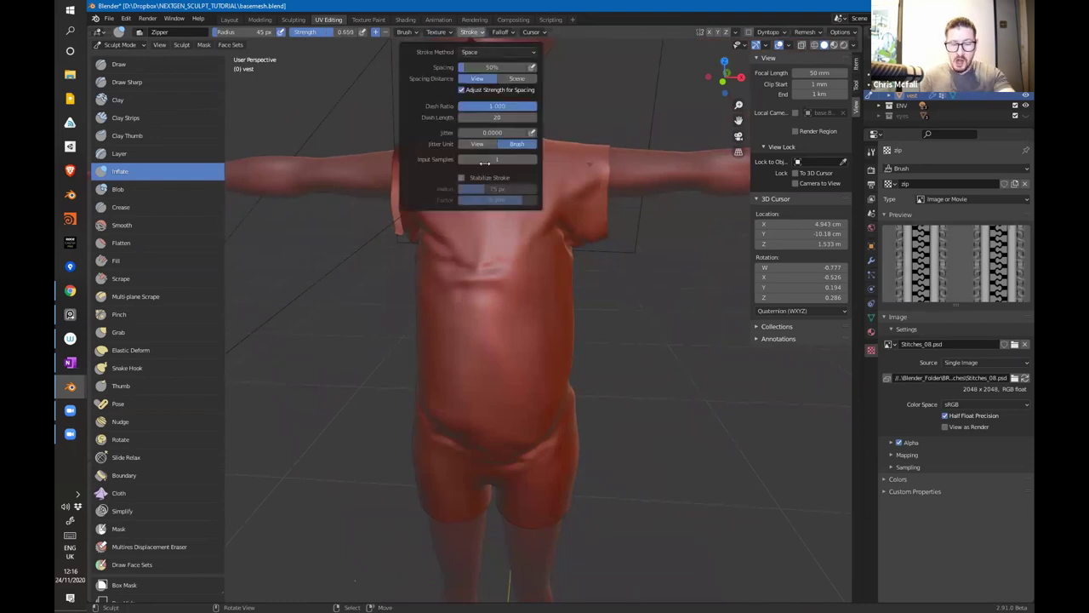
pyautogui.click(471, 32)
pyautogui.click(462, 178)
# Step: Try a stabilized zipper stroke from the neck down the middle of the vest's front and undo it
pyautogui.moveTo(587, 252); pyautogui.dragTo(572, 252, button='middle')
pyautogui.moveTo(493, 76); pyautogui.dragTo(492, 257)
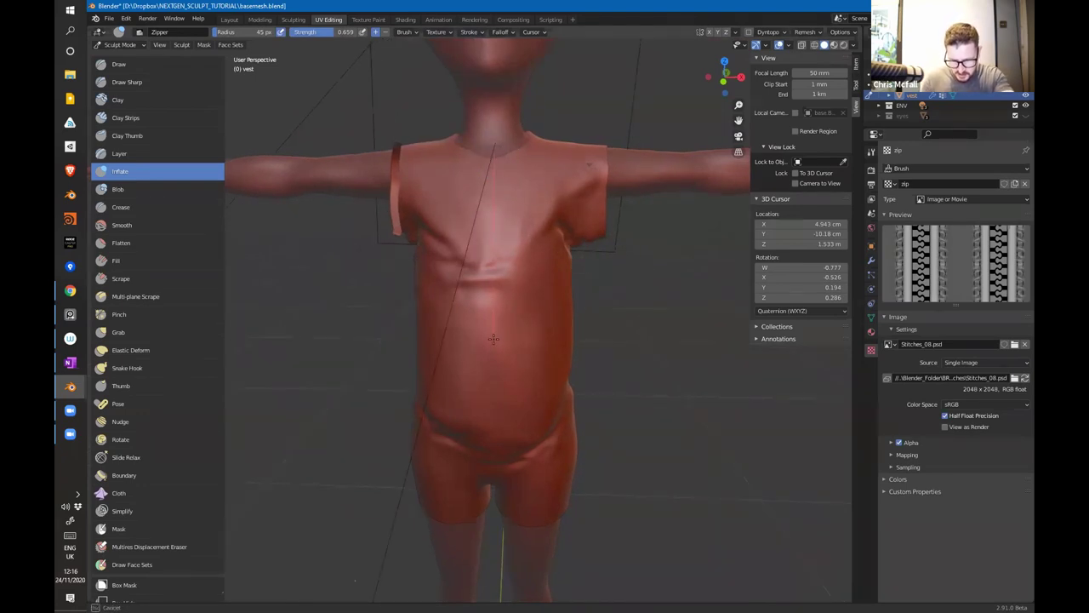
pyautogui.moveTo(492, 398)
pyautogui.mouseDown()
pyautogui.moveTo(482, 570)
pyautogui.moveTo(493, 601)
pyautogui.mouseUp()
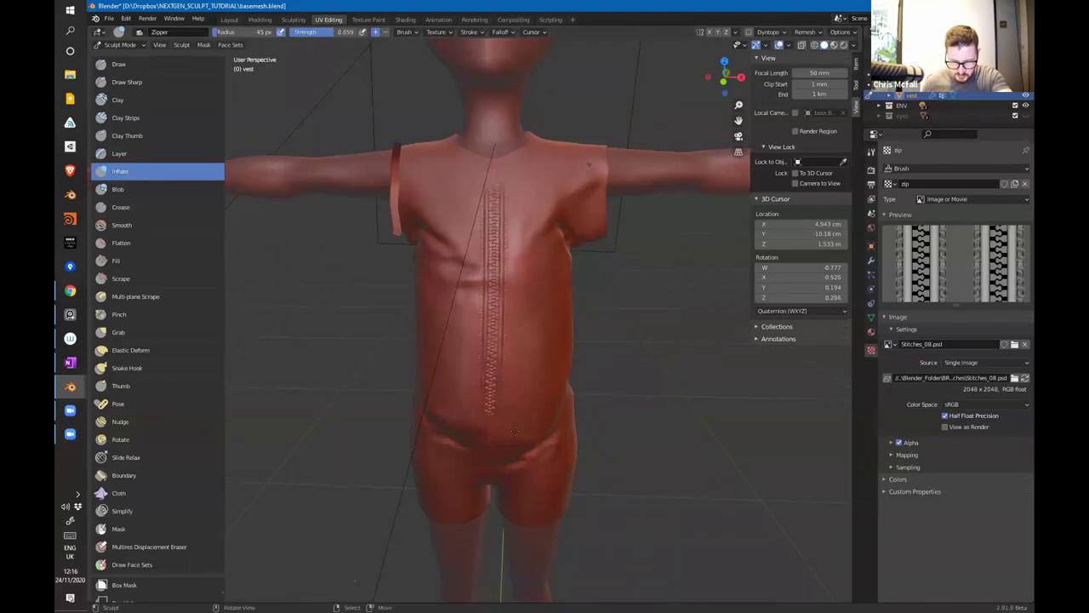
pyautogui.keyDown('shift'); pyautogui.moveTo(571, 389); pyautogui.dragTo(592, 242, button='middle'); pyautogui.keyUp('shift')
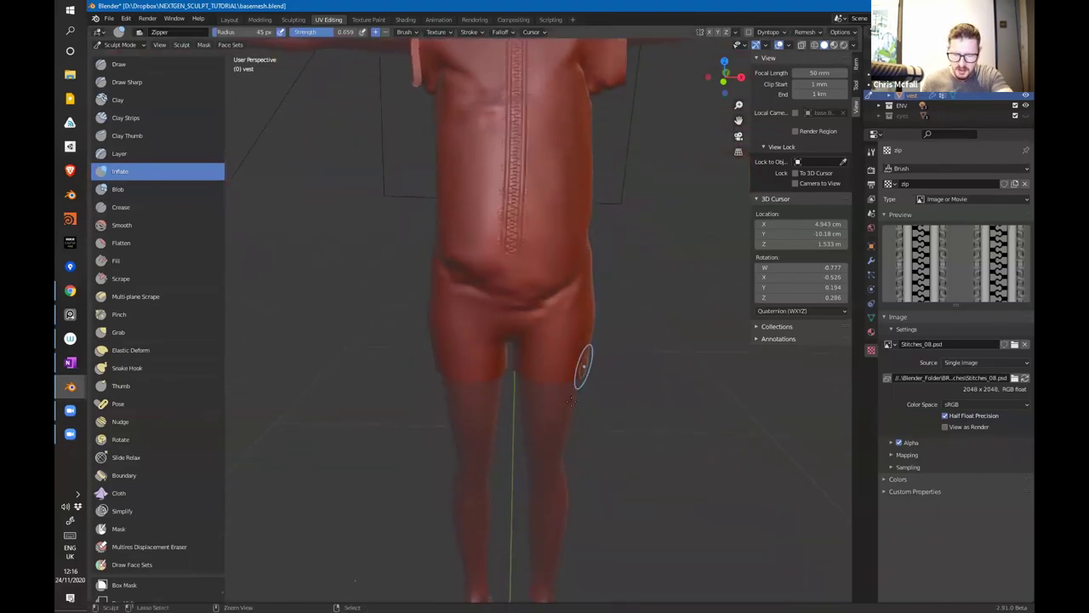
pyautogui.scroll(-4, 572, 400)
# Step: Toggle the brush's Stabilize Stroke option and align the view to Front Orthographic
pyautogui.click(469, 31)
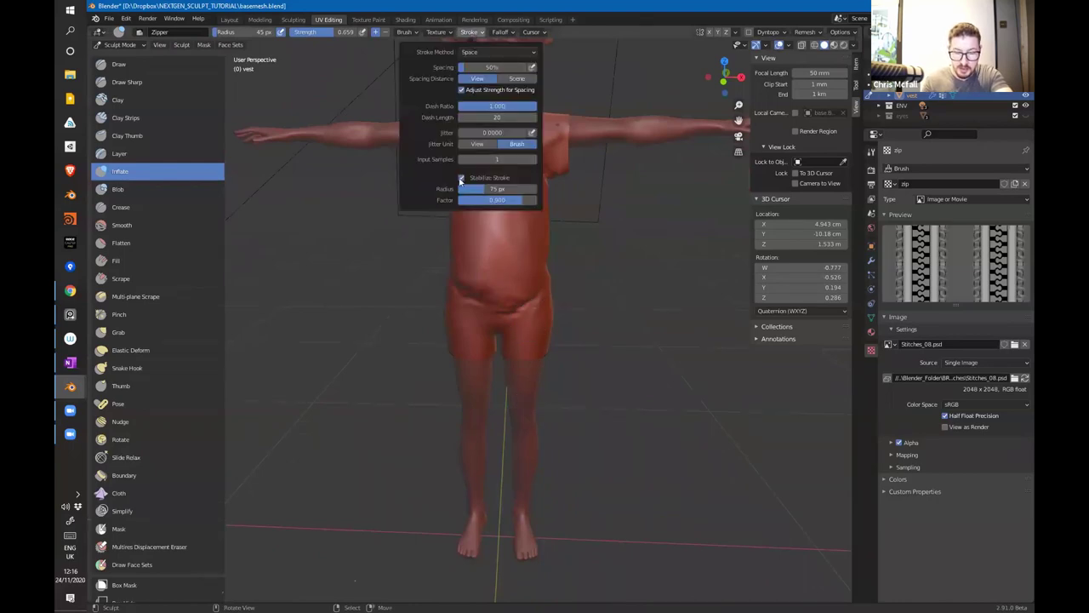
pyautogui.click(460, 178)
pyautogui.click(470, 32)
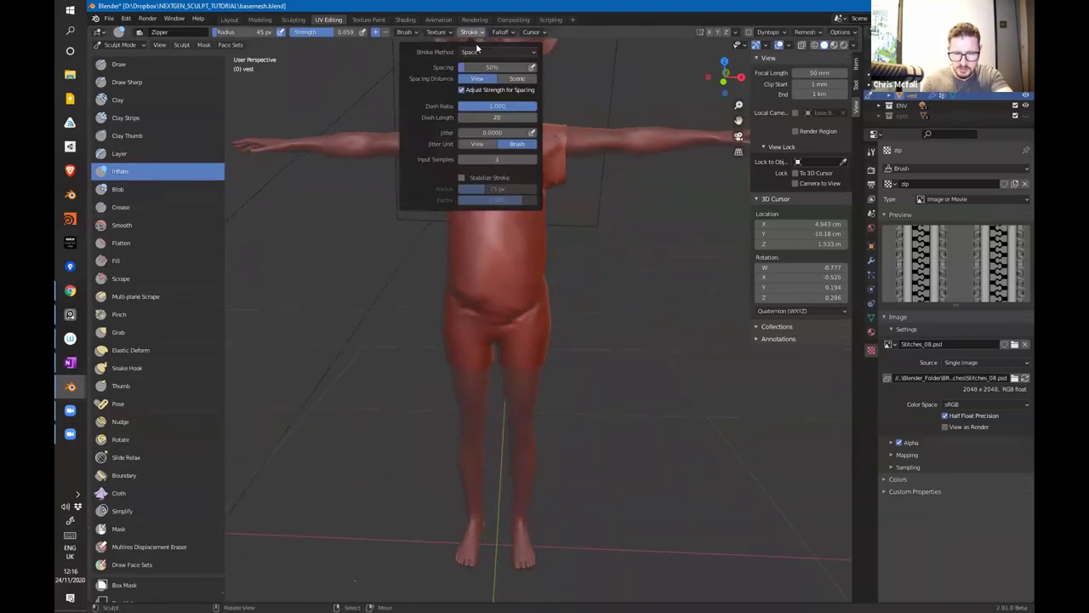
pyautogui.click(461, 178)
pyautogui.click(461, 178)
pyautogui.keyDown('alt'); pyautogui.moveTo(553, 280); pyautogui.dragTo(482, 335, button='middle'); pyautogui.keyUp('alt')
pyautogui.keyDown('alt'); pyautogui.moveTo(568, 374); pyautogui.dragTo(829, 382, button='middle'); pyautogui.keyUp('alt')
pyautogui.keyDown('alt'); pyautogui.moveTo(308, 464); pyautogui.dragTo(561, 401, button='middle'); pyautogui.keyUp('alt')
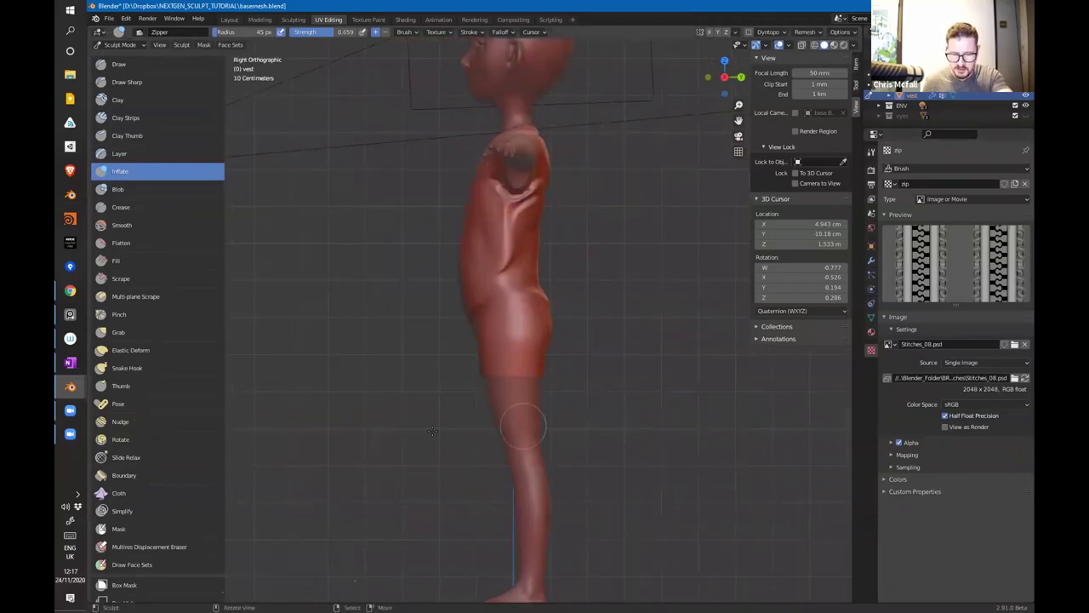
pyautogui.keyDown('alt'); pyautogui.moveTo(688, 413); pyautogui.dragTo(667, 365, button='middle'); pyautogui.keyUp('alt')
# Step: Try a 45 px zipper stroke down the vest's center in the front view and undo it
pyautogui.moveTo(495, 96); pyautogui.dragTo(495, 98)
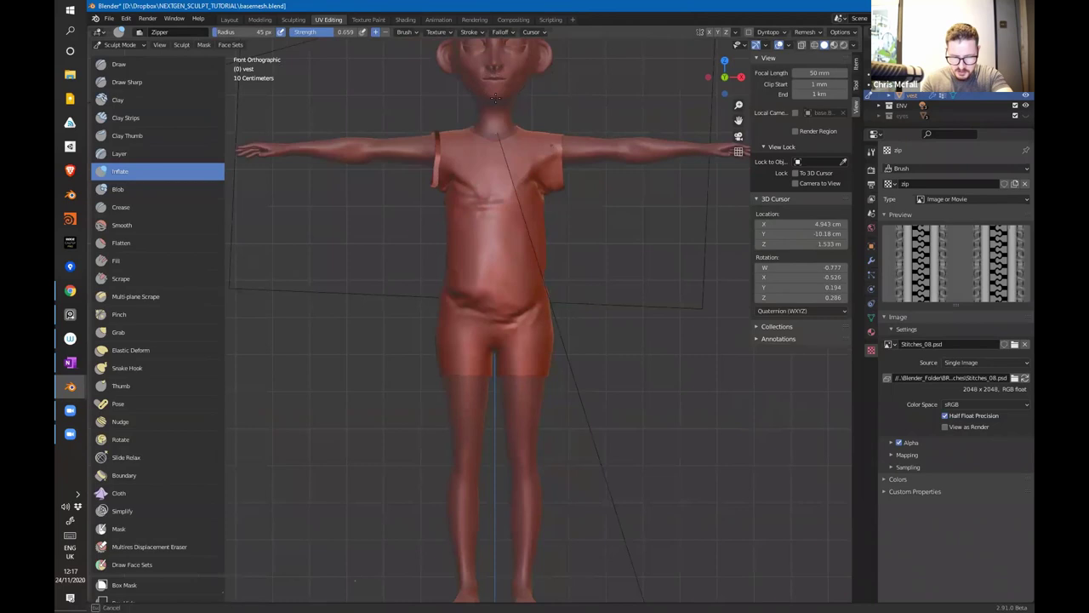
pyautogui.keyDown('alt'); pyautogui.moveTo(495, 168); pyautogui.dragTo(498, 242, button='middle'); pyautogui.keyUp('alt')
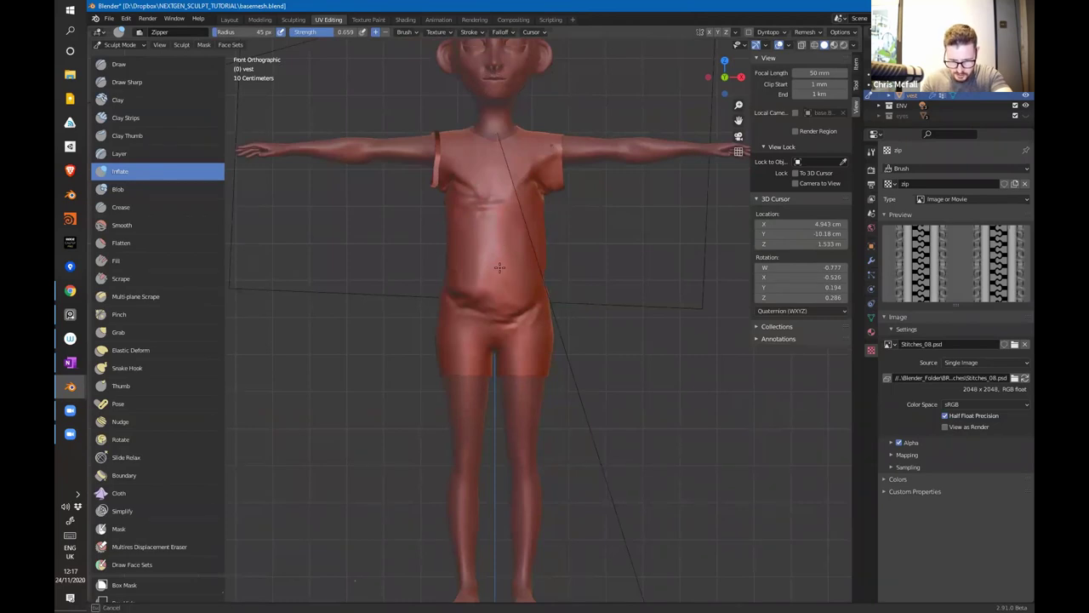
pyautogui.moveTo(500, 390); pyautogui.dragTo(493, 490)
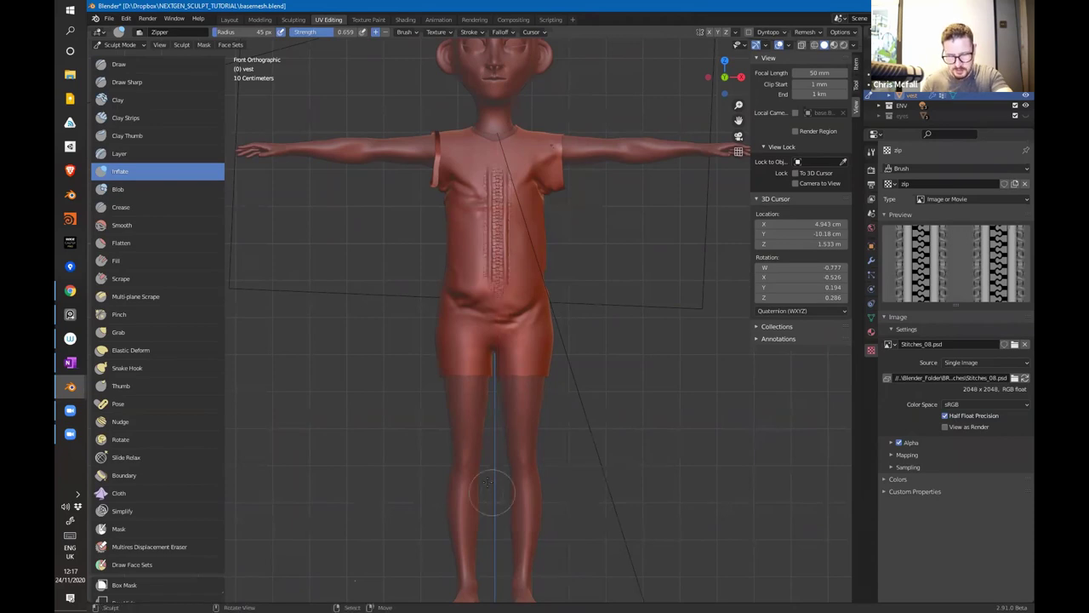
pyautogui.hotkey('ctrl', 'z')
# Step: Reduce the Zipper brush's radius to 17 px and toggle Stabilize Stroke
pyautogui.moveTo(262, 35); pyautogui.dragTo(228, 36)
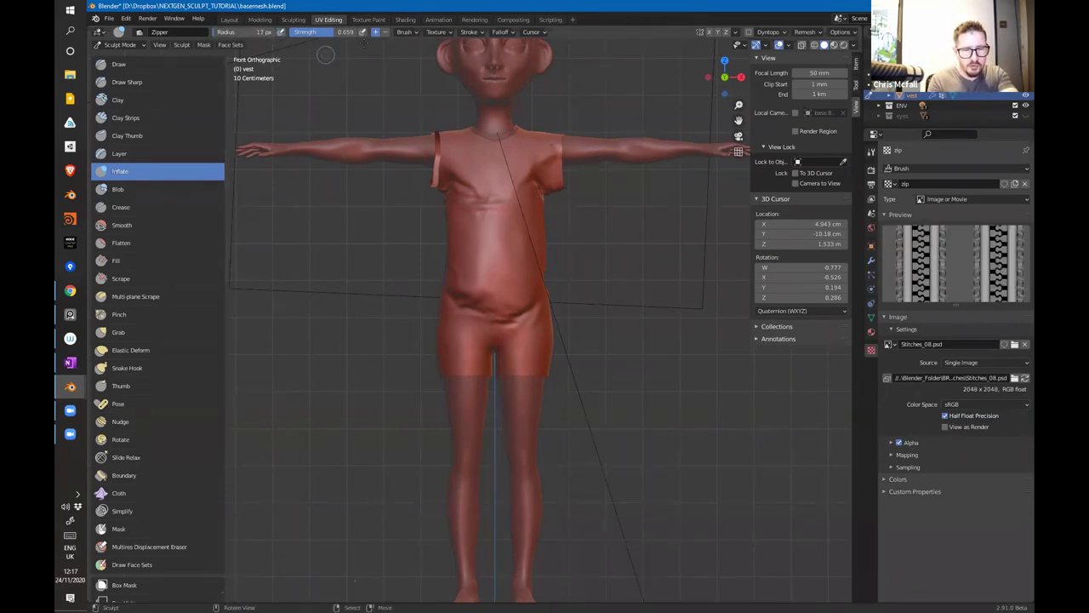
pyautogui.click(469, 32)
pyautogui.click(463, 178)
# Step: Try a thin zipper stroke down the vest's front, undo it, and review the brush's texture, stroke and falloff settings
pyautogui.moveTo(494, 160); pyautogui.dragTo(493, 299)
pyautogui.keyDown('ctrl'); pyautogui.moveTo(511, 280); pyautogui.dragTo(562, 182, button='middle'); pyautogui.keyUp('ctrl')
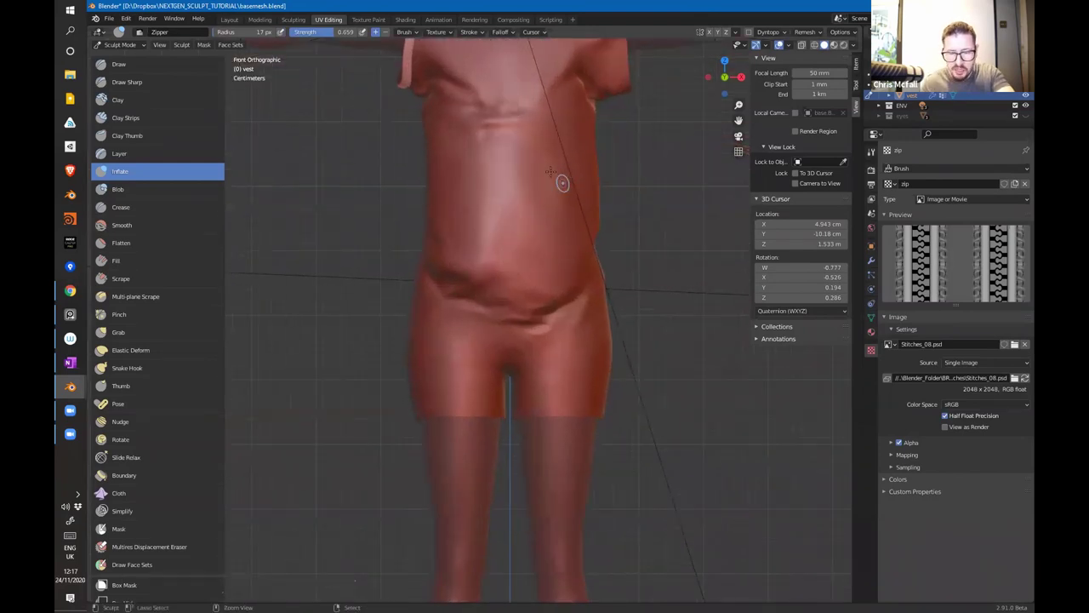
pyautogui.click(437, 33)
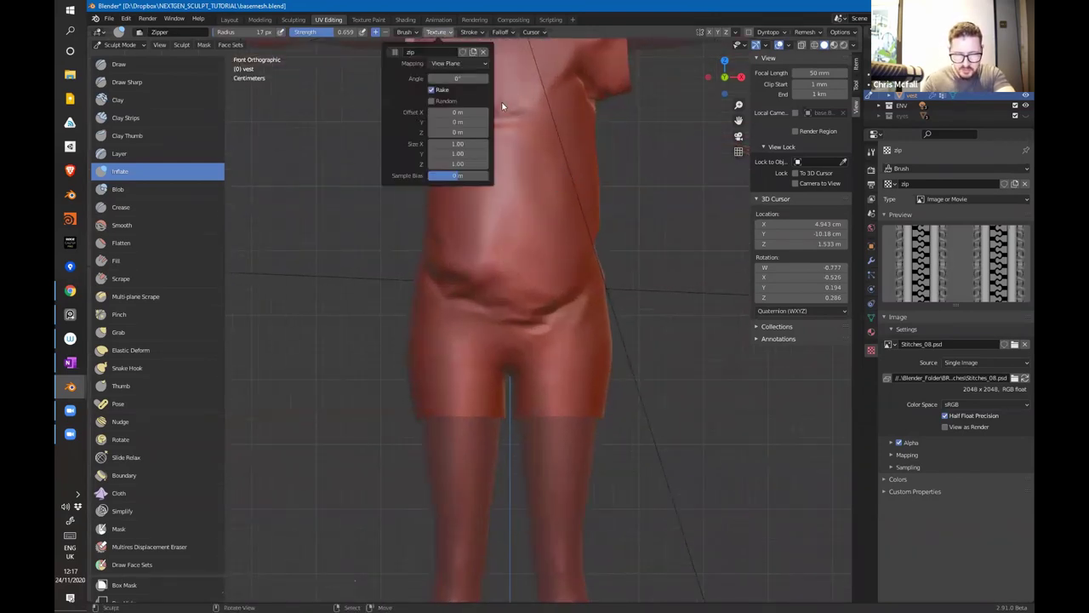
pyautogui.click(475, 31)
pyautogui.click(476, 31)
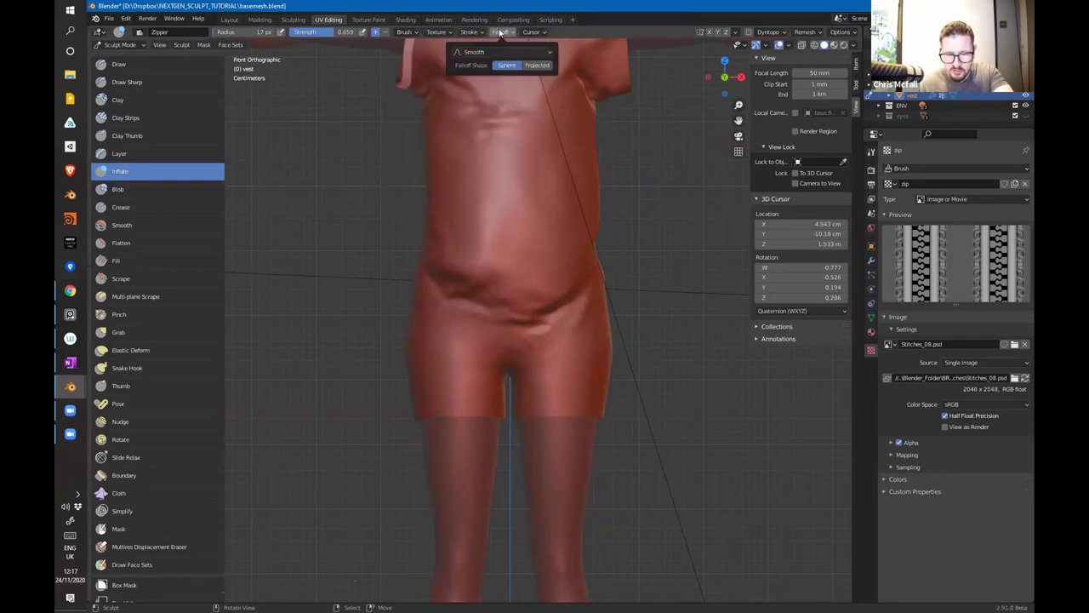
# Step: Try another thin zipper stroke from the vest's neckline to the belly and undo it
pyautogui.keyDown('shift'); pyautogui.moveTo(567, 172); pyautogui.dragTo(531, 236, button='middle'); pyautogui.keyUp('shift')
pyautogui.keyDown('ctrl'); pyautogui.moveTo(532, 237); pyautogui.dragTo(532, 262, button='middle'); pyautogui.keyUp('ctrl')
pyautogui.moveTo(480, 106); pyautogui.dragTo(481, 342)
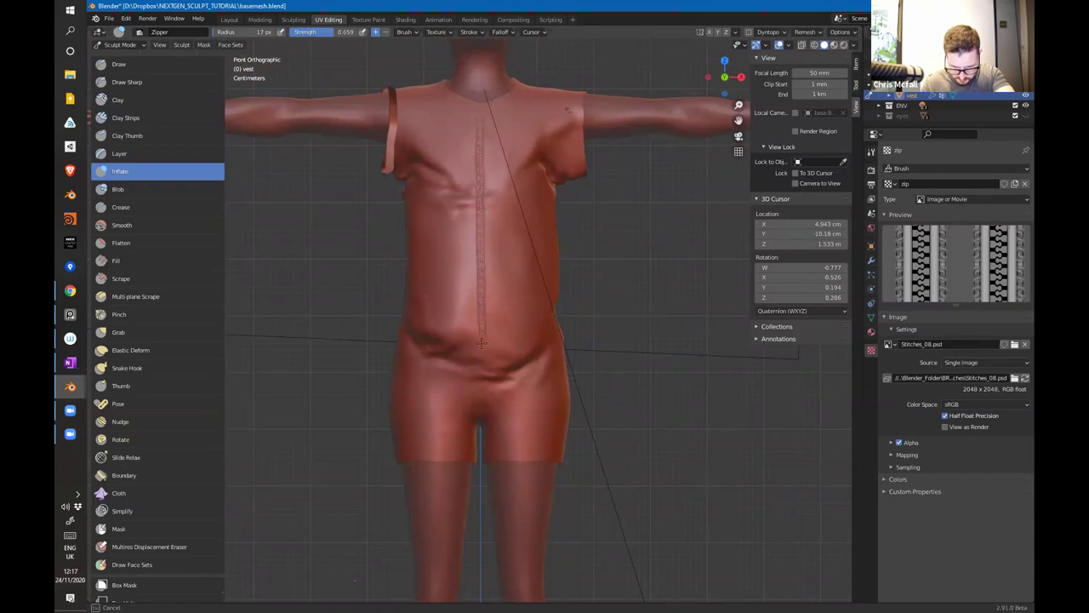
pyautogui.moveTo(481, 389); pyautogui.dragTo(481, 515)
pyautogui.hotkey('ctrl', 'z')
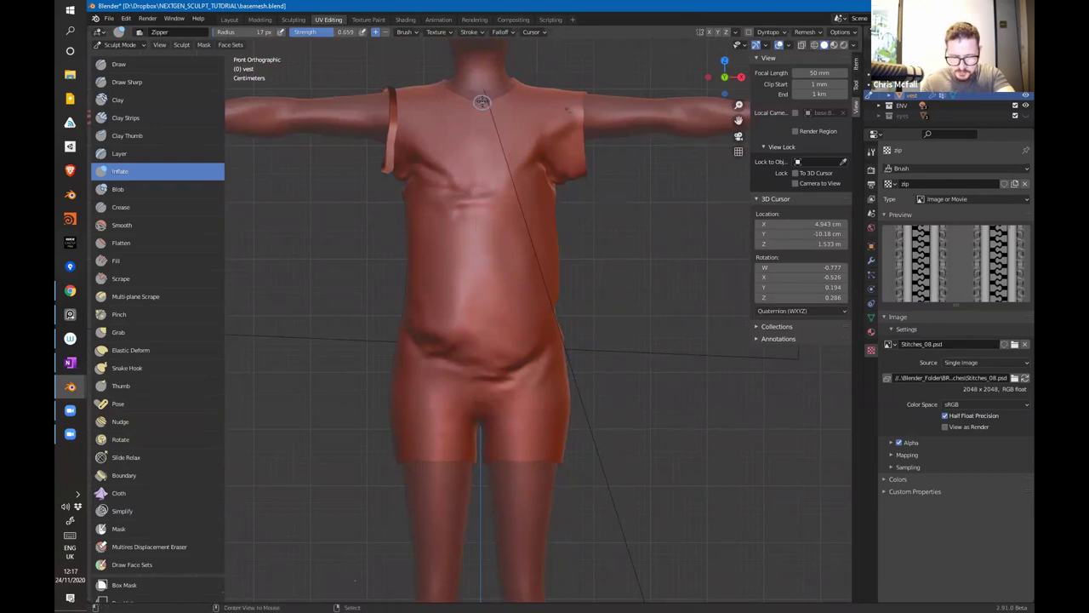
# Step: Sculpt a thin zipper down the center of the vest's front from the neckline to the belly
pyautogui.moveTo(481, 100); pyautogui.dragTo(480, 131)
pyautogui.moveTo(482, 170); pyautogui.dragTo(481, 375)
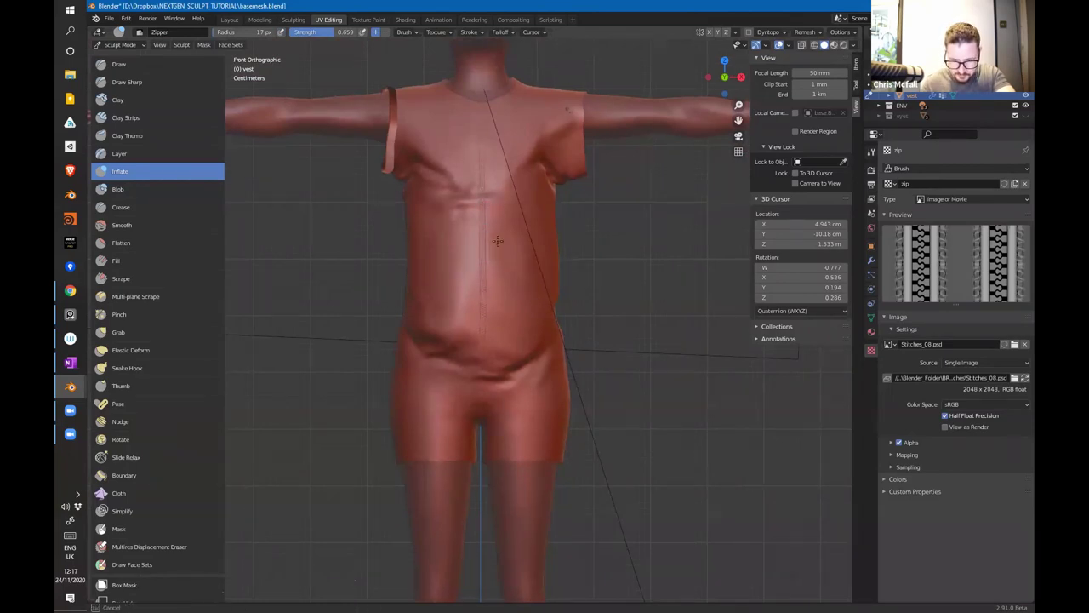
pyautogui.scroll(4, 522, 307)
pyautogui.keyDown('shift'); pyautogui.moveTo(582, 276); pyautogui.dragTo(505, 267, button='middle'); pyautogui.keyUp('shift')
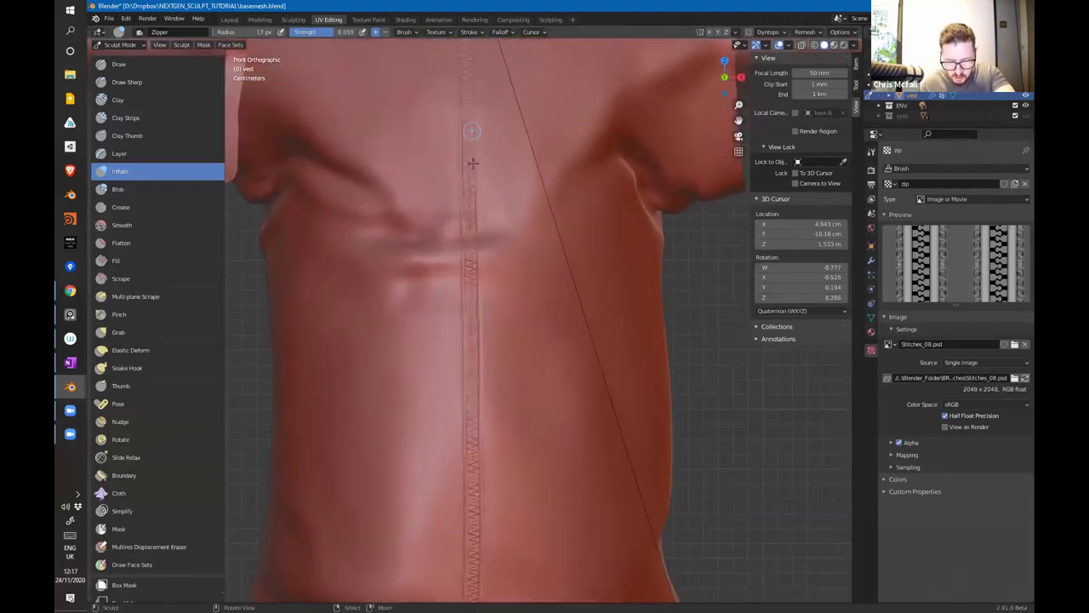
pyautogui.keyDown('shift'); pyautogui.moveTo(484, 170); pyautogui.dragTo(487, 278, button='middle'); pyautogui.keyUp('shift')
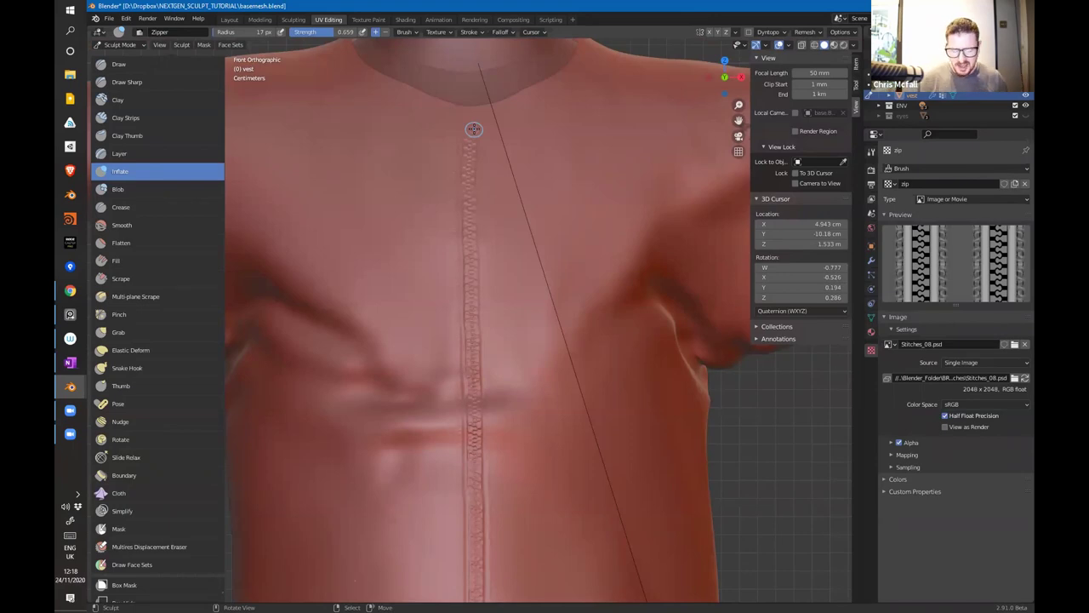
# Step: Return the vest to Object Mode and disable its Multires modifier's viewport and render display
pyautogui.keyDown('ctrl'); pyautogui.moveTo(525, 353); pyautogui.dragTo(531, 399, button='middle'); pyautogui.keyUp('ctrl')
pyautogui.moveTo(681, 417); pyautogui.dragTo(530, 437, button='middle')
pyautogui.scroll(-3, 587, 388)
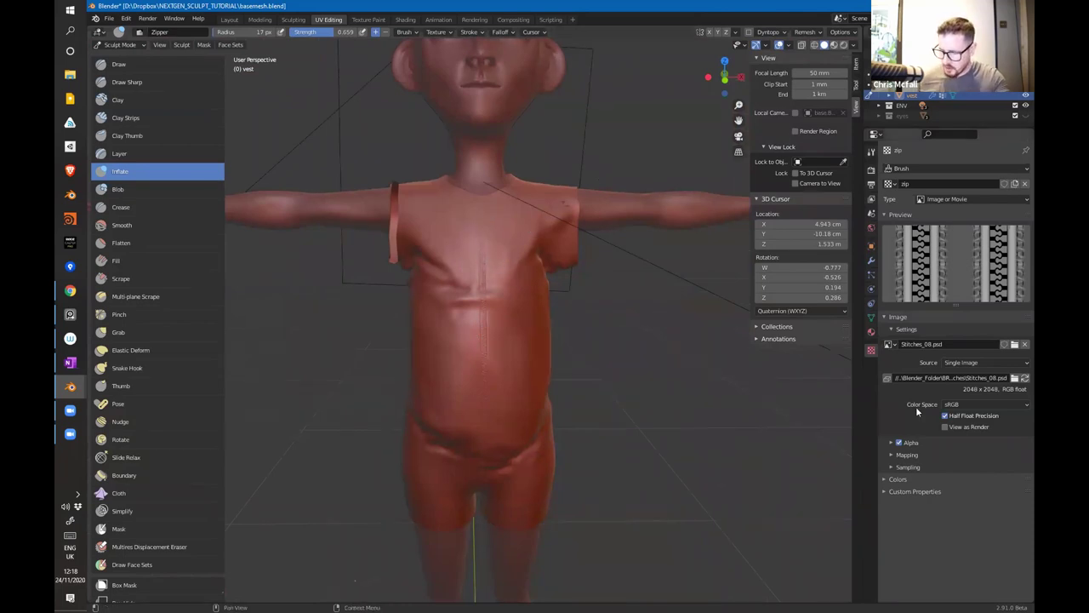
pyautogui.click(872, 258)
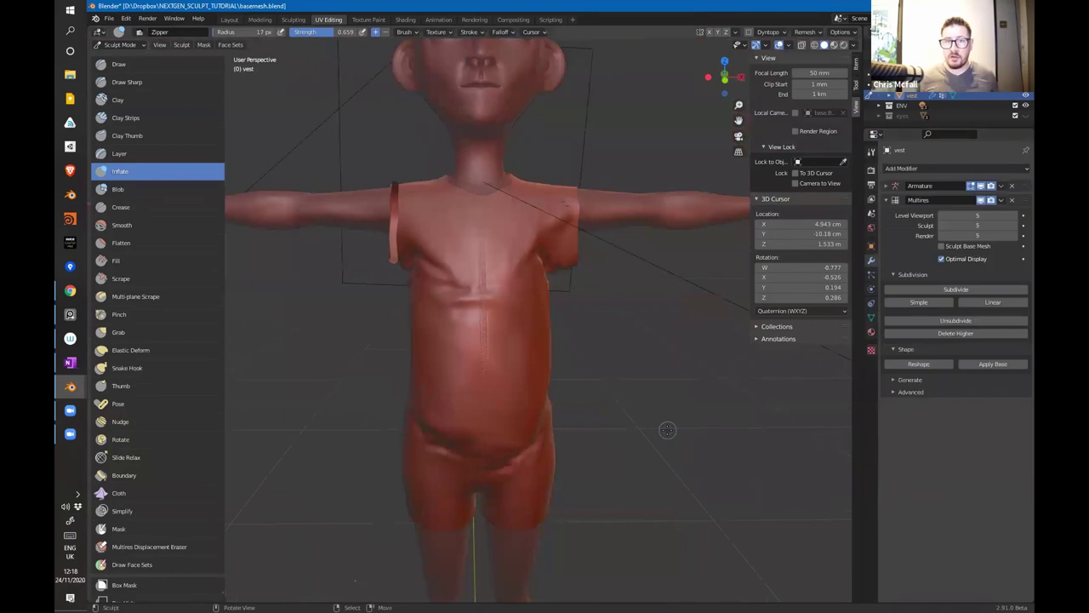
pyautogui.moveTo(619, 272); pyautogui.dragTo(536, 350, button='middle')
pyautogui.hotkey('ctrl', 'Tab')
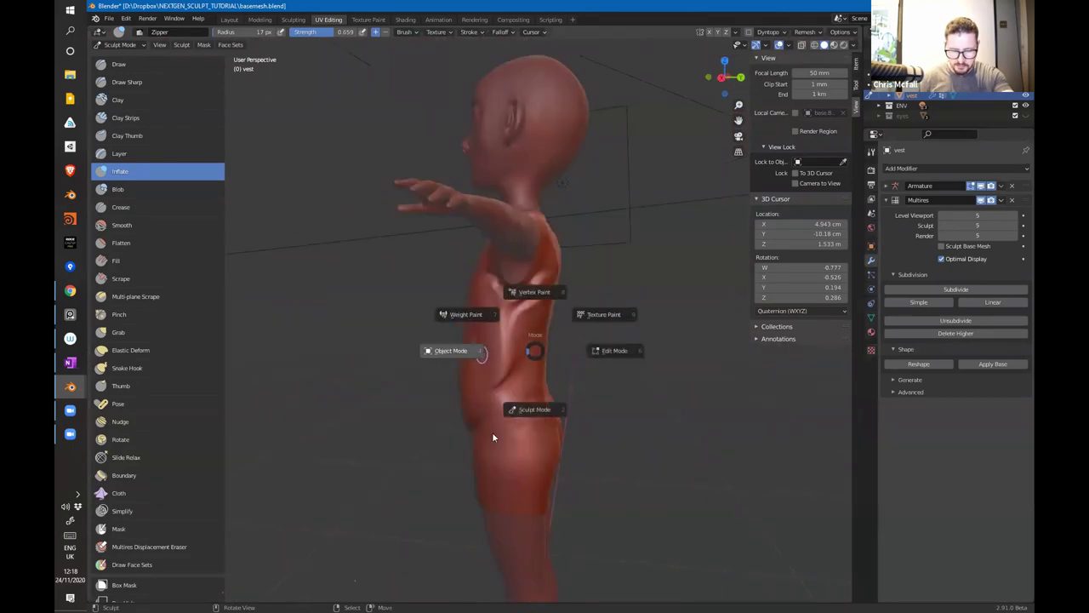
pyautogui.click(479, 375)
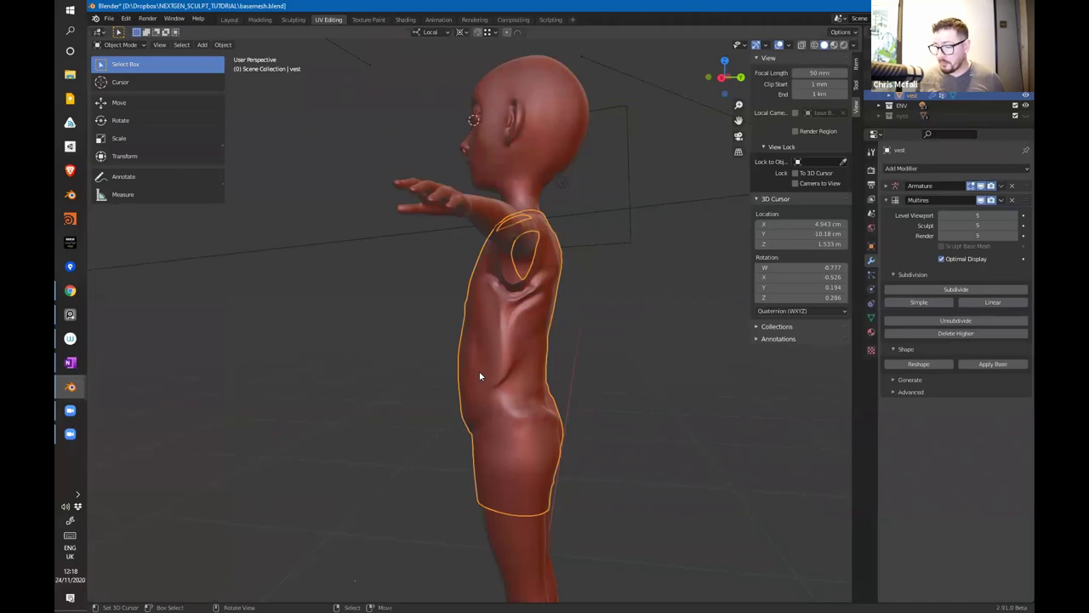
pyautogui.click(990, 201)
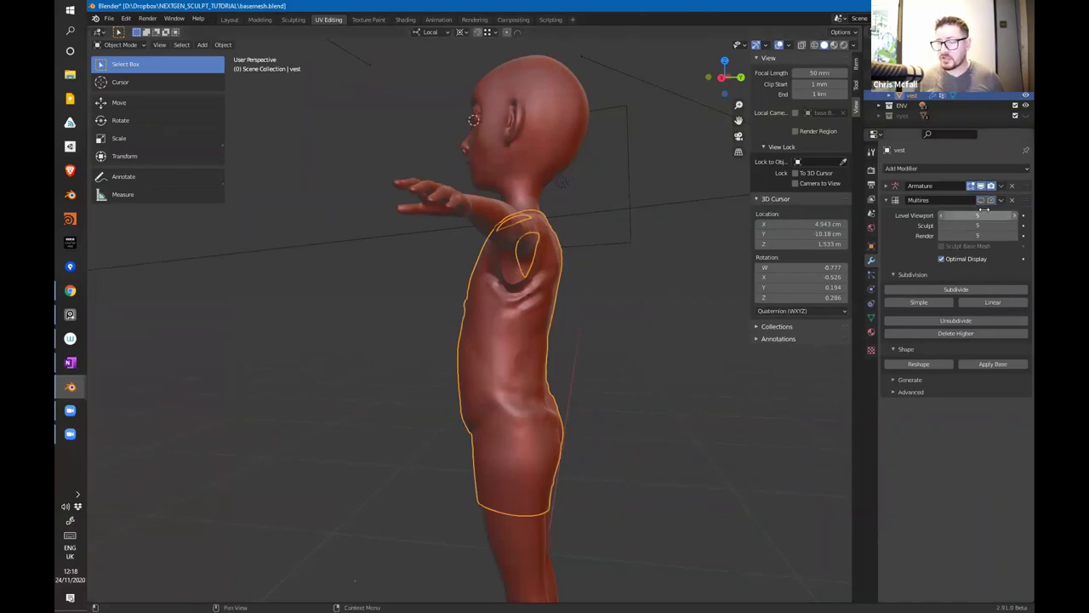
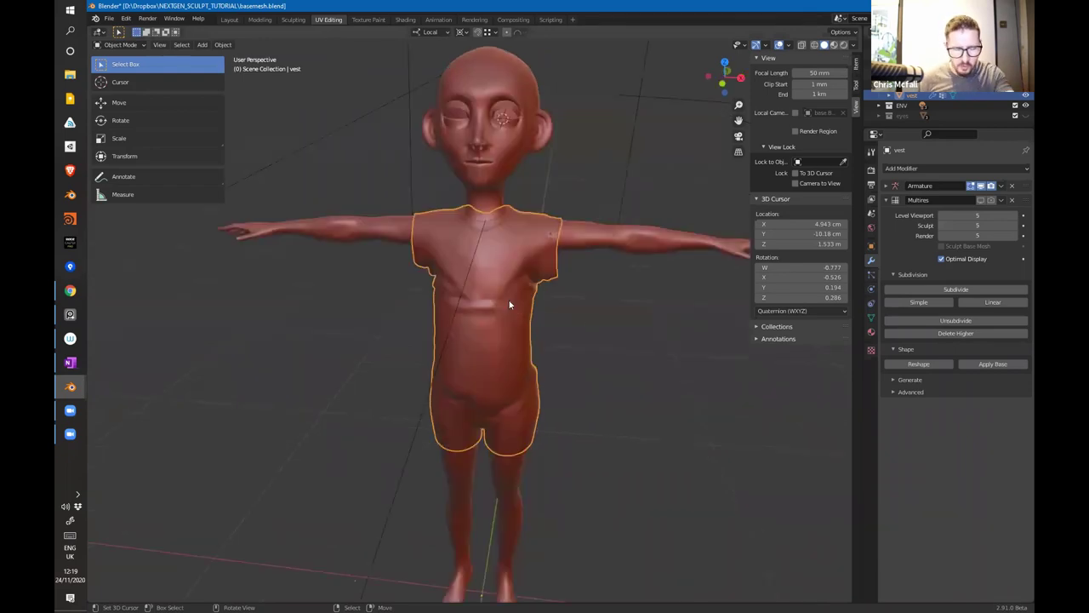
# Step: Switch to the open spacewhale.blend window and show the whale in solid shading
pyautogui.moveTo(71, 389)
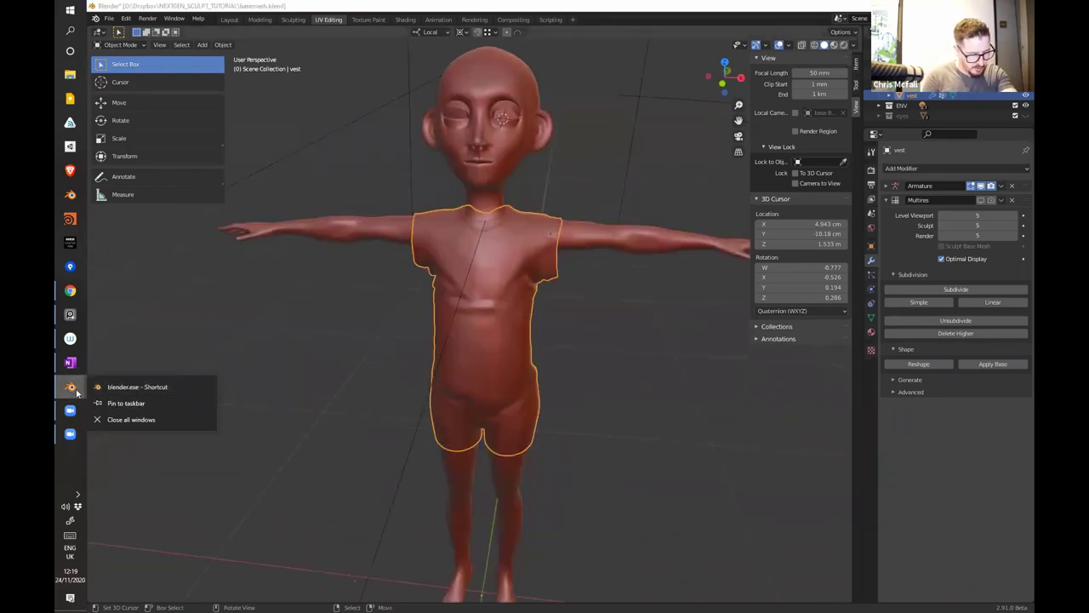
pyautogui.click(141, 478)
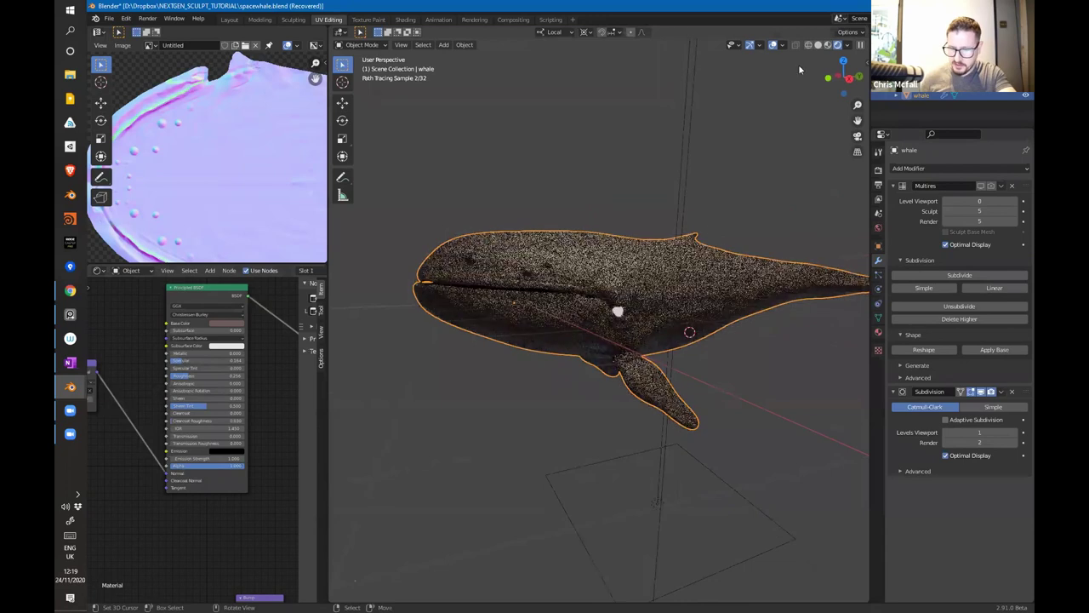
pyautogui.click(830, 46)
pyautogui.keyDown('shift'); pyautogui.moveTo(622, 314); pyautogui.dragTo(713, 349, button='middle'); pyautogui.keyUp('shift')
pyautogui.scroll(3, 586, 344)
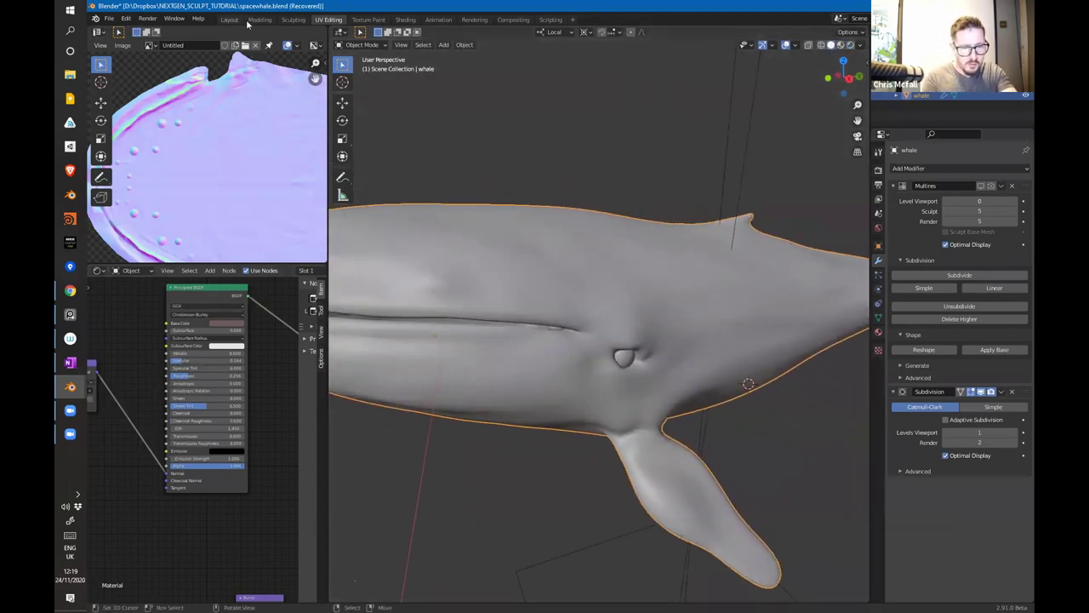
# Step: Open the Sculpting workspace for the whale, expand the tool list to show names, and select the Inflate tool with the Skin brush
pyautogui.click(293, 19)
pyautogui.moveTo(584, 236); pyautogui.dragTo(539, 263, button='middle')
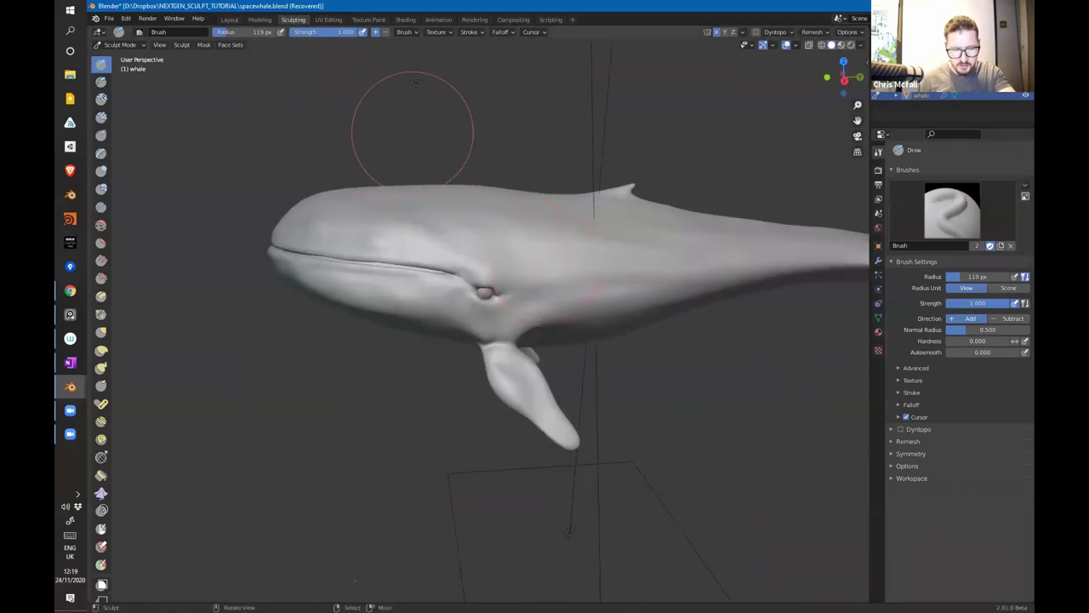
pyautogui.click(448, 33)
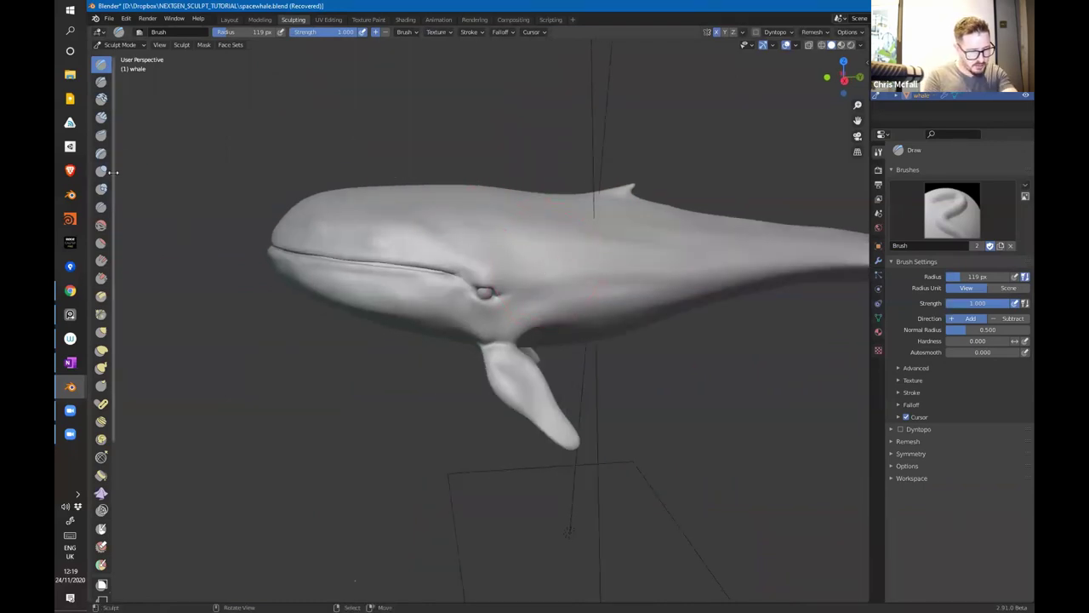
pyautogui.moveTo(113, 173); pyautogui.dragTo(209, 170)
pyautogui.click(182, 170)
pyautogui.moveTo(587, 223); pyautogui.dragTo(523, 246, button='middle')
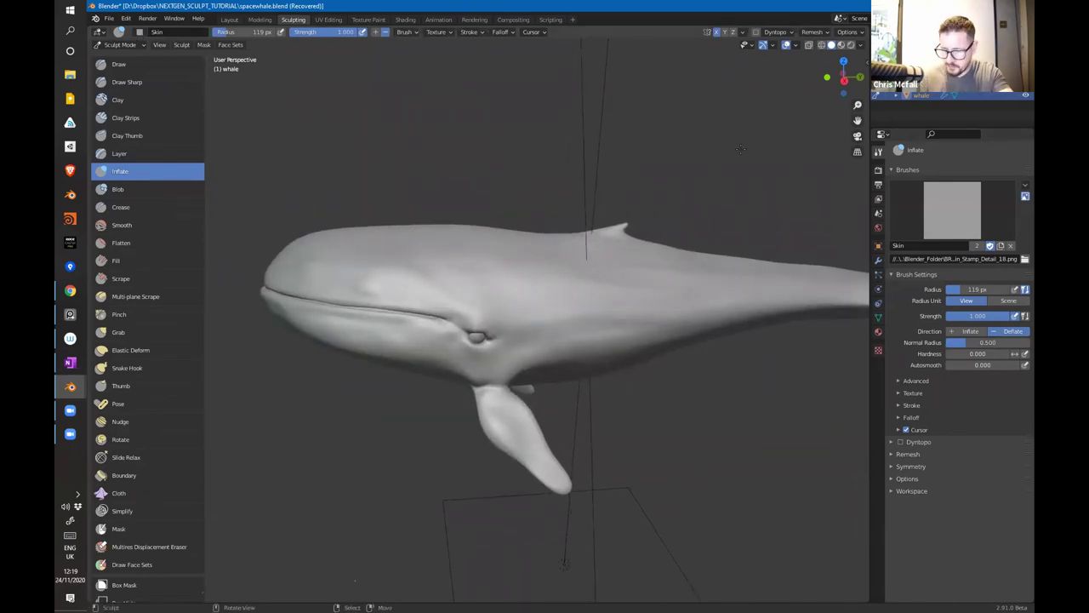
# Step: Review the Skin brush's texture, set its stroke method to Anchored, and try a stamp on the whale's side
pyautogui.click(966, 211)
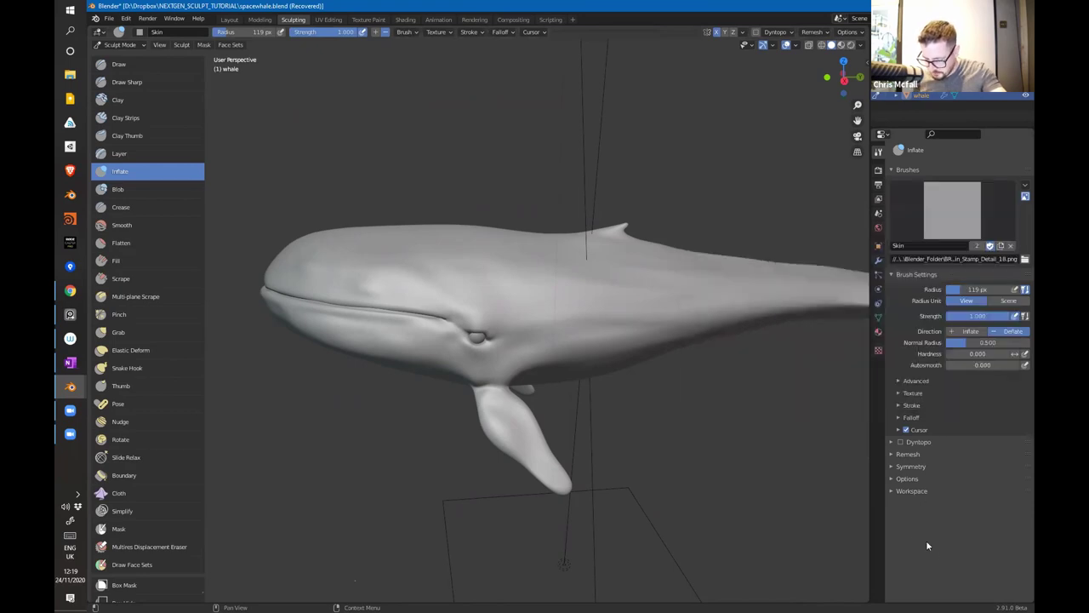
pyautogui.click(878, 350)
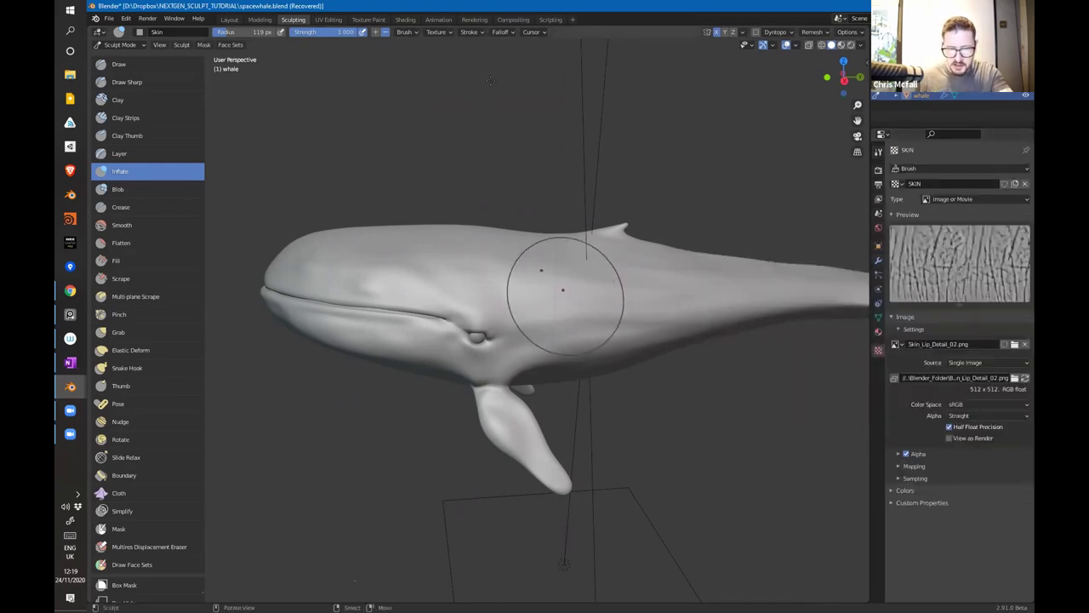
pyautogui.click(472, 31)
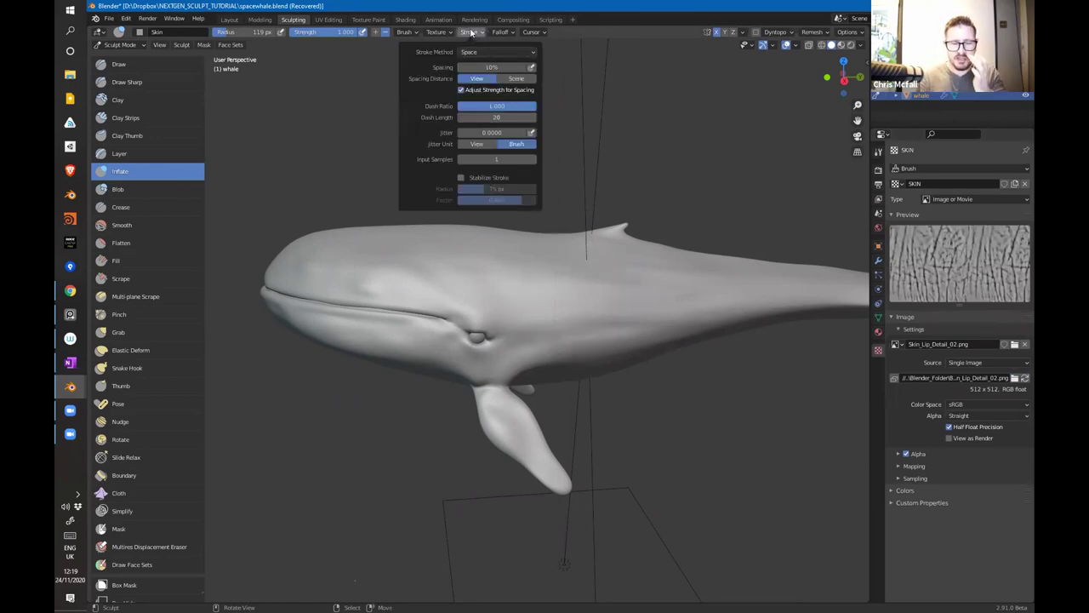
pyautogui.click(491, 53)
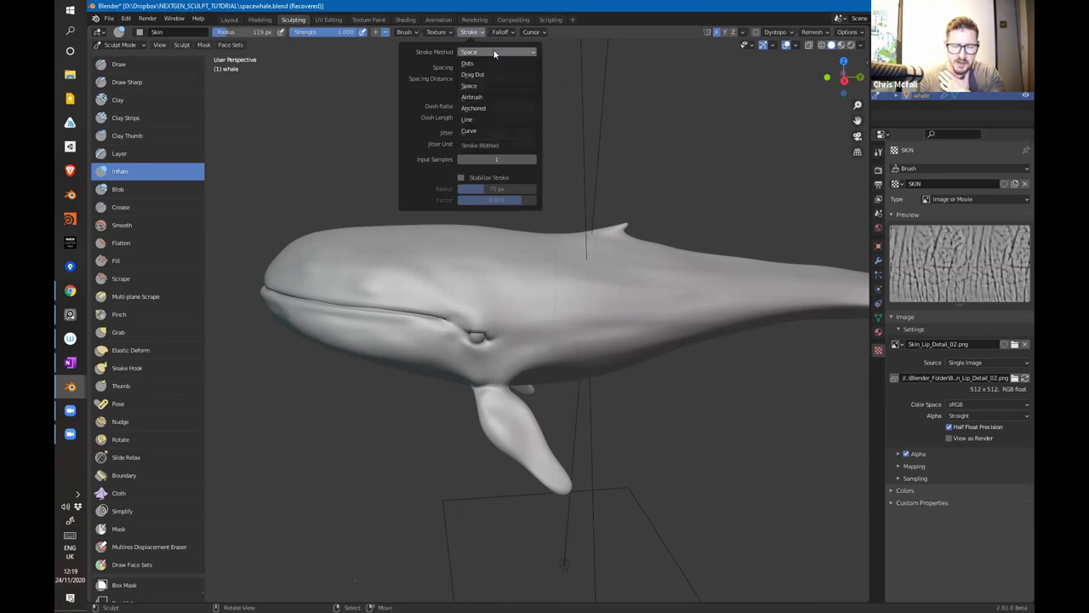
pyautogui.click(489, 111)
pyautogui.moveTo(545, 309)
pyautogui.mouseDown()
pyautogui.moveTo(582, 295)
pyautogui.moveTo(548, 310)
pyautogui.mouseUp()
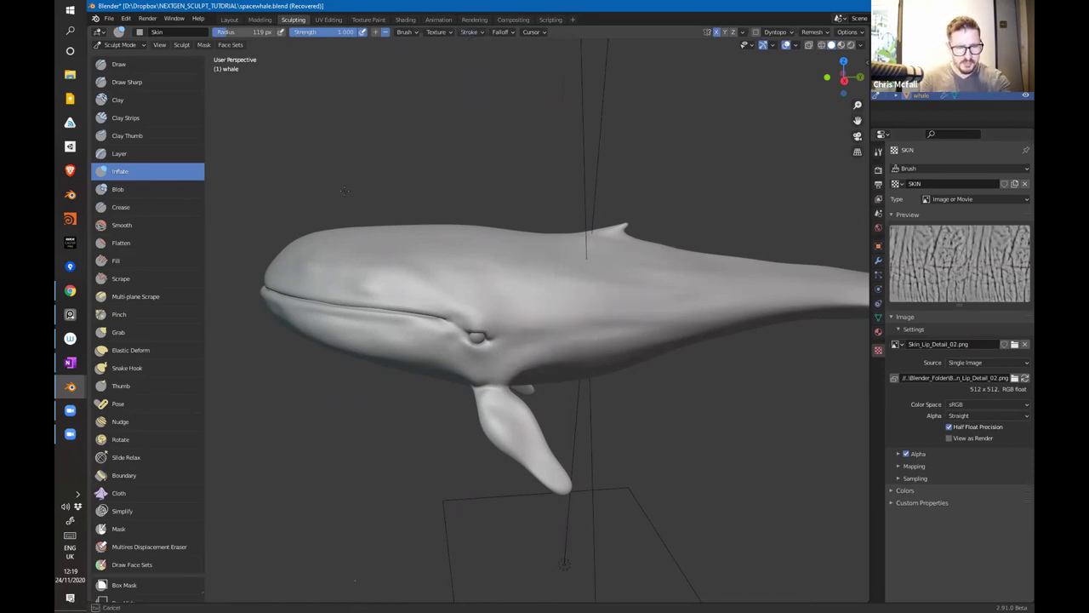
# Step: Enable the whale's Multires modifier in the viewport and remove its Subdivision modifier
pyautogui.click(879, 261)
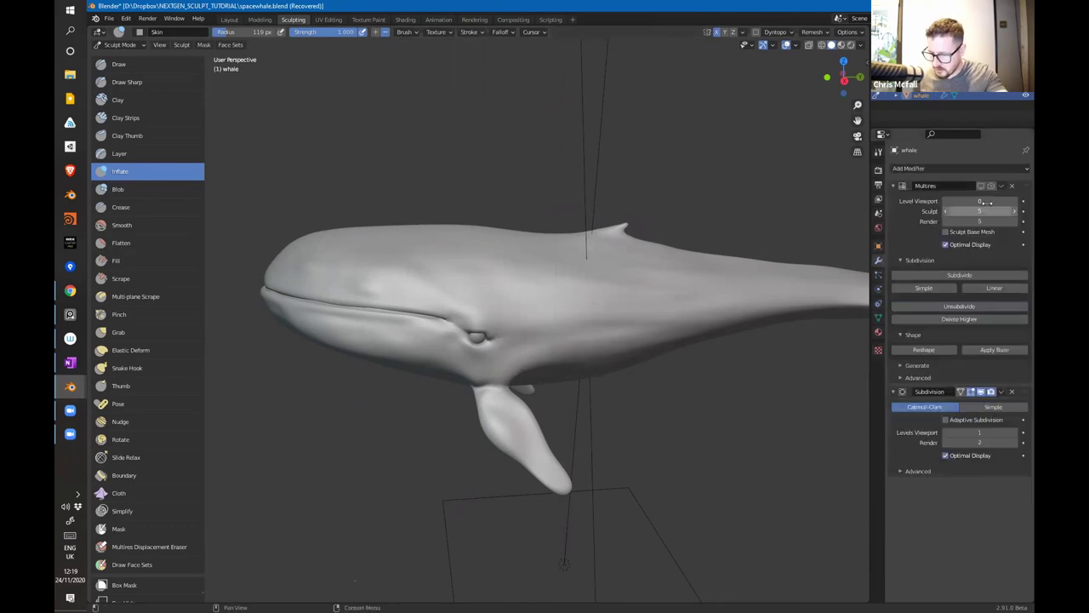
pyautogui.click(980, 186)
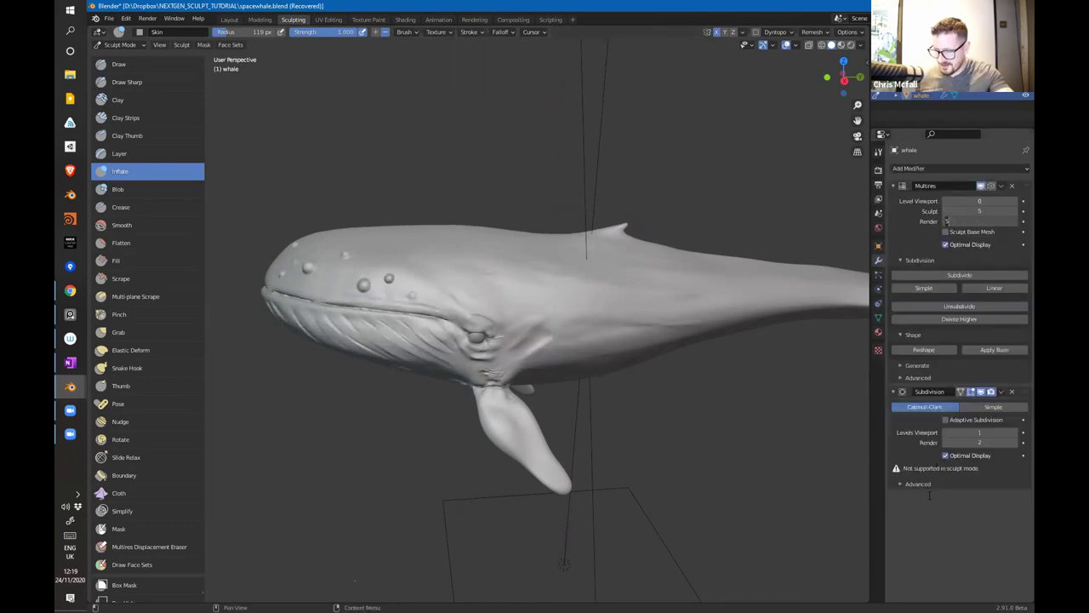
pyautogui.click(1011, 391)
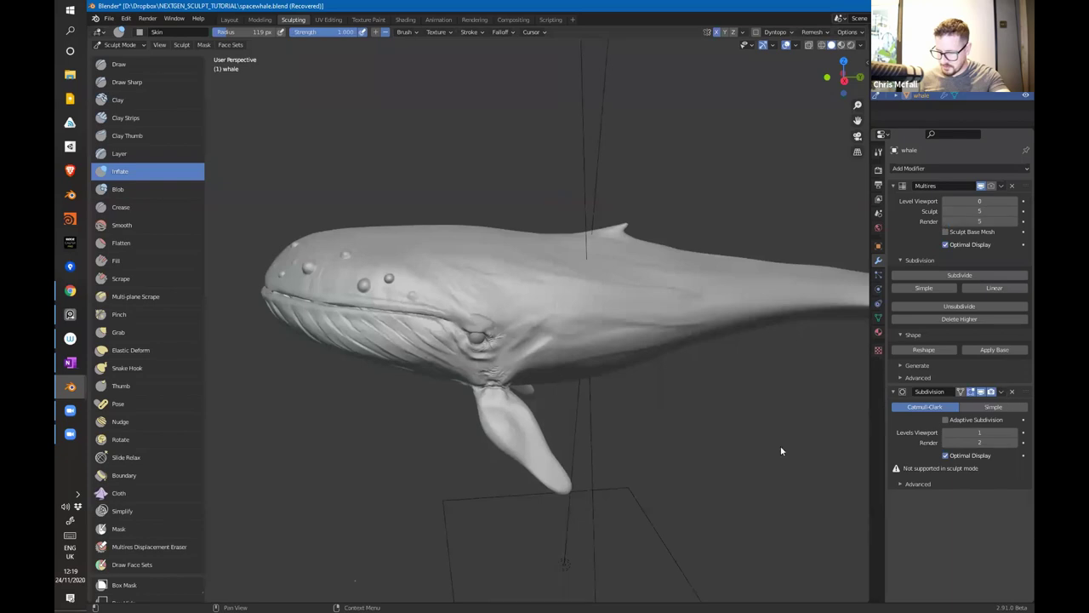
# Step: Stamp anchored skin detail onto the whale's side behind the eye, undoing unwanted attempts
pyautogui.moveTo(780, 445); pyautogui.dragTo(627, 336, button='middle')
pyautogui.scroll(4, 564, 287)
pyautogui.moveTo(564, 292)
pyautogui.mouseDown()
pyautogui.moveTo(707, 267)
pyautogui.moveTo(623, 348)
pyautogui.moveTo(669, 315)
pyautogui.moveTo(620, 328)
pyautogui.moveTo(724, 301)
pyautogui.moveTo(624, 312)
pyautogui.moveTo(684, 317)
pyautogui.moveTo(581, 313)
pyautogui.moveTo(693, 317)
pyautogui.moveTo(673, 313)
pyautogui.mouseUp()
pyautogui.hotkey('ctrl', 'z')
pyautogui.hotkey('ctrl', 'z')
pyautogui.hotkey('ctrl', 'z')
pyautogui.hotkey('ctrl', 'z')
pyautogui.hotkey('ctrl', 'z')
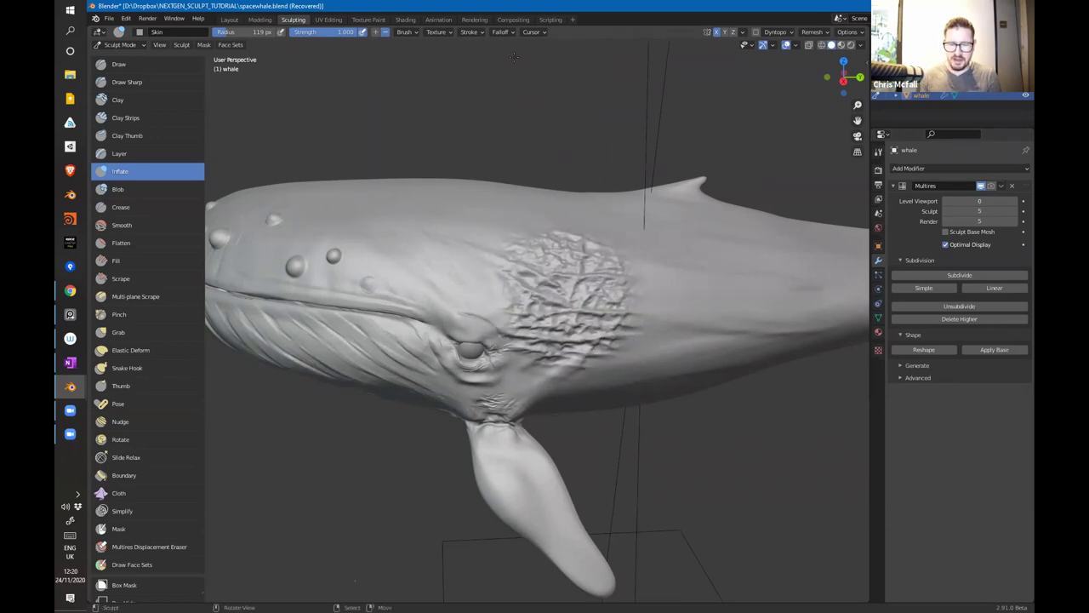
# Step: Brush skin detail along the whale's flank with the stroke method set to Space, and smooth the wrinkled area
pyautogui.click(469, 31)
pyautogui.click(495, 52)
pyautogui.click(479, 88)
pyautogui.moveTo(627, 241)
pyautogui.mouseDown()
pyautogui.moveTo(760, 347)
pyautogui.moveTo(841, 434)
pyautogui.mouseUp()
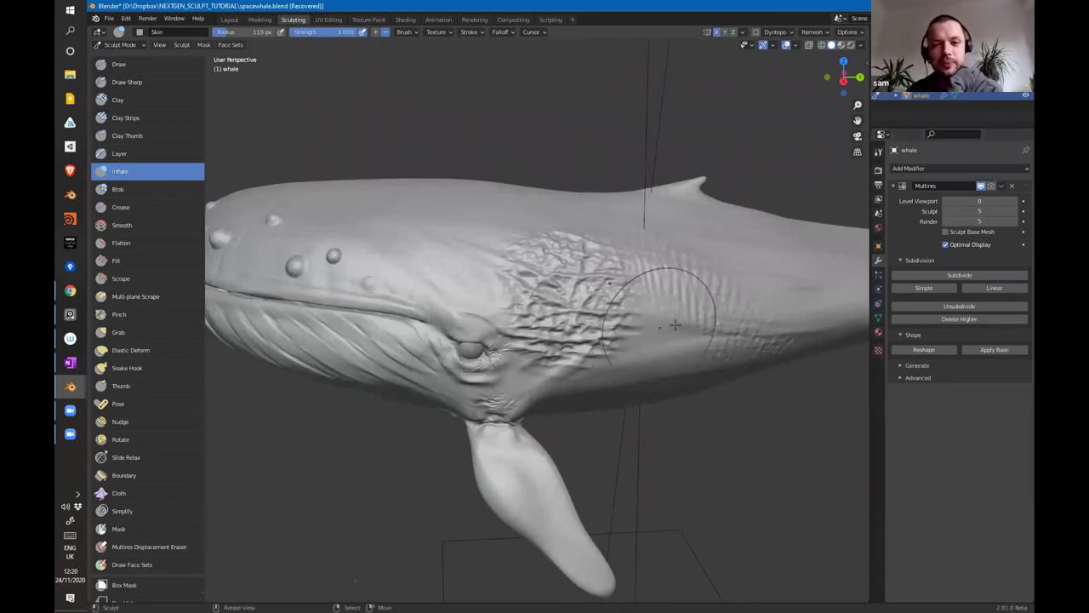
pyautogui.moveTo(577, 328)
pyautogui.keyDown('shift'); pyautogui.mouseDown()
pyautogui.moveTo(622, 236)
pyautogui.moveTo(702, 375)
pyautogui.mouseUp(); pyautogui.keyUp('shift')
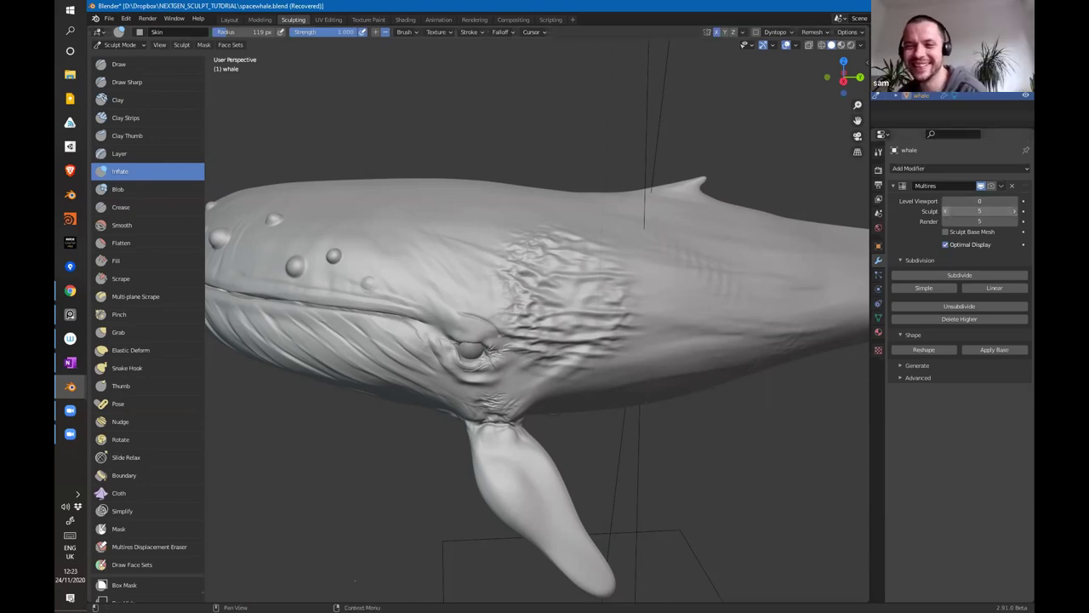
# Step: Lower the Multires sculpt level to 0 and enter Edit Mode to inspect the whale's base mesh
pyautogui.click(946, 212)
pyautogui.click(947, 212)
pyautogui.moveTo(927, 210); pyautogui.dragTo(915, 210)
pyautogui.moveTo(562, 318)
pyautogui.mouseDown(button='middle')
pyautogui.moveTo(553, 298)
pyautogui.moveTo(596, 303)
pyautogui.mouseUp(button='middle')
pyautogui.hotkey('ctrl', 'Tab')
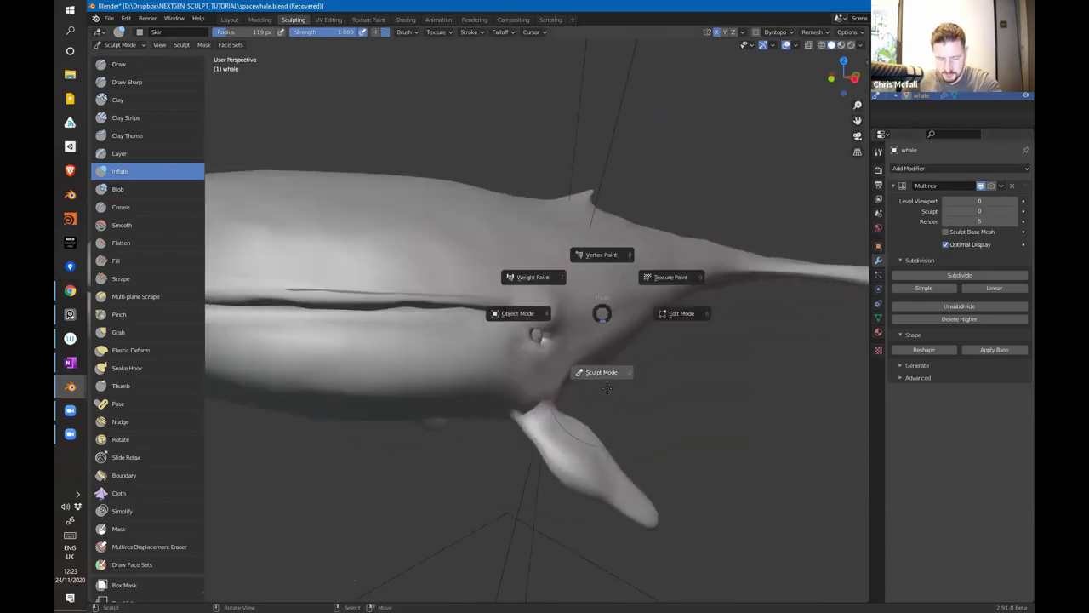
pyautogui.click(672, 313)
pyautogui.moveTo(672, 313); pyautogui.dragTo(869, 245, button='middle')
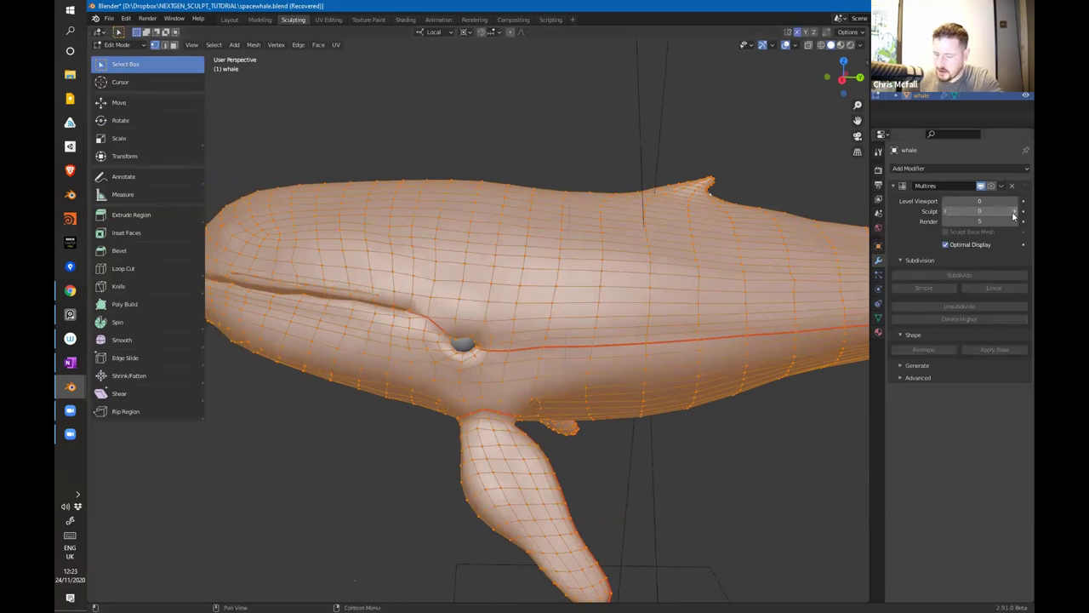
# Step: Return the whale to Object Mode and set the Multires sculpt and viewport levels to 5
pyautogui.hotkey('ctrl', 'Tab')
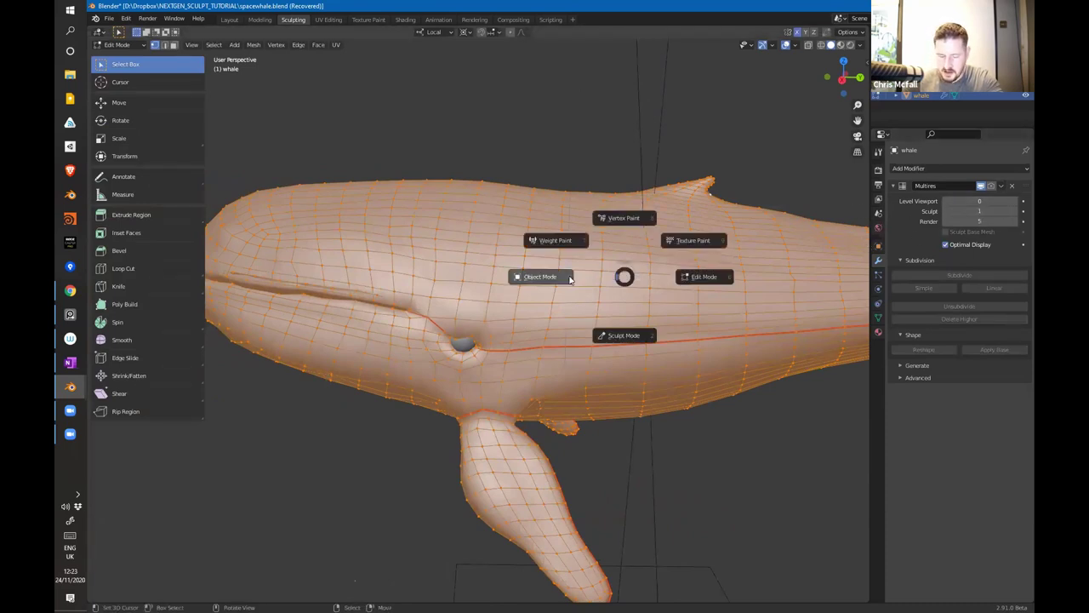
pyautogui.click(545, 275)
pyautogui.click(1018, 211)
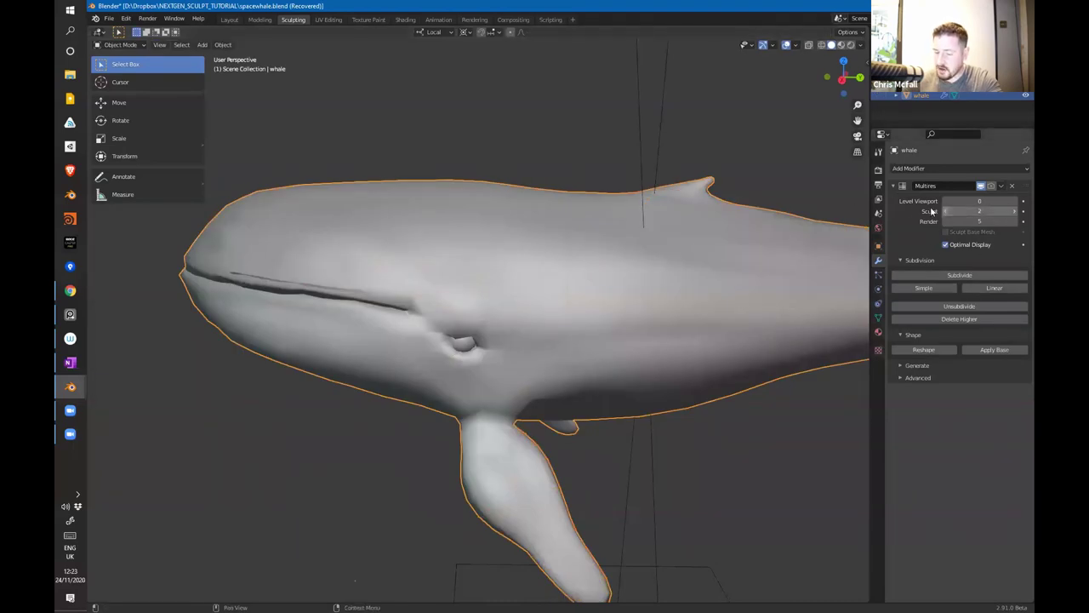
pyautogui.click(1013, 211)
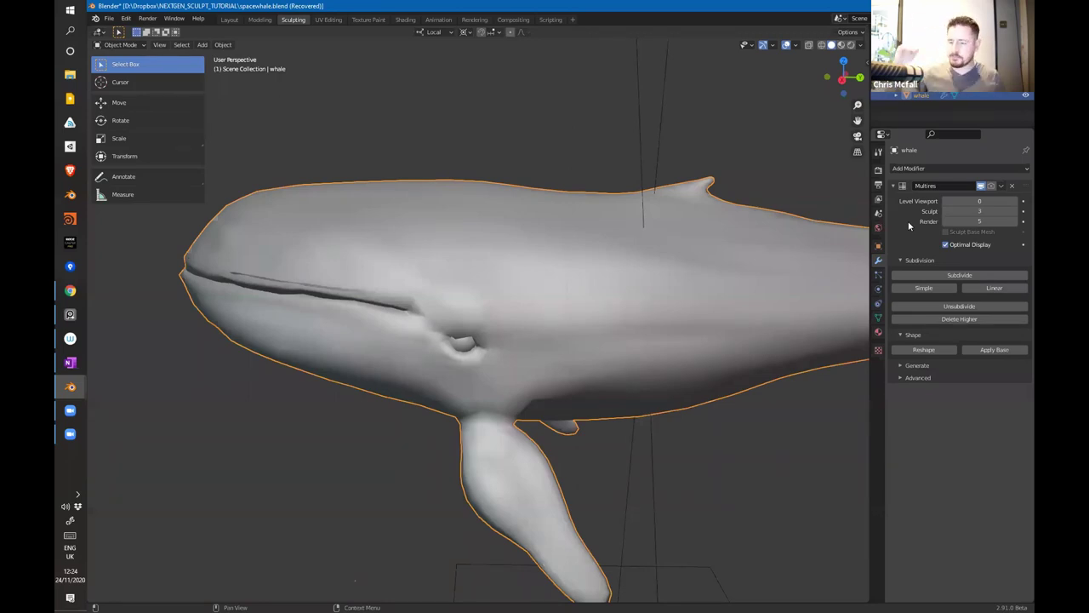
pyautogui.doubleClick(979, 211)
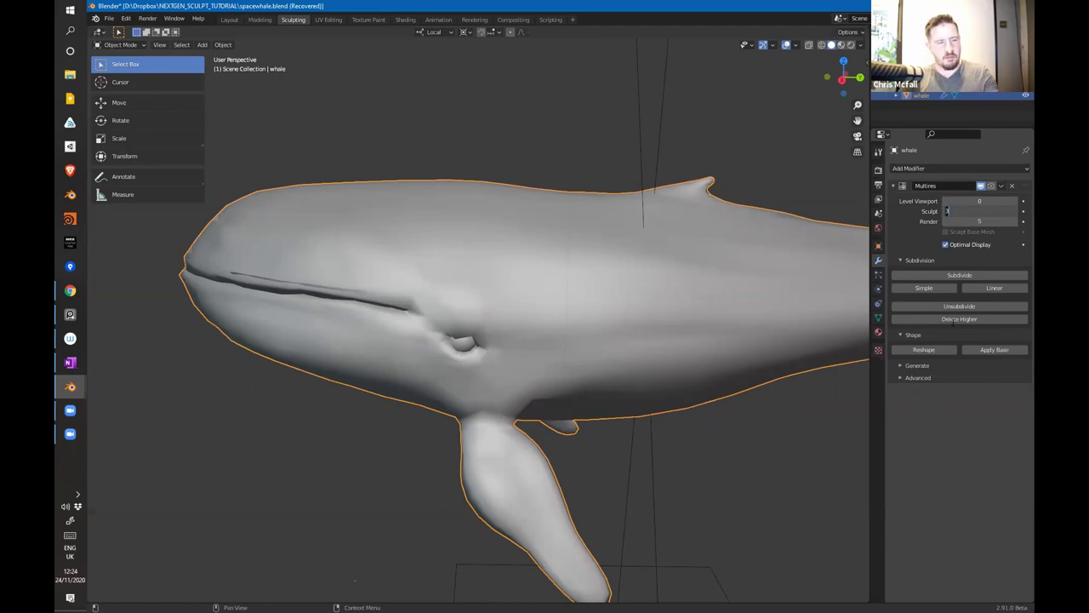
pyautogui.write('5')
pyautogui.press('Return')
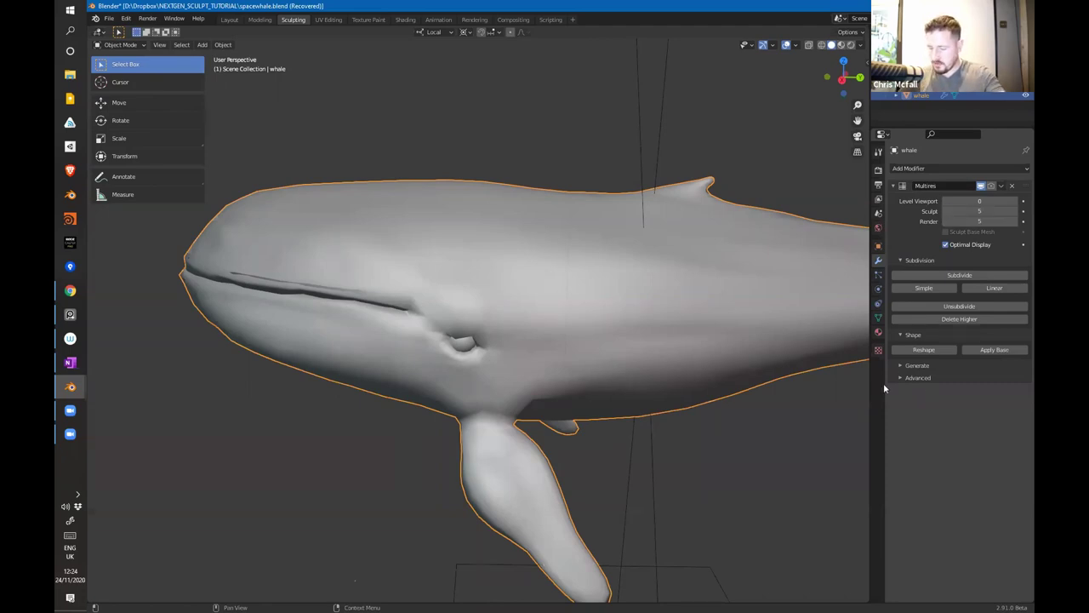
pyautogui.doubleClick(979, 202)
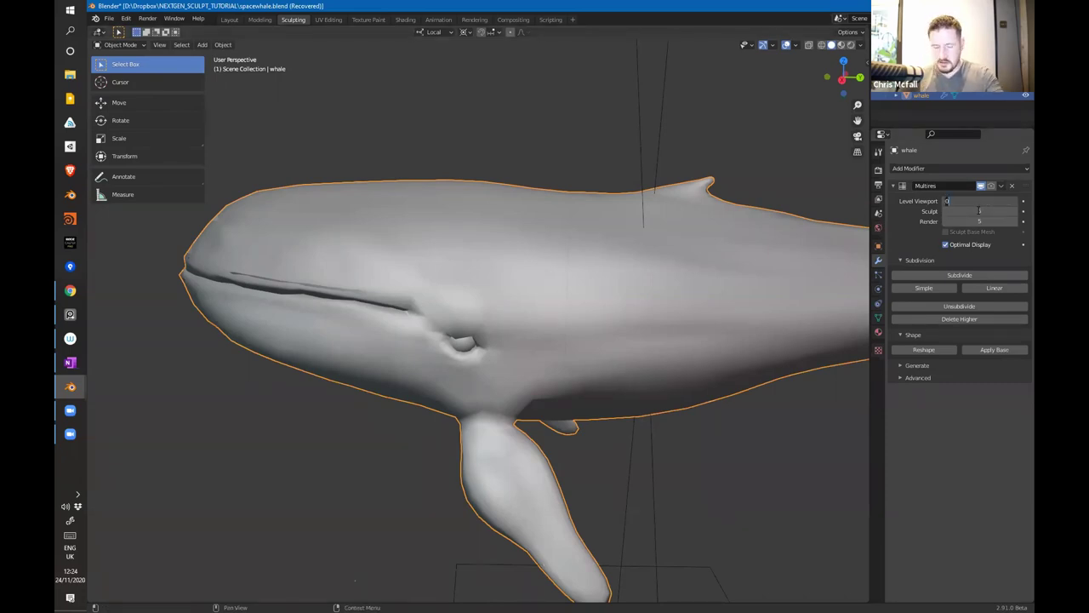
pyautogui.write('5')
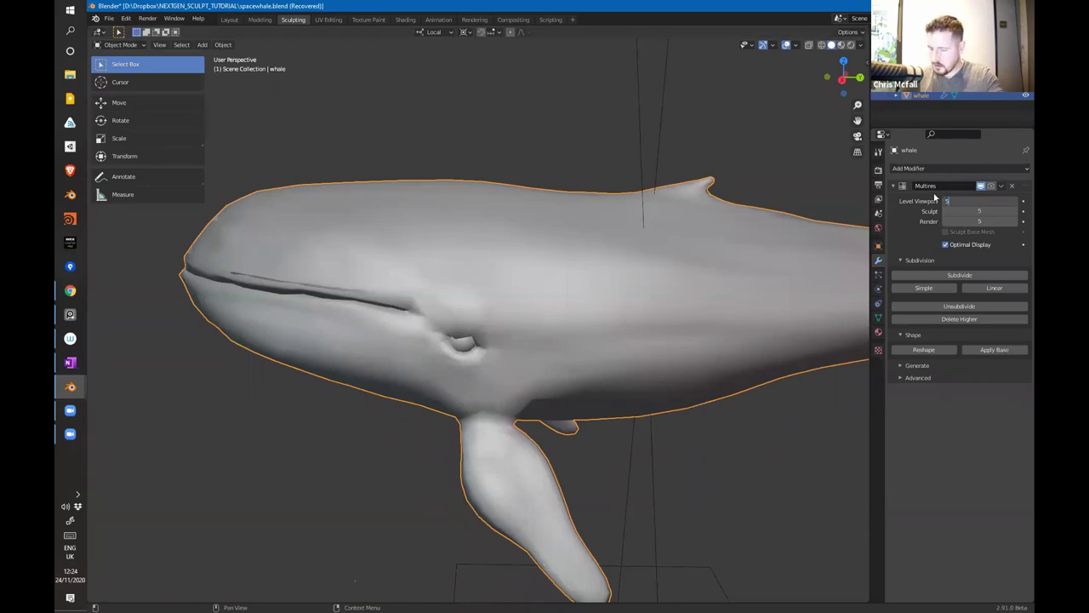
pyautogui.press('Return')
# Step: Set the whale's Multires sculpt and viewport levels to 4
pyautogui.doubleClick(962, 211)
pyautogui.write('4')
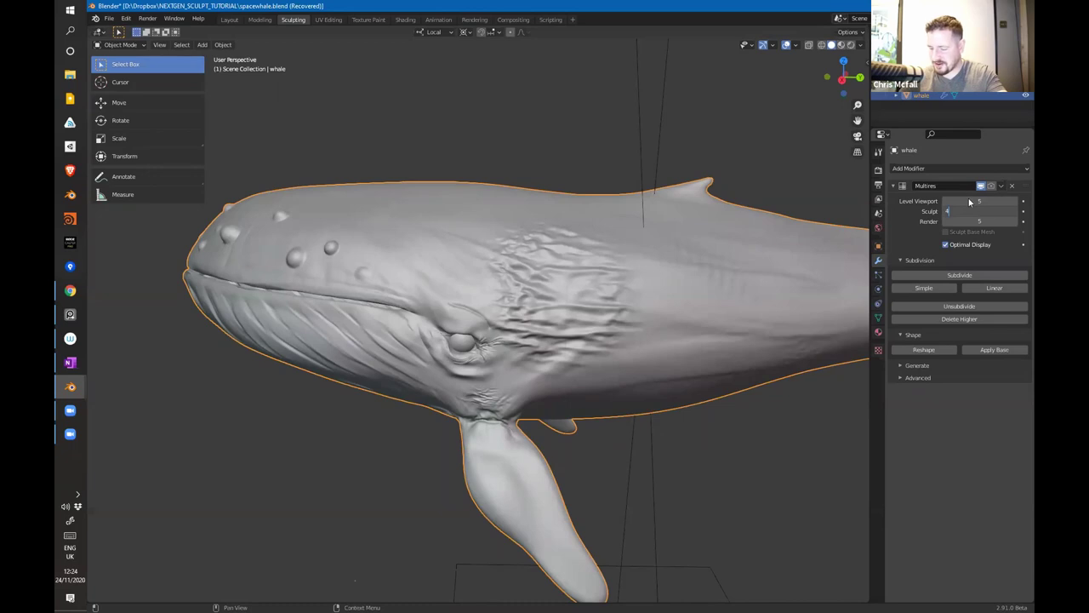
pyautogui.press('Return')
pyautogui.doubleClick(979, 201)
pyautogui.write('4')
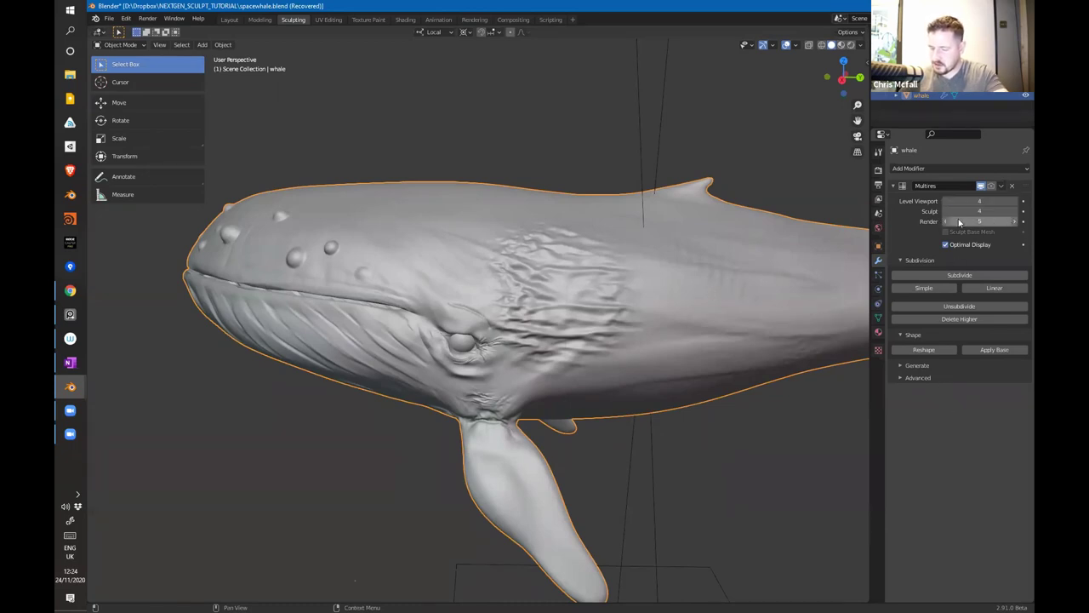
pyautogui.click(1001, 186)
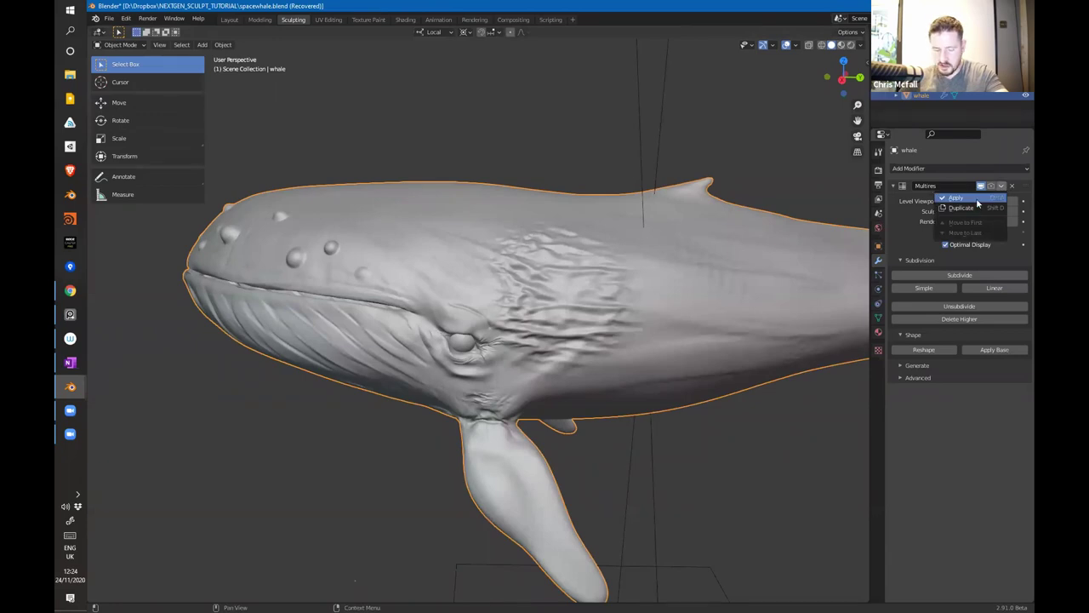
# Step: Enter Edit Mode to inspect the whale's base mesh under the Multires modifier, and return to Object Mode
pyautogui.hotkey('ctrl', 'Tab')
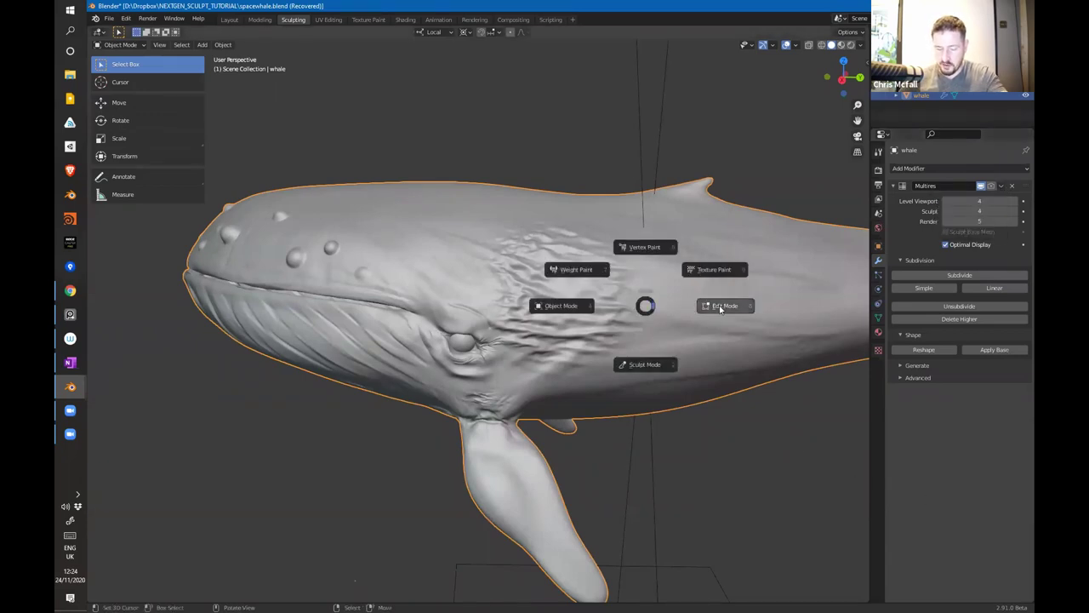
pyautogui.click(720, 308)
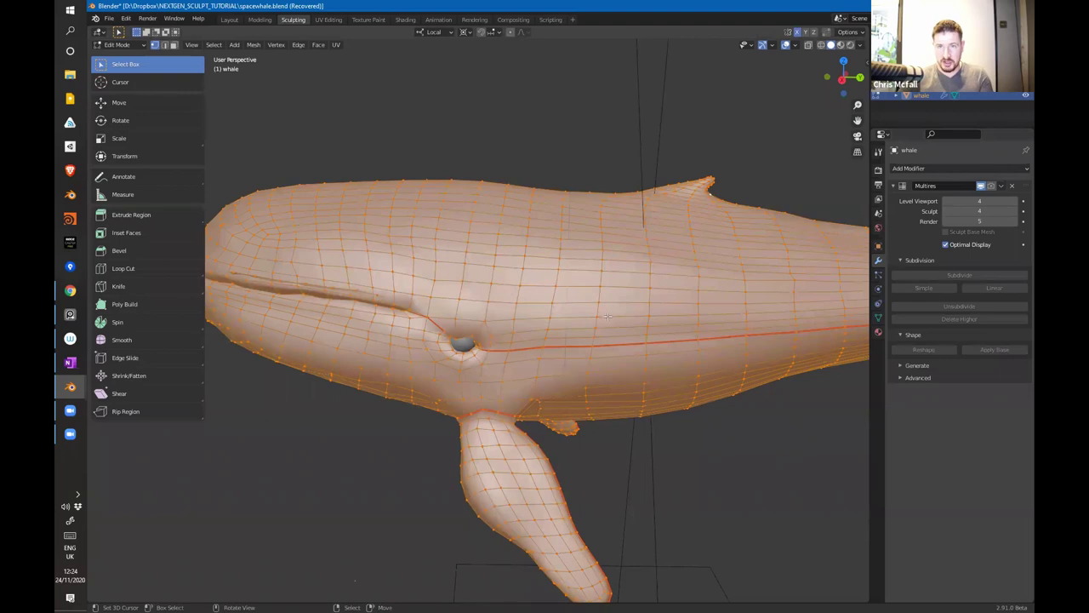
pyautogui.moveTo(608, 317); pyautogui.dragTo(625, 272, button='middle')
pyautogui.hotkey('ctrl', 'Tab')
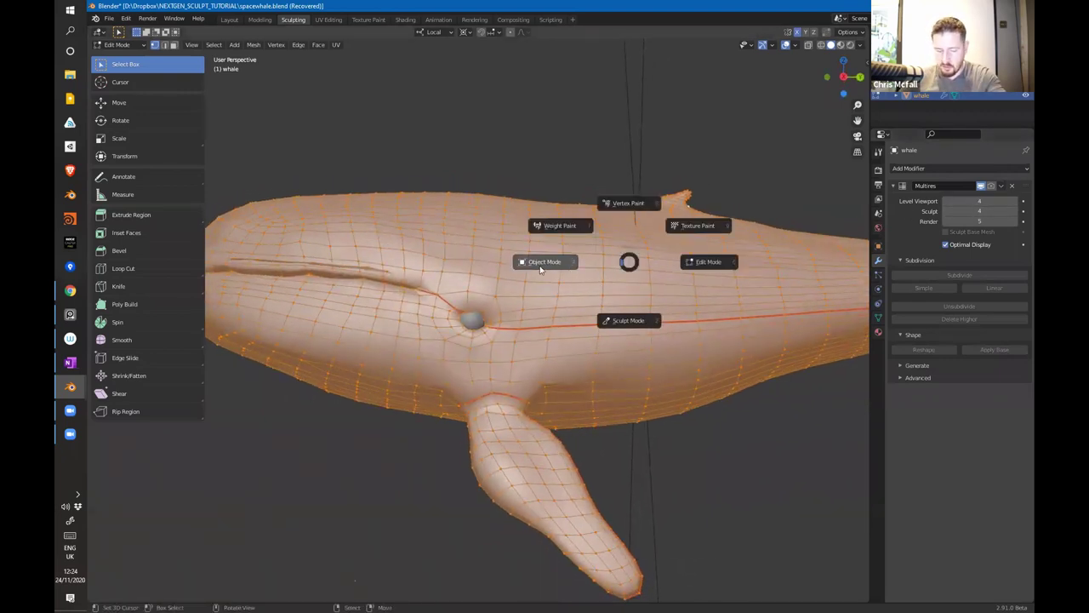
pyautogui.click(541, 263)
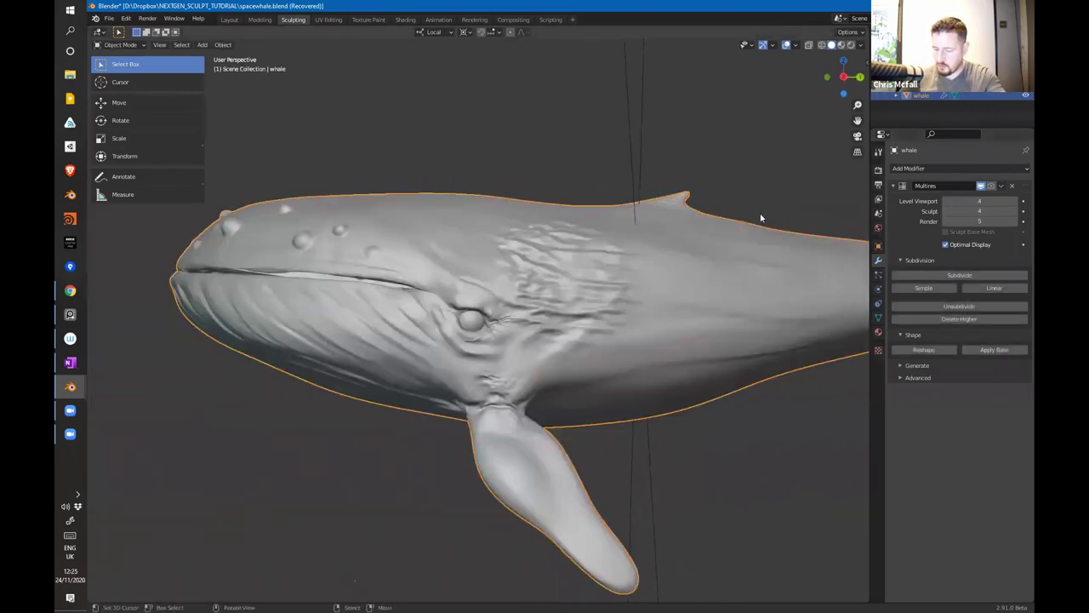
# Step: Apply the Multires modifier to the whale and inspect the applied geometry in Edit Mode
pyautogui.click(1000, 185)
pyautogui.click(956, 199)
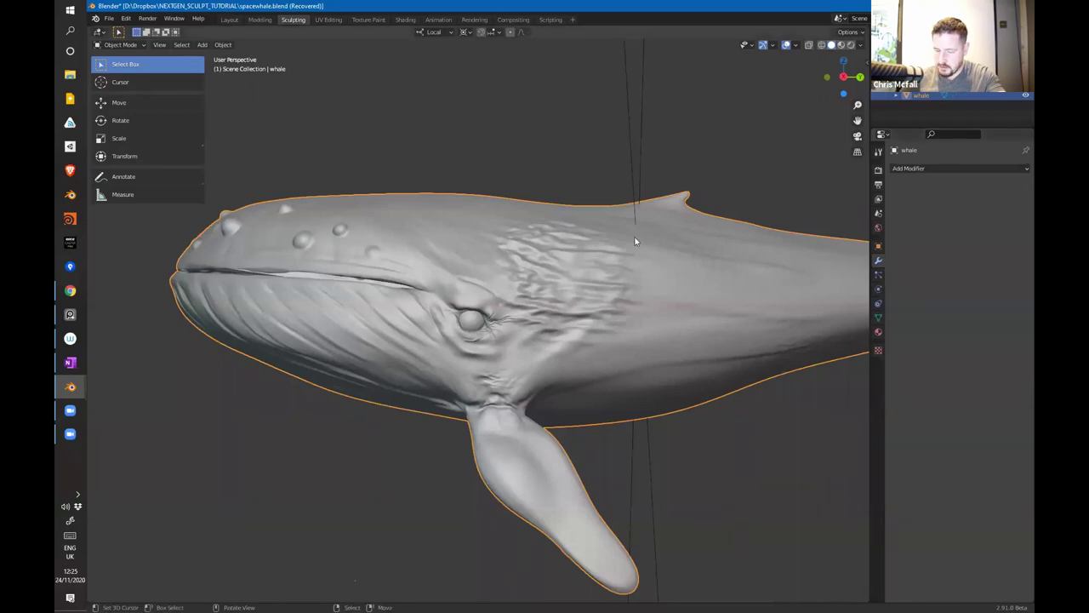
pyautogui.hotkey('ctrl', 'Tab')
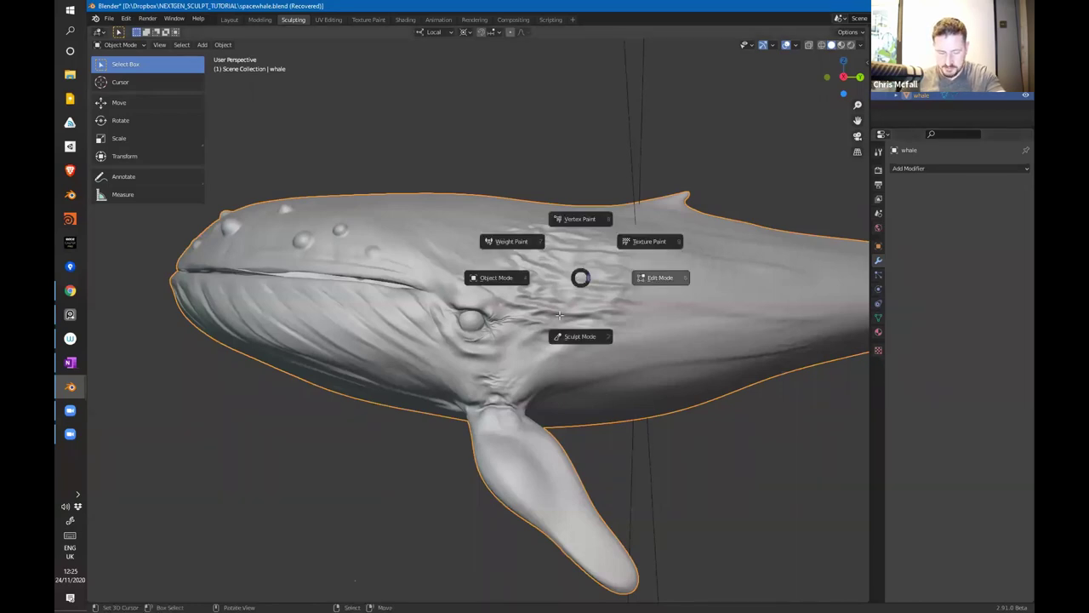
pyautogui.press('Tab')
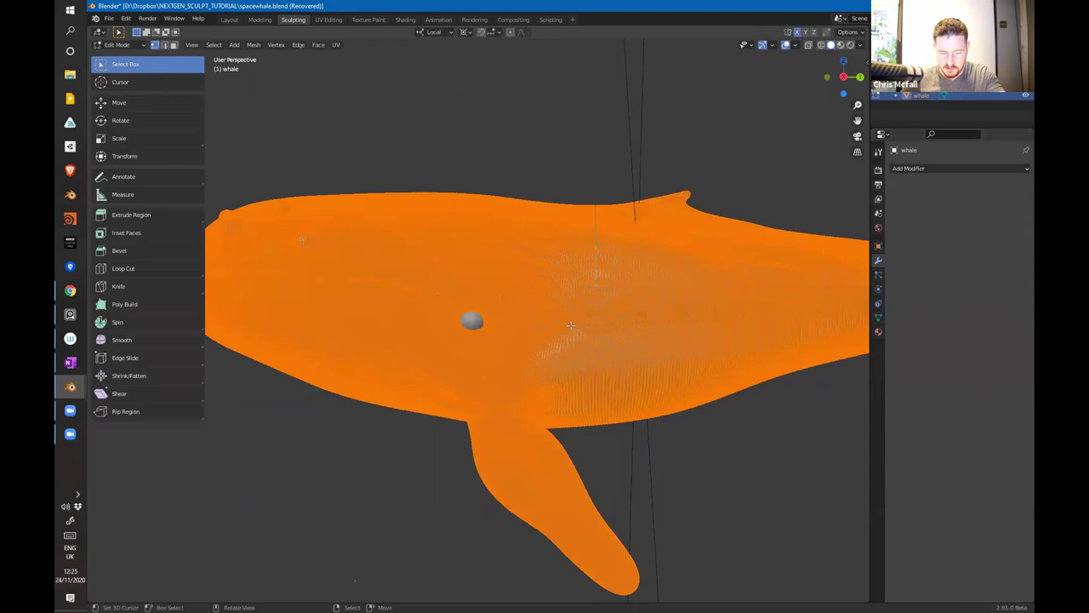
pyautogui.moveTo(571, 326); pyautogui.dragTo(564, 325, button='middle')
pyautogui.scroll(4, 493, 325)
pyautogui.moveTo(493, 326); pyautogui.dragTo(493, 325, button='middle')
pyautogui.scroll(-10, 494, 323)
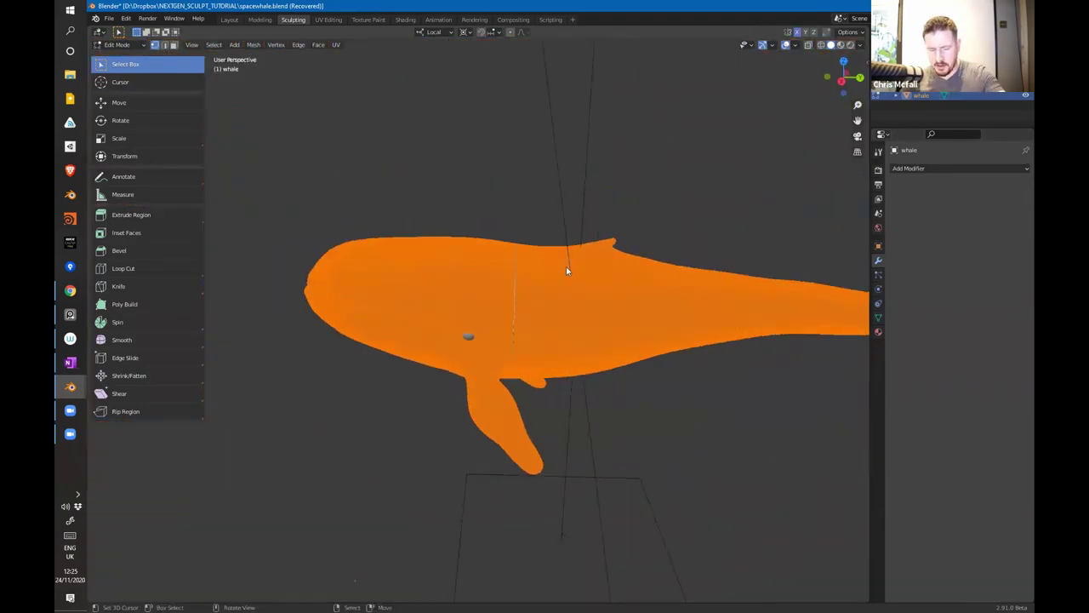
# Step: Compare the whale's sculpted surface in Object Mode with its applied wireframe in Edit Mode, ending in Object Mode
pyautogui.press('Tab')
pyautogui.click(542, 398)
pyautogui.moveTo(588, 345); pyautogui.dragTo(665, 396, button='middle')
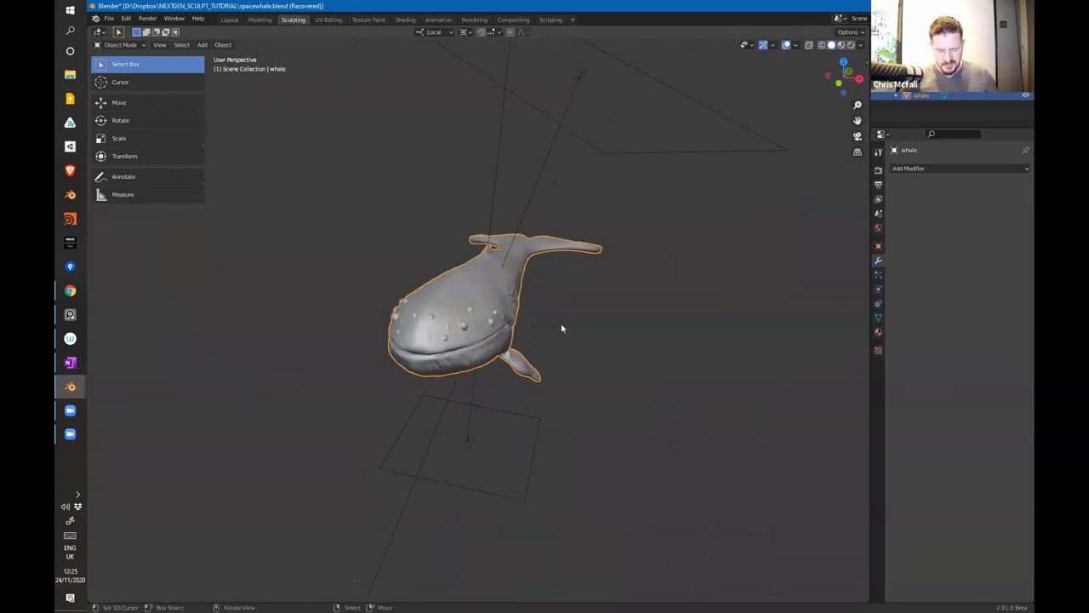
pyautogui.scroll(2, 560, 328)
pyautogui.moveTo(614, 349); pyautogui.dragTo(561, 344, button='middle')
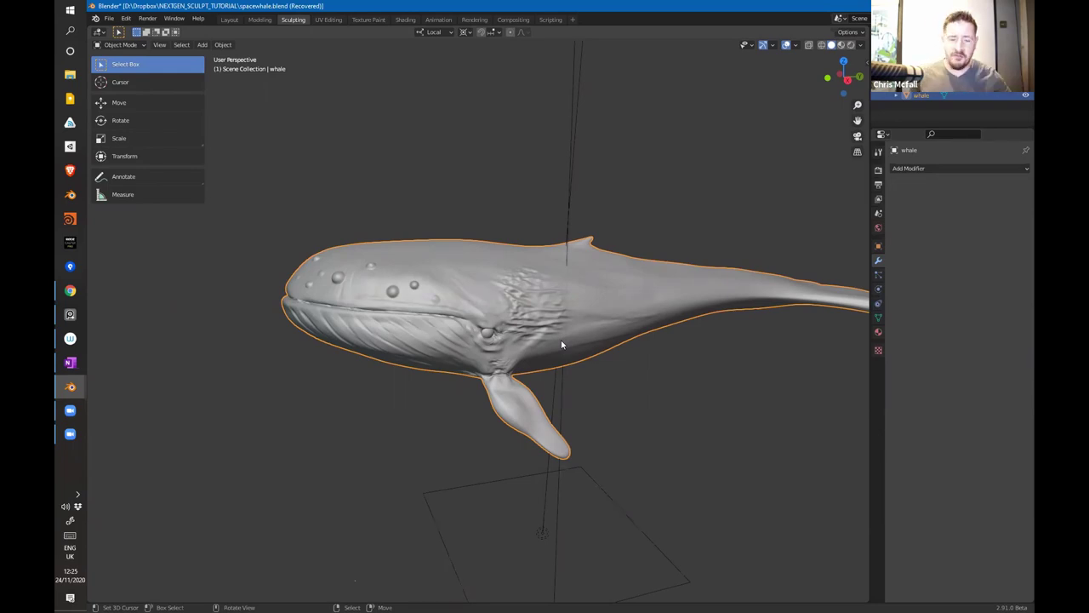
pyautogui.hotkey('ctrl', 'Tab')
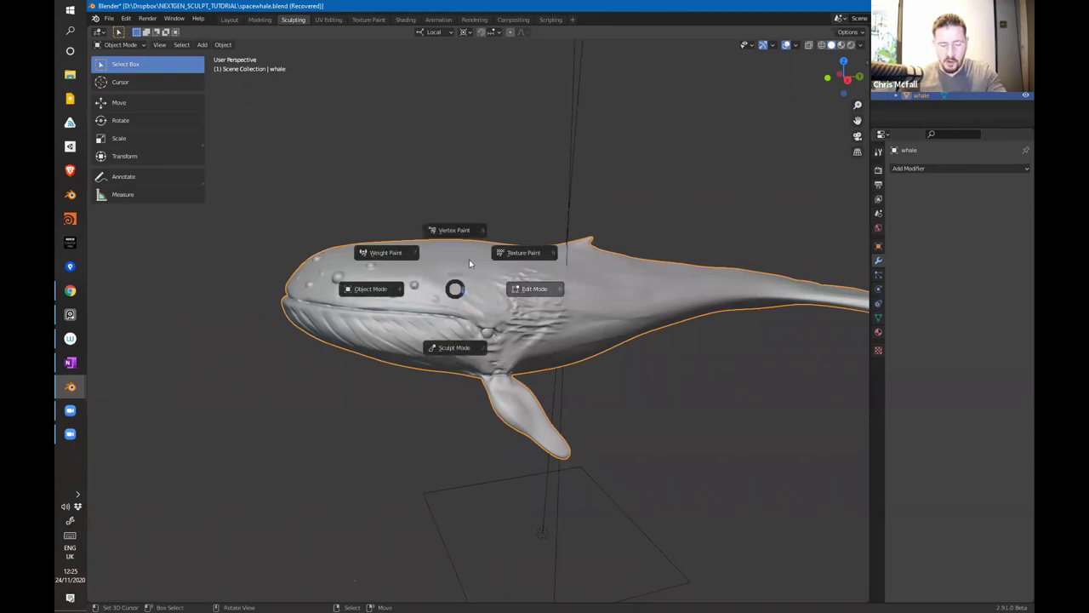
pyautogui.press('6')
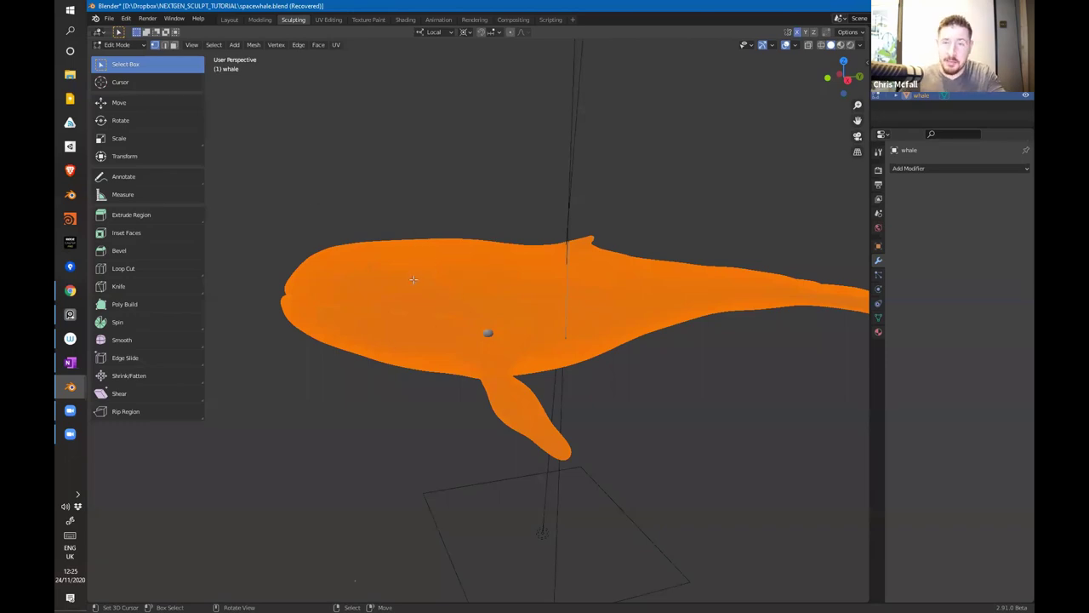
pyautogui.moveTo(499, 297); pyautogui.dragTo(544, 296, button='middle')
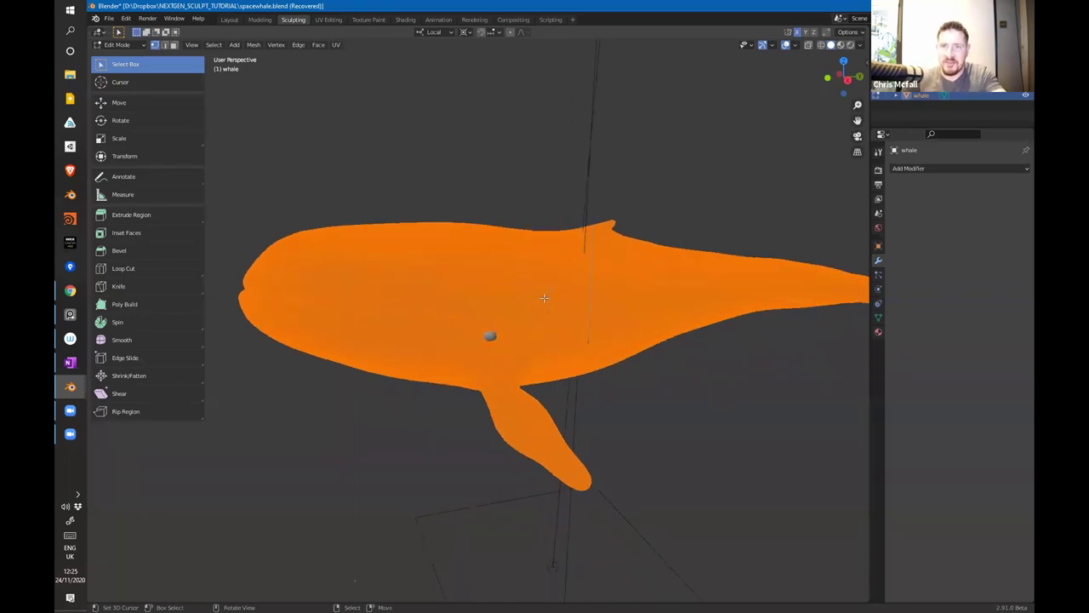
pyautogui.hotkey('ctrl', 'Tab')
pyautogui.press('4')
pyautogui.scroll(4, 579, 334)
# Step: Examine the applied mesh's density around the eye and mouth in Edit Mode and return the whale to Object Mode
pyautogui.hotkey('ctrl', 'Tab')
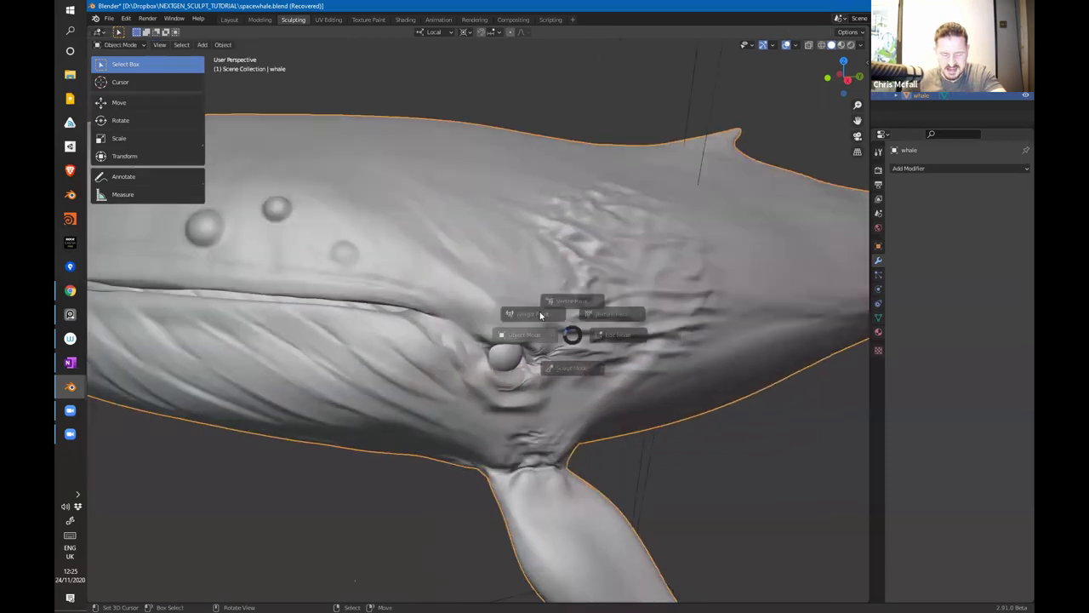
pyautogui.press('6')
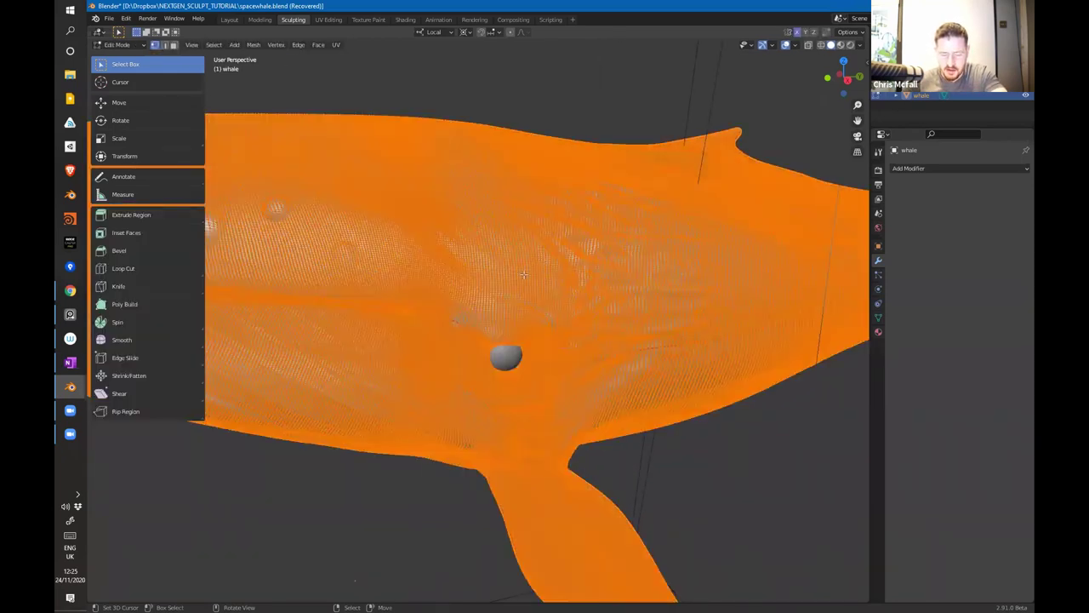
pyautogui.scroll(1, 550, 296)
pyautogui.scroll(2, 558, 308)
pyautogui.moveTo(563, 311); pyautogui.dragTo(551, 316, button='middle')
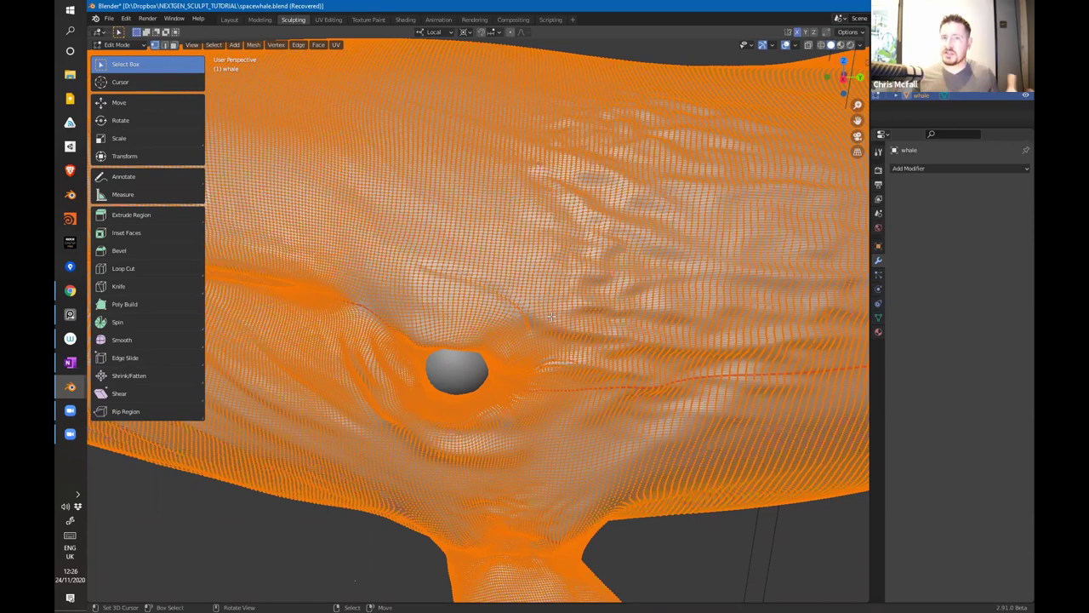
pyautogui.scroll(-8, 521, 314)
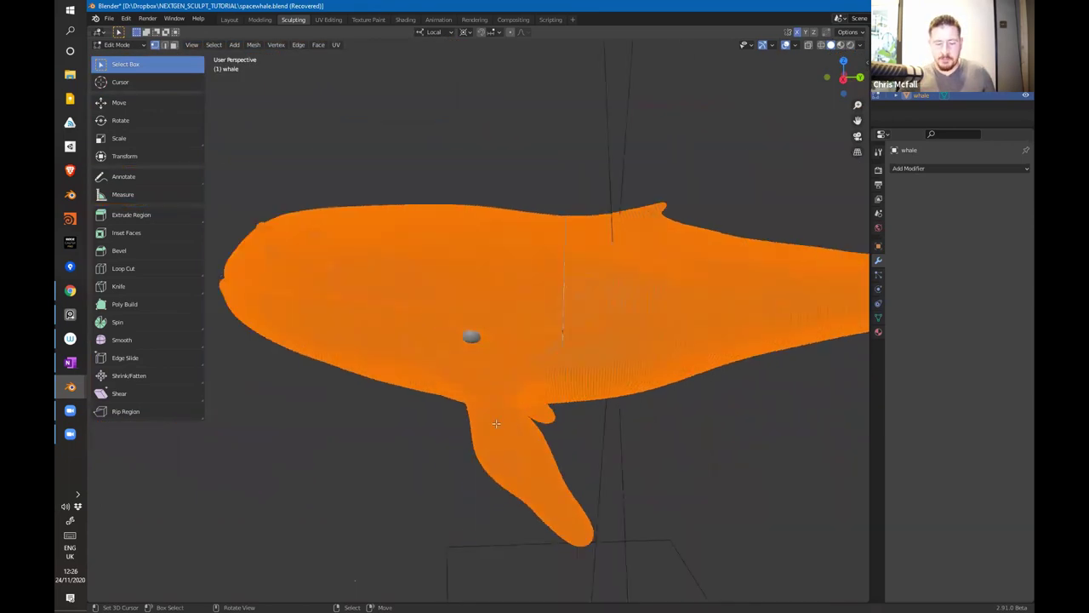
pyautogui.moveTo(524, 438); pyautogui.dragTo(614, 417, button='middle')
pyautogui.scroll(8, 615, 418)
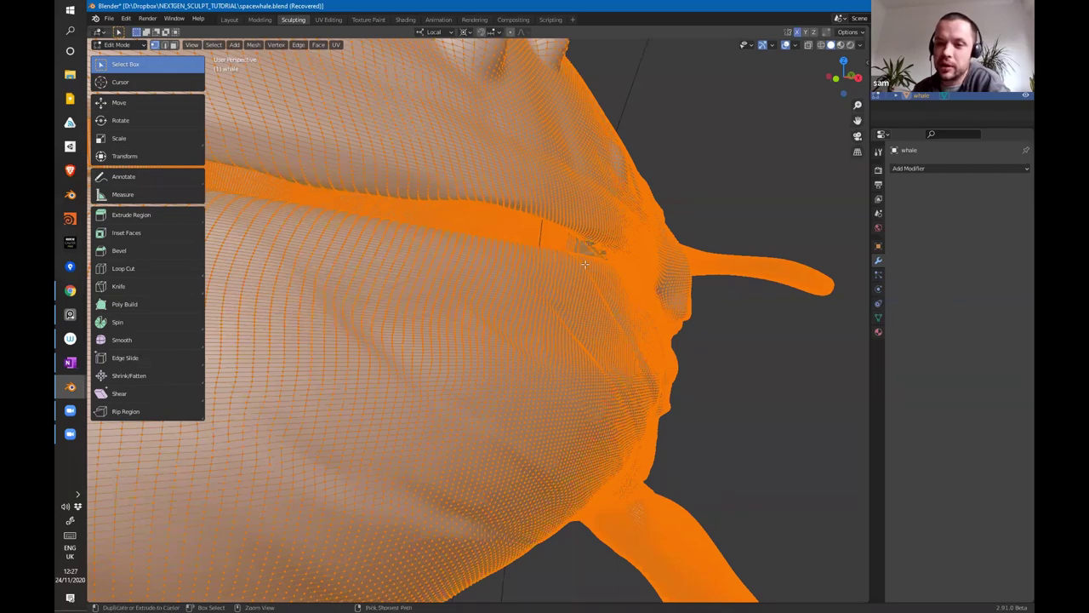
pyautogui.press('Tab')
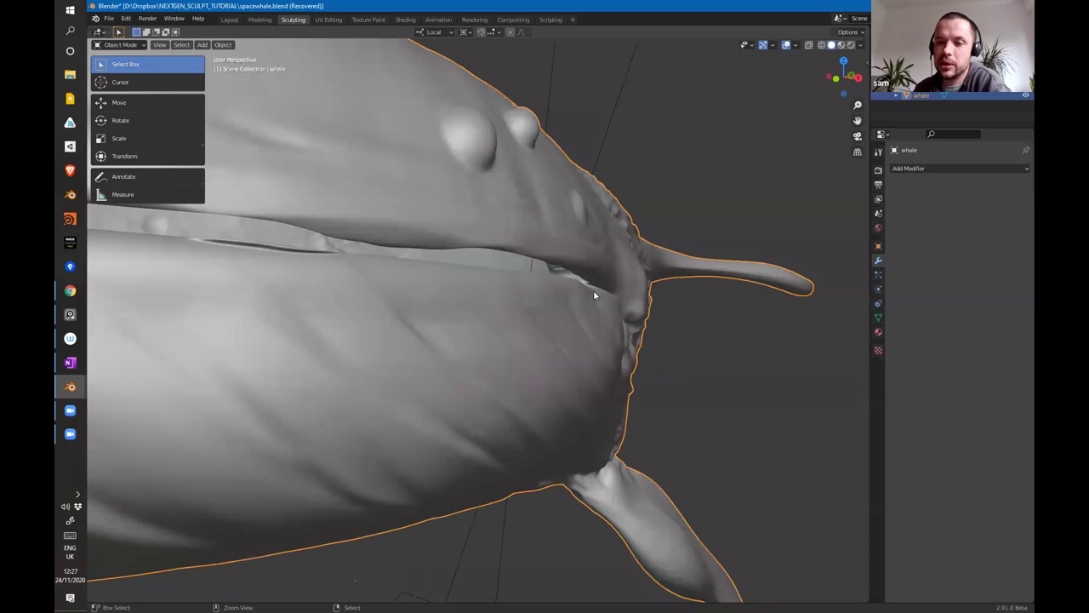
pyautogui.press('Tab')
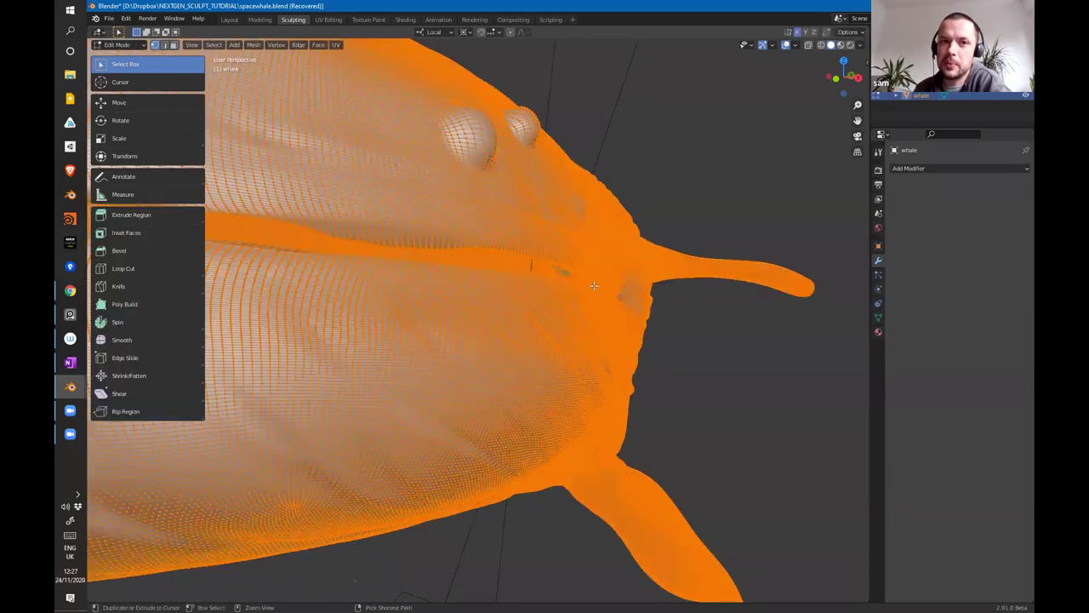
pyautogui.press('Tab')
pyautogui.moveTo(606, 300); pyautogui.dragTo(528, 336, button='middle')
# Step: Switch the whale to Sculpt Mode, examine the wrinkles around the eye, and select the Snake Hook brush
pyautogui.hotkey('ctrl', 'Tab')
pyautogui.click(536, 402)
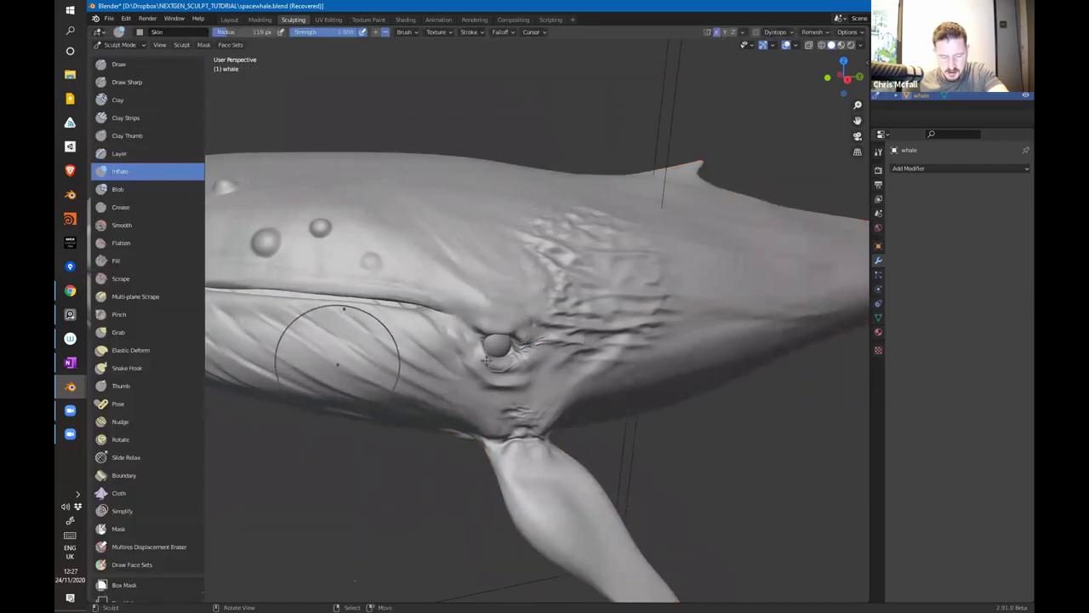
pyautogui.scroll(-4, 513, 357)
pyautogui.moveTo(526, 347); pyautogui.dragTo(505, 342, button='middle')
pyautogui.scroll(10, 506, 341)
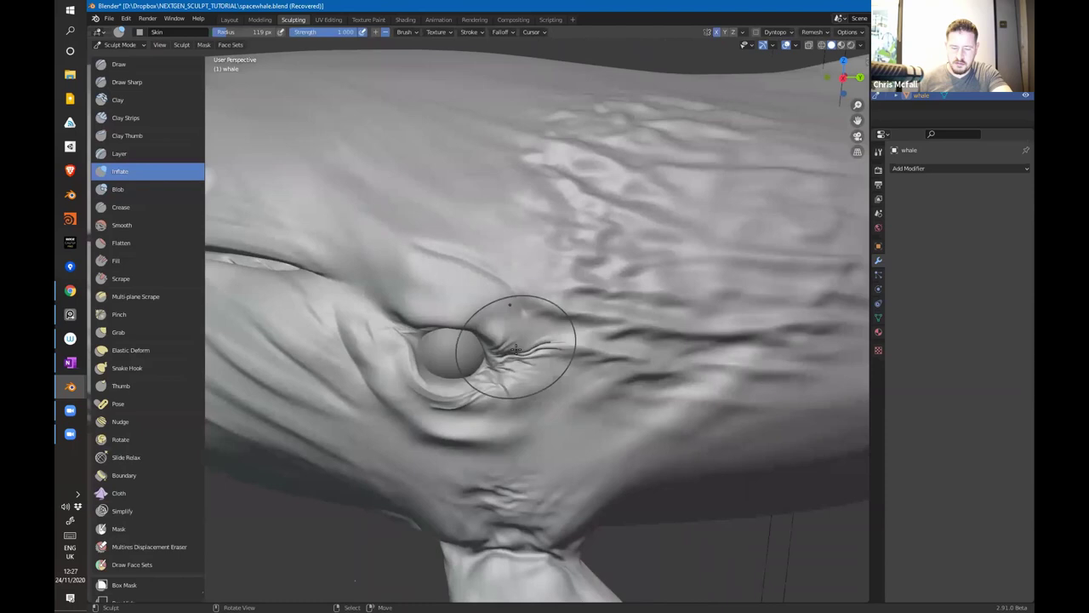
pyautogui.hotkey('ctrl', 'Tab')
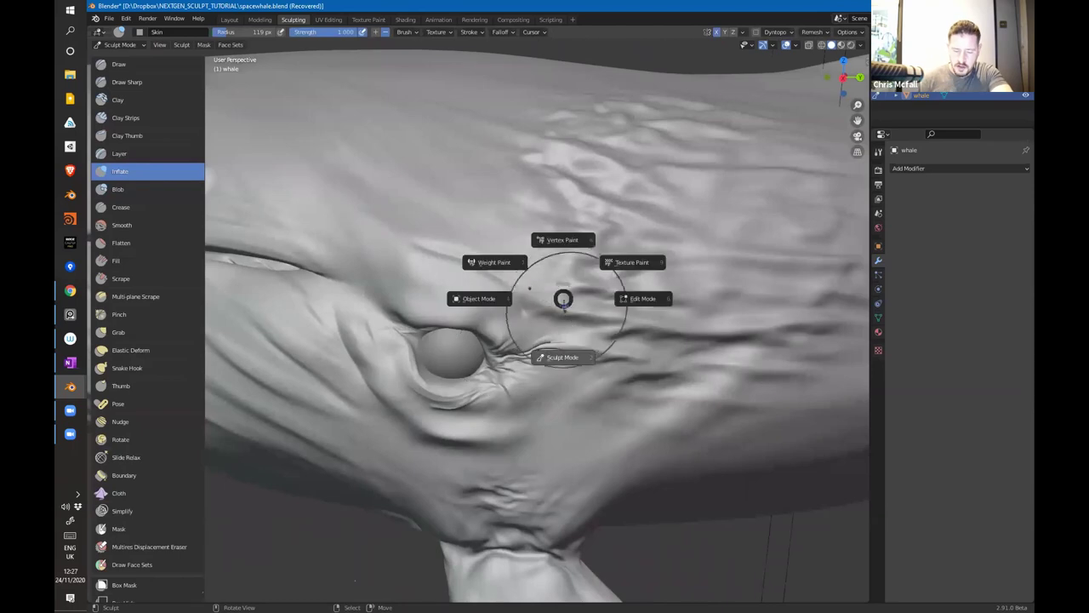
pyautogui.click(562, 357)
pyautogui.scroll(-3, 576, 340)
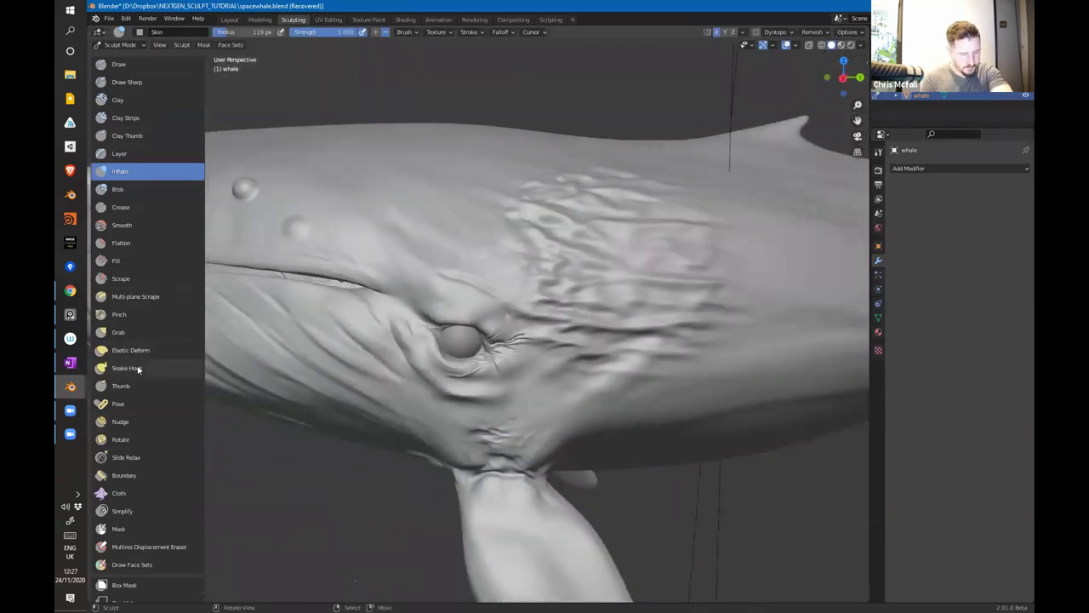
pyautogui.click(137, 368)
pyautogui.moveTo(527, 352); pyautogui.dragTo(814, 218, button='middle')
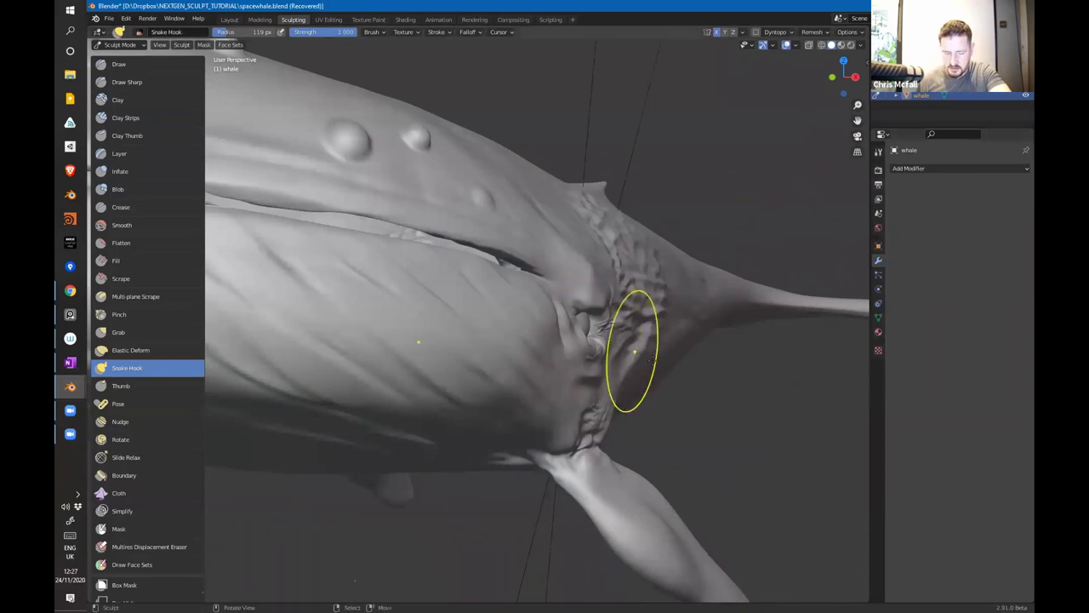
pyautogui.moveTo(652, 360); pyautogui.dragTo(622, 366, button='middle')
# Step: Undo back past the modifier application to restore the whale's Multires modifier
pyautogui.hotkey('ctrl', 'z')
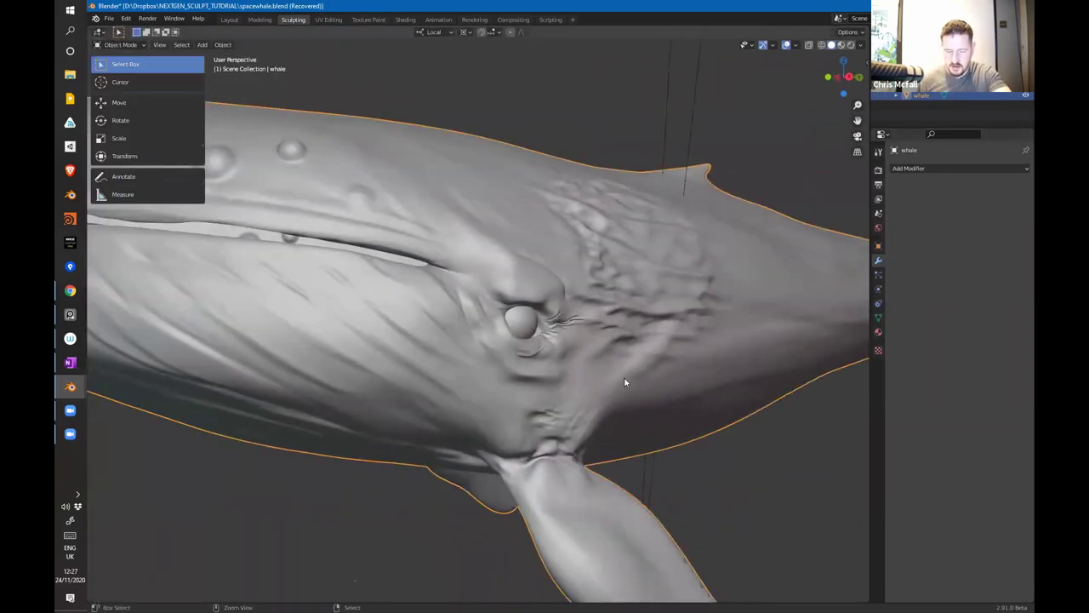
pyautogui.press('Tab')
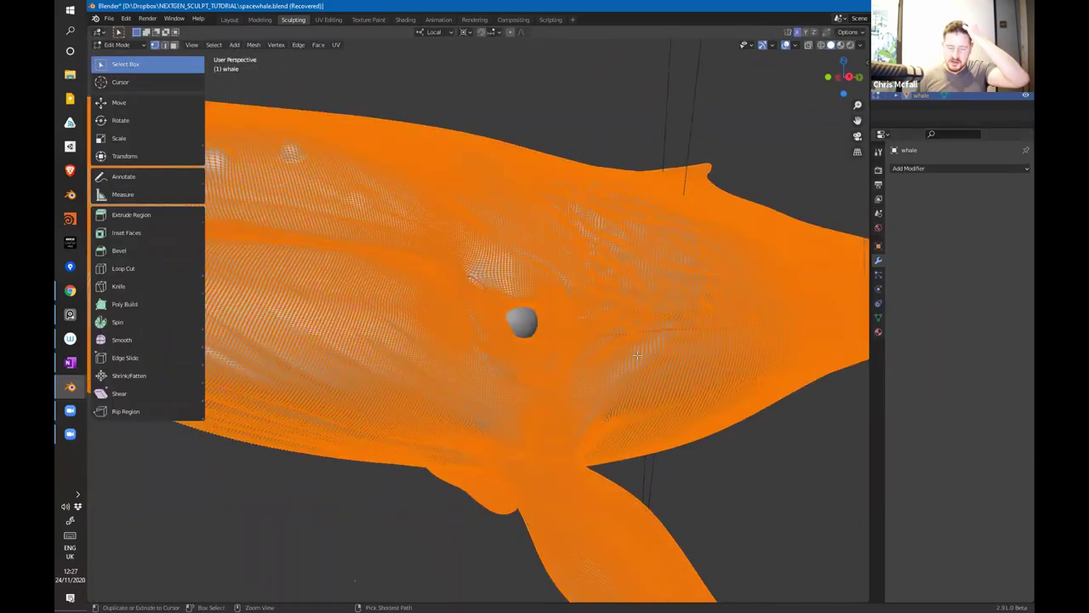
pyautogui.press('Tab')
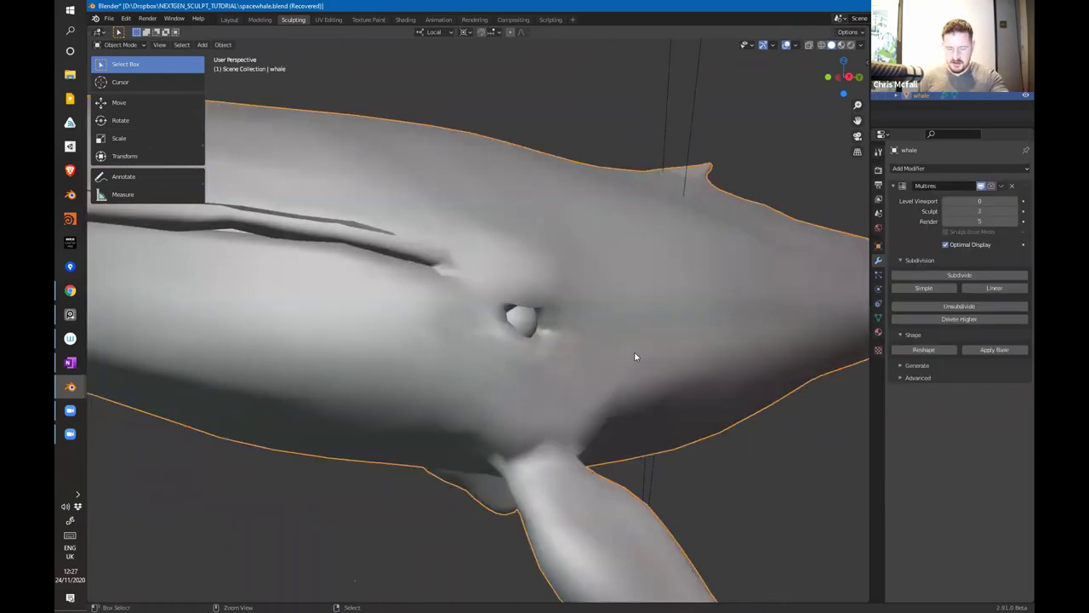
# Step: Enable the Multires modifier for renders and, in Sculpt Mode, pull a long horn out of the whale's side behind the eye with Snake Hook
pyautogui.moveTo(646, 323)
pyautogui.mouseDown(button='middle')
pyautogui.moveTo(629, 342)
pyautogui.moveTo(360, 400)
pyautogui.mouseUp(button='middle')
pyautogui.click(991, 186)
pyautogui.hotkey('ctrl', 'Tab')
pyautogui.click(593, 398)
pyautogui.moveTo(603, 231); pyautogui.dragTo(618, 256, button='middle')
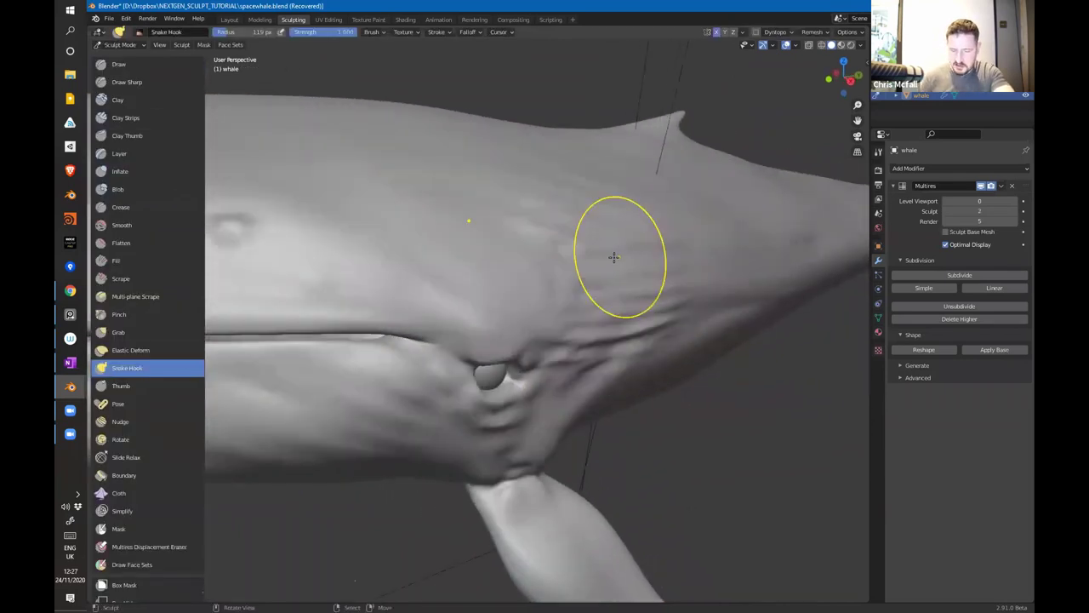
pyautogui.moveTo(700, 206)
pyautogui.mouseDown(button='middle')
pyautogui.moveTo(724, 221)
pyautogui.moveTo(675, 269)
pyautogui.mouseUp(button='middle')
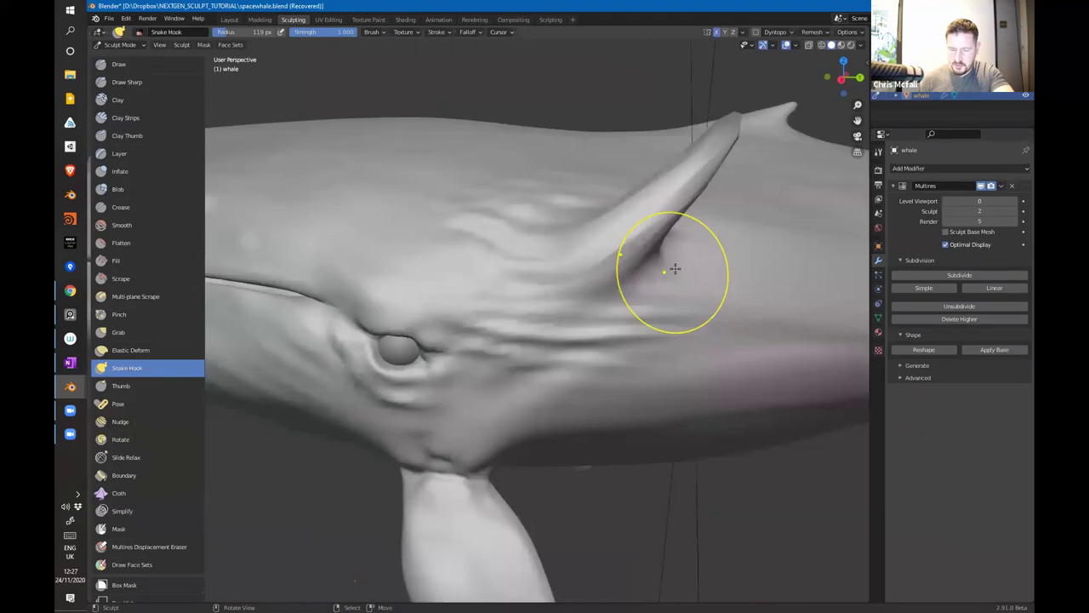
# Step: Raise the Multires sculpt level to 4 and view the fine skin detail around the horn
pyautogui.click(1019, 216)
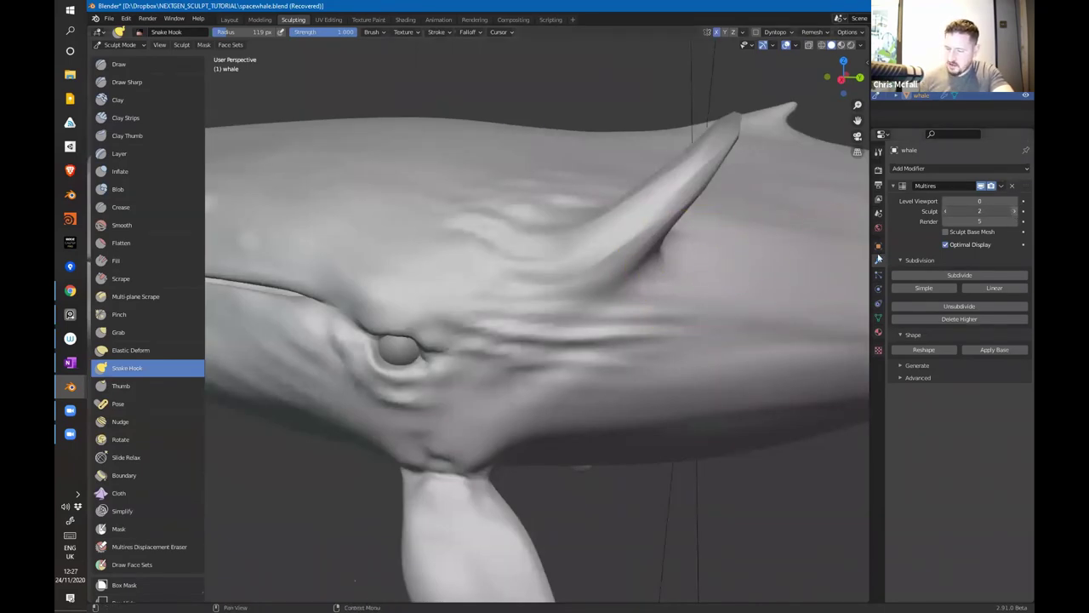
pyautogui.click(1015, 213)
pyautogui.moveTo(749, 264)
pyautogui.mouseDown(button='middle')
pyautogui.moveTo(652, 298)
pyautogui.moveTo(566, 247)
pyautogui.moveTo(498, 243)
pyautogui.moveTo(729, 280)
pyautogui.moveTo(723, 349)
pyautogui.moveTo(692, 345)
pyautogui.mouseUp(button='middle')
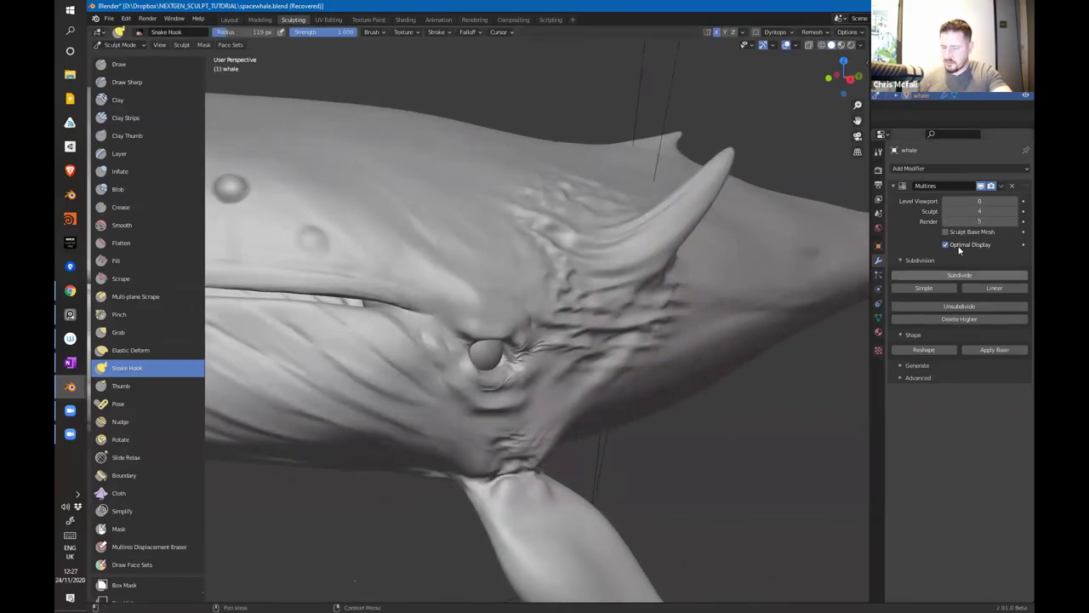
# Step: Switch the whale to Object Mode and examine its low-resolution shape around the horn, mouth and fin from several angles
pyautogui.click(992, 352)
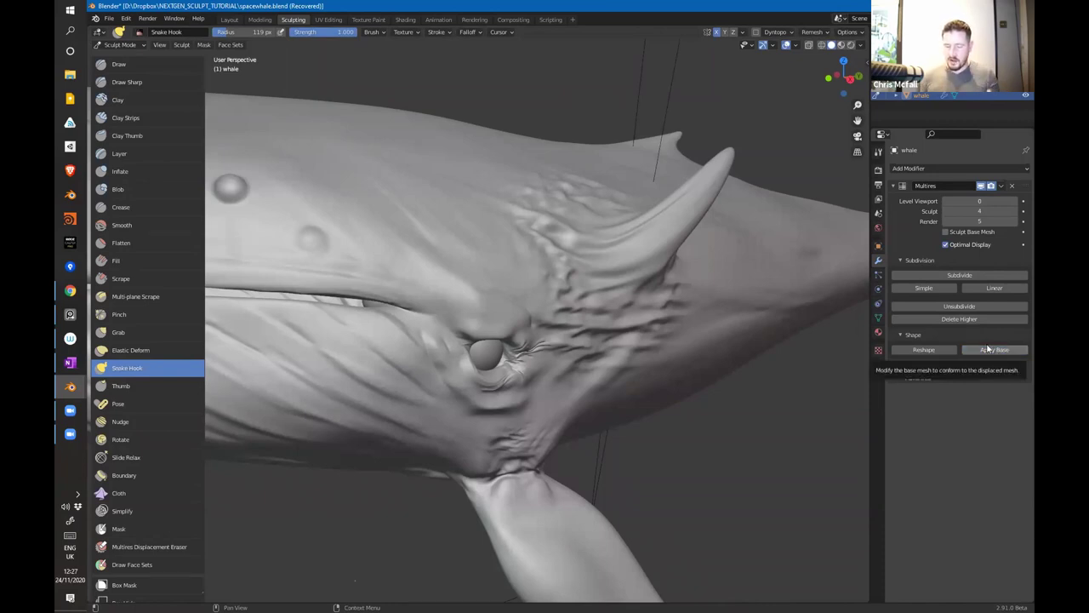
pyautogui.hotkey('ctrl', 'Tab')
pyautogui.click(619, 301)
pyautogui.moveTo(564, 307); pyautogui.dragTo(656, 175, button='middle')
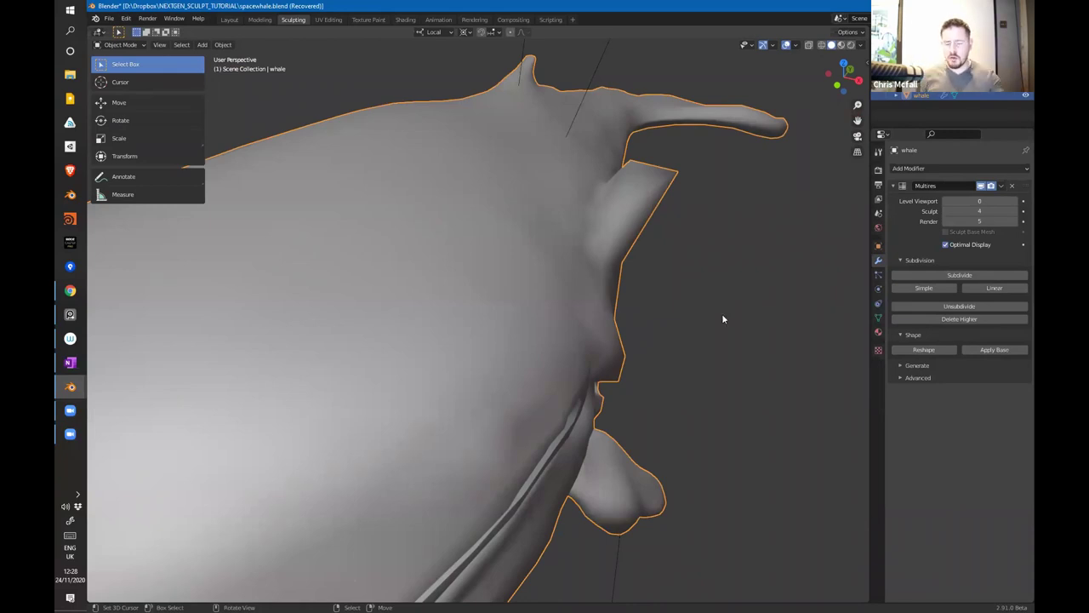
pyautogui.scroll(-6, 723, 316)
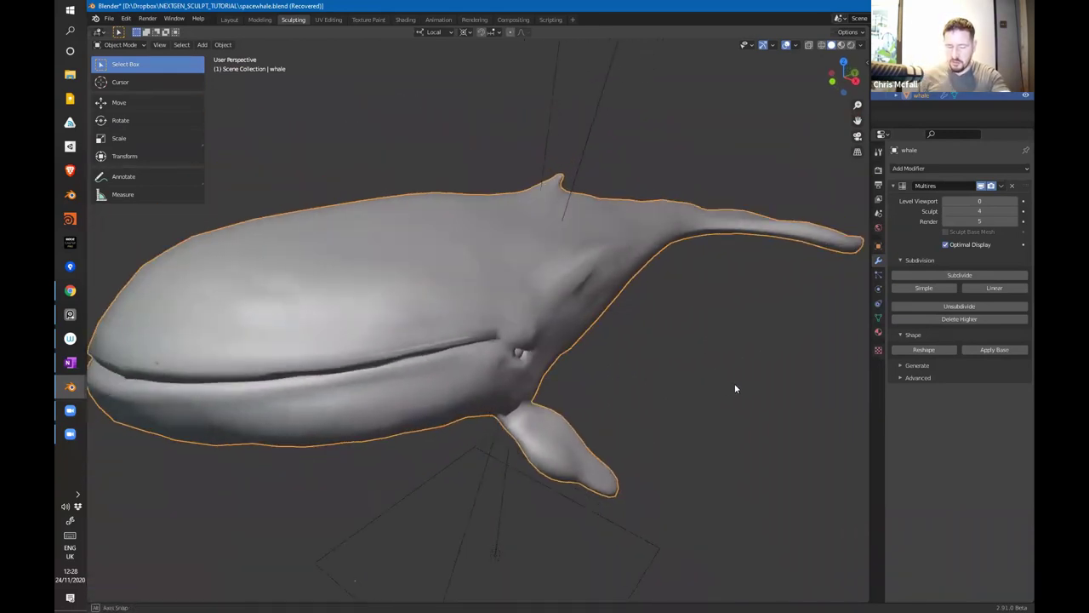
pyautogui.moveTo(734, 383); pyautogui.dragTo(575, 357, button='middle')
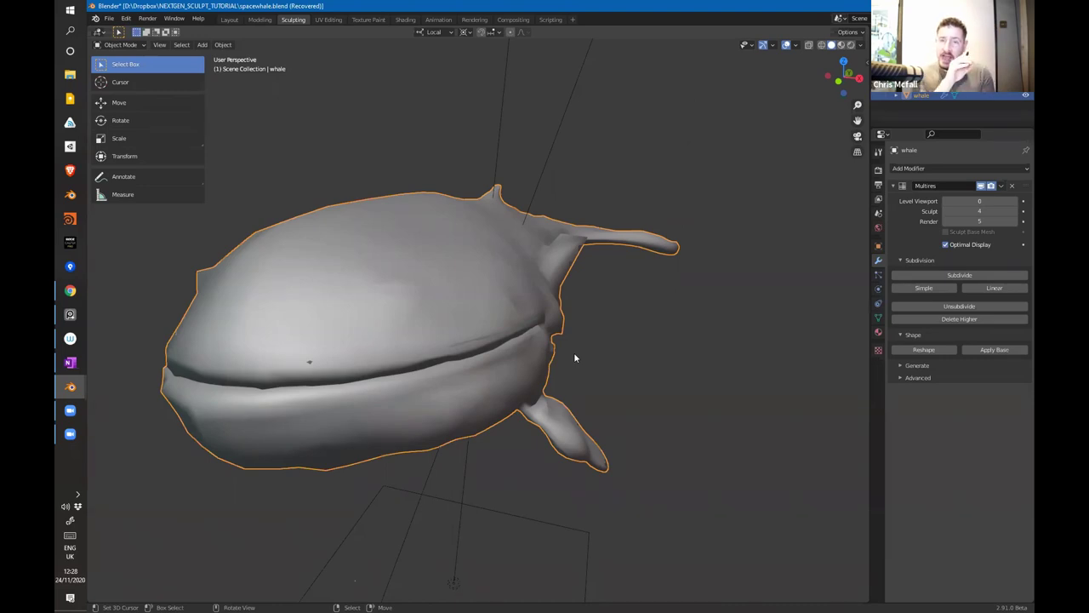
pyautogui.moveTo(575, 358)
pyautogui.mouseDown(button='middle')
pyautogui.moveTo(602, 369)
pyautogui.moveTo(565, 372)
pyautogui.mouseUp(button='middle')
# Step: In Edit Mode, clear the vertex selection and add loop cuts down the whale's lower jaw and around the front of its head
pyautogui.hotkey('ctrl', 'Tab')
pyautogui.click(649, 379)
pyautogui.moveTo(648, 380); pyautogui.dragTo(477, 291, button='middle')
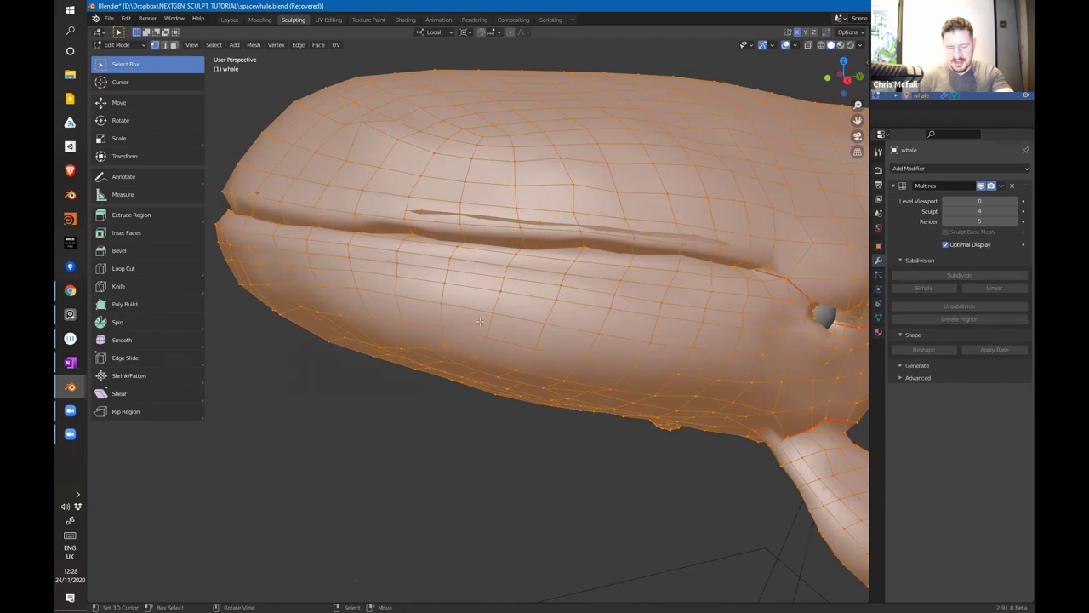
pyautogui.hotkey('alt', 'a')
pyautogui.hotkey('ctrl', 'r')
pyautogui.click(549, 300)
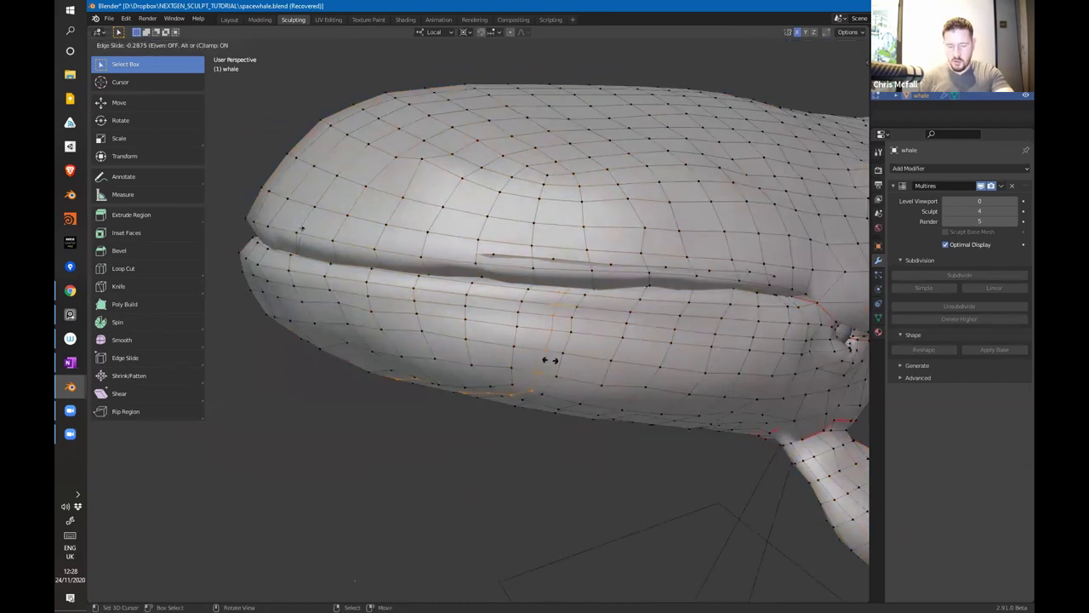
pyautogui.click(538, 334)
pyautogui.hotkey('ctrl', 'r')
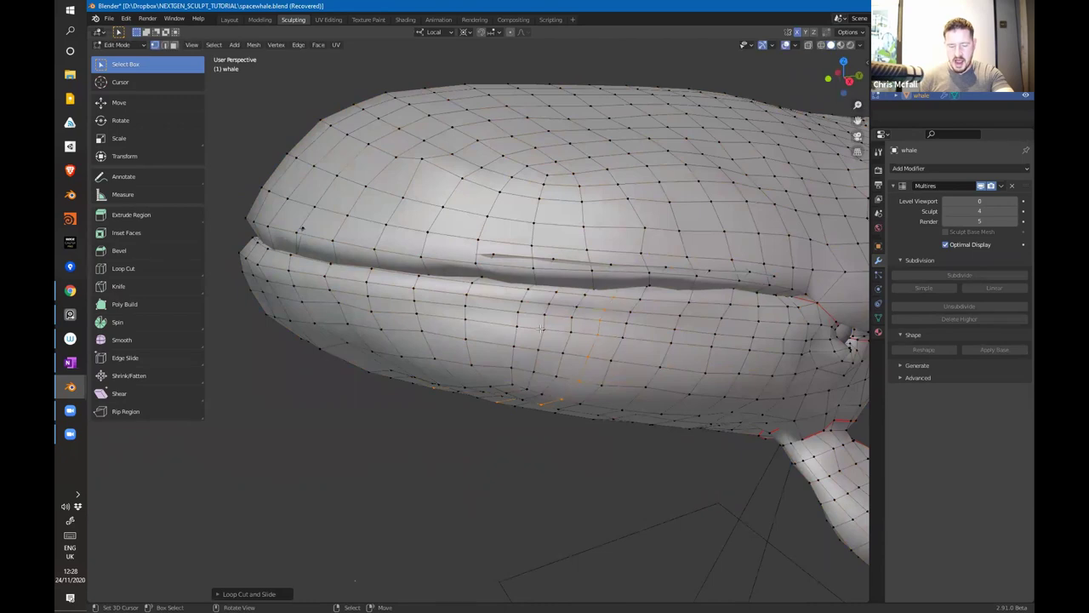
pyautogui.click(491, 289)
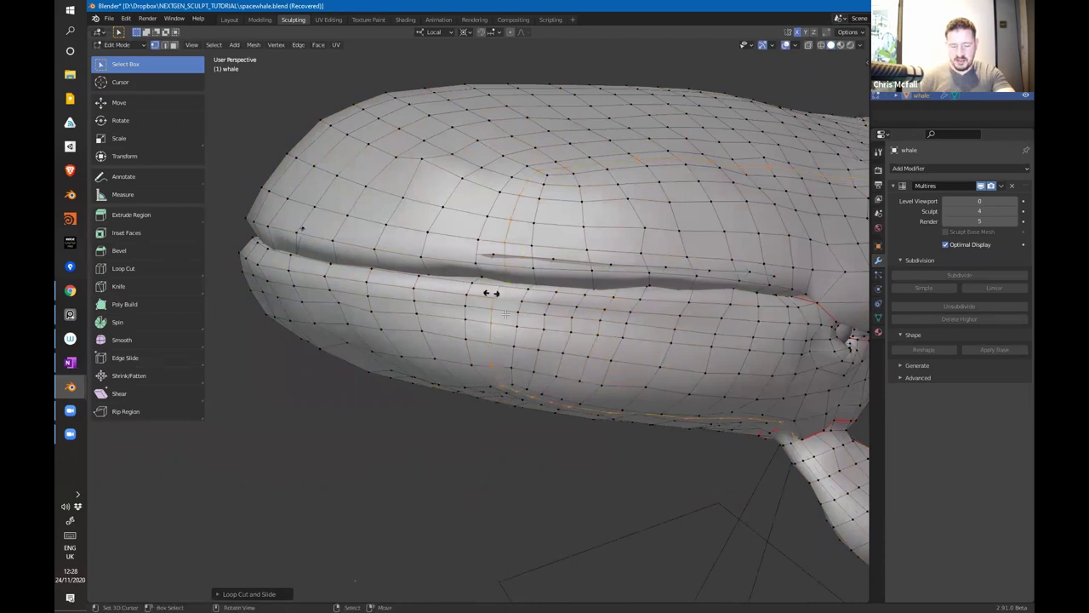
pyautogui.click(625, 253)
# Step: Leave Edit Mode and return the whale to Object Mode with its head and fin in view
pyautogui.hotkey('ctrl', 'Tab')
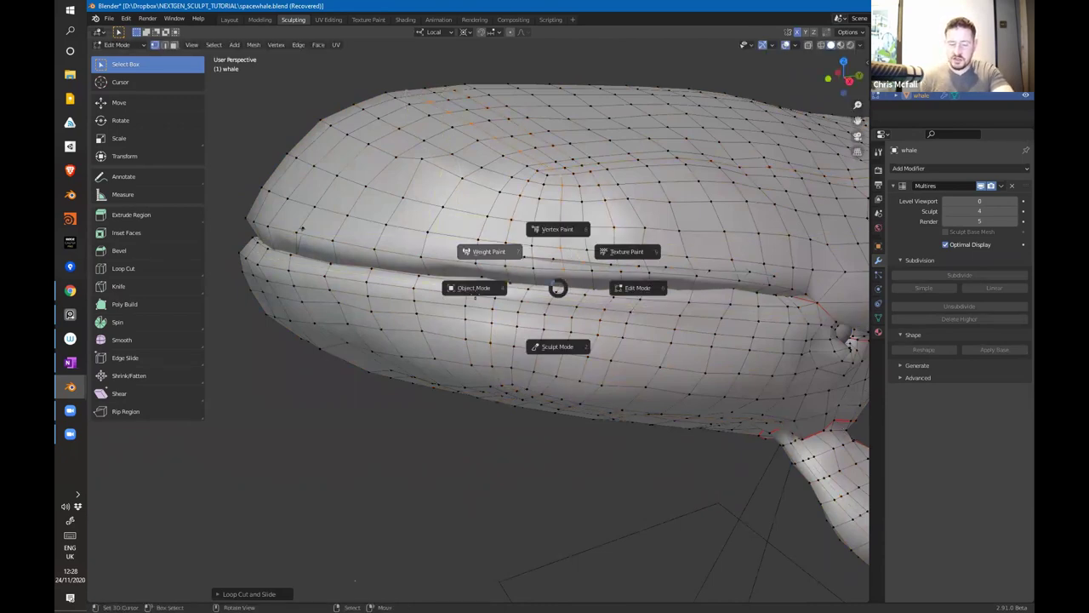
pyautogui.click(486, 250)
pyautogui.scroll(-5, 607, 289)
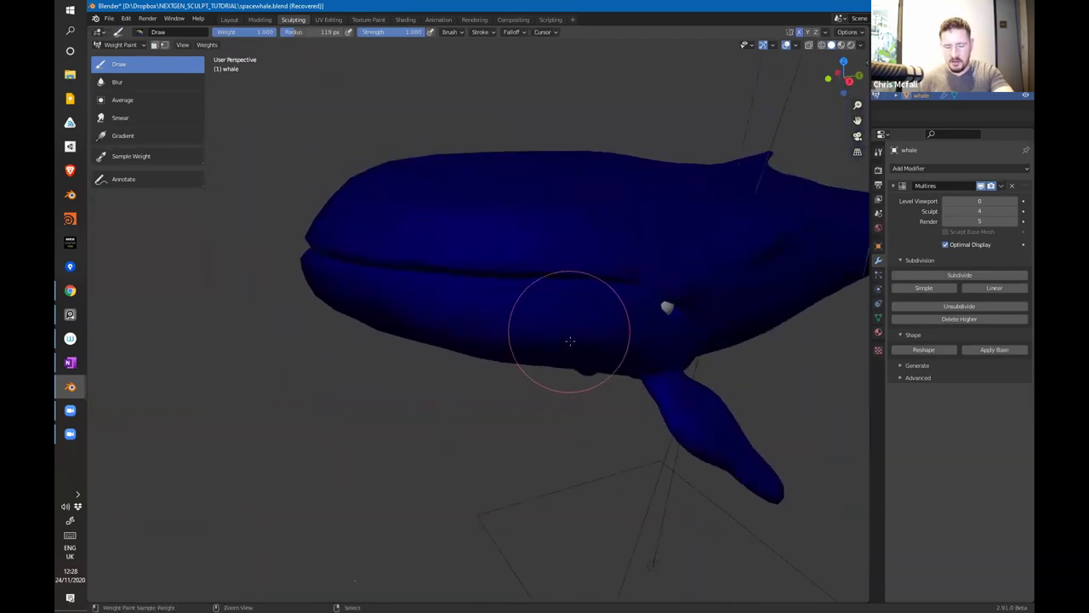
pyautogui.press('Tab')
pyautogui.press('a')
pyautogui.press('Tab')
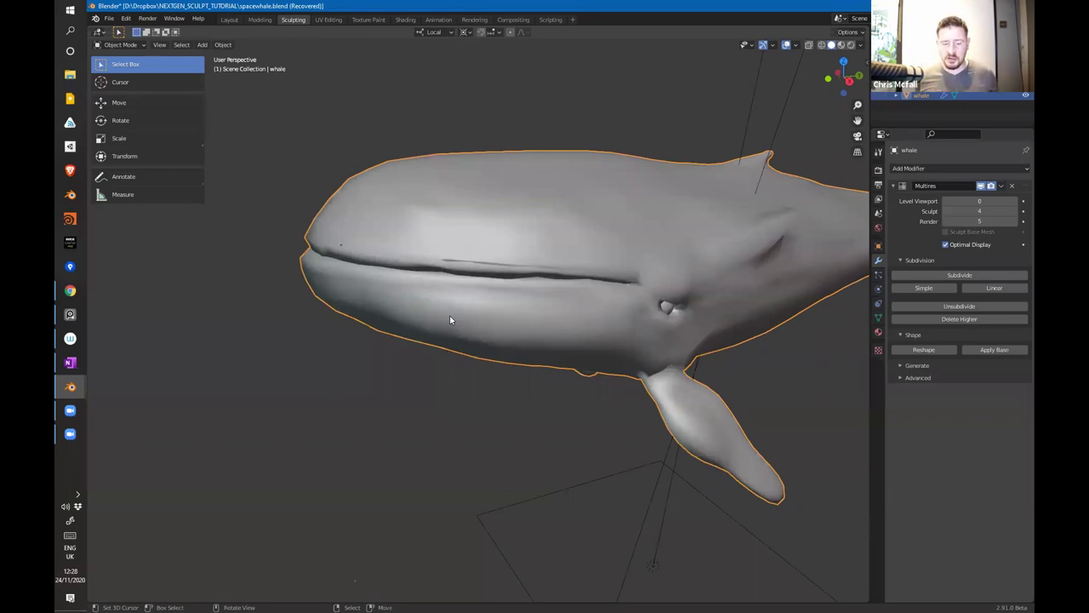
# Step: Examine the horn, the wrinkles and the throat grooves of the detailed whale sculpt from the side
pyautogui.moveTo(658, 312); pyautogui.dragTo(616, 308, button='middle')
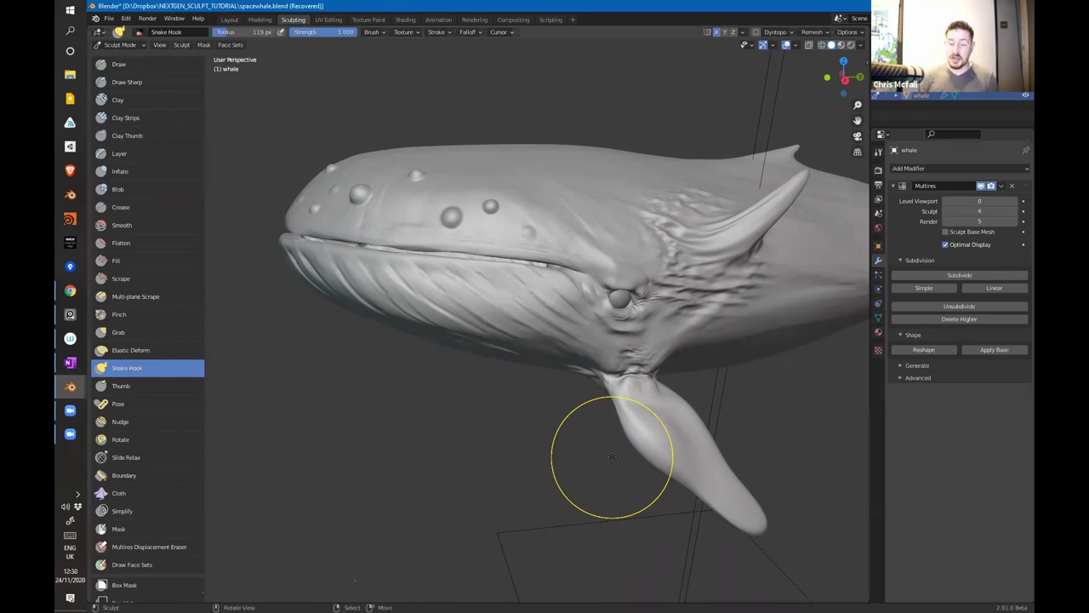
pyautogui.moveTo(611, 457)
pyautogui.mouseDown()
pyautogui.moveTo(544, 377)
pyautogui.moveTo(596, 365)
pyautogui.moveTo(585, 346)
pyautogui.mouseUp()
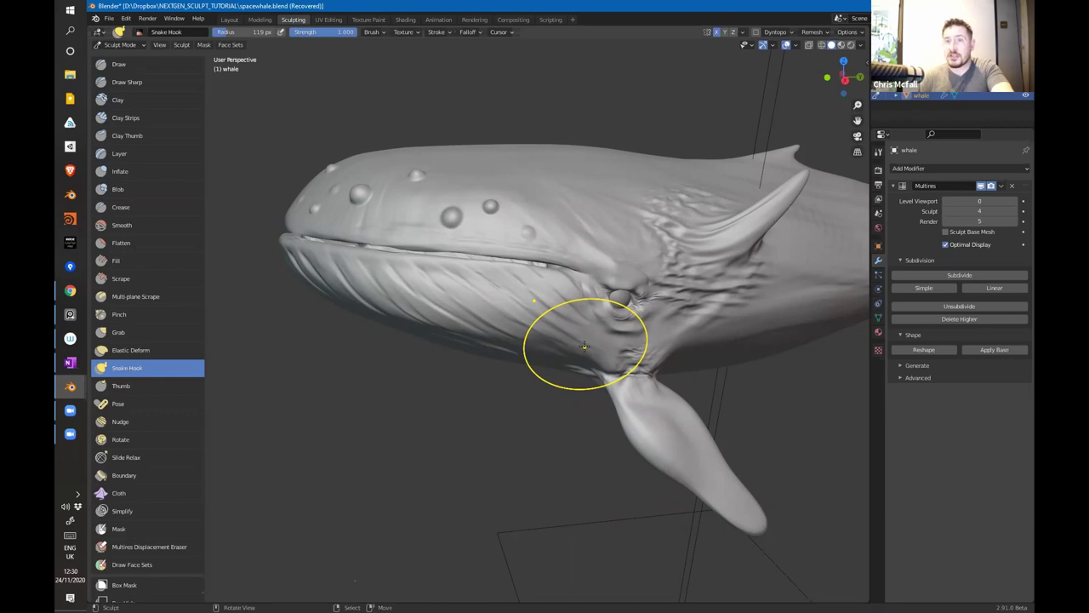
pyautogui.moveTo(561, 298)
pyautogui.mouseDown(button='middle')
pyautogui.moveTo(699, 300)
pyautogui.moveTo(650, 316)
pyautogui.mouseUp(button='middle')
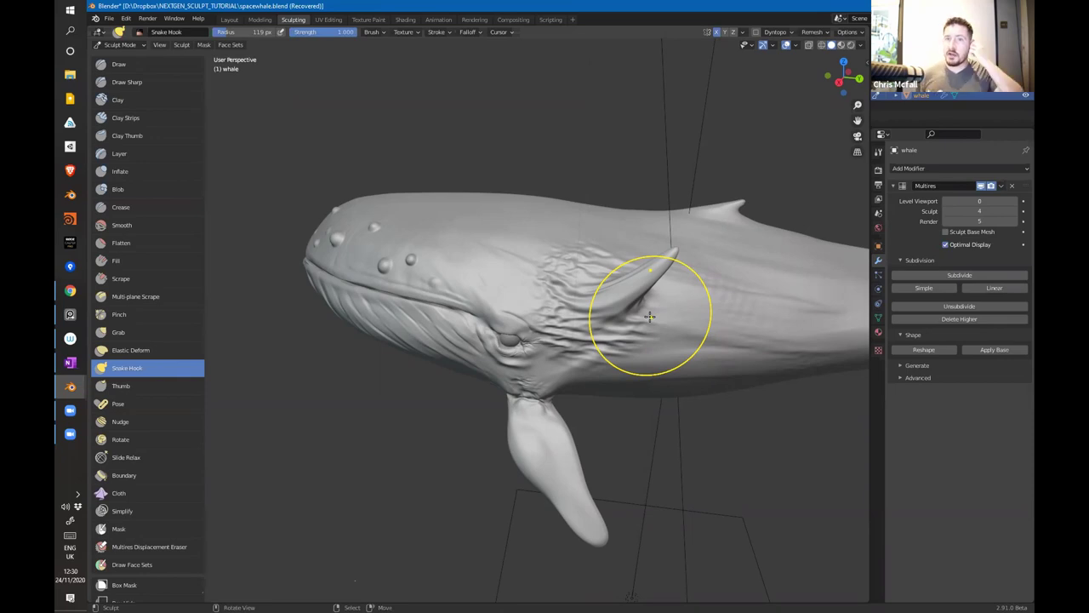
# Step: Switch to the Blender window with basemesh.blend, hide the character's vest and select the body underneath
pyautogui.click(70, 387)
pyautogui.click(141, 302)
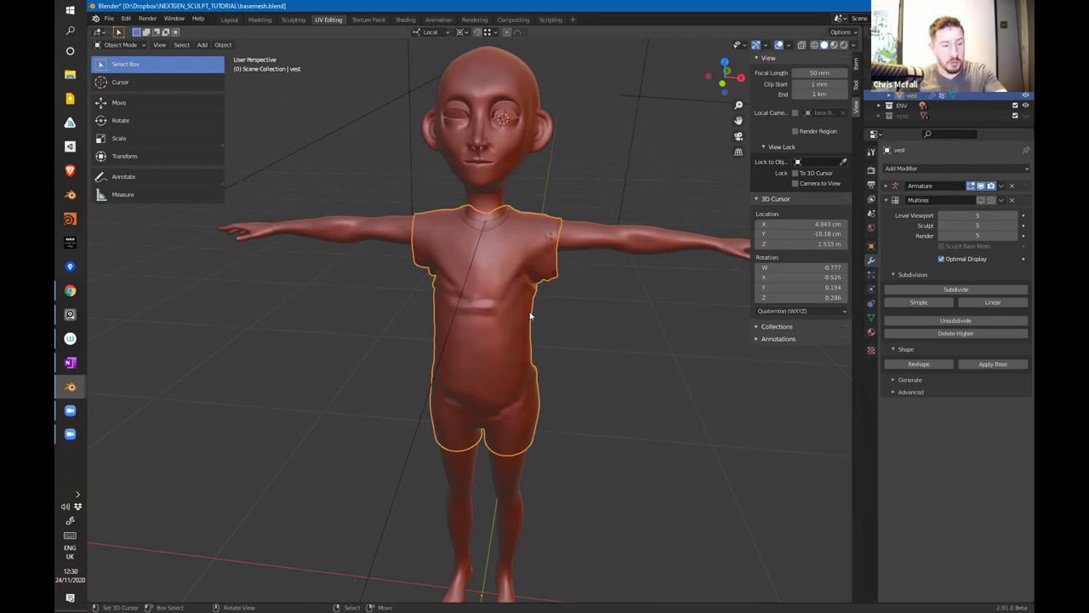
pyautogui.press('h')
pyautogui.click(489, 267)
# Step: Examine the body's topology in Edit Mode, return to Object Mode, and inspect the torso, shoulders and head up close
pyautogui.hotkey('ctrl', 'Tab')
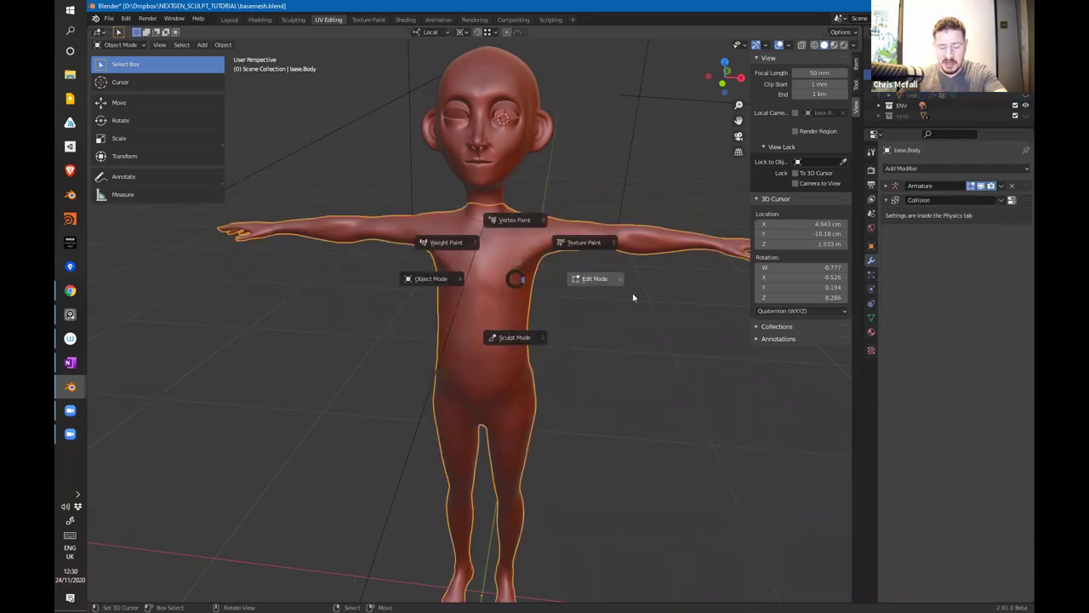
pyautogui.scroll(-1, 482, 264)
pyautogui.hotkey('ctrl', 'Tab')
pyautogui.click(530, 283)
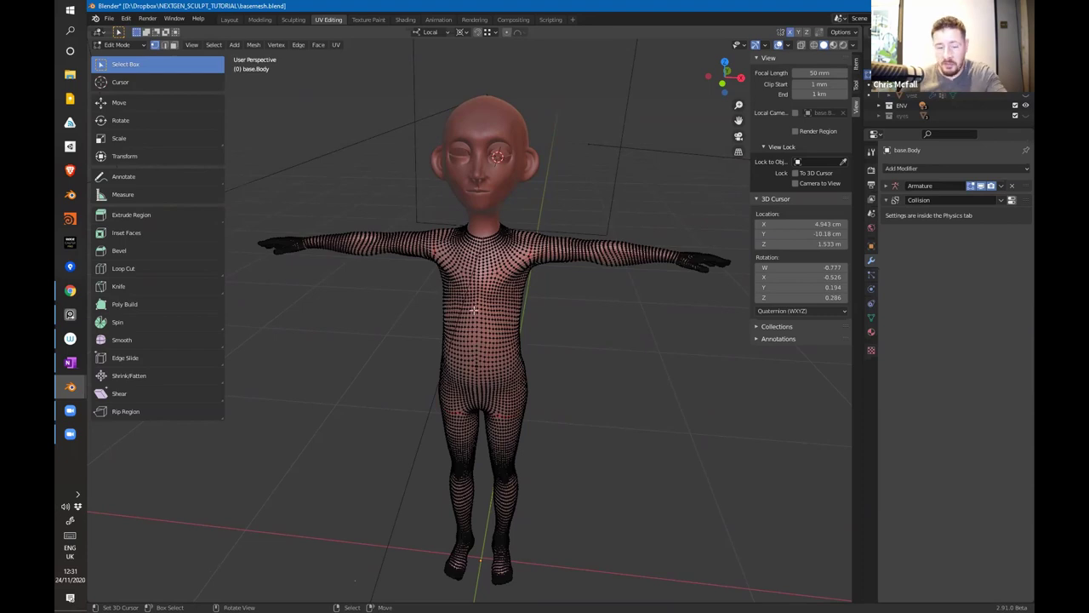
pyautogui.press('Tab')
pyautogui.moveTo(549, 341); pyautogui.dragTo(614, 330, button='middle')
pyautogui.scroll(2, 553, 332)
pyautogui.moveTo(502, 339); pyautogui.dragTo(474, 357, button='middle')
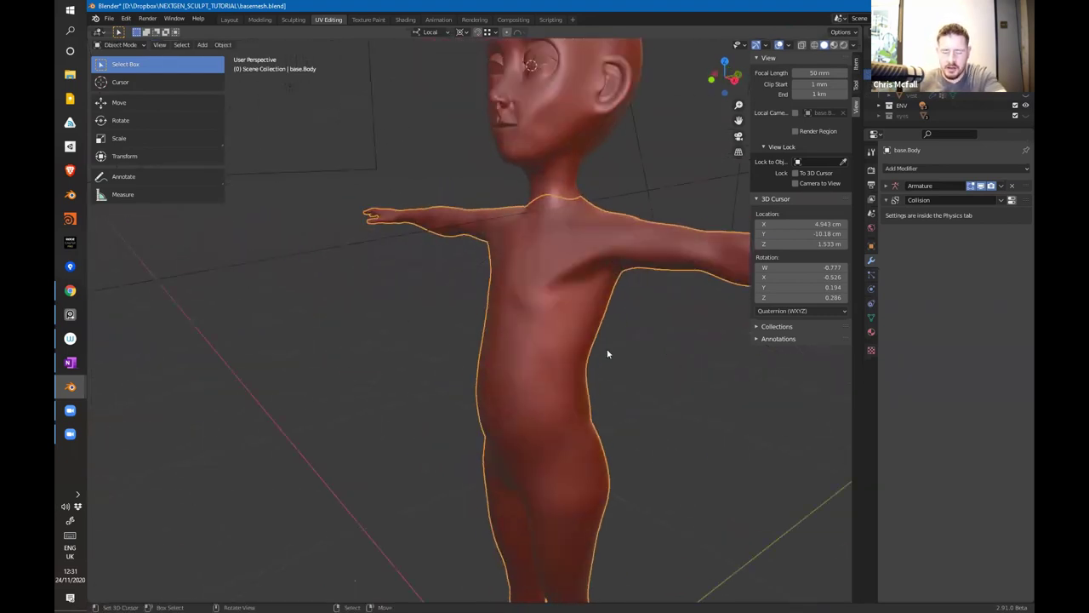
pyautogui.moveTo(608, 355); pyautogui.dragTo(553, 422, button='middle')
pyautogui.scroll(1, 553, 422)
pyautogui.keyDown('shift'); pyautogui.moveTo(557, 293); pyautogui.dragTo(562, 405, button='middle'); pyautogui.keyUp('shift')
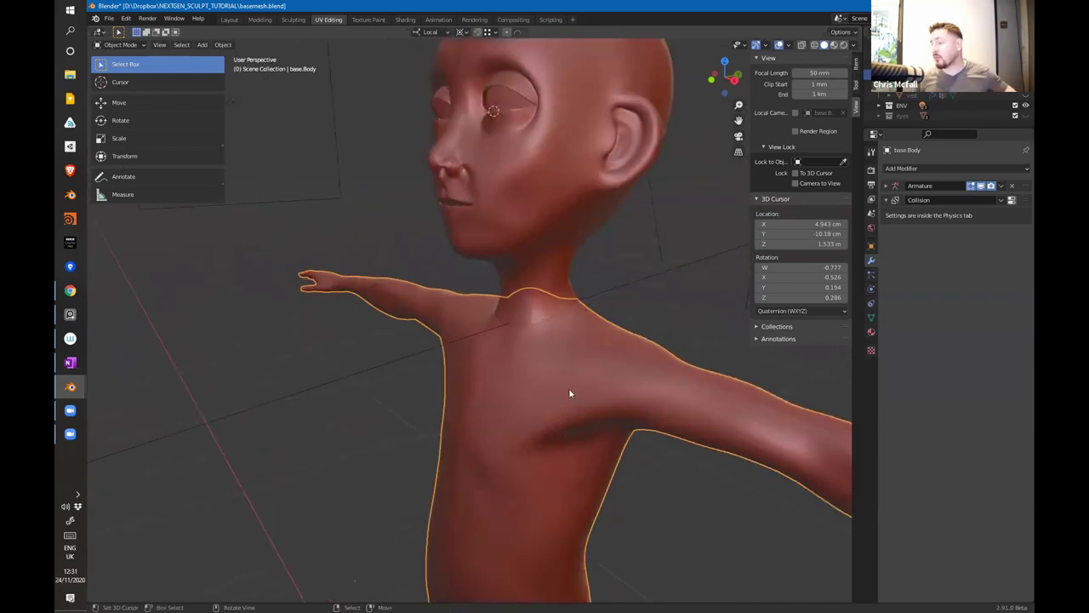